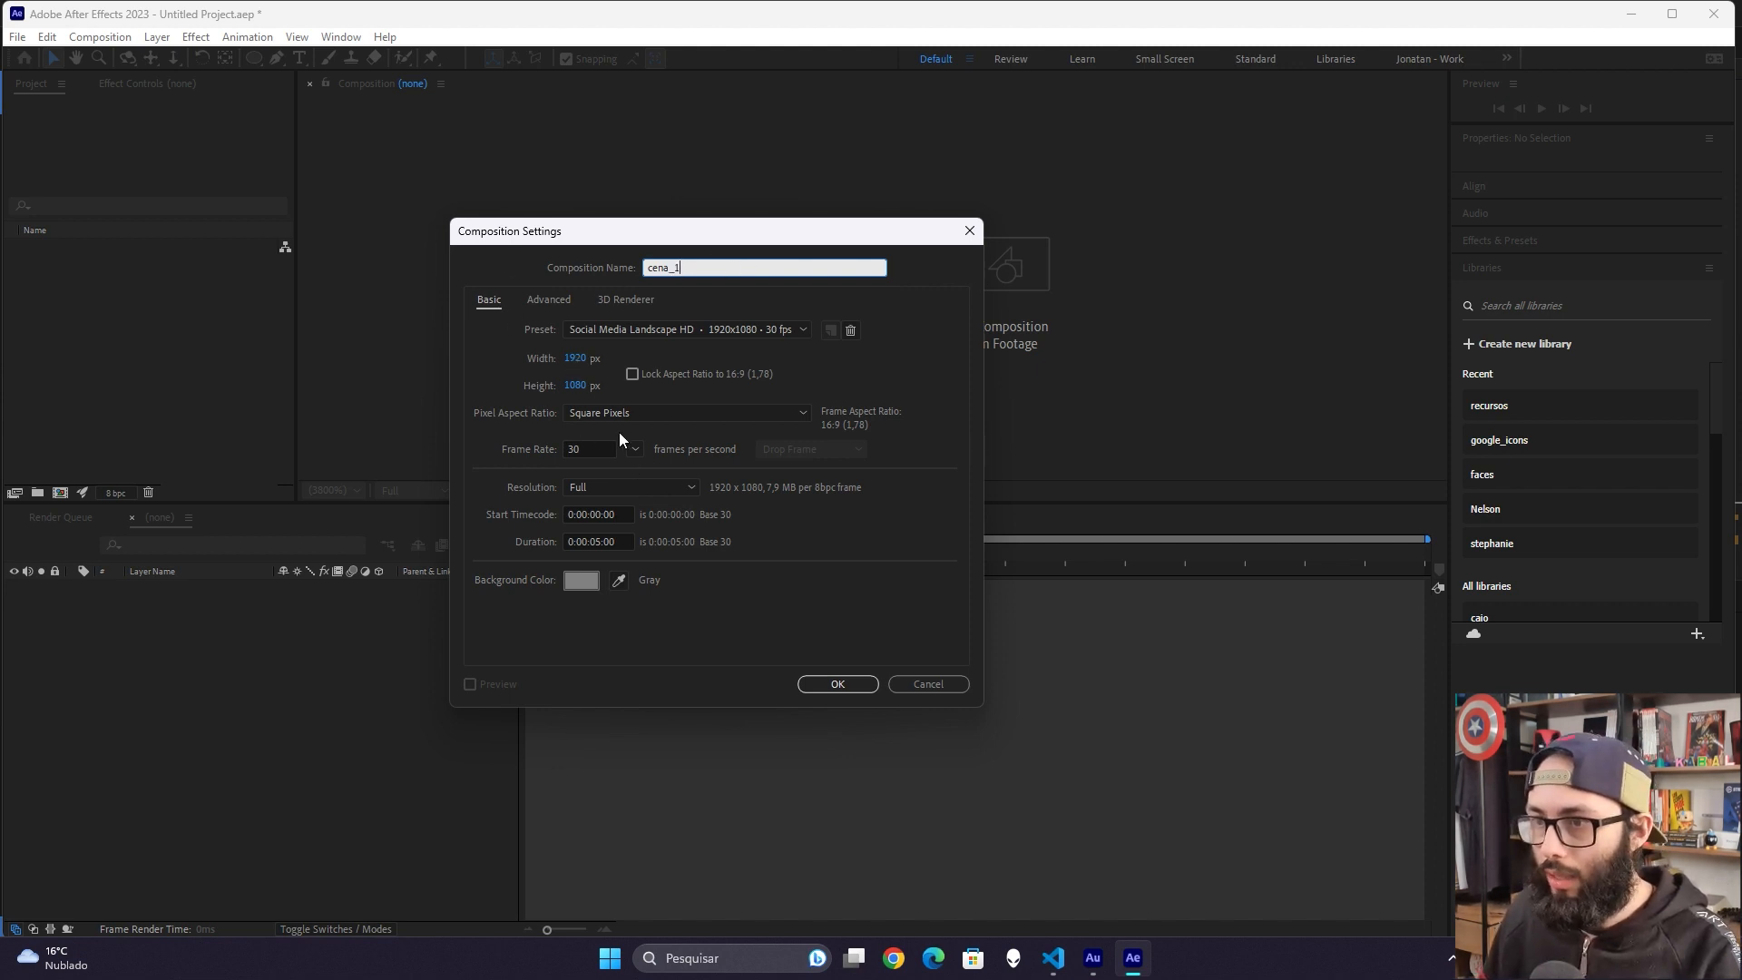
# Step: Create the cena_1 composition at 1920x1080, 30 fps and 5 seconds, and import the assets folder into the project
pyautogui.click(837, 684)
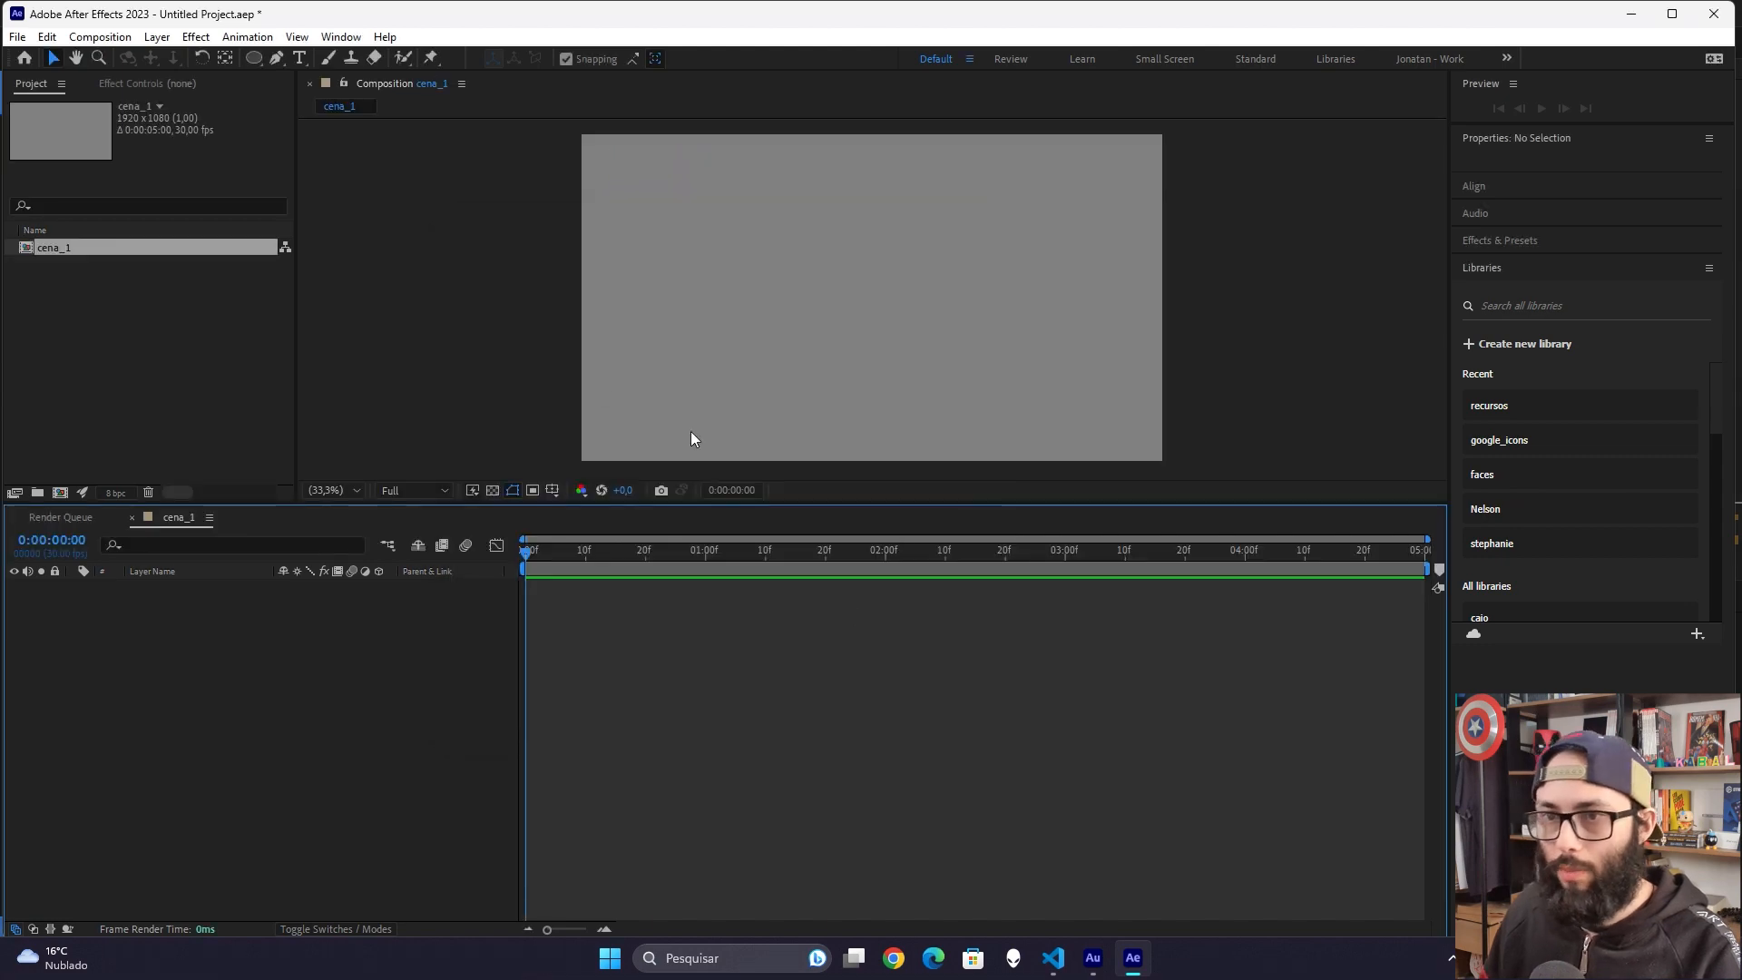
pyautogui.click(218, 291)
pyautogui.hotkey('ctrl', 'i')
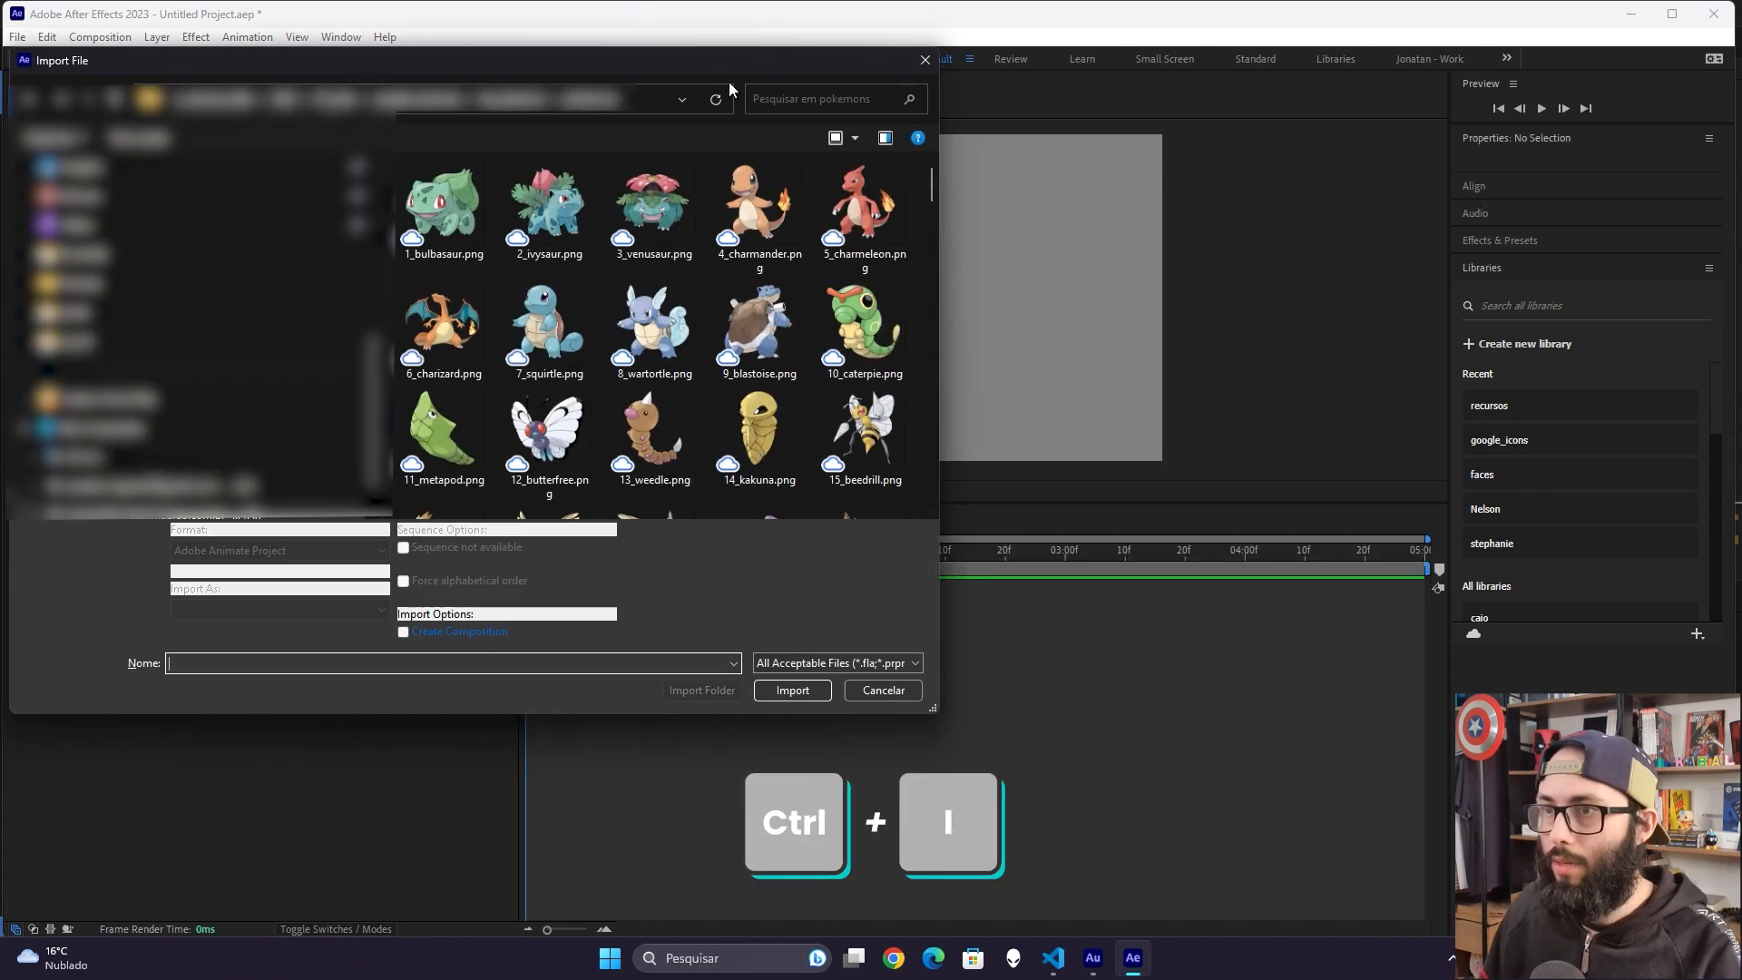
pyautogui.click(508, 101)
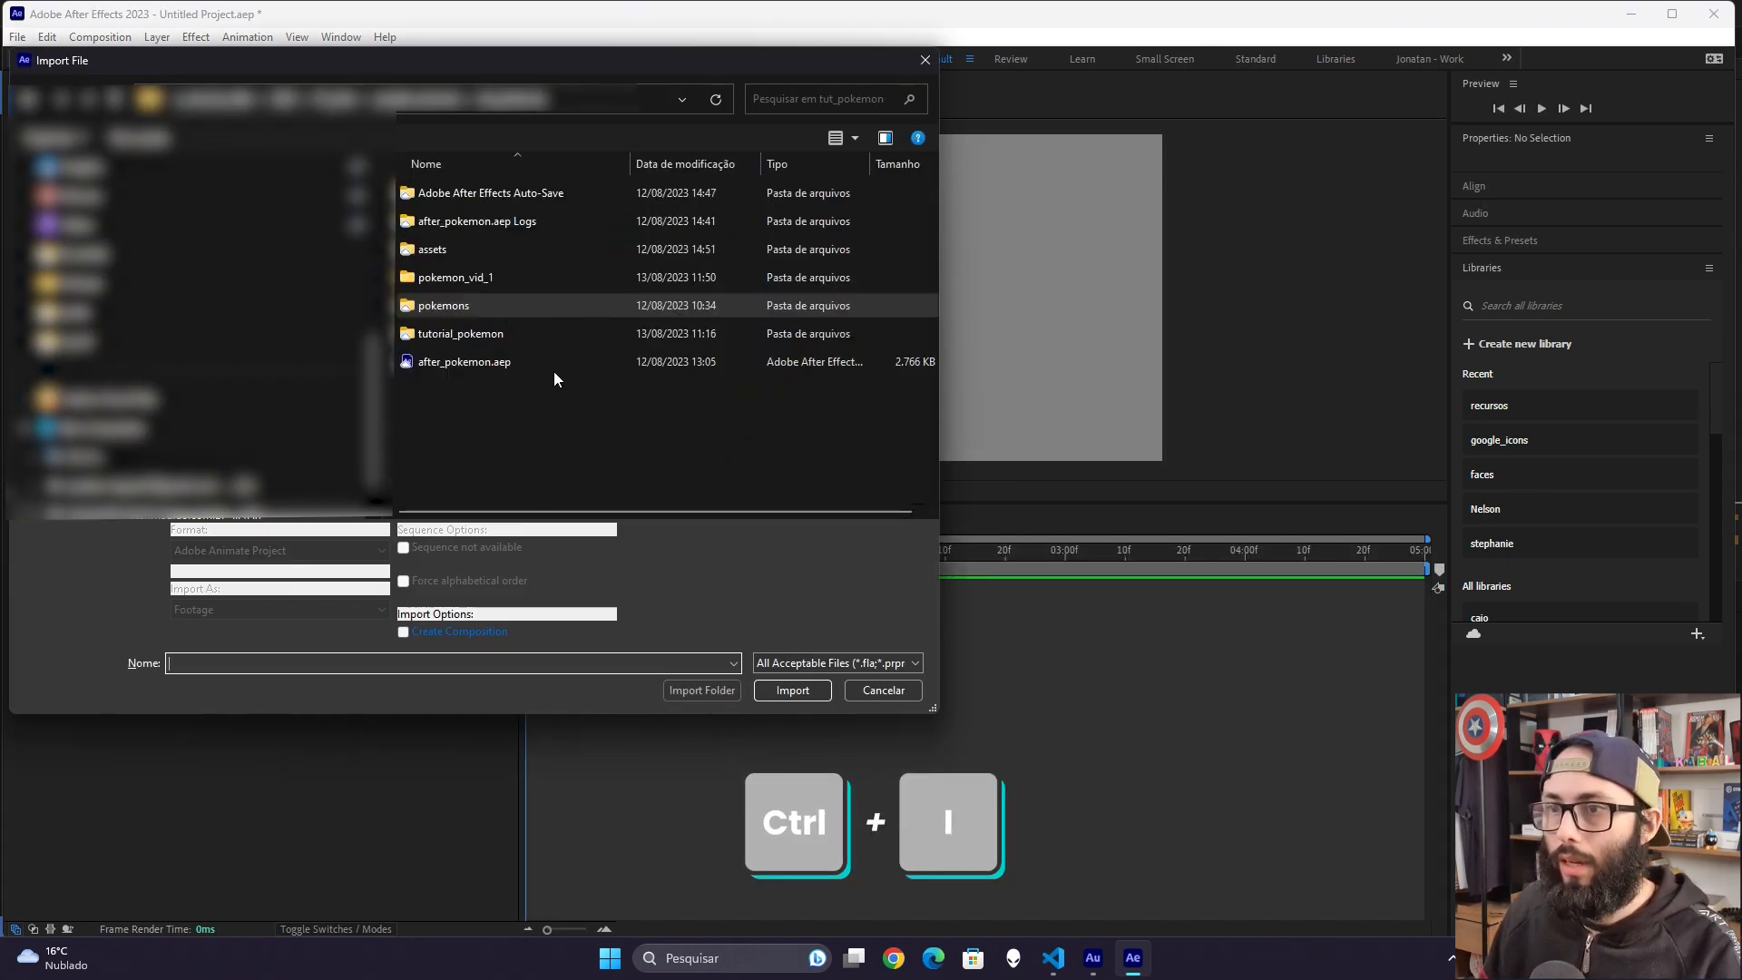
pyautogui.click(472, 251)
pyautogui.click(708, 695)
pyautogui.click(129, 359)
# Step: Place paleta_cores.png in the frame's upper-left corner, aligned to the displayed title/action-safe guides, and lock its layer
pyautogui.moveTo(94, 268); pyautogui.dragTo(172, 635)
pyautogui.click(401, 782)
pyautogui.press("'")
pyautogui.moveTo(876, 303); pyautogui.dragTo(677, 187)
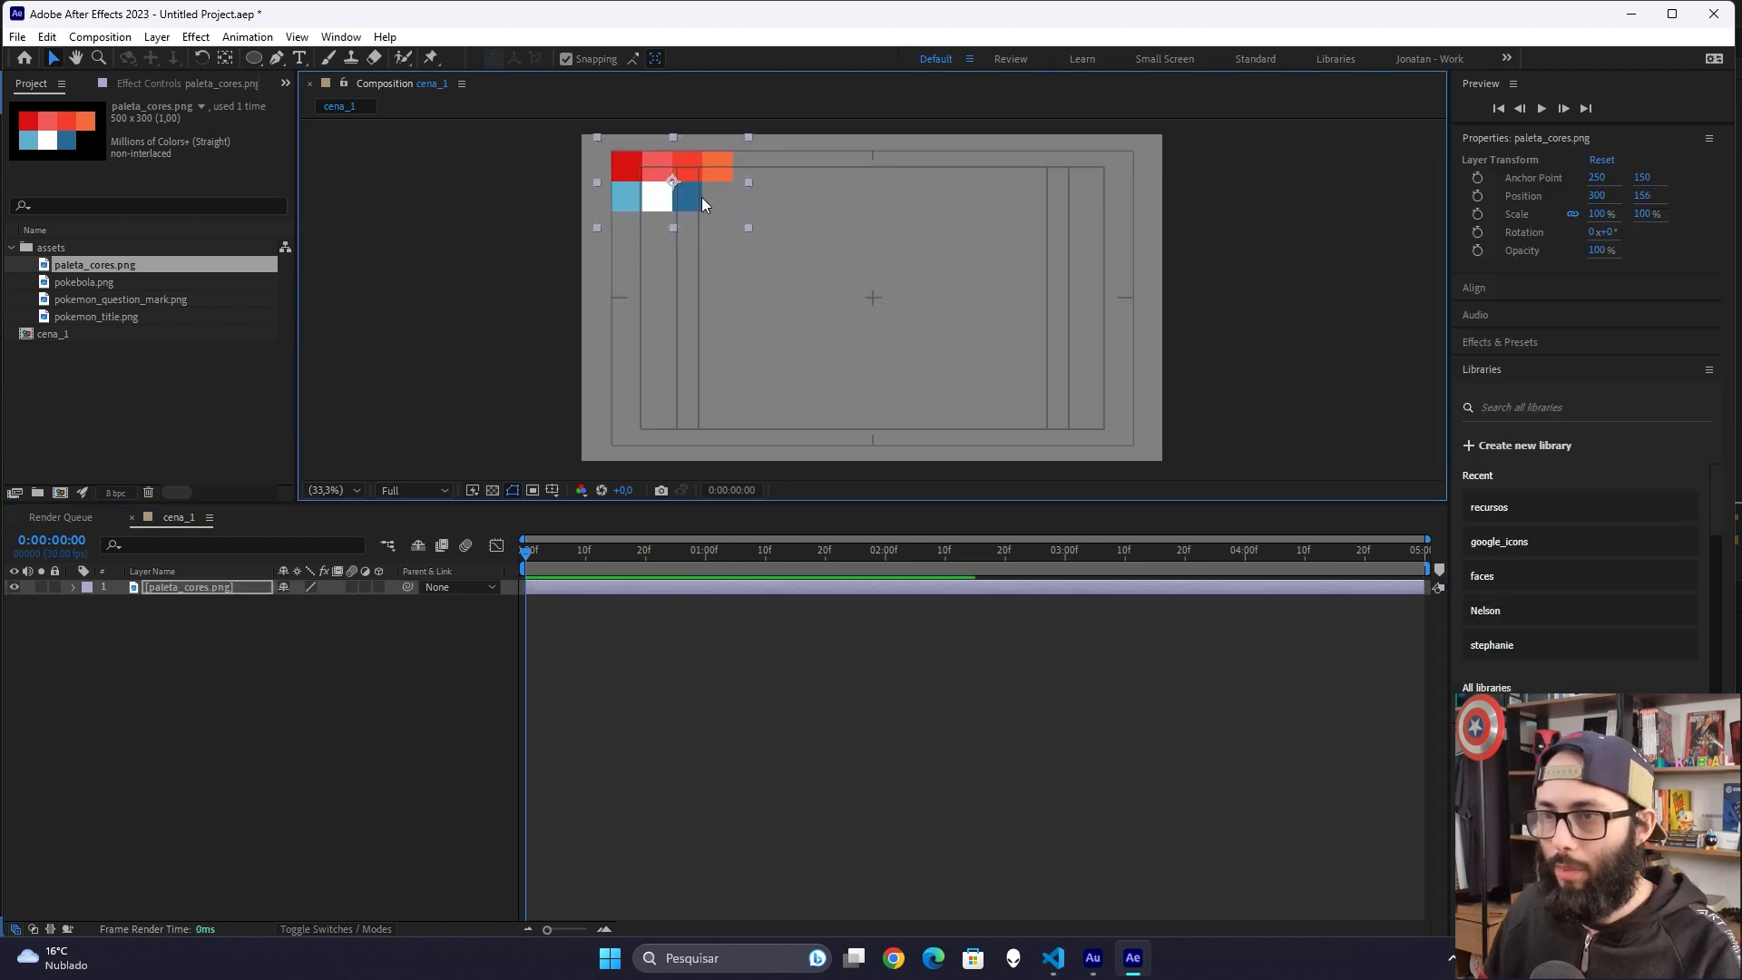
pyautogui.click(127, 699)
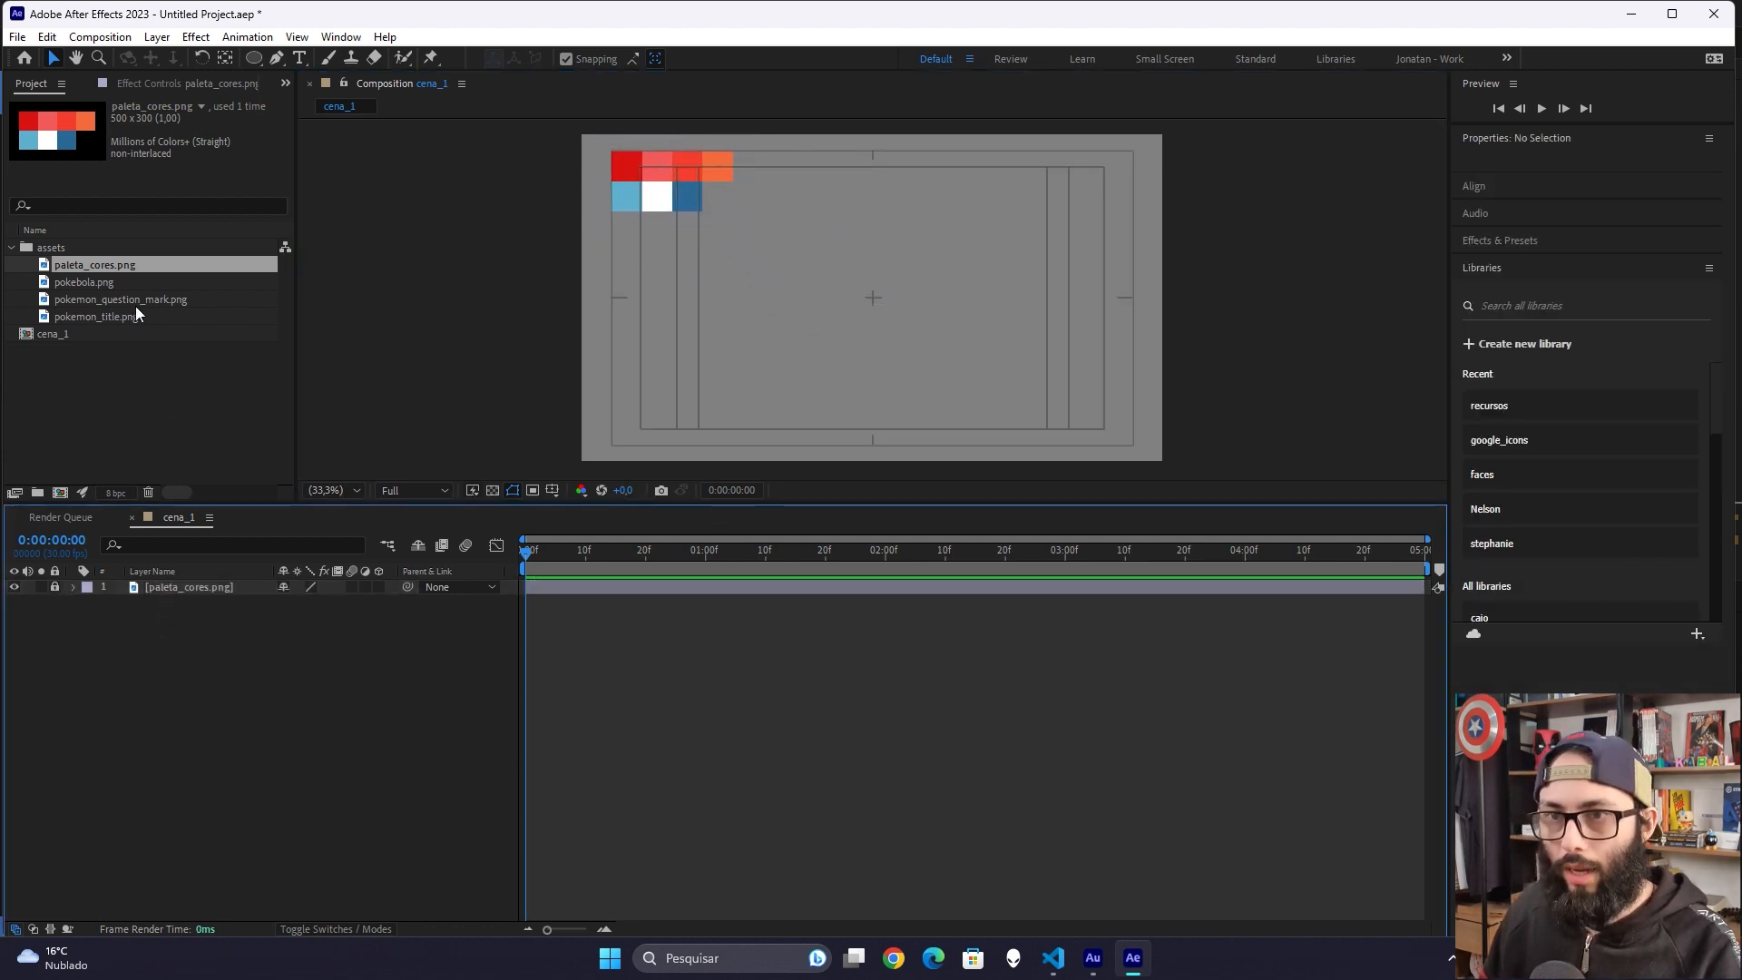
pyautogui.click(121, 392)
pyautogui.click(325, 711)
# Step: Create a full-frame rectangle shape layer filled with the dark red swatch sampled from the palette image
pyautogui.press('q')
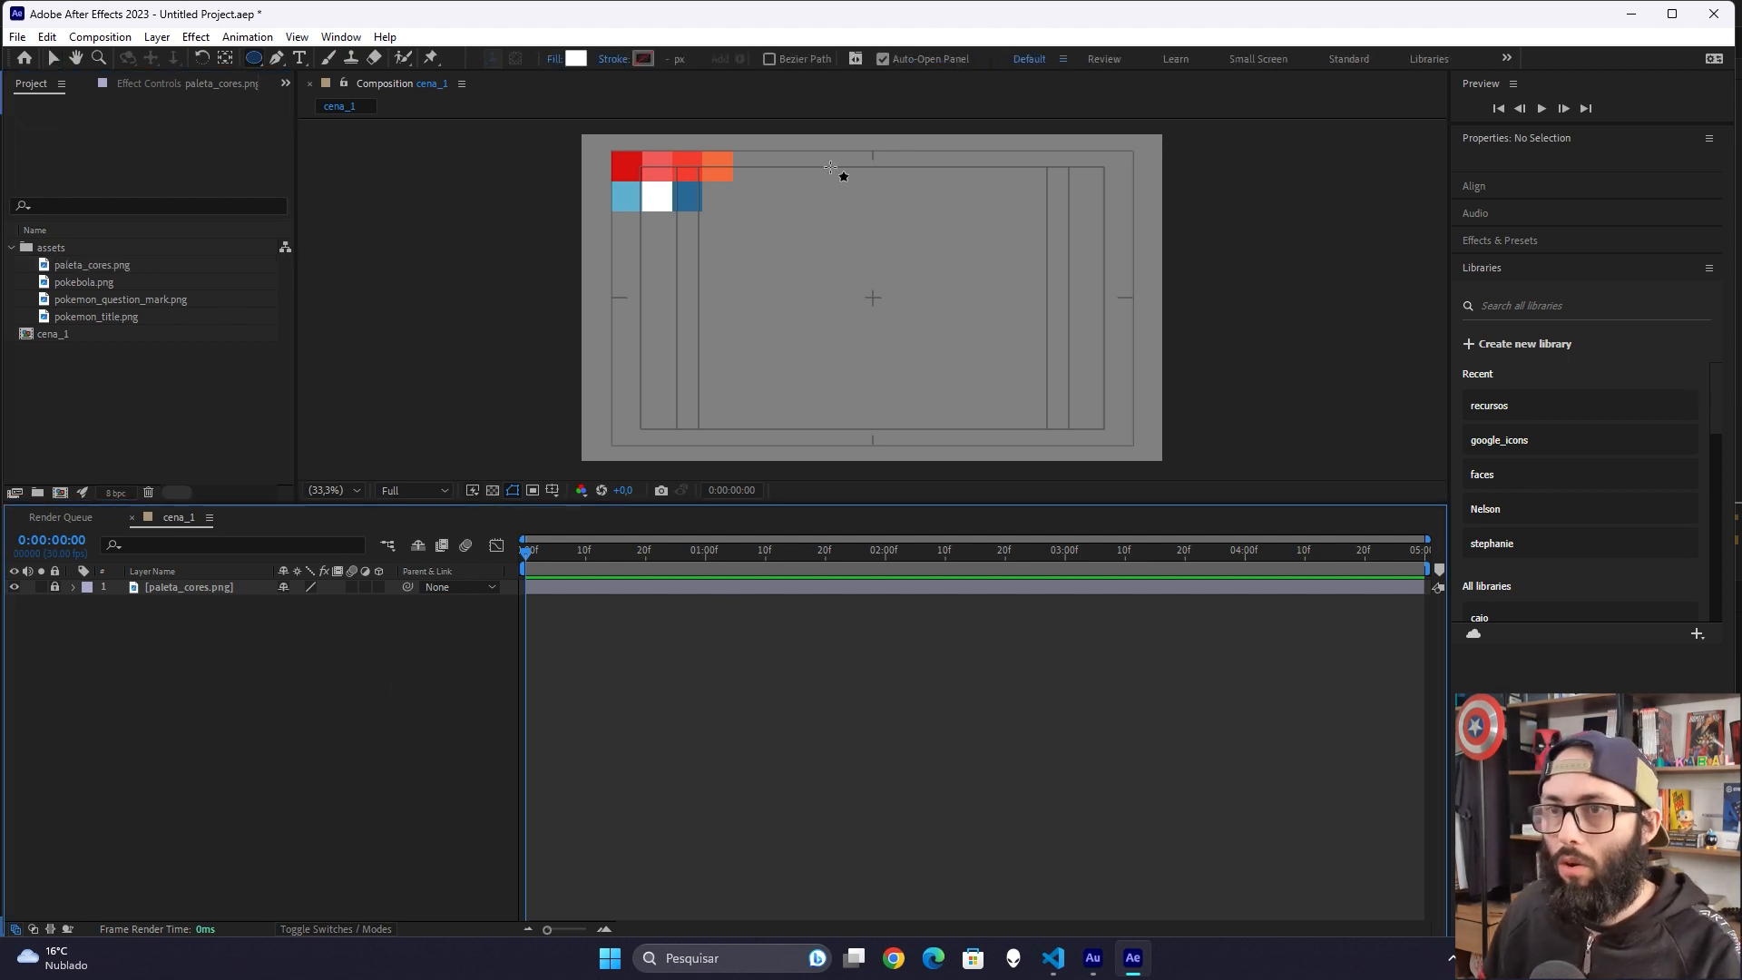
pyautogui.press('q')
pyautogui.press('q')
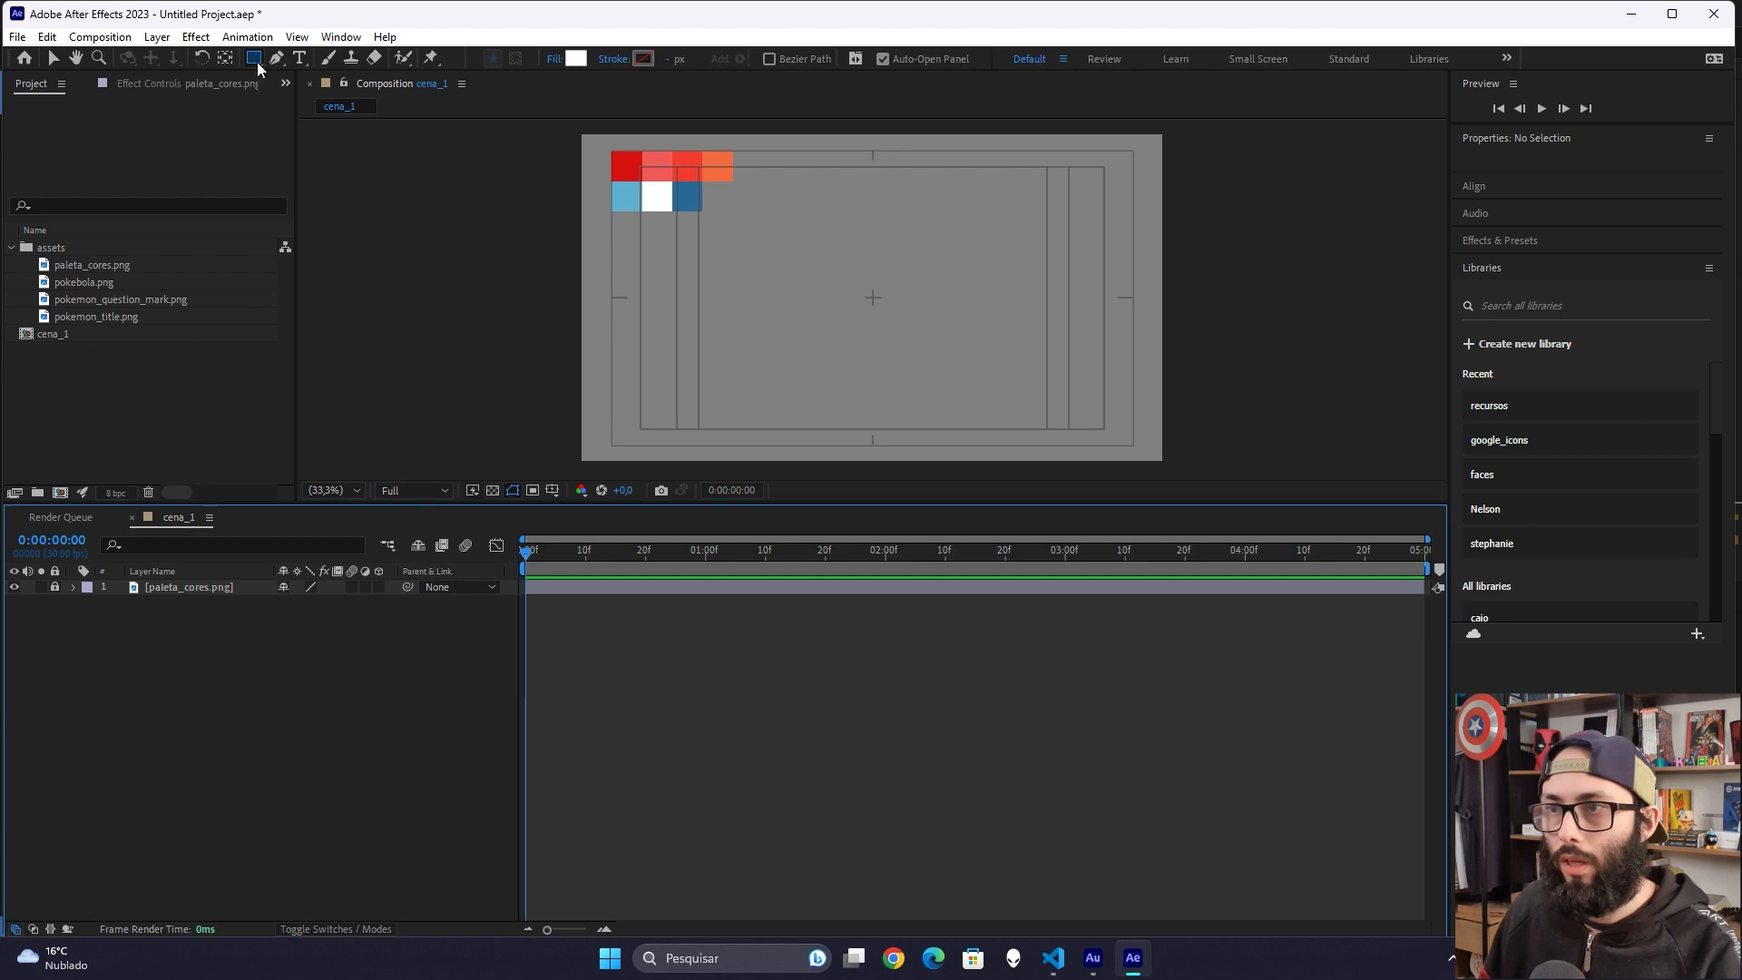
pyautogui.click(575, 58)
pyautogui.click(1312, 684)
pyautogui.click(622, 161)
pyautogui.click(1343, 596)
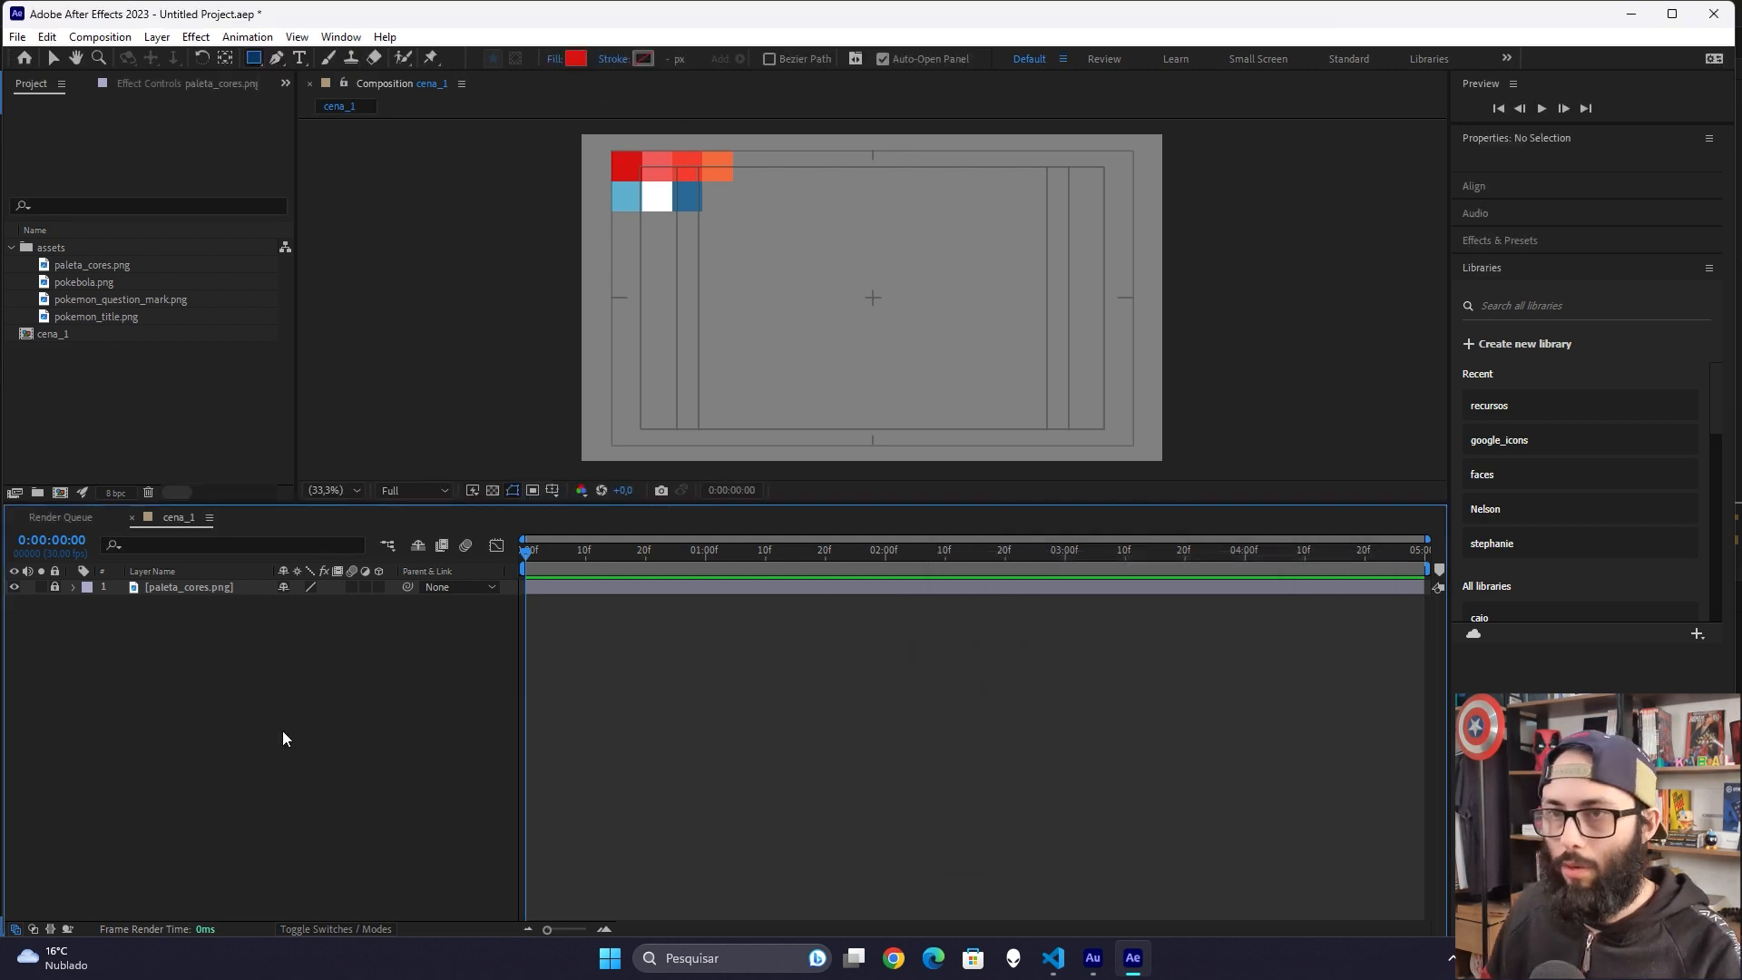
pyautogui.doubleClick(253, 57)
# Step: Move the red rectangle layer below paleta_cores.png and rename it bg
pyautogui.moveTo(181, 587); pyautogui.dragTo(210, 637)
pyautogui.press('Return')
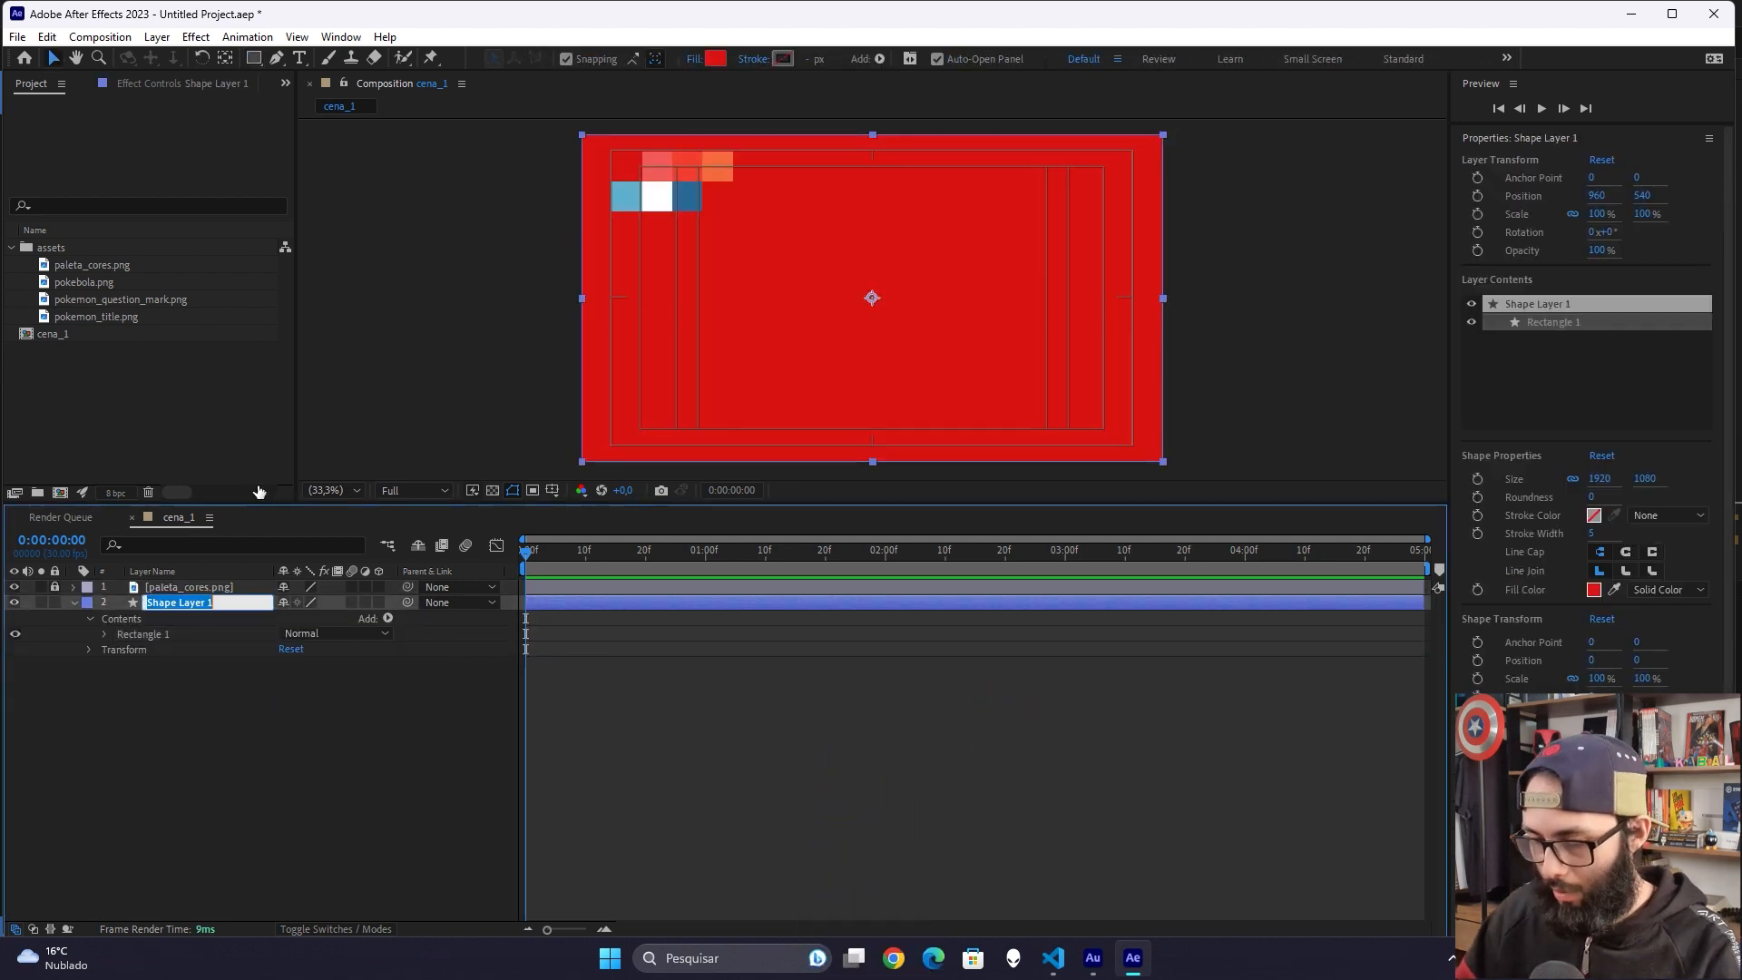
pyautogui.write('bg')
pyautogui.press('Return')
pyautogui.click(216, 713)
pyautogui.click(83, 607)
pyautogui.click(84, 606)
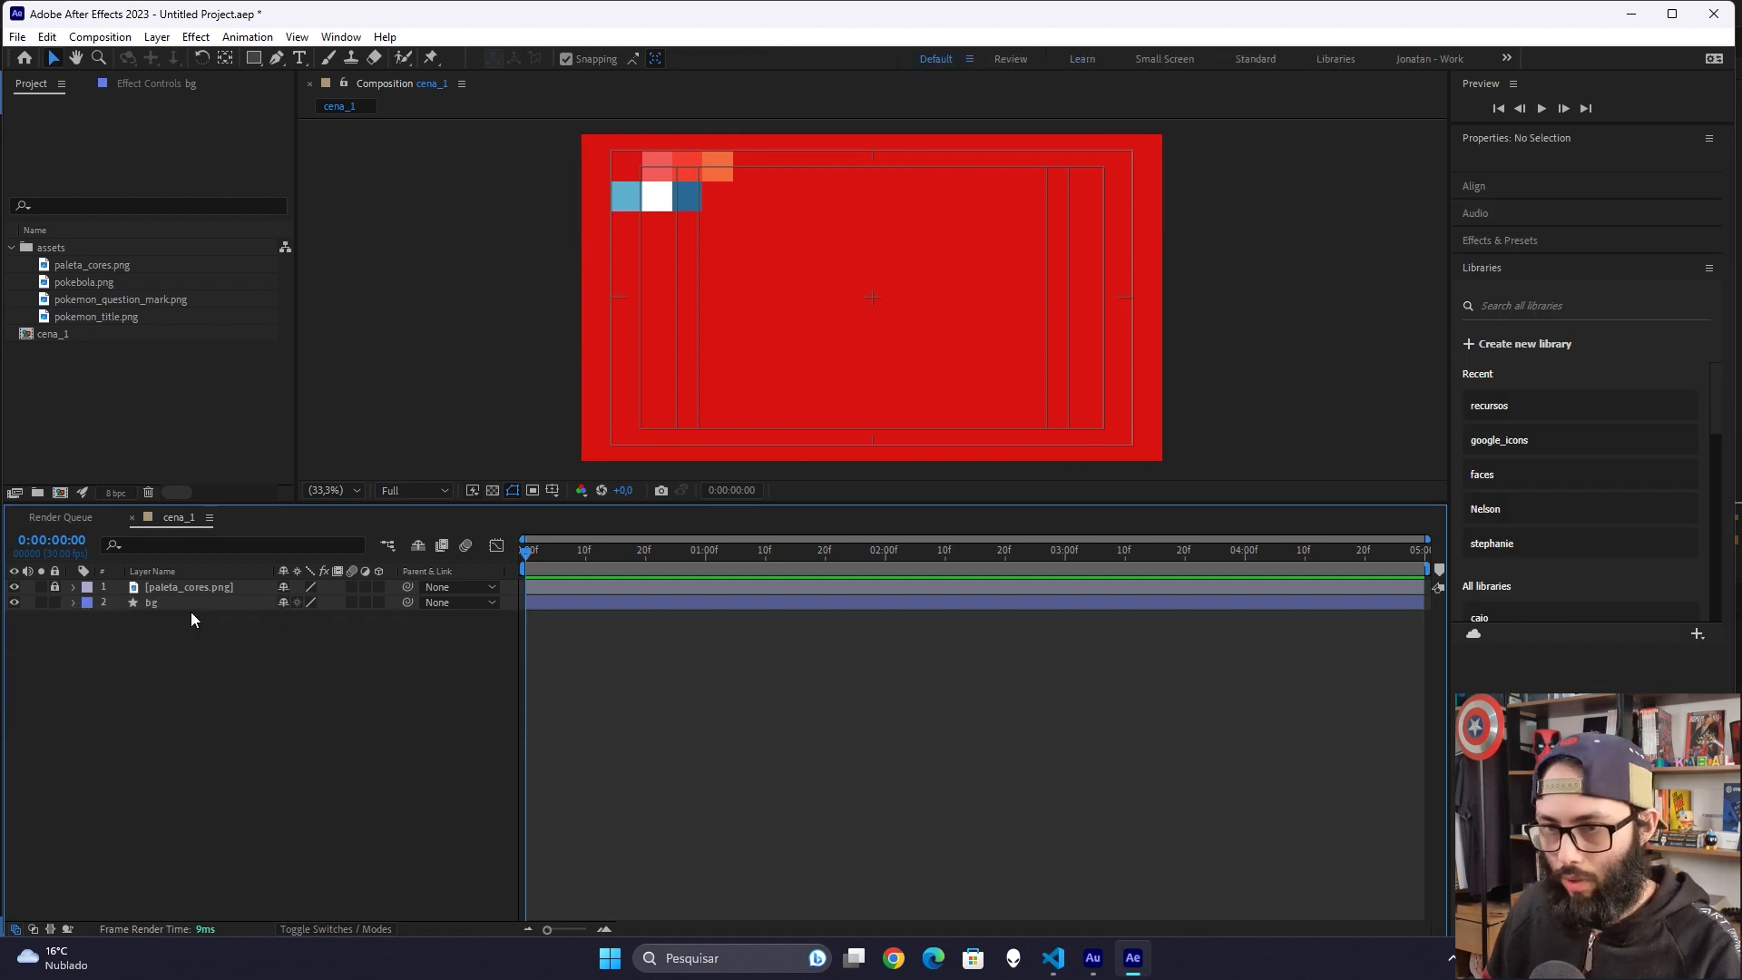
# Step: Draw a circle about 2316 px in diameter centered in the frame and move its layer below paleta_cores.png
pyautogui.click(259, 62)
pyautogui.press('q')
pyautogui.moveTo(871, 297); pyautogui.dragTo(1222, 316)
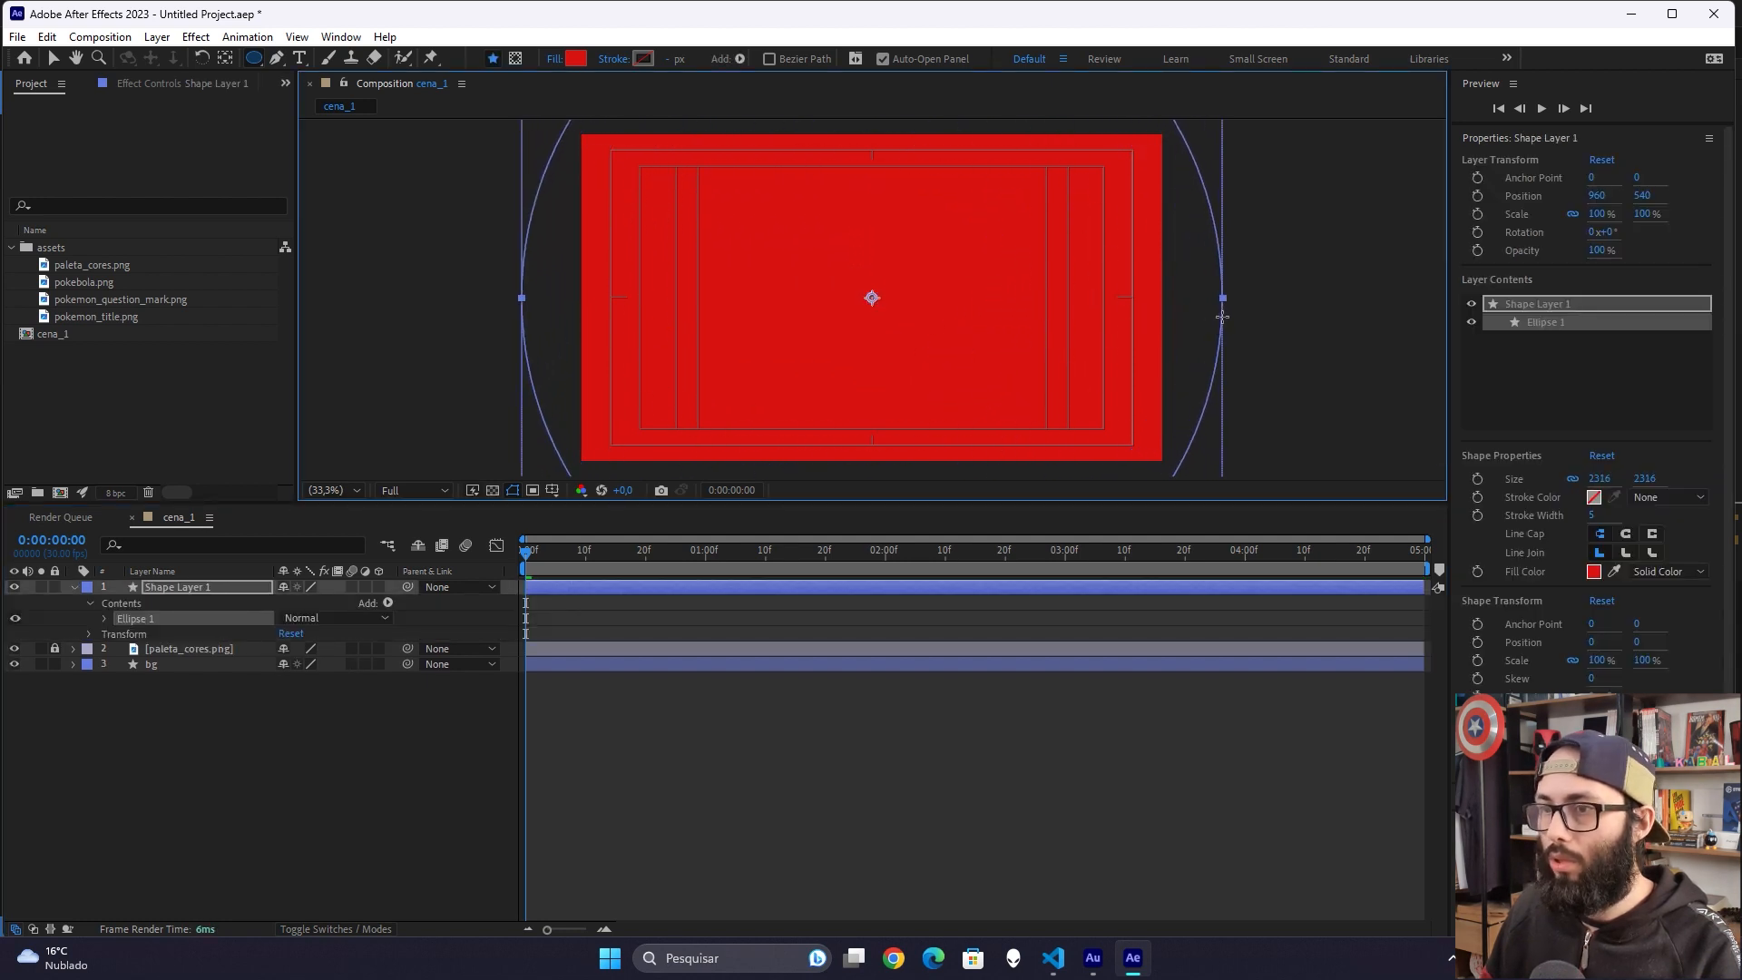
pyautogui.click(241, 775)
pyautogui.click(186, 635)
pyautogui.moveTo(186, 638); pyautogui.dragTo(193, 661)
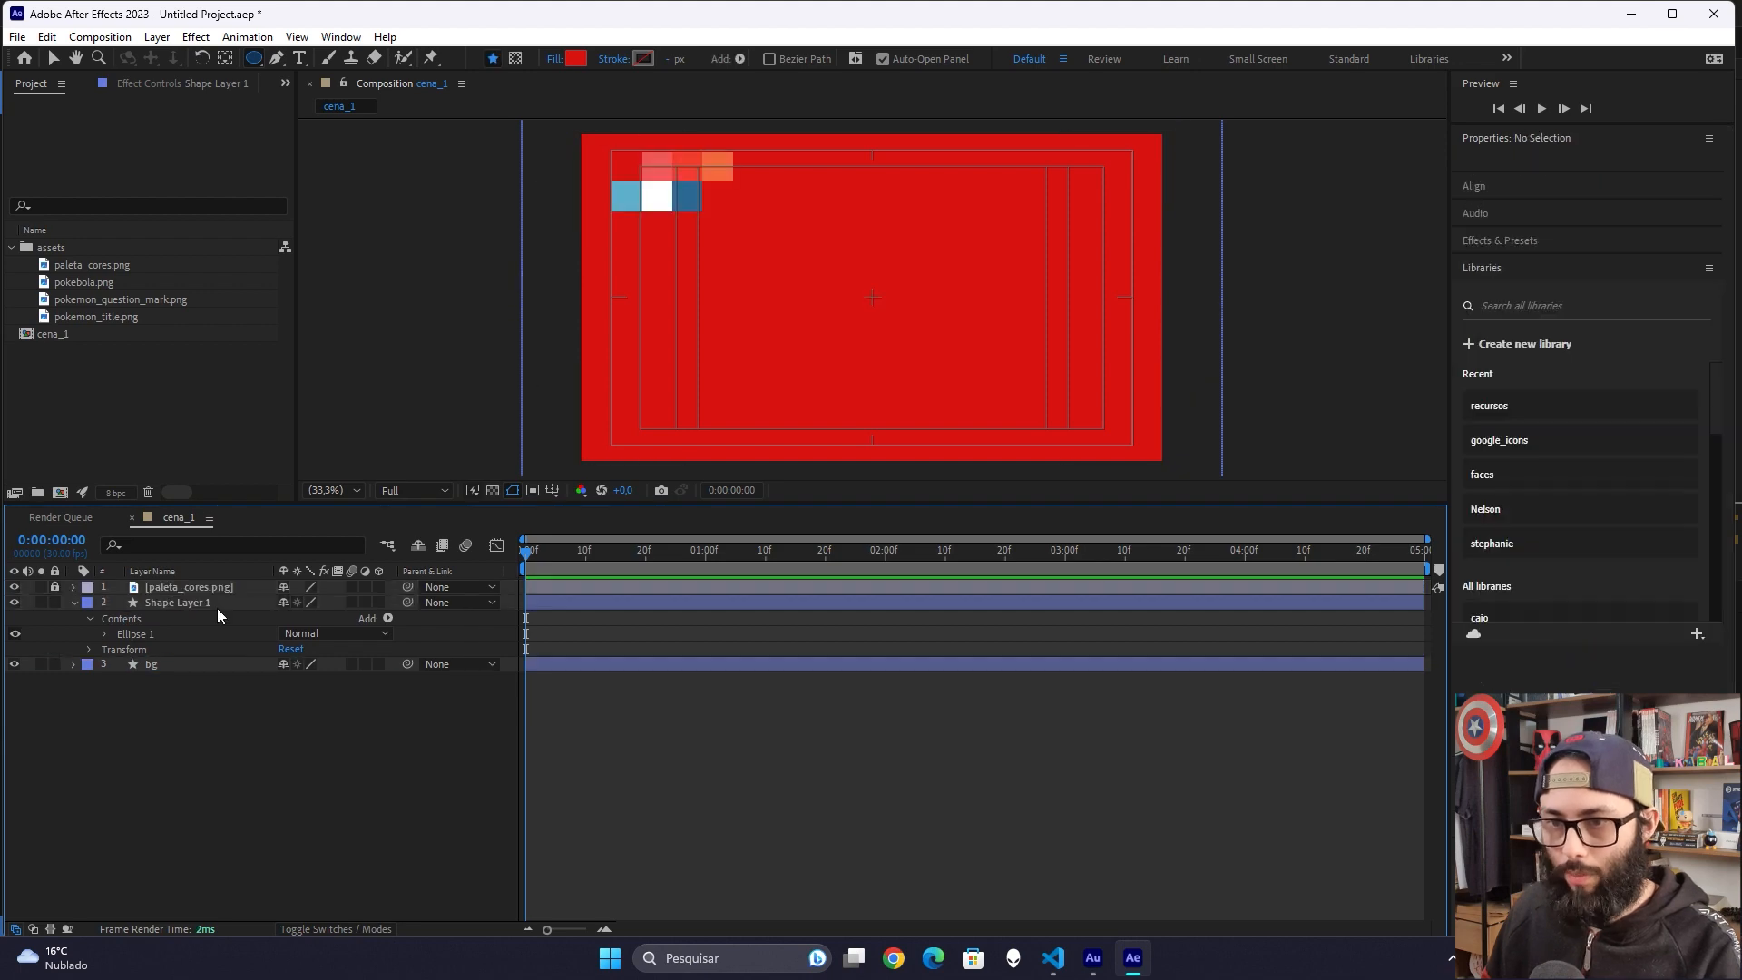
# Step: Rename the circle's shape layer as shining_bg_1
pyautogui.click(216, 608)
pyautogui.press('Return')
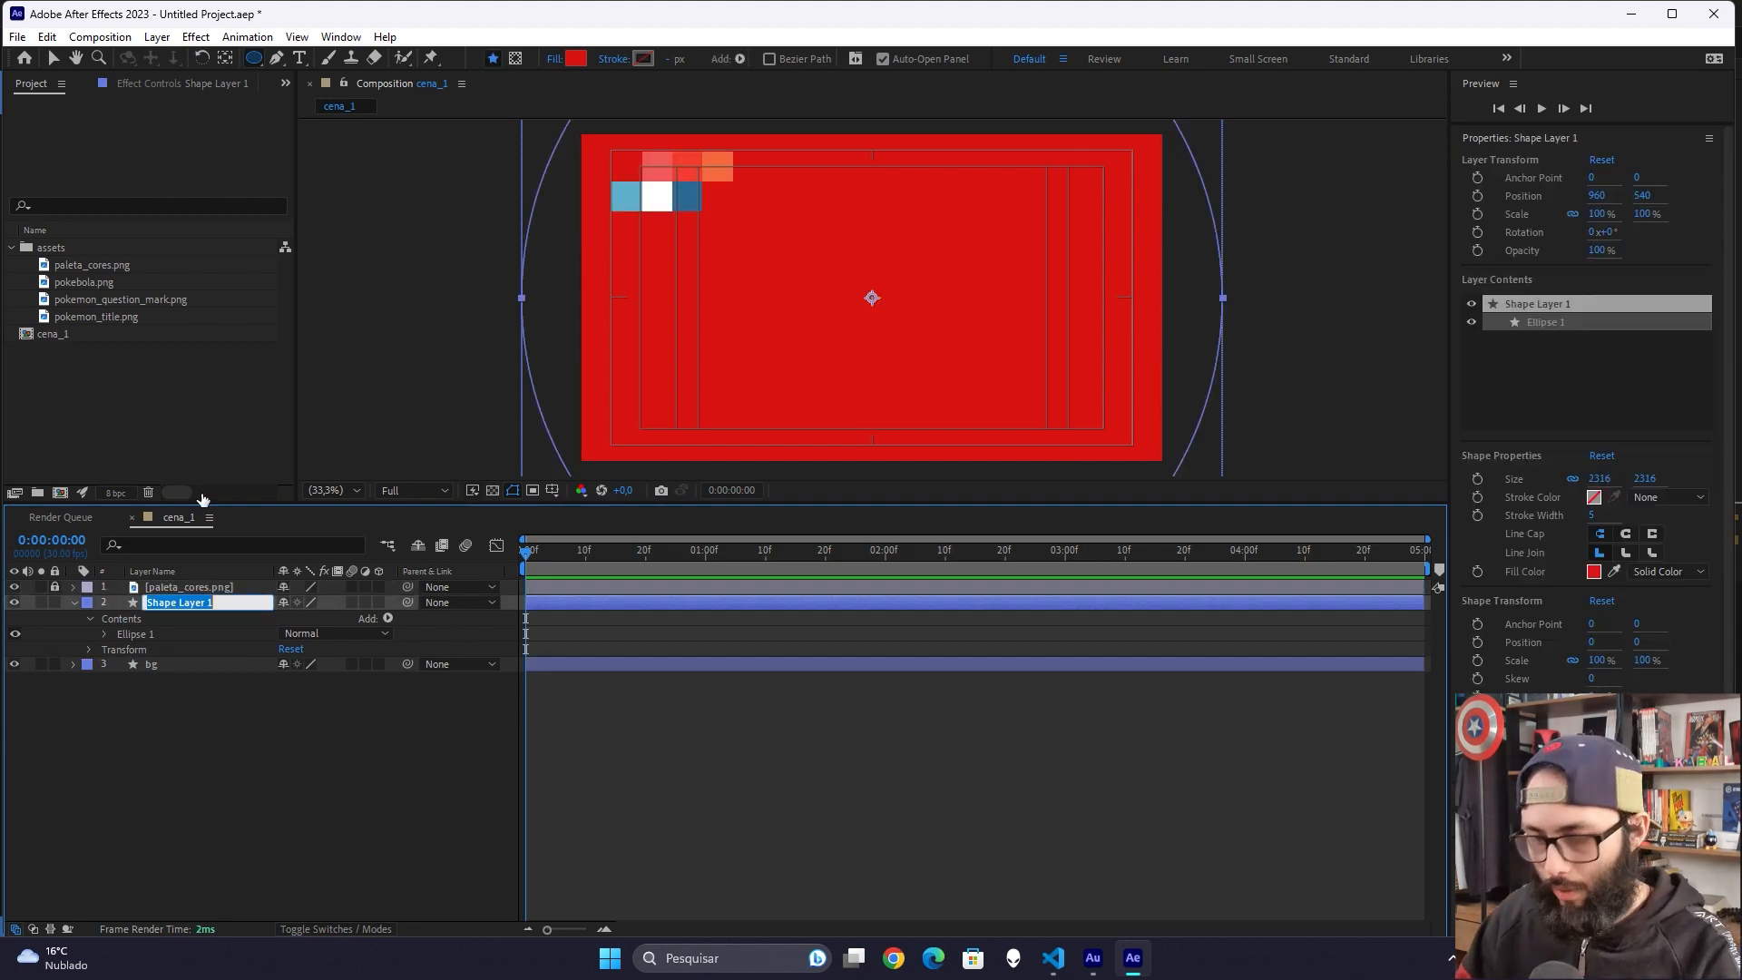
pyautogui.write('shining_bg_1')
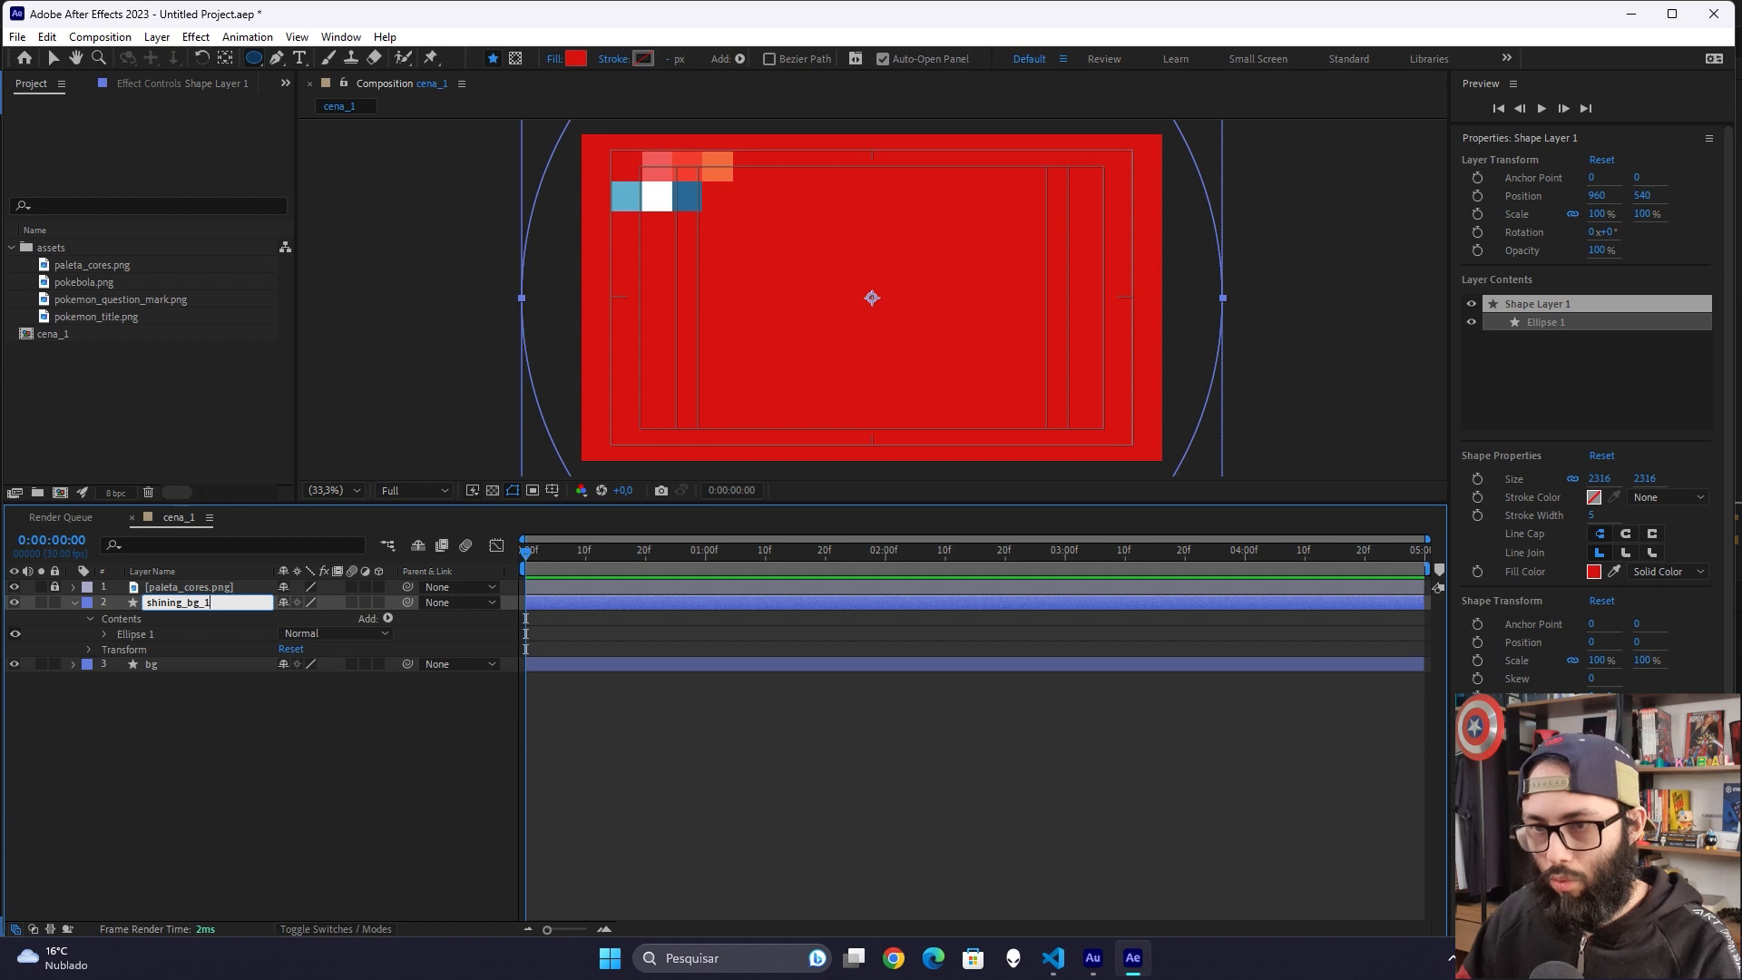
pyautogui.press('Return')
pyautogui.click(237, 744)
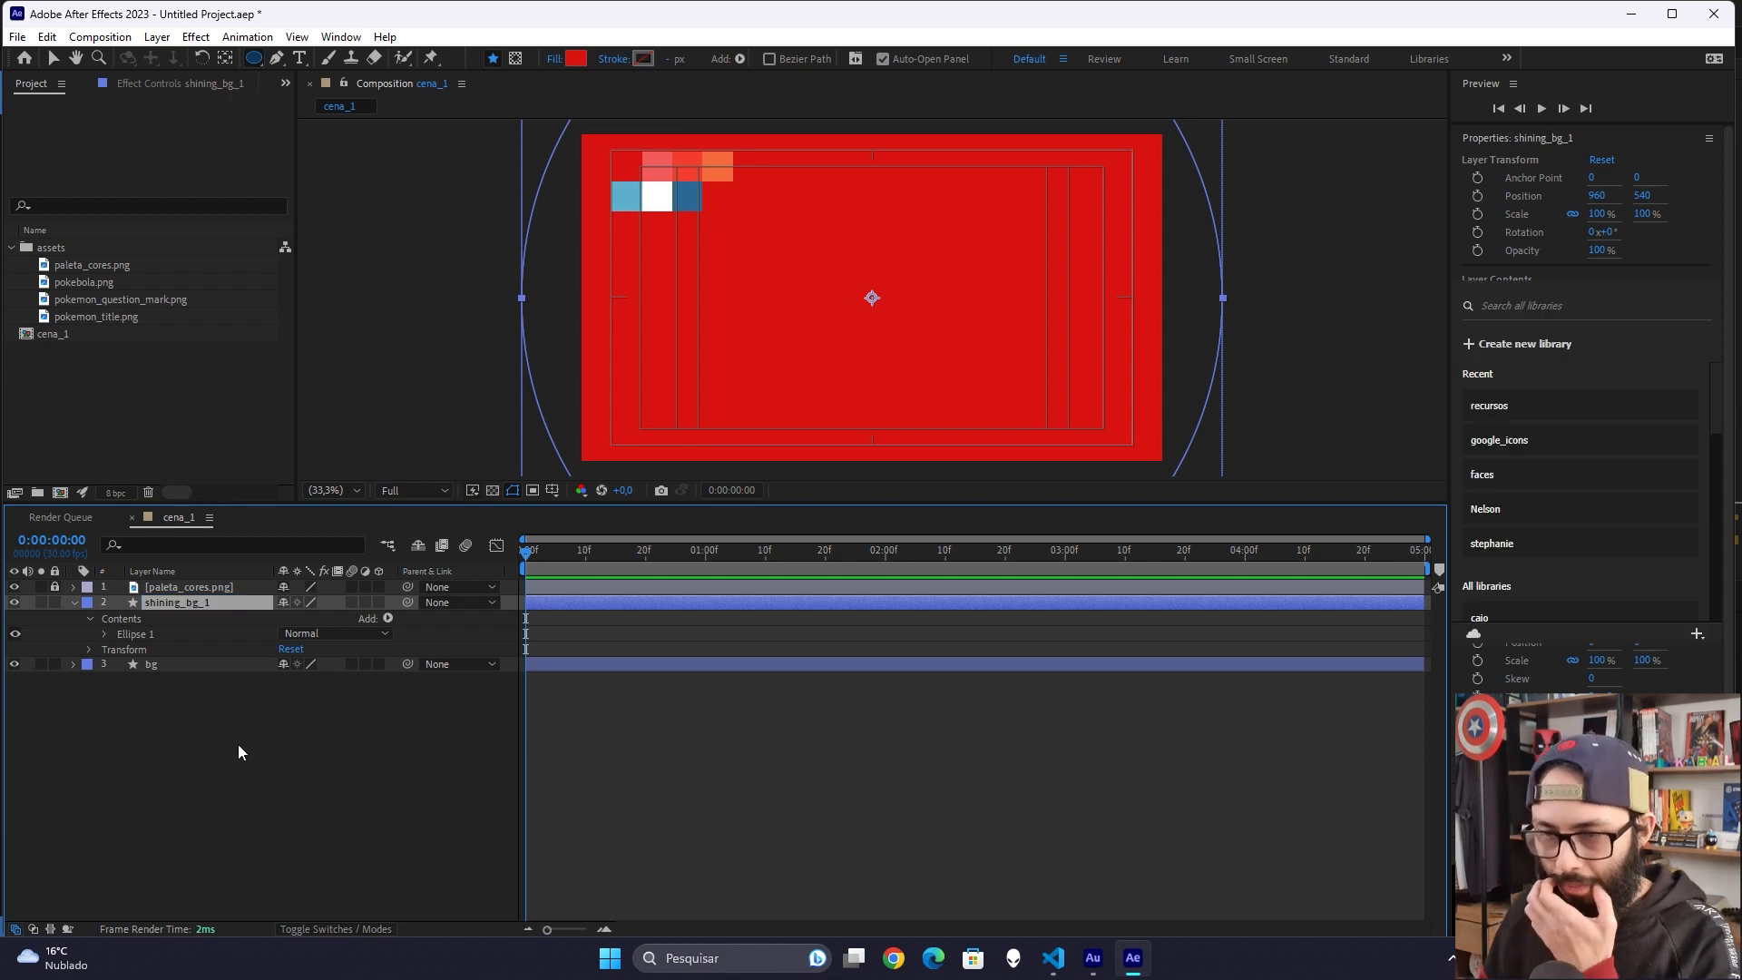
# Step: Change the fill of shining_bg_1 to the coral pink swatch sampled from the palette image
pyautogui.click(211, 601)
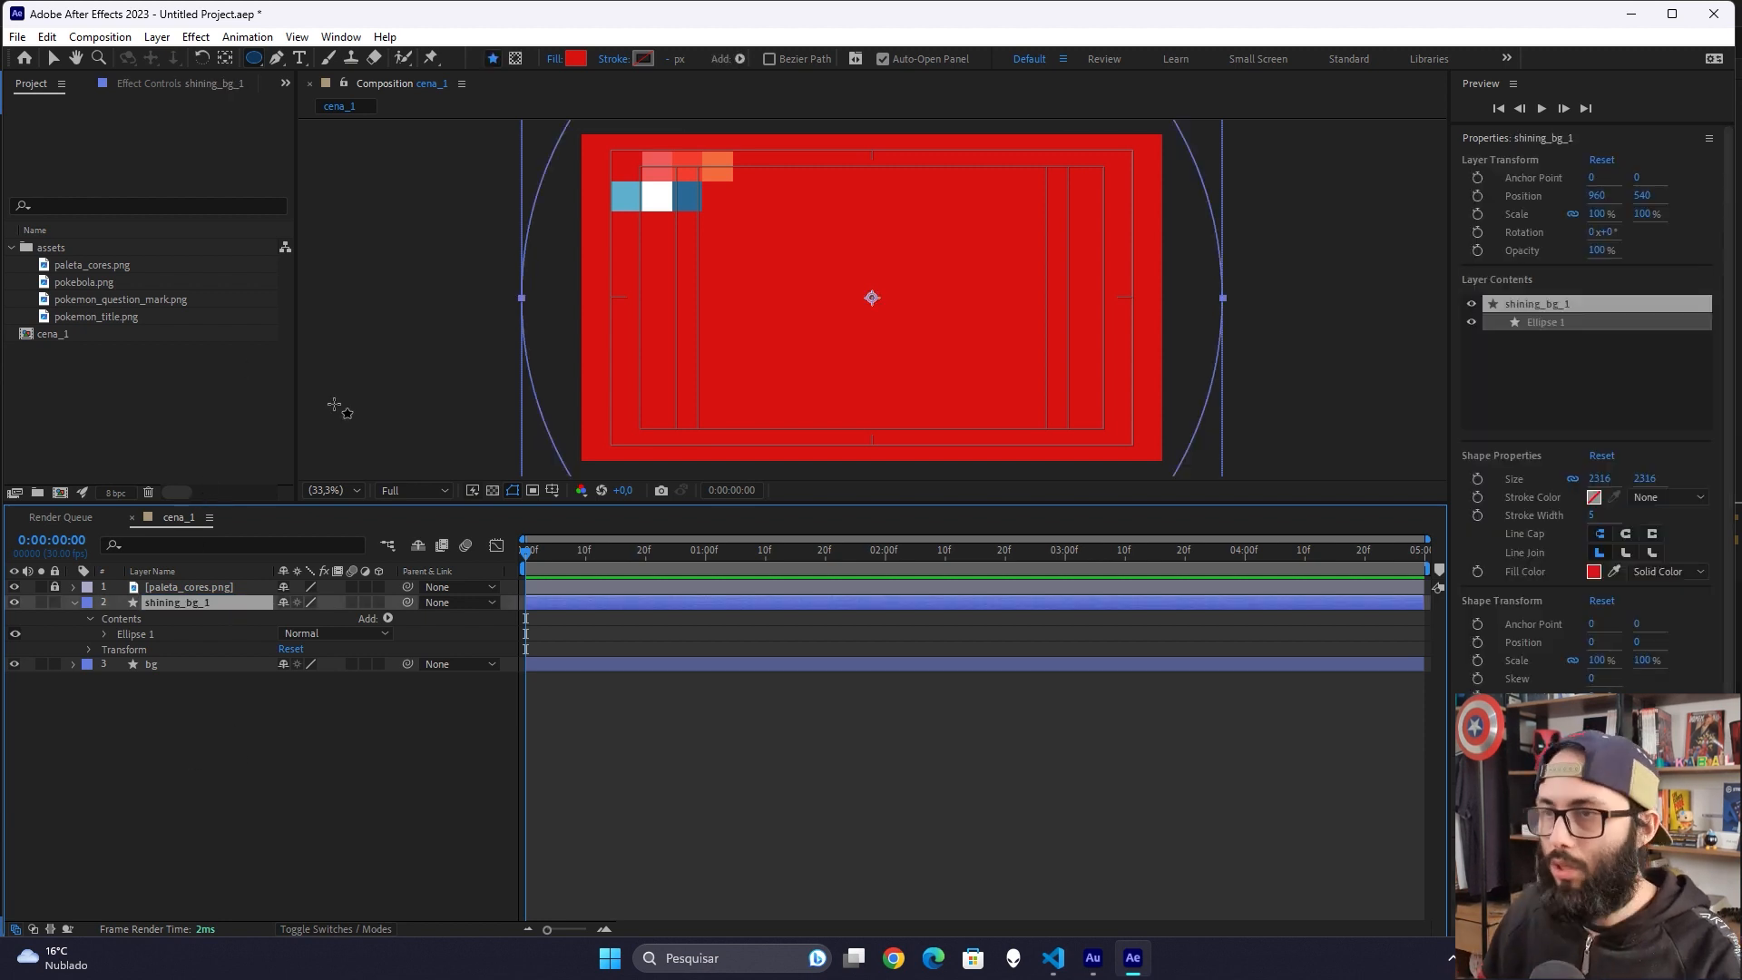
pyautogui.click(579, 58)
pyautogui.click(1312, 684)
pyautogui.click(671, 156)
pyautogui.click(1343, 596)
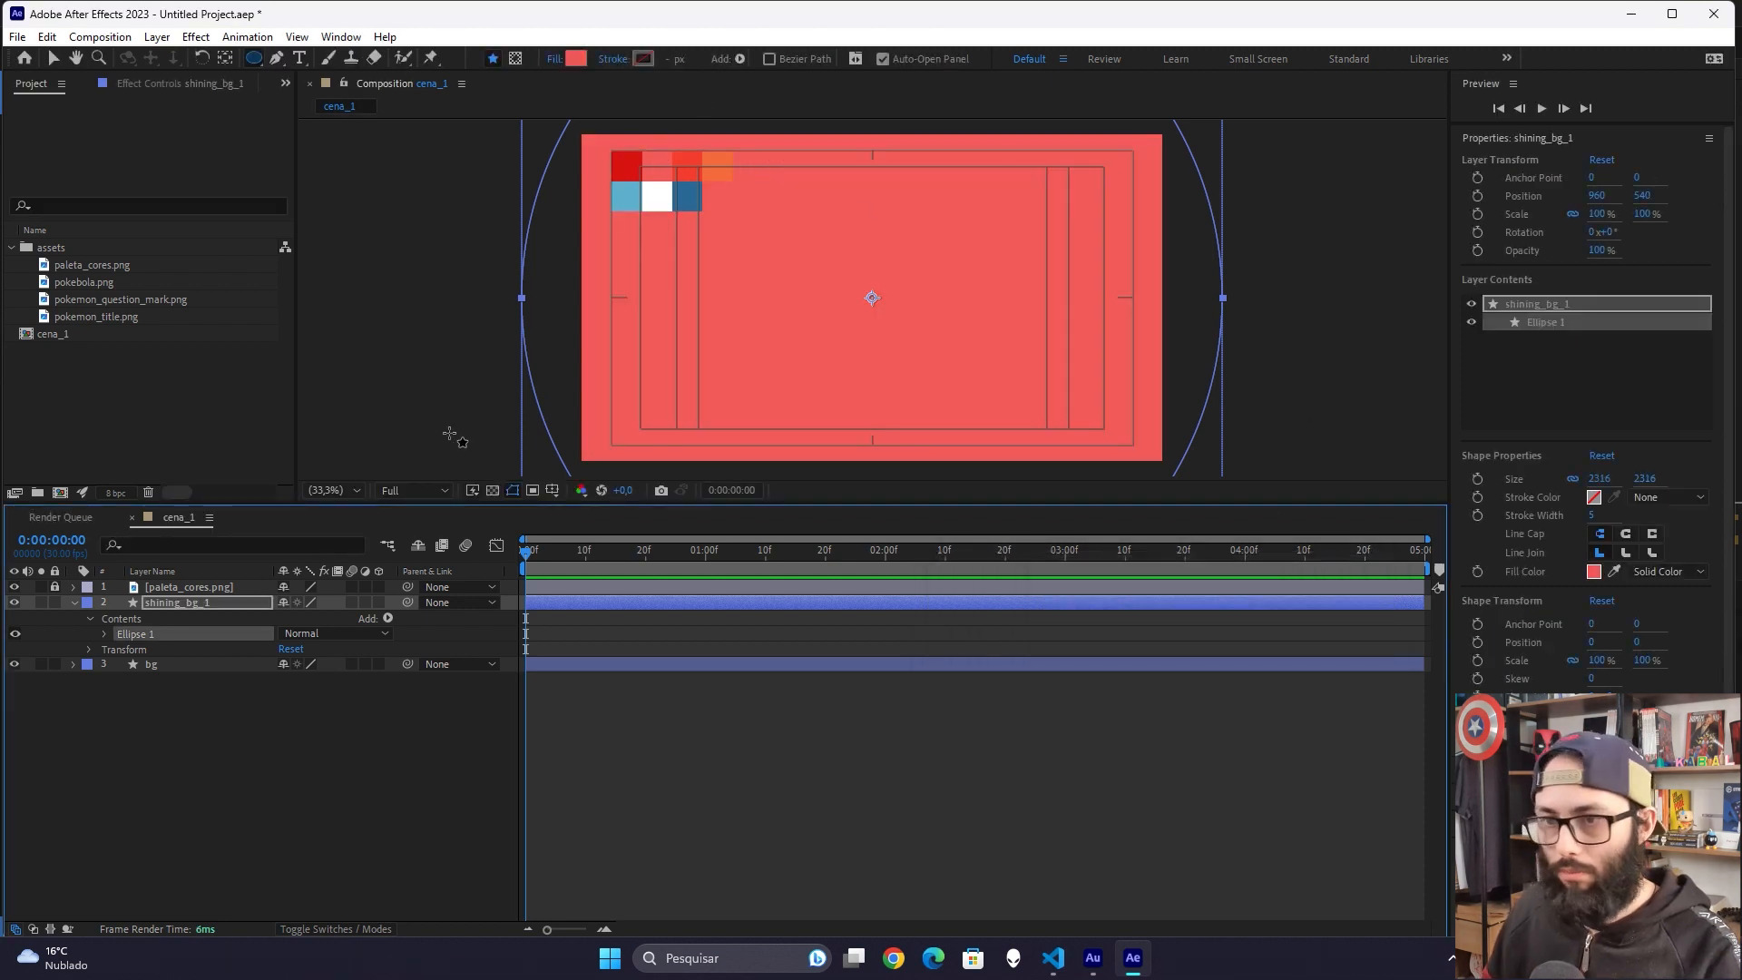
pyautogui.click(269, 680)
pyautogui.click(388, 619)
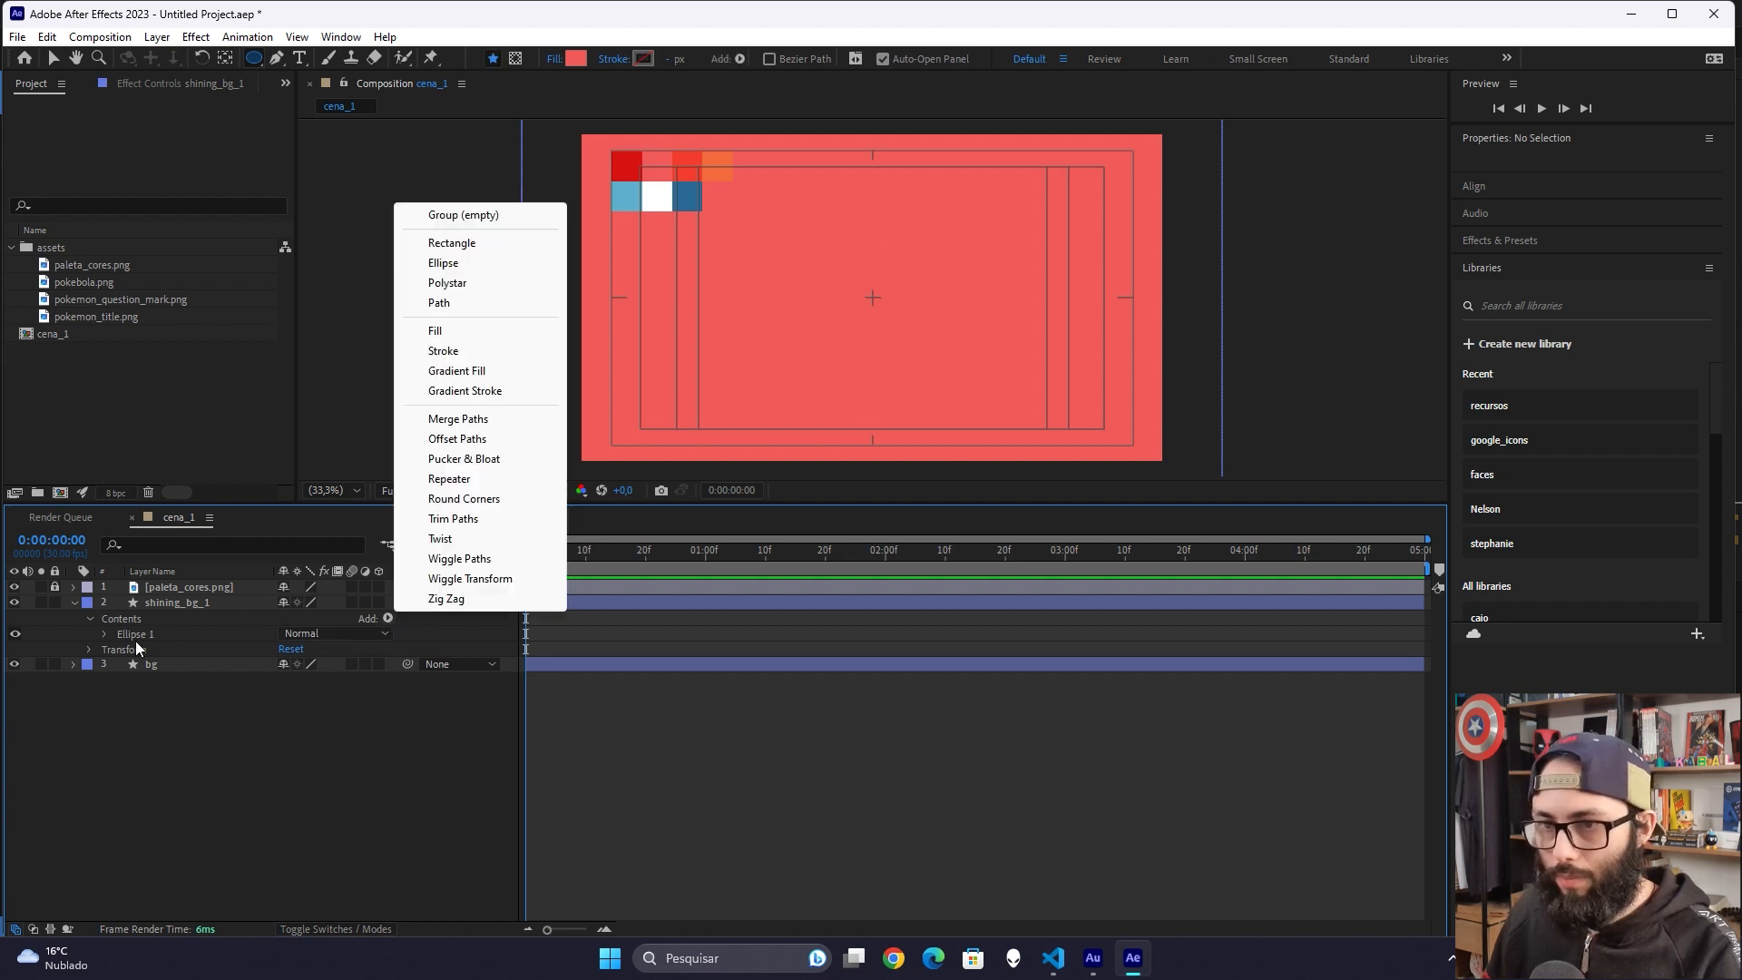
pyautogui.click(127, 677)
pyautogui.click(73, 602)
pyautogui.click(73, 603)
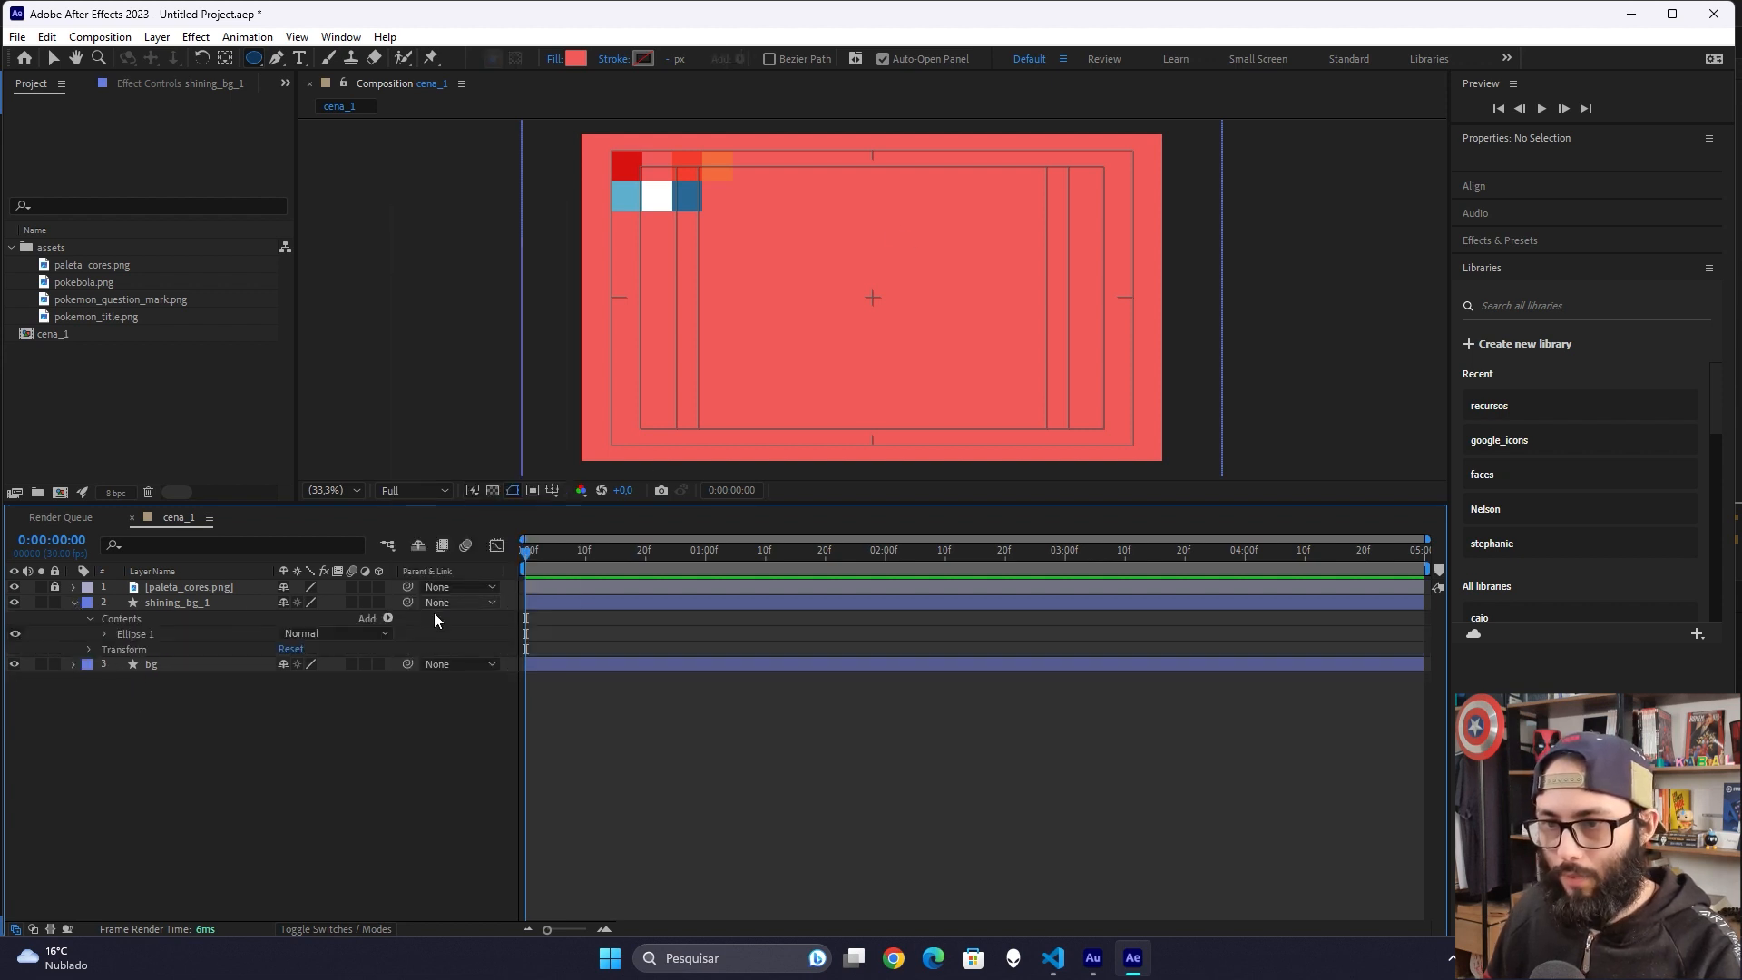
# Step: Add Wiggle Paths to shining_bg_1 with Size 10000 and Detail 100, and preview the burst animation
pyautogui.click(388, 618)
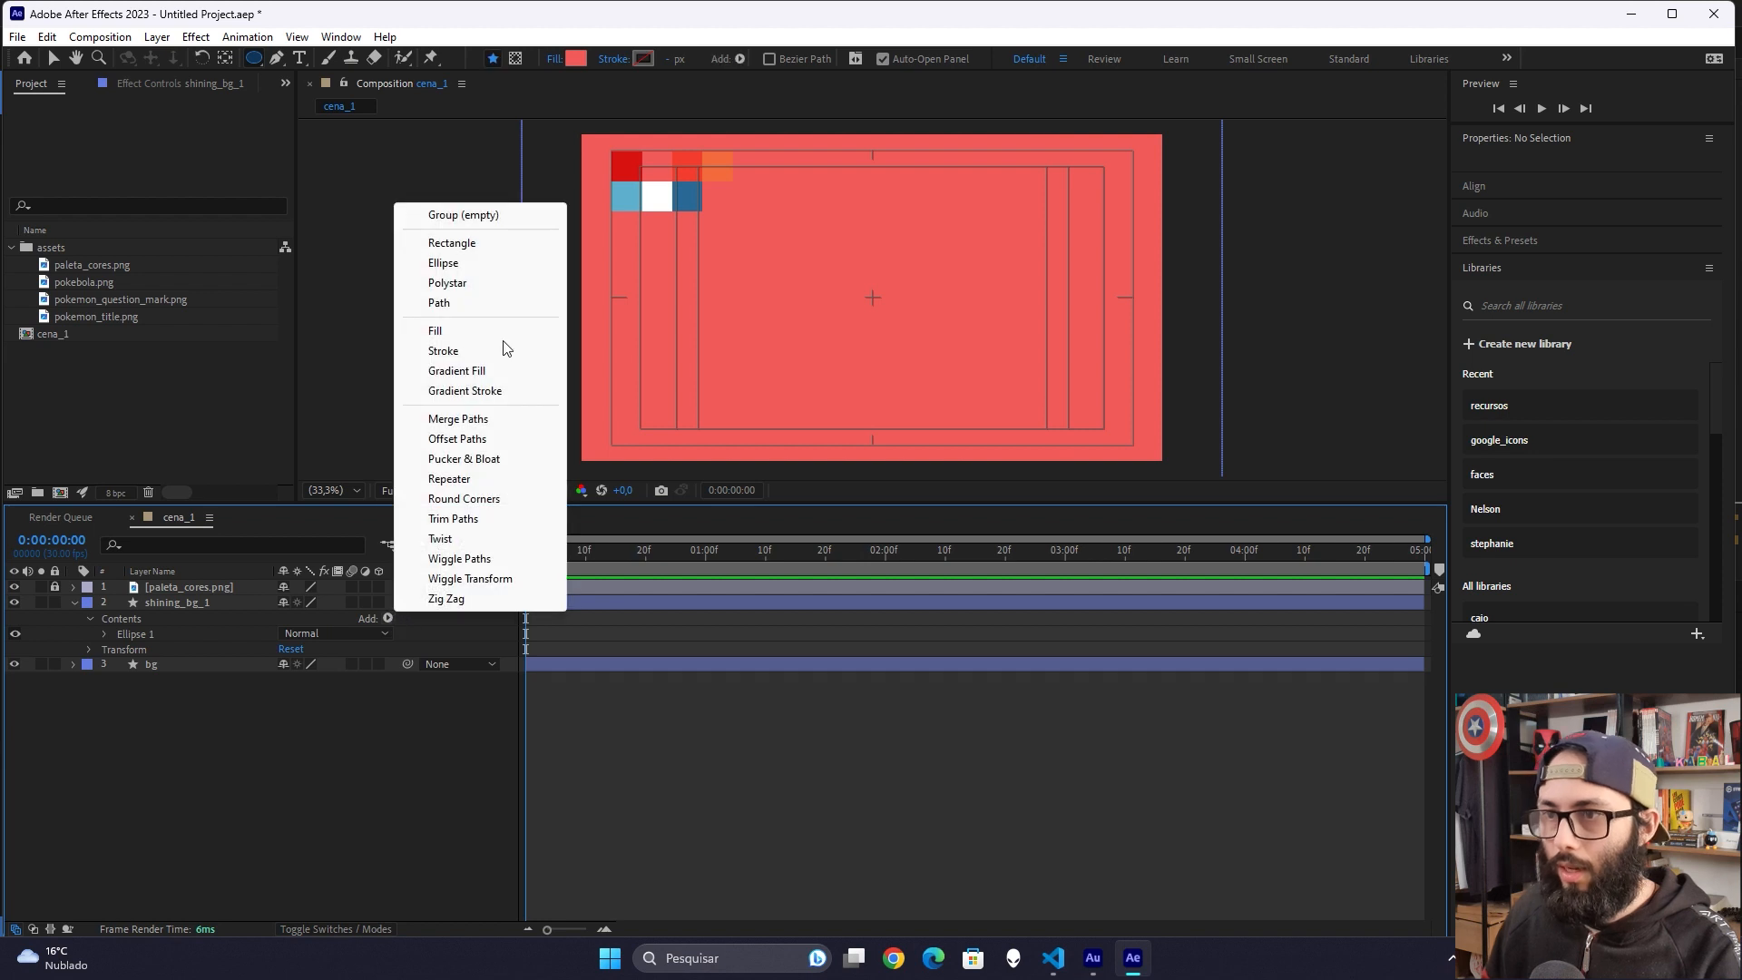
pyautogui.click(487, 560)
pyautogui.click(106, 650)
pyautogui.click(289, 664)
pyautogui.write('10000')
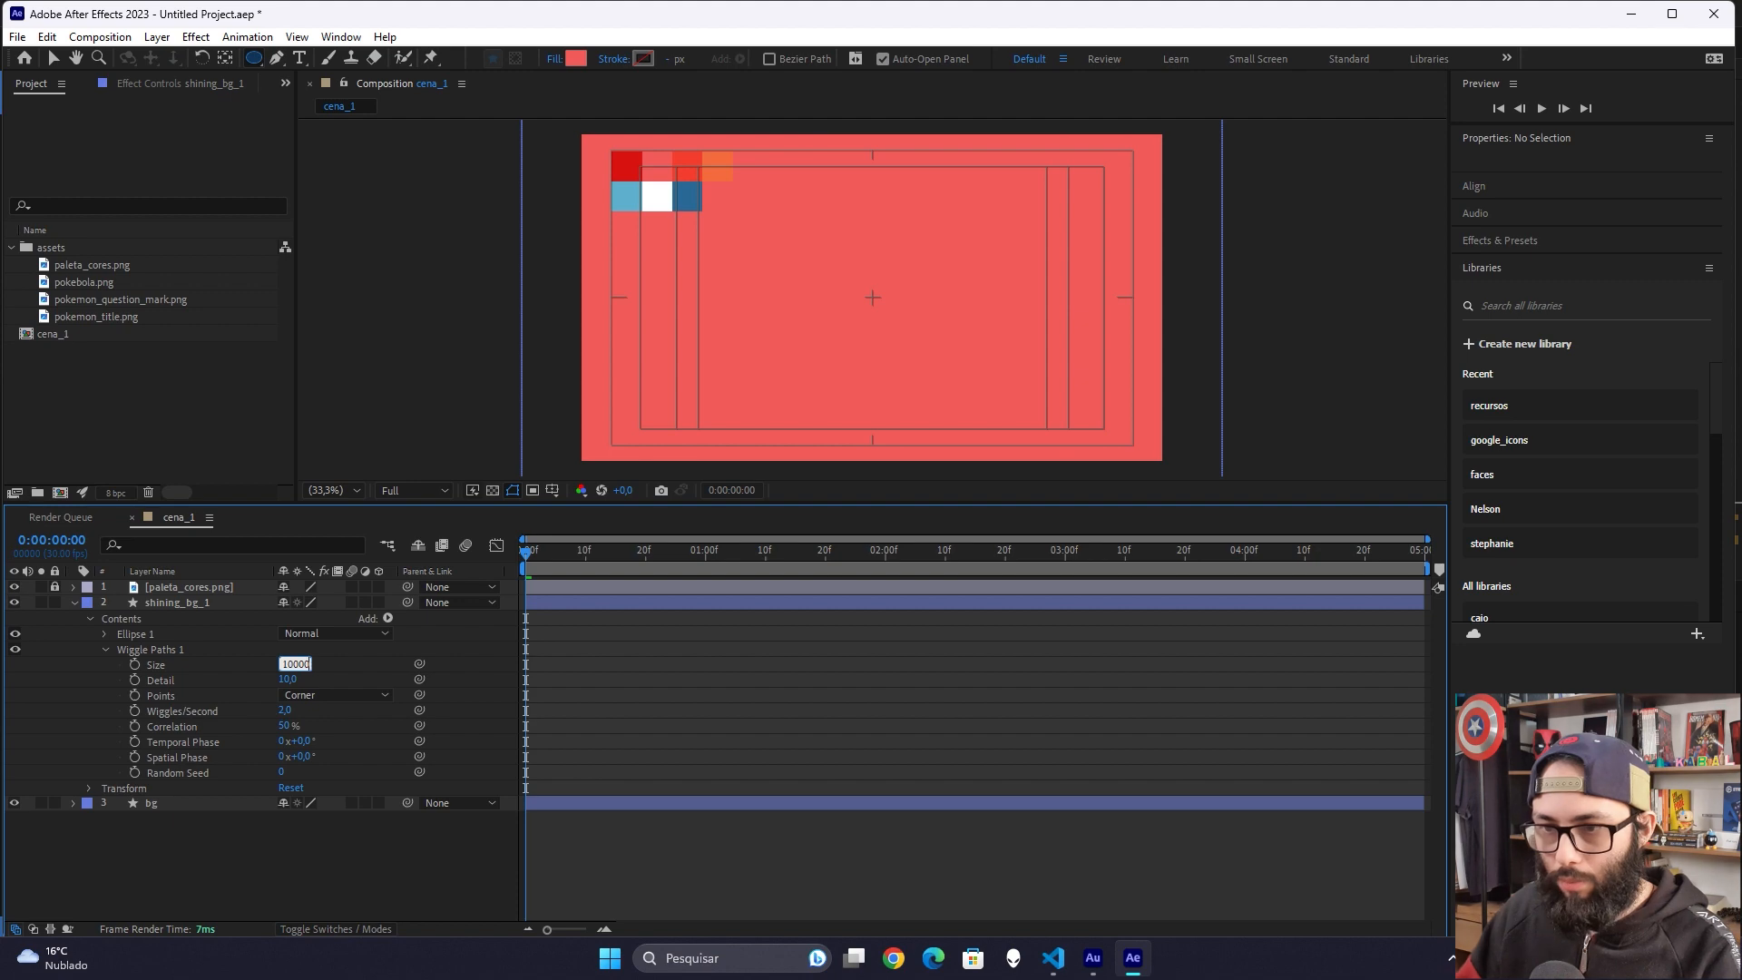
pyautogui.press('Tab')
pyautogui.write('10')
pyautogui.press('Return')
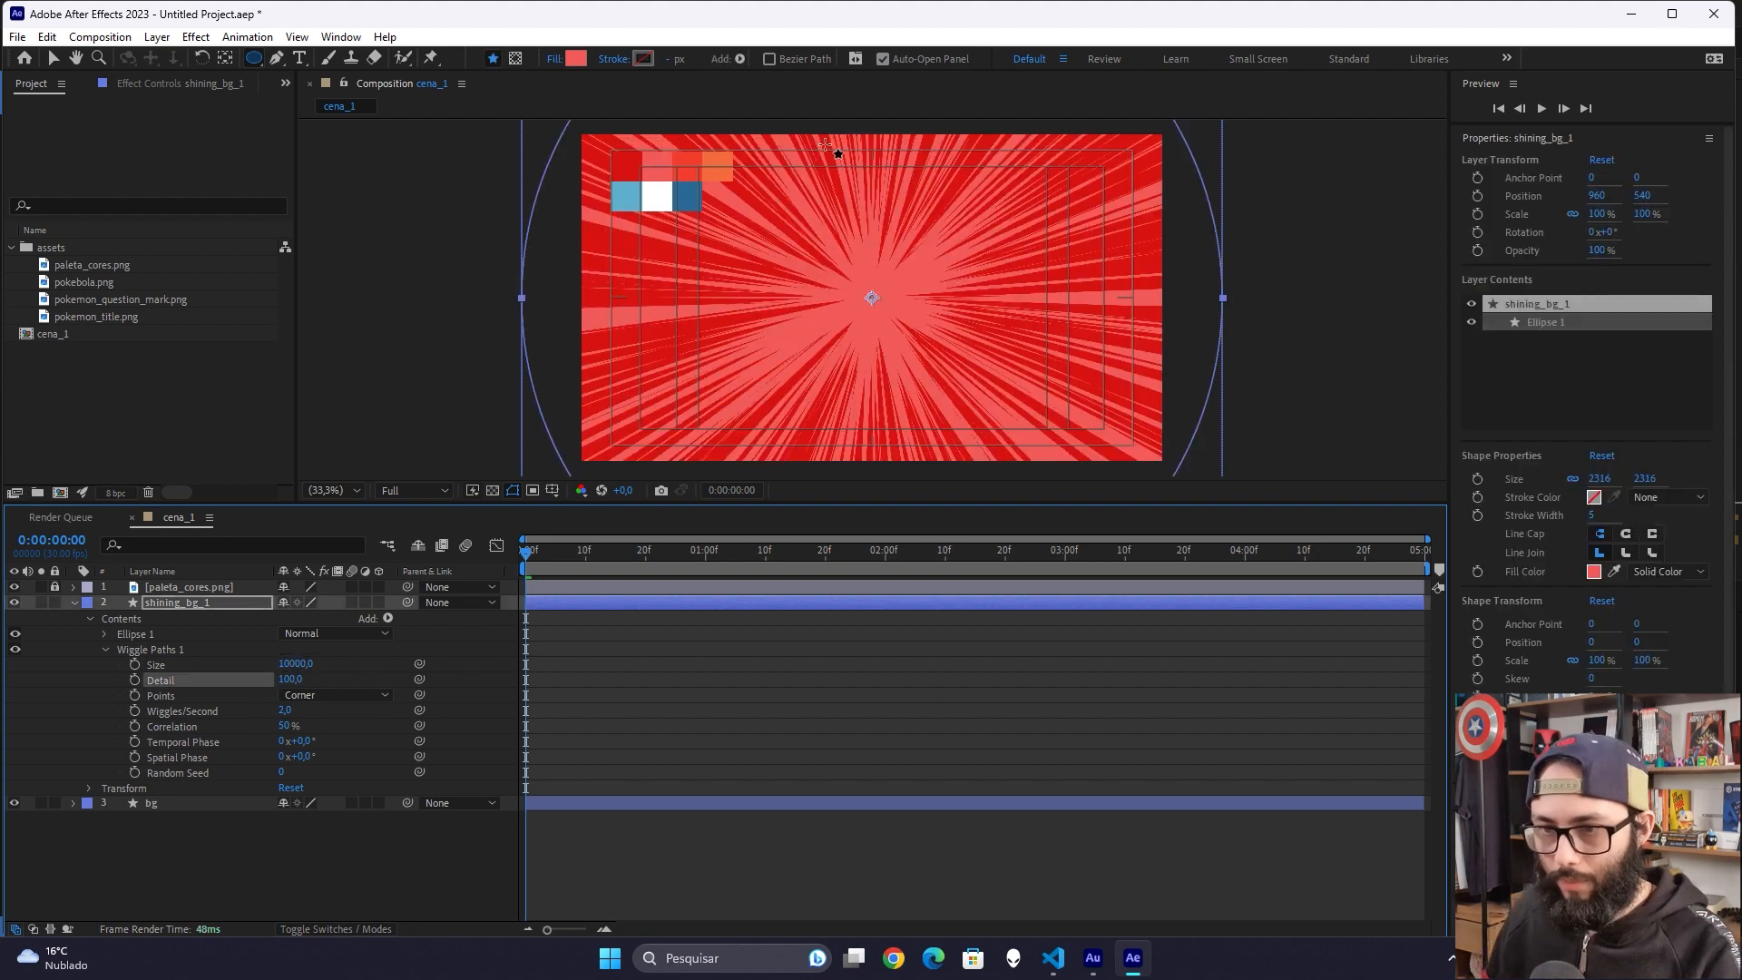
pyautogui.click(224, 841)
pyautogui.press('space')
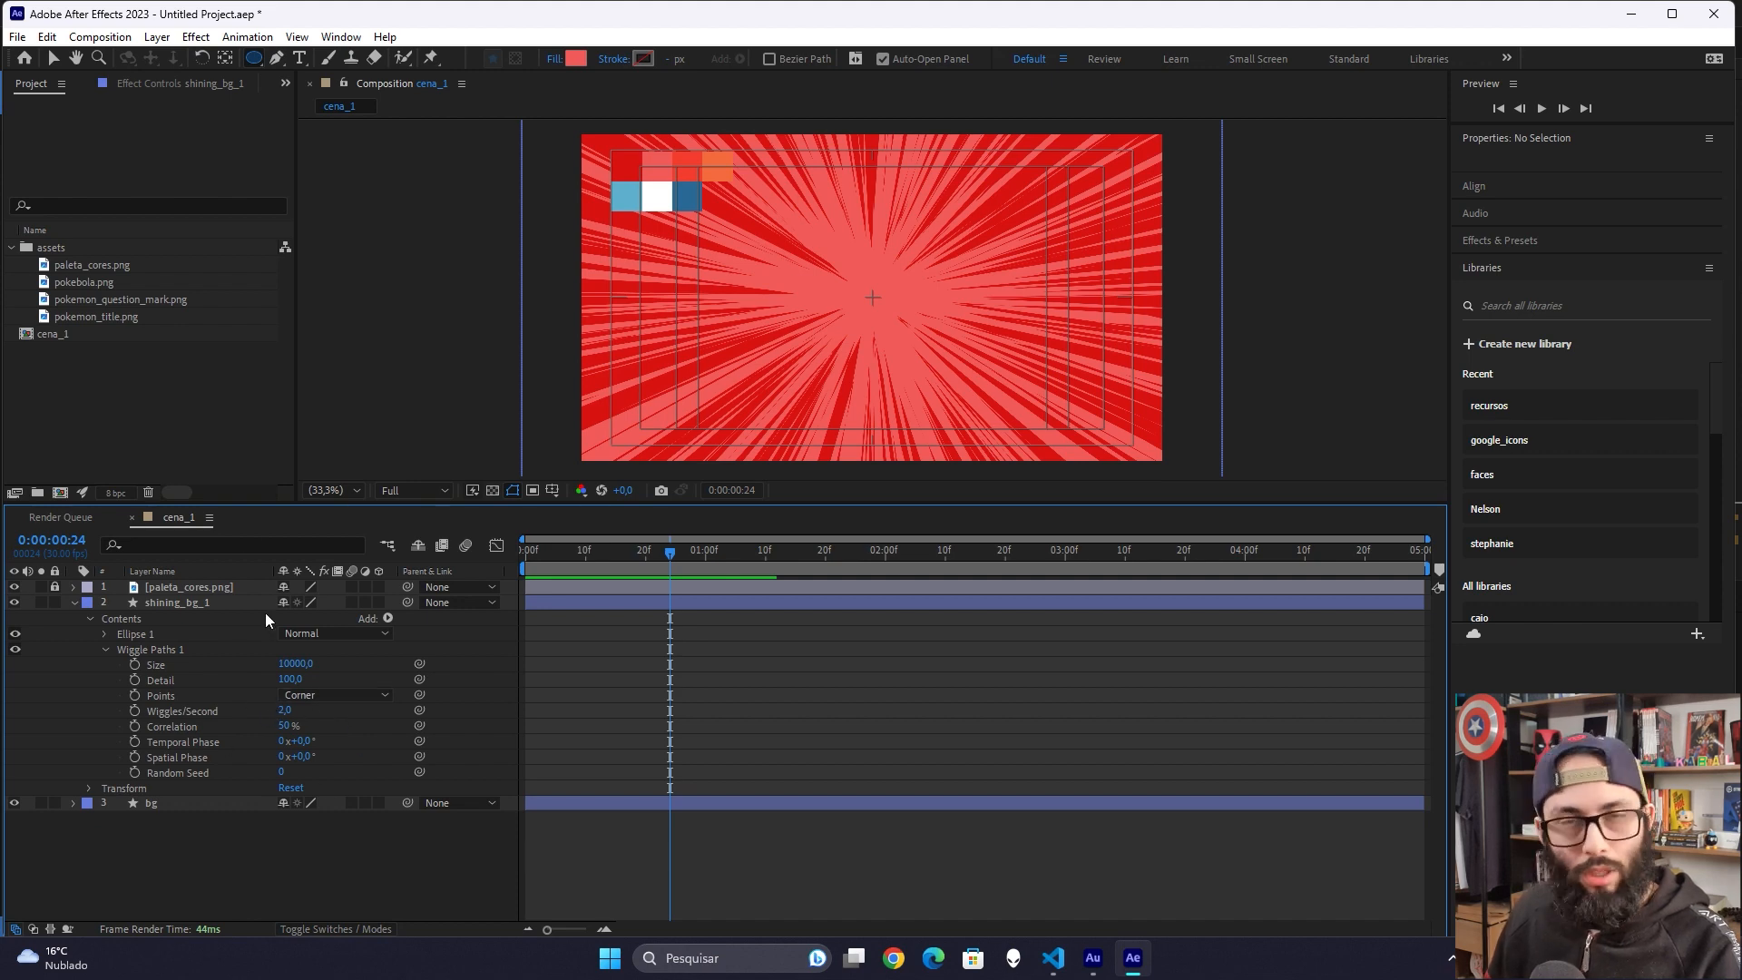
# Step: Duplicate shining_bg_1 and fill the copy with the bright red palette swatch F33F2F
pyautogui.click(74, 604)
pyautogui.click(213, 603)
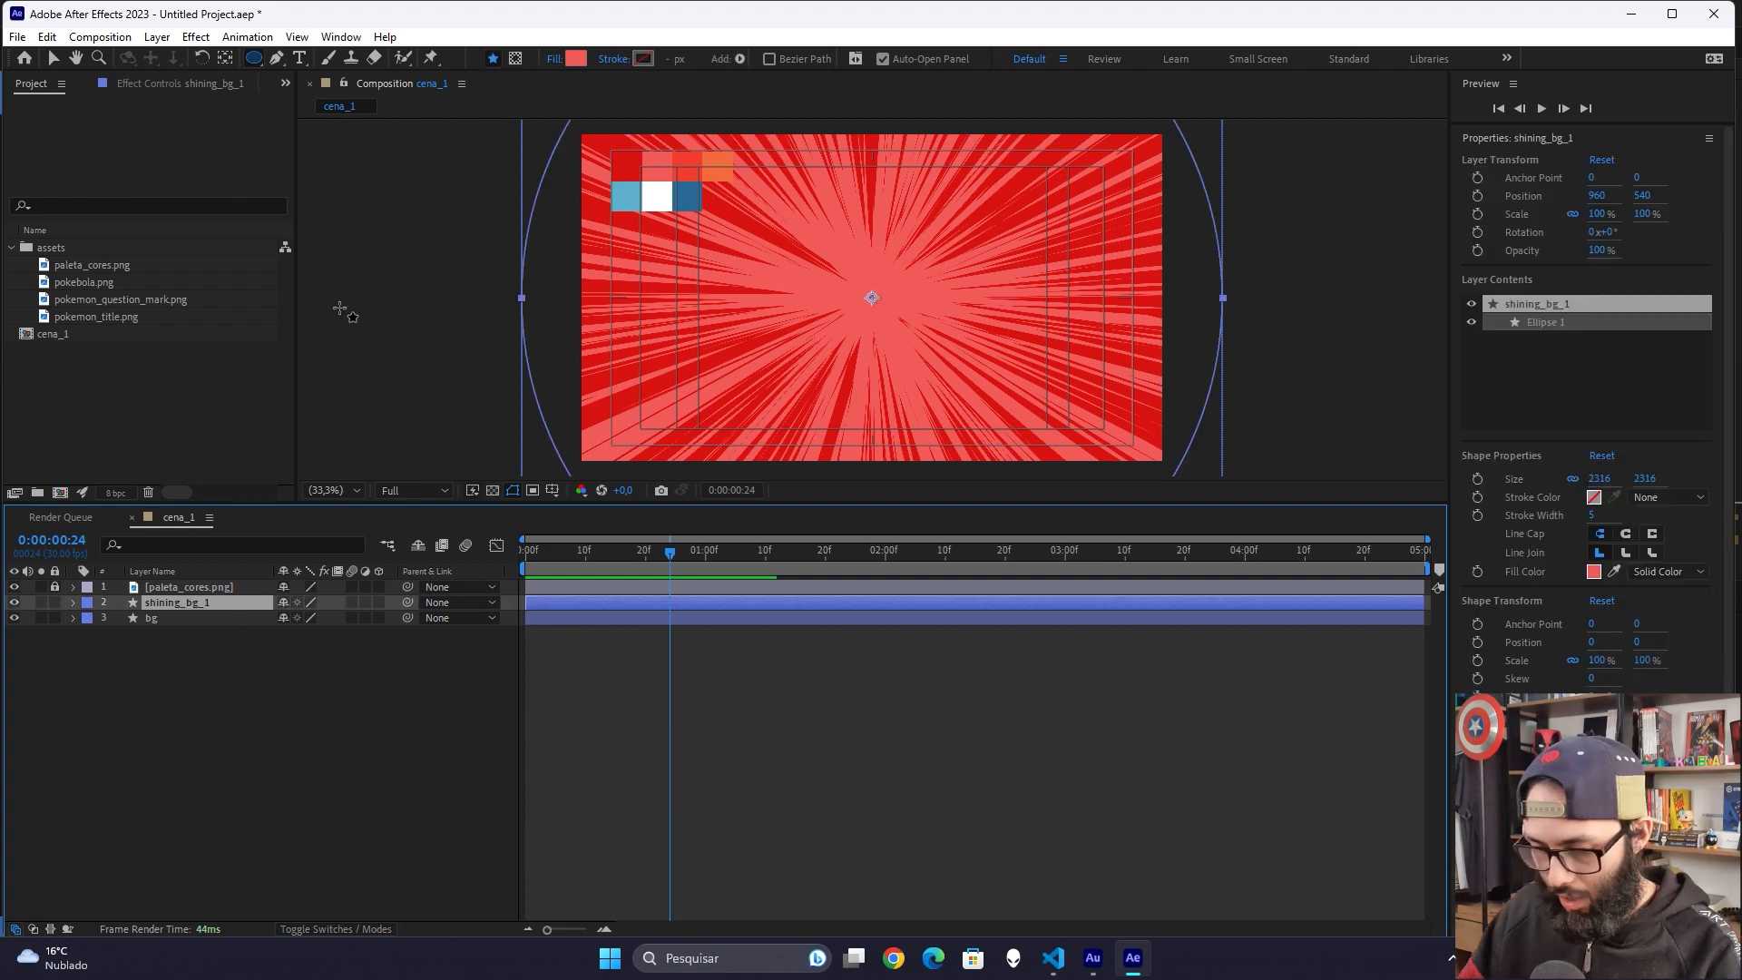
pyautogui.hotkey('ctrl', 'd')
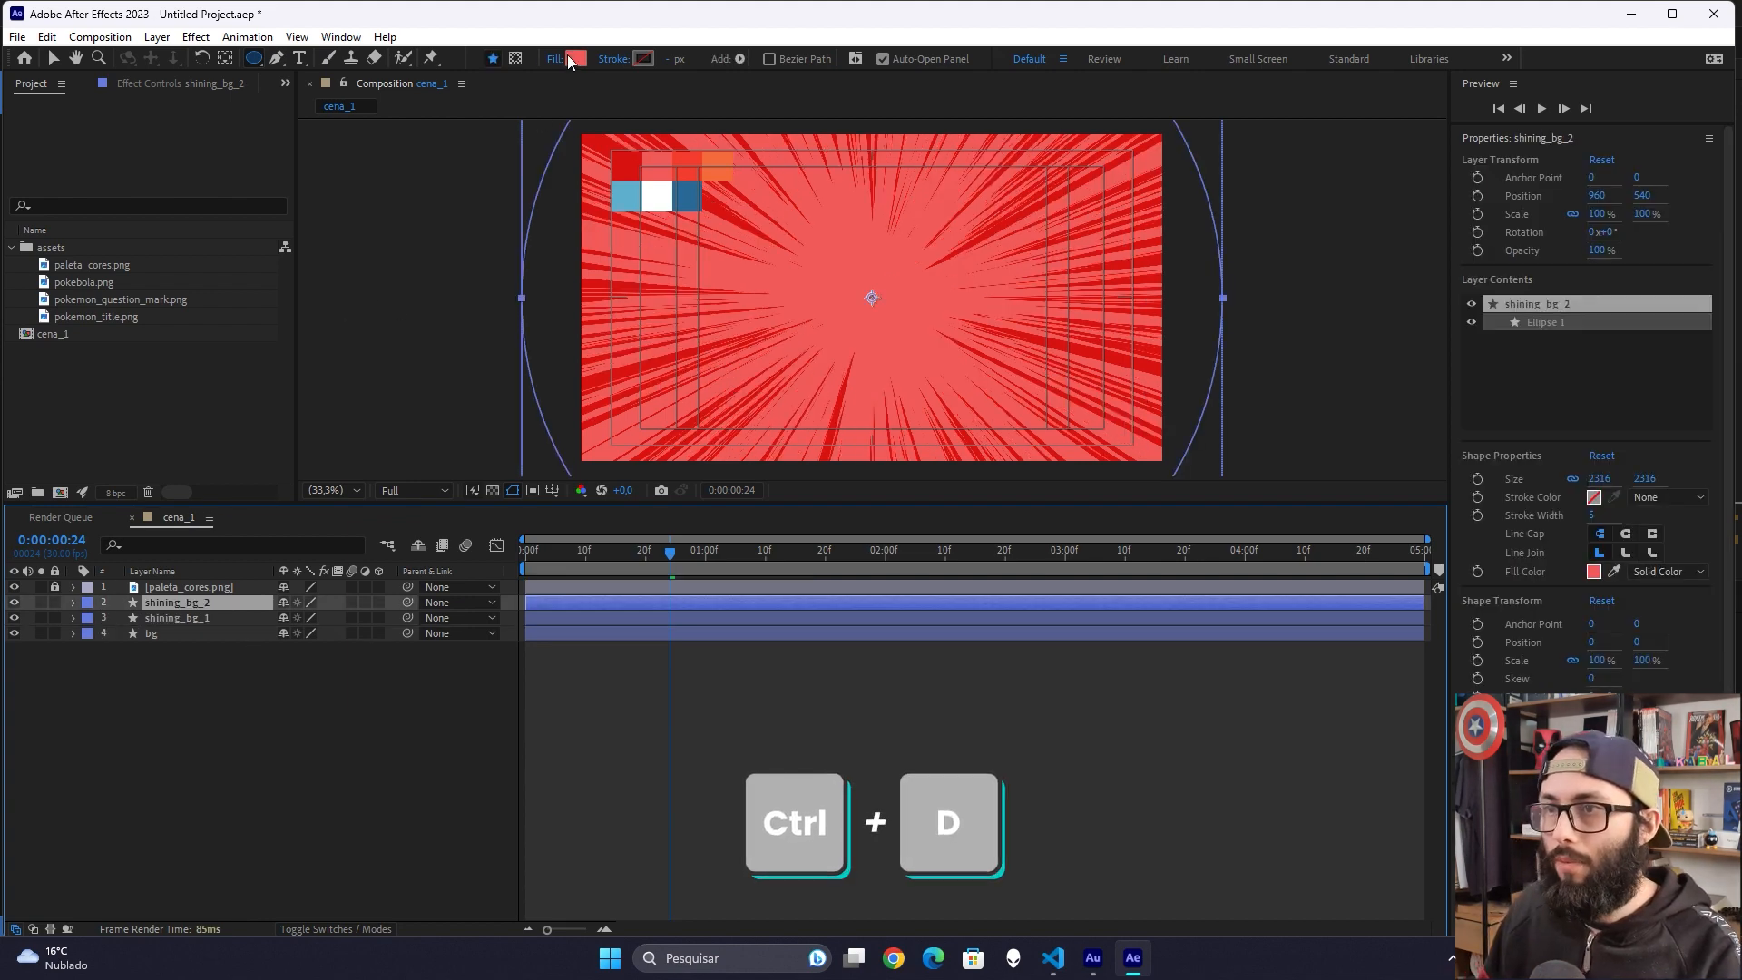
pyautogui.click(576, 58)
pyautogui.click(1311, 684)
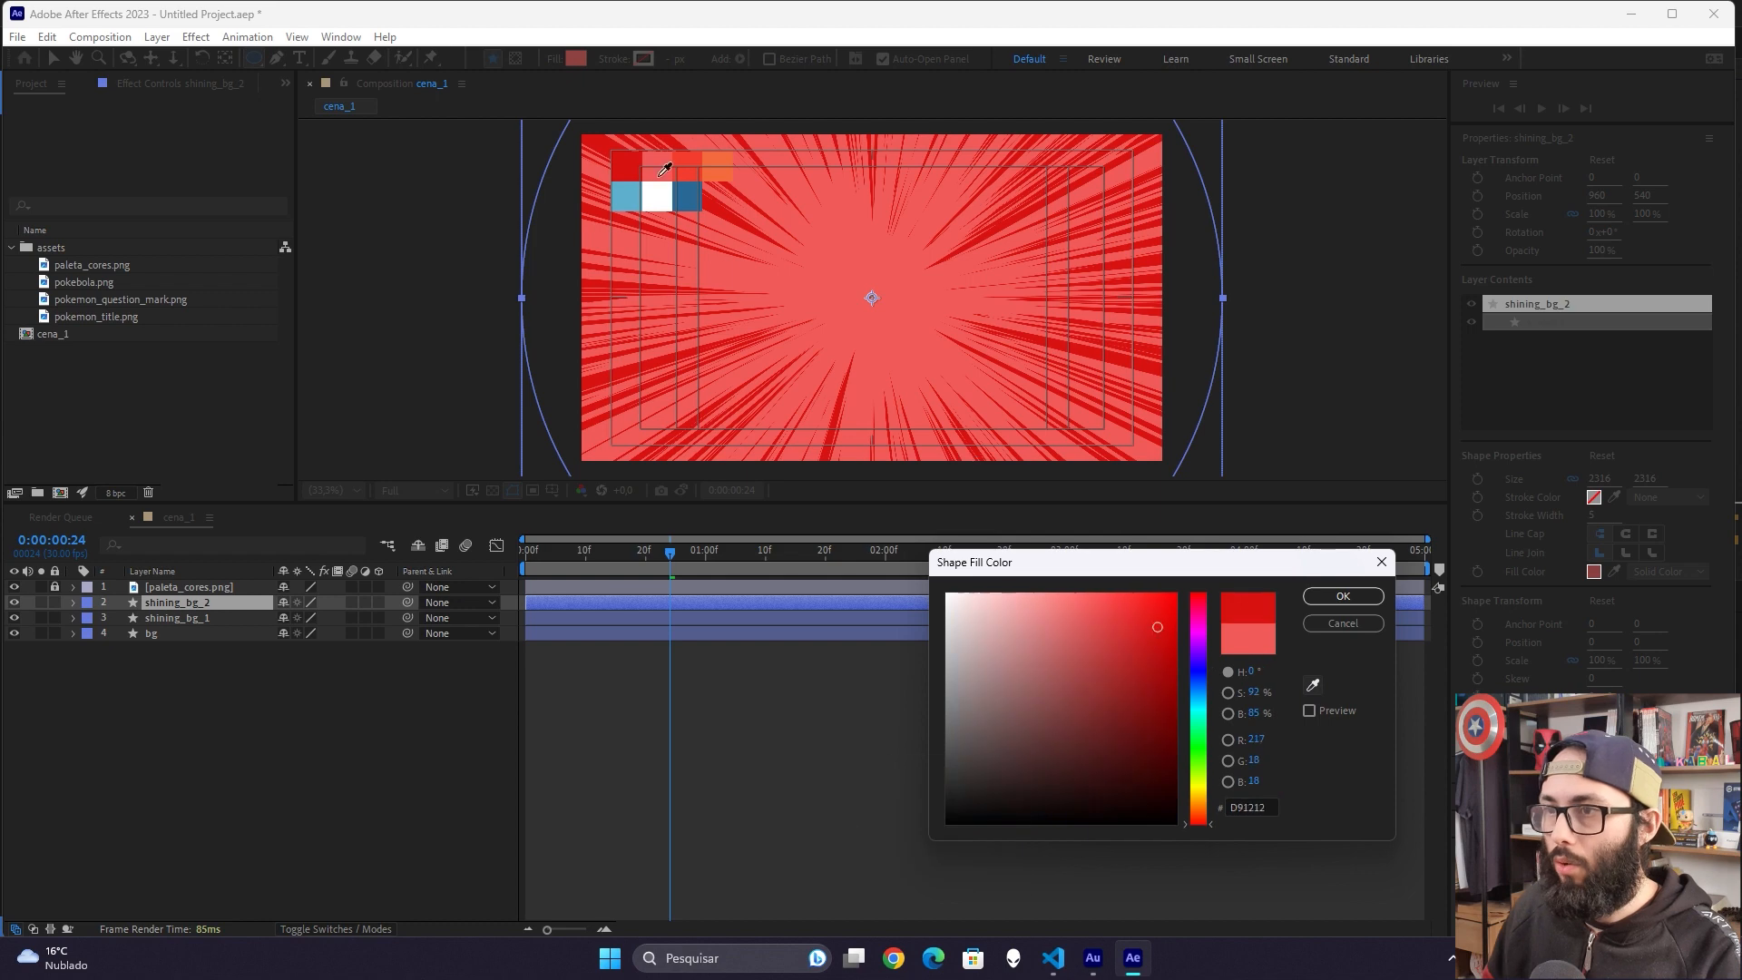
pyautogui.click(700, 155)
pyautogui.click(1343, 596)
pyautogui.click(323, 757)
# Step: Duplicate shining_bg_2 with the orange palette swatch as the copy's fill, and preview the animation from the start
pyautogui.click(212, 603)
pyautogui.hotkey('ctrl', 'd')
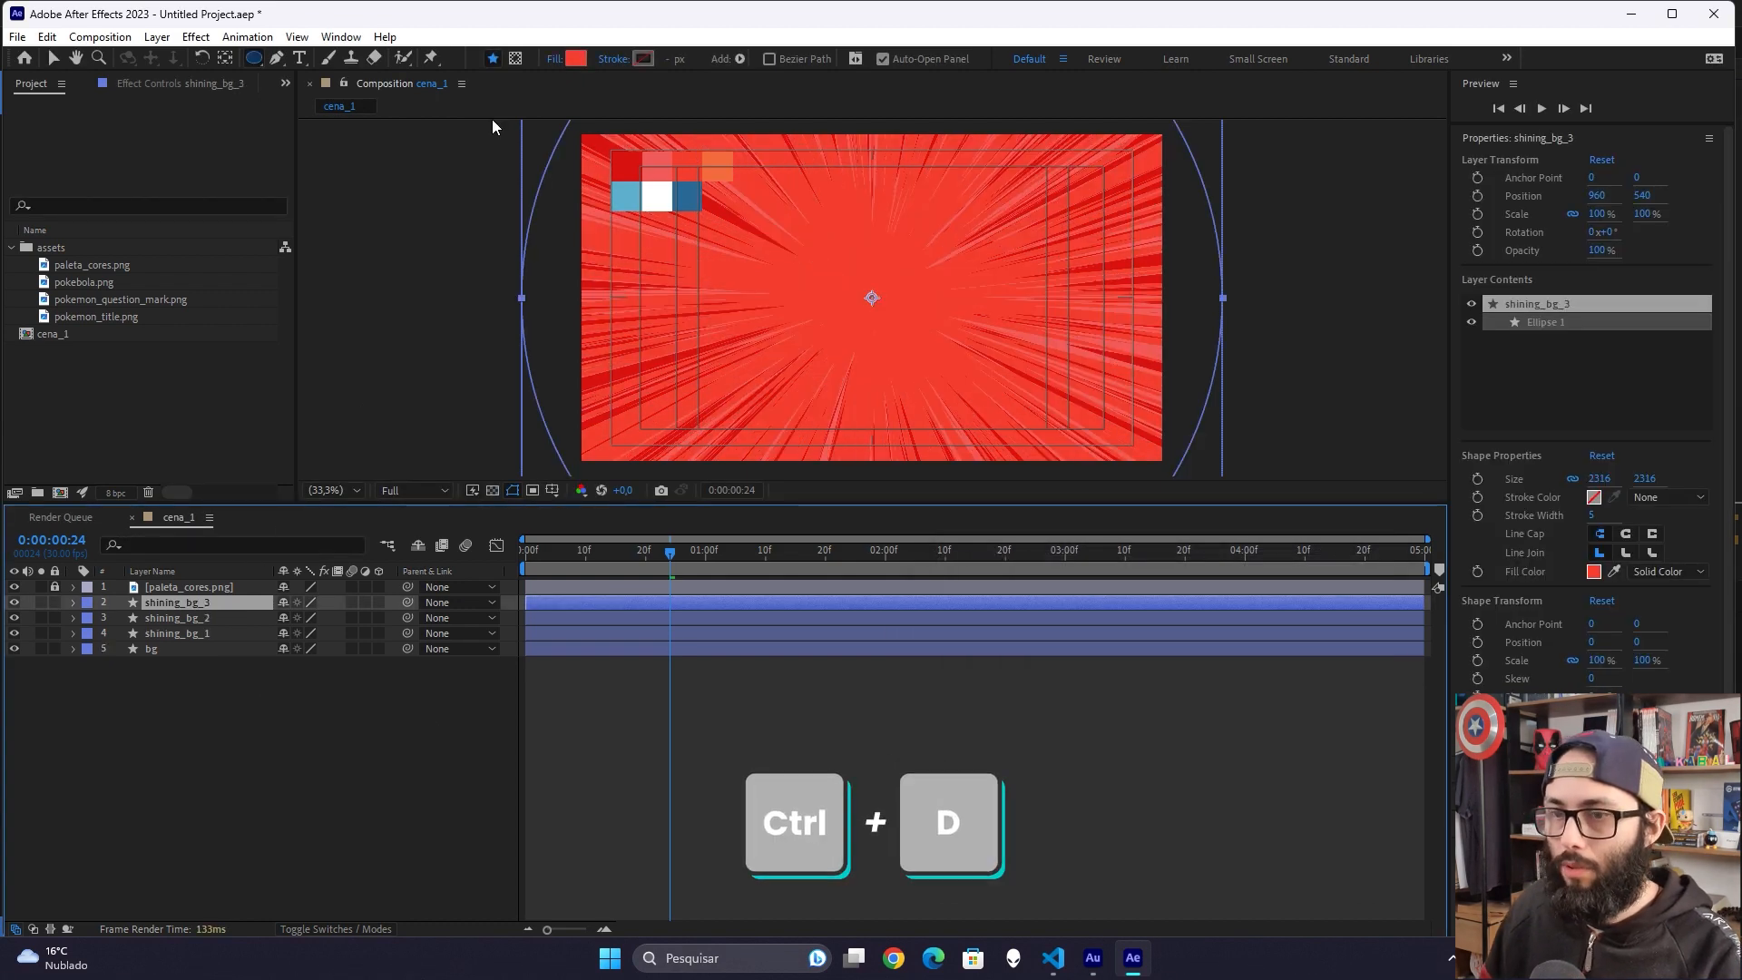
pyautogui.click(575, 58)
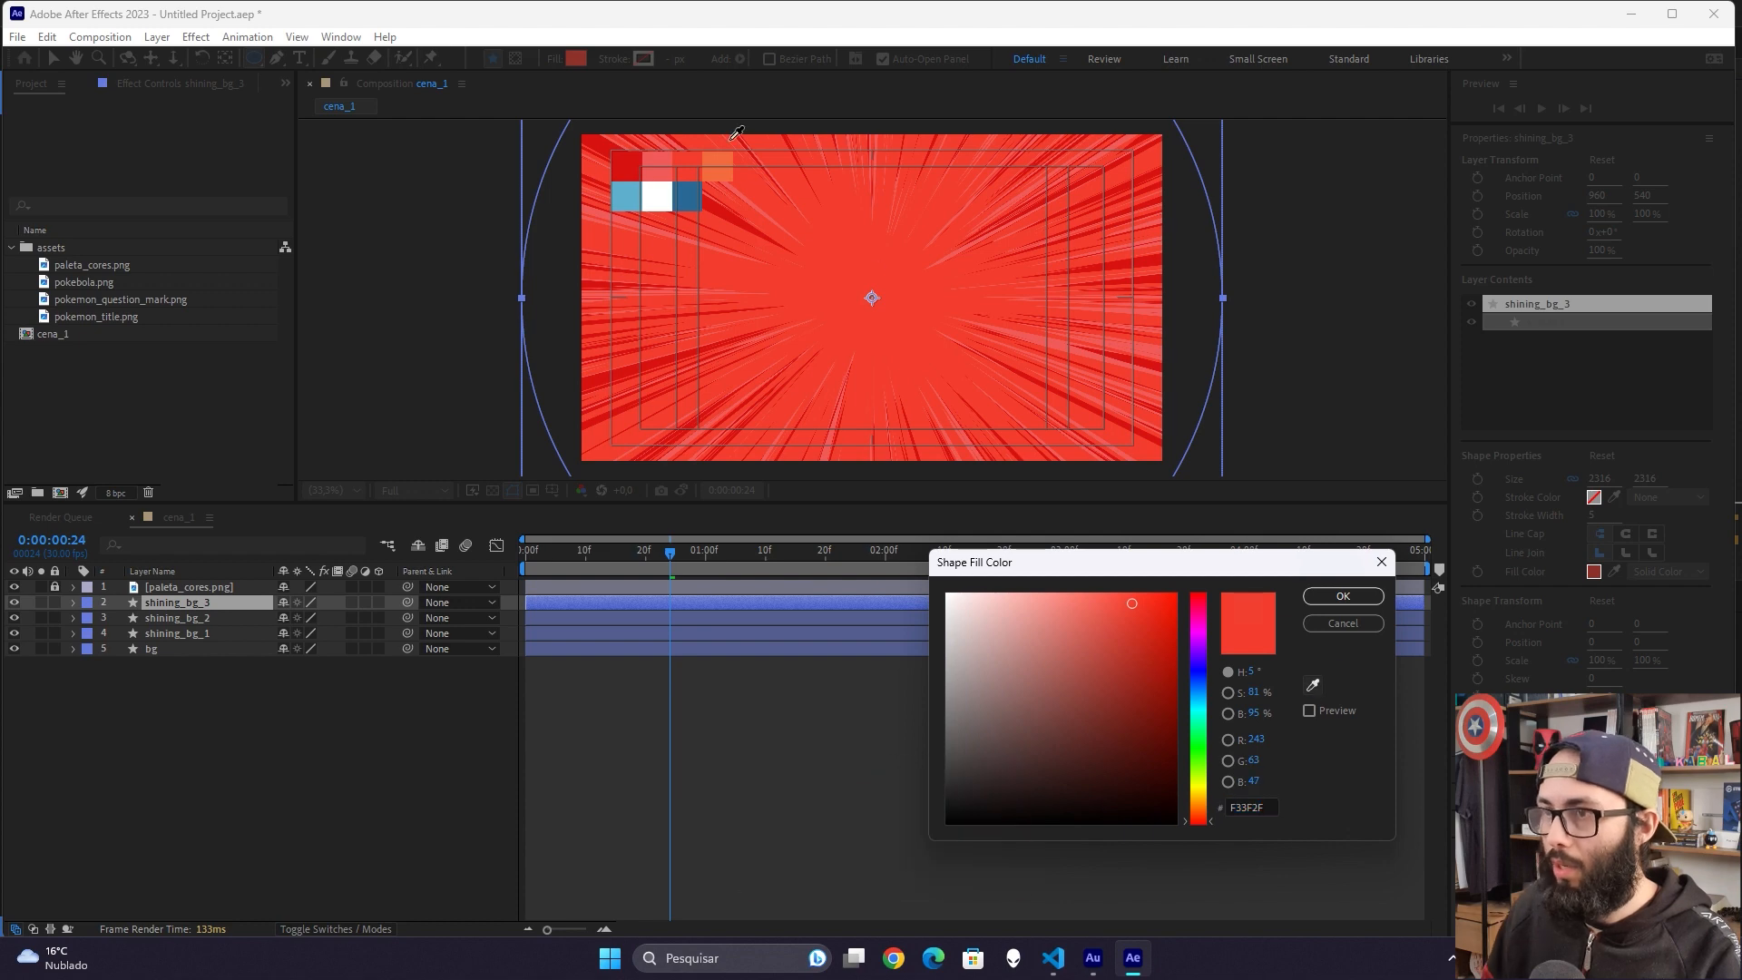
pyautogui.click(717, 166)
pyautogui.click(1343, 596)
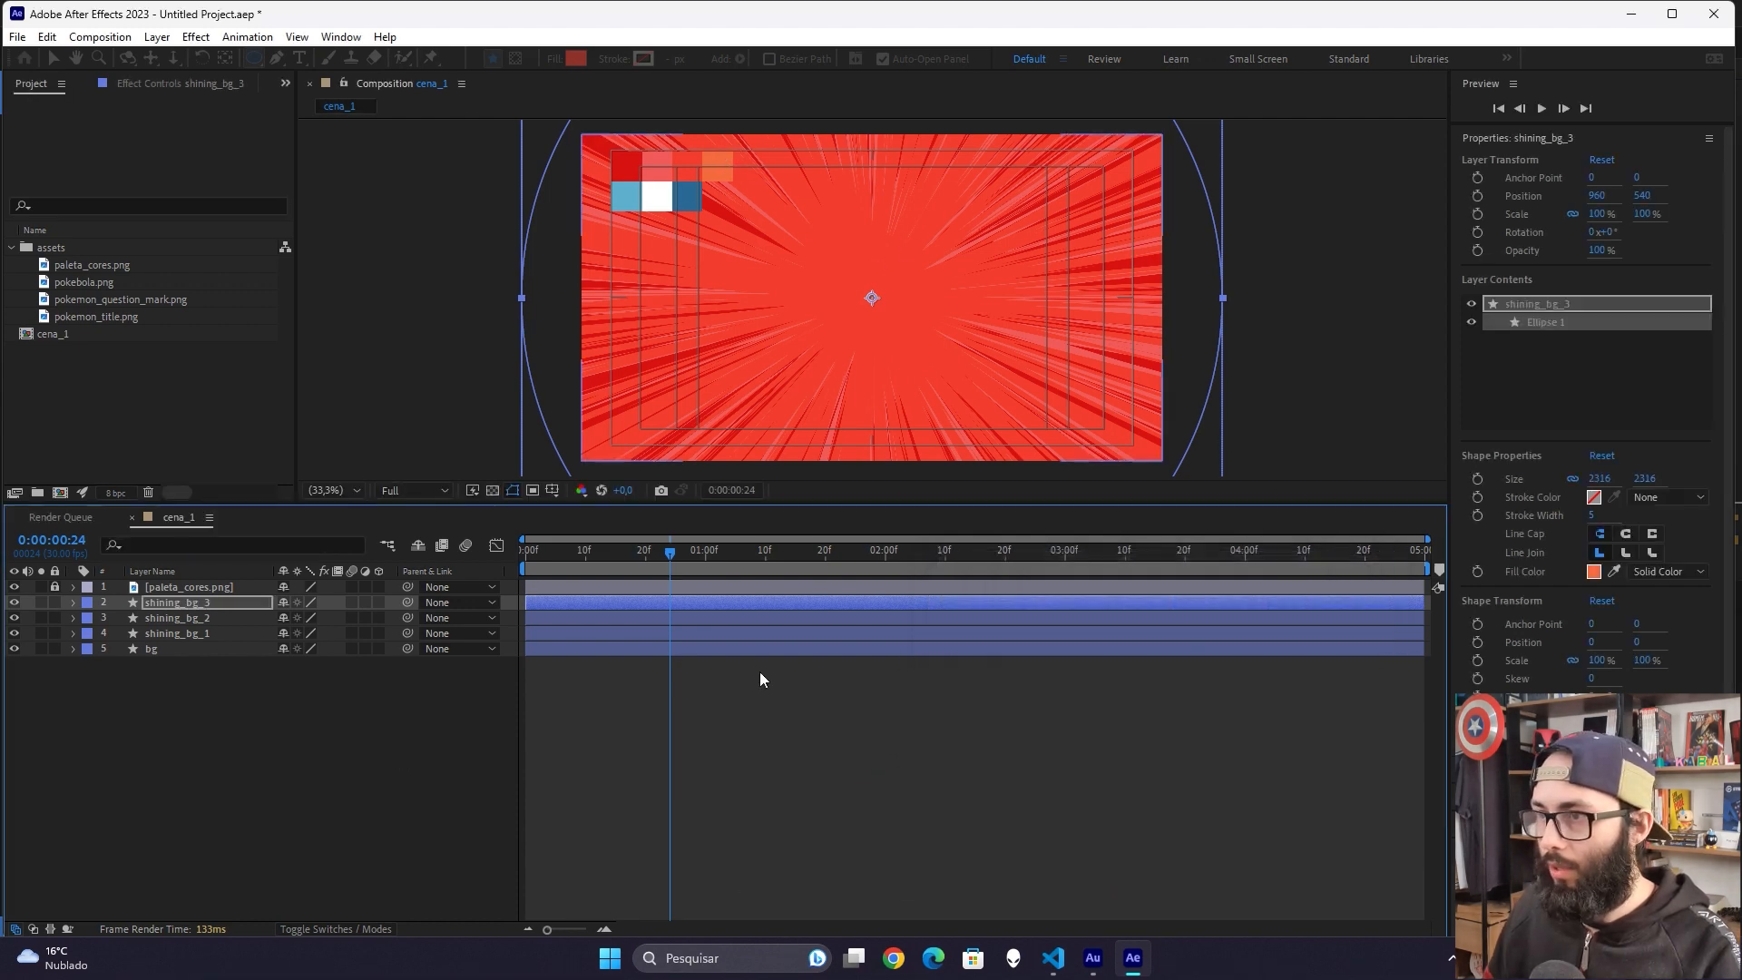
pyautogui.click(690, 699)
pyautogui.press('Home')
pyautogui.press('space')
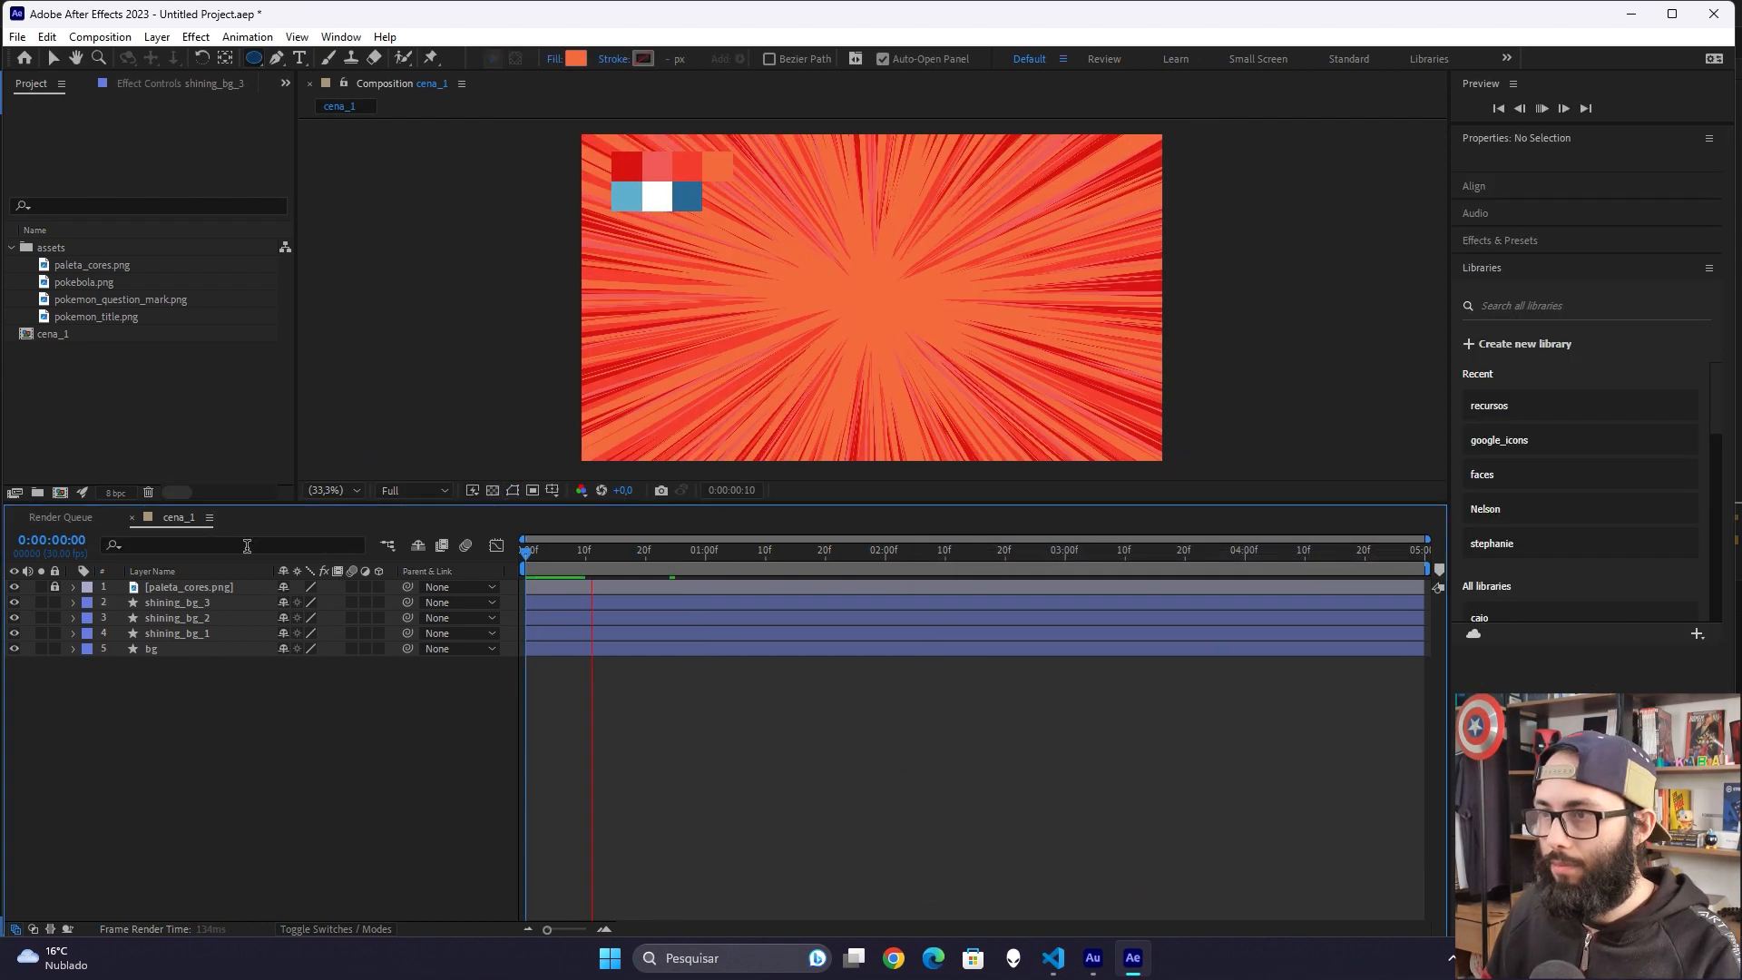
pyautogui.press('space')
# Step: Move the three shining_bg layers together so their center sits on the frame's lower-right corner, and preview the animation
pyautogui.click(205, 603)
pyautogui.keyDown('shift'); pyautogui.click(227, 632); pyautogui.keyUp('shift')
pyautogui.press('v')
pyautogui.moveTo(872, 298); pyautogui.dragTo(1162, 461)
pyautogui.click(429, 723)
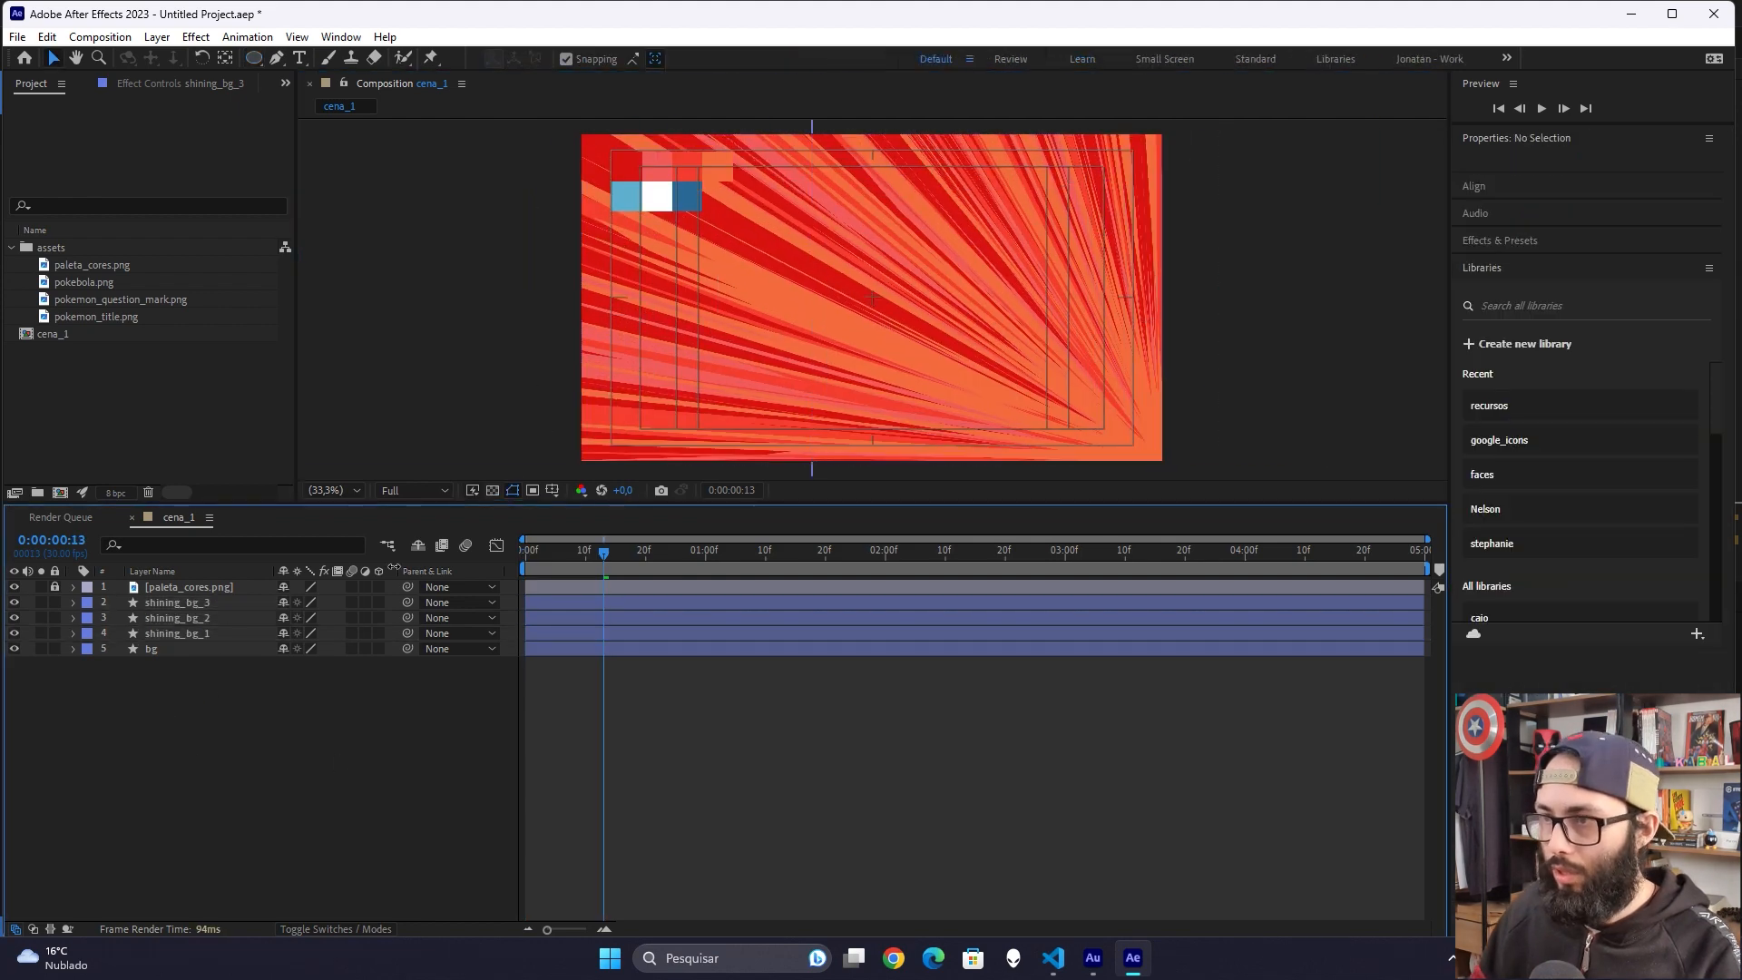
pyautogui.press('Home')
pyautogui.press('space')
pyautogui.press('space')
# Step: Duplicate shining_bg_3 and center the copy in the frame at 960, 540
pyautogui.click(216, 602)
pyautogui.hotkey('ctrl', 'd')
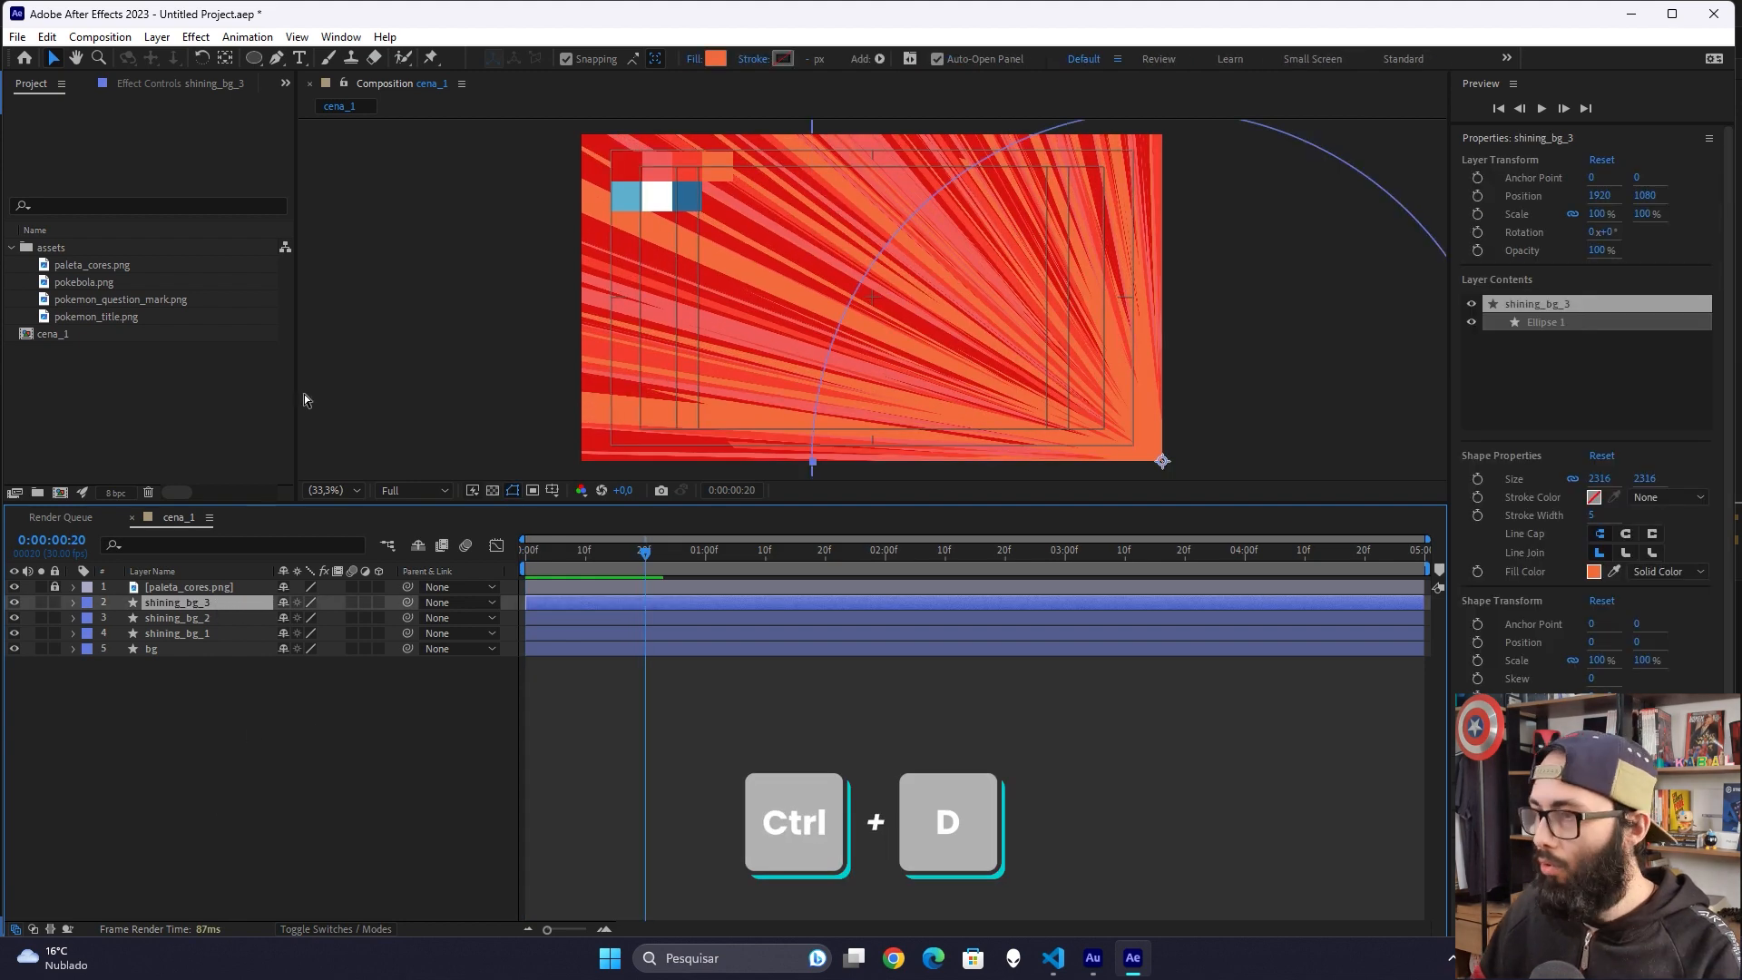
pyautogui.click(289, 762)
# Step: Fill the centered burst copy with the light blue palette swatch 5DB0CC
pyautogui.click(177, 603)
pyautogui.click(715, 58)
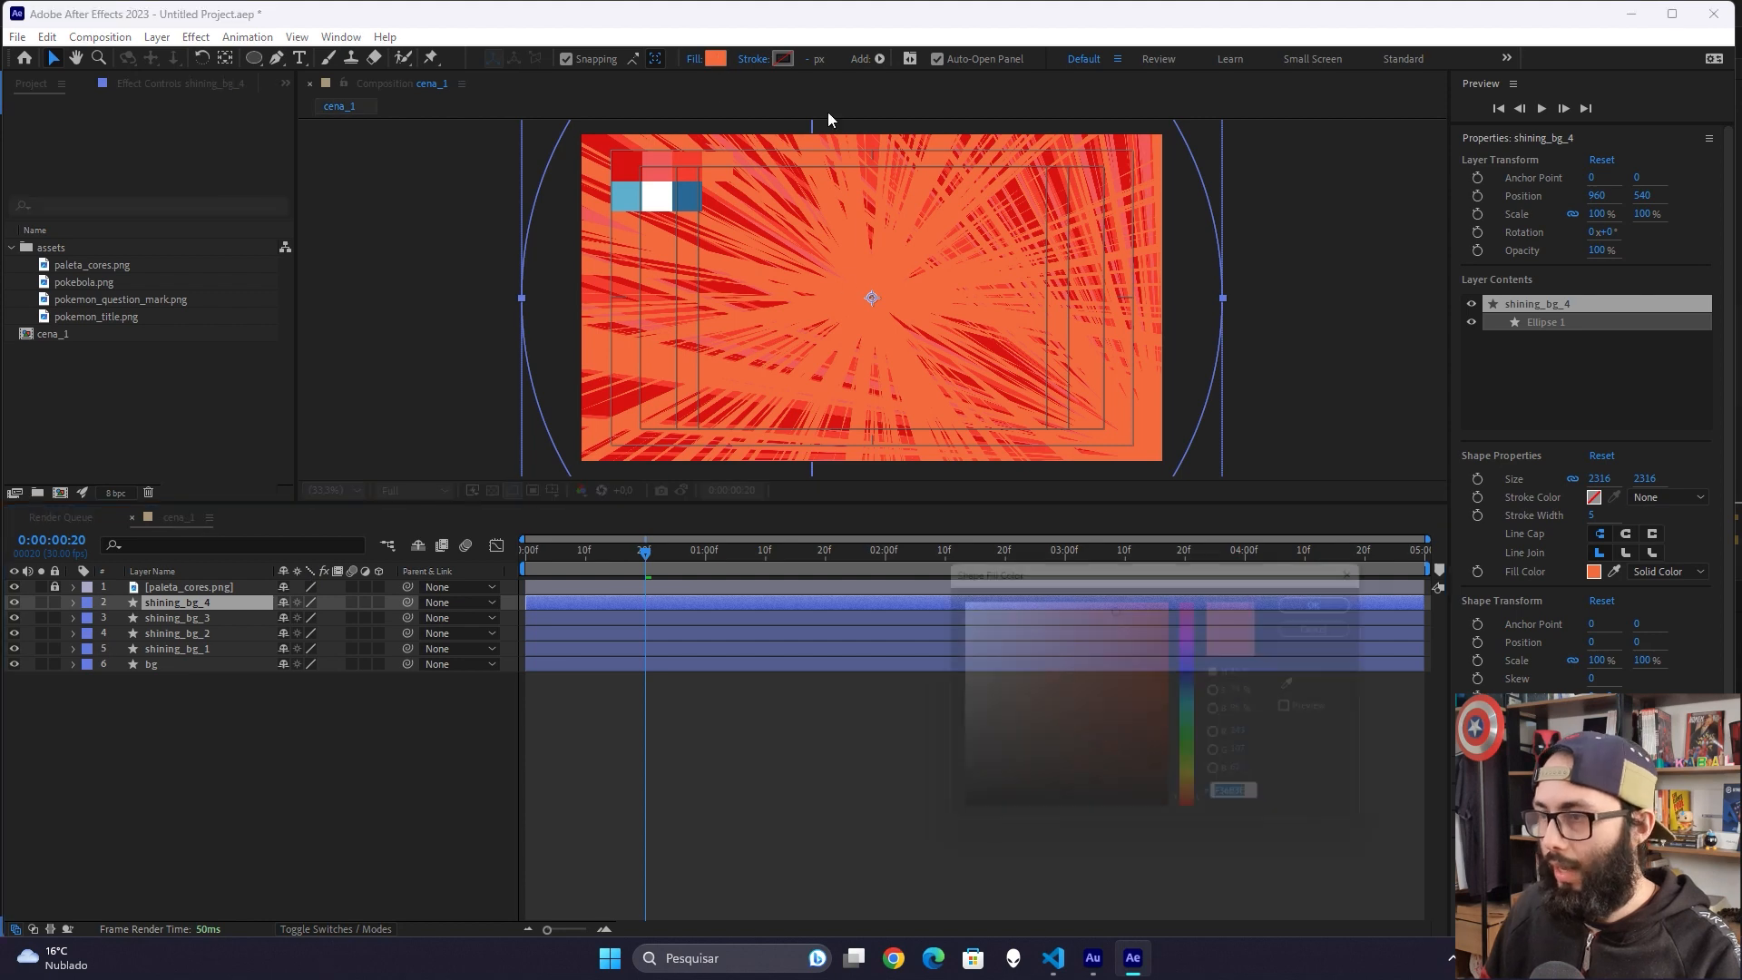
pyautogui.click(1312, 684)
pyautogui.click(625, 193)
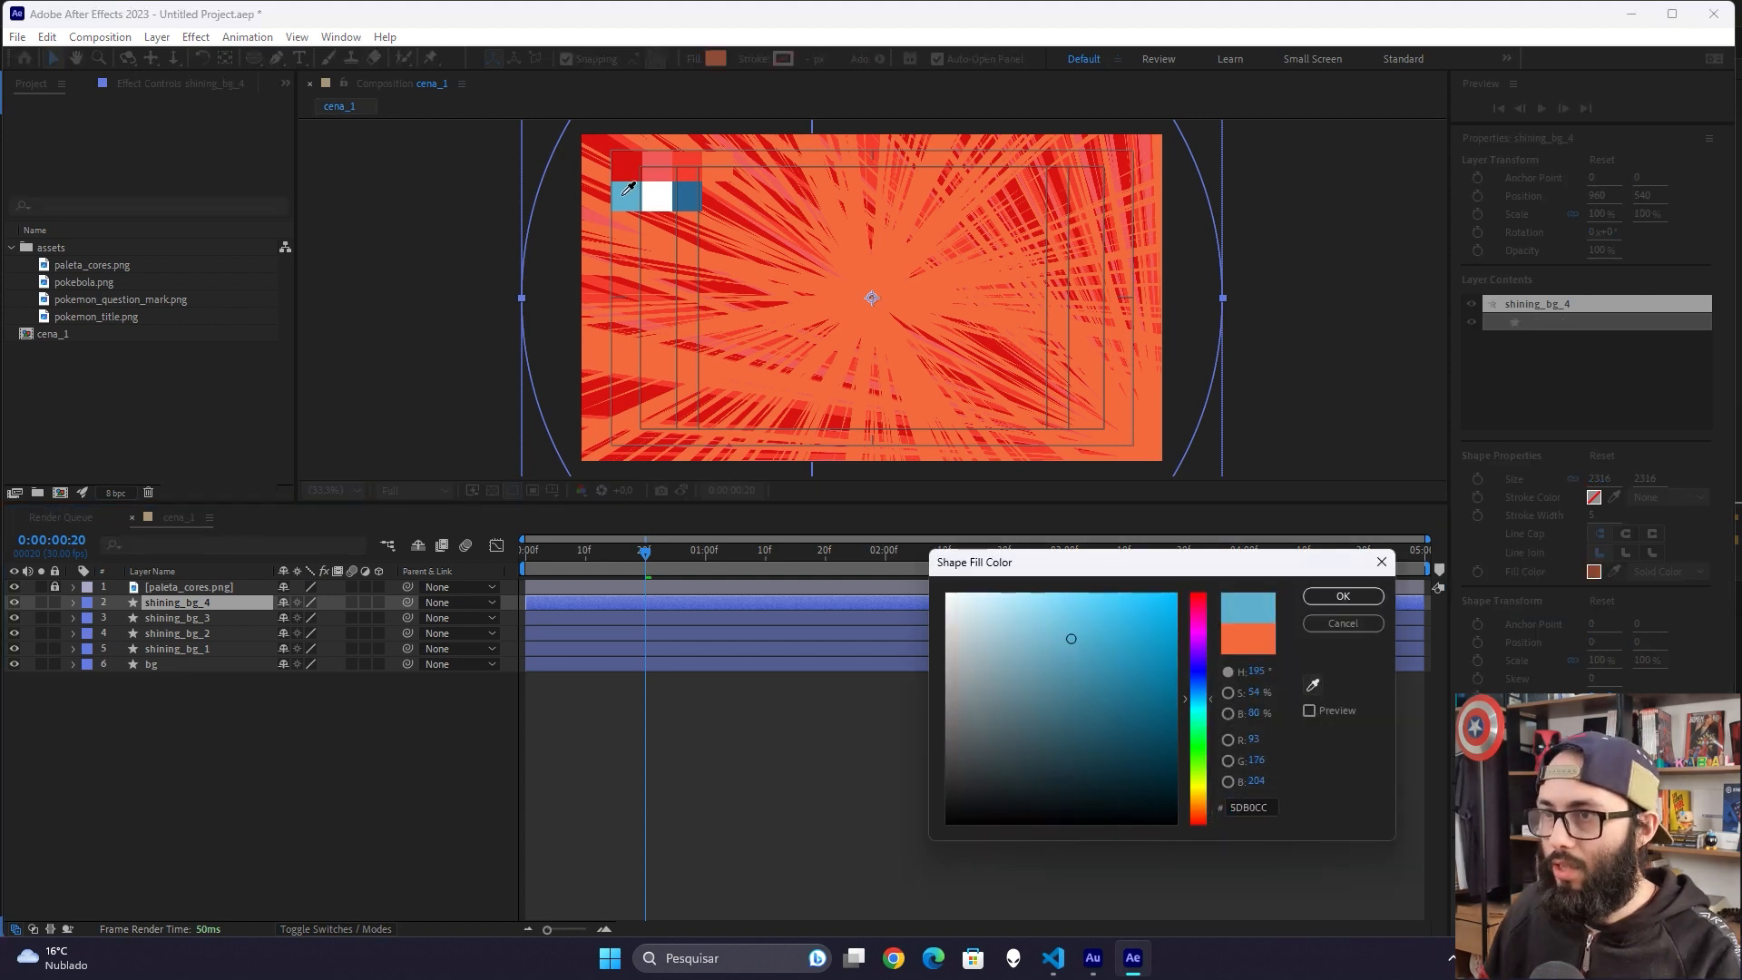
pyautogui.click(1343, 596)
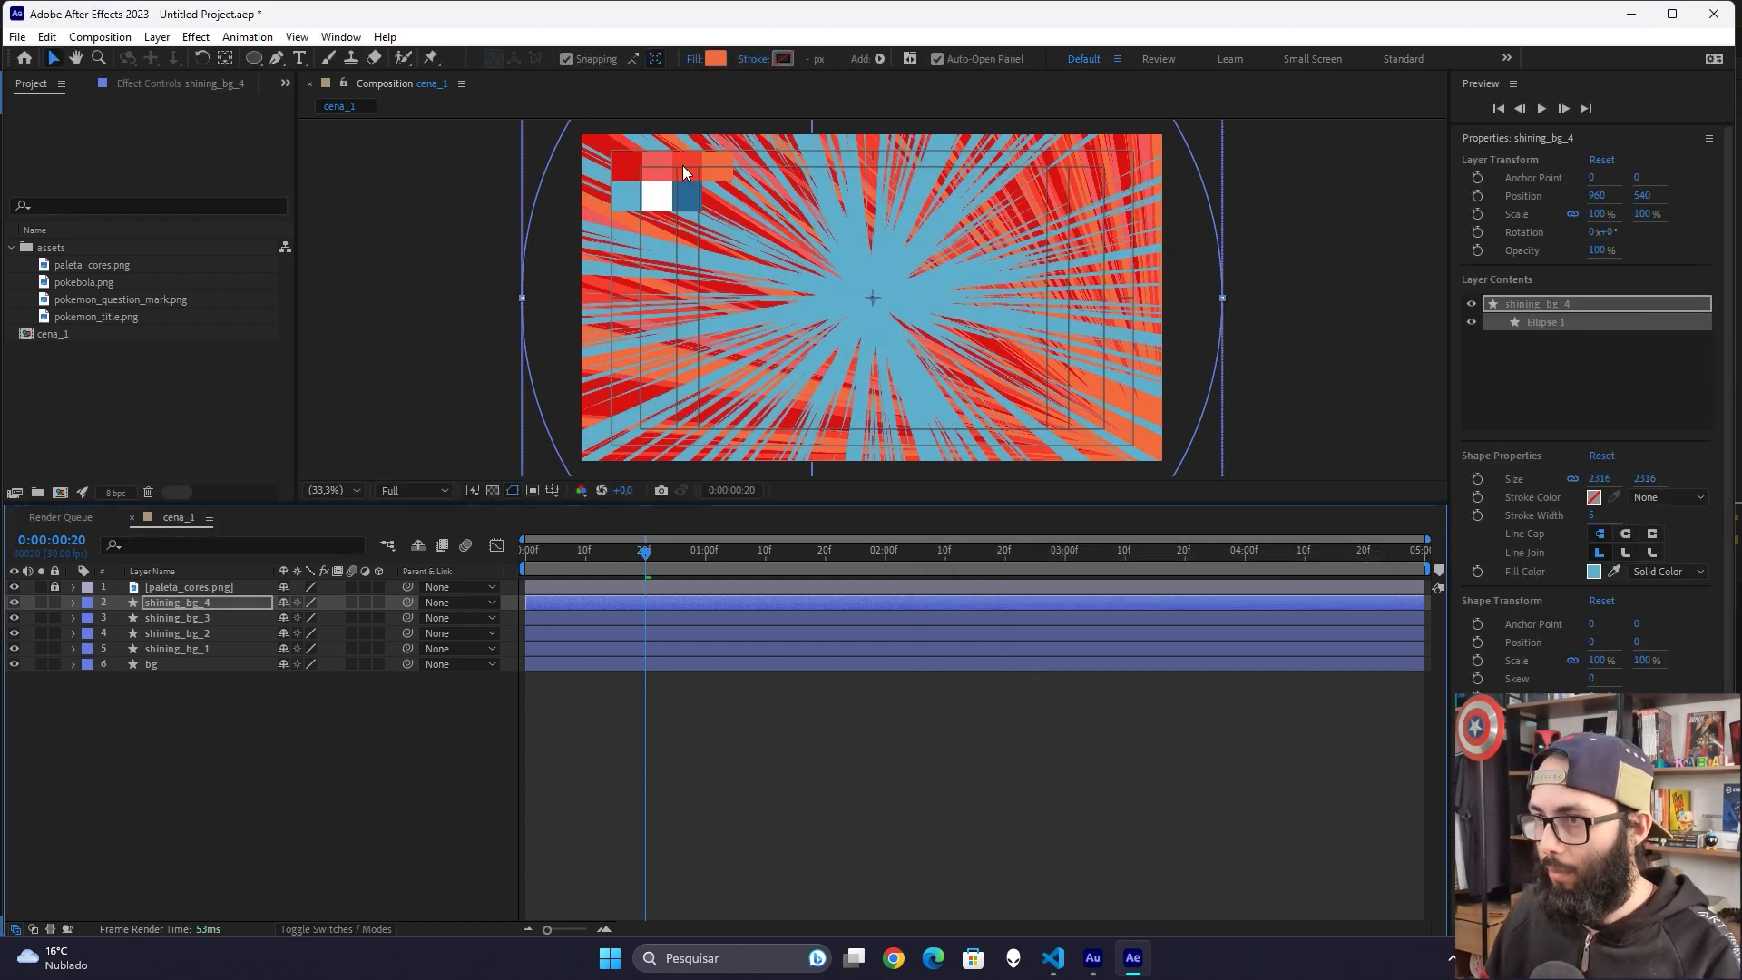
# Step: Rename the shining_bg_4 layer to pokemon_shining_1
pyautogui.click(149, 700)
pyautogui.click(171, 602)
pyautogui.press('Return')
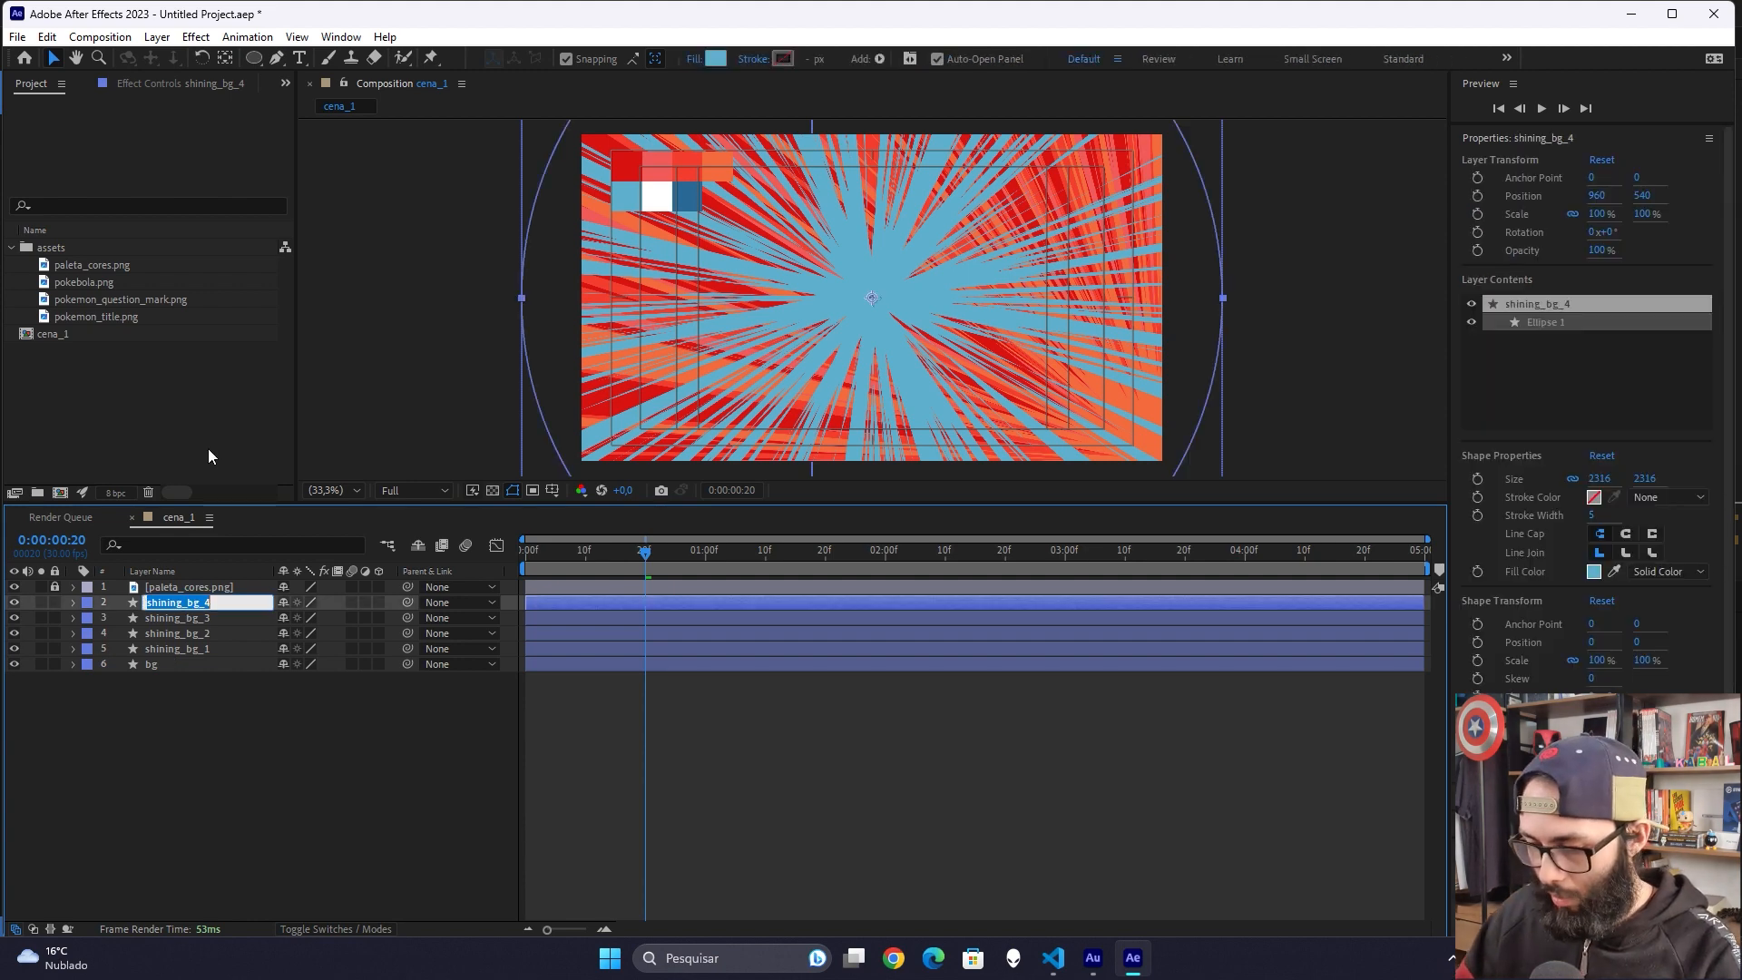
pyautogui.write('pokemon')
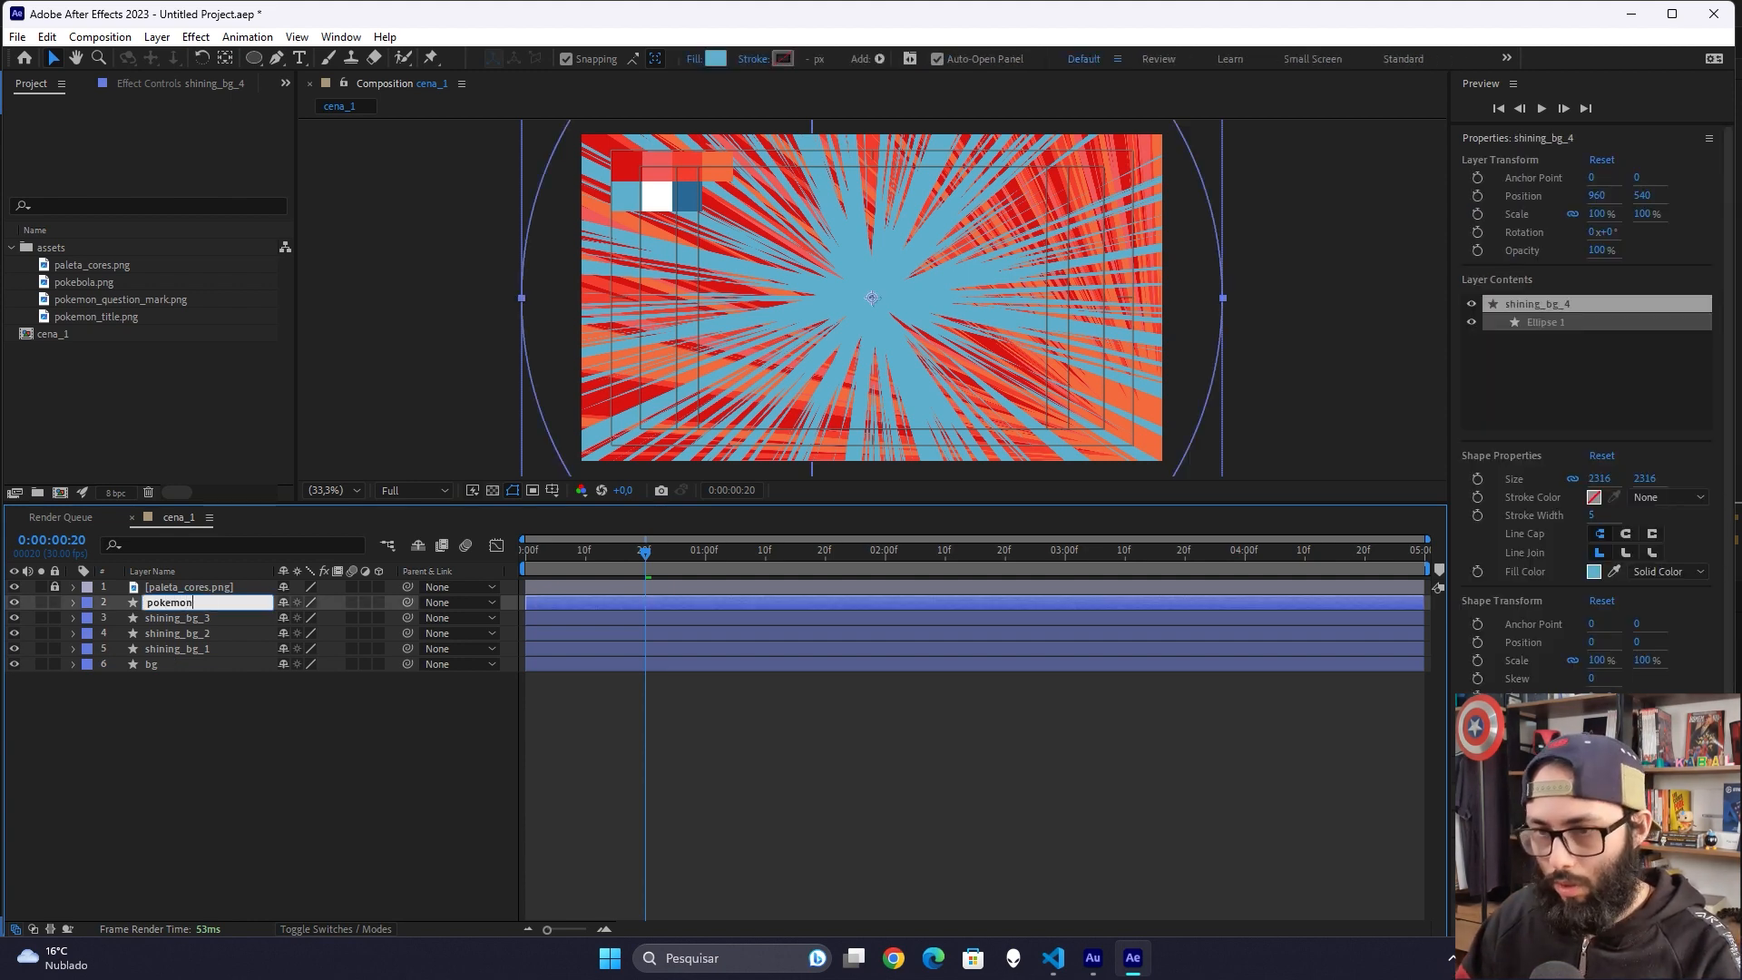
pyautogui.write('_shining_1')
pyautogui.click(125, 738)
# Step: Set the ellipse size of pokemon_shining_1 to 1000 by 1000
pyautogui.click(204, 601)
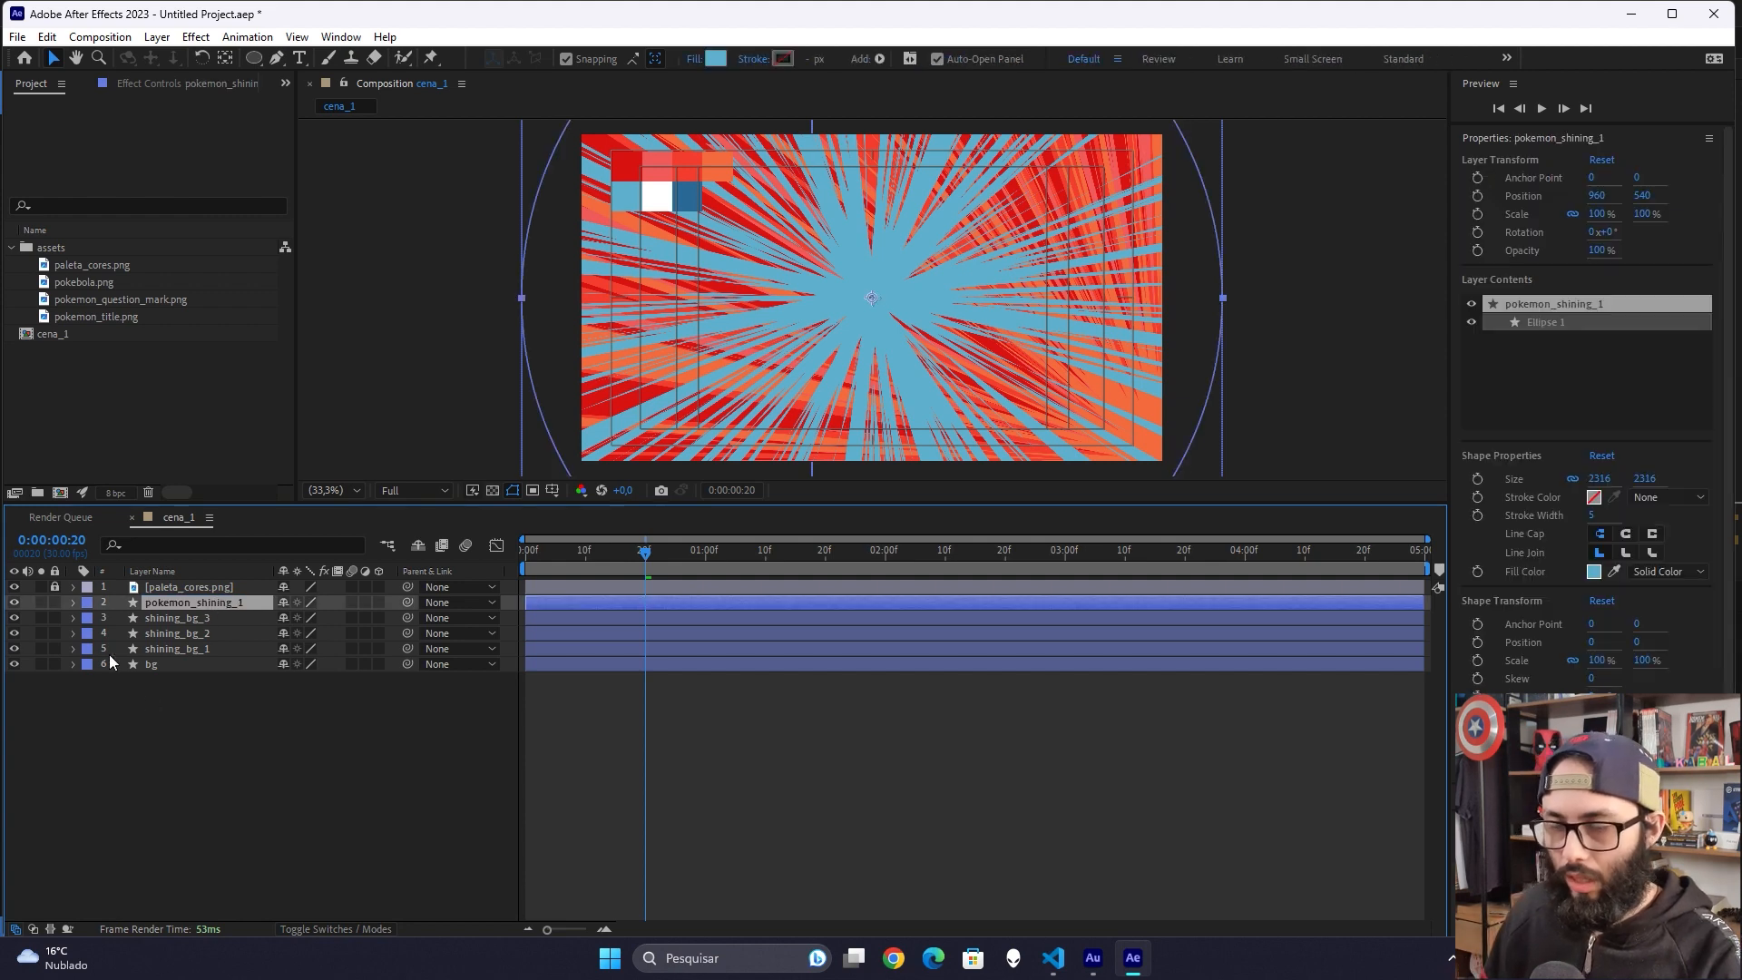
pyautogui.click(158, 758)
pyautogui.click(198, 604)
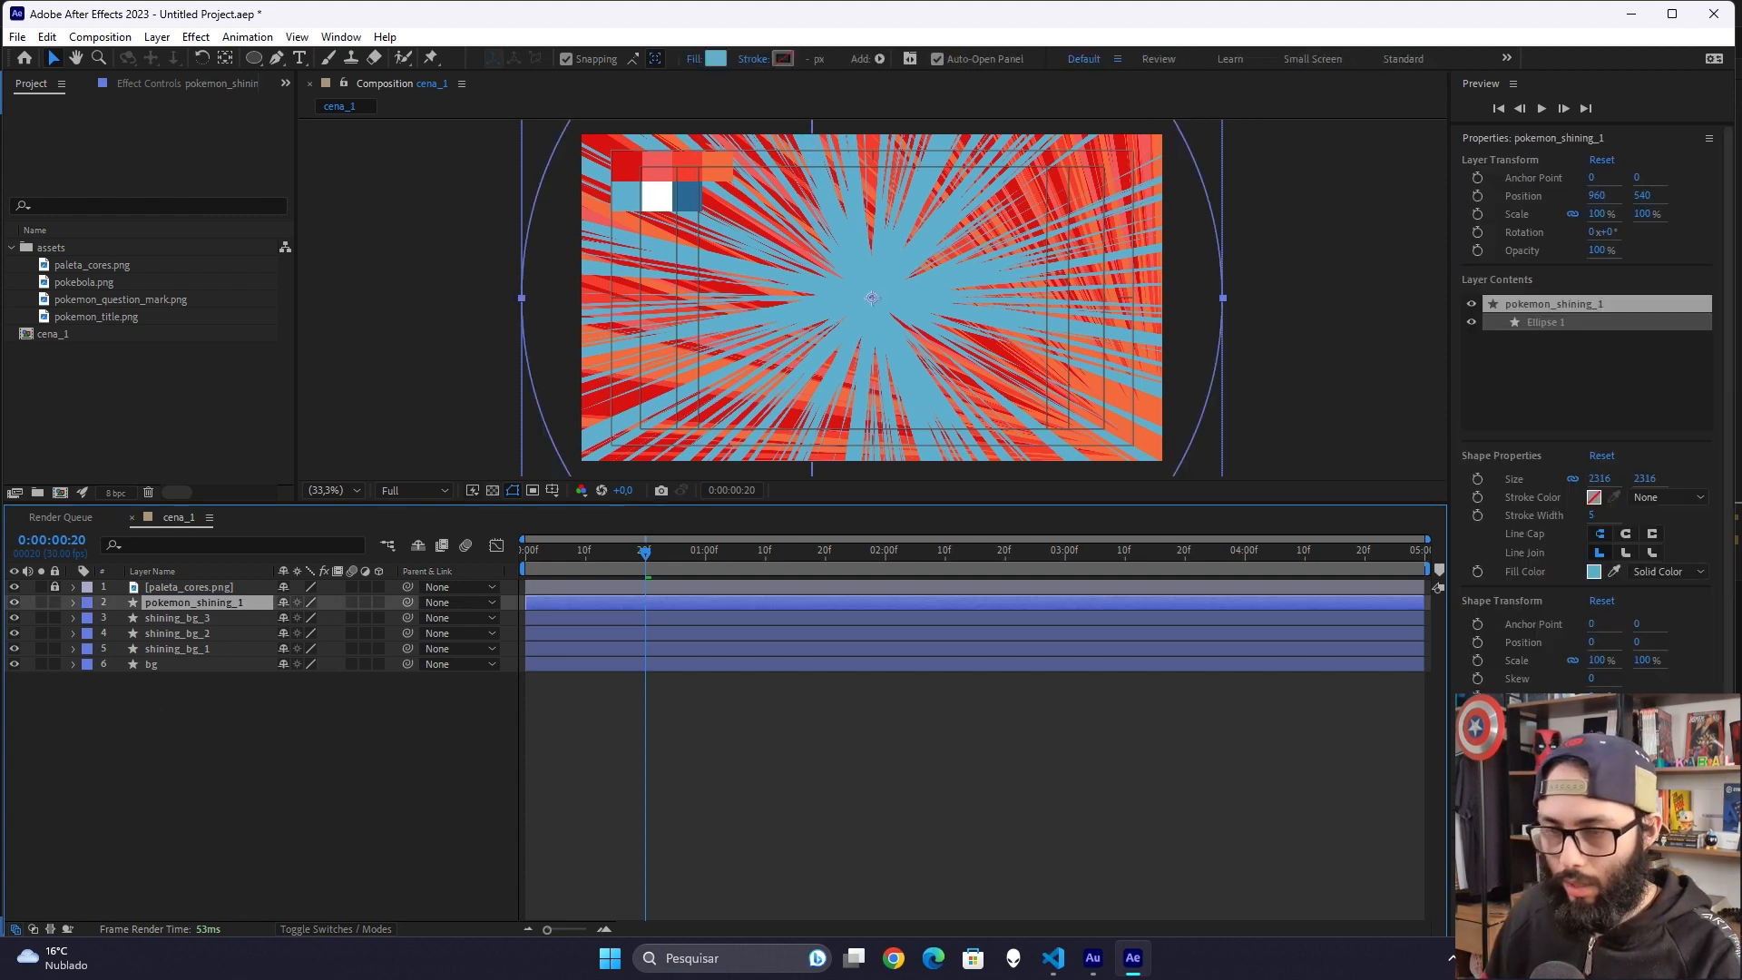
pyautogui.click(1609, 478)
pyautogui.write('1000')
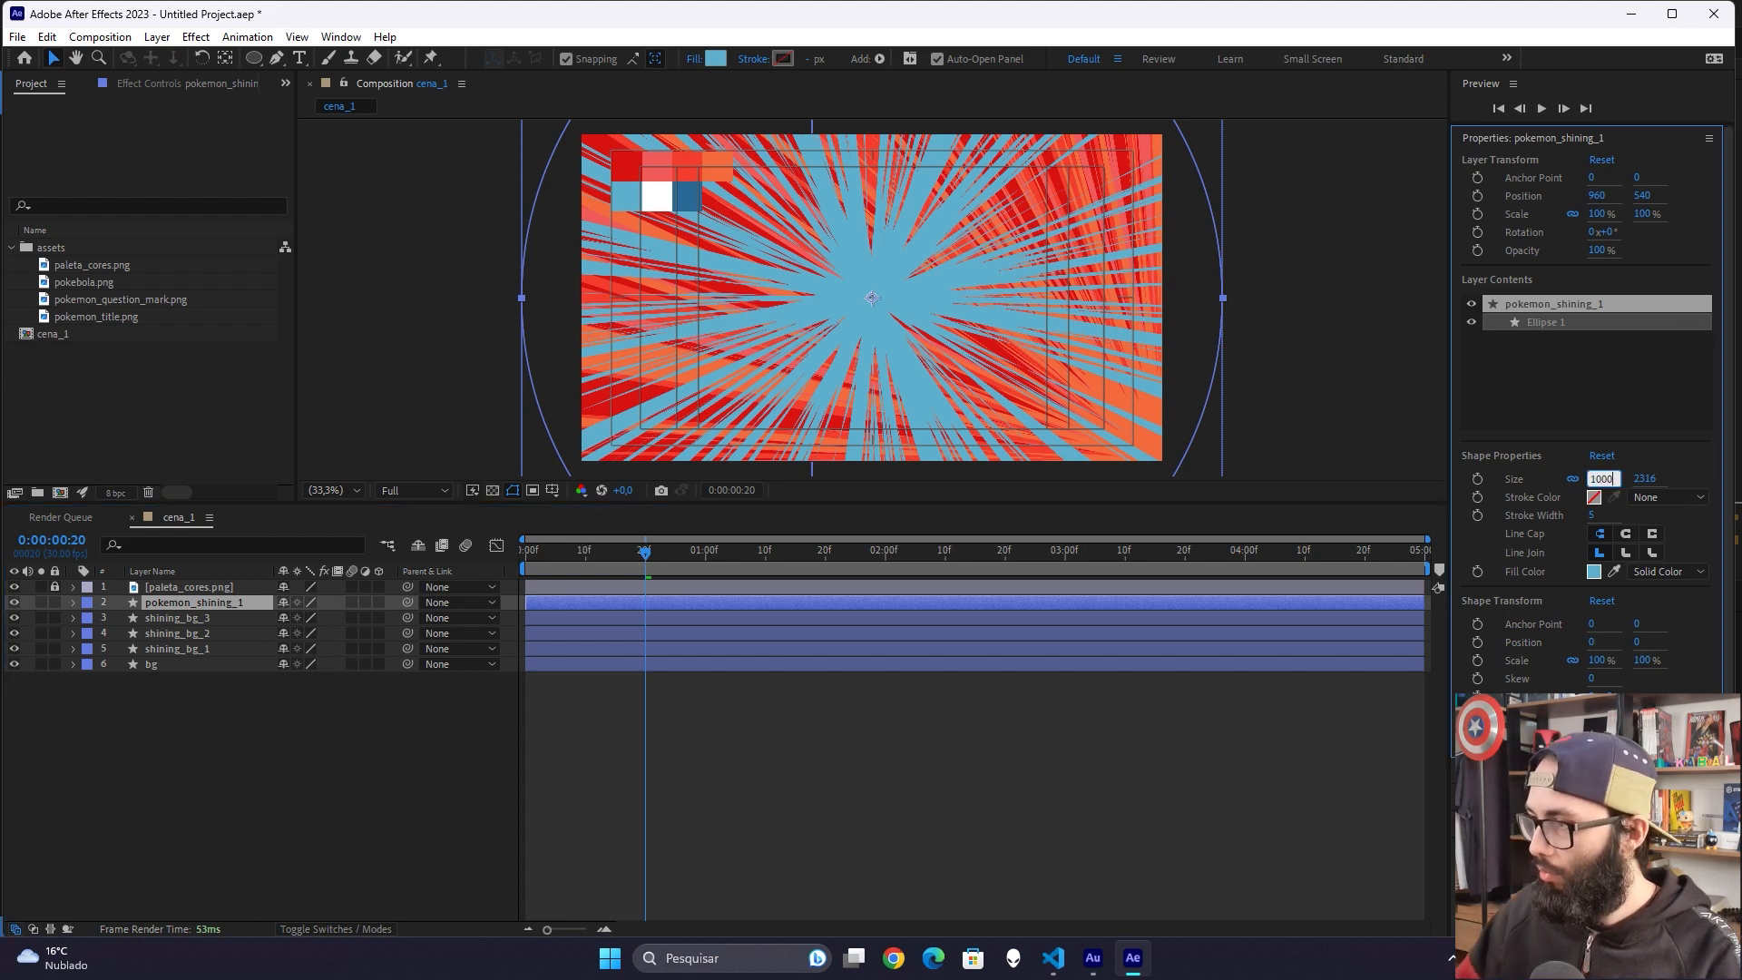
pyautogui.press('Return')
pyautogui.click(248, 744)
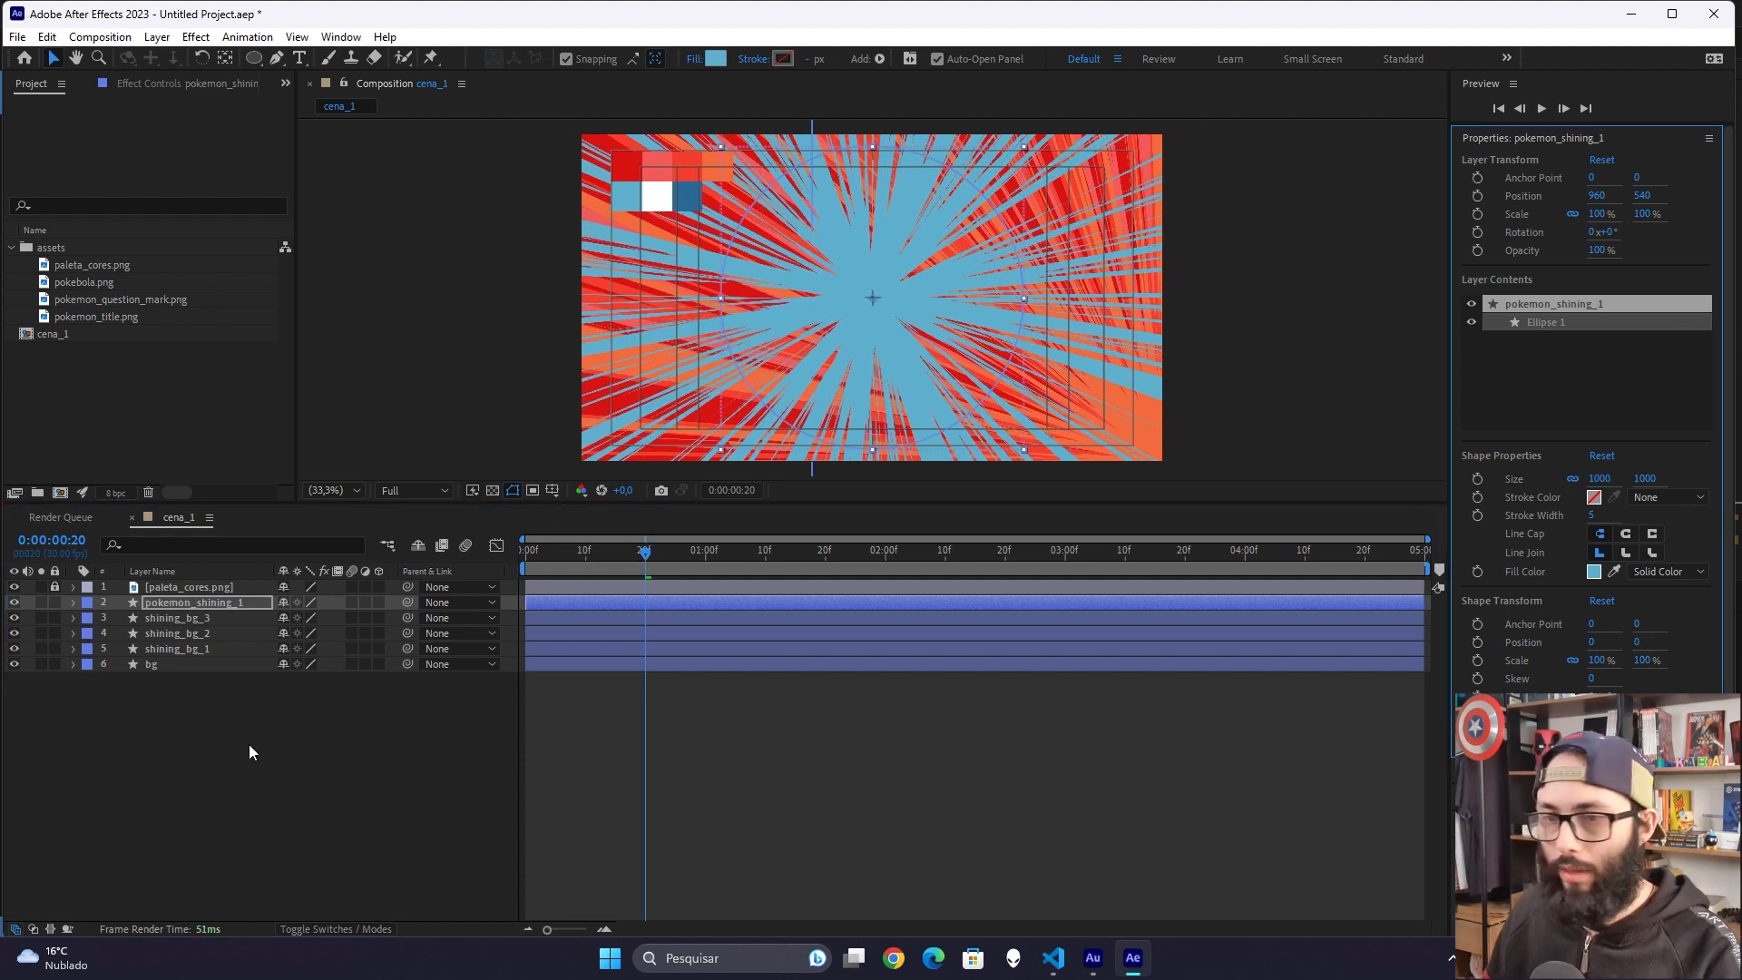
# Step: Set the Wiggle Paths size of pokemon_shining_1 to 1000 and its detail to 80
pyautogui.click(73, 603)
pyautogui.click(90, 619)
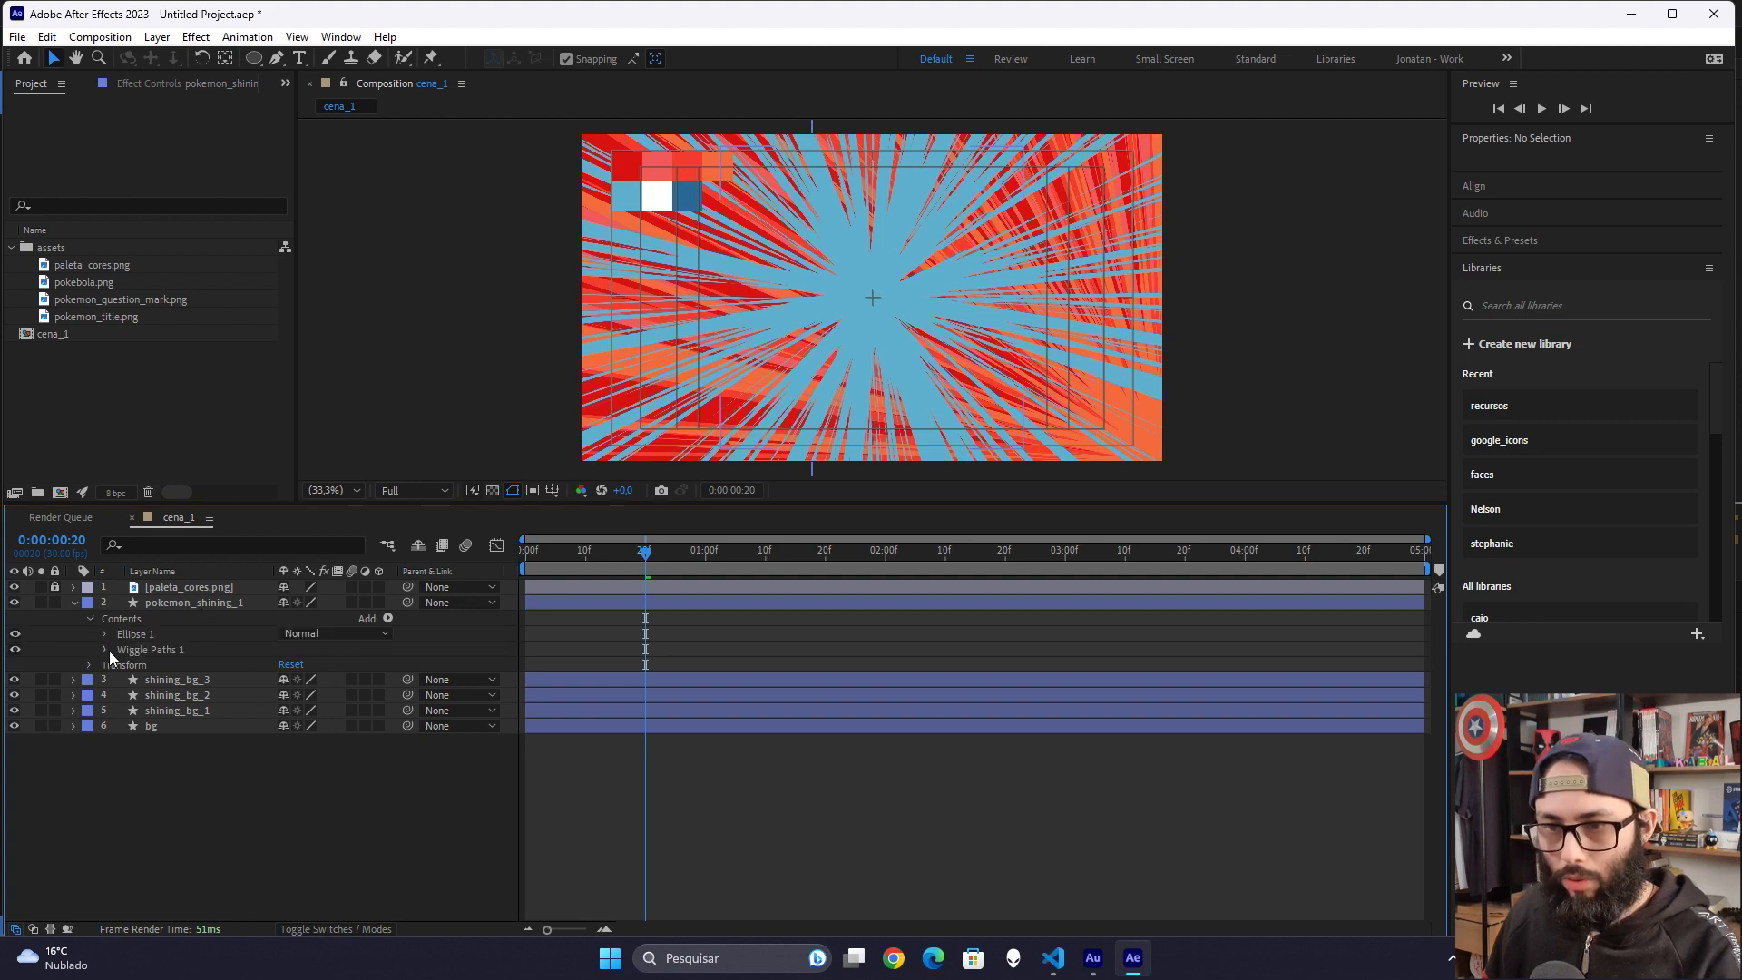
pyautogui.click(105, 650)
pyautogui.click(295, 664)
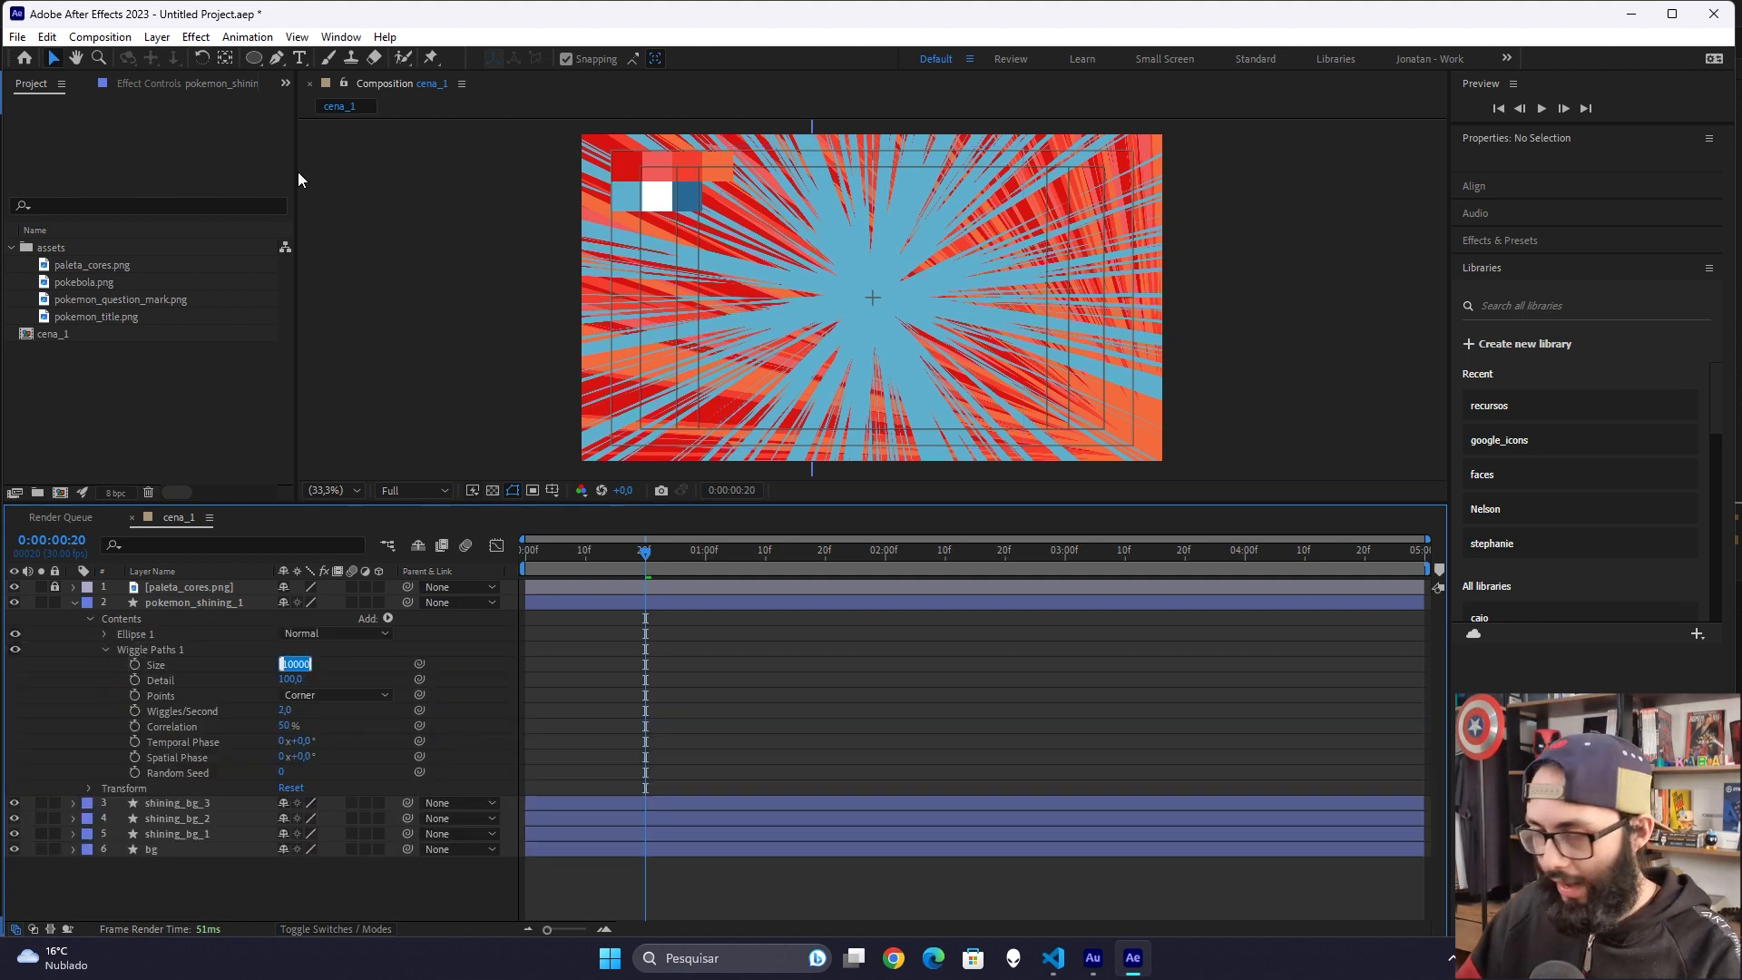
pyautogui.write('1000')
pyautogui.press('Tab')
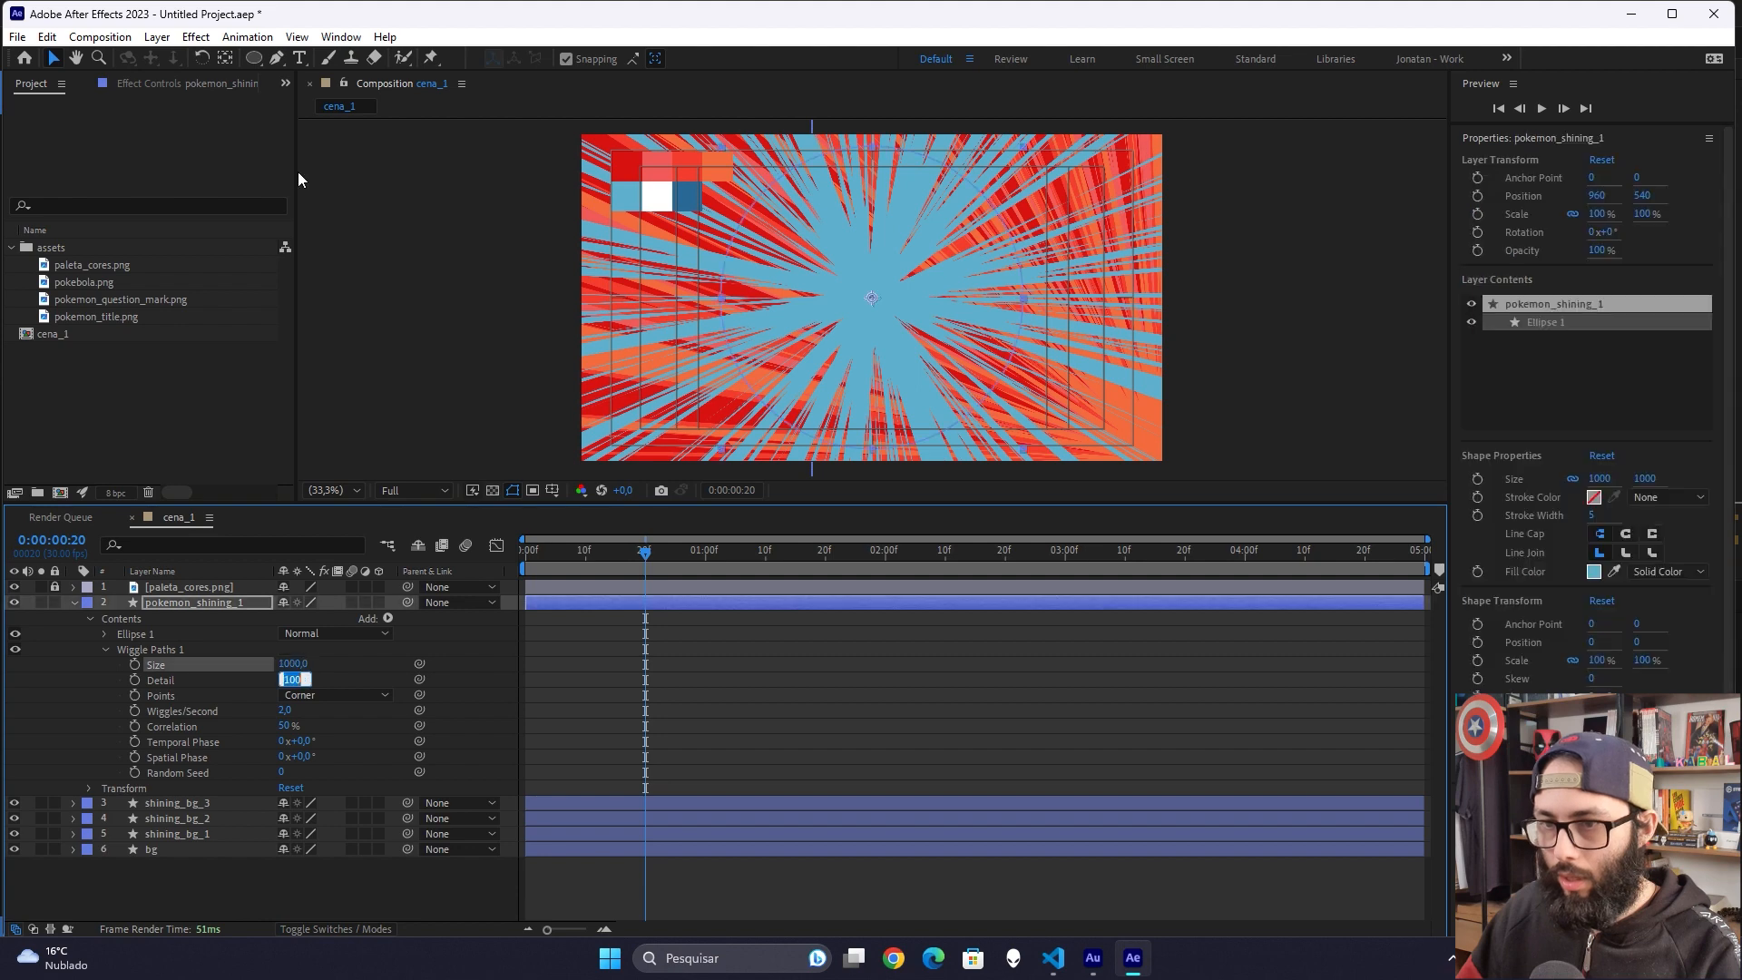
pyautogui.write('80')
pyautogui.press('Return')
# Step: Reduce the Wiggle Paths size of pokemon_shining_1 to 800
pyautogui.click(290, 665)
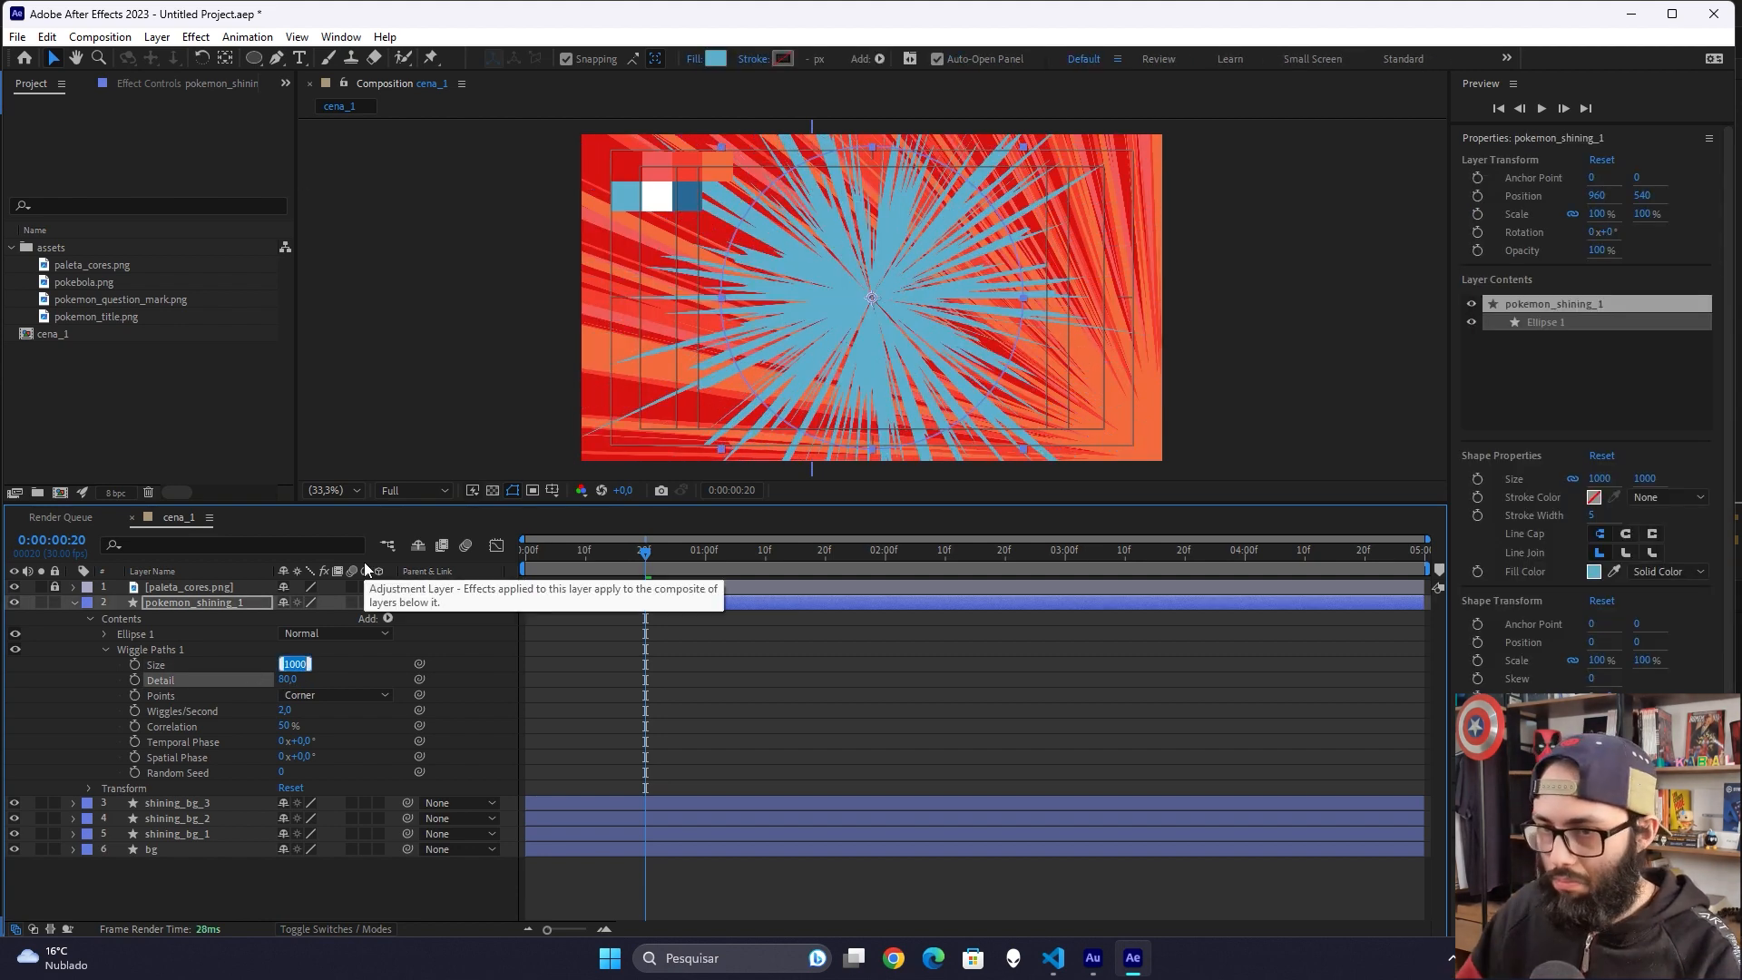
pyautogui.write('800')
pyautogui.press('Return')
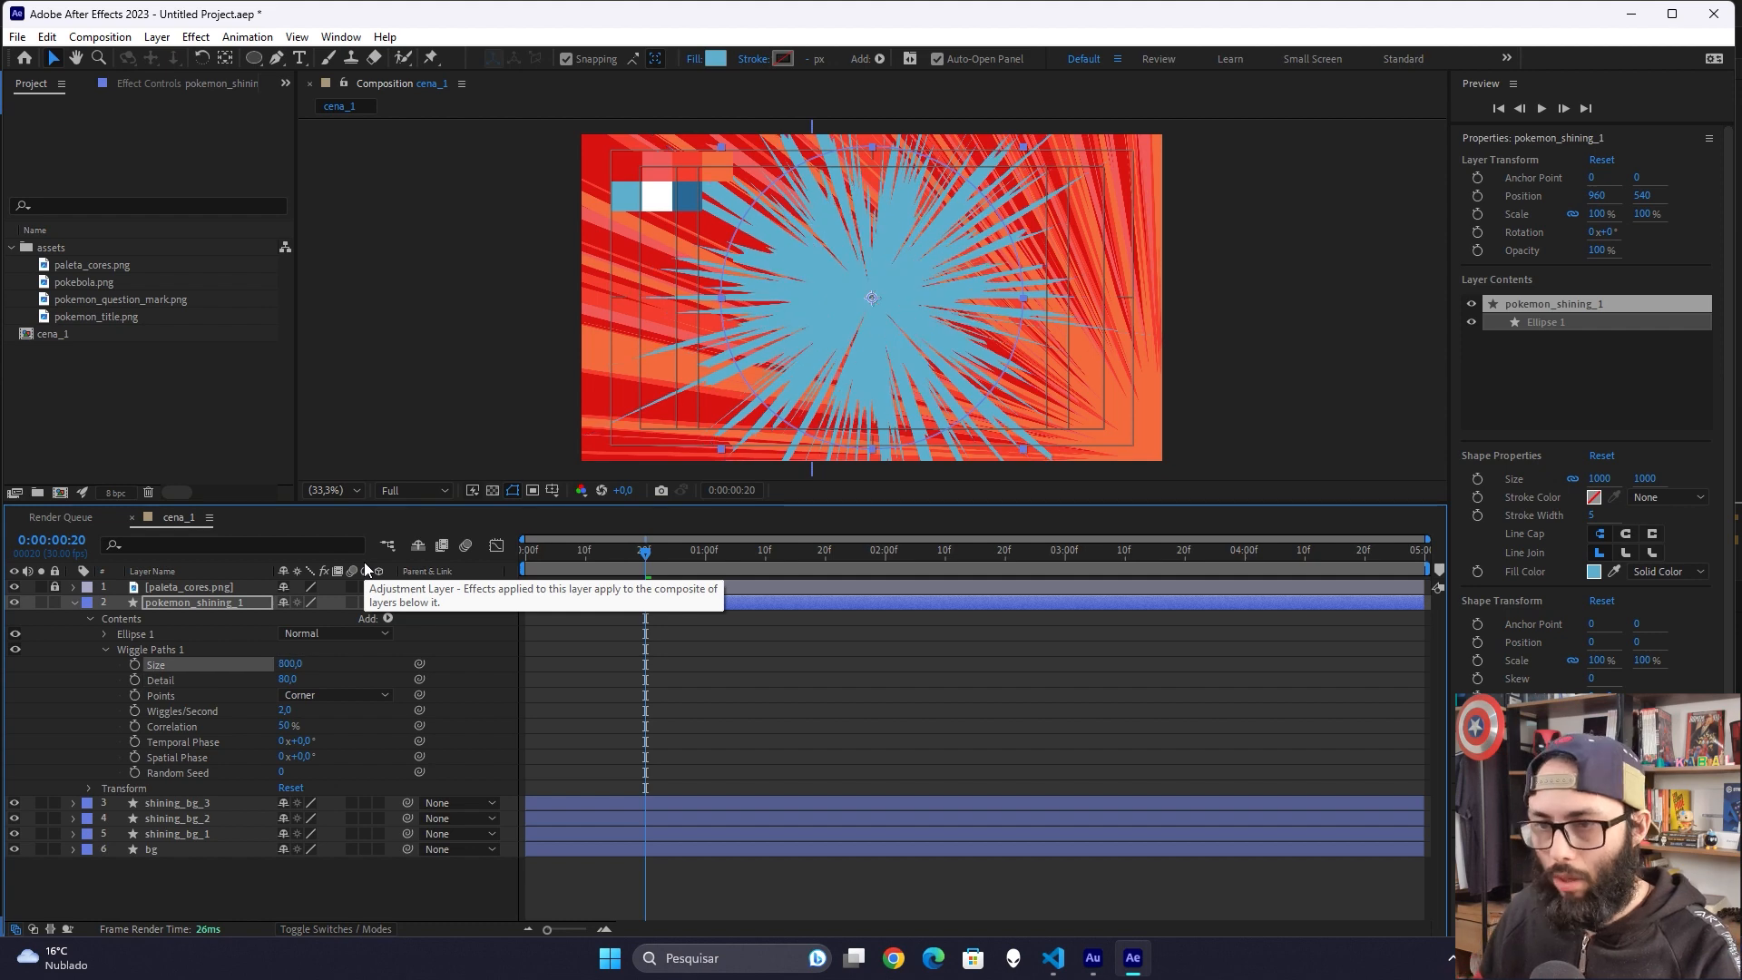
pyautogui.click(318, 660)
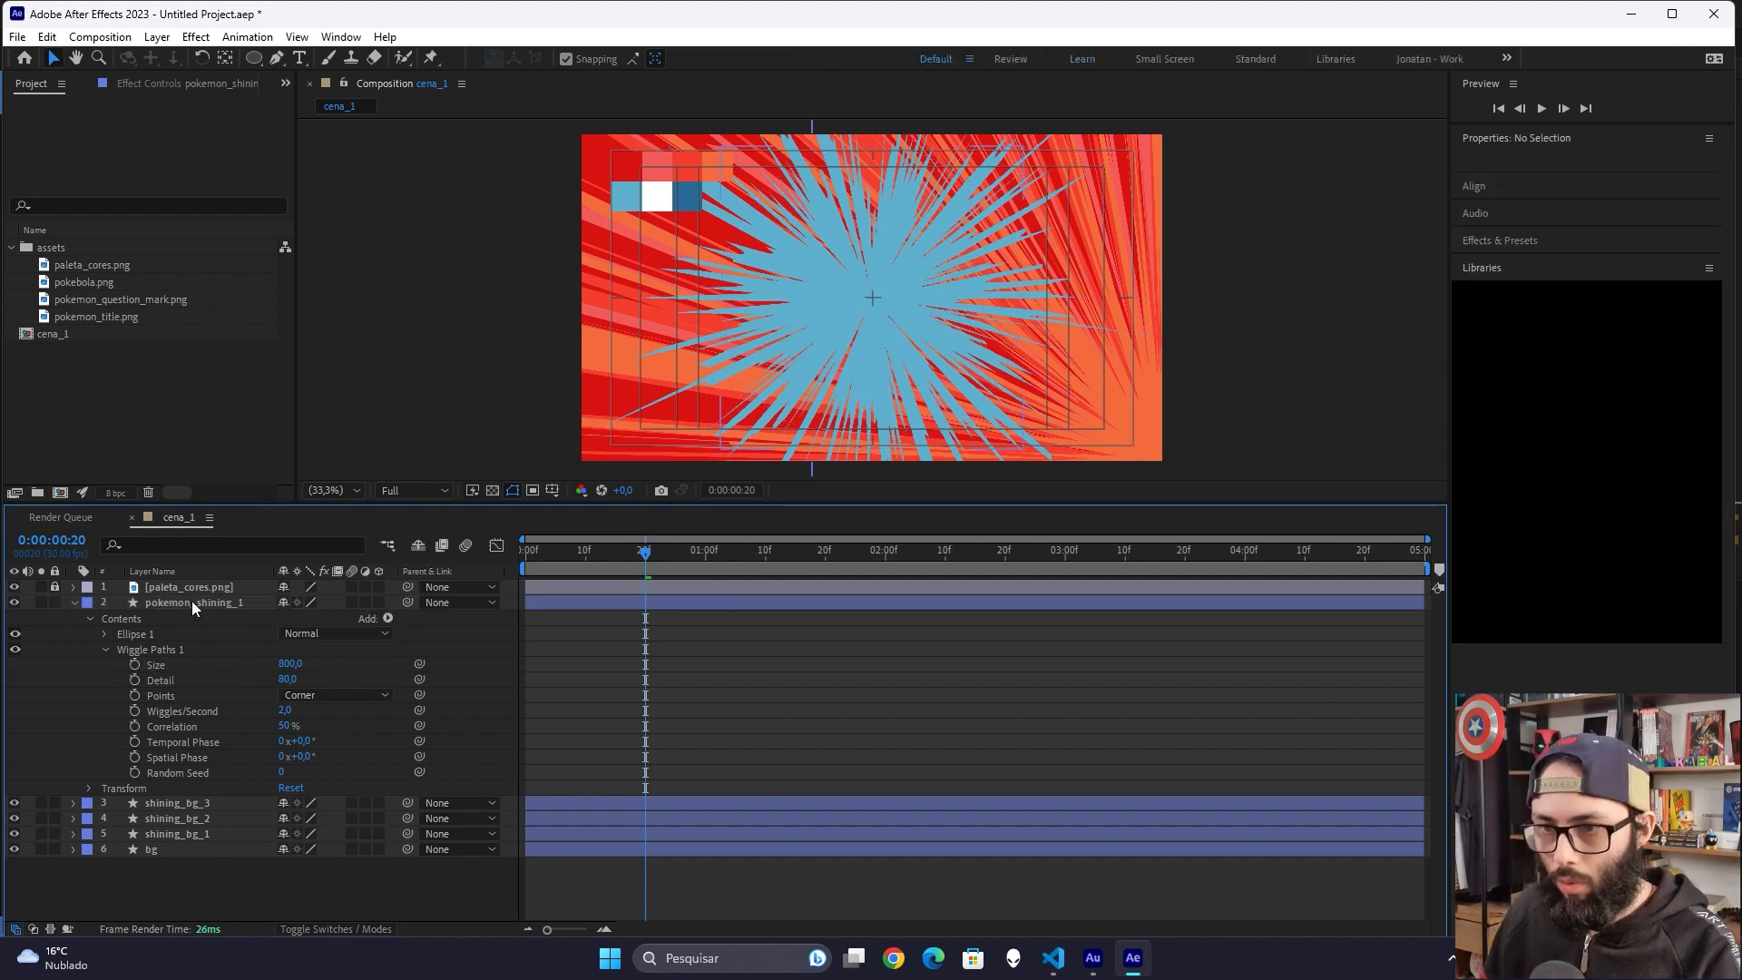
# Step: Scale the pokemon_shining_1 layer to 65%
pyautogui.click(192, 603)
pyautogui.press('s')
pyautogui.click(308, 617)
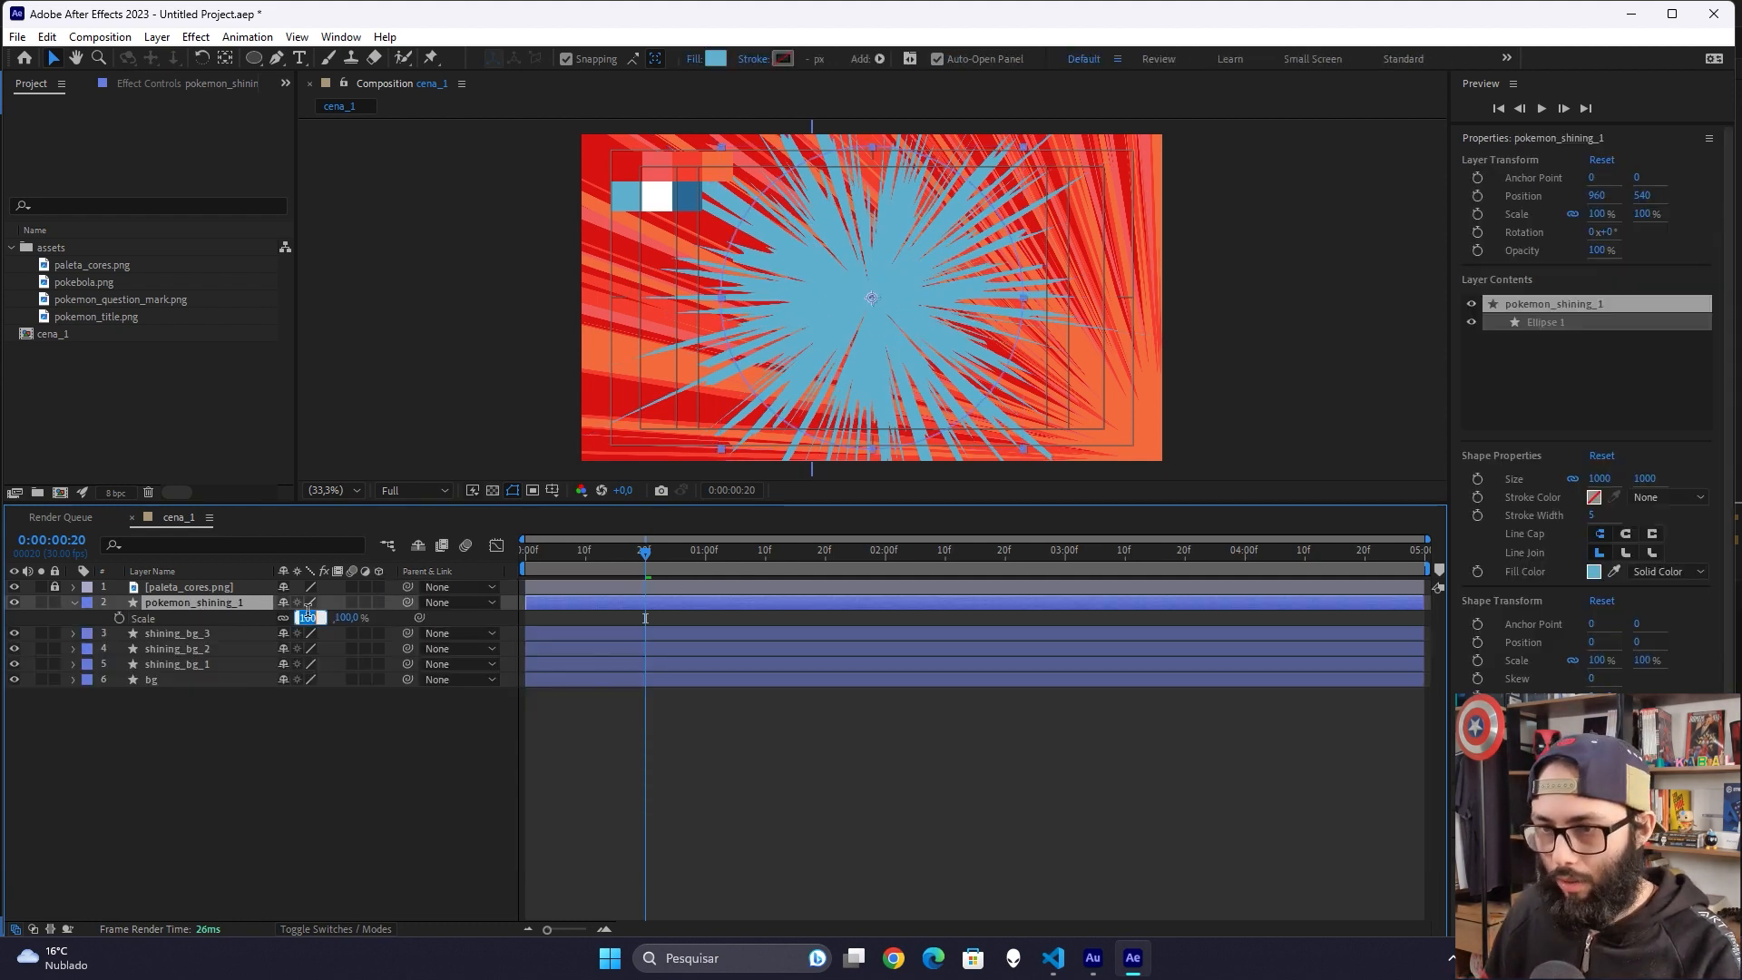
pyautogui.write('65')
pyautogui.press('Return')
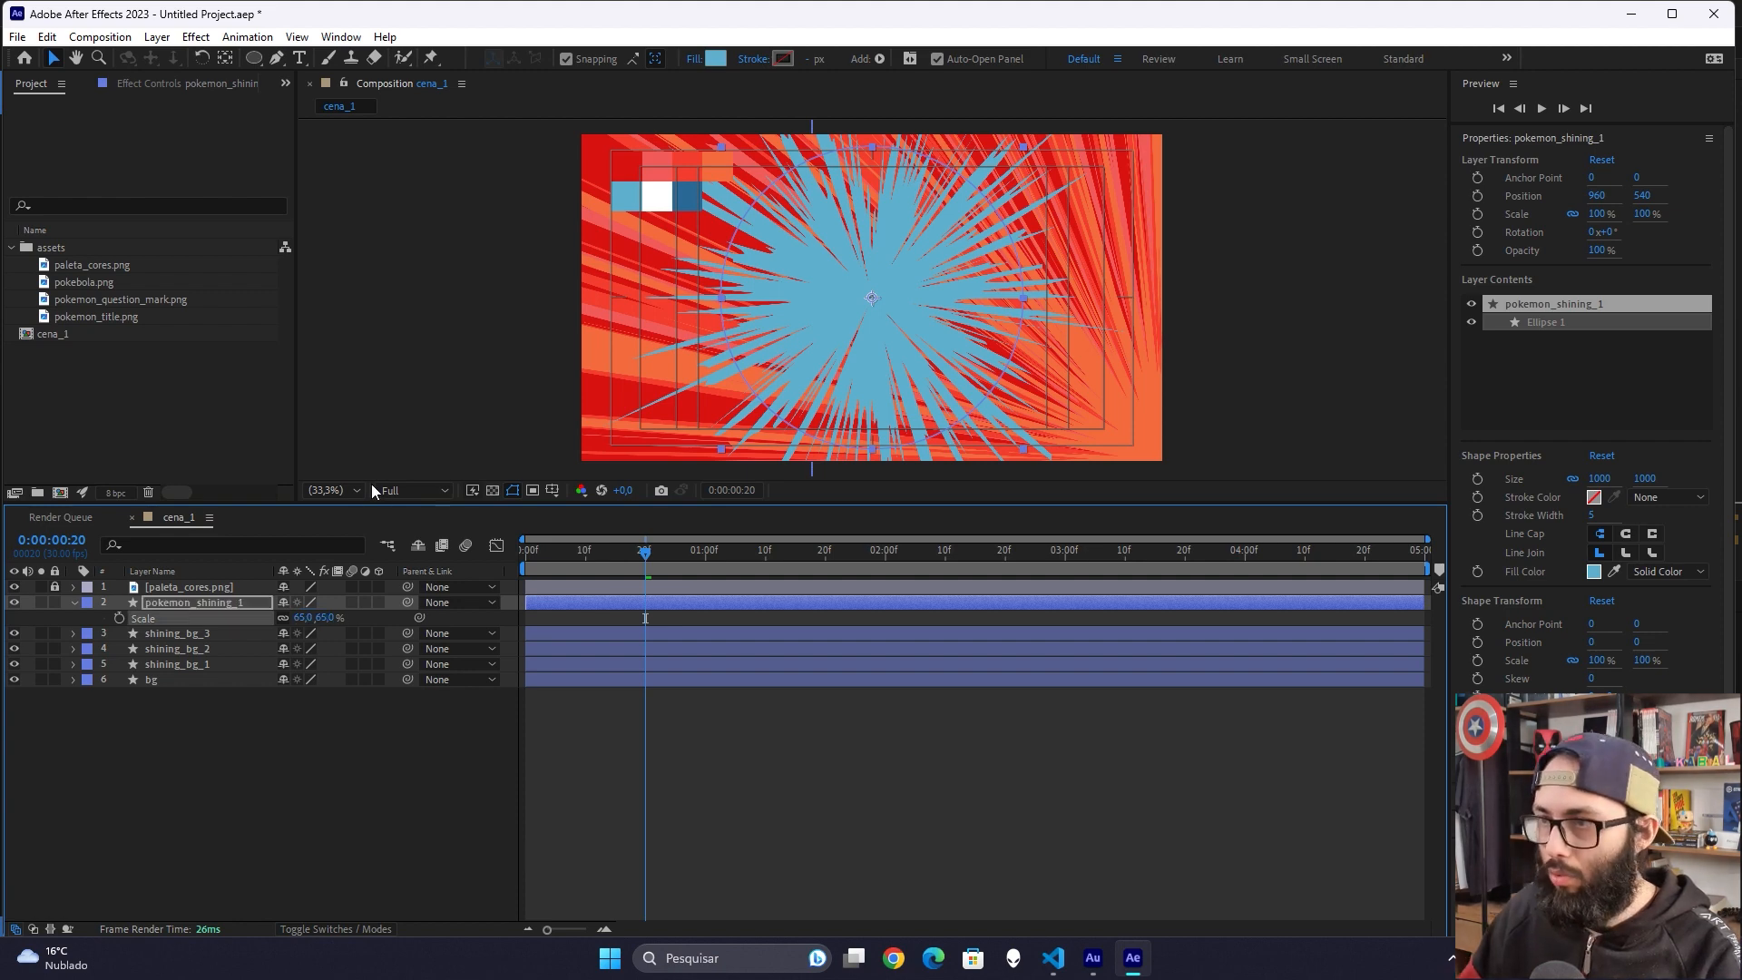
# Step: Move the light blue burst horizontally into the left half of the frame, at about 483, 540
pyautogui.click(196, 591)
pyautogui.click(196, 601)
pyautogui.moveTo(875, 296); pyautogui.dragTo(731, 298)
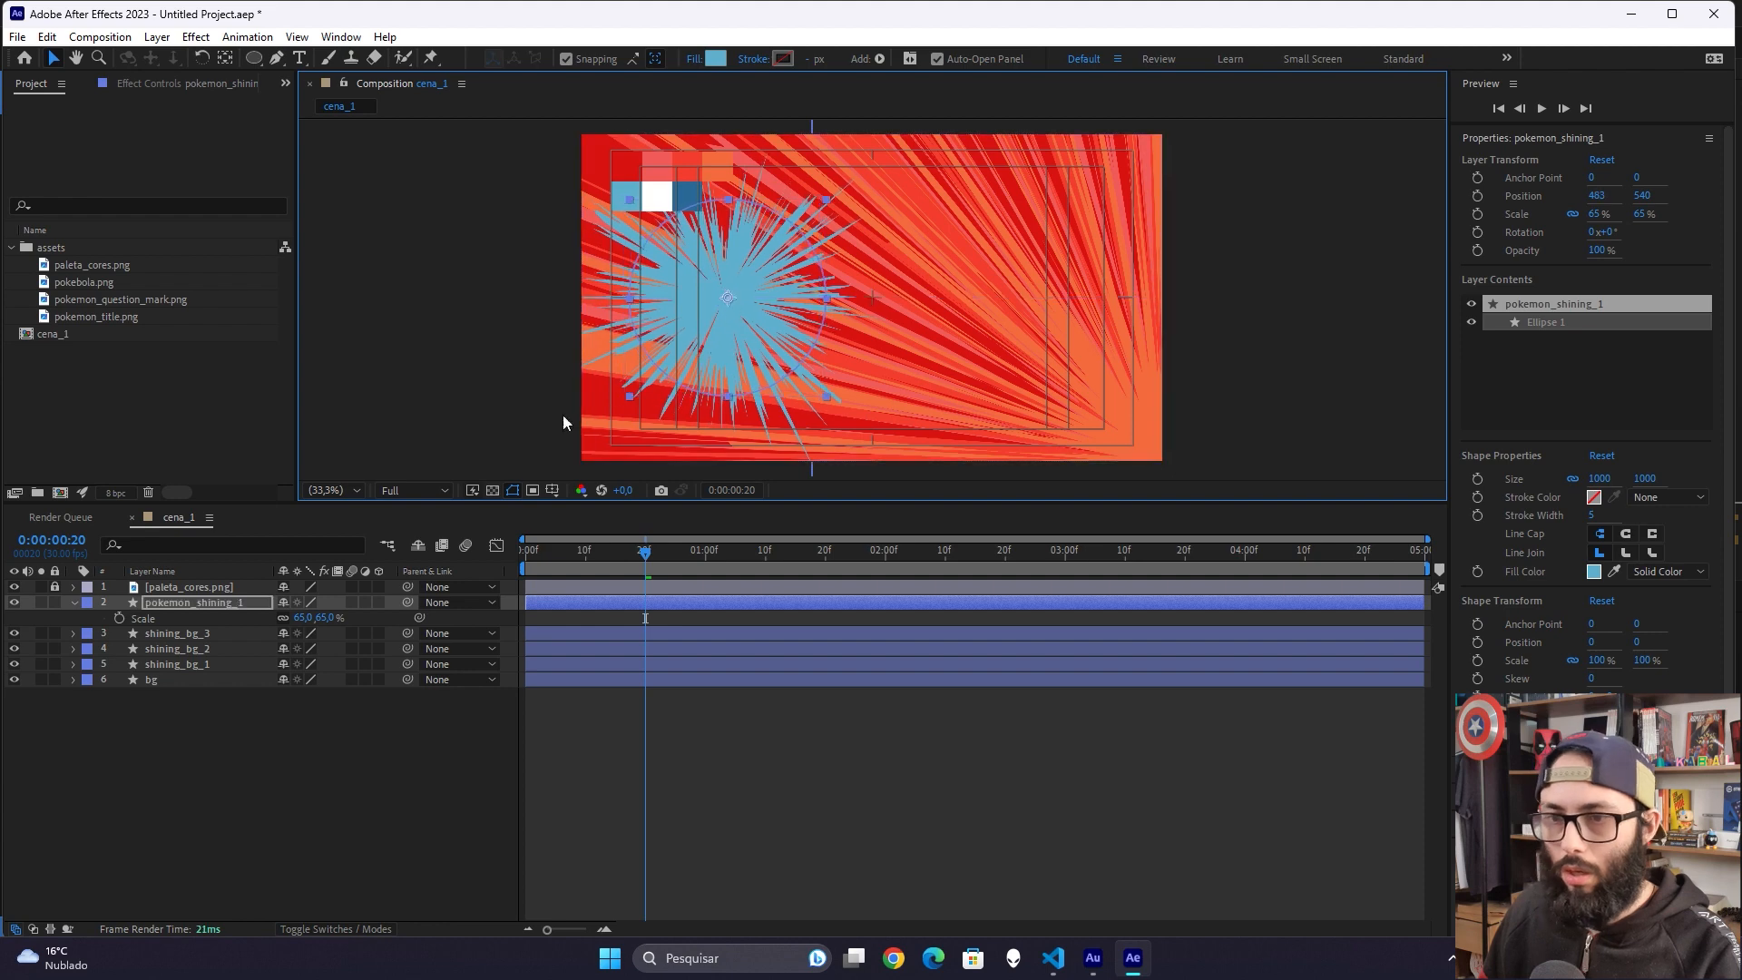
pyautogui.click(562, 422)
# Step: Duplicate pokemon_shining_1 and fill the copy with the white palette swatch FFFFFF
pyautogui.click(210, 602)
pyautogui.hotkey('ctrl', 'd')
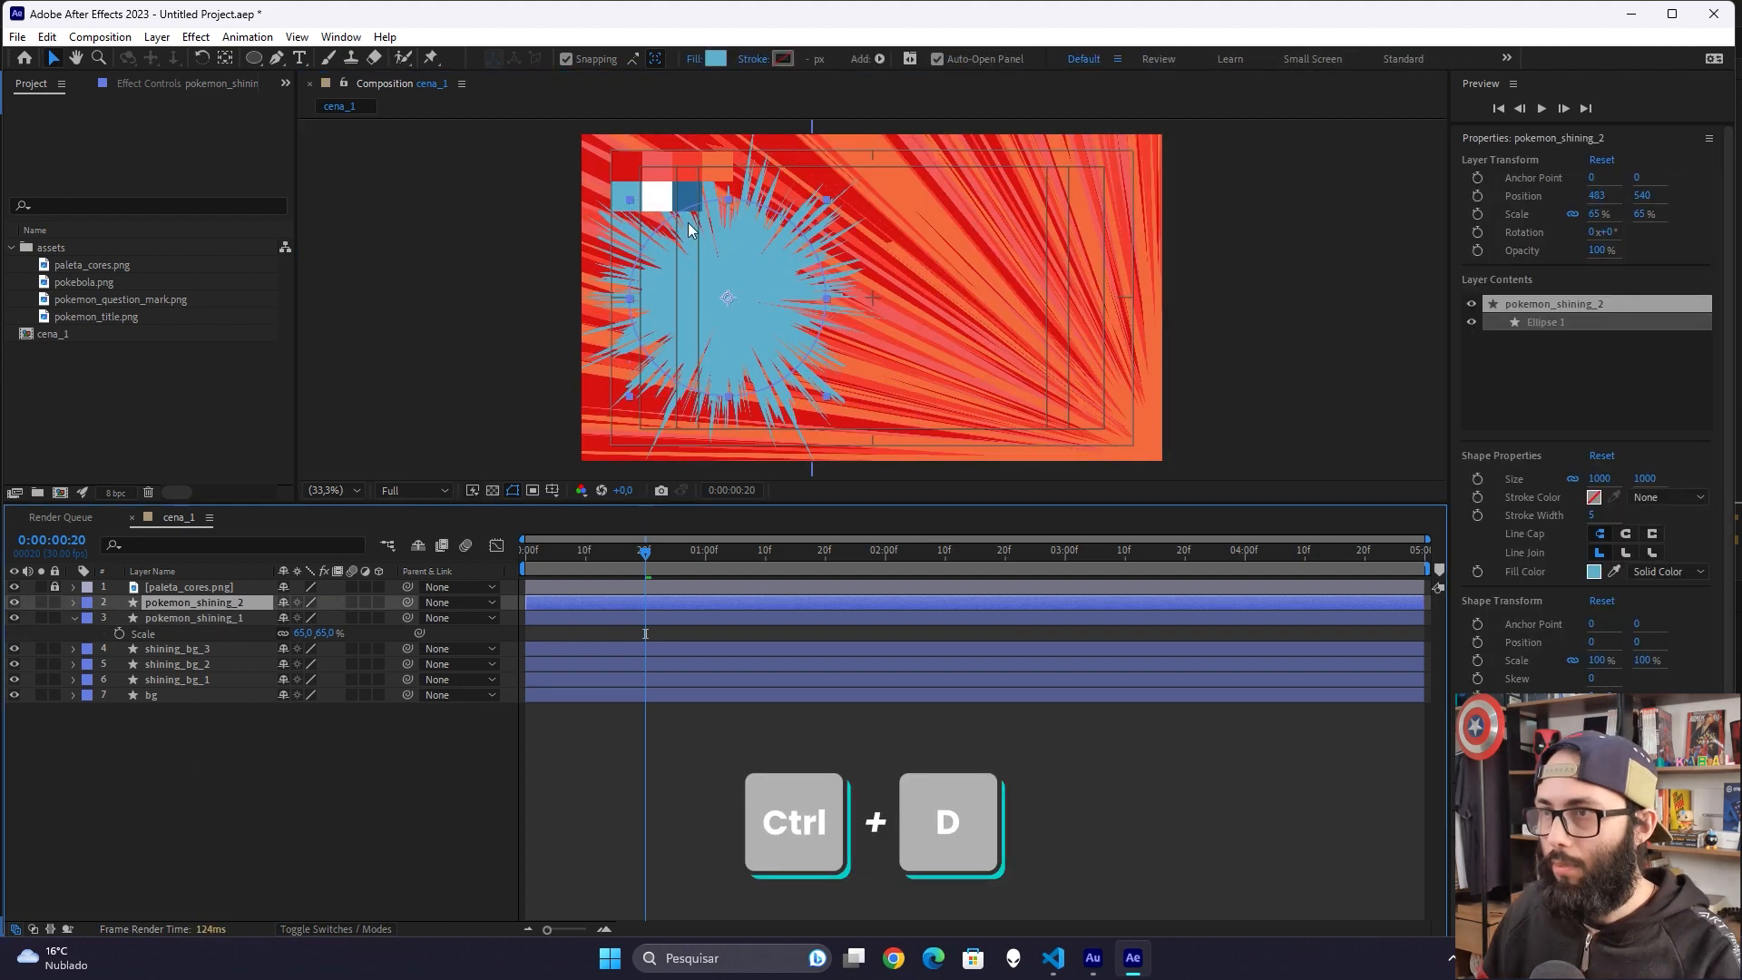
pyautogui.click(715, 58)
pyautogui.moveTo(1041, 673); pyautogui.dragTo(798, 465)
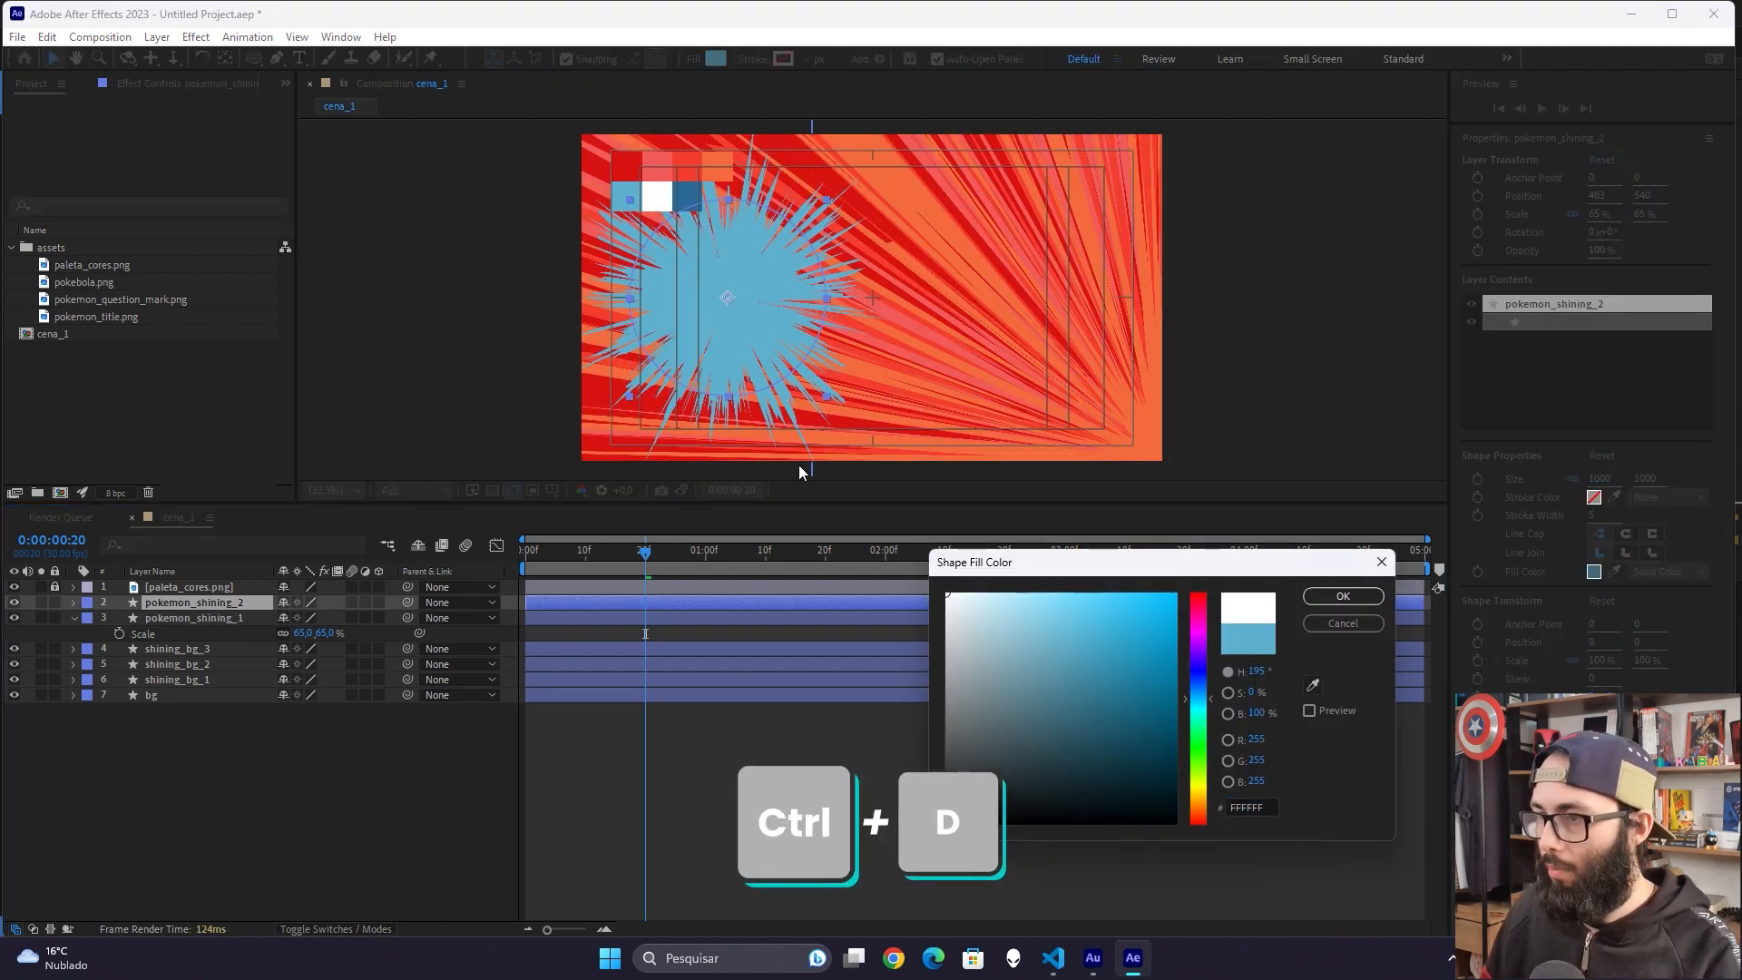
pyautogui.click(1323, 599)
pyautogui.click(544, 726)
# Step: Try an ellipse size of 500 for the white burst on pokemon_shining_2
pyautogui.click(225, 602)
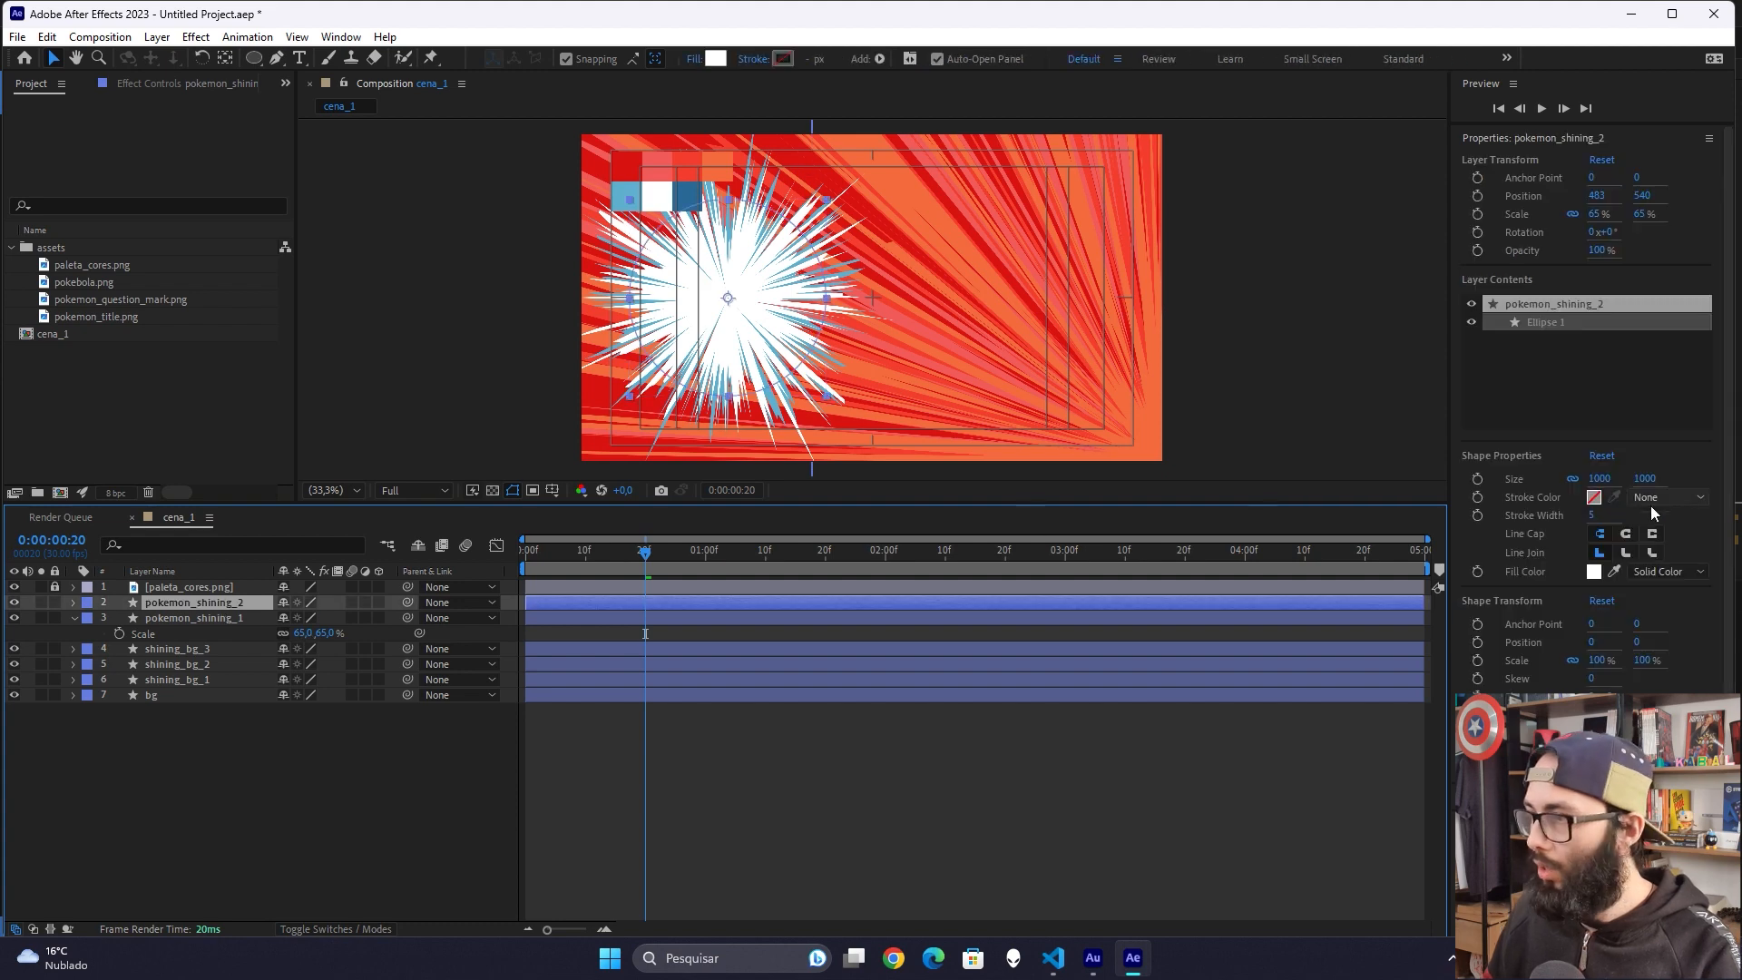
pyautogui.click(1600, 480)
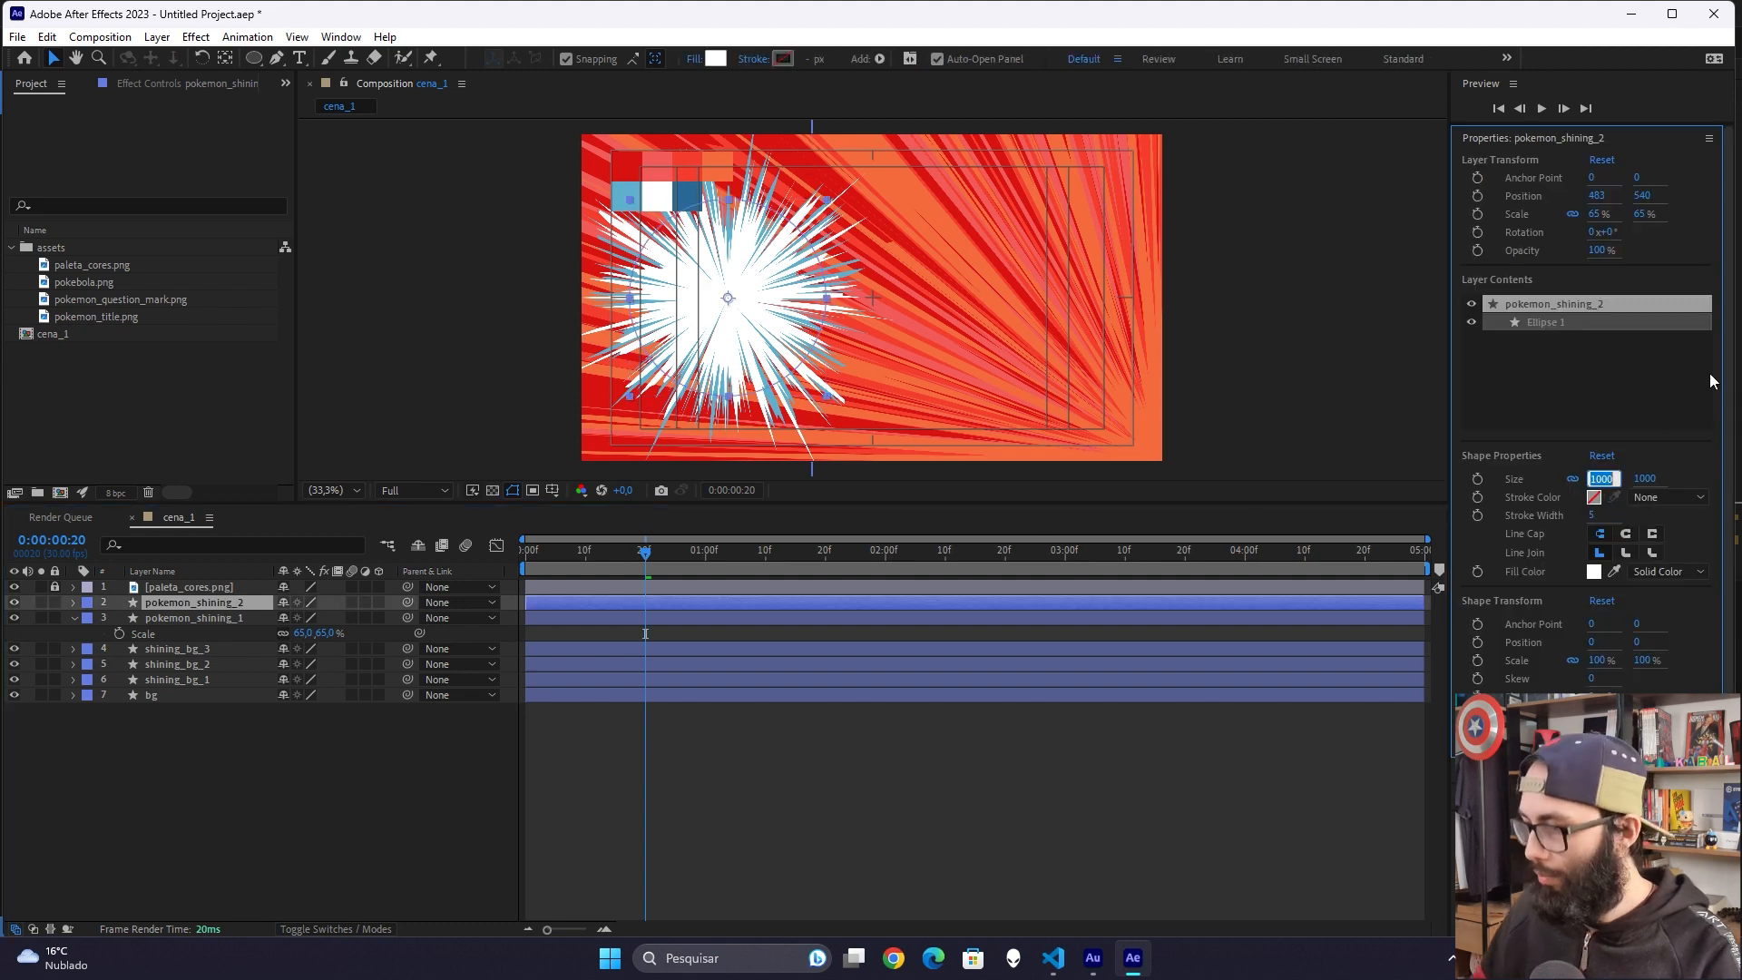
pyautogui.write('500')
pyautogui.press('Return')
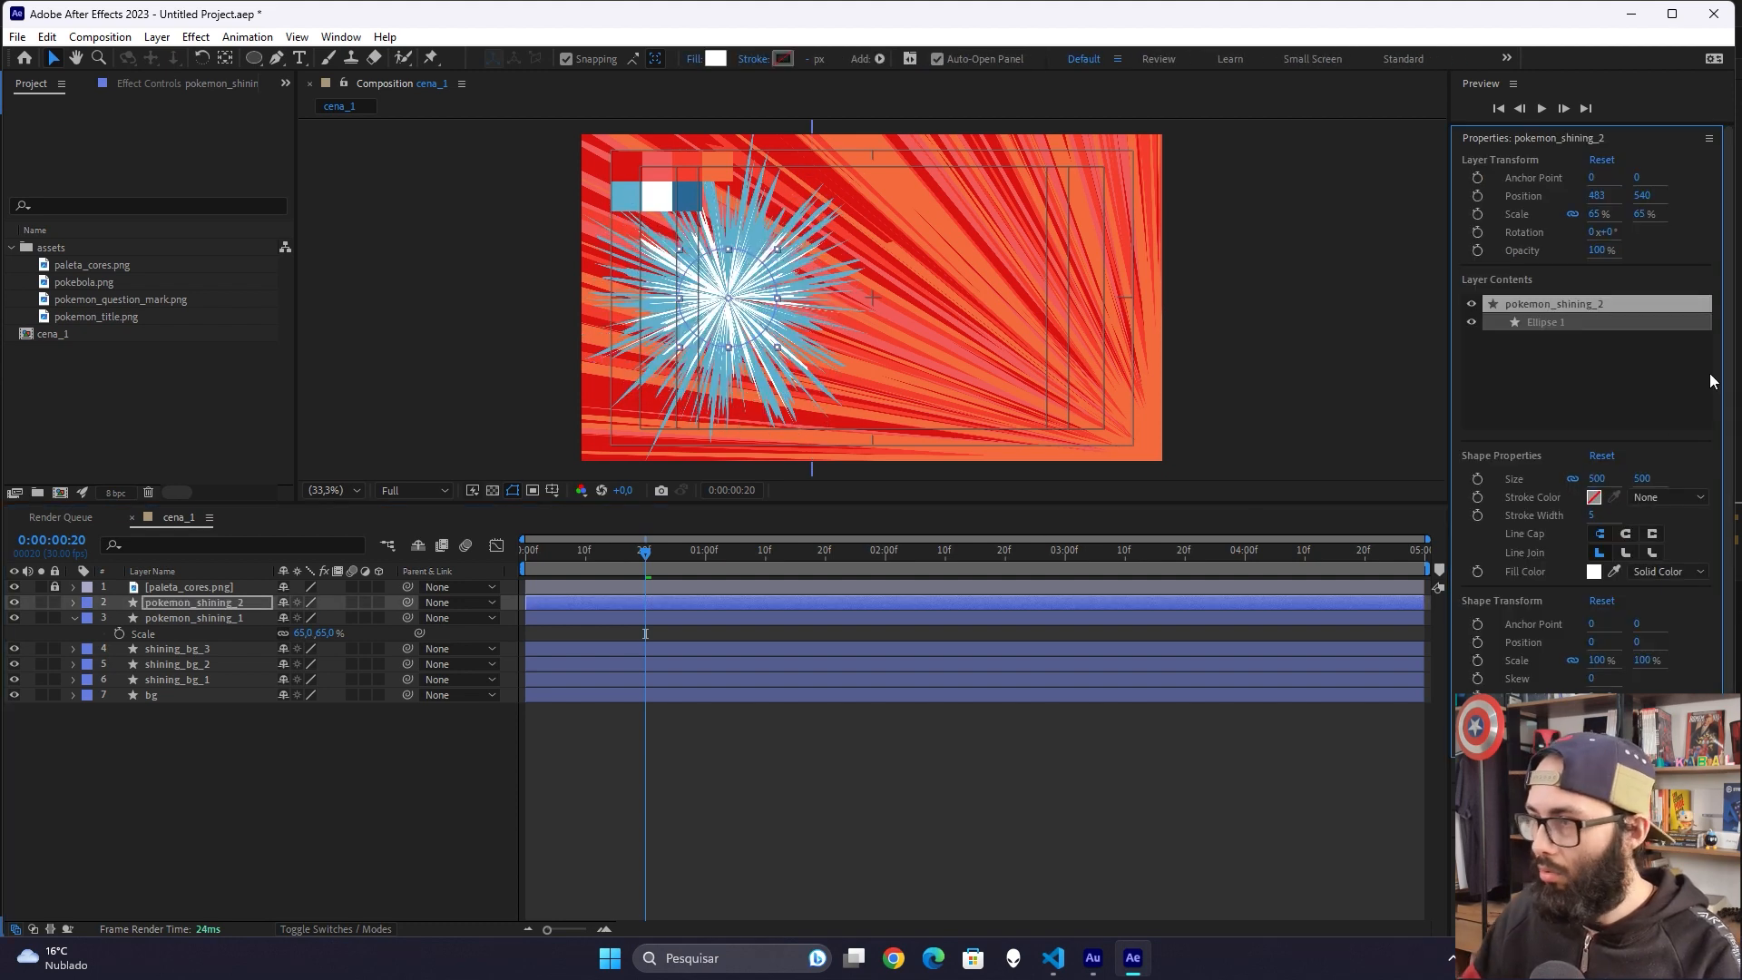
# Step: Set the ellipse size of pokemon_shining_2 to 800 by 800
pyautogui.click(1598, 479)
pyautogui.write('800')
pyautogui.press('Return')
pyautogui.click(254, 811)
# Step: Set the Wiggle Paths size of pokemon_shining_2 to 500 and collapse the layer's properties
pyautogui.click(74, 618)
pyautogui.click(74, 602)
pyautogui.click(90, 618)
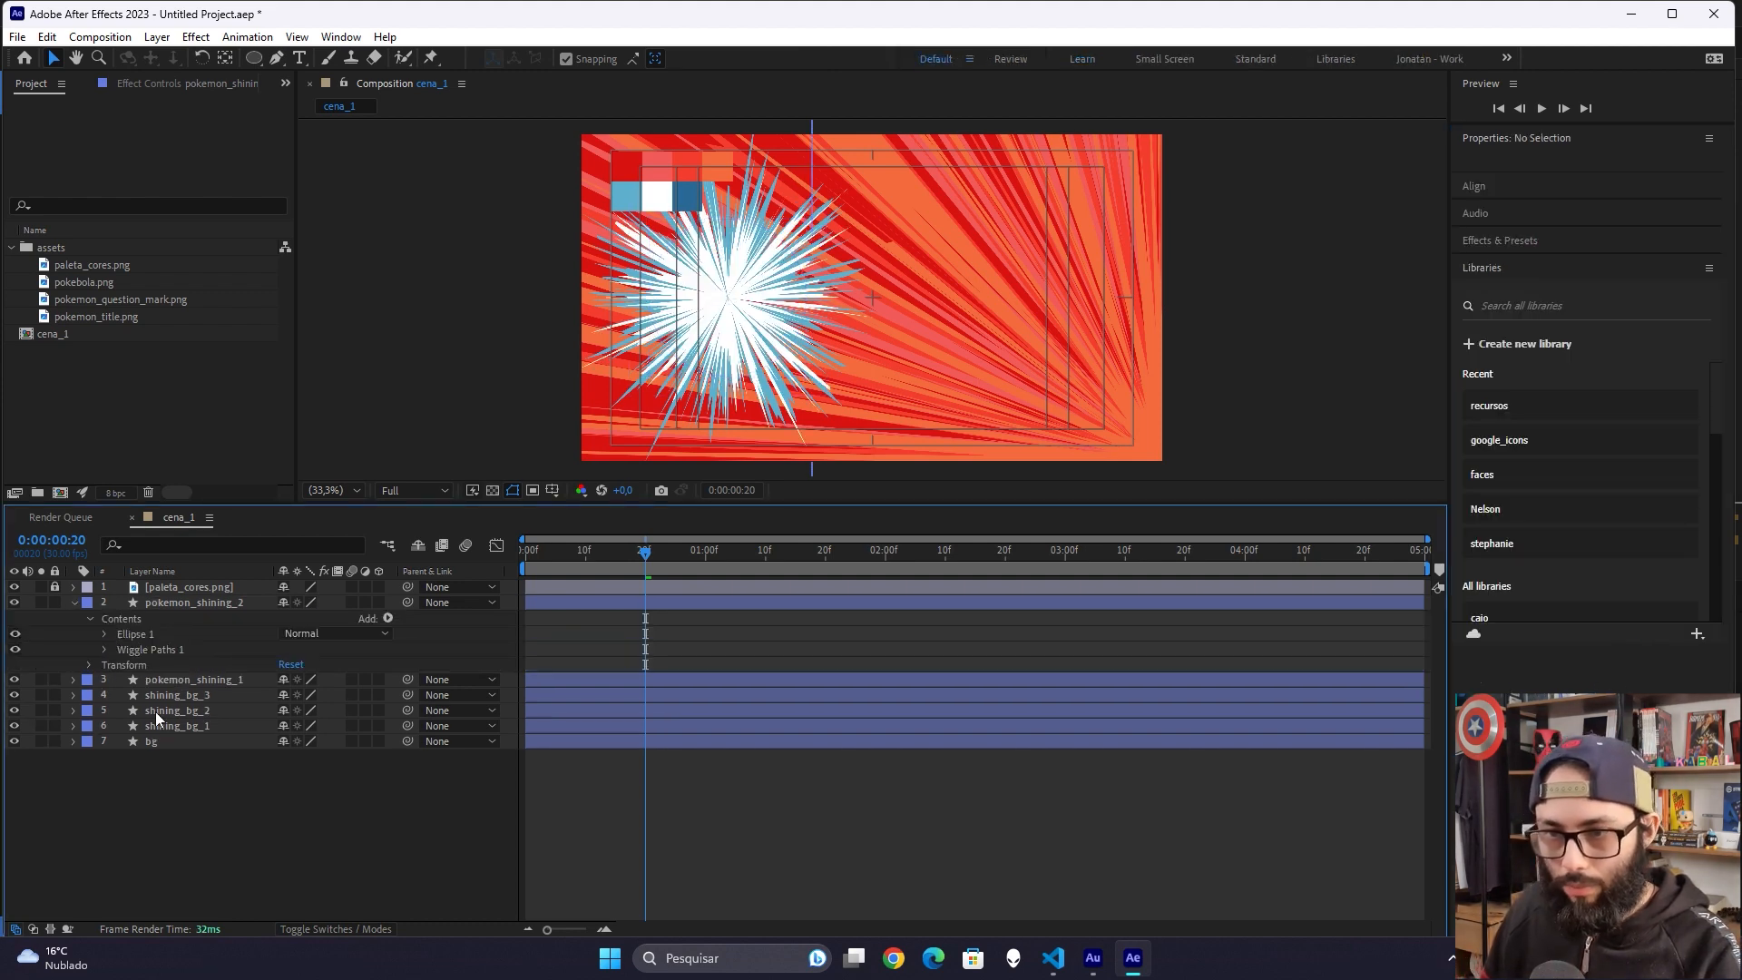
pyautogui.click(106, 650)
pyautogui.click(289, 663)
pyautogui.write('500')
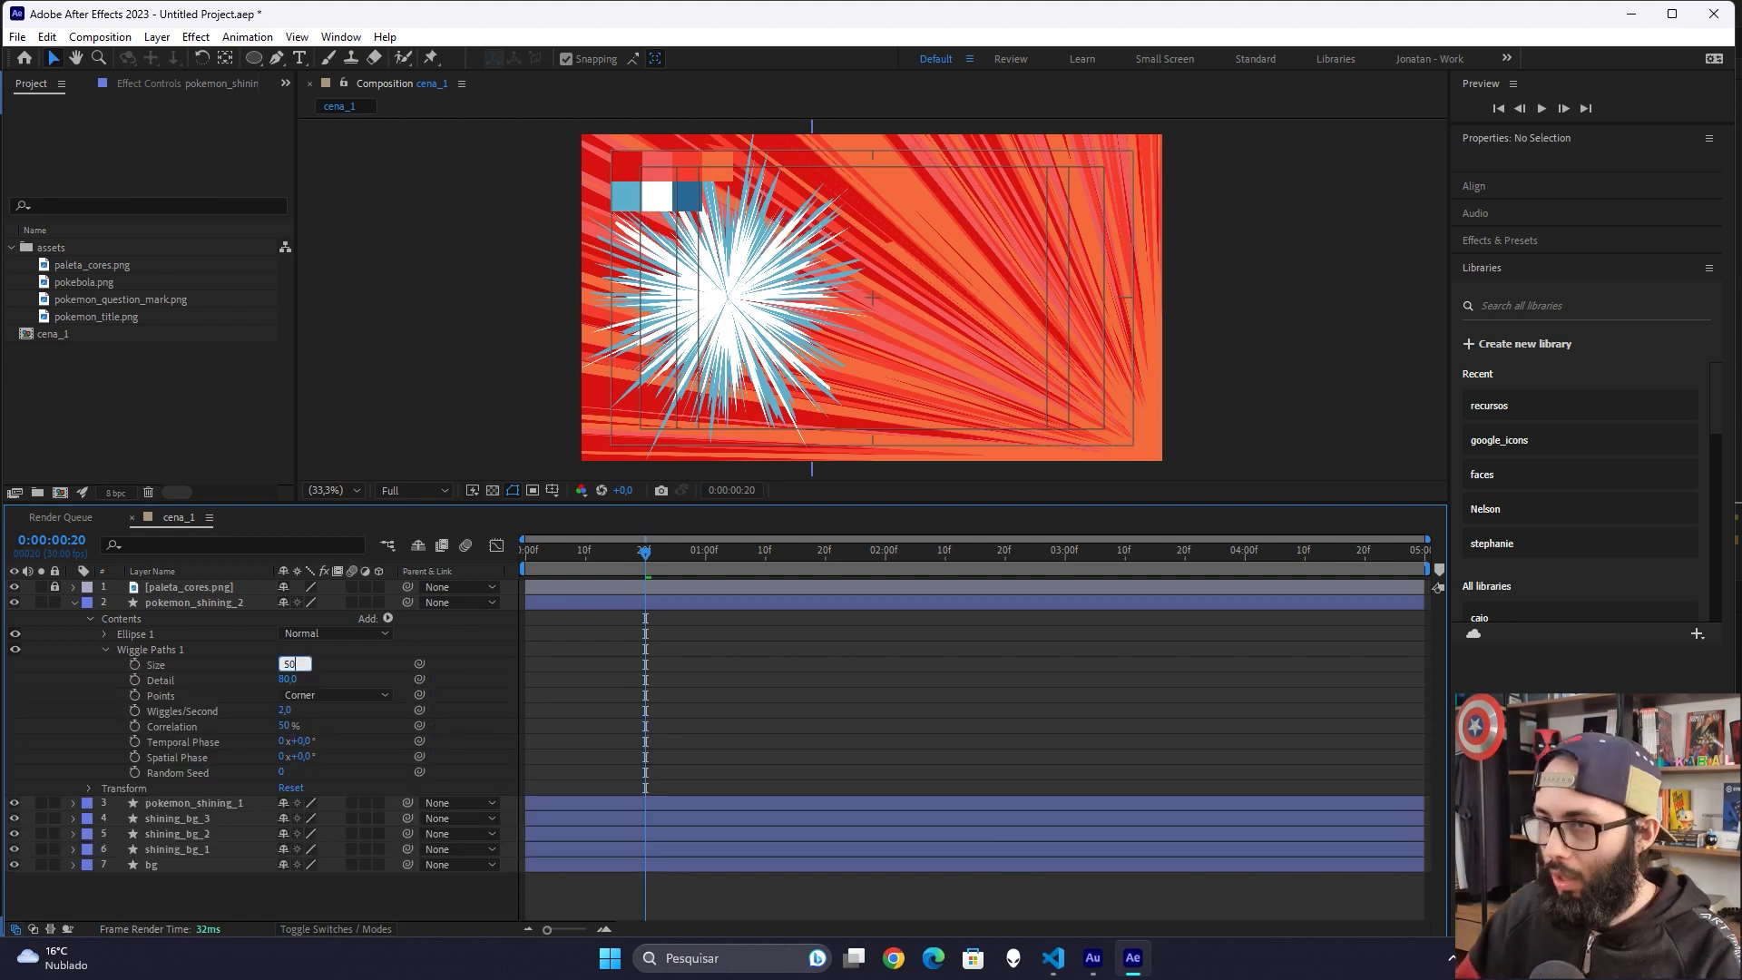
pyautogui.press('Return')
pyautogui.click(69, 604)
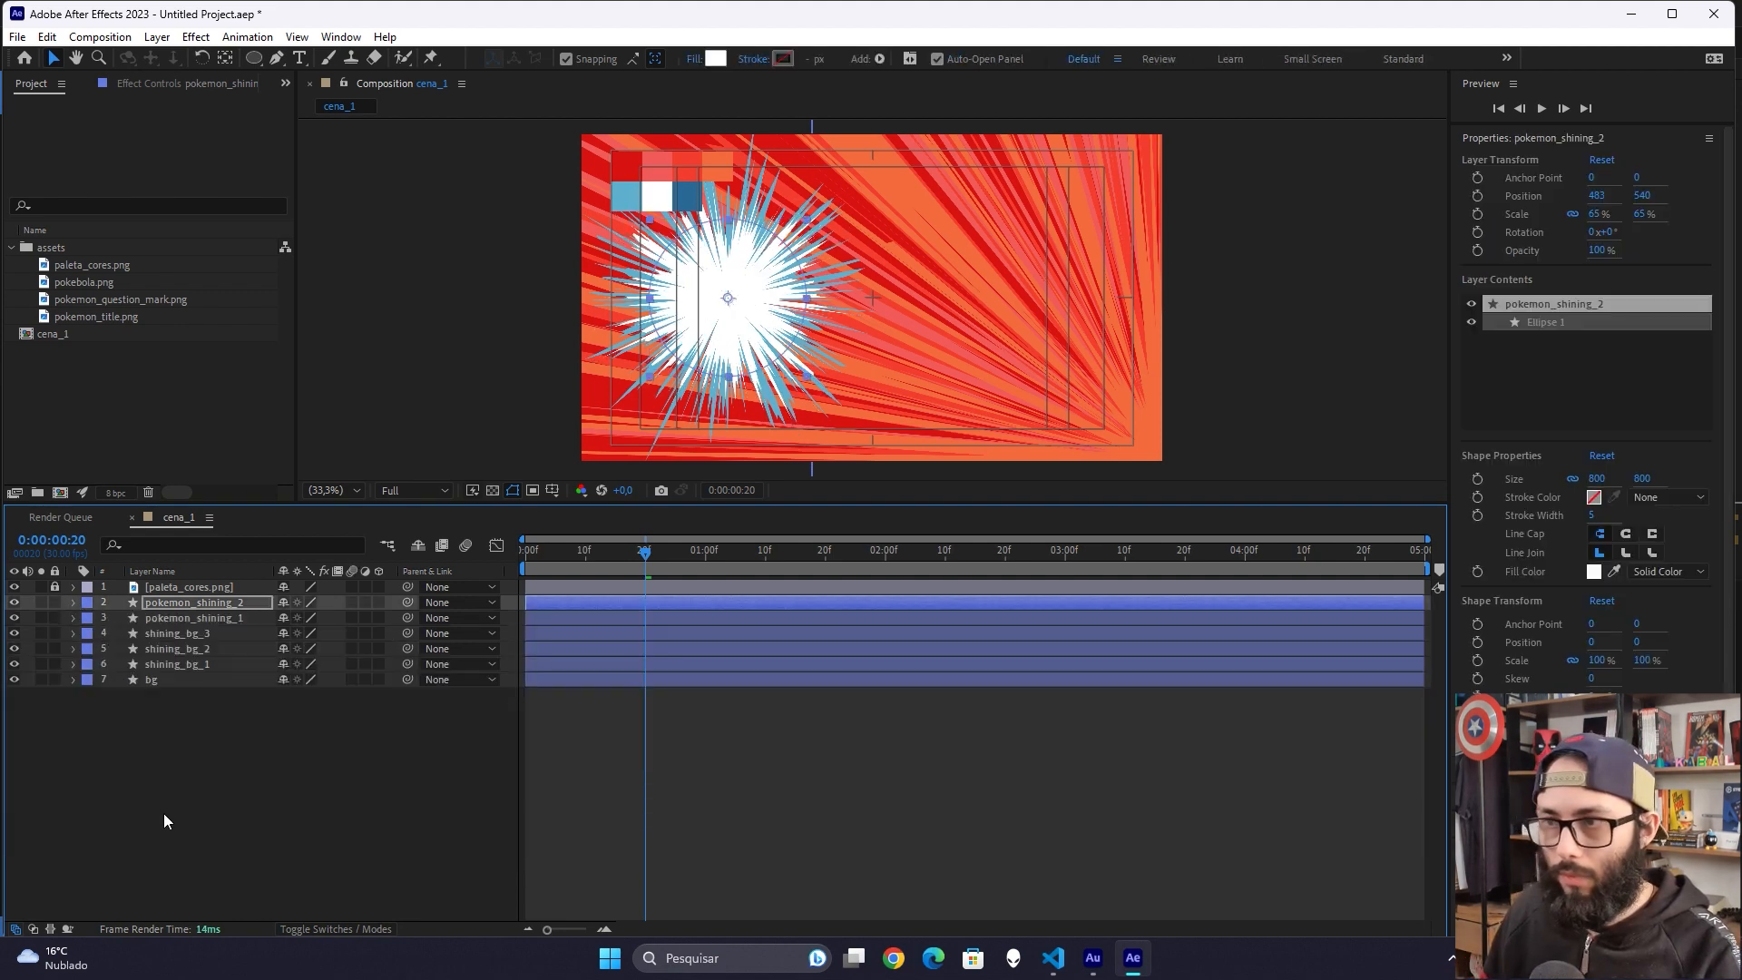
# Step: Preview the cena_1 animation from the start with both burst layers in place
pyautogui.click(155, 807)
pyautogui.press('Home')
pyautogui.press('space')
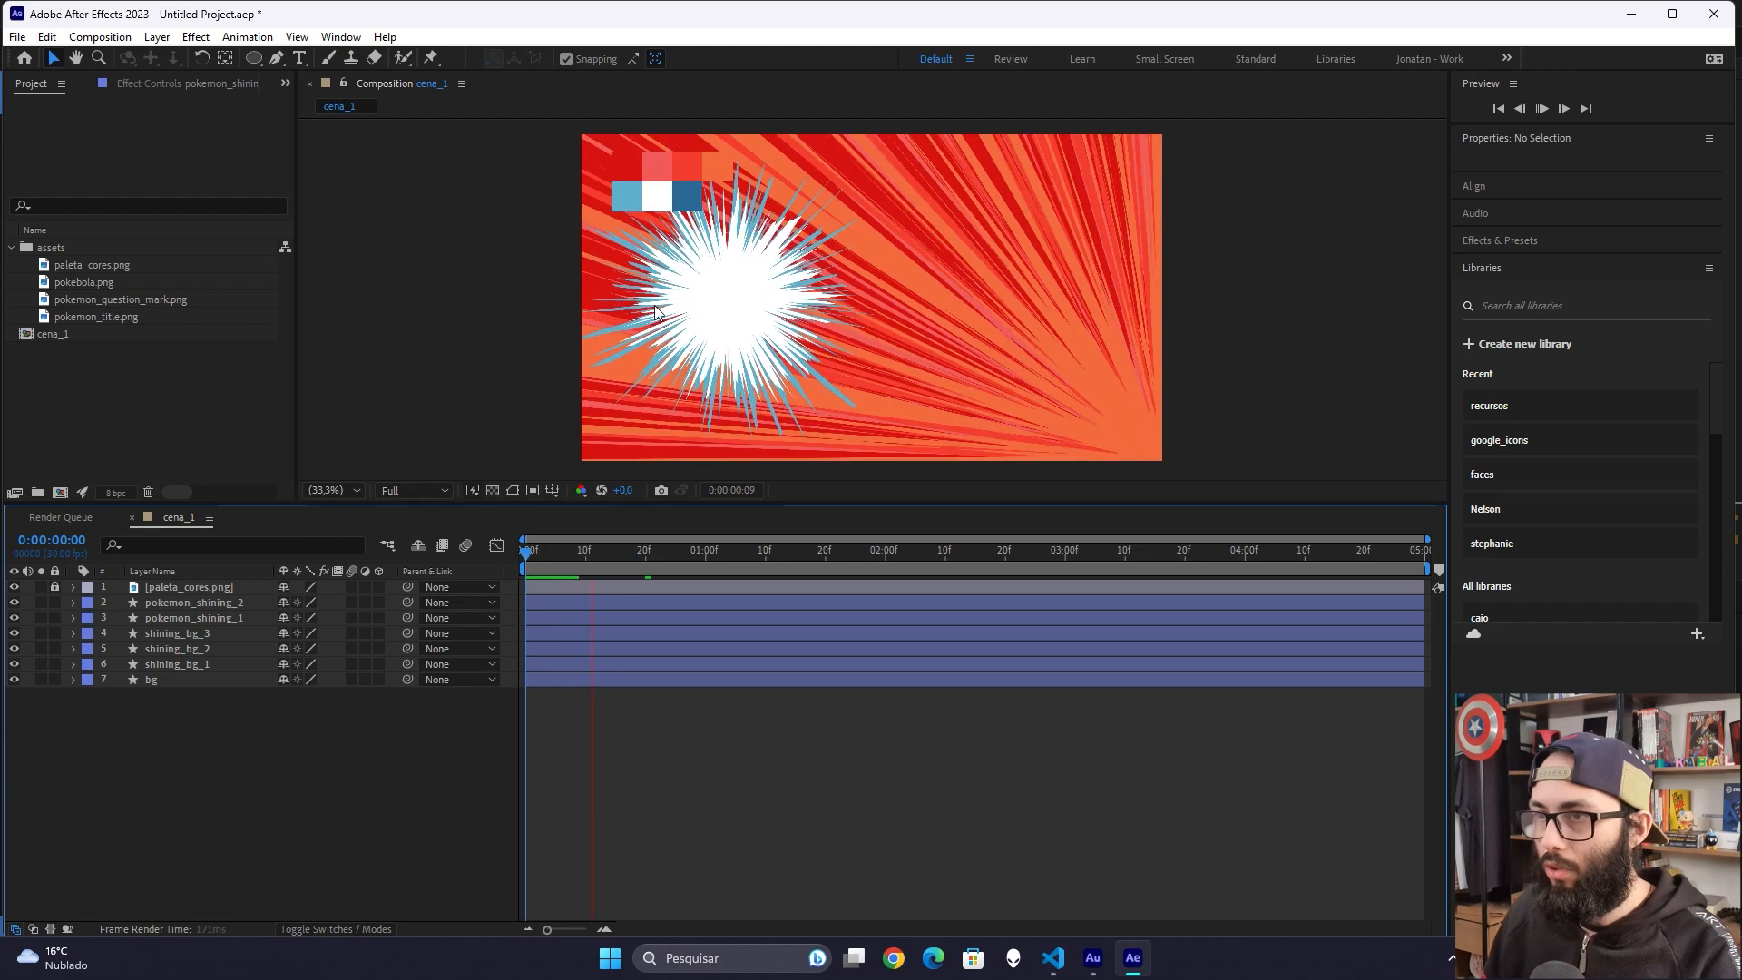
pyautogui.press('space')
# Step: Lower the composition preview resolution to Quarter and replay the animation from the first frame
pyautogui.moveTo(655, 550); pyautogui.dragTo(687, 549)
pyautogui.click(428, 498)
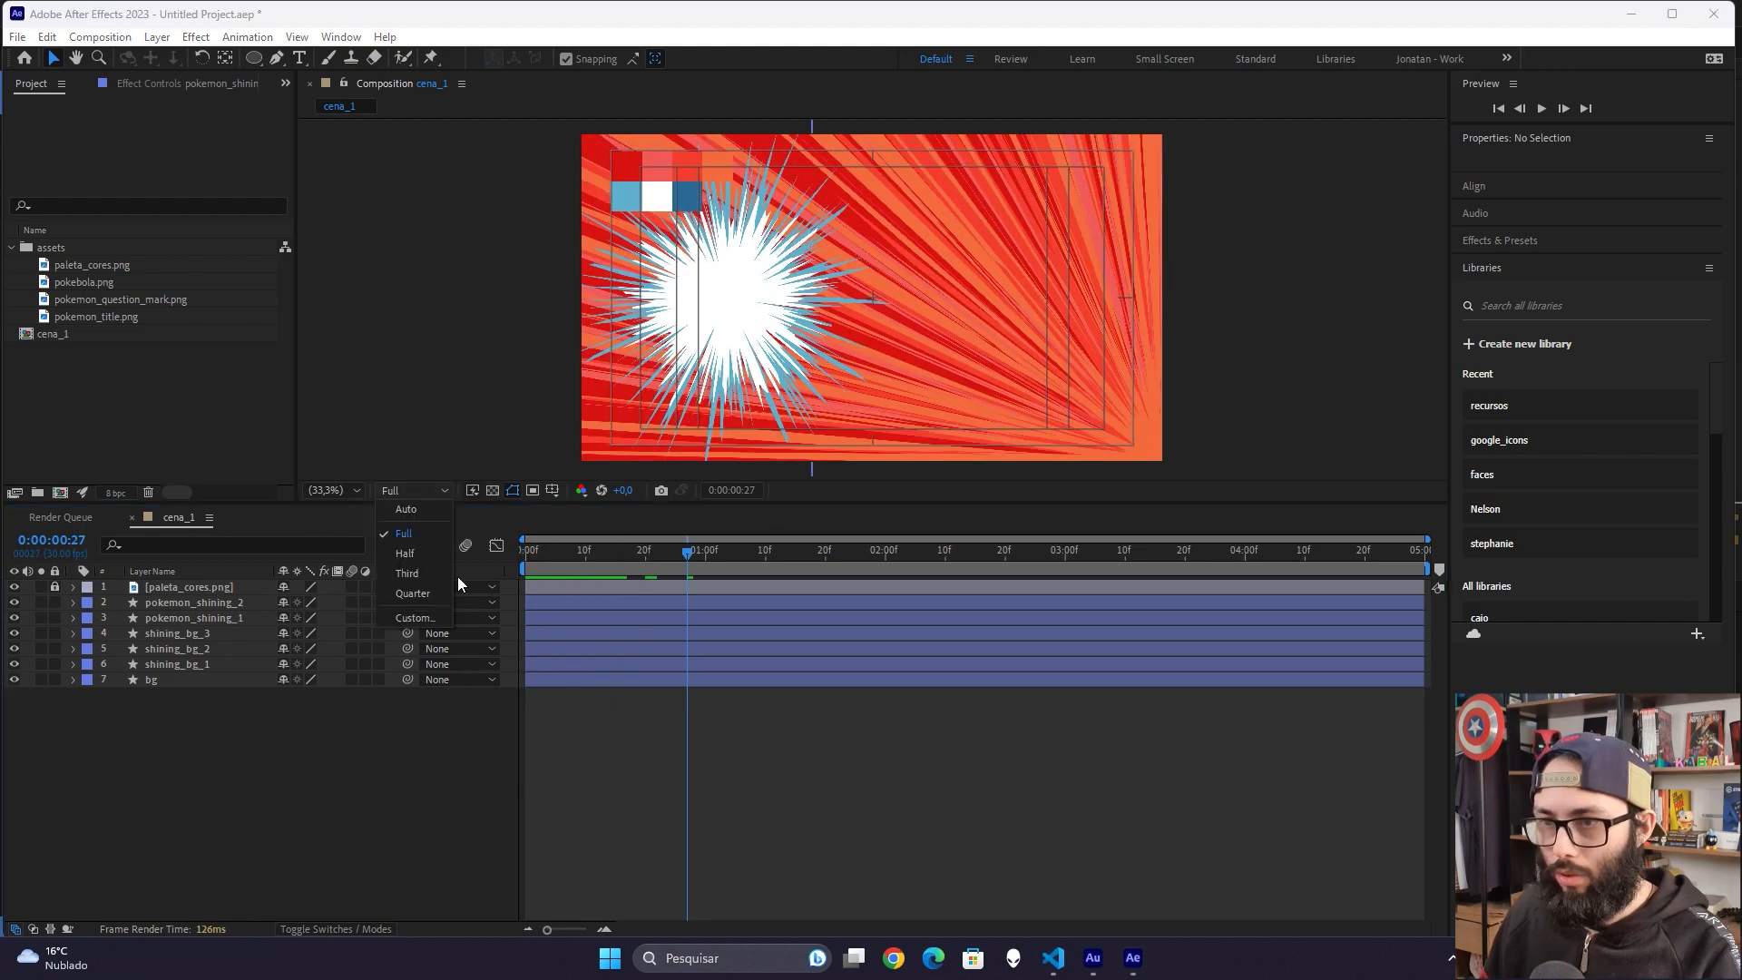
pyautogui.click(441, 592)
pyautogui.press('Home')
pyautogui.press('space')
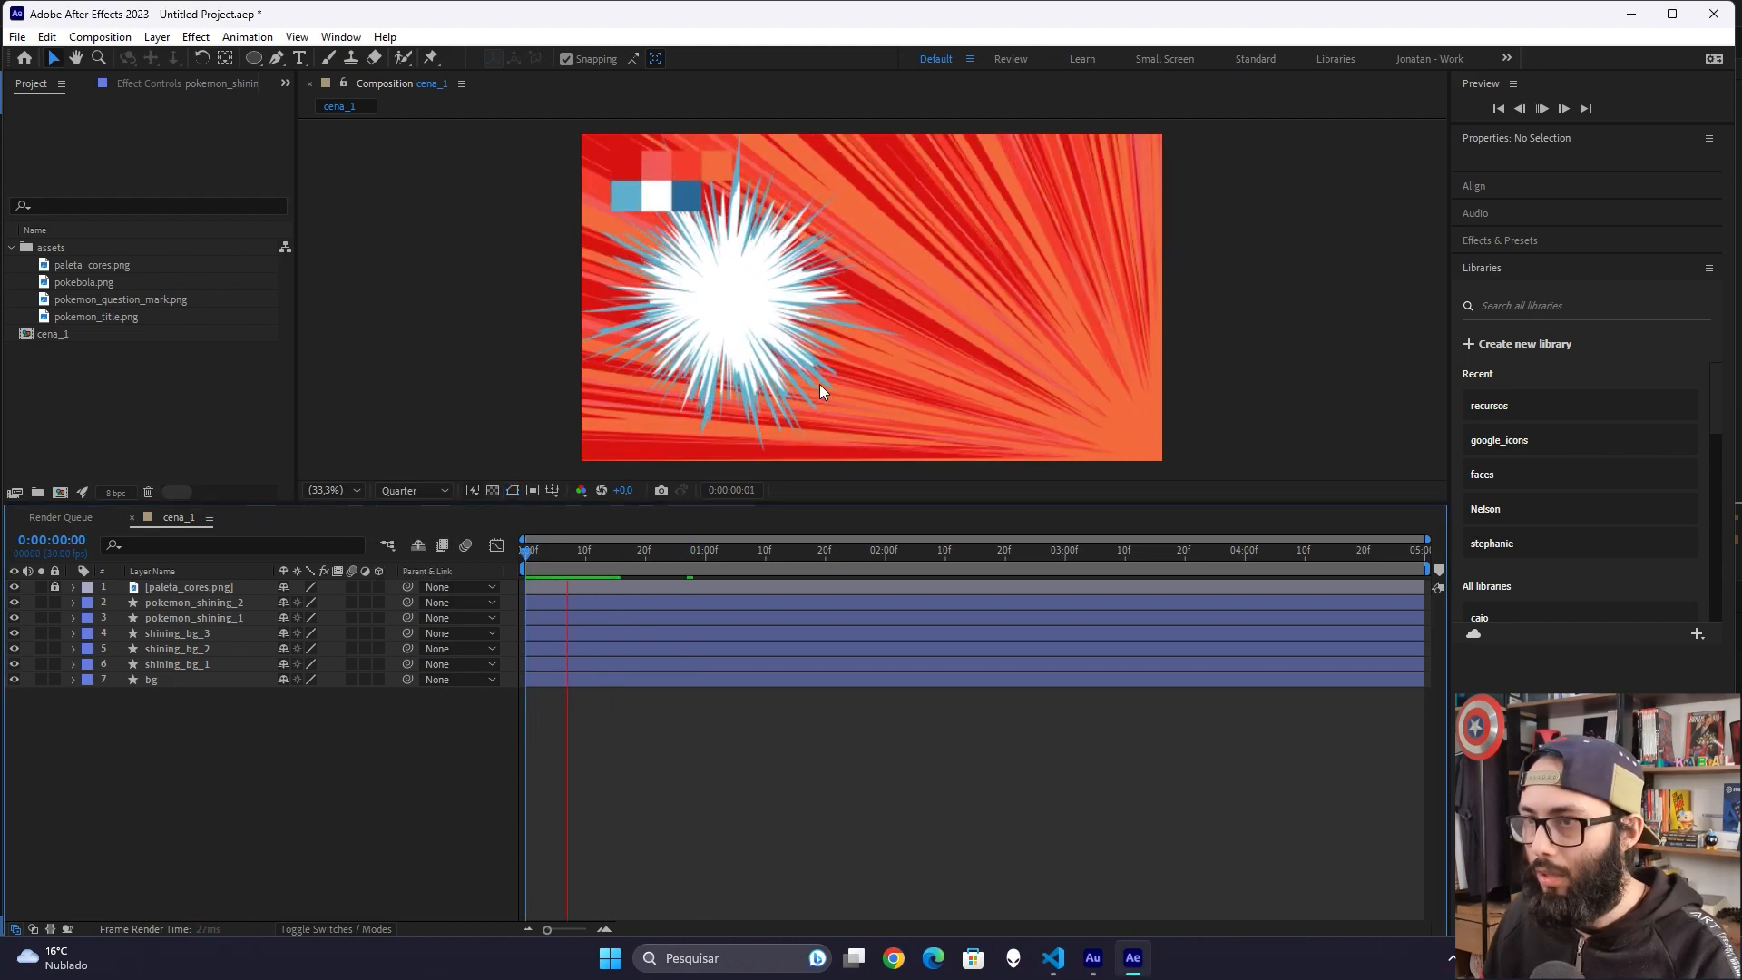
pyautogui.press('space')
pyautogui.press("'")
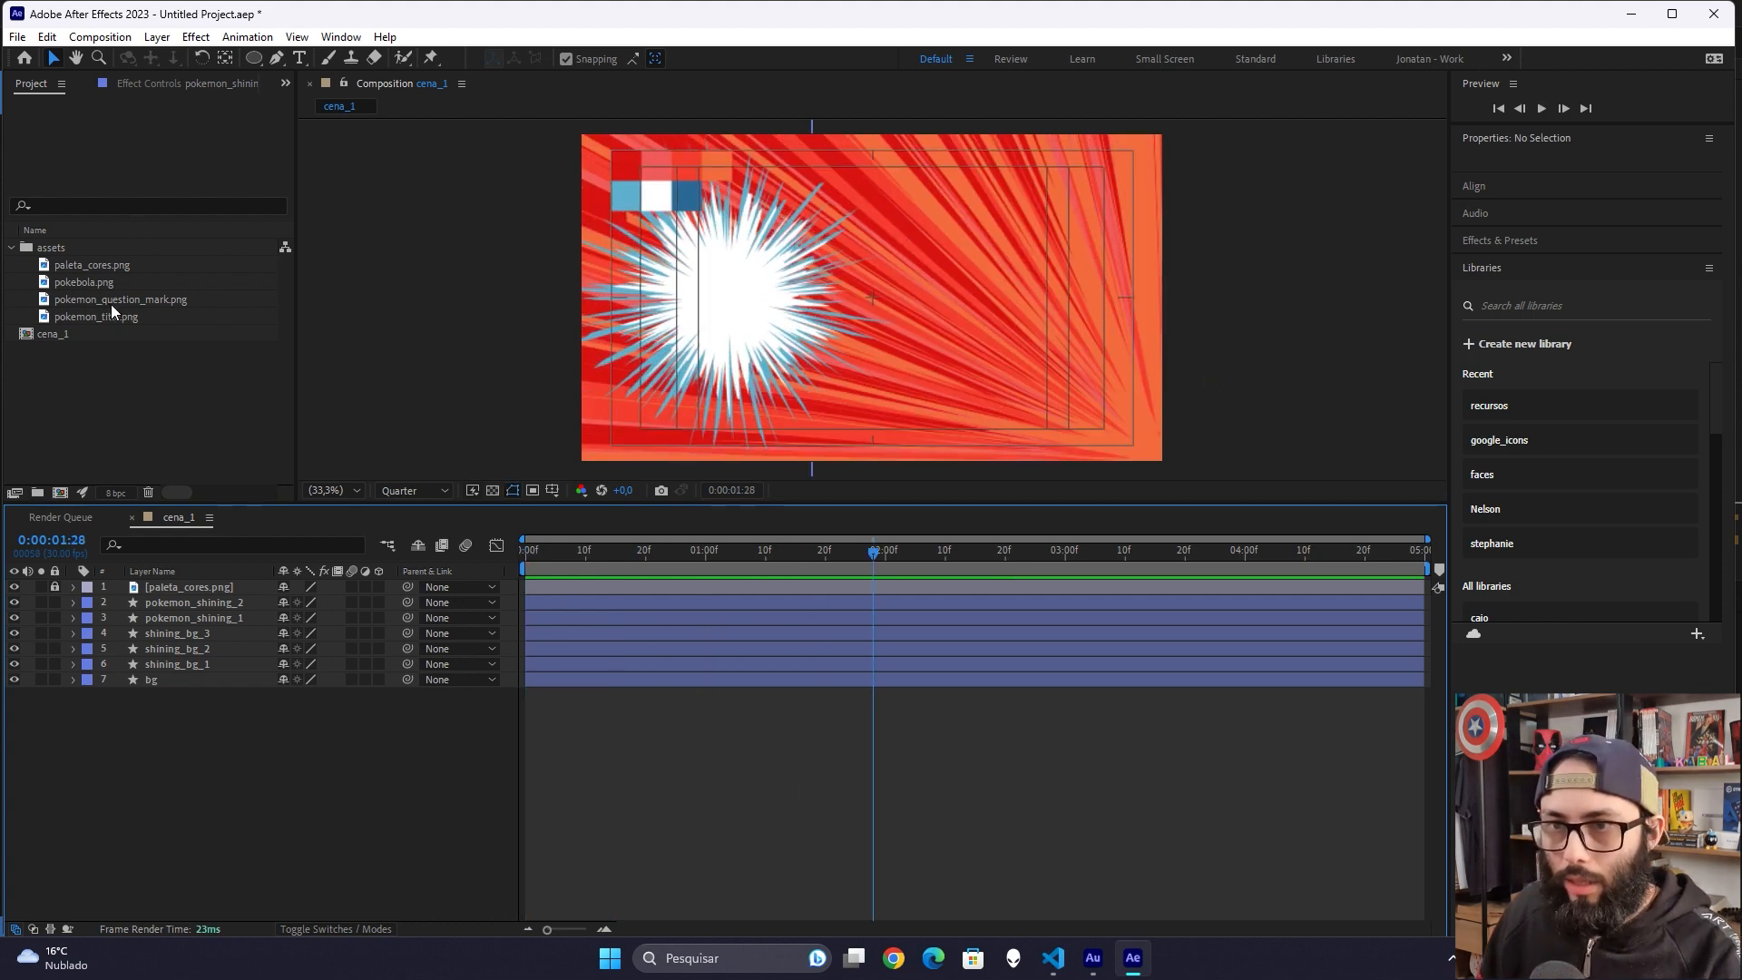
# Step: Add pokemon_title.png below the palette layer and place it in the frame's lower-right area at about 1440, 870
pyautogui.moveTo(116, 319); pyautogui.dragTo(181, 599)
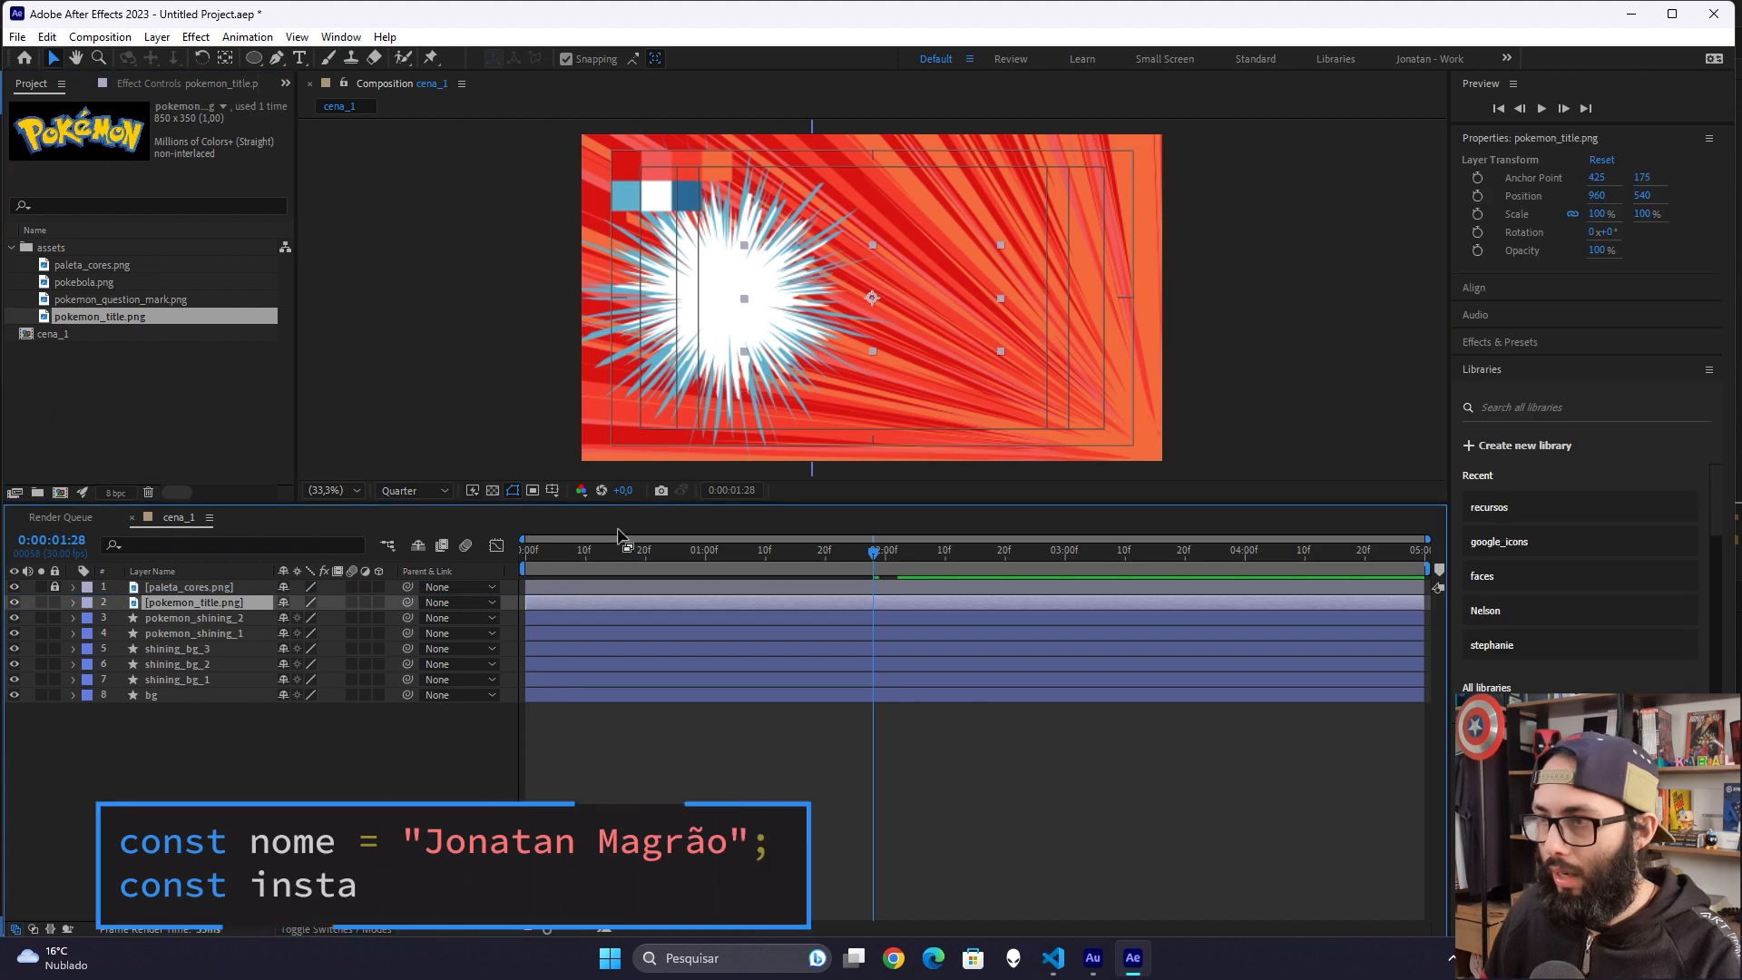
pyautogui.moveTo(901, 314); pyautogui.dragTo(1026, 402)
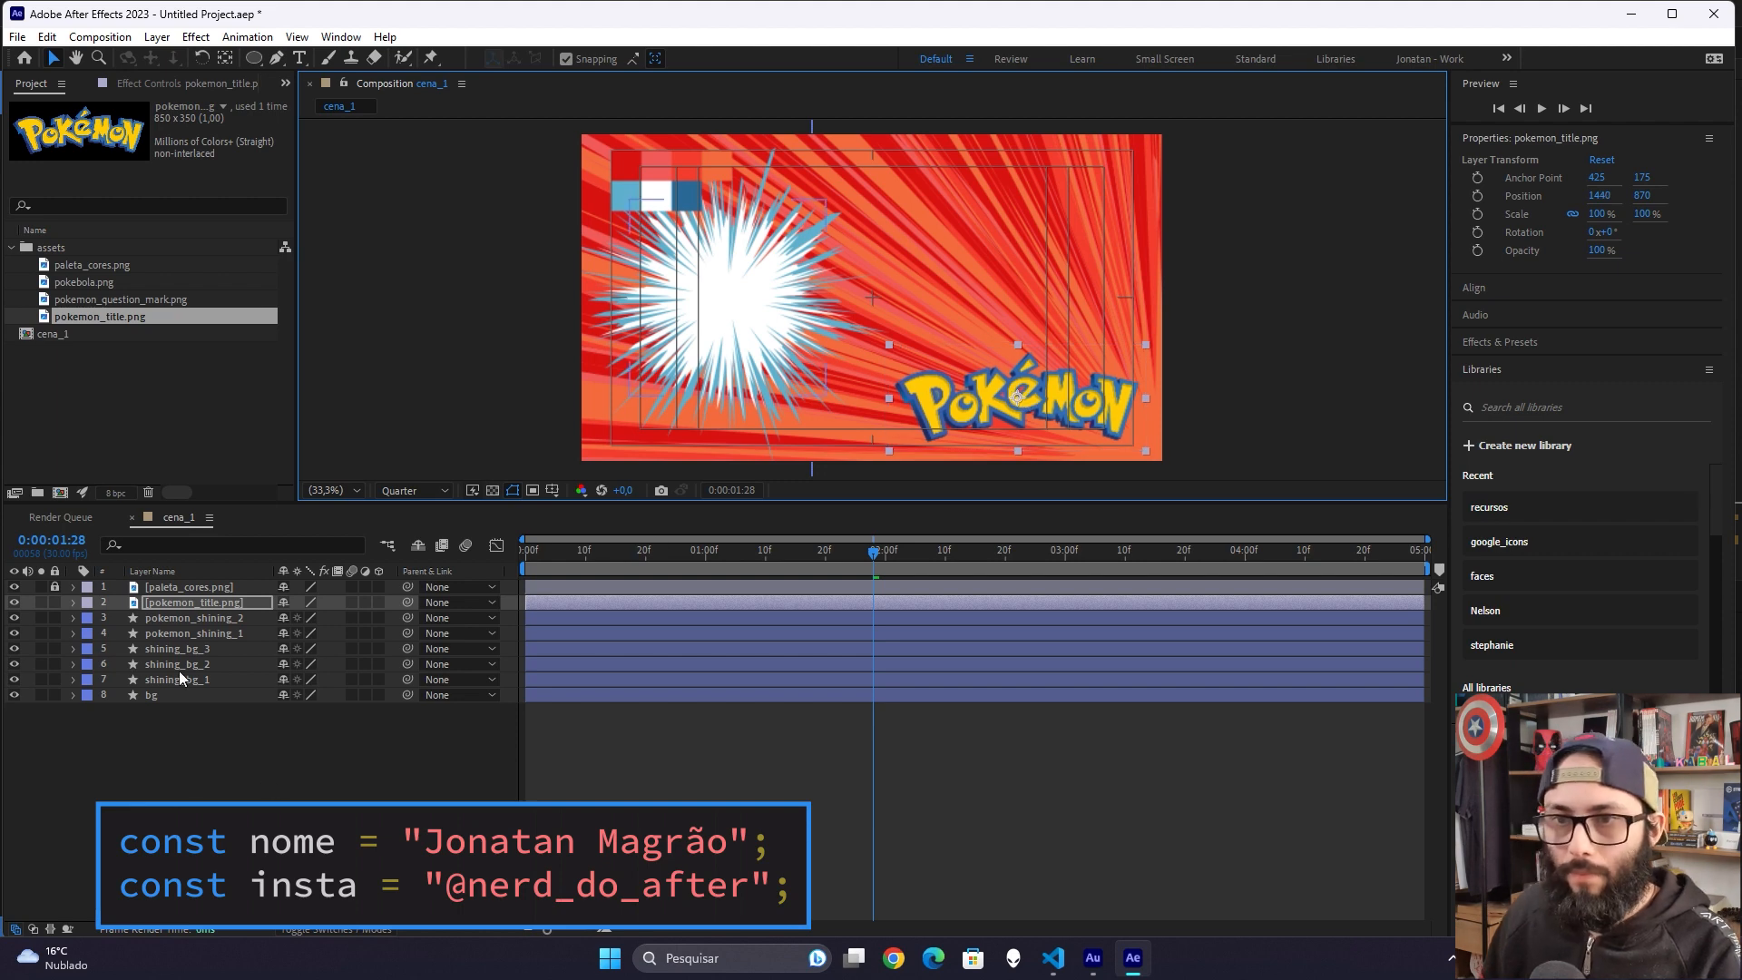
pyautogui.click(126, 388)
# Step: Add pokemon_question_mark.png above the title layer and place it over the Pokémon logo at about 1401, 429
pyautogui.moveTo(111, 303); pyautogui.dragTo(203, 595)
pyautogui.moveTo(877, 296); pyautogui.dragTo(1009, 266)
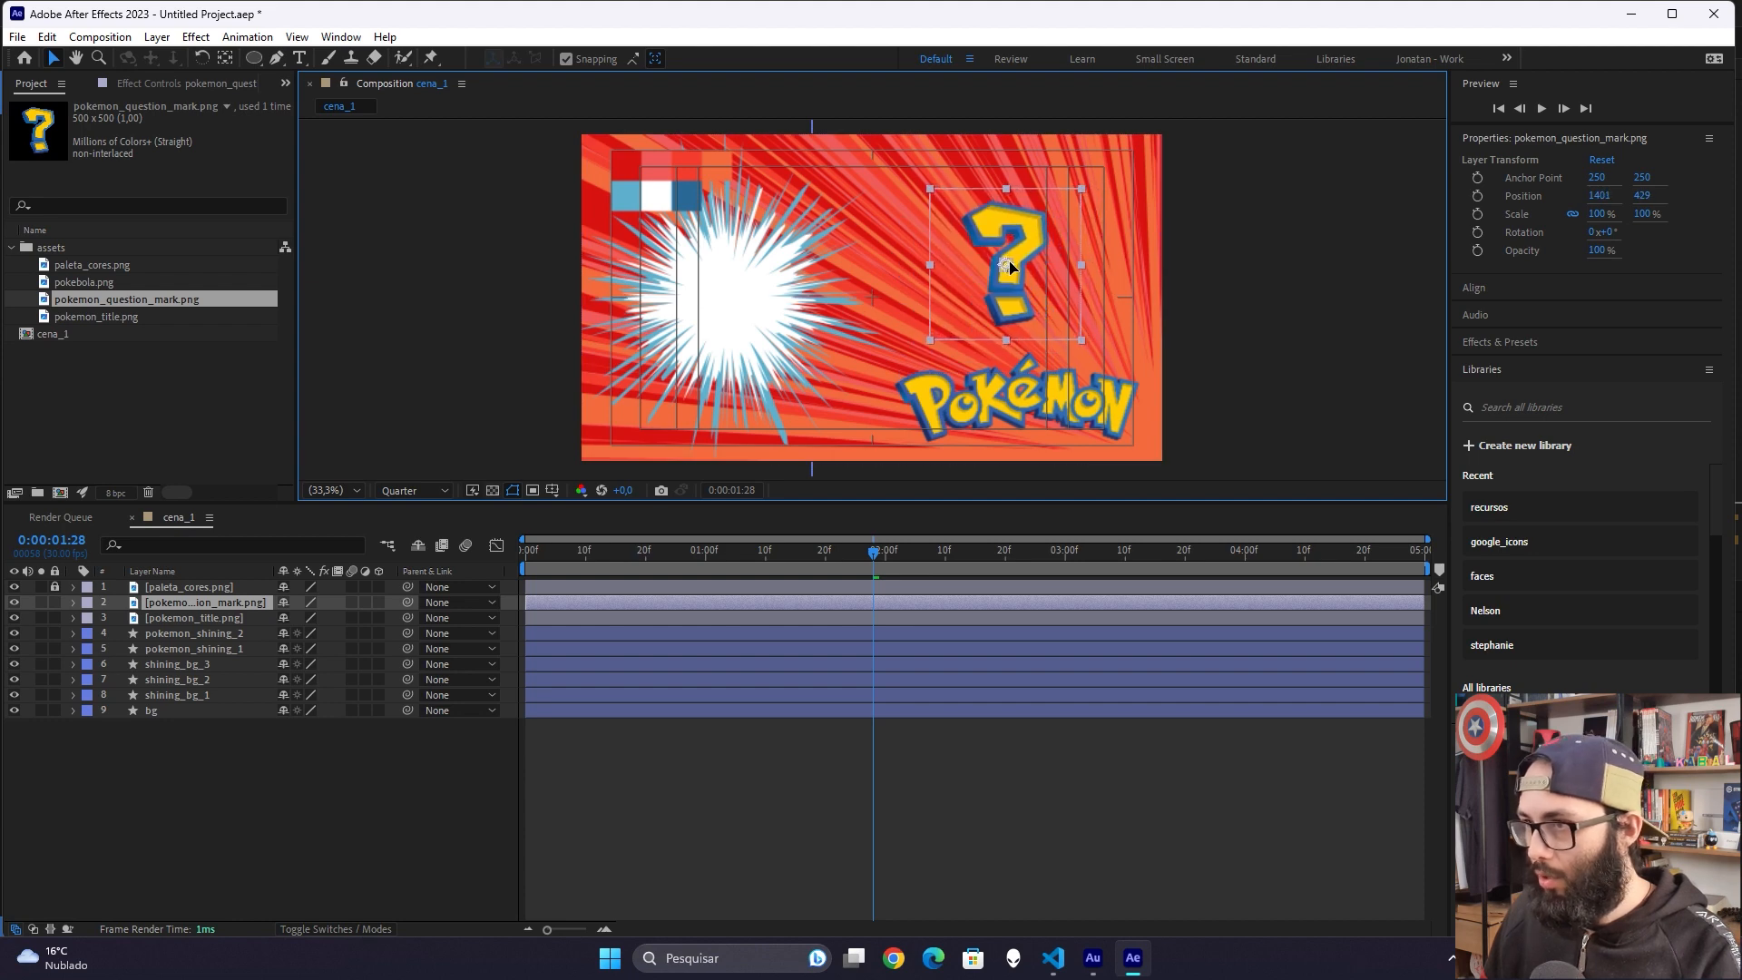
pyautogui.click(234, 863)
# Step: Trim the start of the question mark layer to 0:00:01:20
pyautogui.click(230, 603)
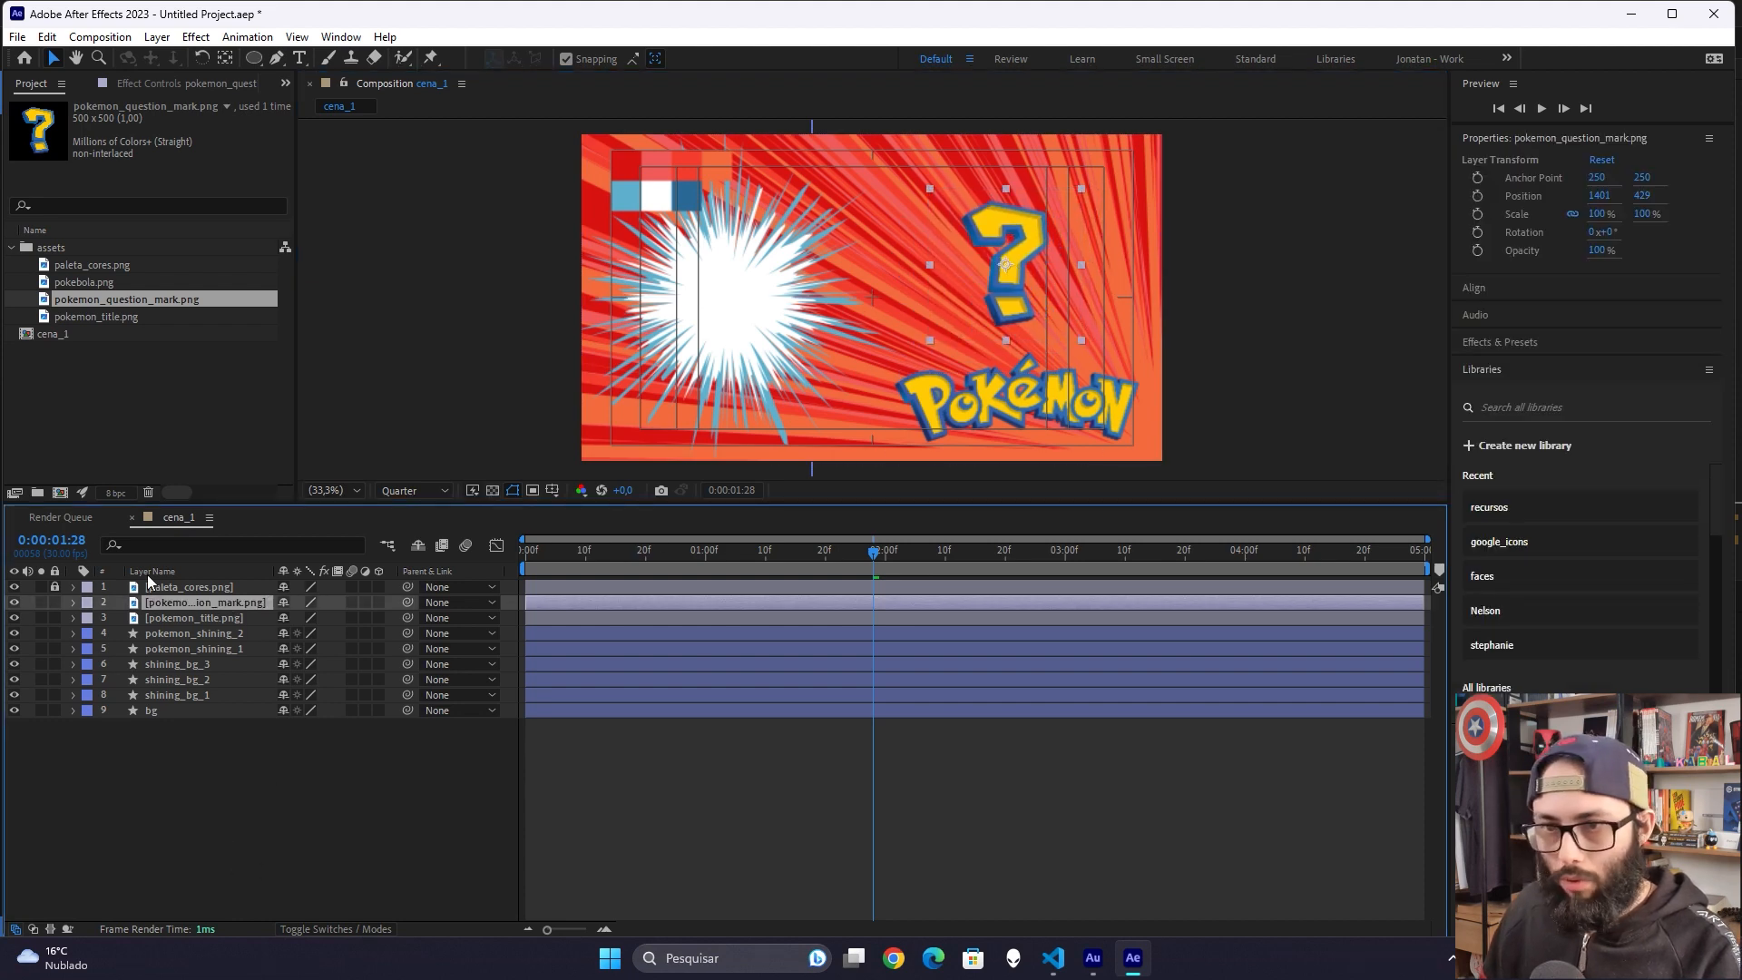
pyautogui.click(69, 543)
pyautogui.write('120')
pyautogui.press('Return')
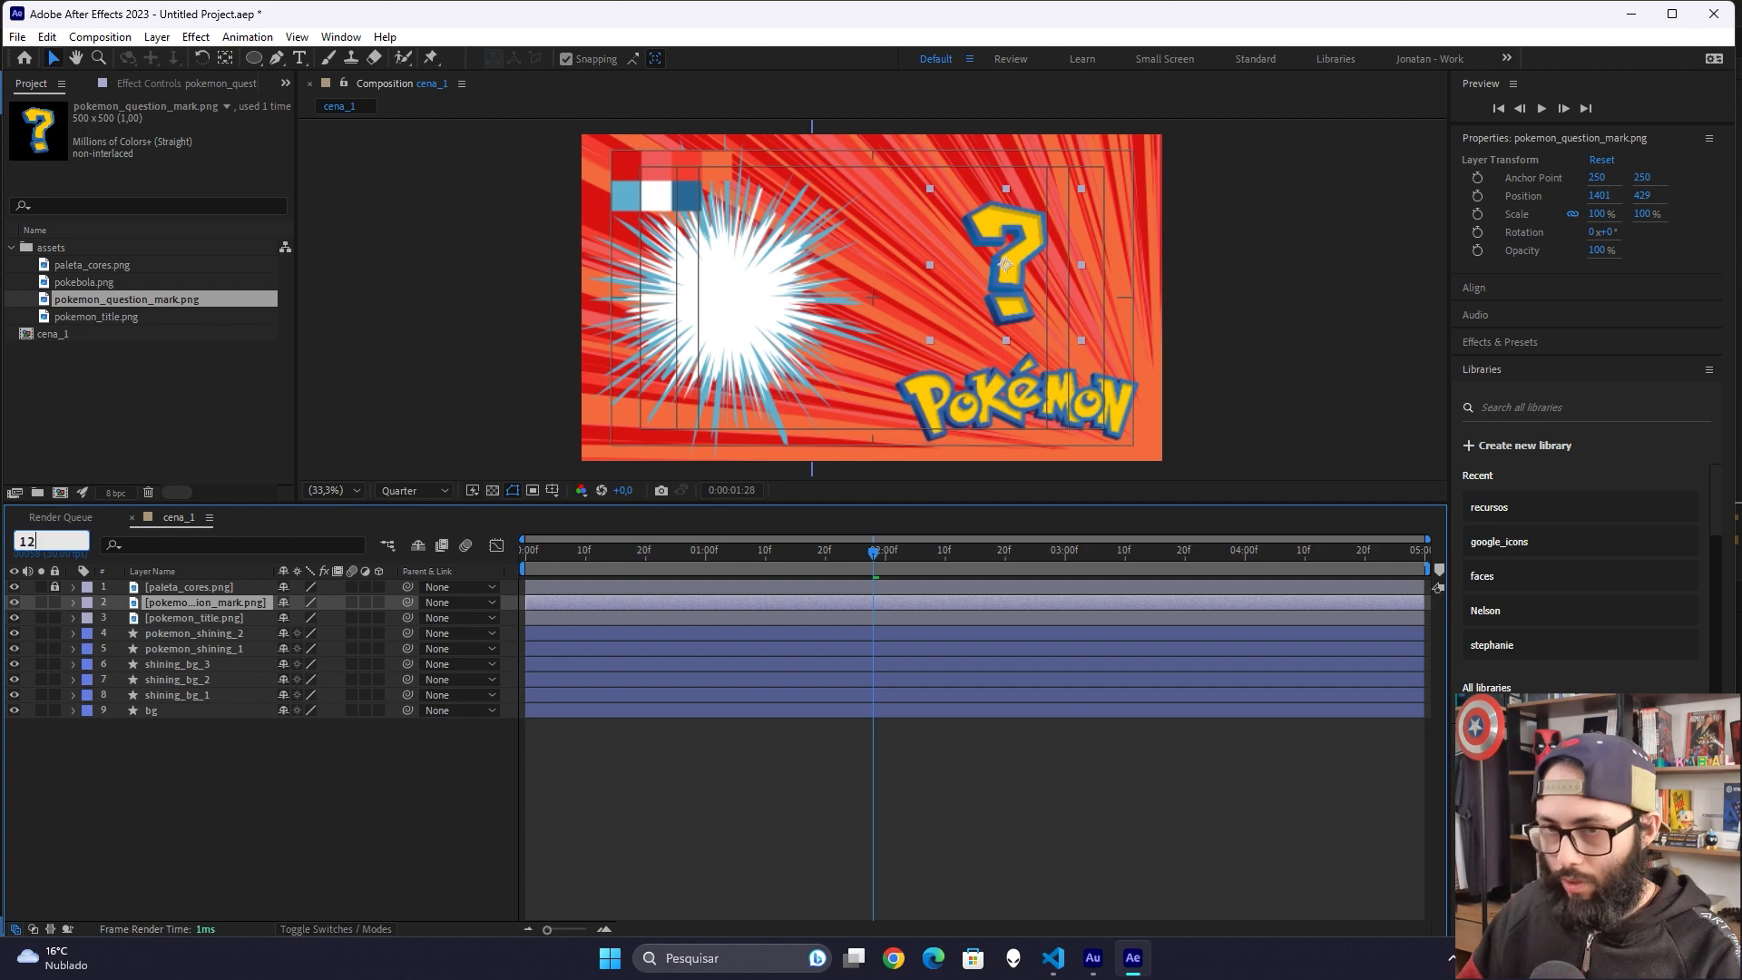
pyautogui.hotkey('alt', '[')
pyautogui.hotkey('alt', '[')
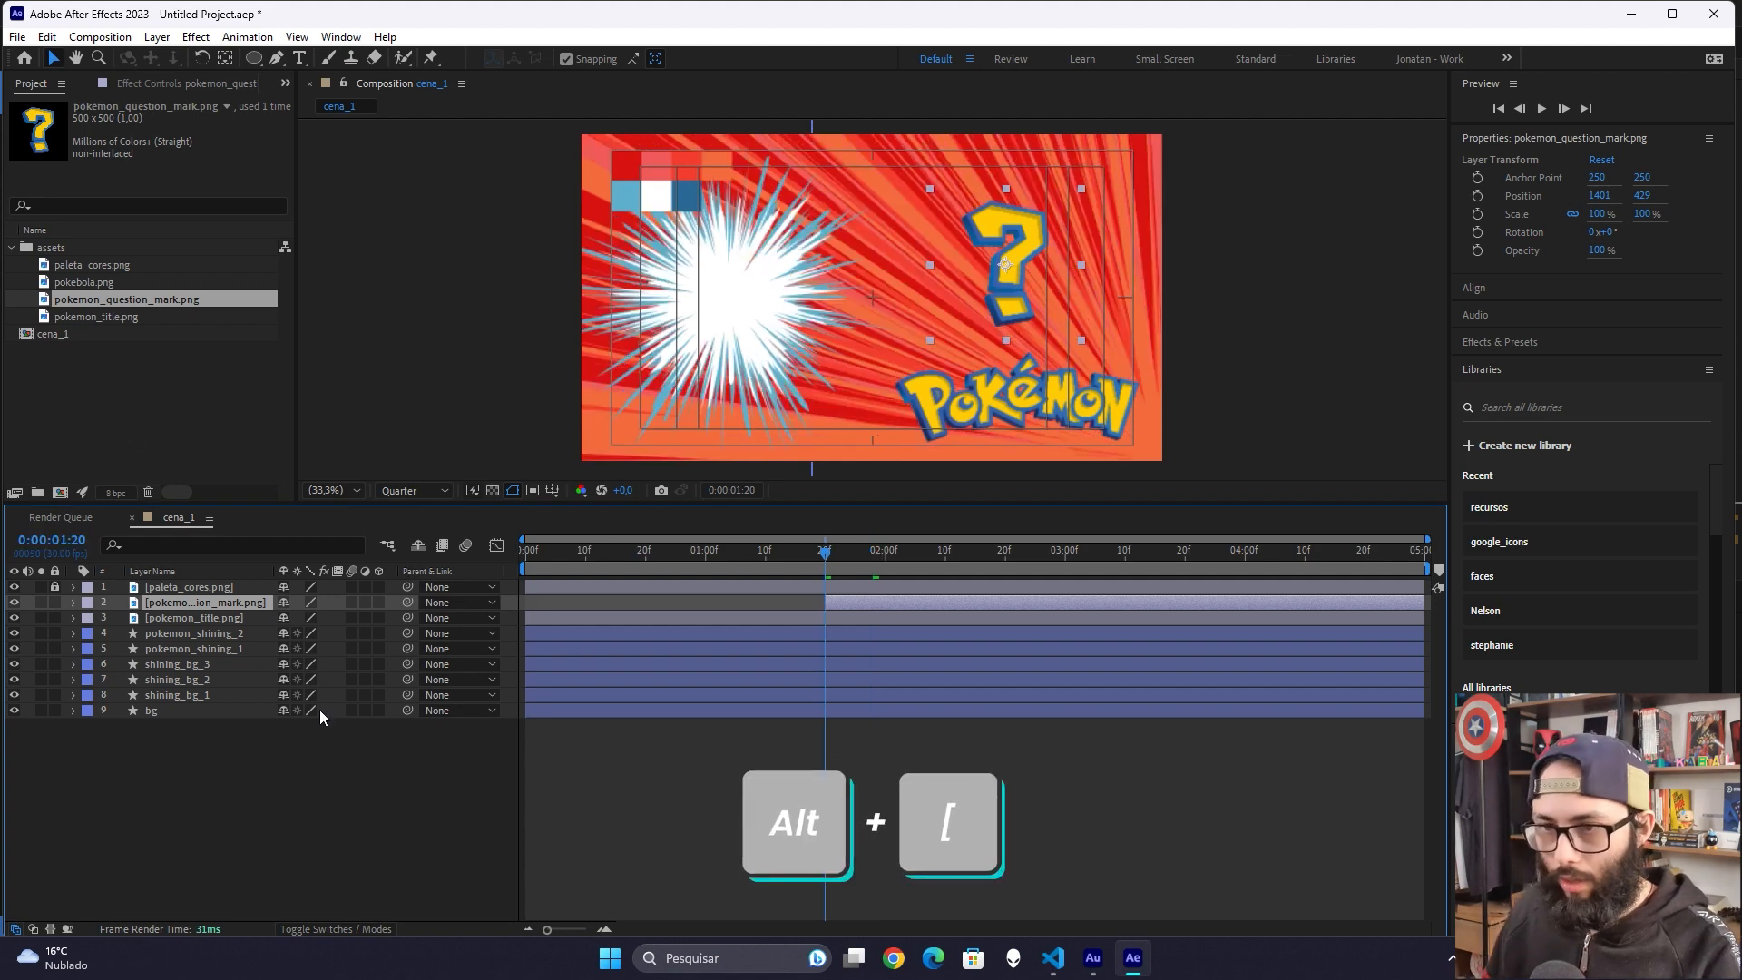
pyautogui.click(300, 753)
# Step: Set the question mark layer's scale to 0% and start keyframing it at 0:00:01:20
pyautogui.click(248, 602)
pyautogui.press('s')
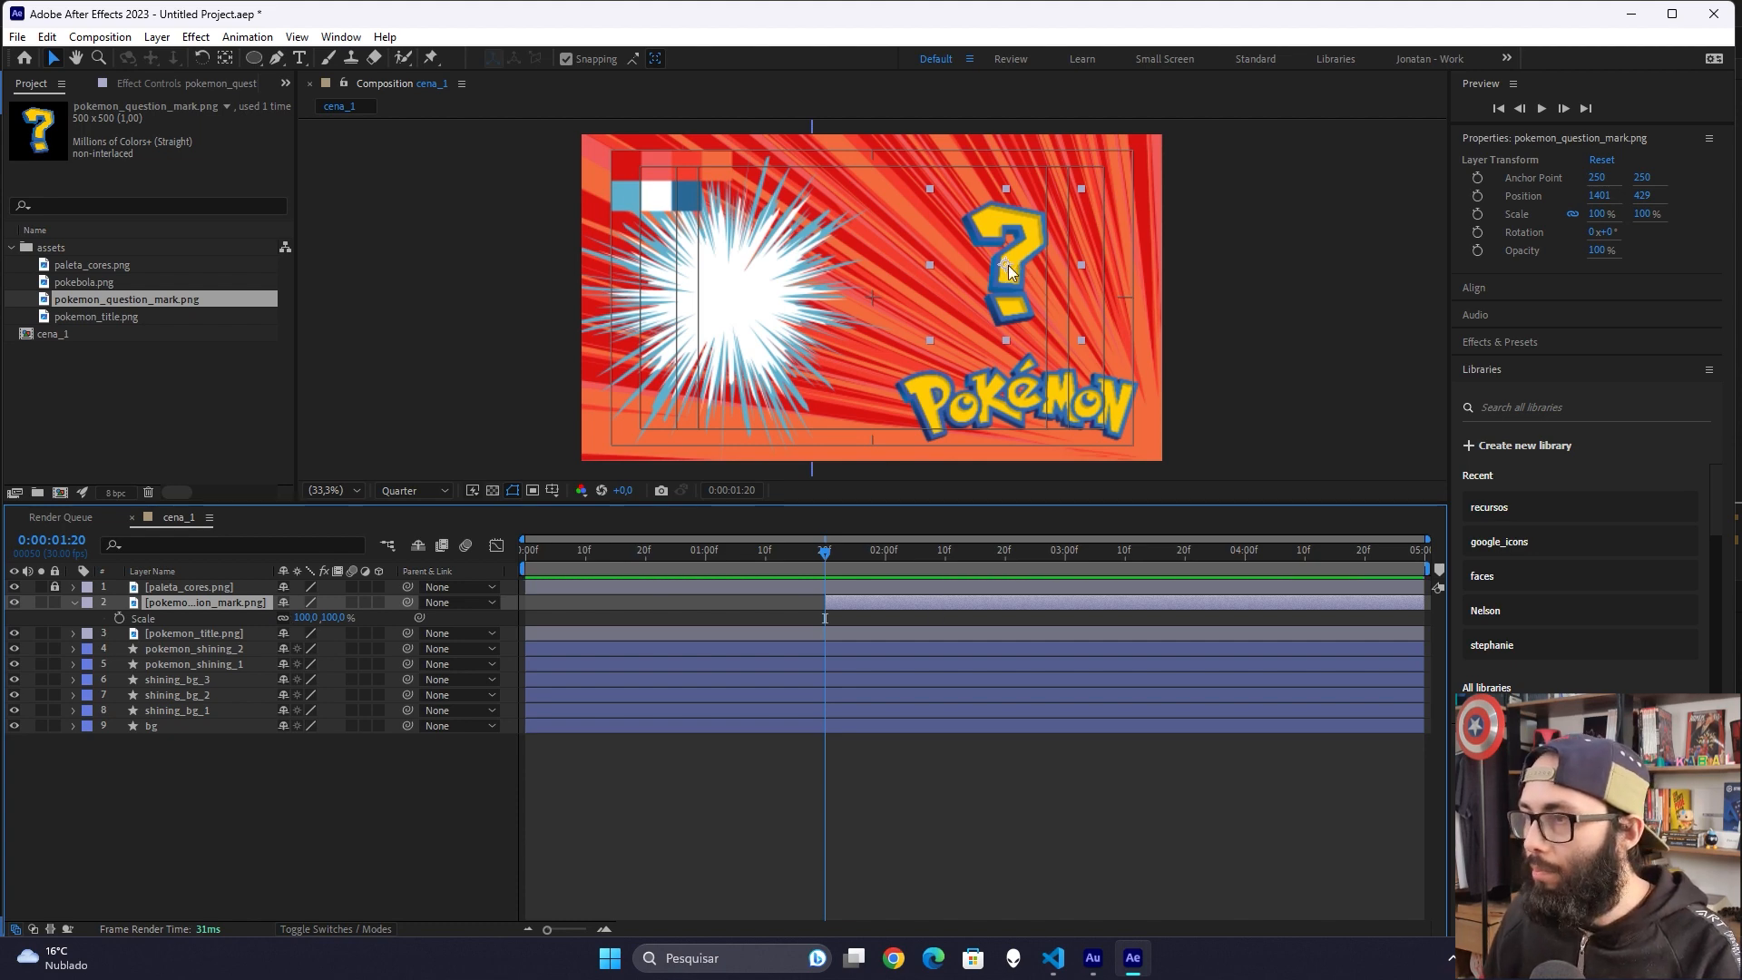
pyautogui.click(310, 617)
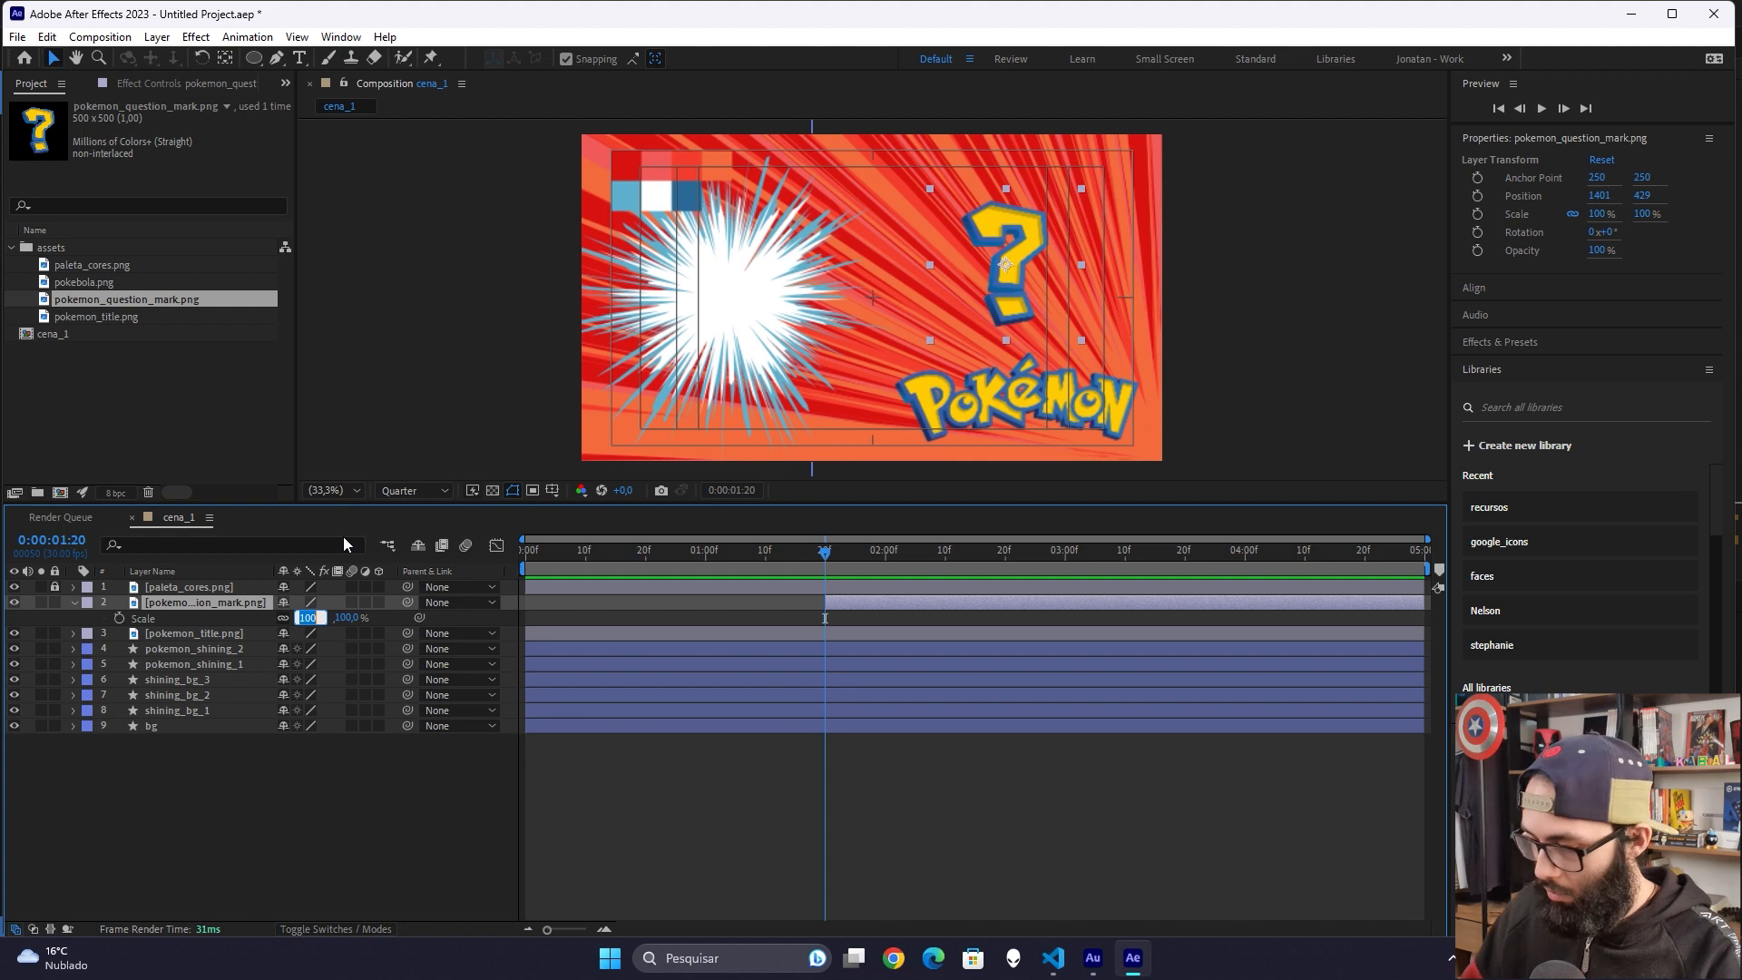
pyautogui.write('0')
pyautogui.press('Return')
pyautogui.click(247, 852)
pyautogui.click(118, 618)
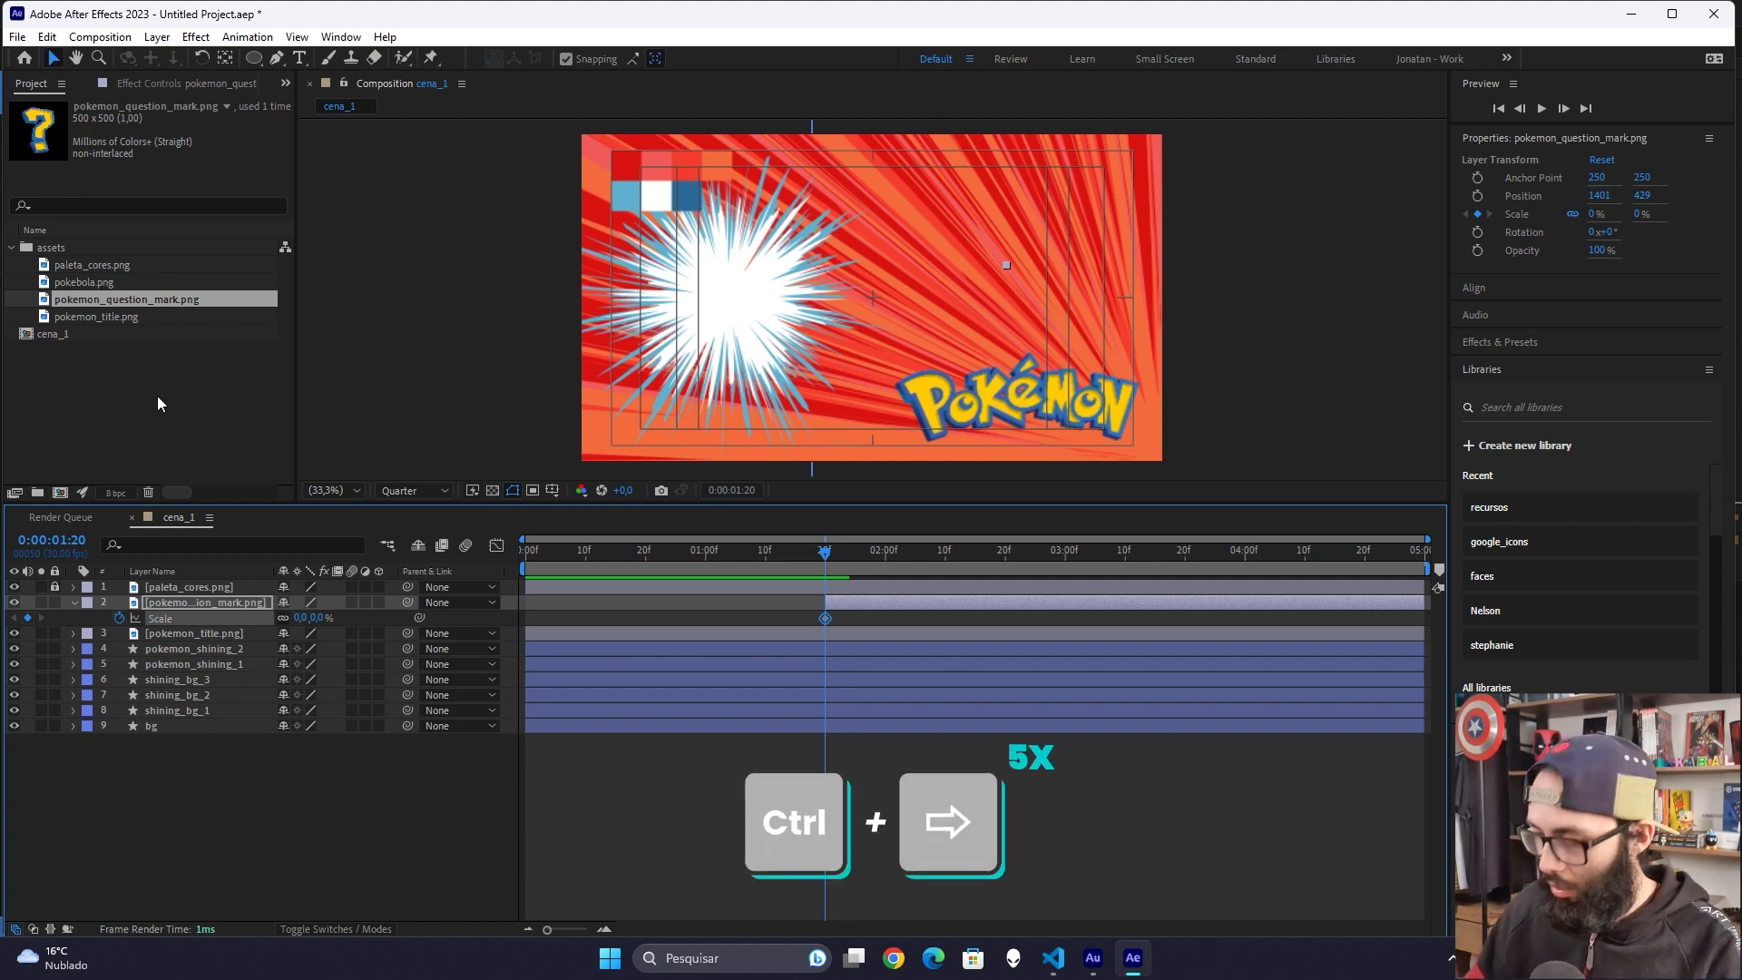
# Step: Move five frames ahead to 0:00:01:25 and keyframe the question mark's scale at 125%
pyautogui.hotkey('ctrl', 'Right')
pyautogui.hotkey('ctrl', 'Right')
pyautogui.hotkey('ctrl', 'Right')
pyautogui.hotkey('ctrl', 'Right')
pyautogui.hotkey('ctrl', 'Right')
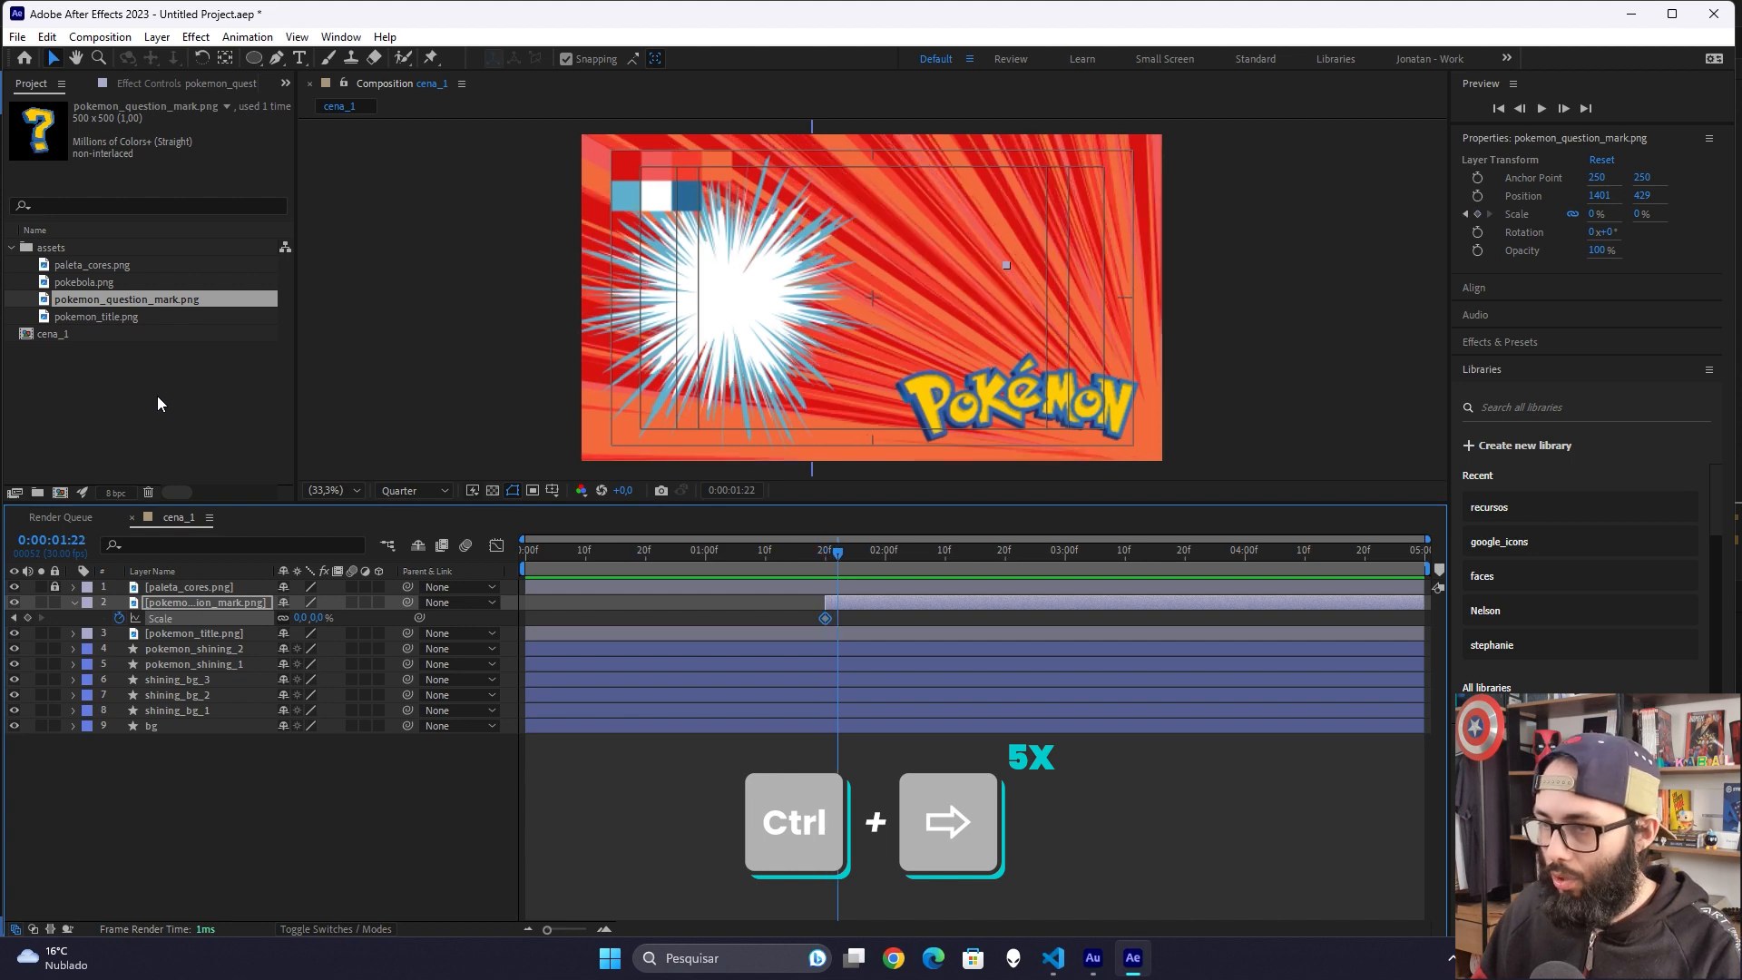
pyautogui.click(302, 618)
pyautogui.write('125')
pyautogui.press('Return')
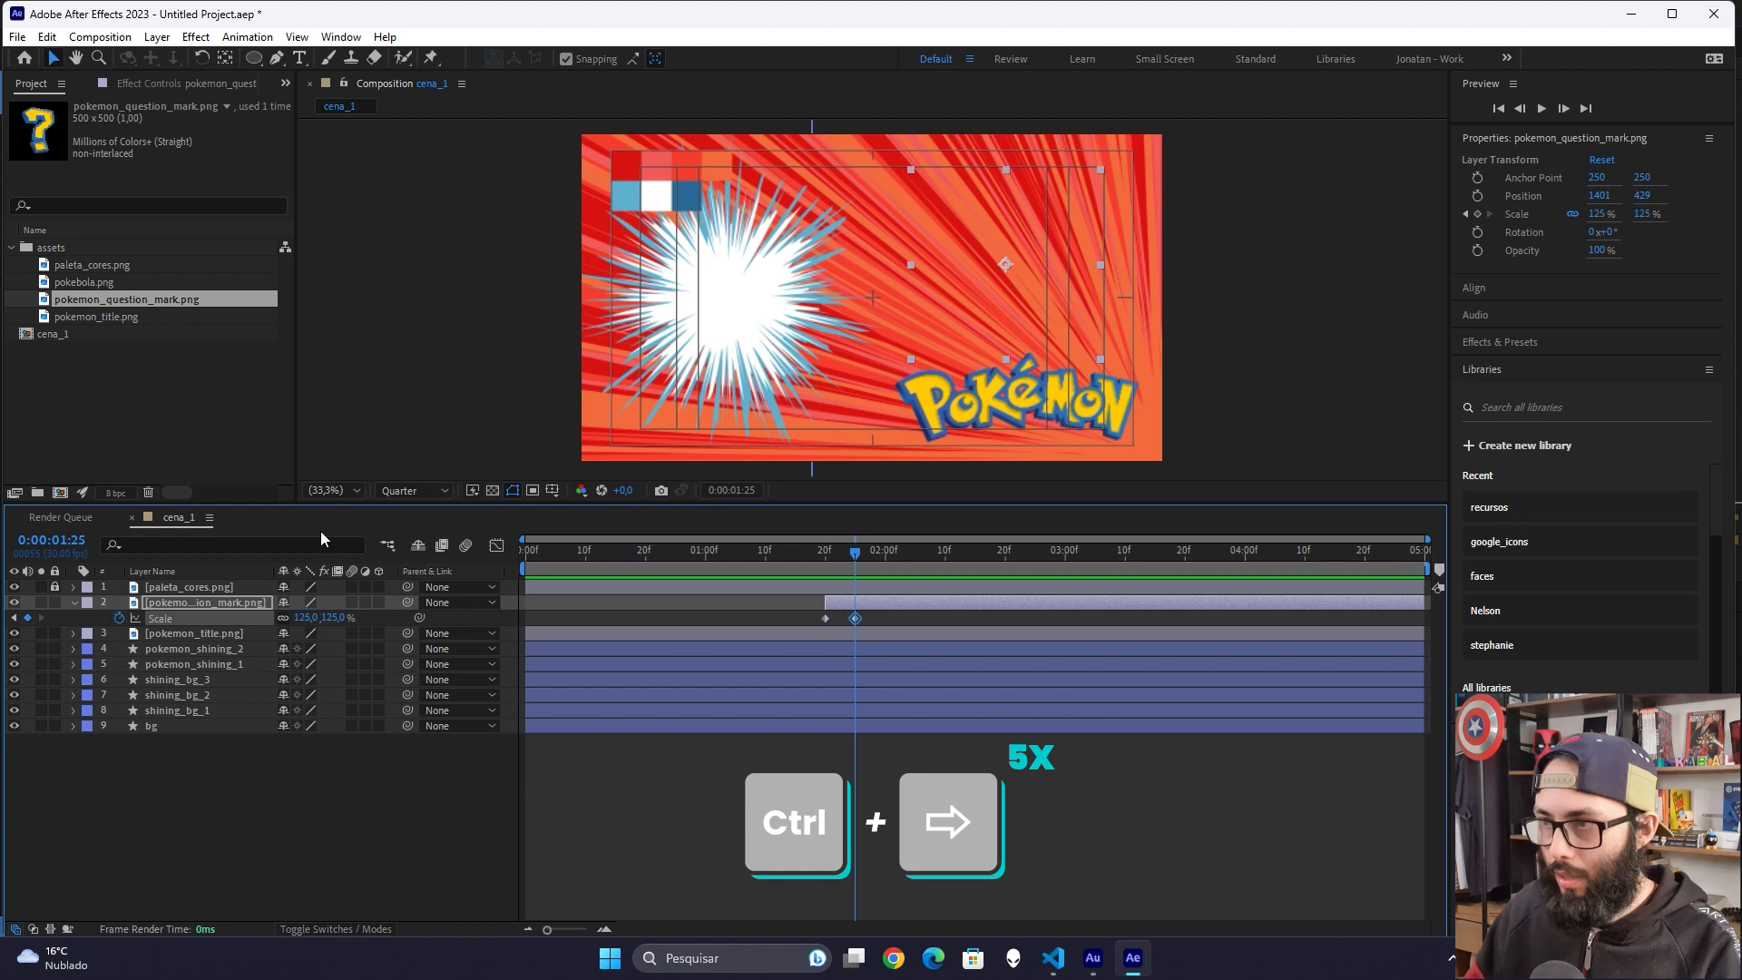
# Step: Move five frames ahead to 0:00:02:00 and keyframe the question mark's scale at 90%
pyautogui.hotkey('ctrl', 'Right')
pyautogui.hotkey('ctrl', 'Right')
pyautogui.hotkey('ctrl', 'Right')
pyautogui.hotkey('ctrl', 'Right')
pyautogui.hotkey('ctrl', 'Right')
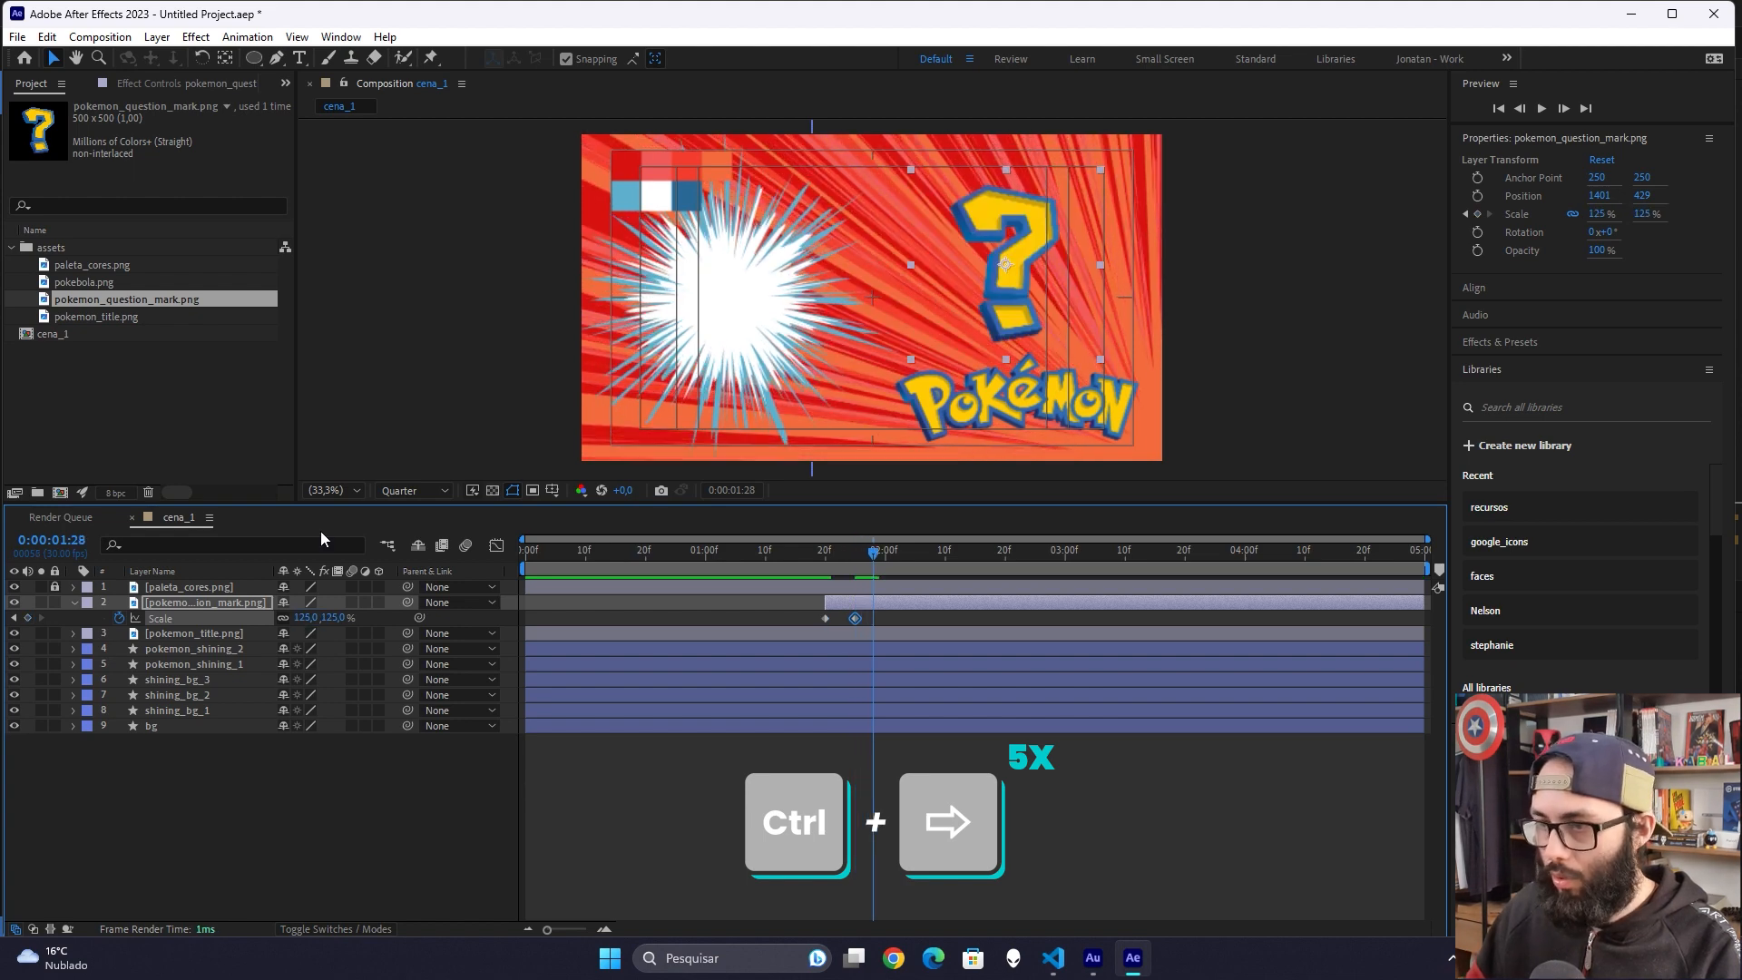
pyautogui.click(308, 617)
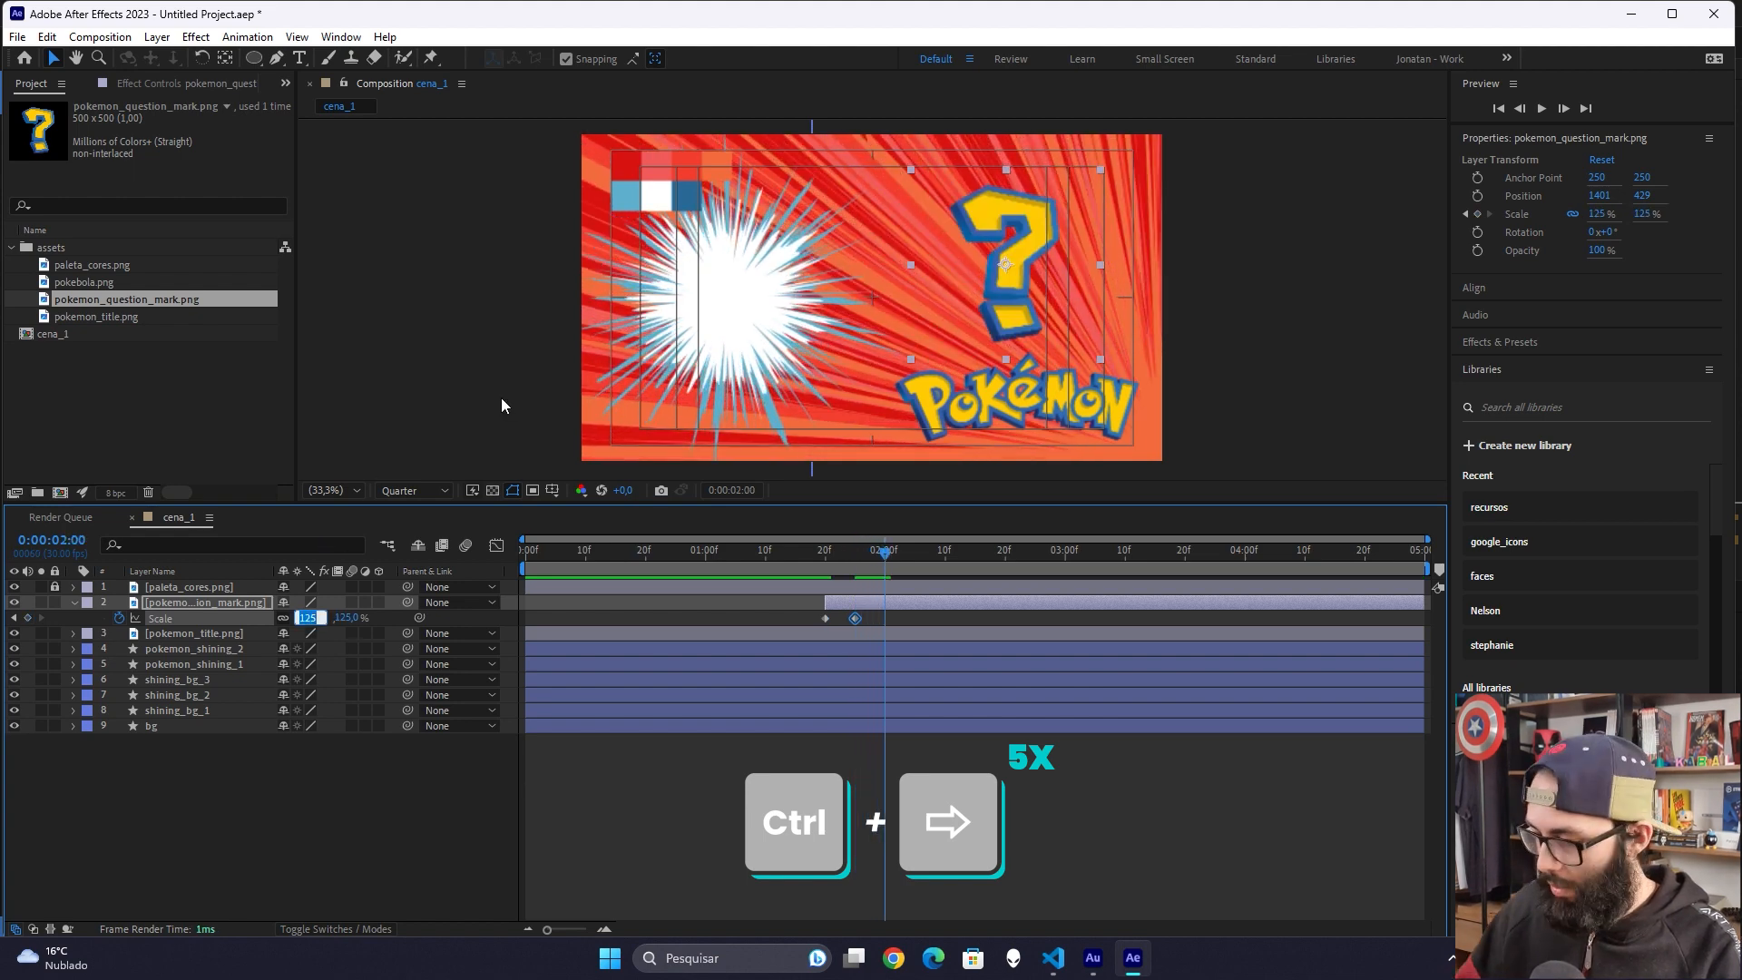
pyautogui.write('90')
pyautogui.press('Return')
# Step: Move five frames ahead to 0:00:02:05 and keyframe the question mark's scale at 100%
pyautogui.hotkey('ctrl', 'Right')
pyautogui.hotkey('ctrl', 'Right')
pyautogui.hotkey('ctrl', 'Right')
pyautogui.hotkey('ctrl', 'Right')
pyautogui.hotkey('ctrl', 'Right')
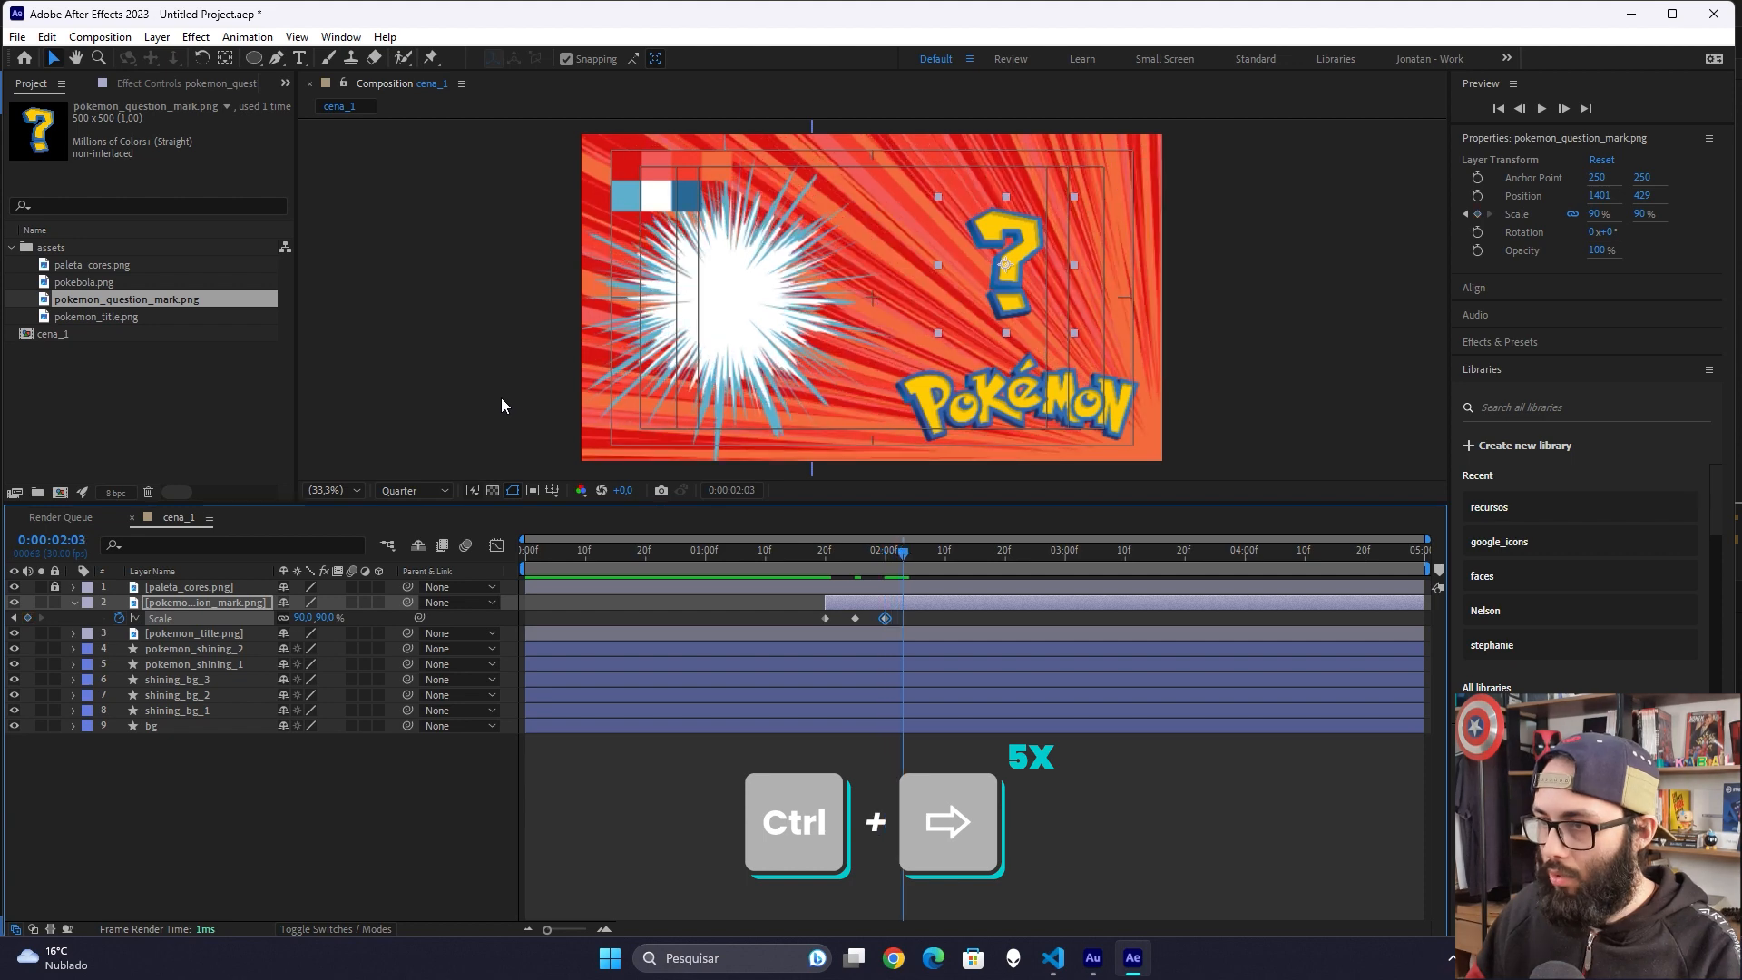
pyautogui.click(302, 617)
pyautogui.write('100')
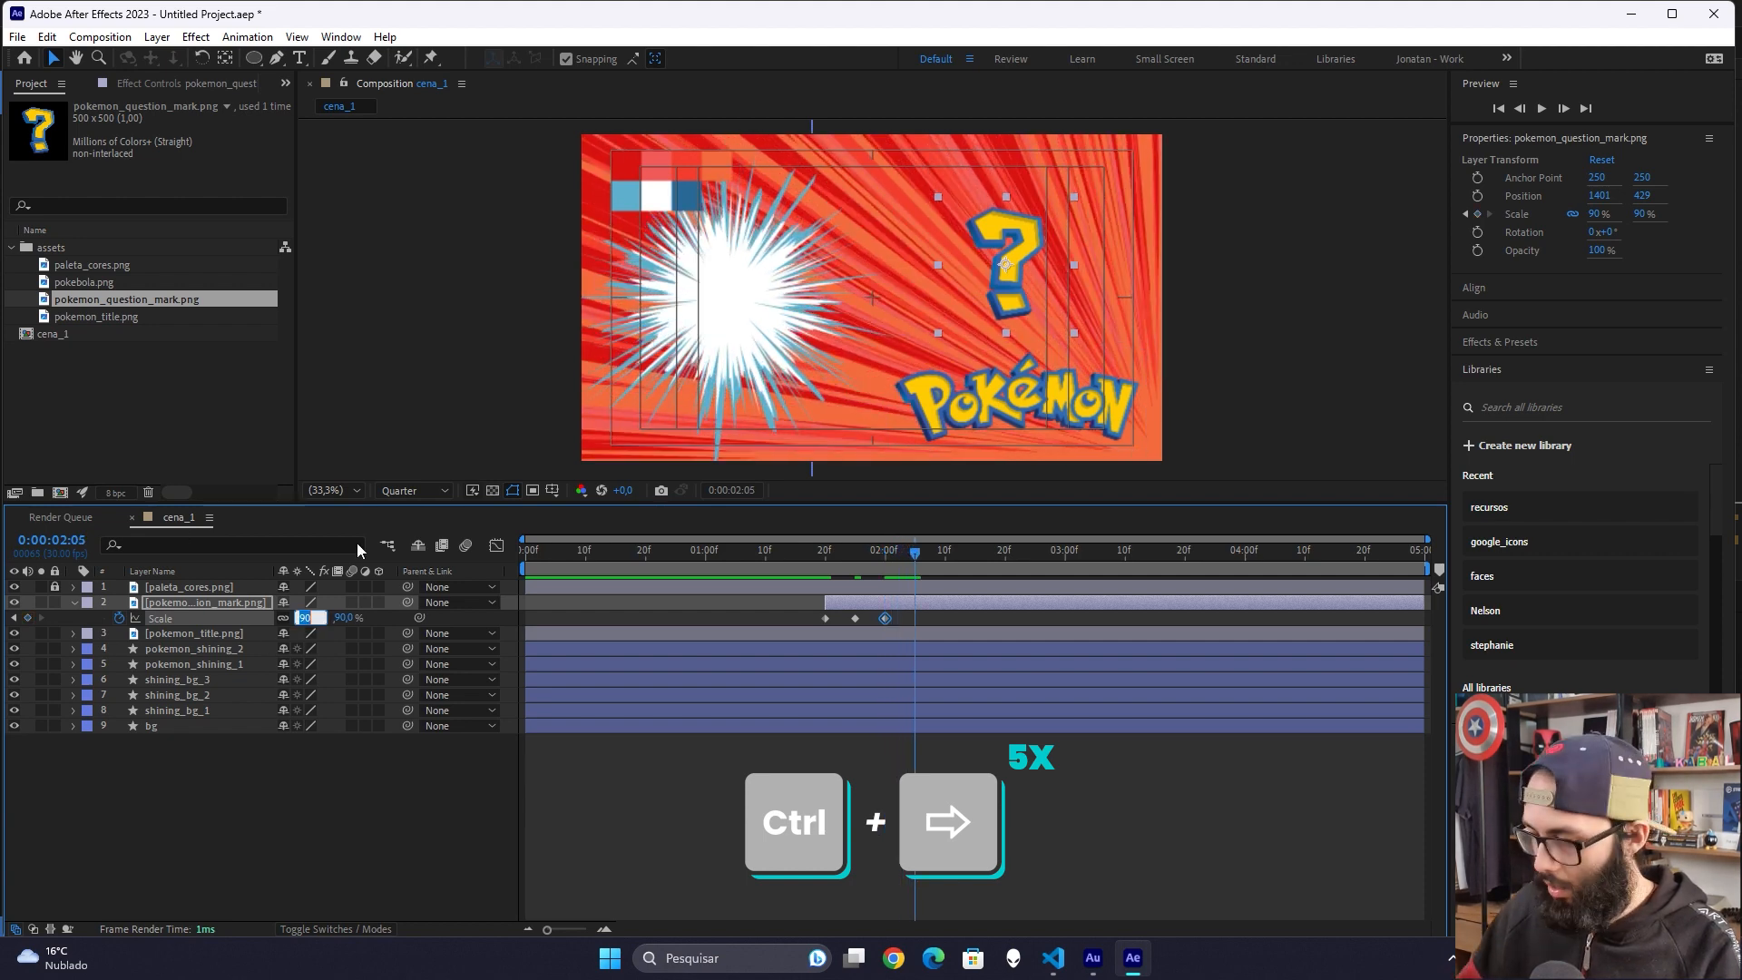
pyautogui.press('Return')
# Step: Preview the question mark's pop-in from 0:00:01:20, and add a scale keyframe holding 100% at 0:00:03:00
pyautogui.click(824, 550)
pyautogui.press('space')
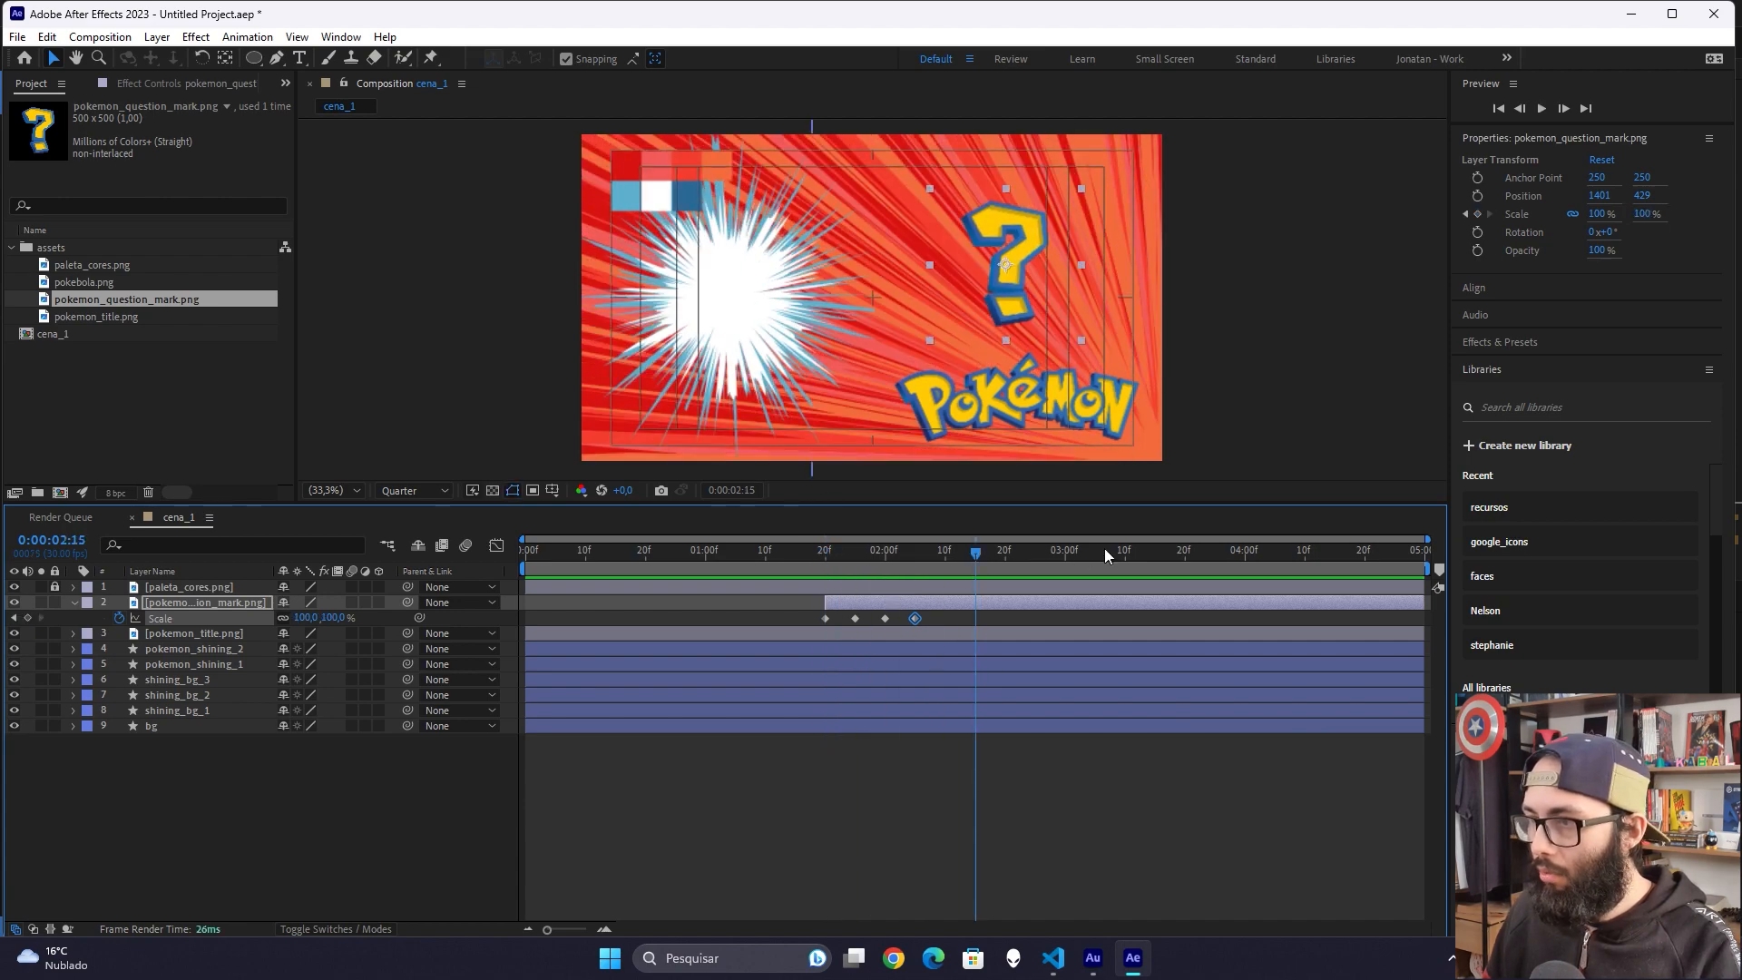
pyautogui.click(1069, 554)
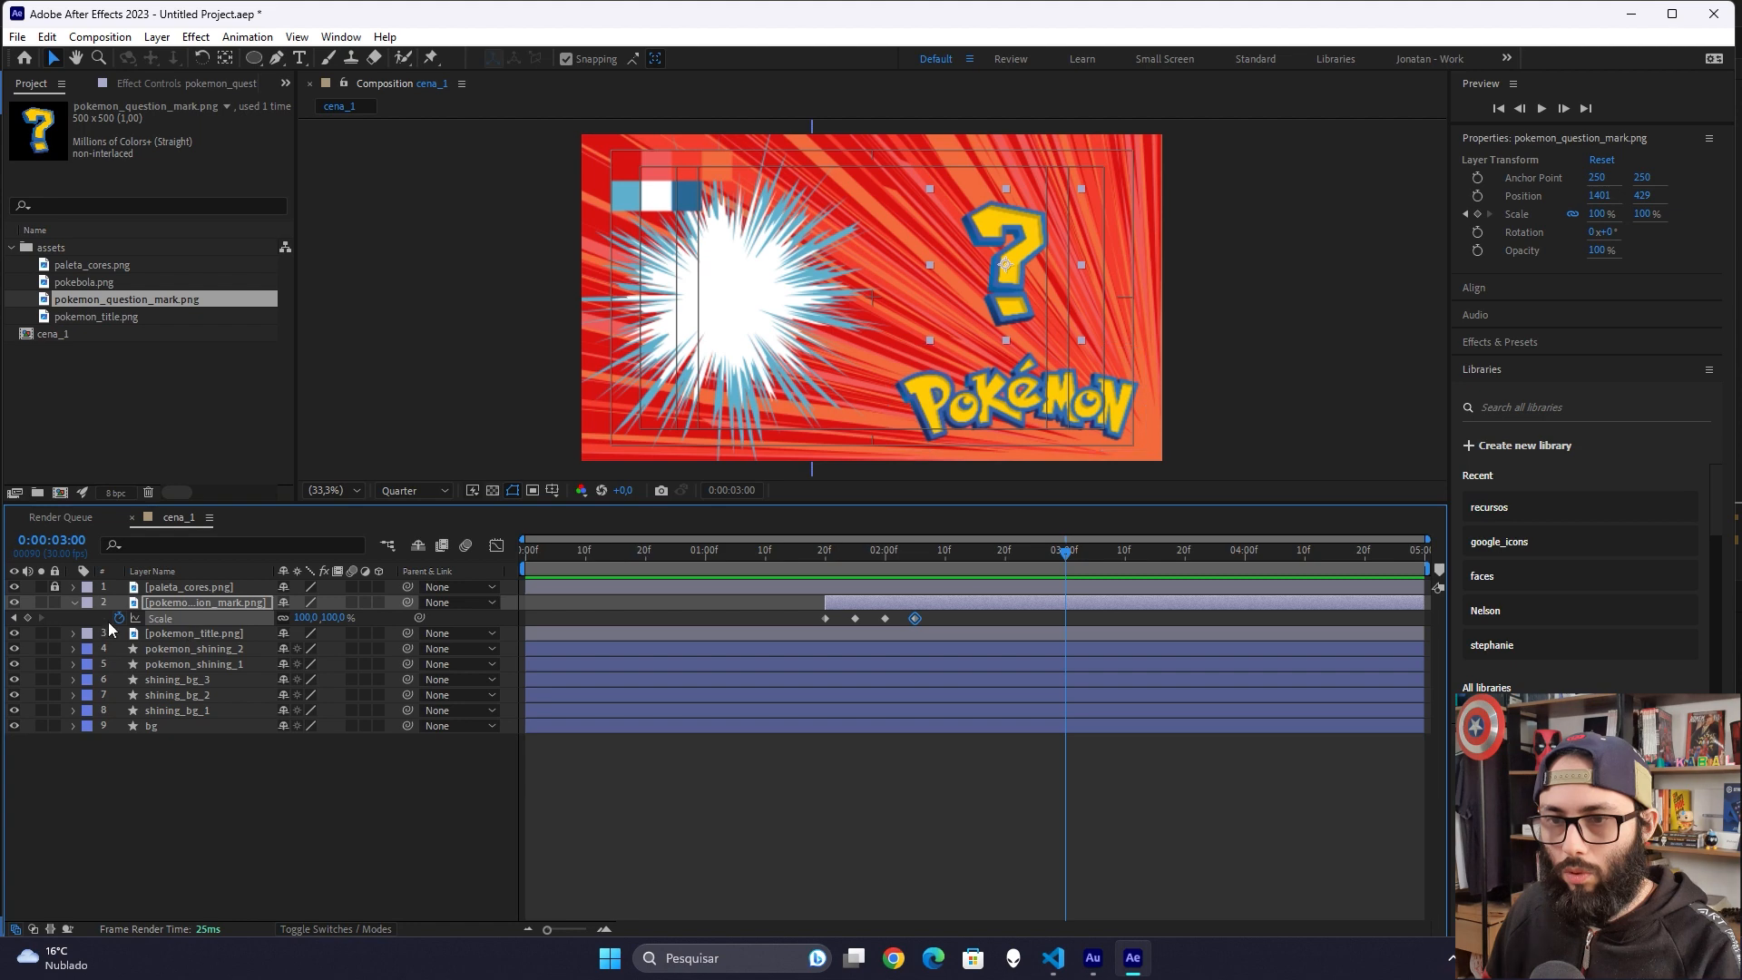
pyautogui.click(29, 618)
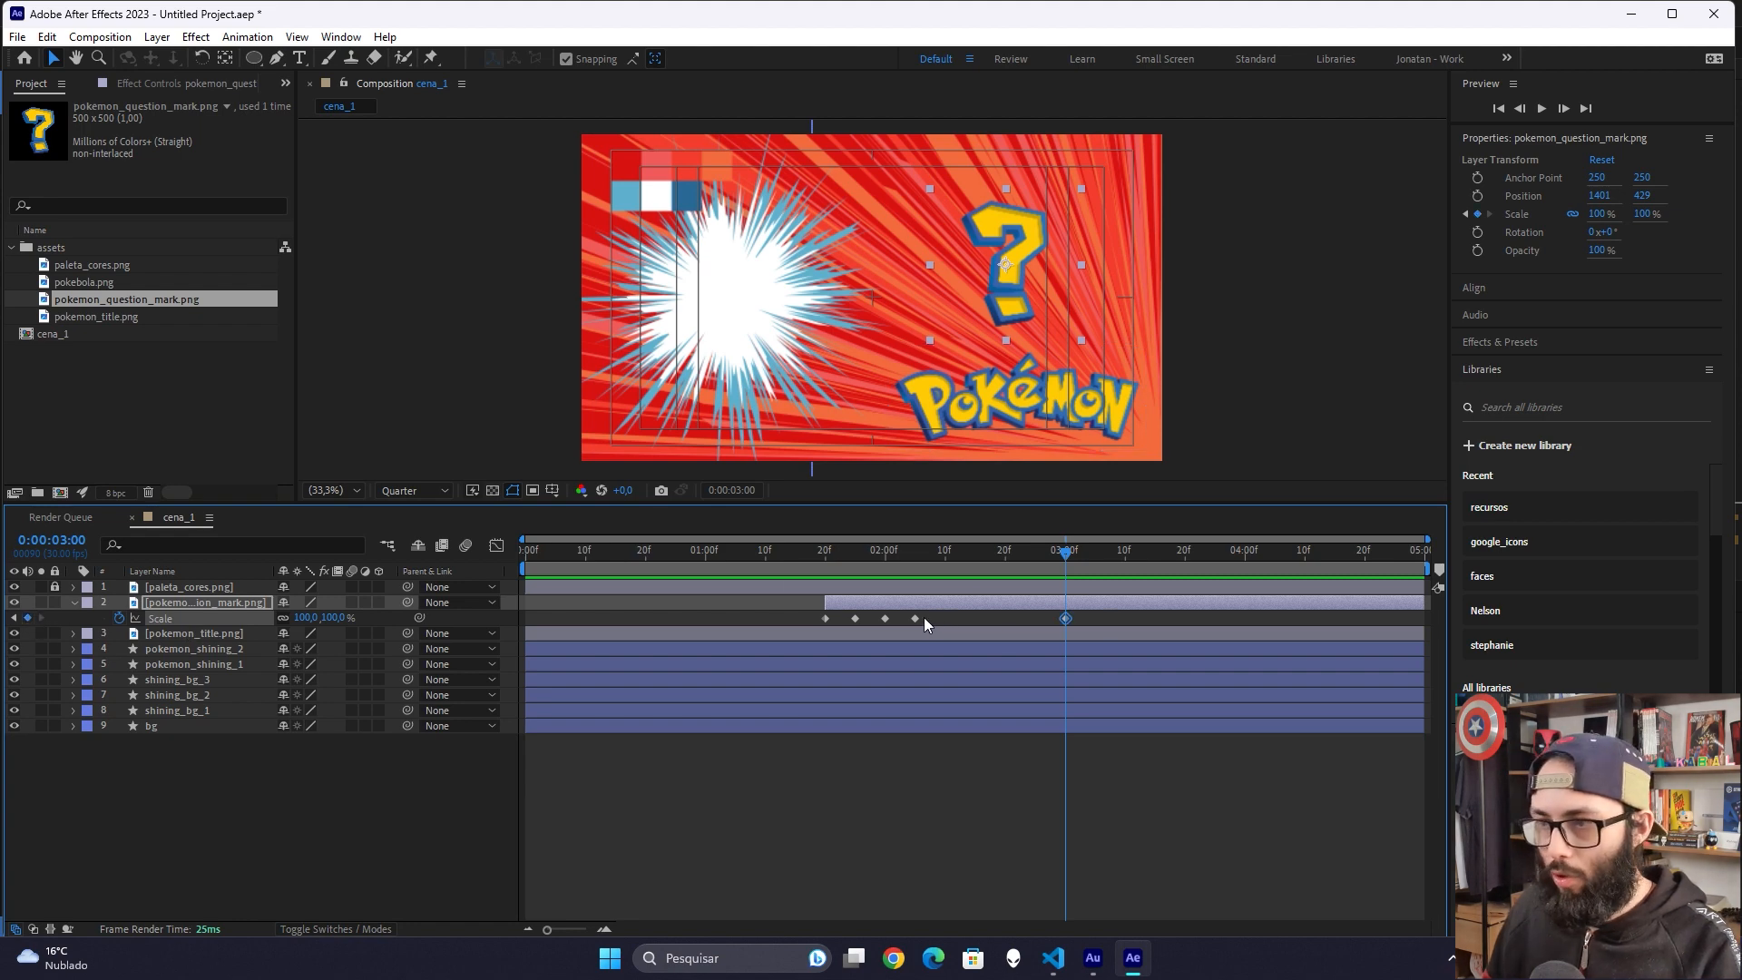
# Step: Move five frames ahead to 0:00:03:05 and keyframe the question mark's scale at 125%
pyautogui.hotkey('ctrl', 'Right')
pyautogui.hotkey('ctrl', 'Right')
pyautogui.hotkey('ctrl', 'Right')
pyautogui.hotkey('ctrl', 'Right')
pyautogui.hotkey('ctrl', 'Right')
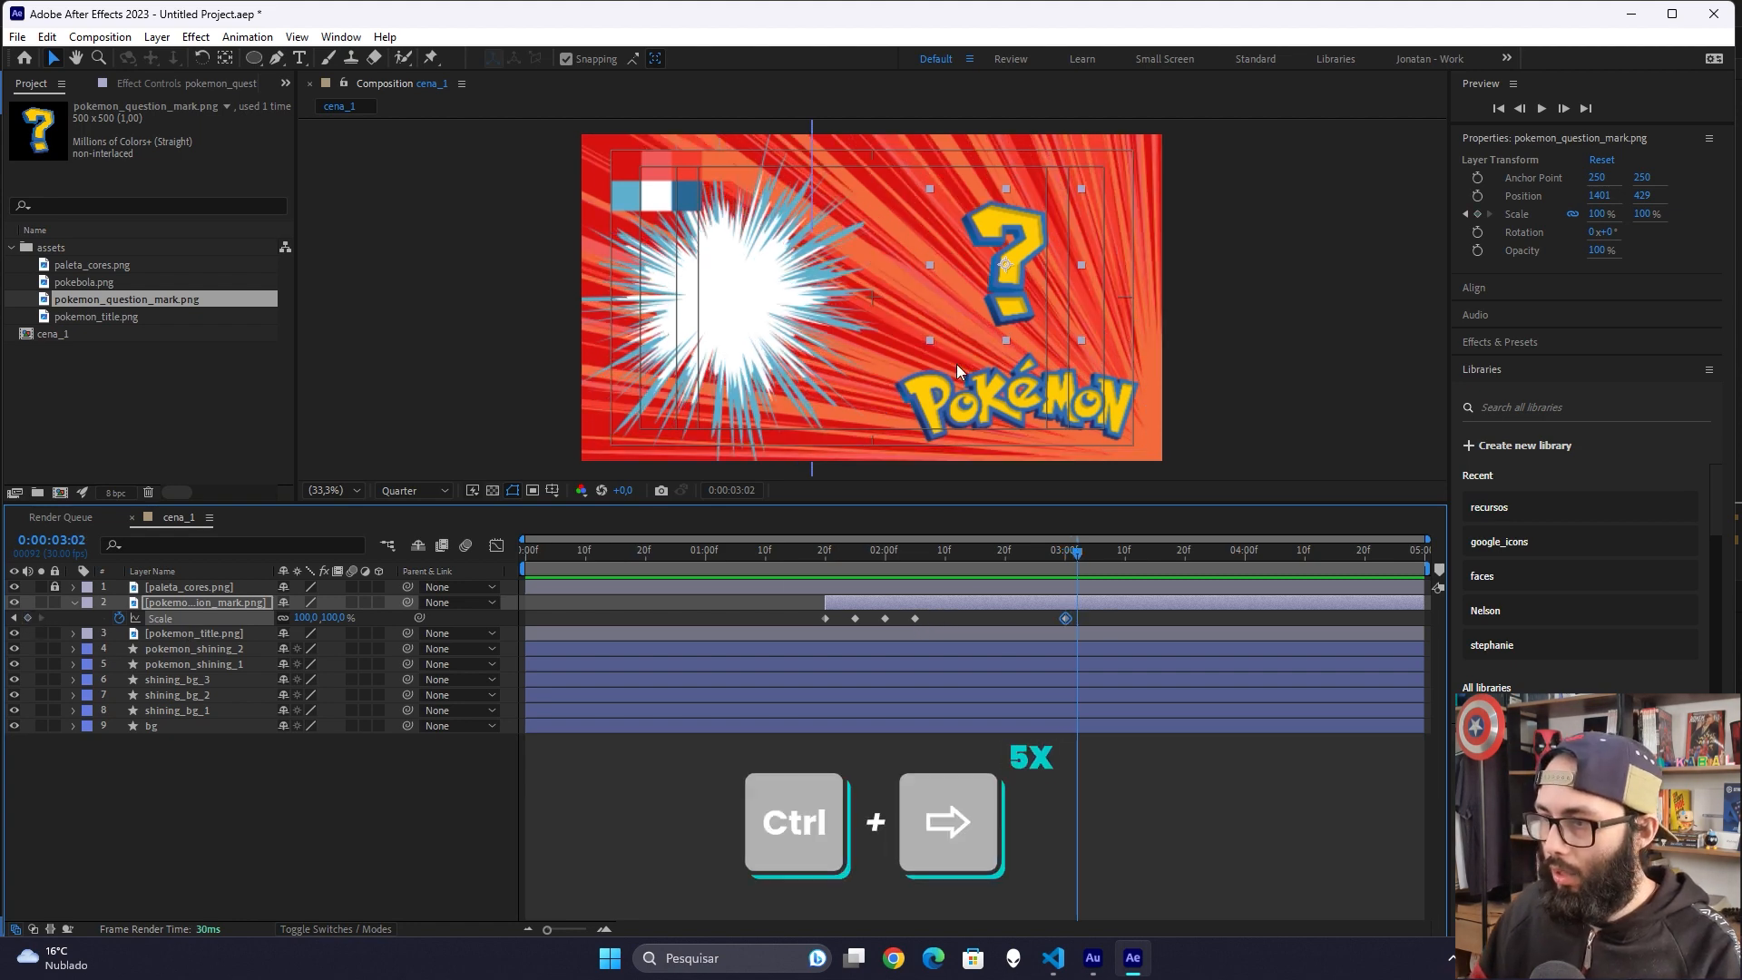
pyautogui.click(307, 618)
pyautogui.write('125')
pyautogui.press('Return')
# Step: Move three frames ahead to 0:00:03:08 and keyframe the question mark's scale at 0%
pyautogui.hotkey('ctrl', 'Right')
pyautogui.hotkey('ctrl', 'Right')
pyautogui.hotkey('ctrl', 'Right')
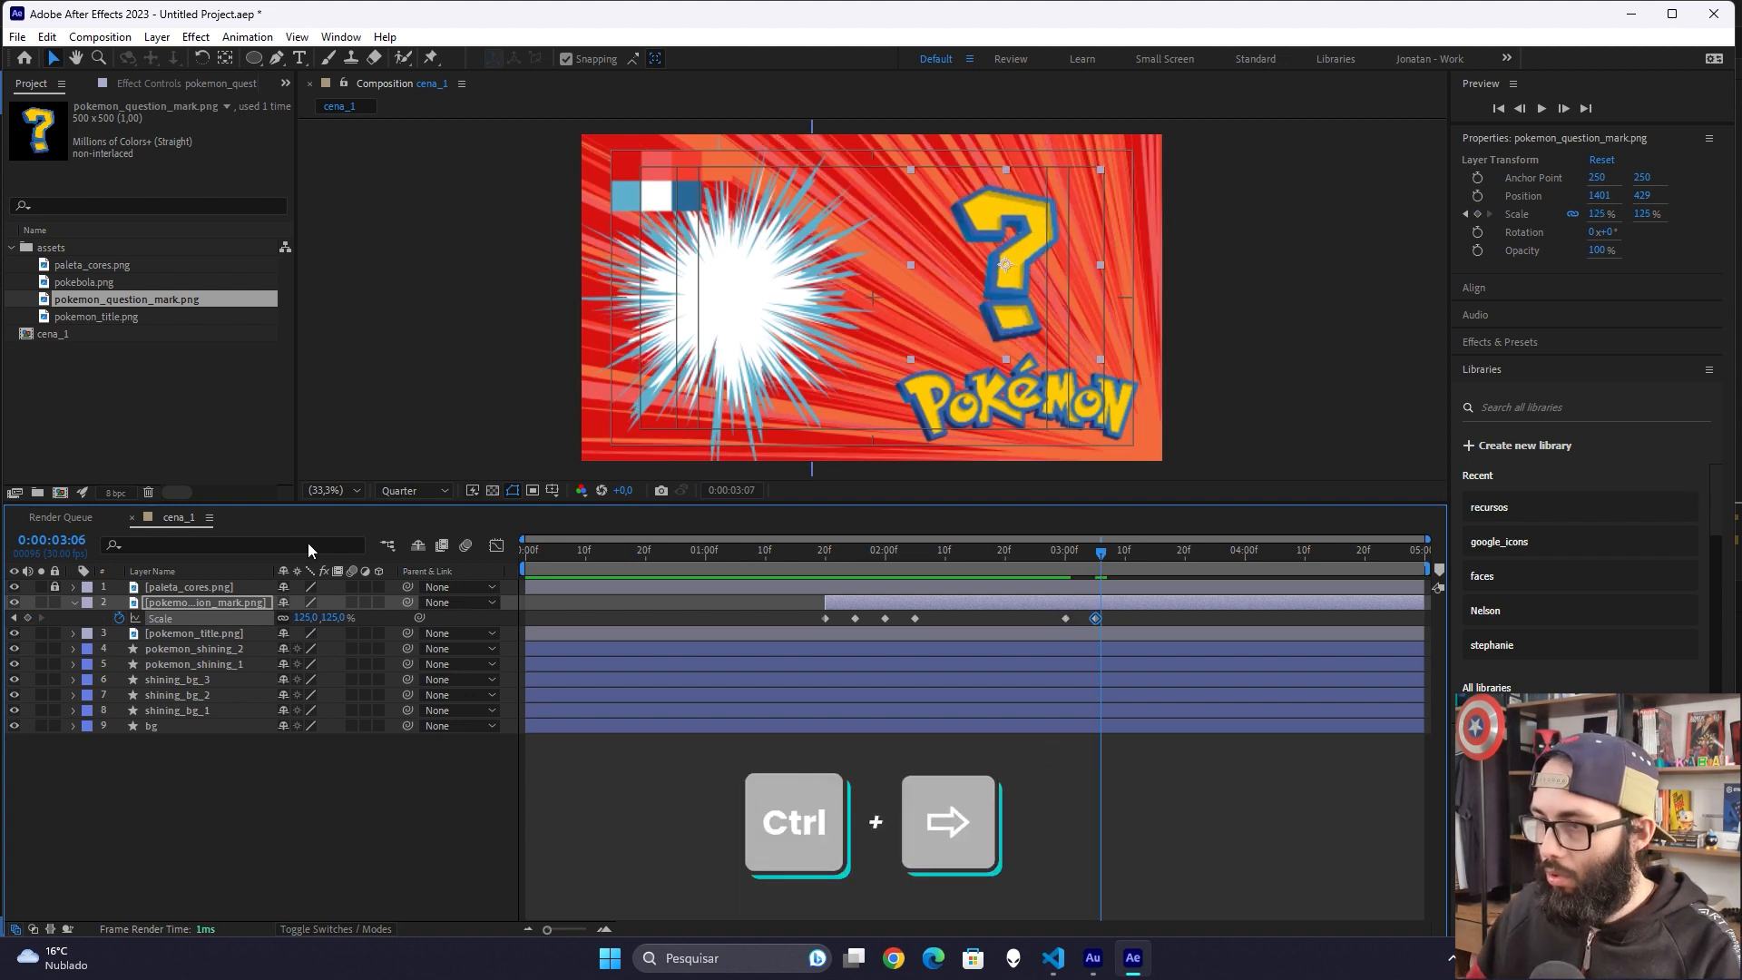
pyautogui.click(308, 618)
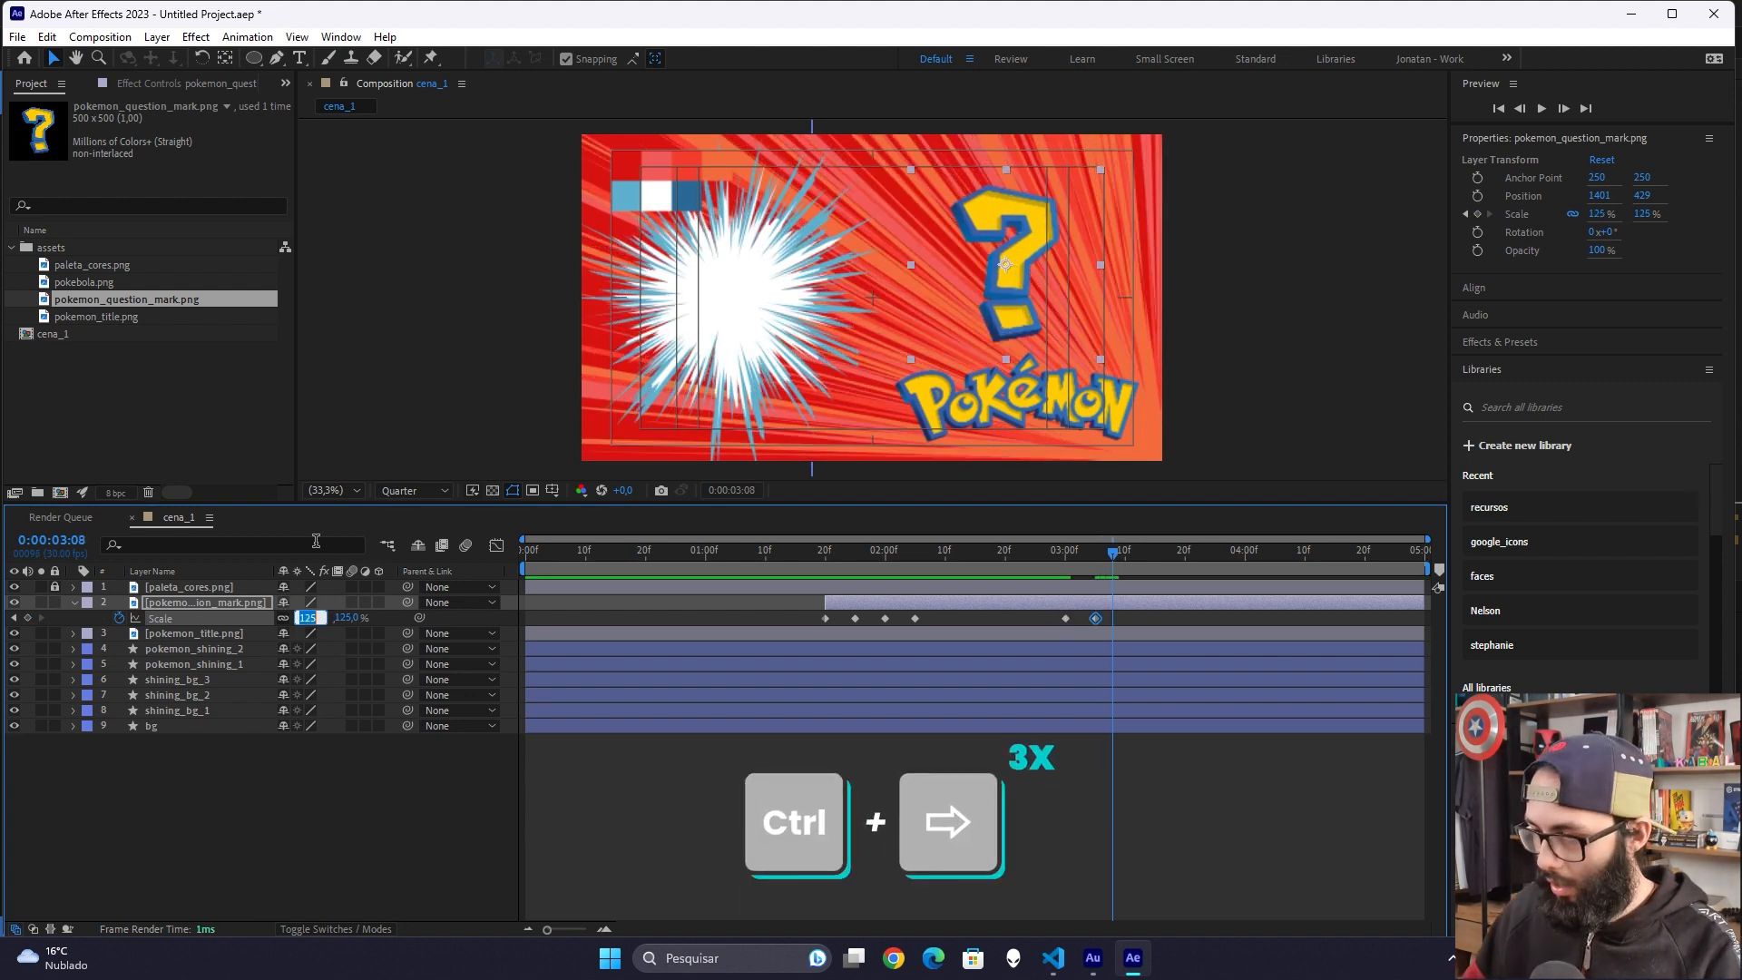
pyautogui.write('0')
pyautogui.press('Return')
# Step: Apply Easy Ease to all the question mark's scale keyframes and preview the animation from 0:00:01:20
pyautogui.press('F9')
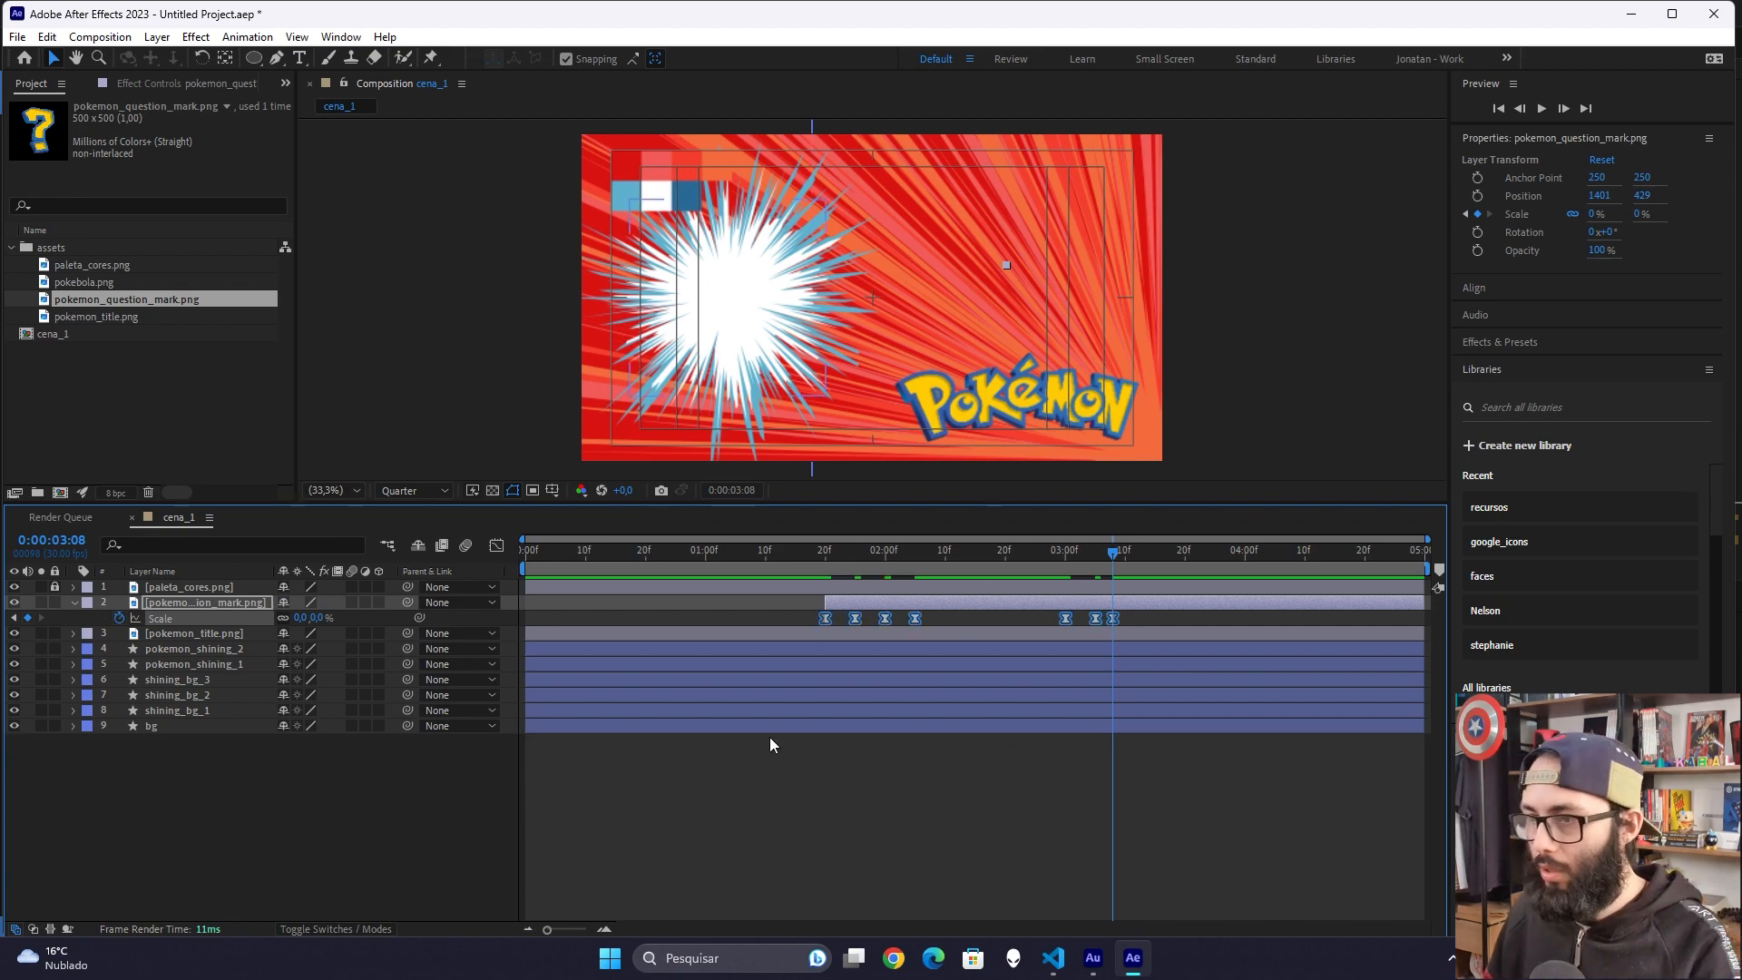
pyautogui.click(862, 755)
pyautogui.moveTo(875, 557); pyautogui.dragTo(825, 564)
pyautogui.press('space')
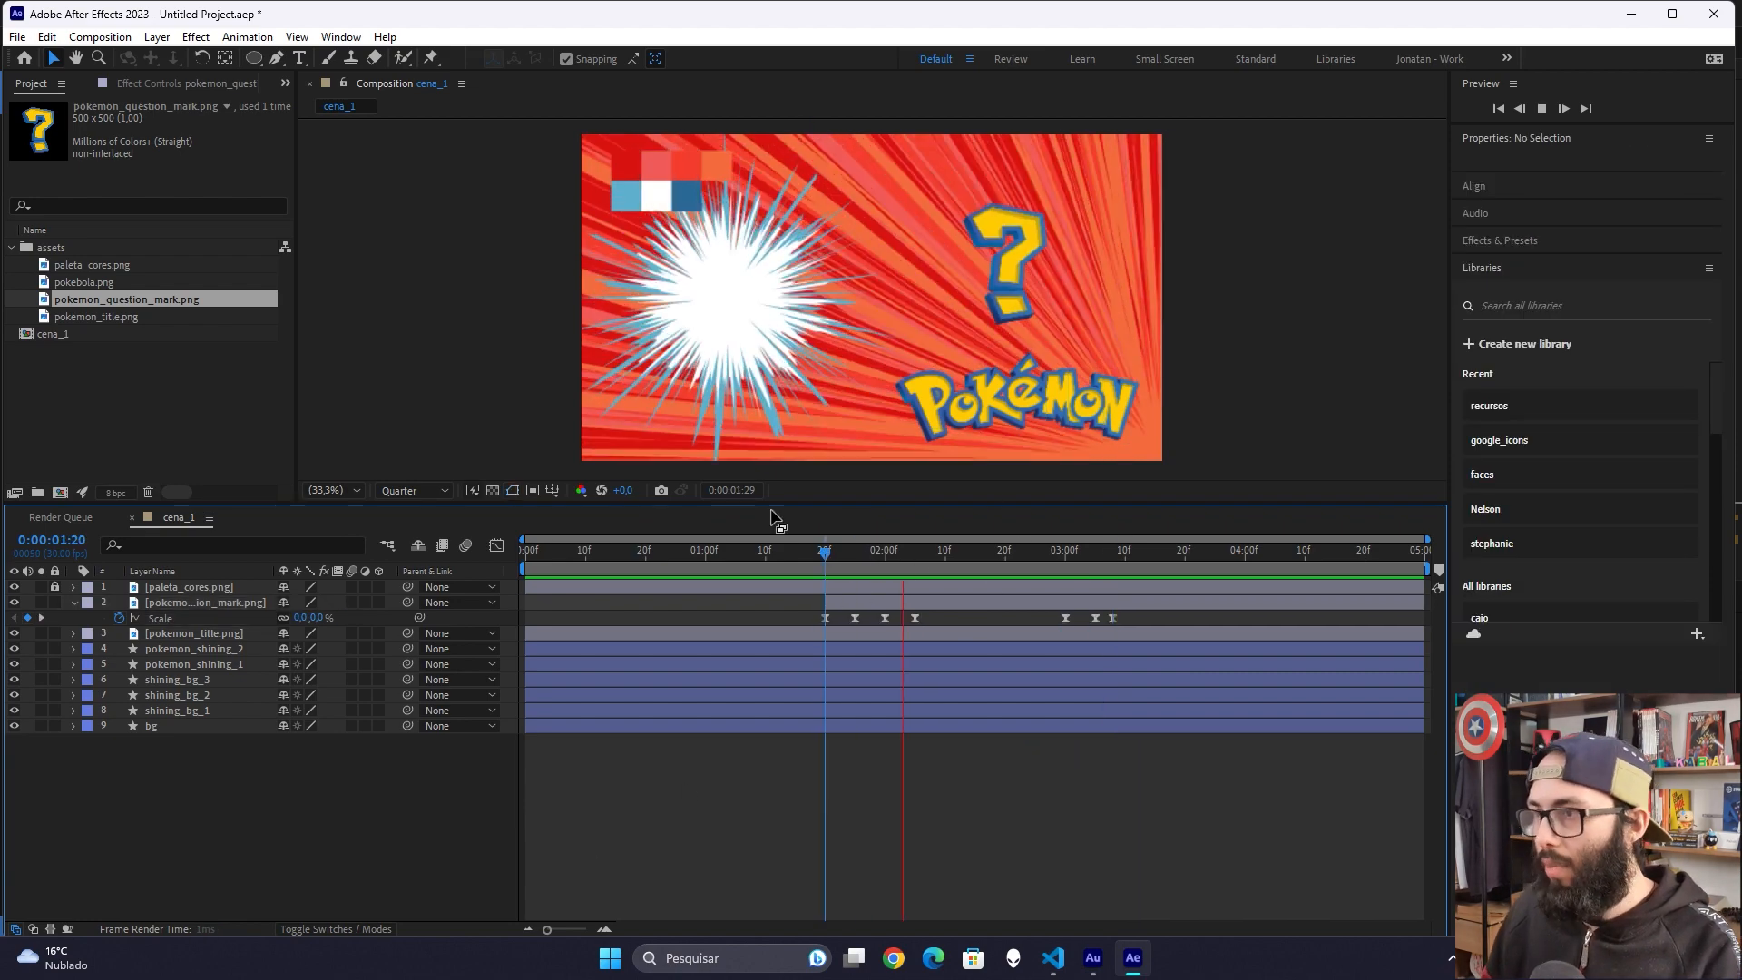
pyautogui.press('space')
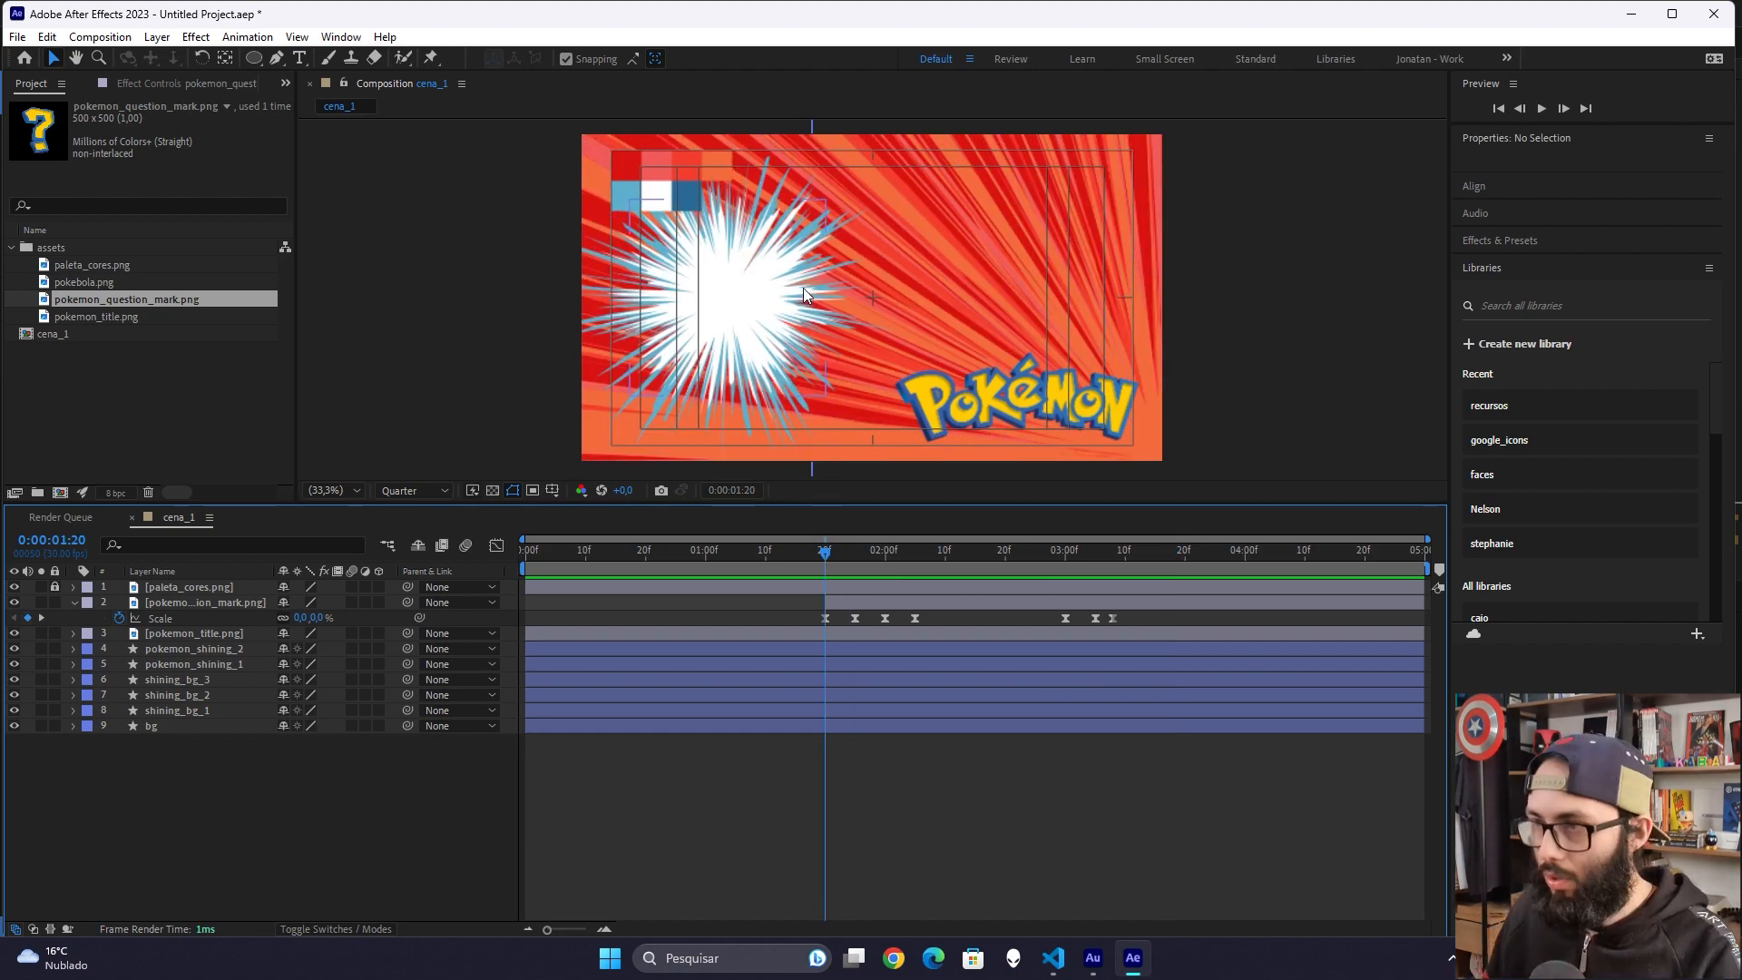
pyautogui.press('space')
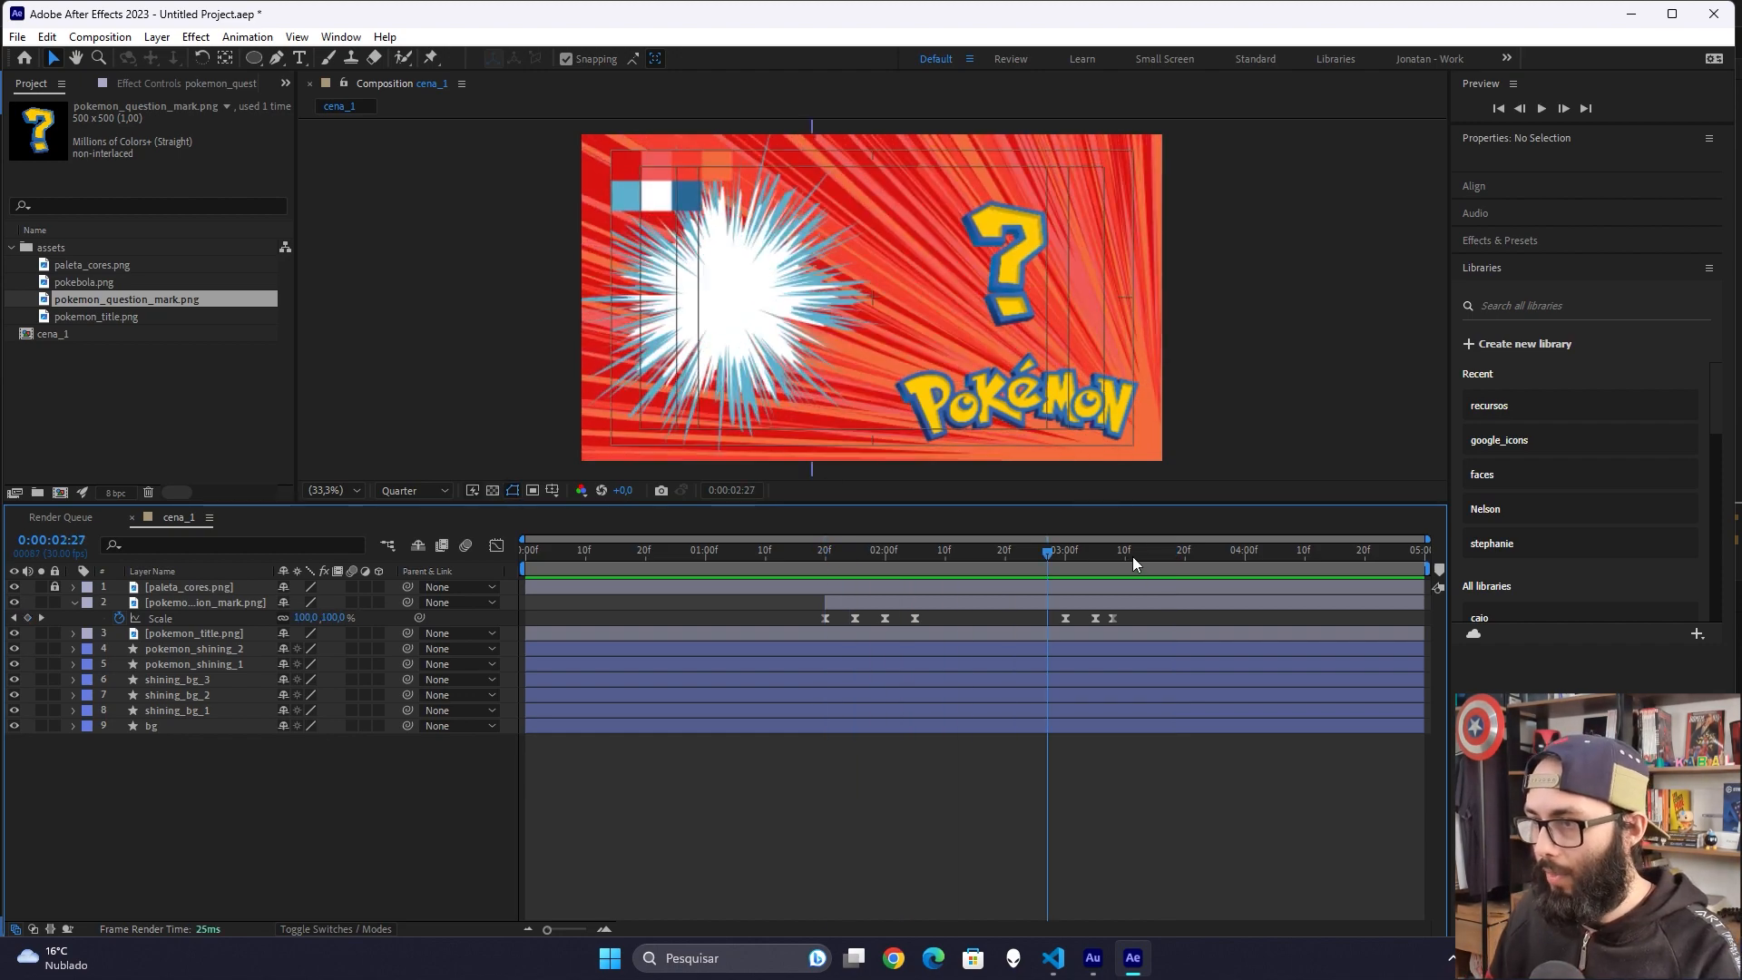
# Step: Trim the end of the question mark layer to 0:00:03:08 and collapse its properties
pyautogui.hotkey('alt', ']')
pyautogui.click(1139, 606)
pyautogui.hotkey('alt', ']')
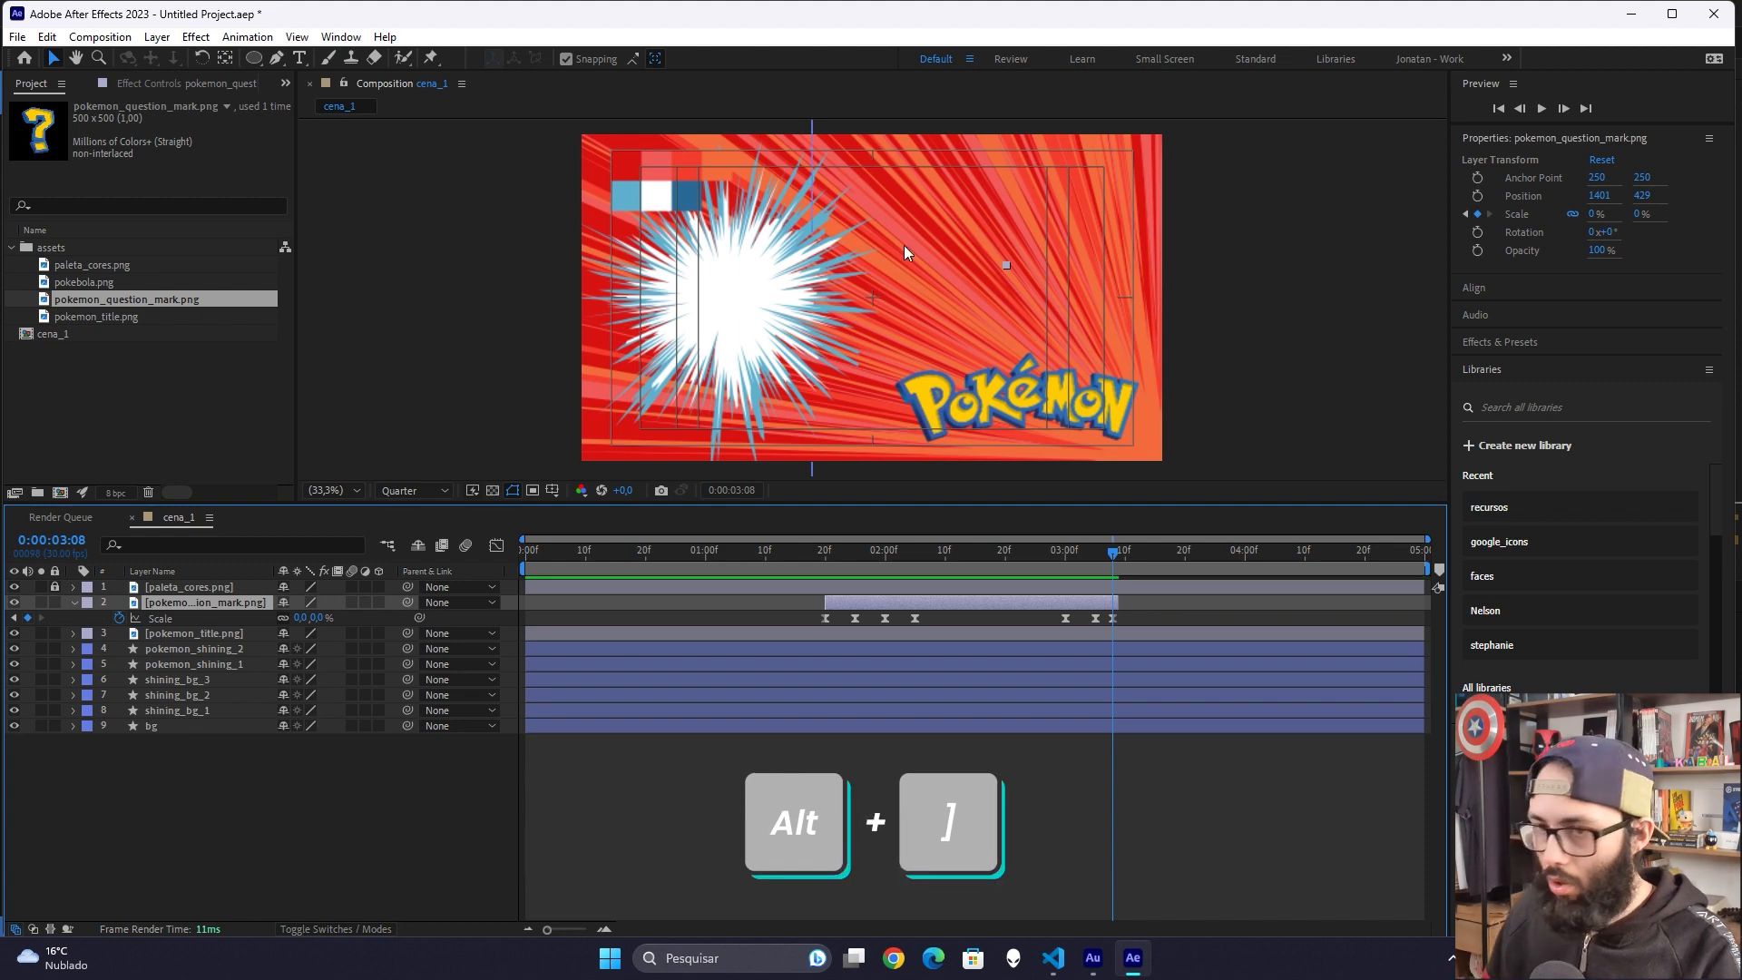
pyautogui.click(84, 604)
pyautogui.click(220, 762)
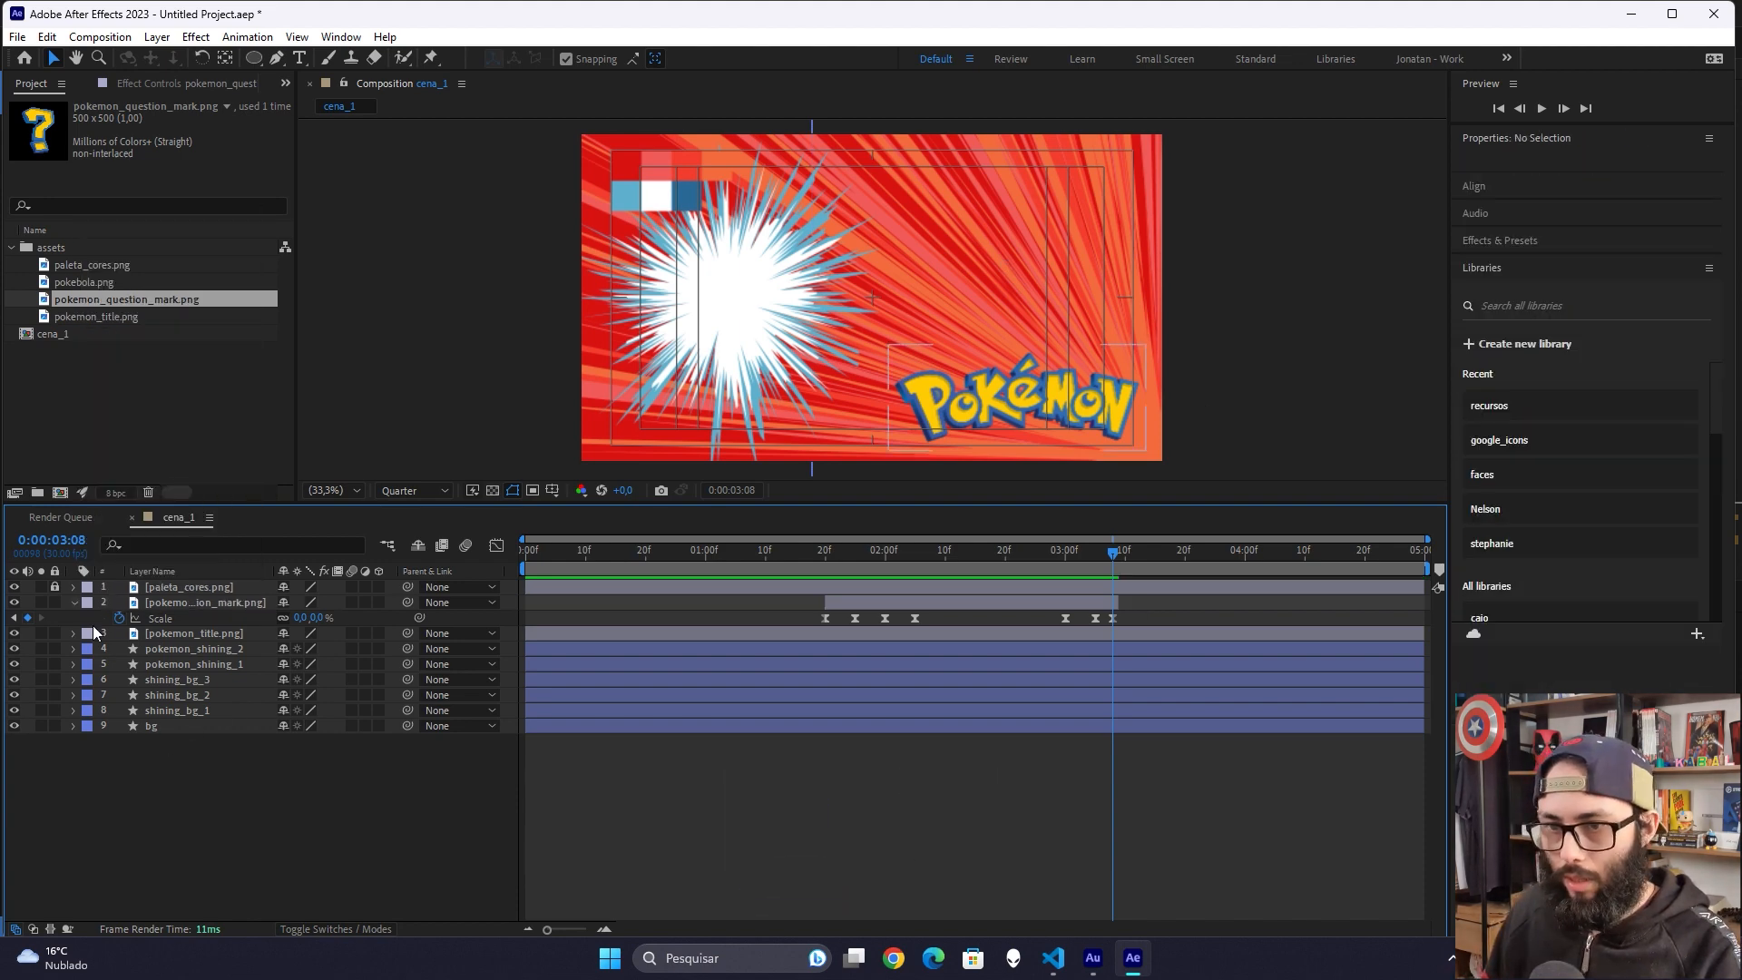
pyautogui.click(73, 602)
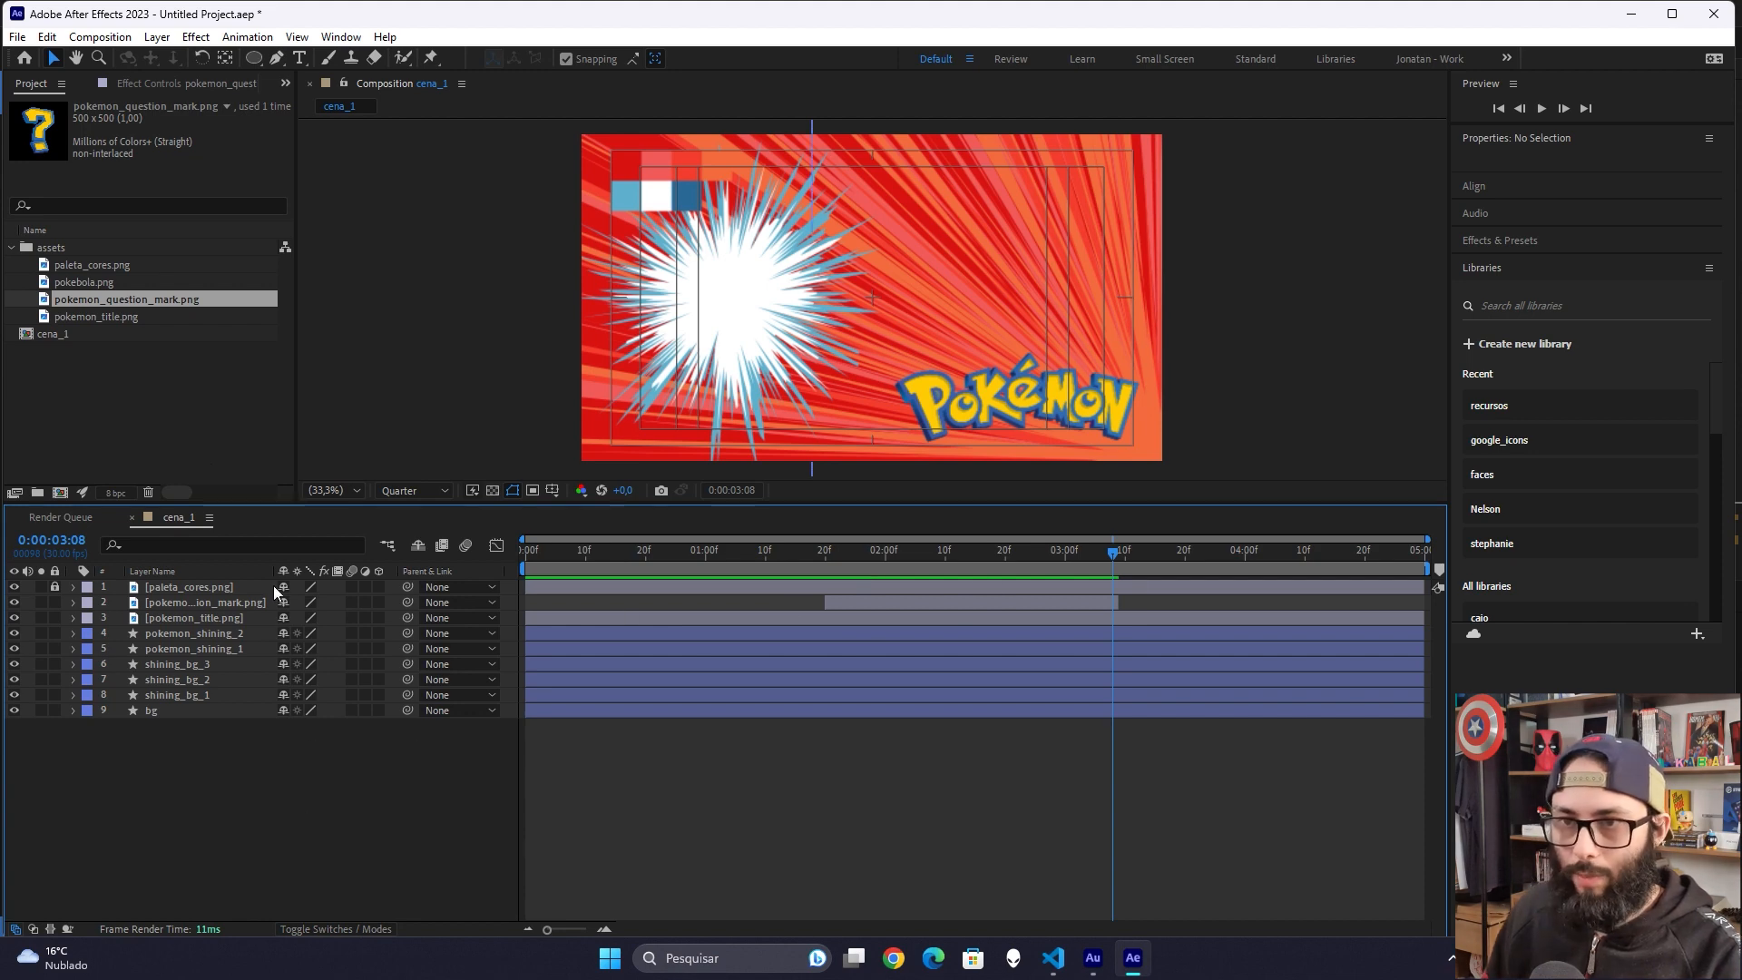
# Step: Add pokebola.png between the palette and question mark layers, select it and return to the first frame
pyautogui.moveTo(94, 282); pyautogui.dragTo(182, 601)
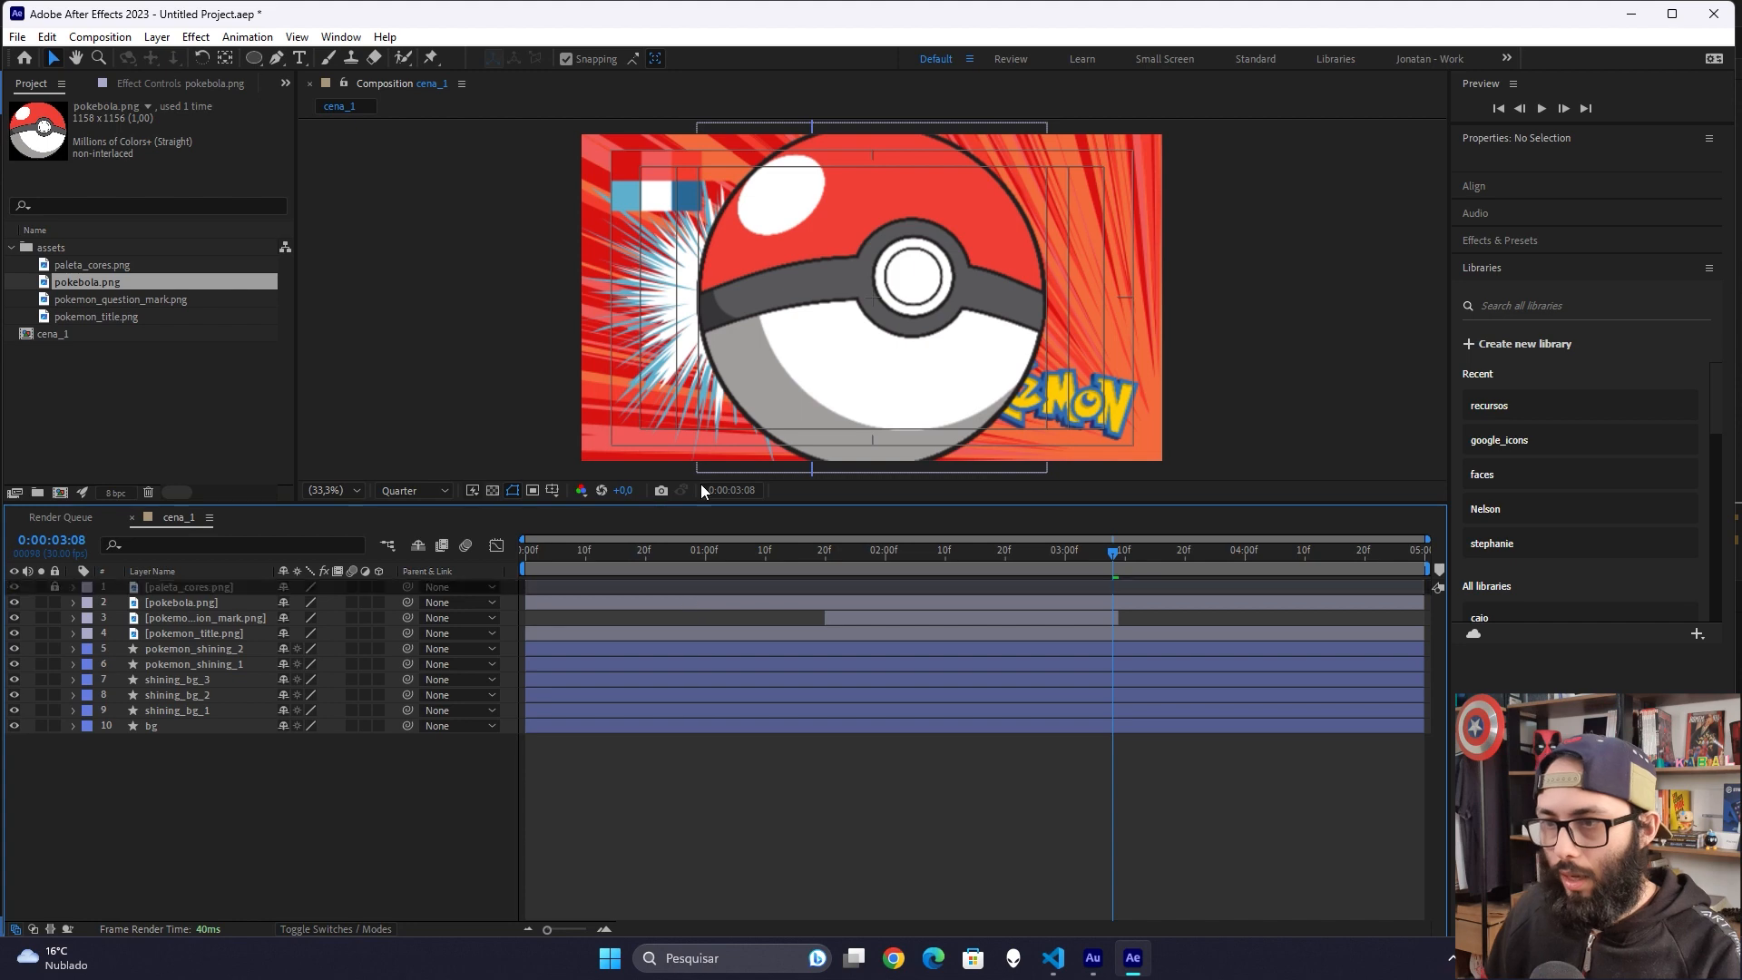
pyautogui.click(236, 601)
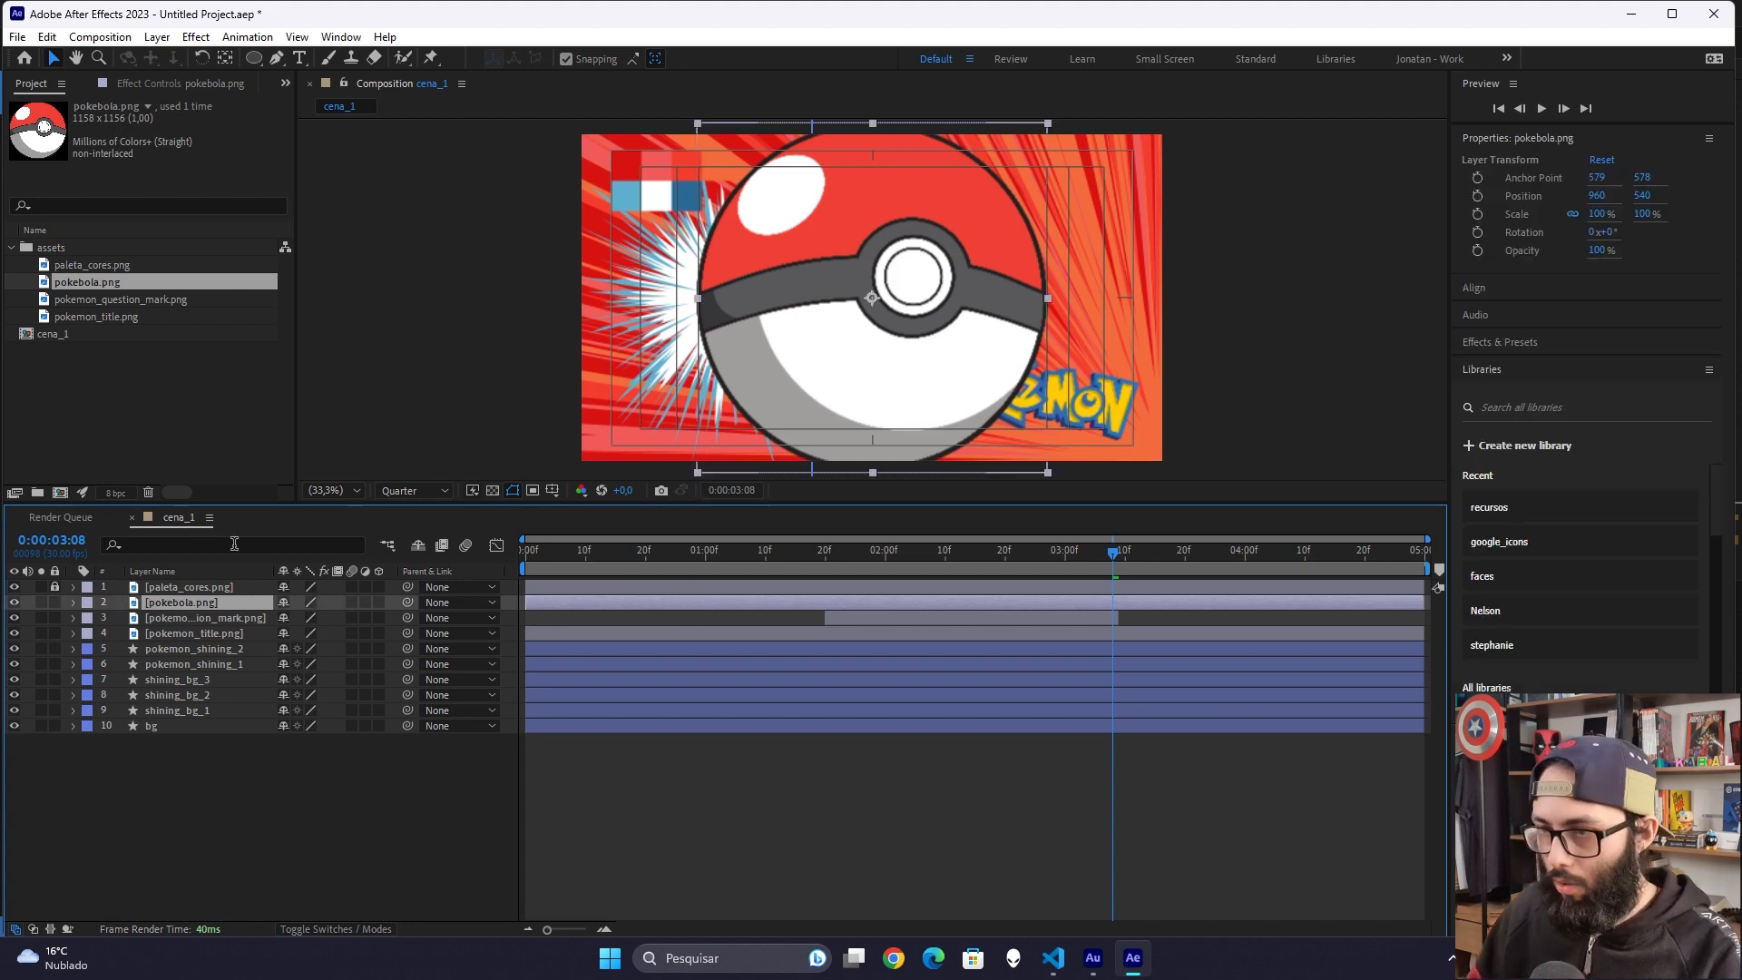
pyautogui.press('Home')
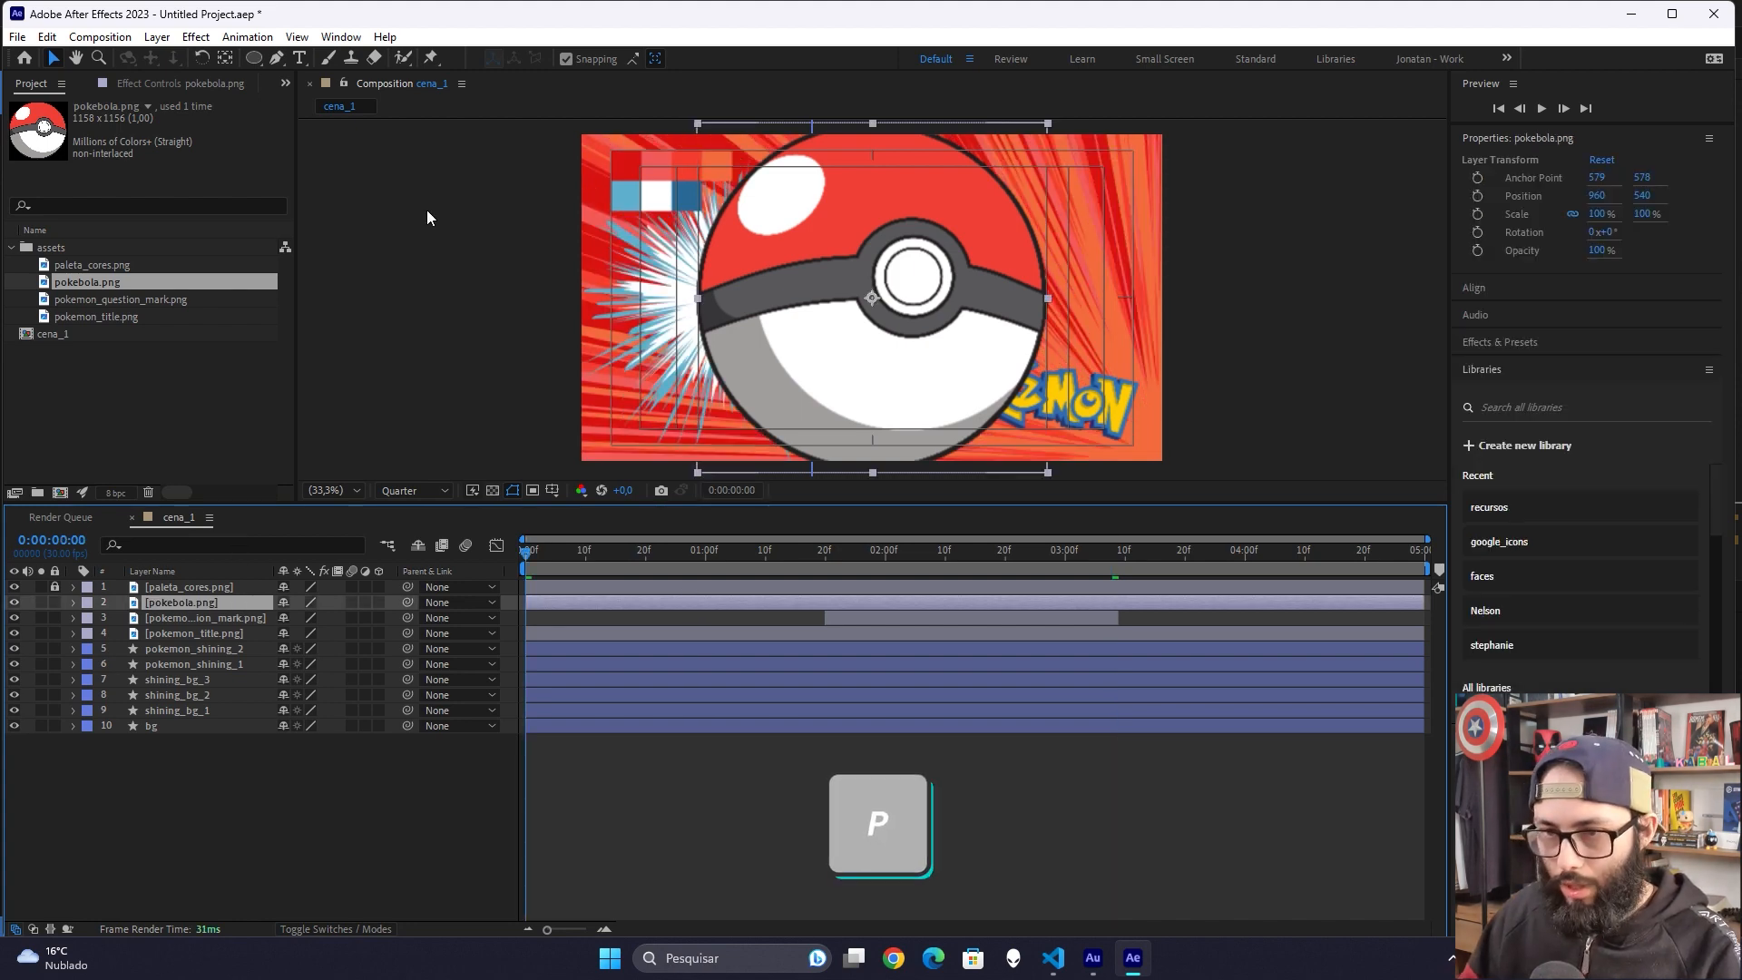
# Step: Reveal the pokebola layer's position, scale, rotation and opacity, and keyframe position, scale and rotation at the first frame
pyautogui.press('p')
pyautogui.hotkey('shift', 't')
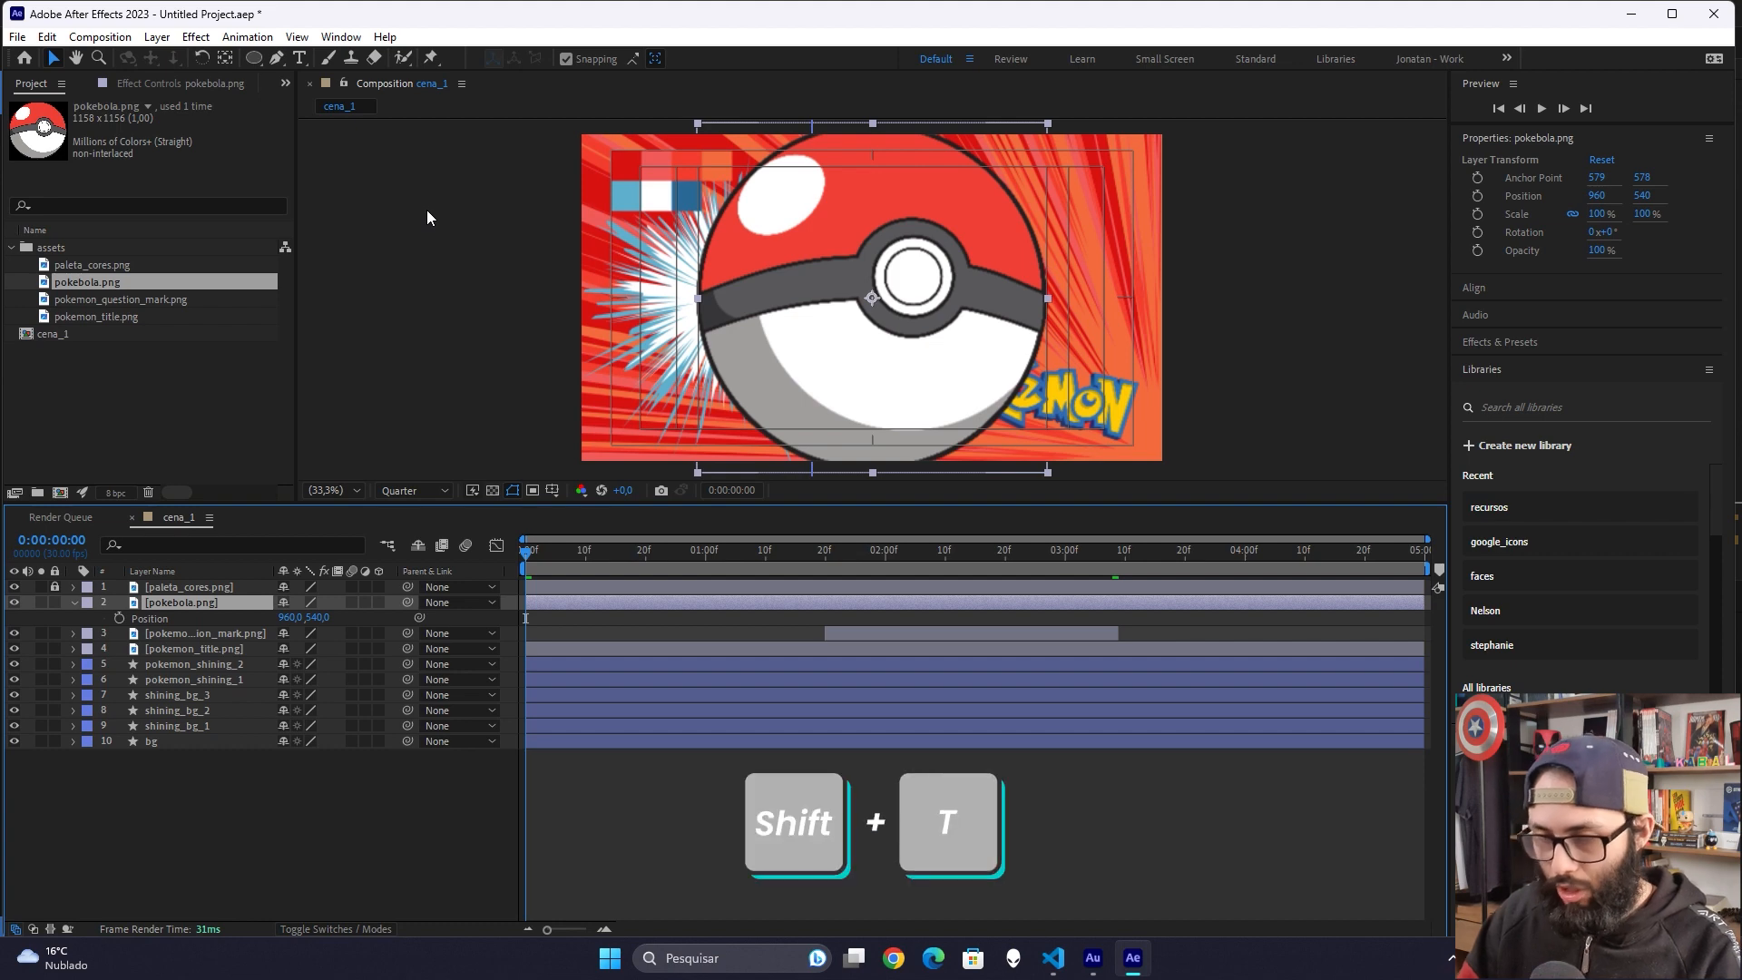
pyautogui.hotkey('shift', 't')
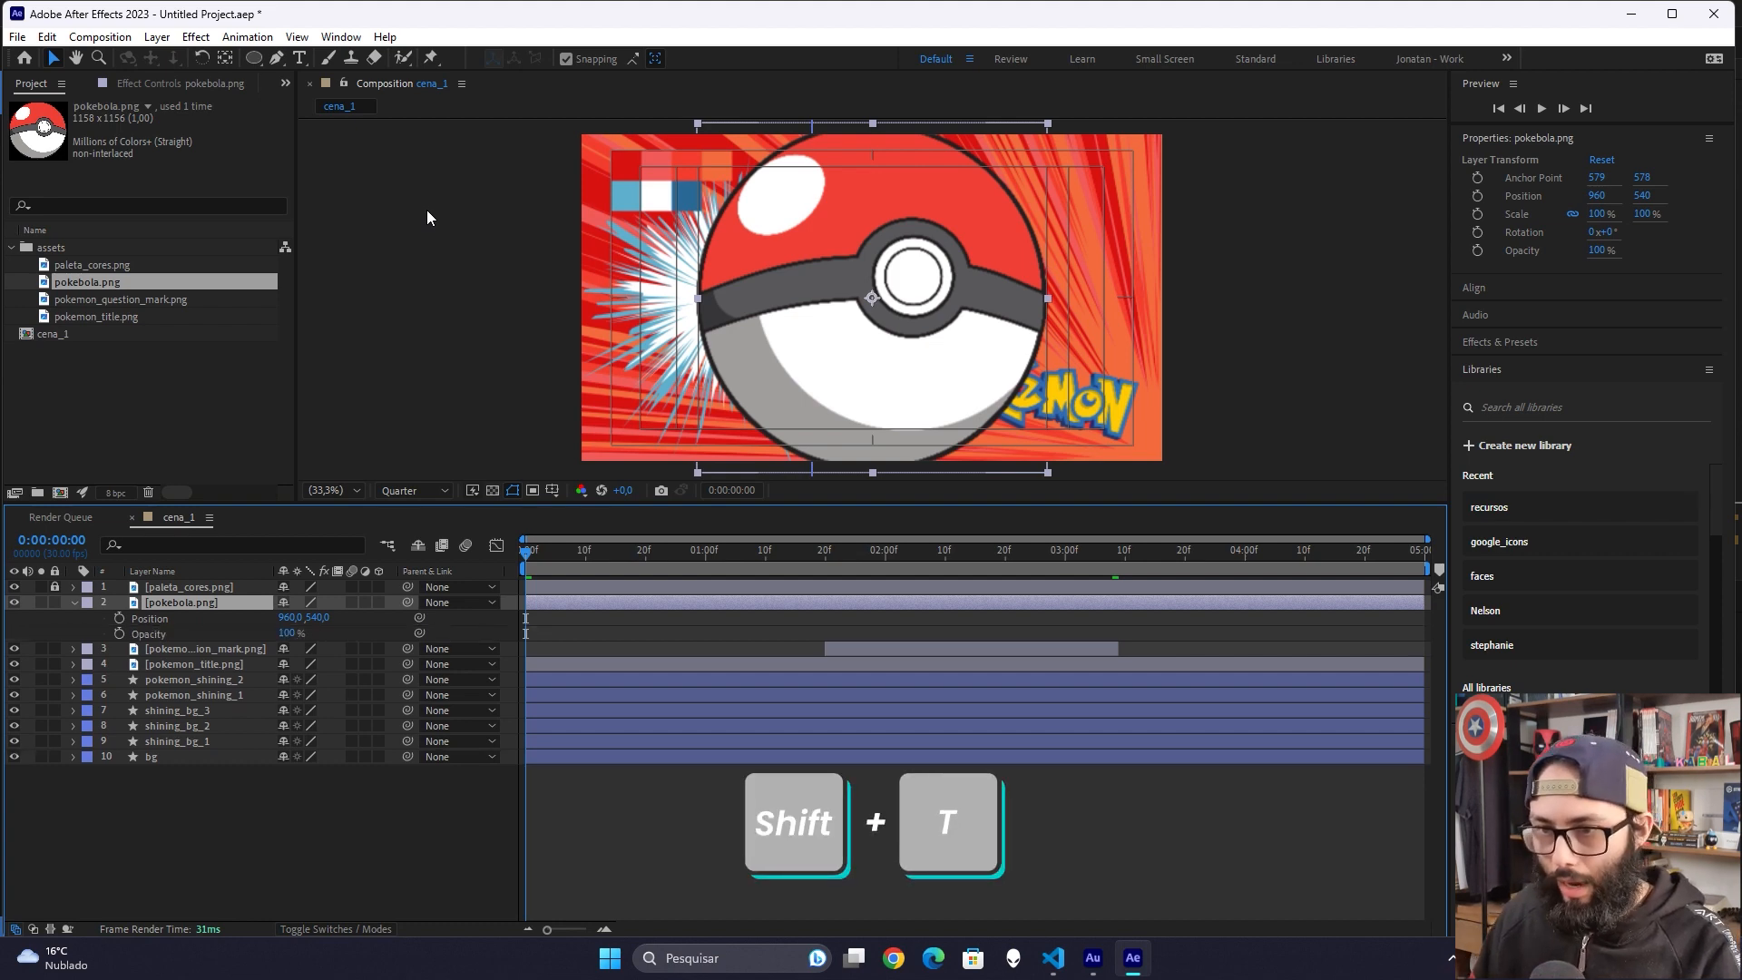
pyautogui.hotkey('shift', 's')
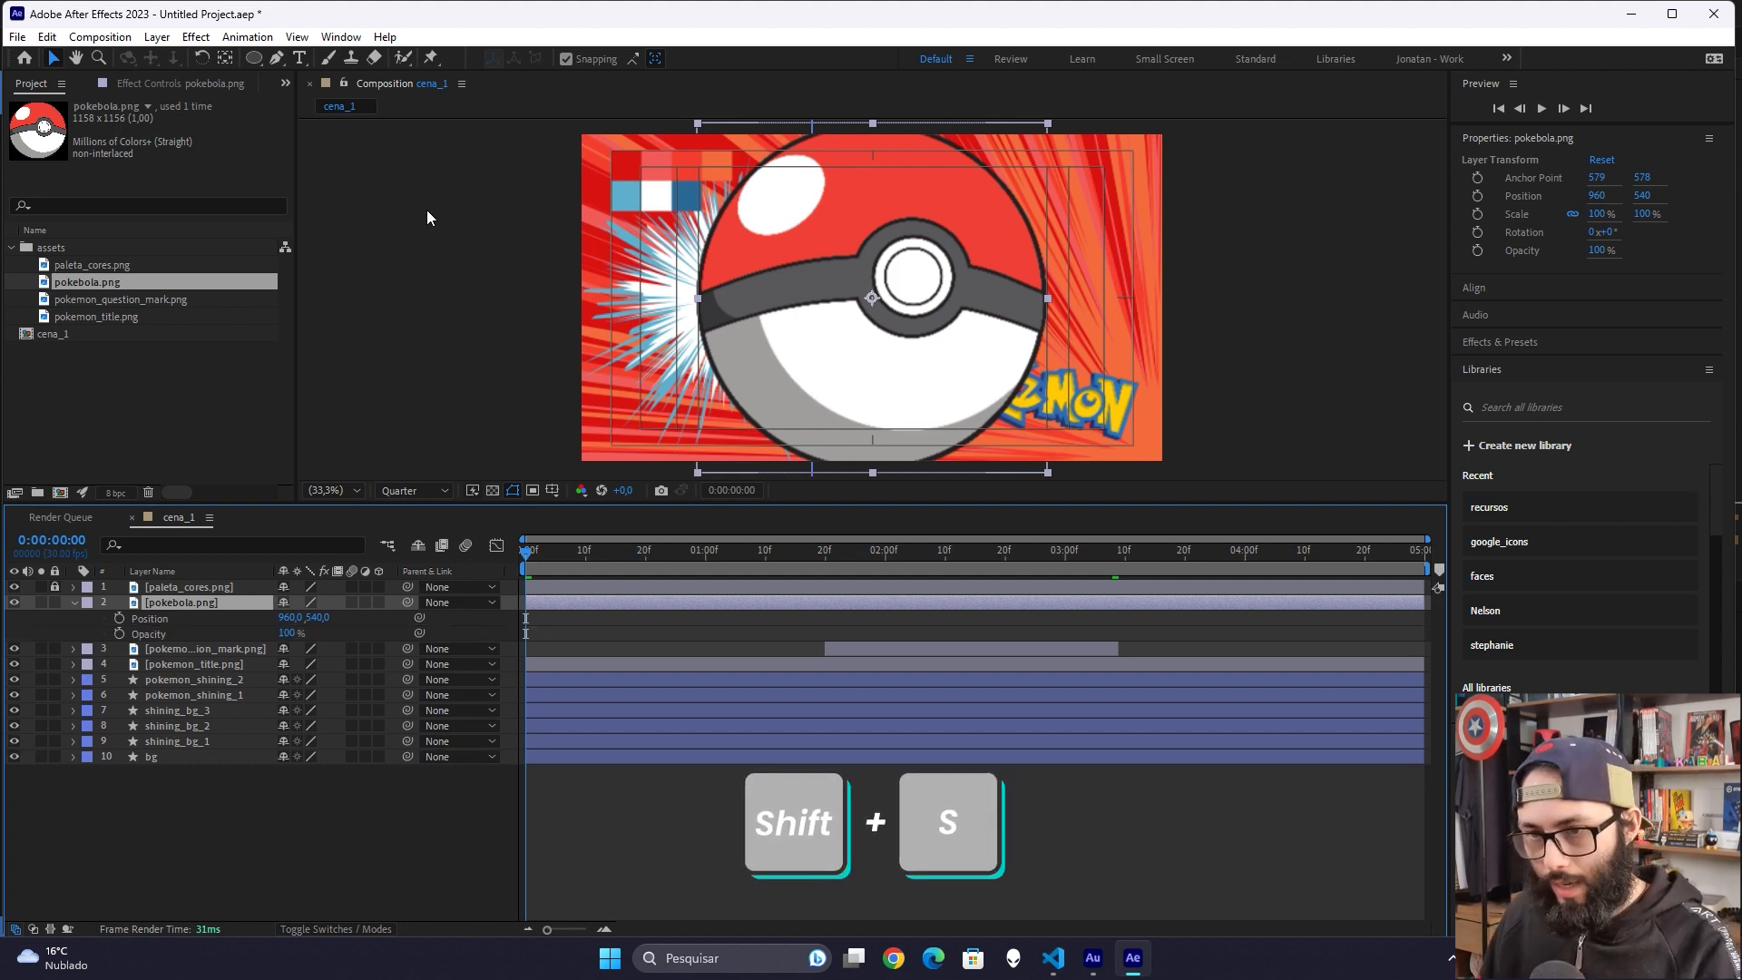
pyautogui.hotkey('shift', 's')
pyautogui.hotkey('shift', 'r')
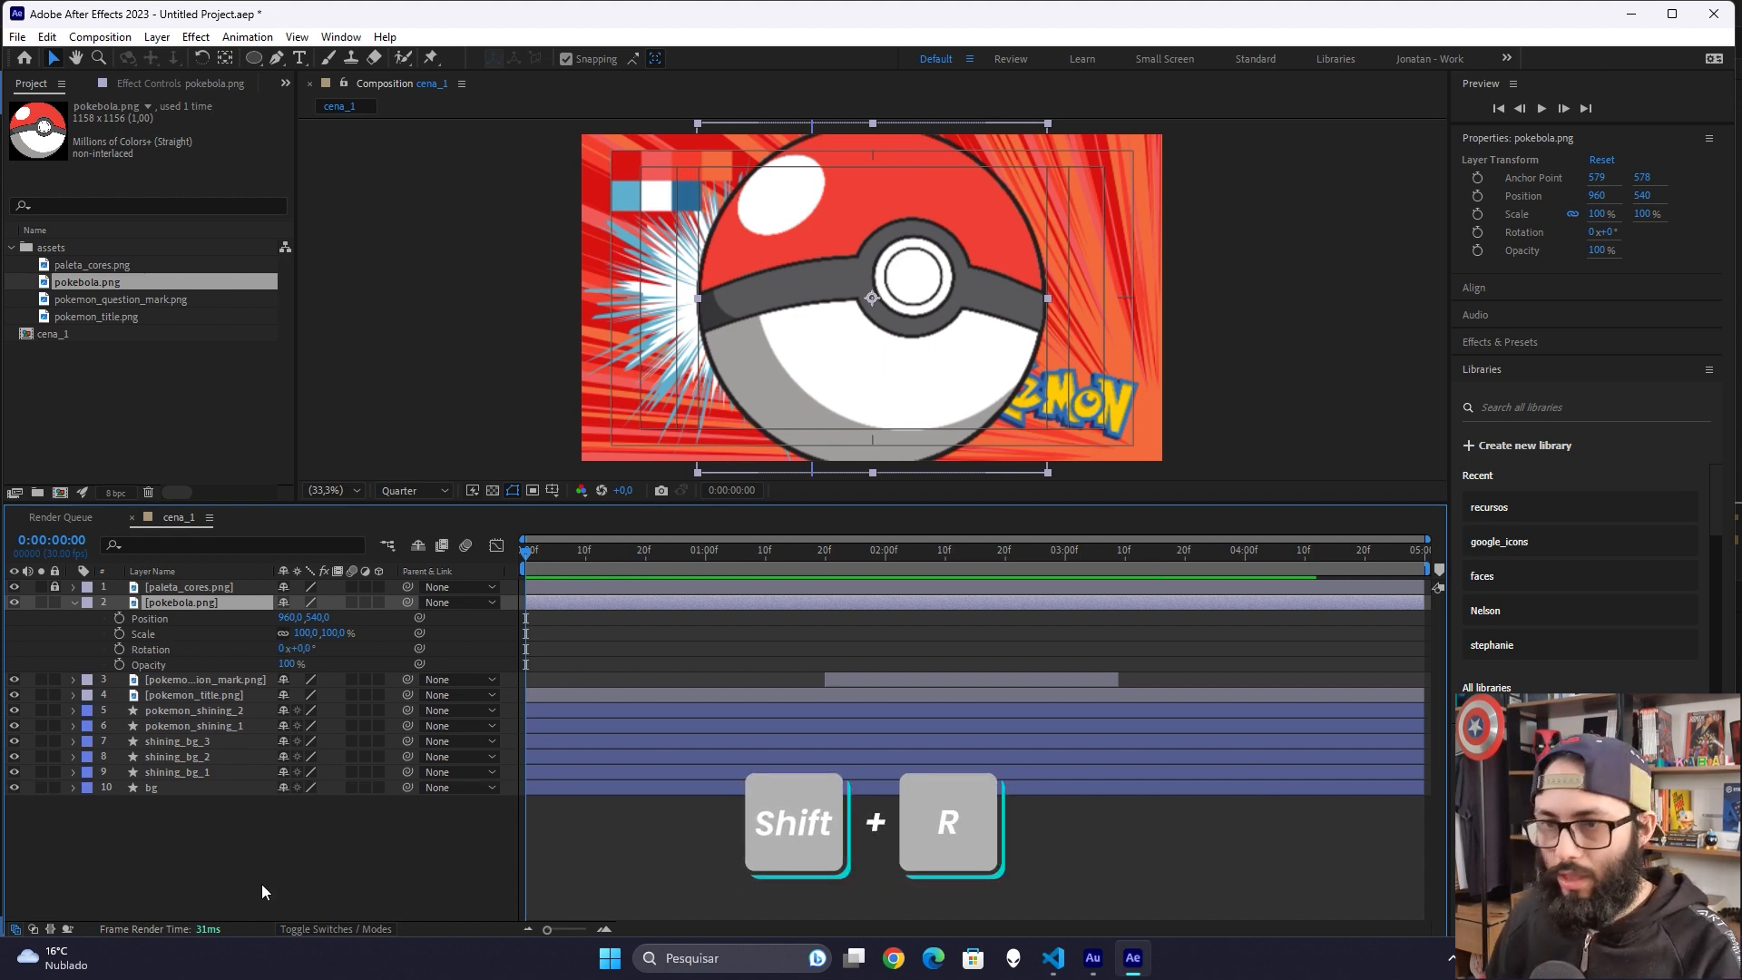
pyautogui.click(256, 844)
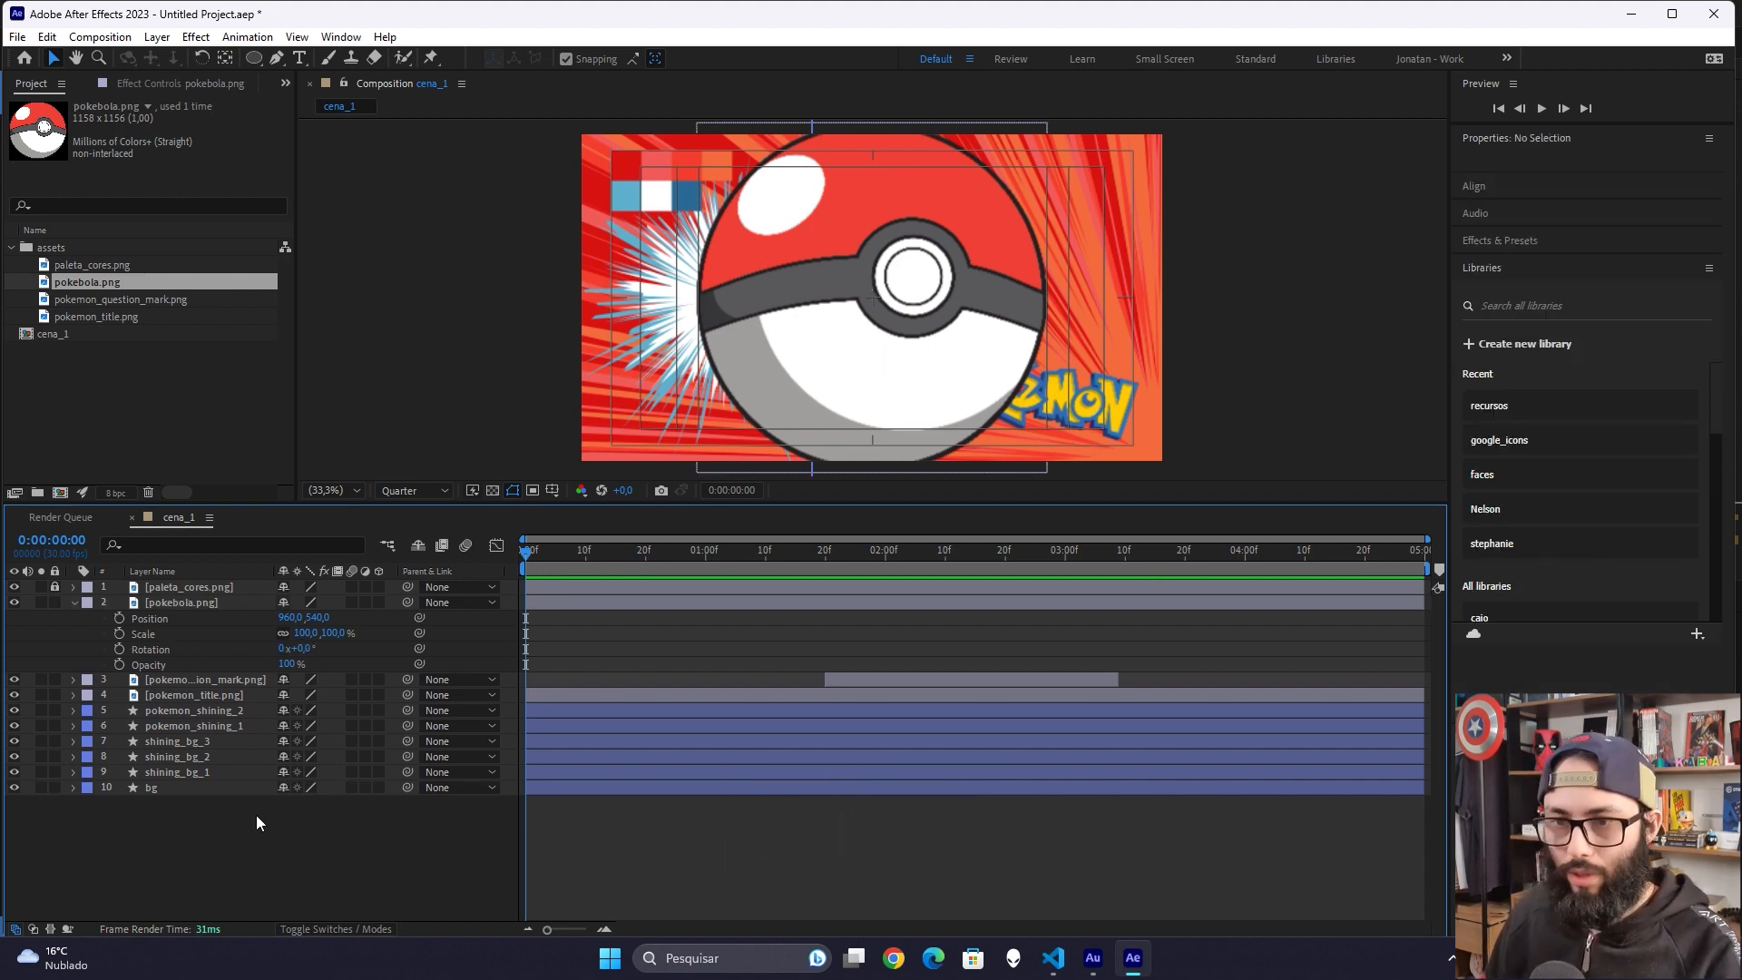
pyautogui.click(119, 619)
pyautogui.click(119, 633)
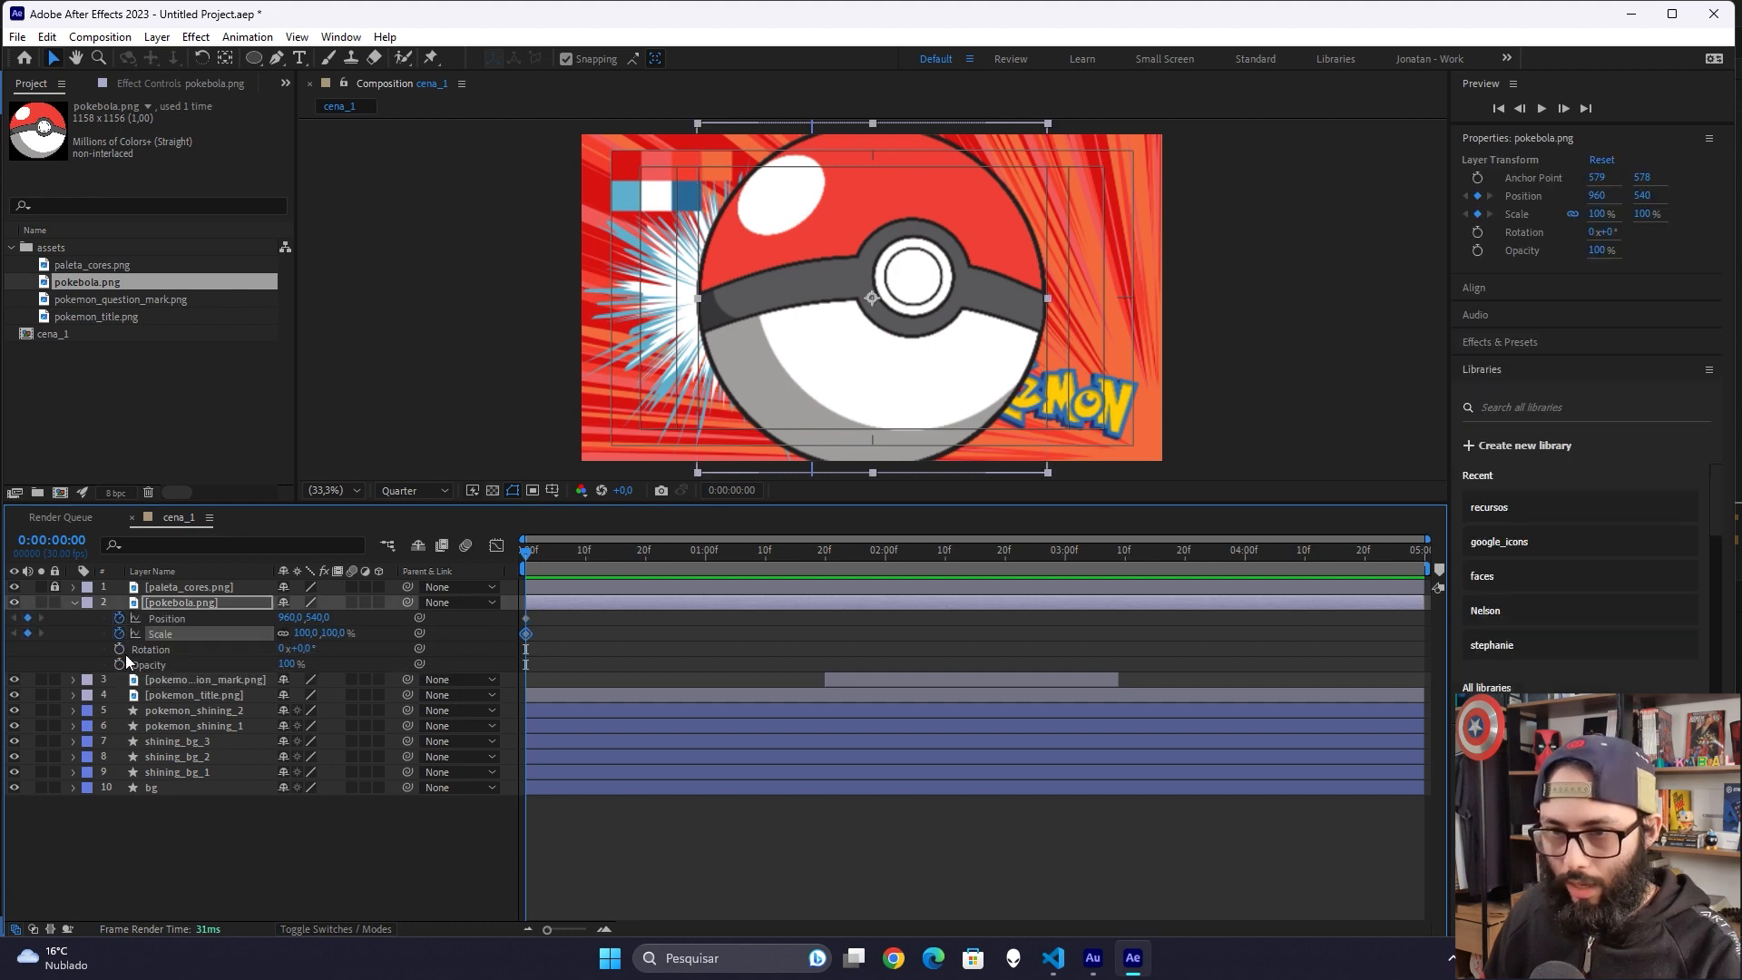
pyautogui.click(119, 649)
# Step: Move the current time to 0:00:00:20 and set the pokebola layer's rotation to -15° there
pyautogui.hotkey('ctrl', 'shift', 'Right')
pyautogui.hotkey('ctrl', 'shift', 'Right')
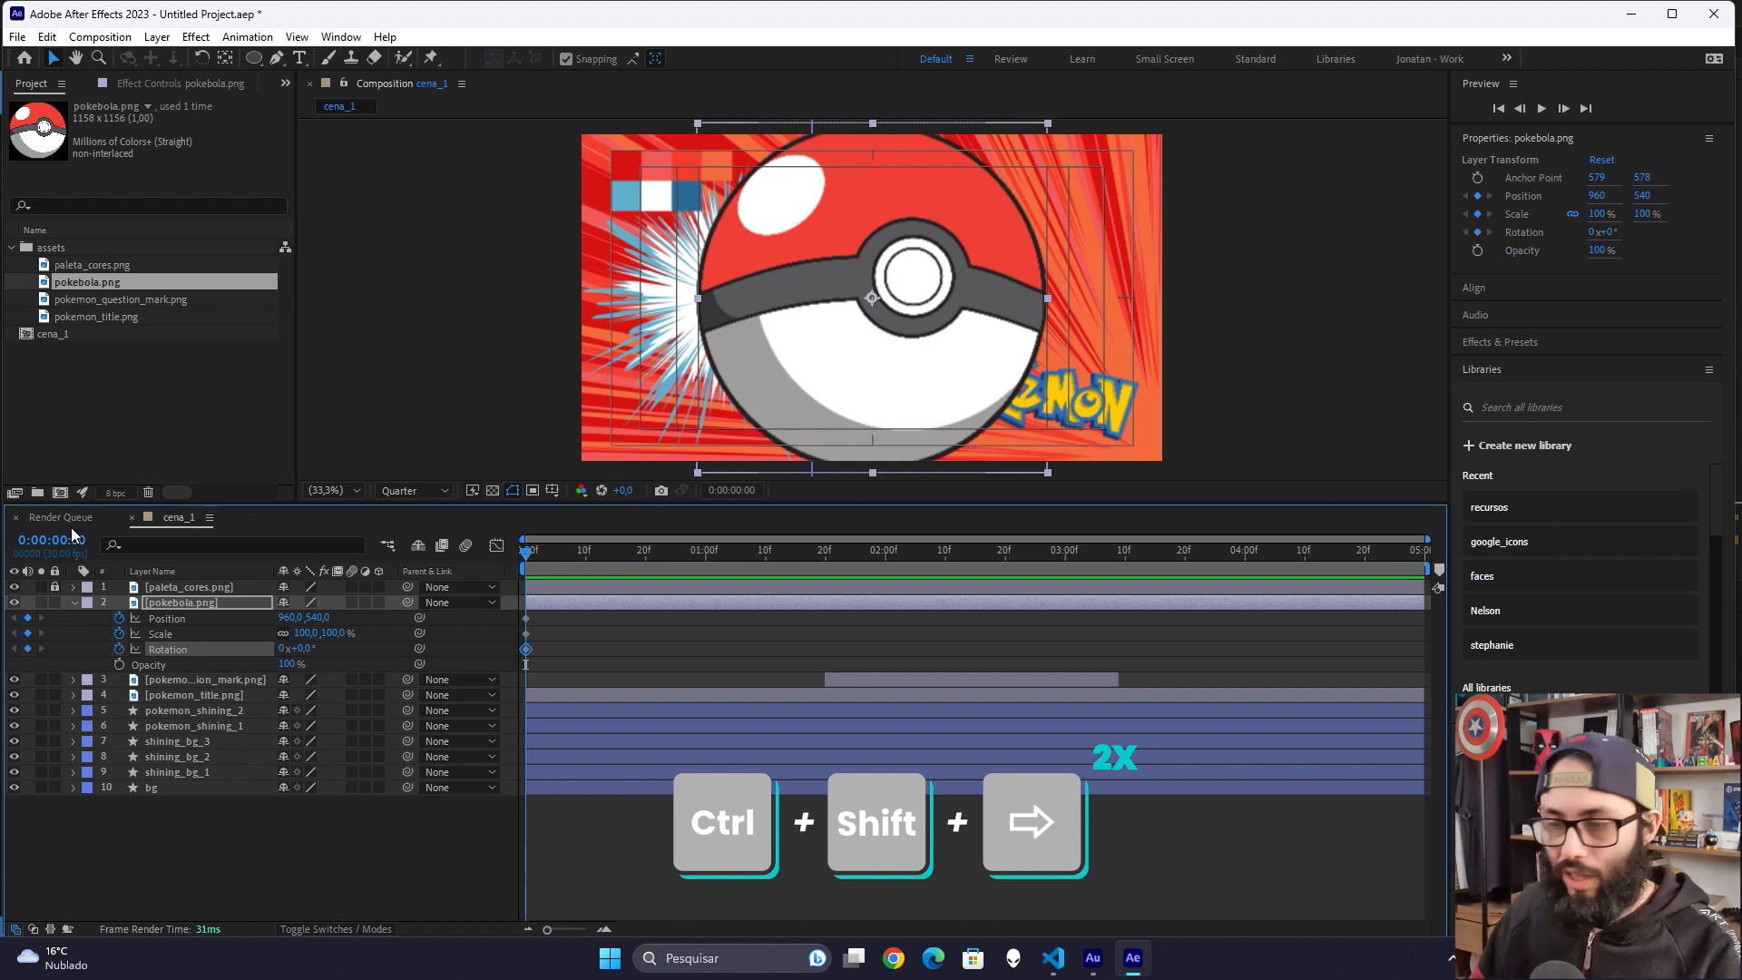
pyautogui.hotkey('ctrl', 'shift', 'Right')
pyautogui.hotkey('ctrl', 'shift', 'Right')
pyautogui.click(216, 873)
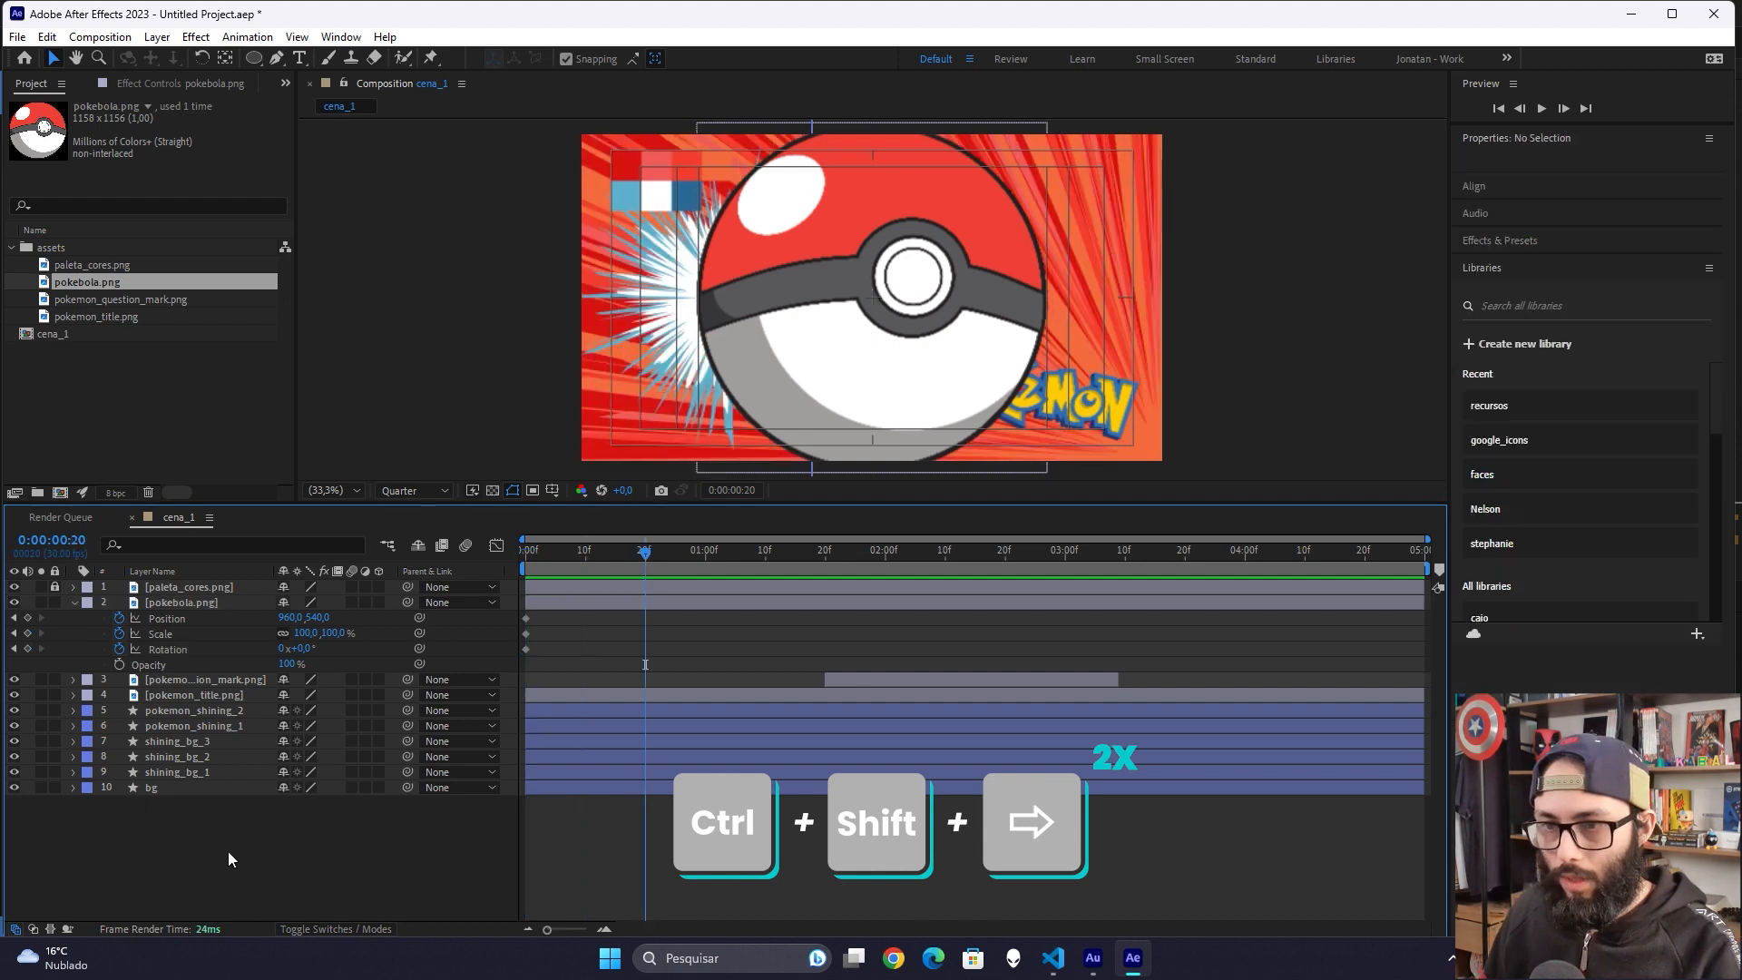
pyautogui.click(308, 649)
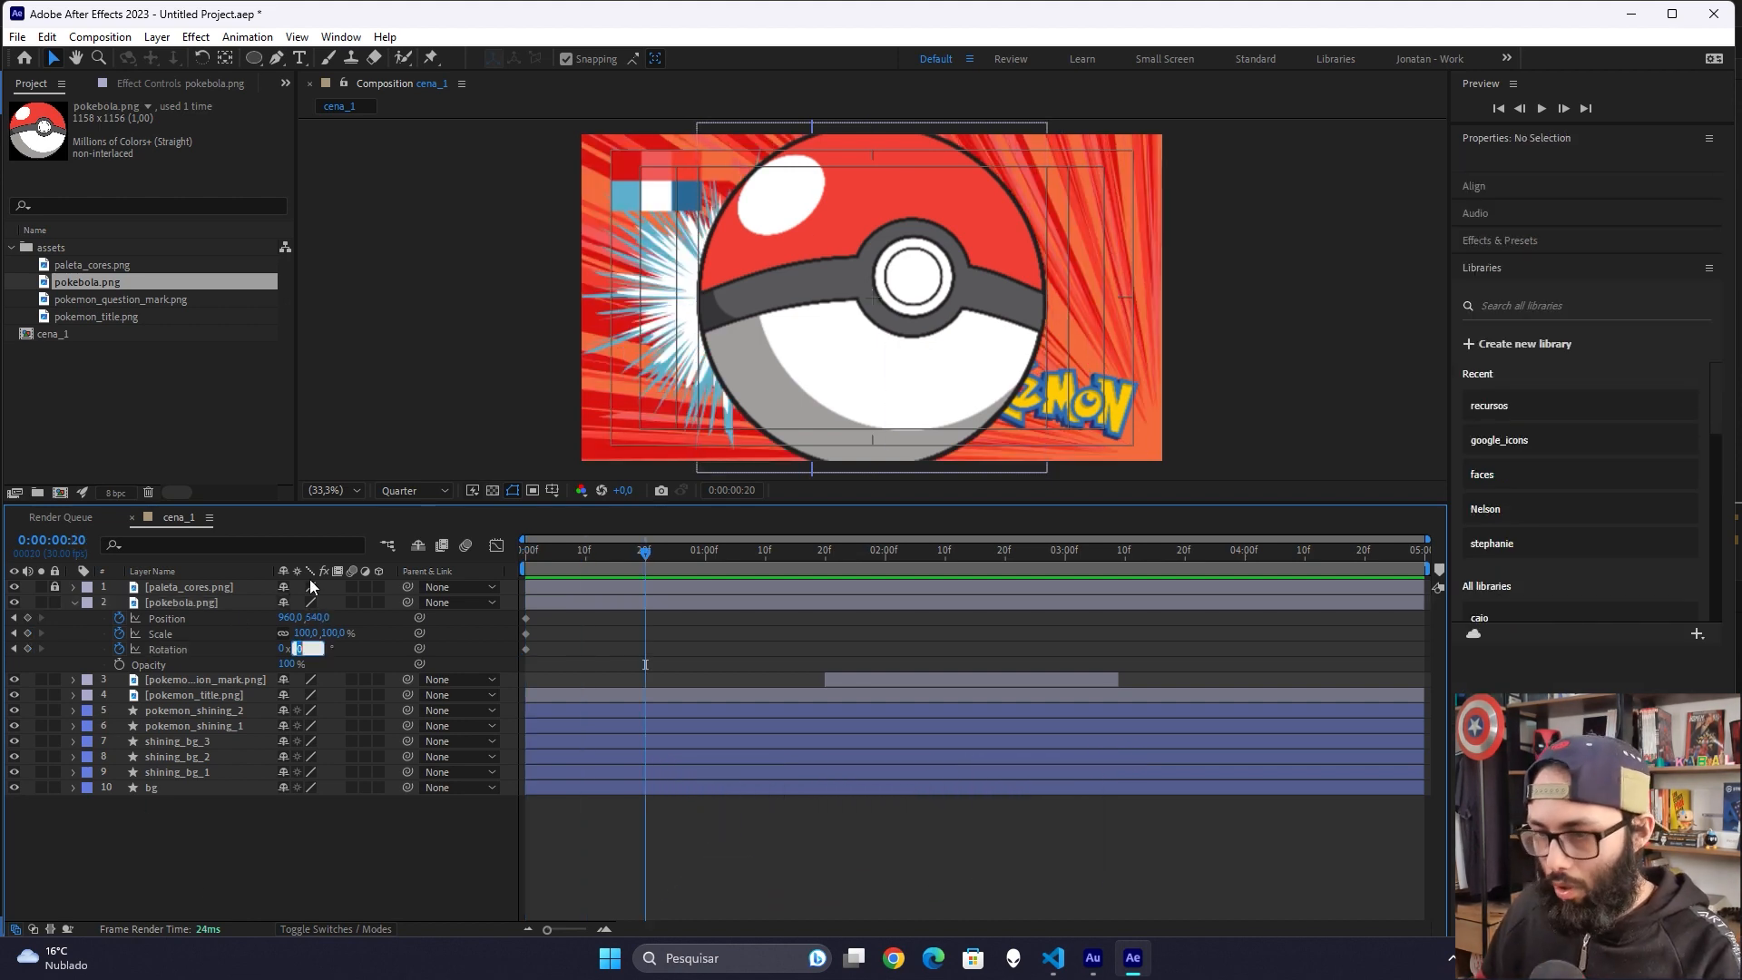
pyautogui.write('-15')
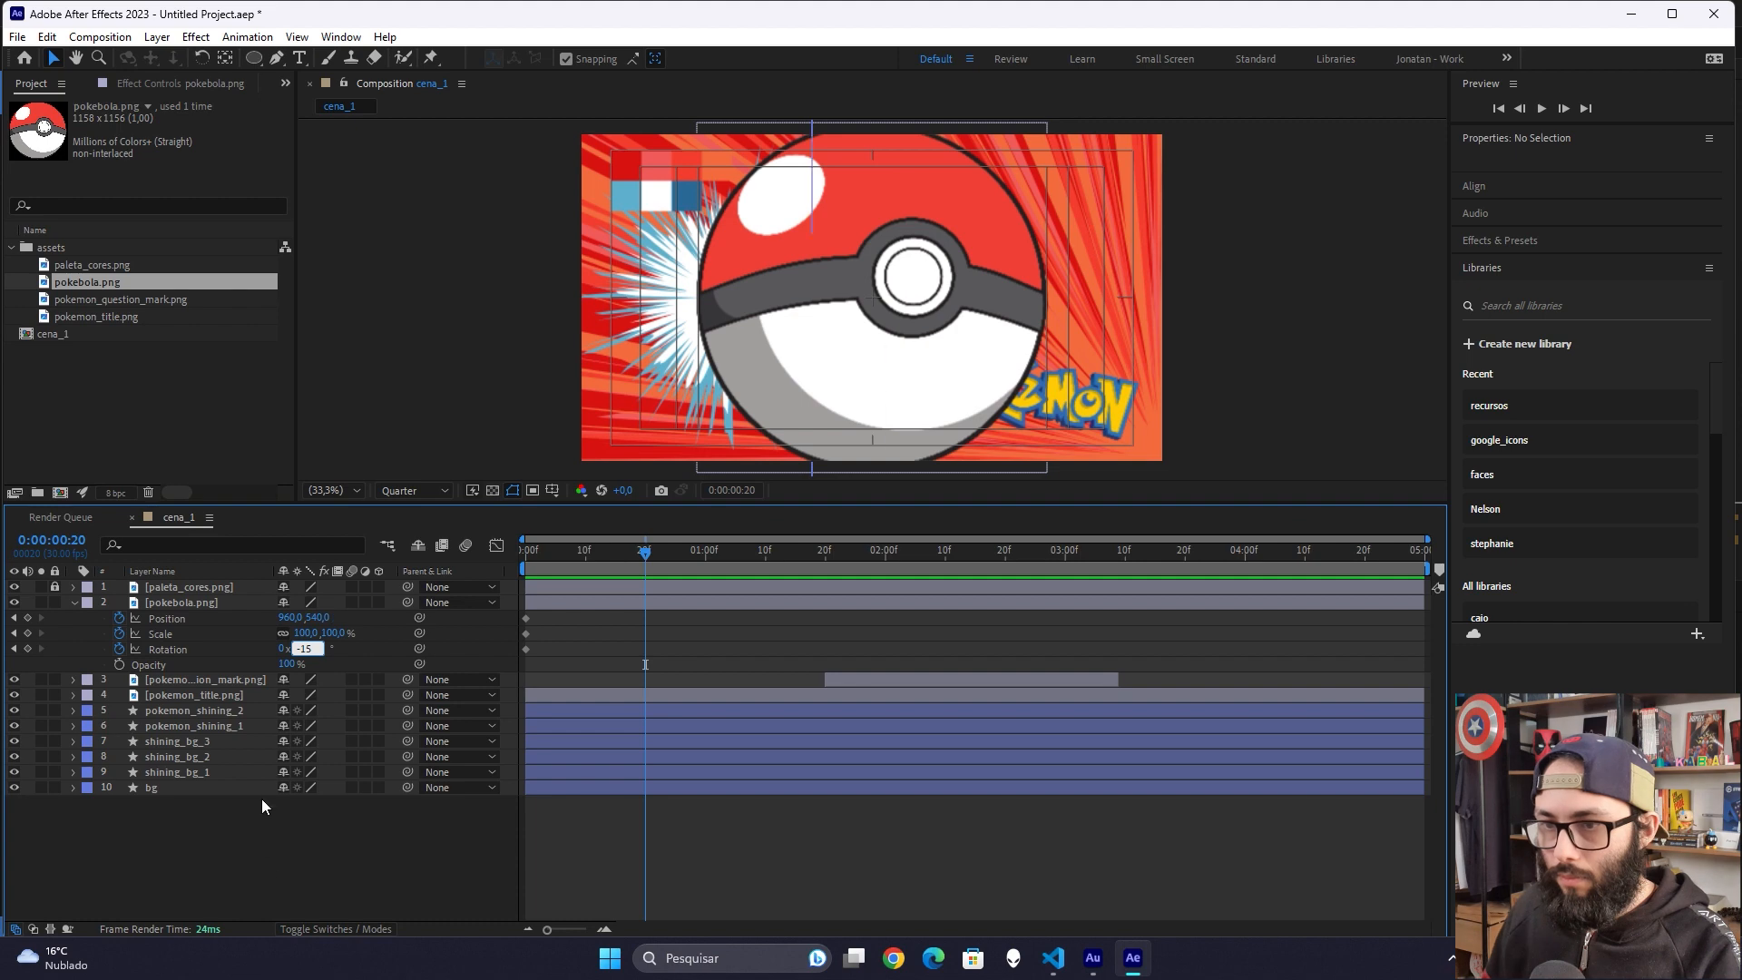
pyautogui.press('Return')
# Step: At the first frame, set the pokebola layer's rotation to 45° and its scale to 220%
pyautogui.click(534, 557)
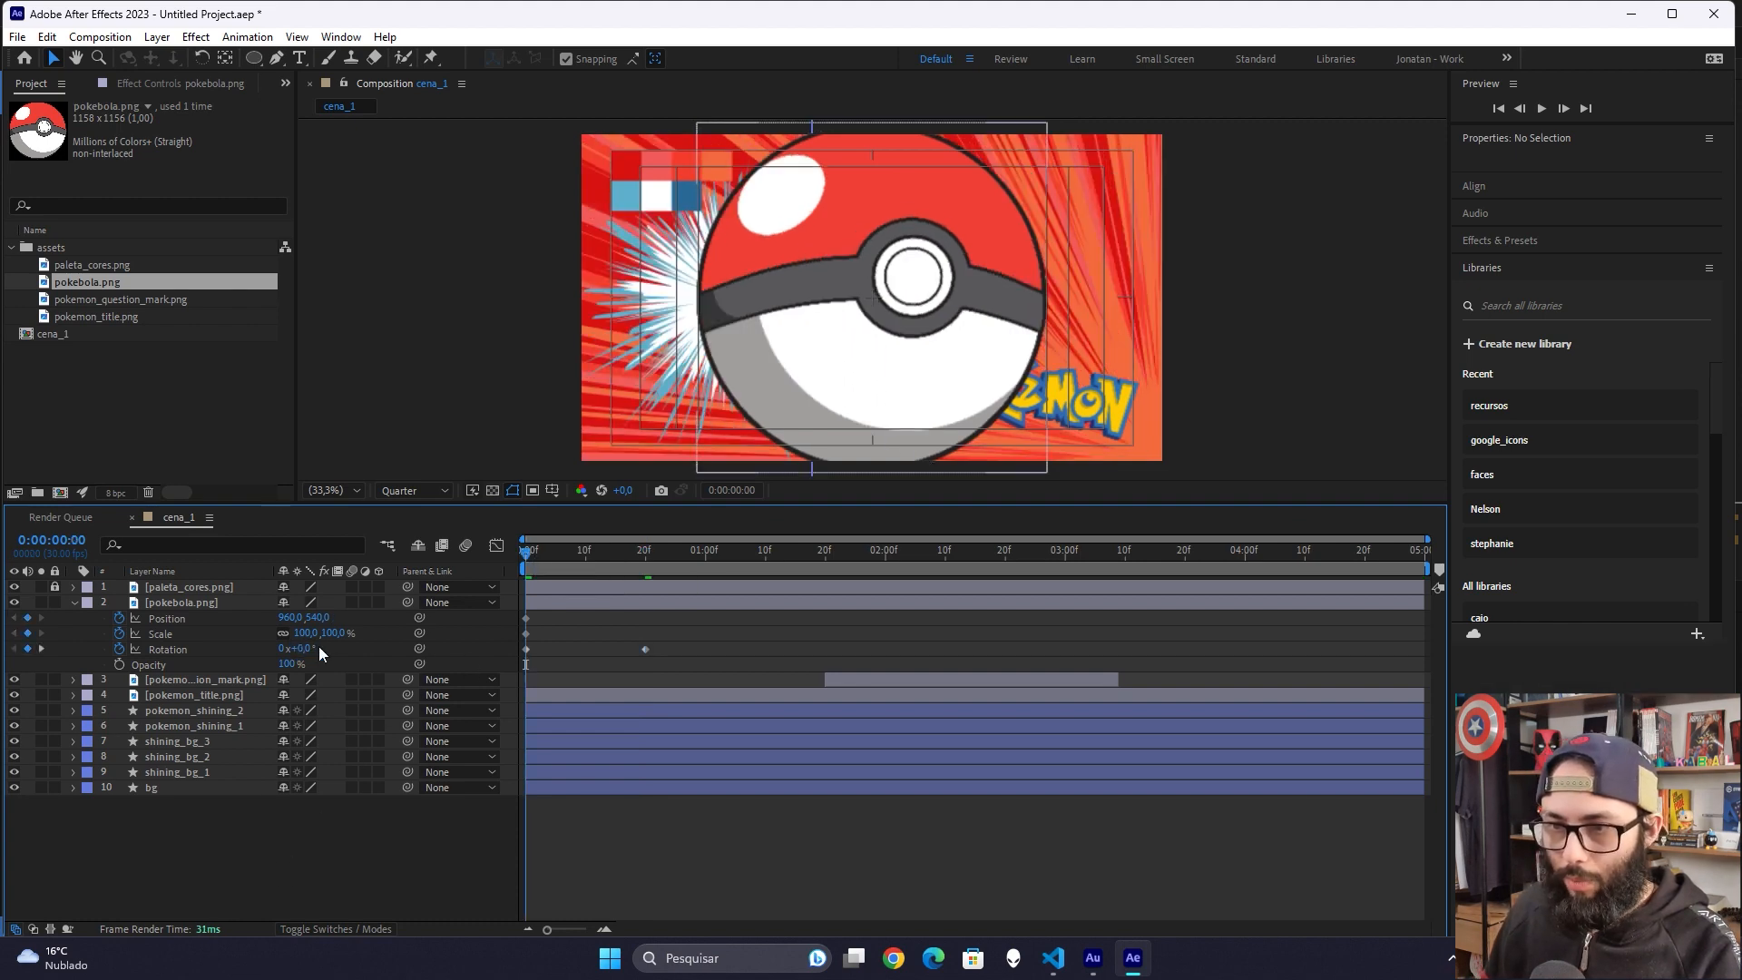
pyautogui.write('45')
pyautogui.press('Return')
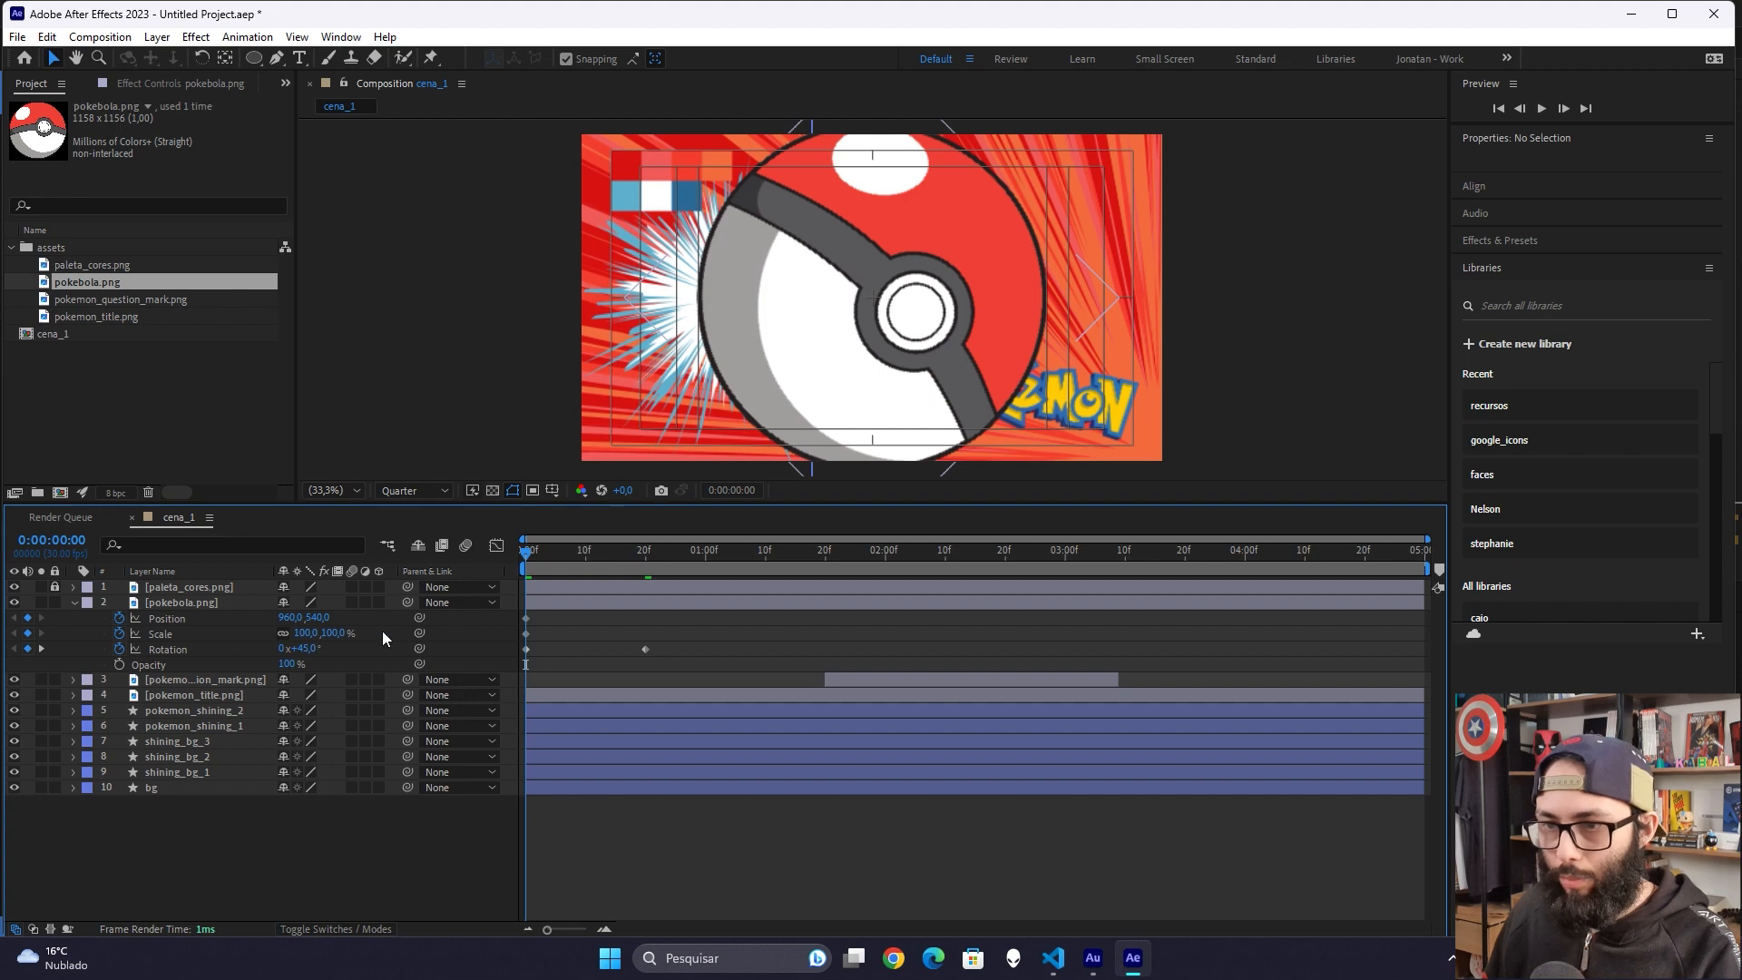
pyautogui.moveTo(303, 633); pyautogui.dragTo(953, 341)
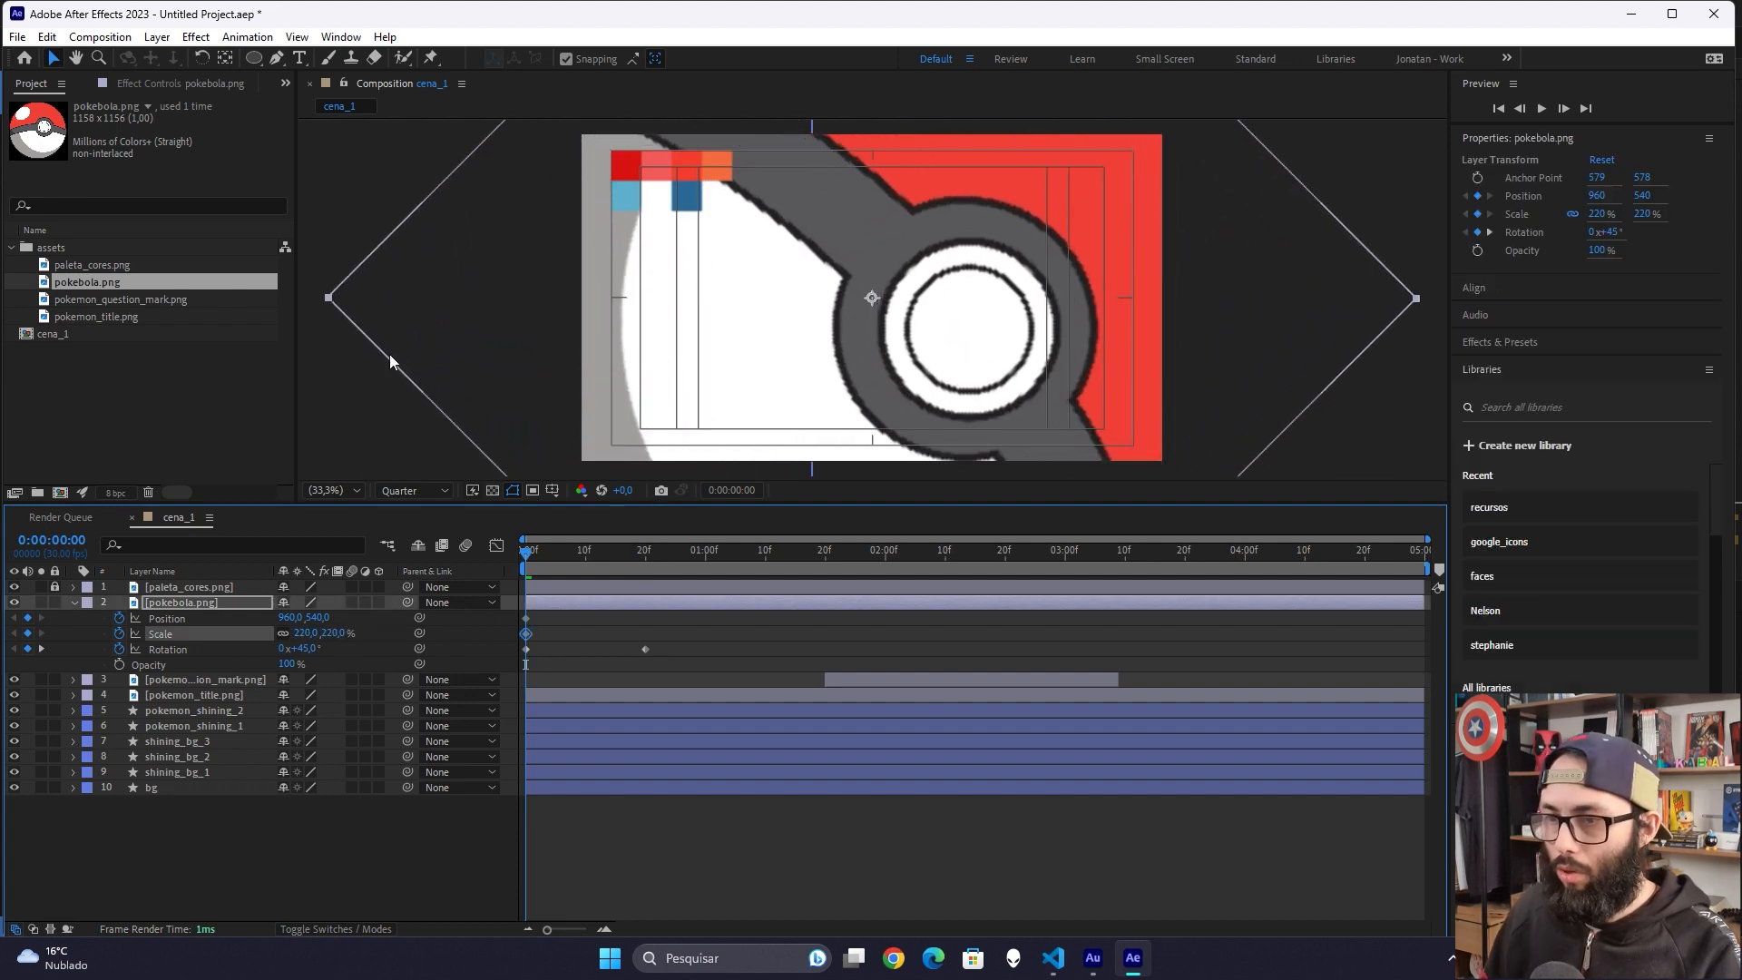
# Step: At 0:00:00:20, set the pokebola layer's scale to 10% and move it onto the white burst at about 579, 441
pyautogui.moveTo(626, 559); pyautogui.dragTo(646, 555)
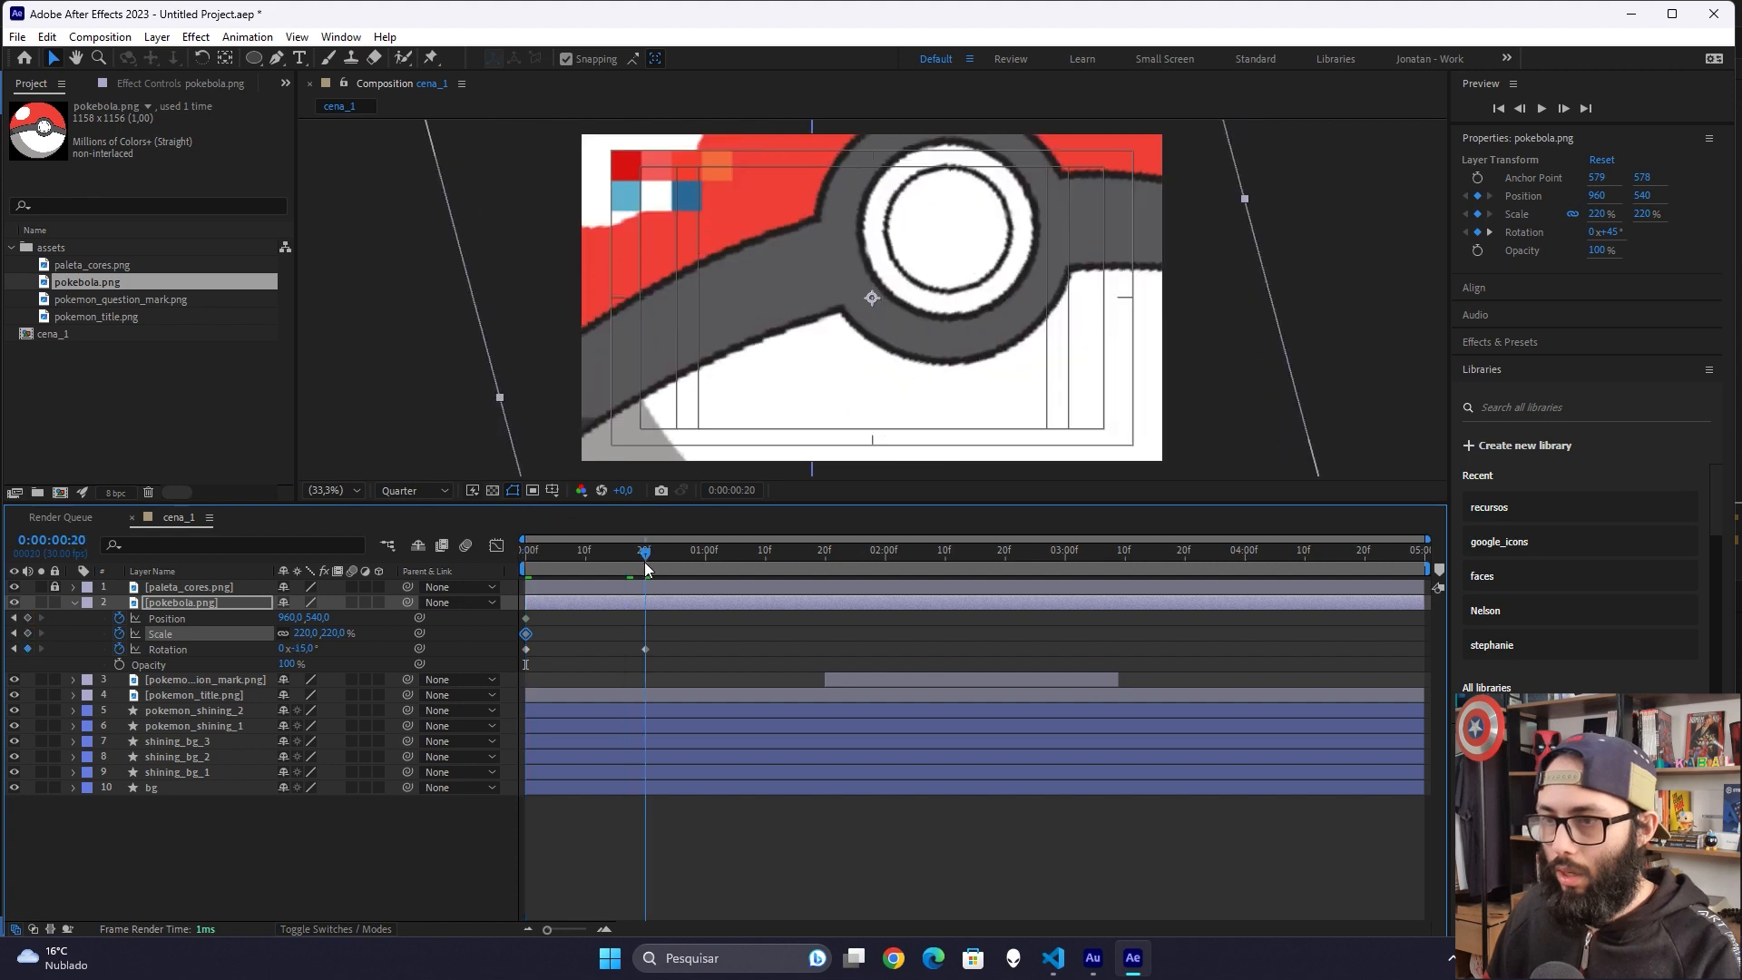
pyautogui.click(304, 633)
pyautogui.write('10')
pyautogui.press('Return')
pyautogui.press('Home')
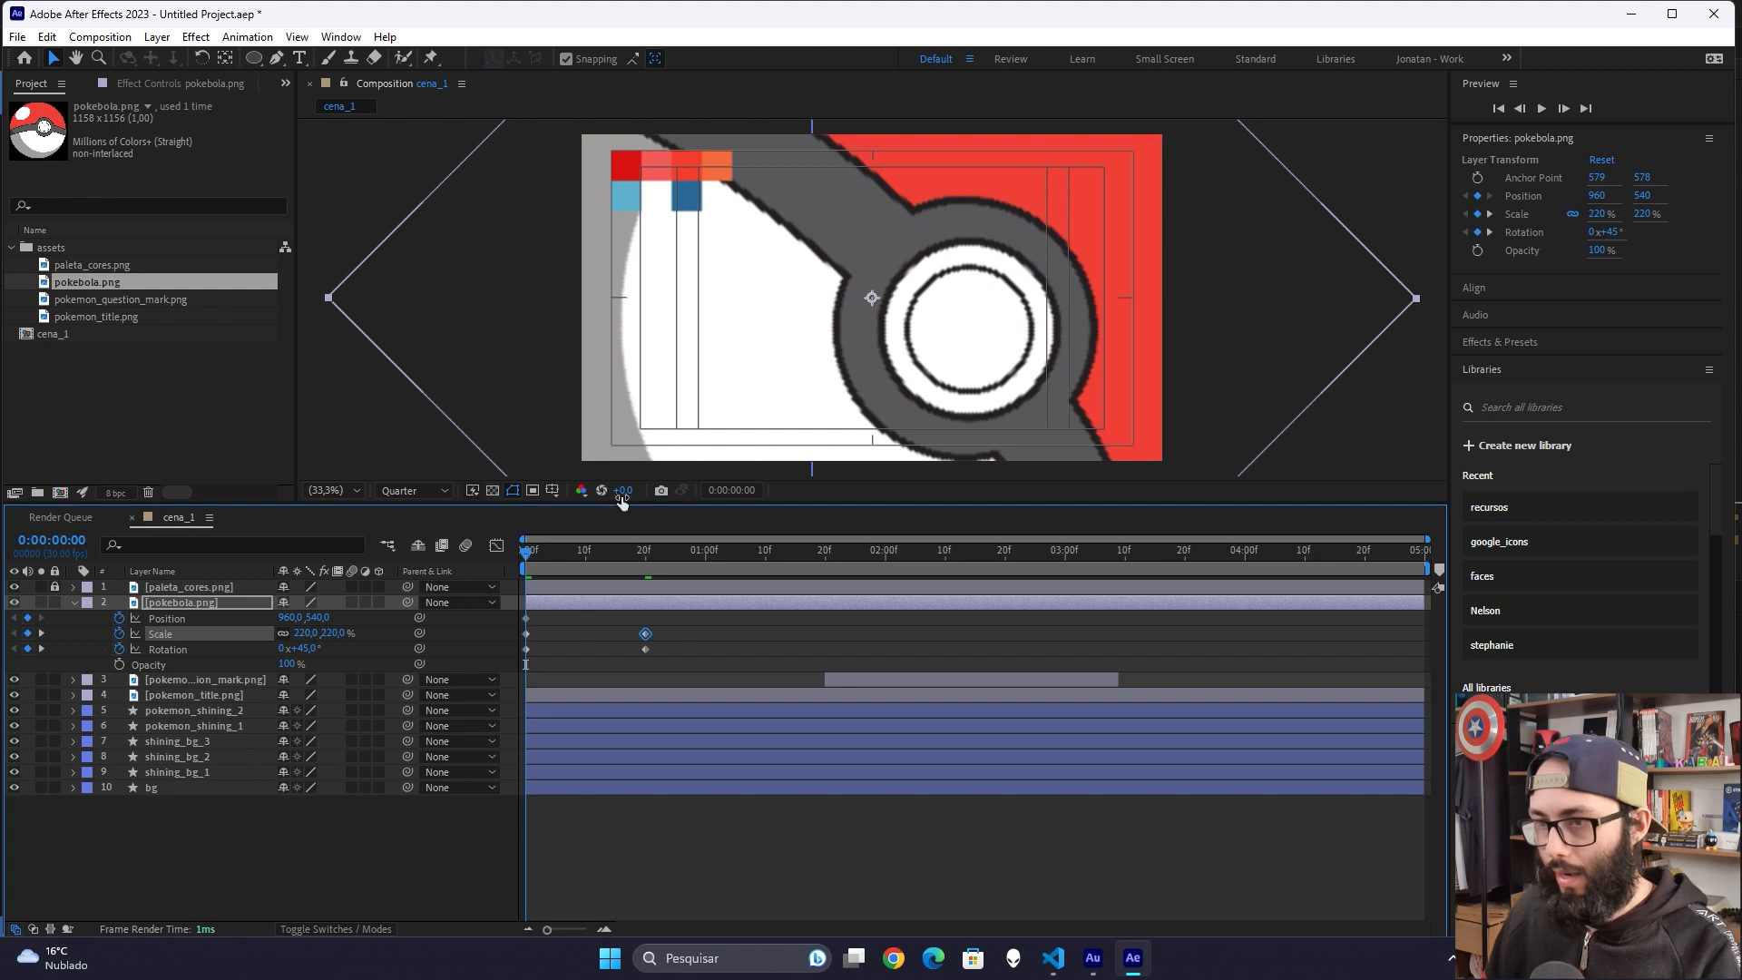
pyautogui.click(648, 574)
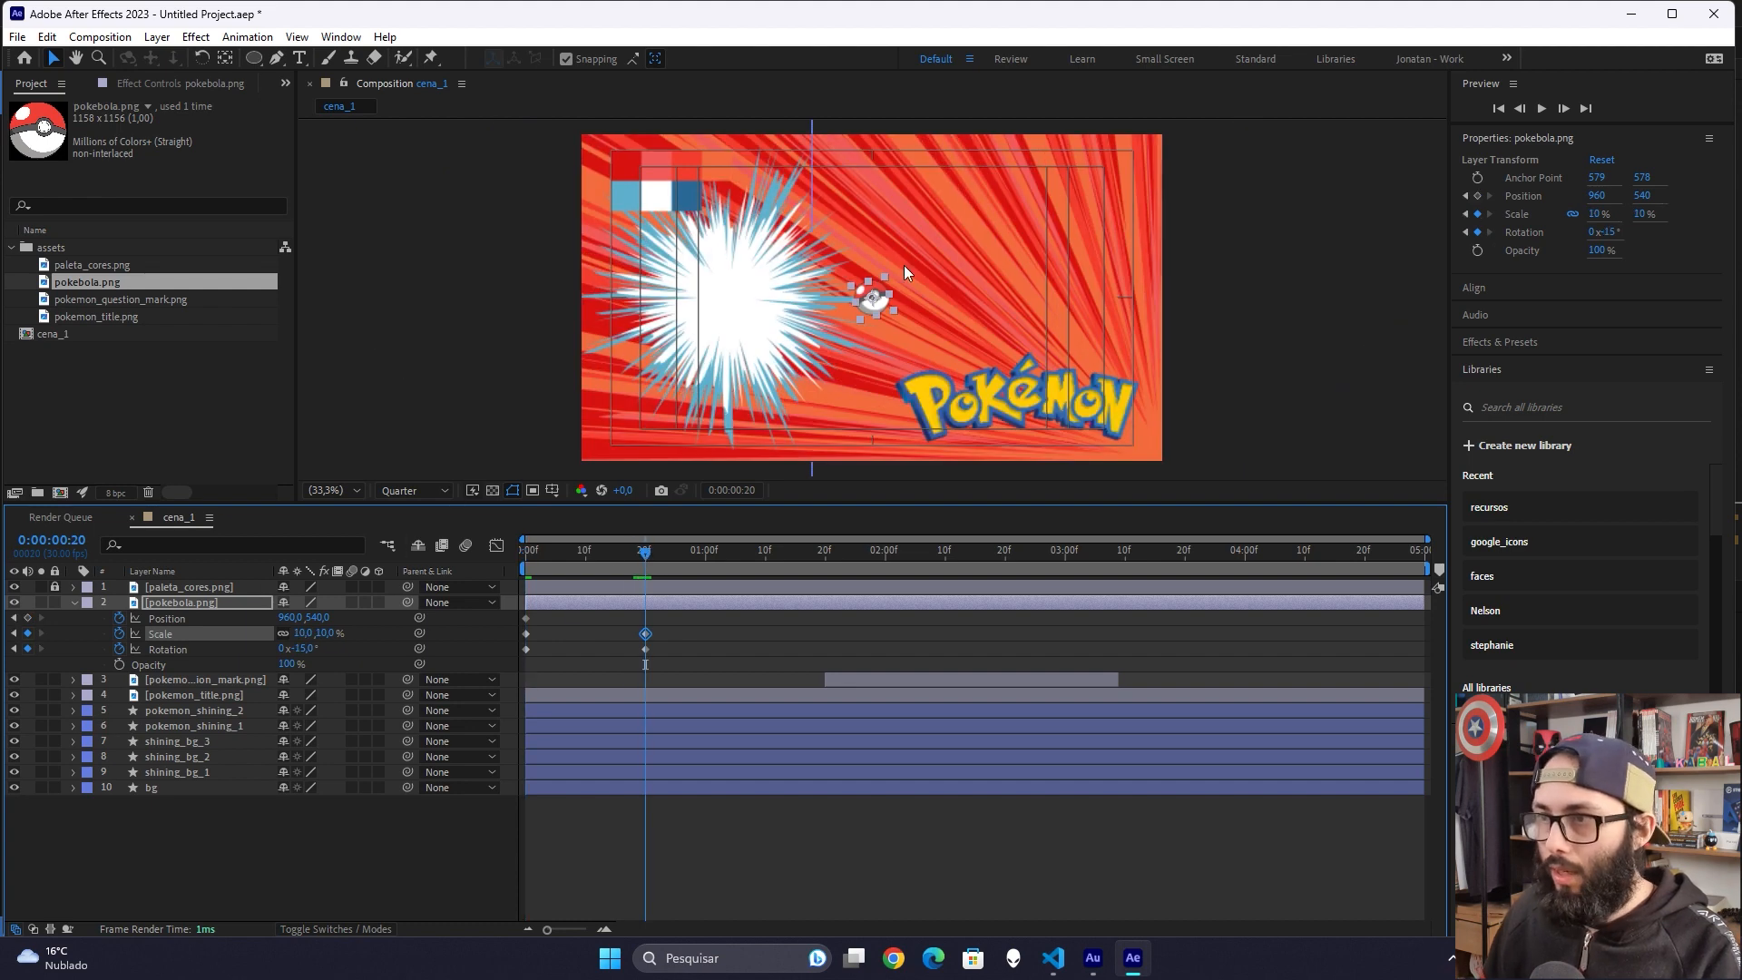
pyautogui.moveTo(879, 300); pyautogui.dragTo(761, 274)
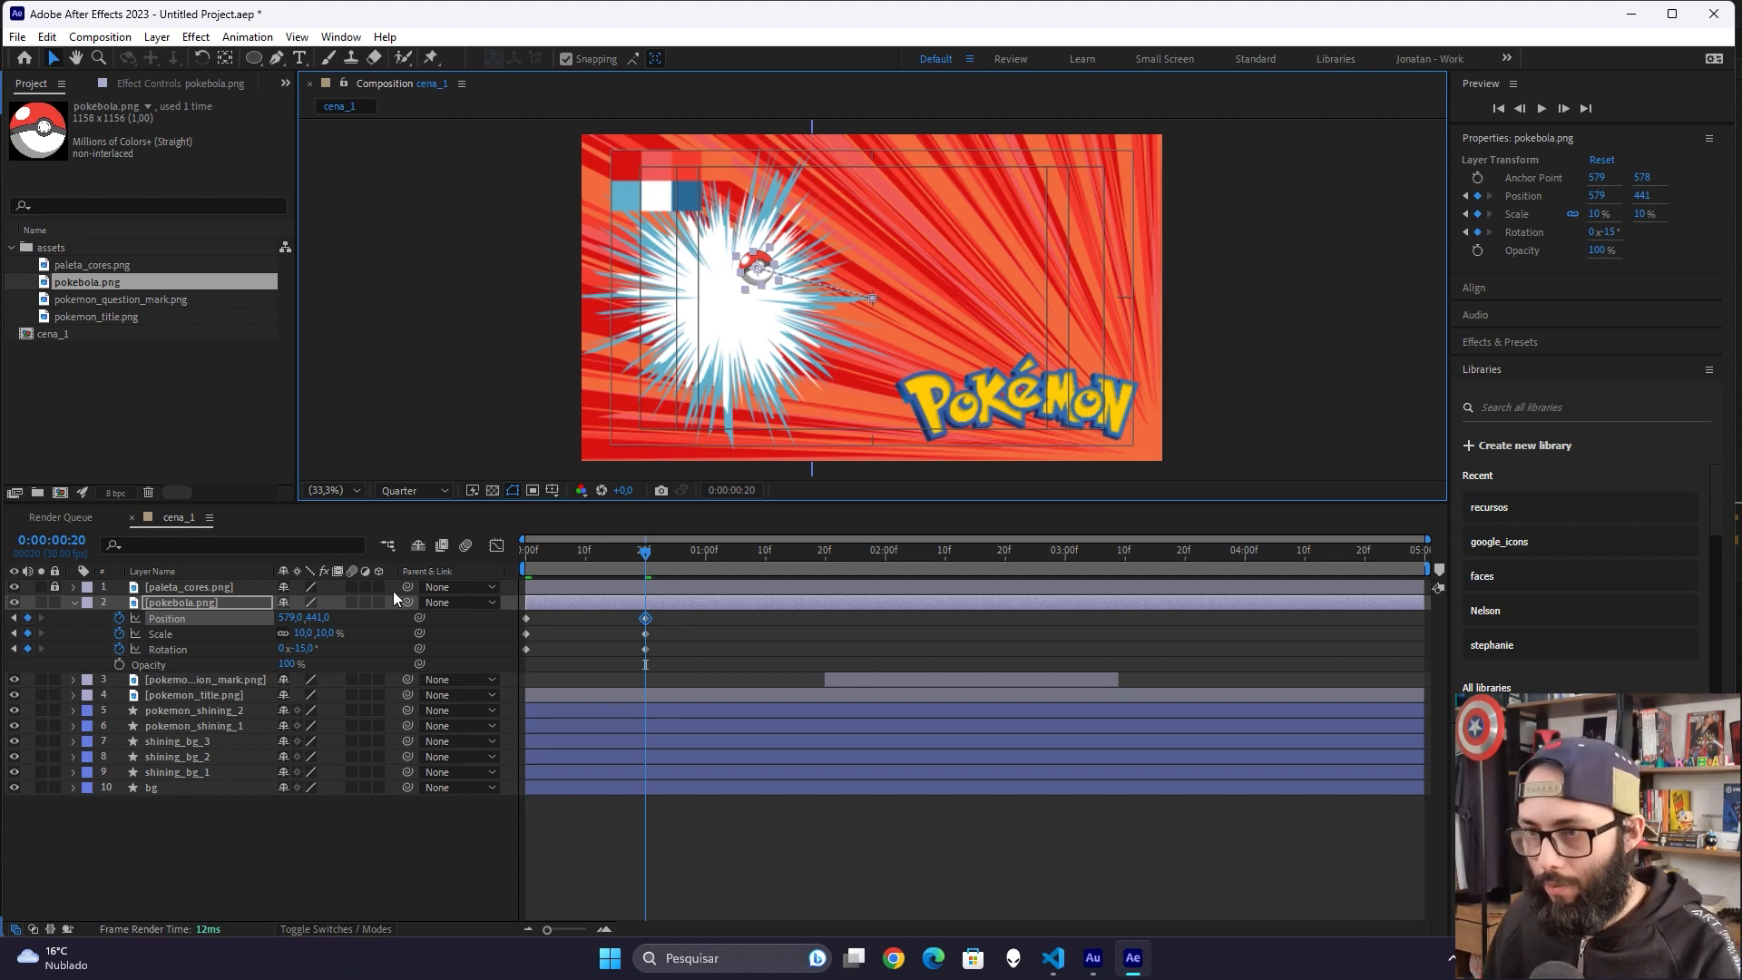
# Step: Set the spatial interpolation of both pokebola position keyframes to Bezier
pyautogui.moveTo(668, 618); pyautogui.dragTo(519, 623)
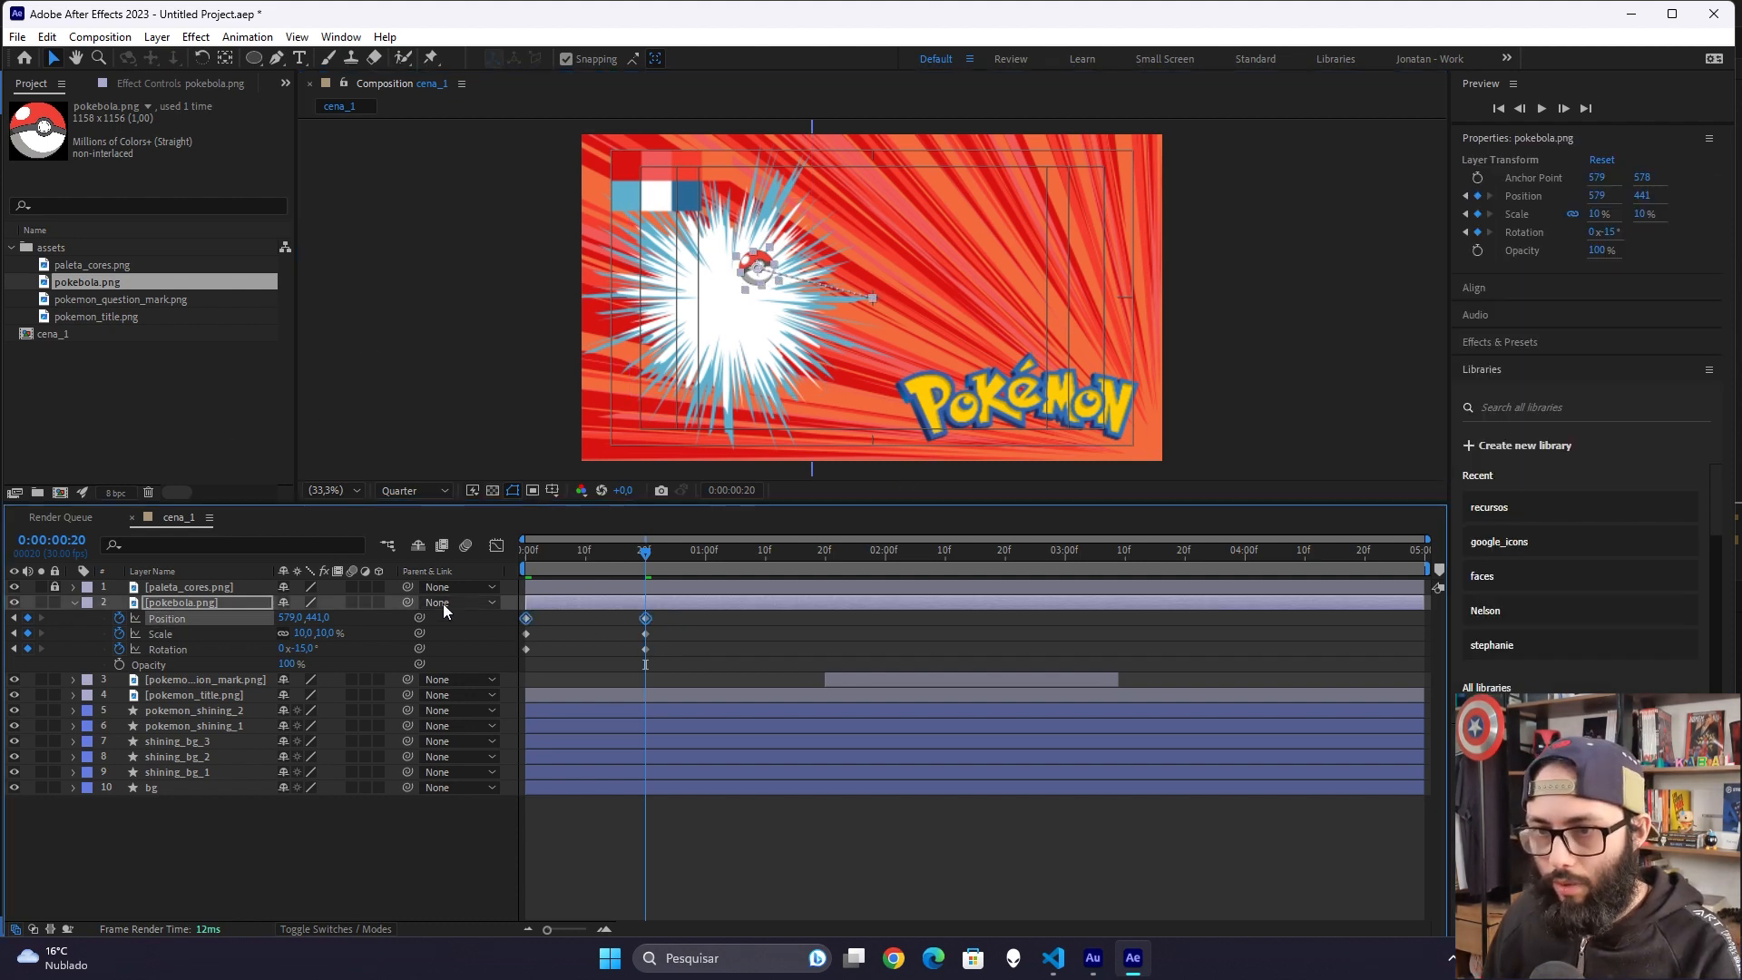
pyautogui.rightClick(527, 619)
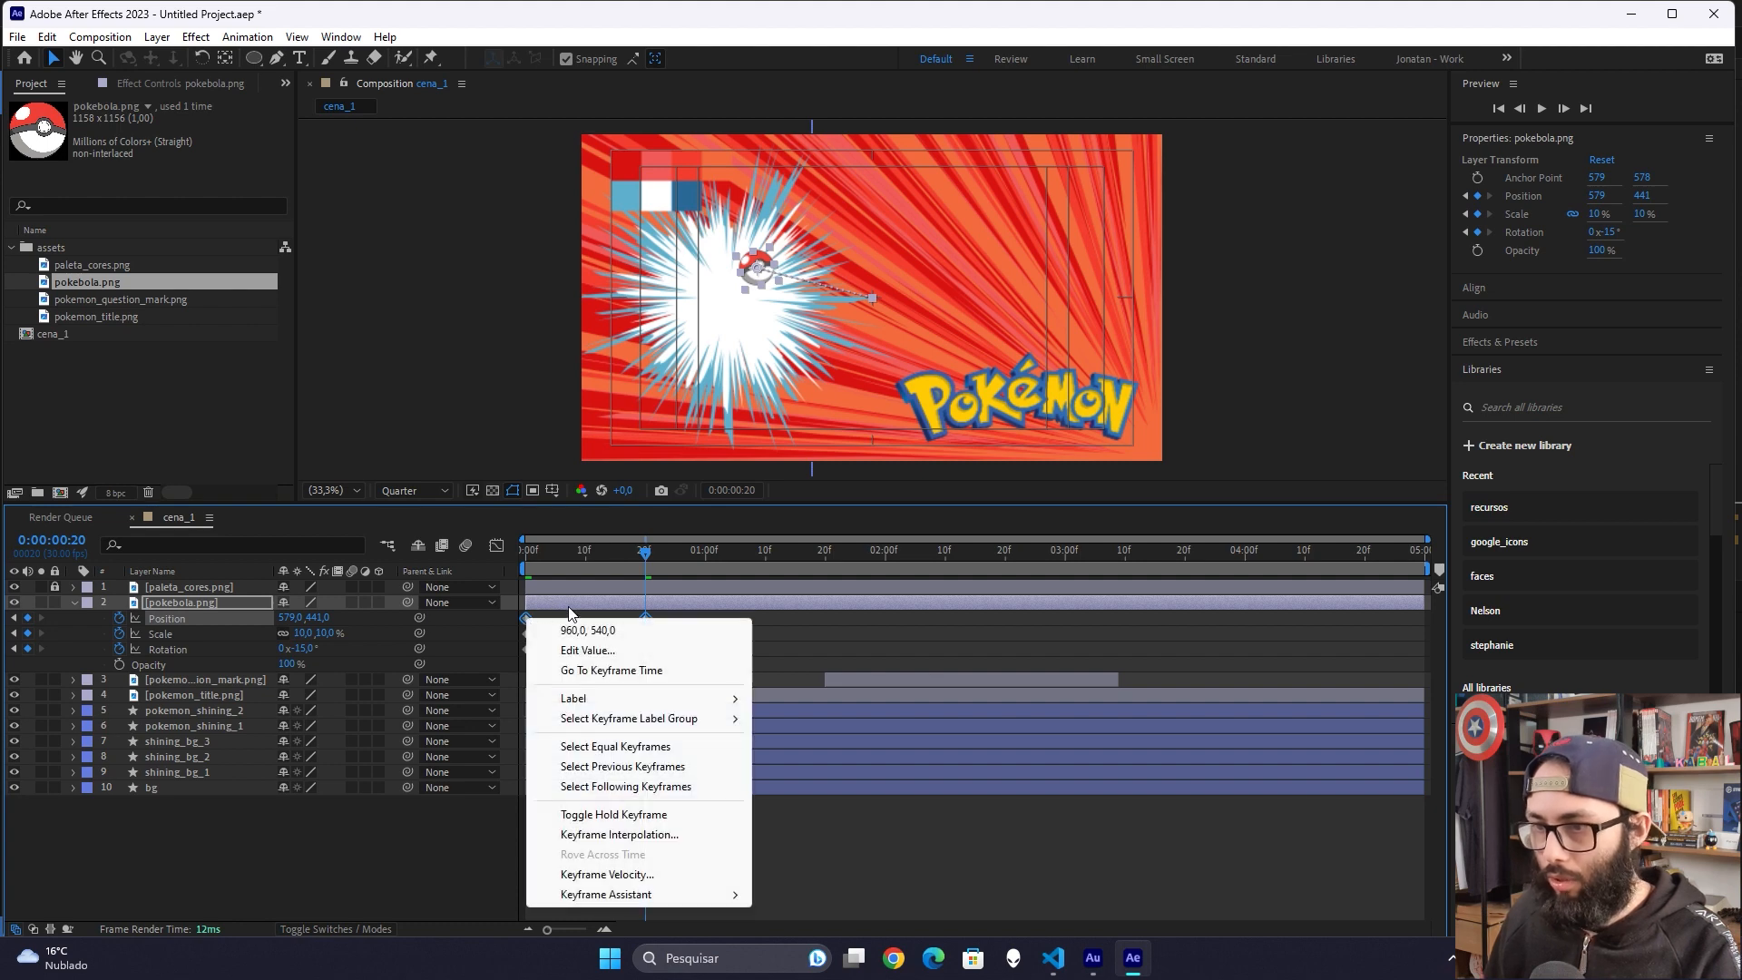
pyautogui.click(627, 835)
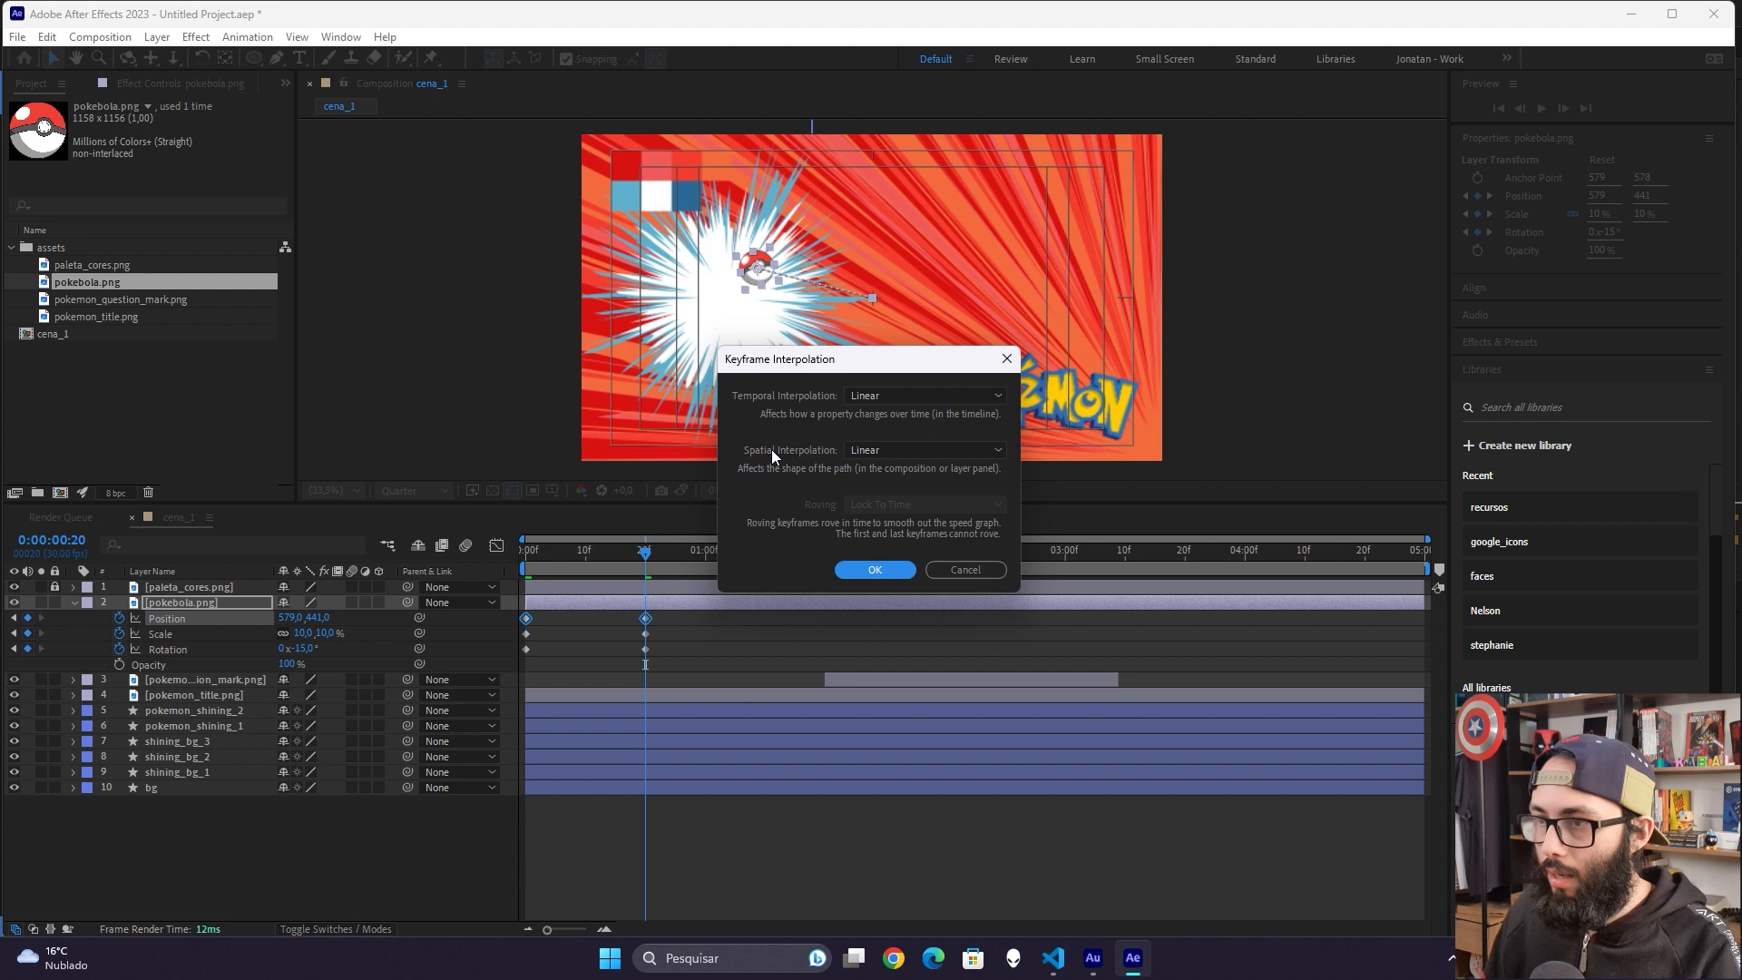
pyautogui.click(911, 450)
pyautogui.click(901, 516)
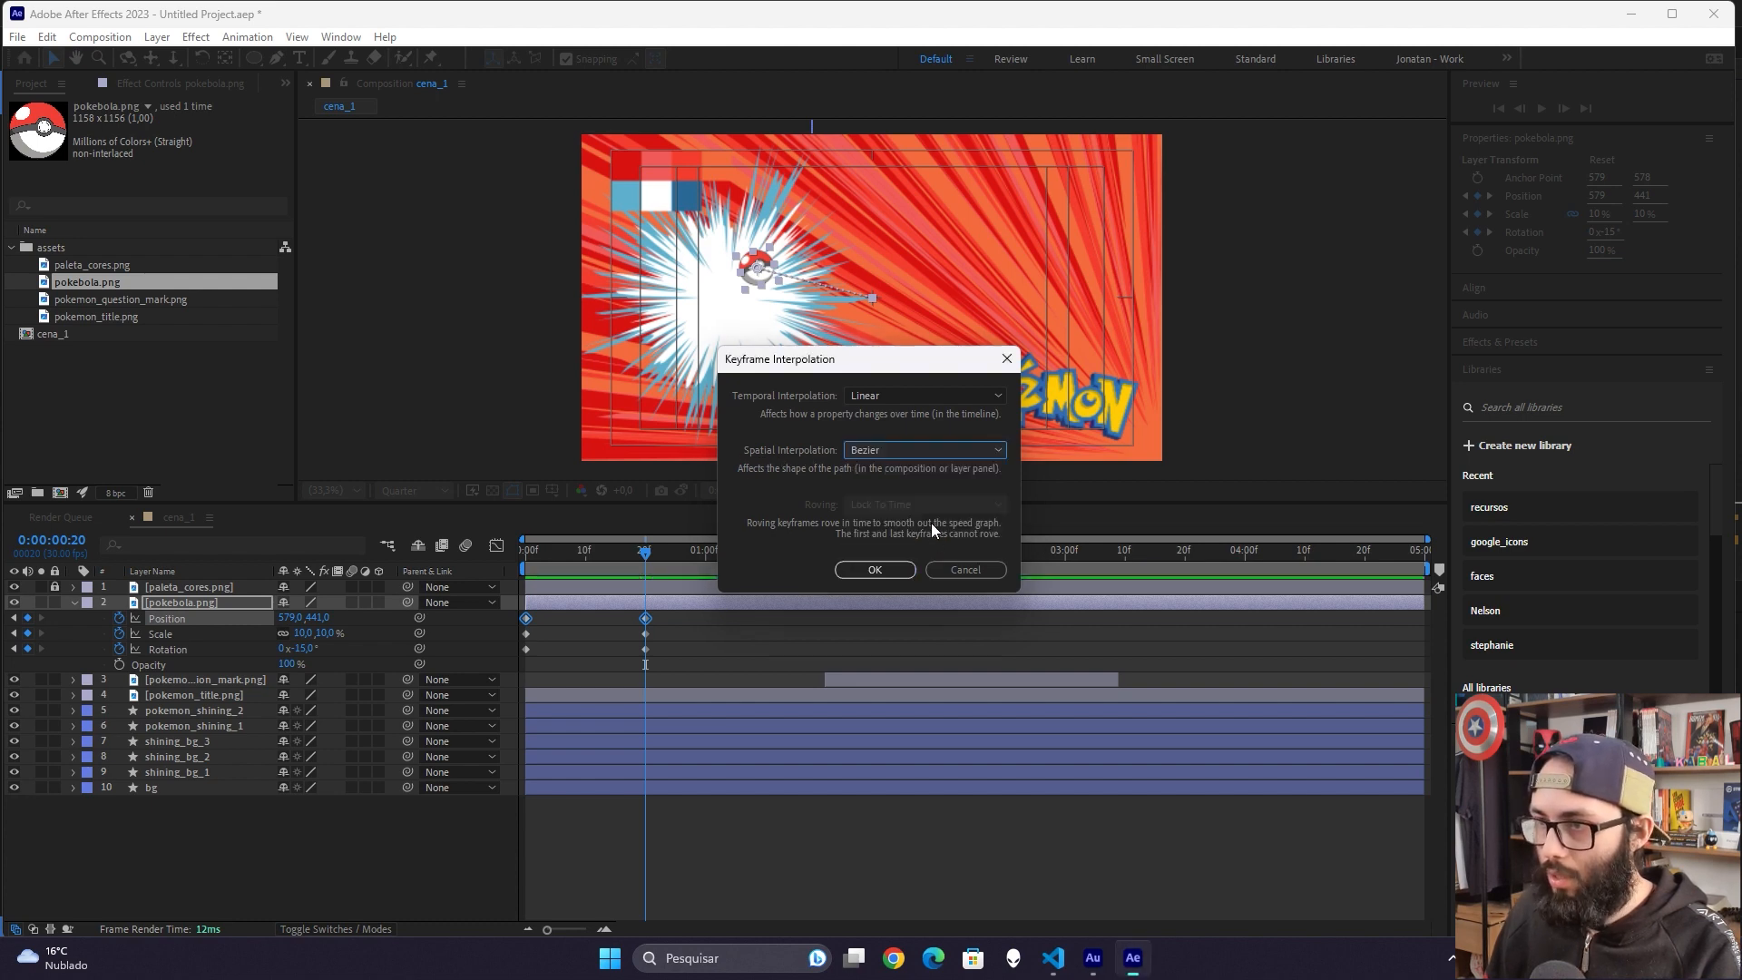
pyautogui.click(876, 570)
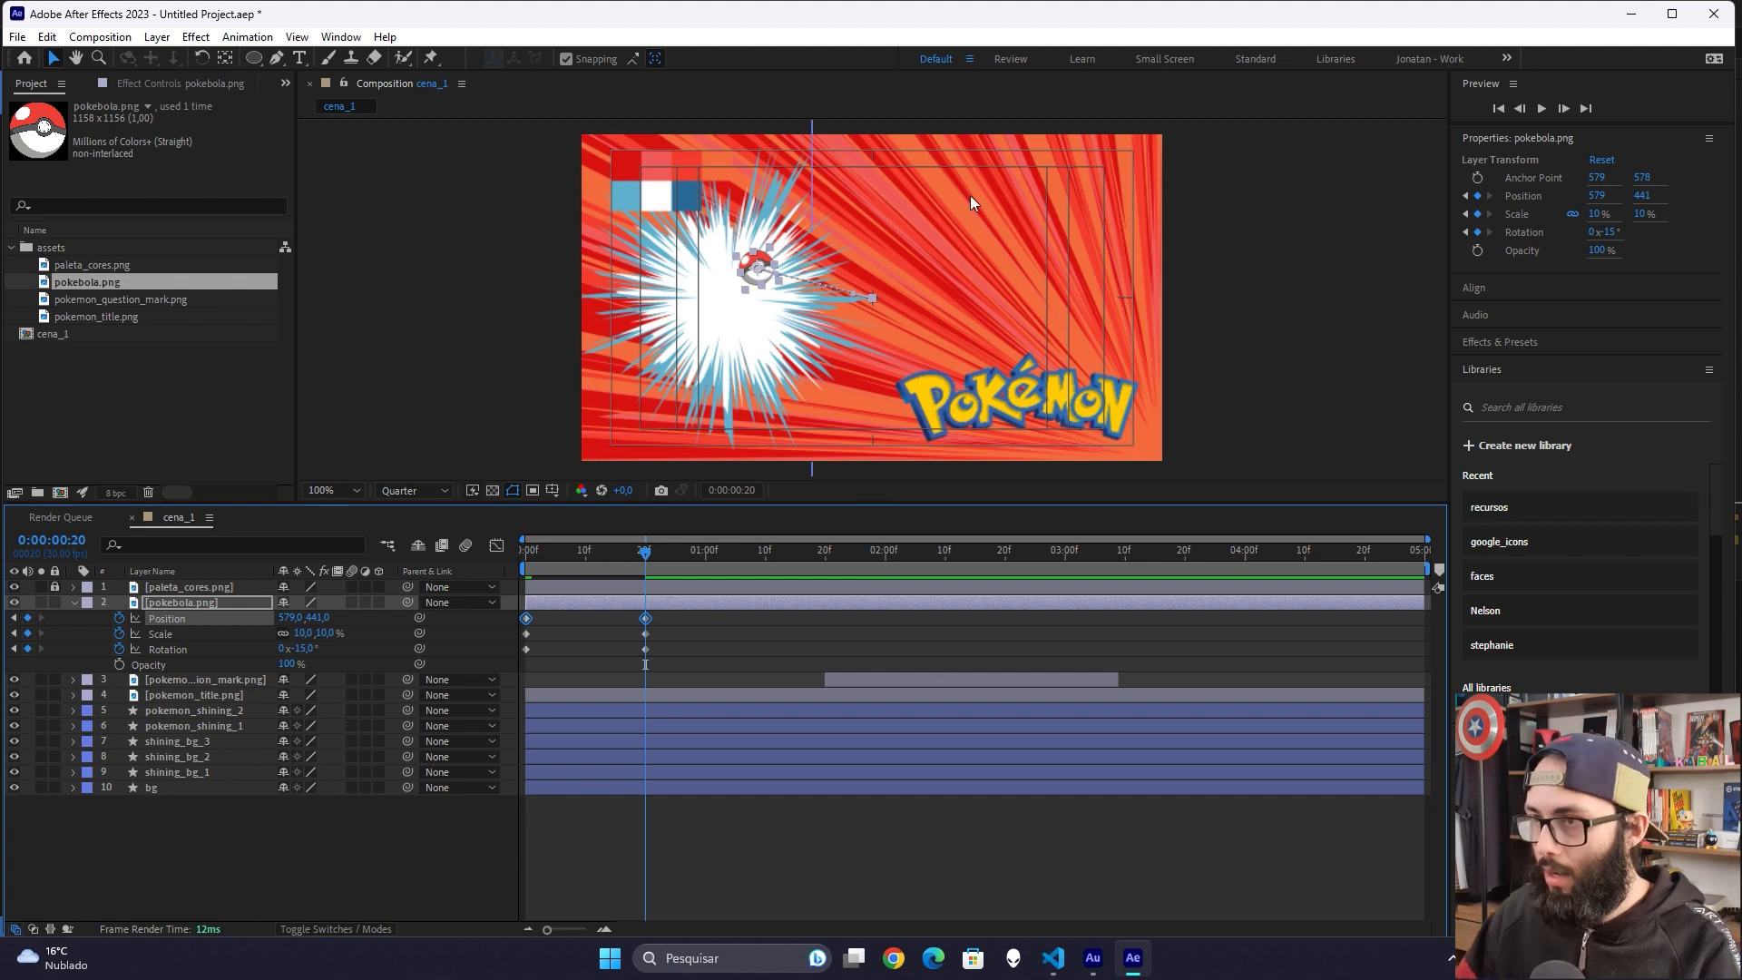
# Step: Bend the pokebola's motion path into a high upward arc with the Bezier handles of both position keyframes, and preview it from the start
pyautogui.press('/')
pyautogui.click(986, 232)
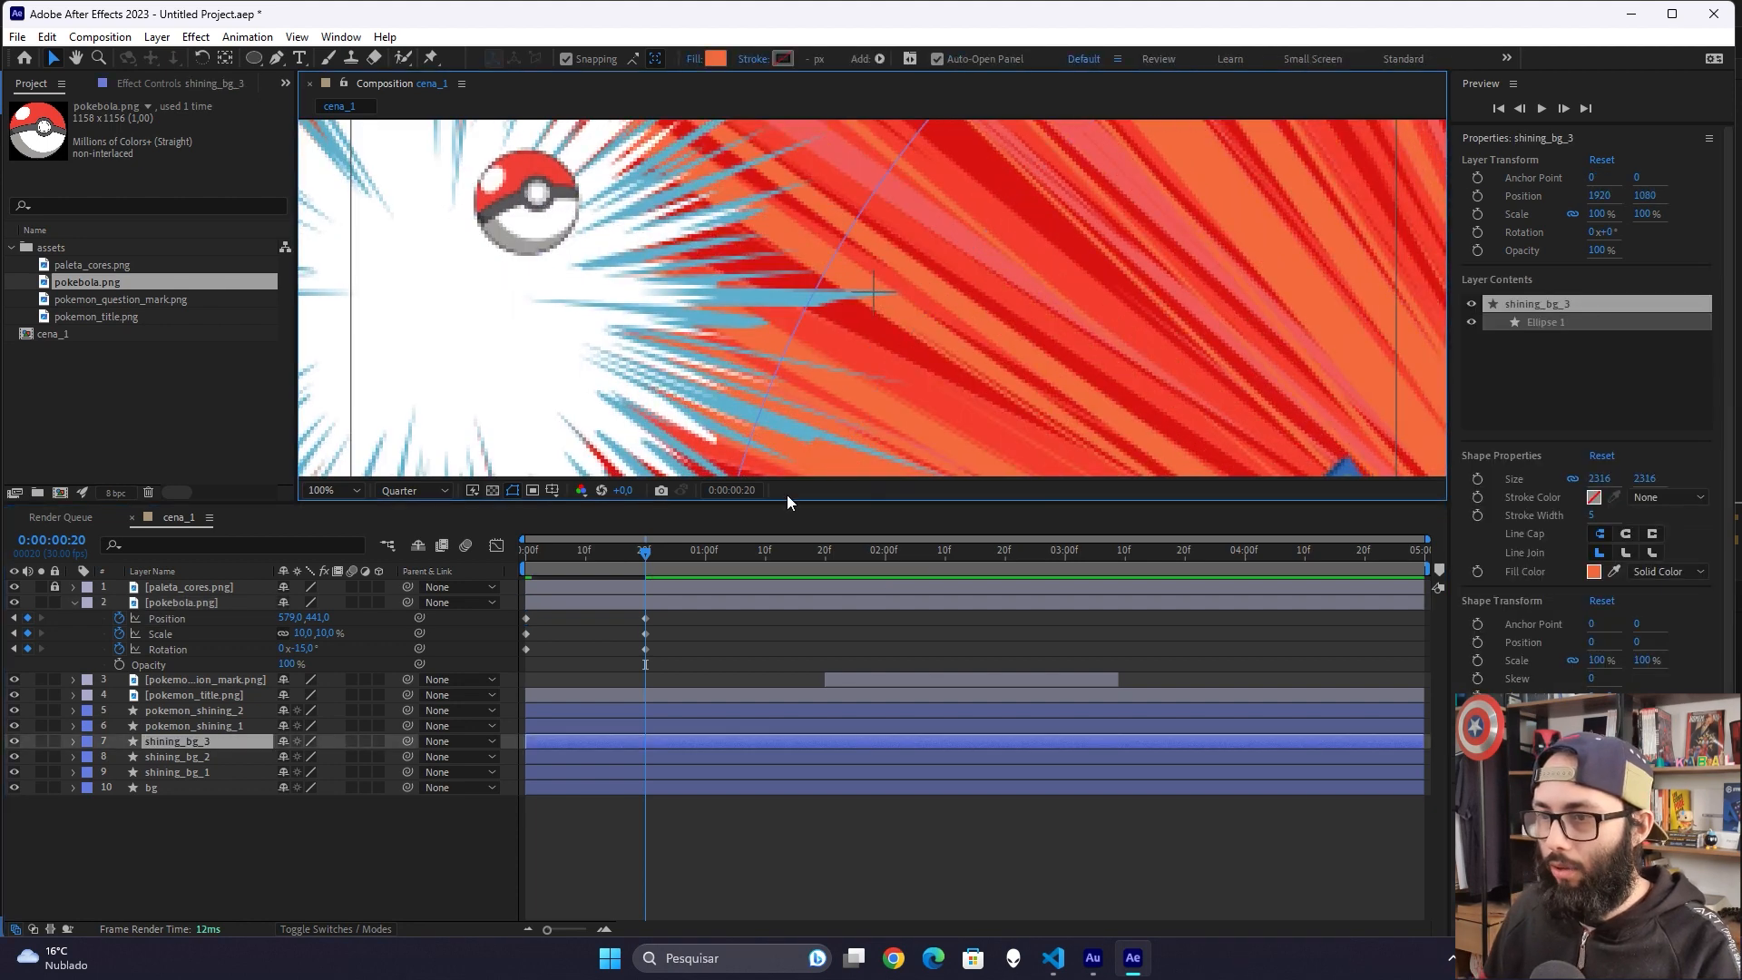
pyautogui.click(209, 620)
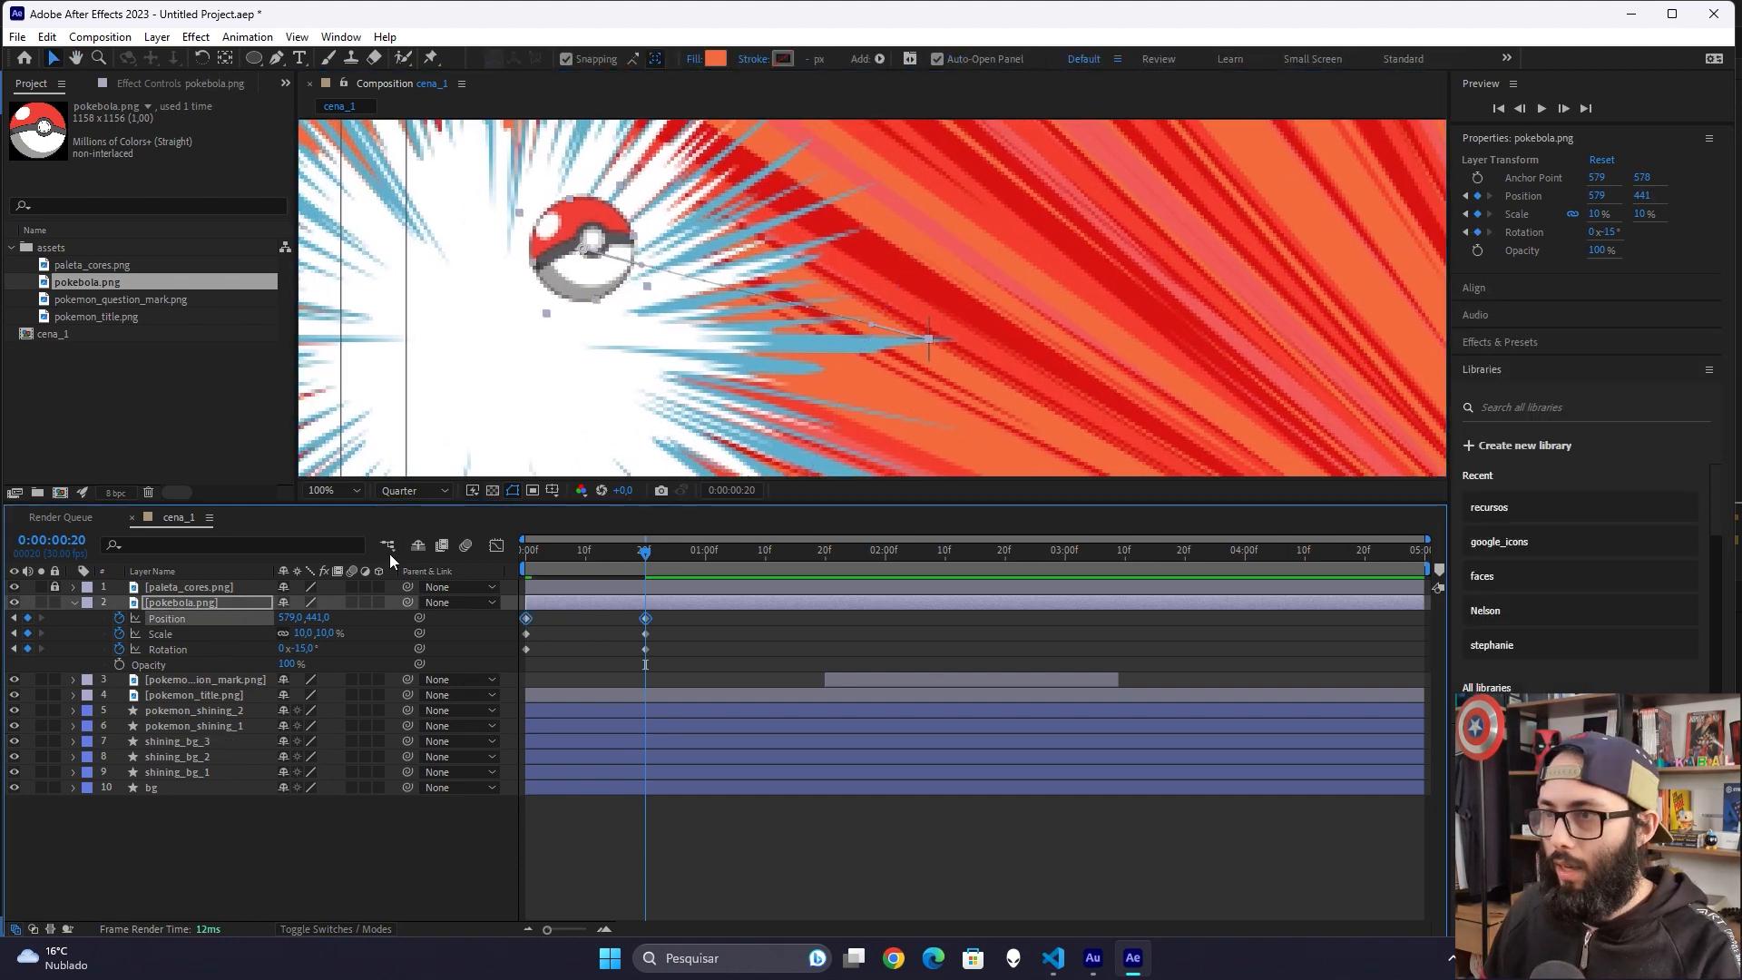
pyautogui.moveTo(873, 324); pyautogui.dragTo(988, 232)
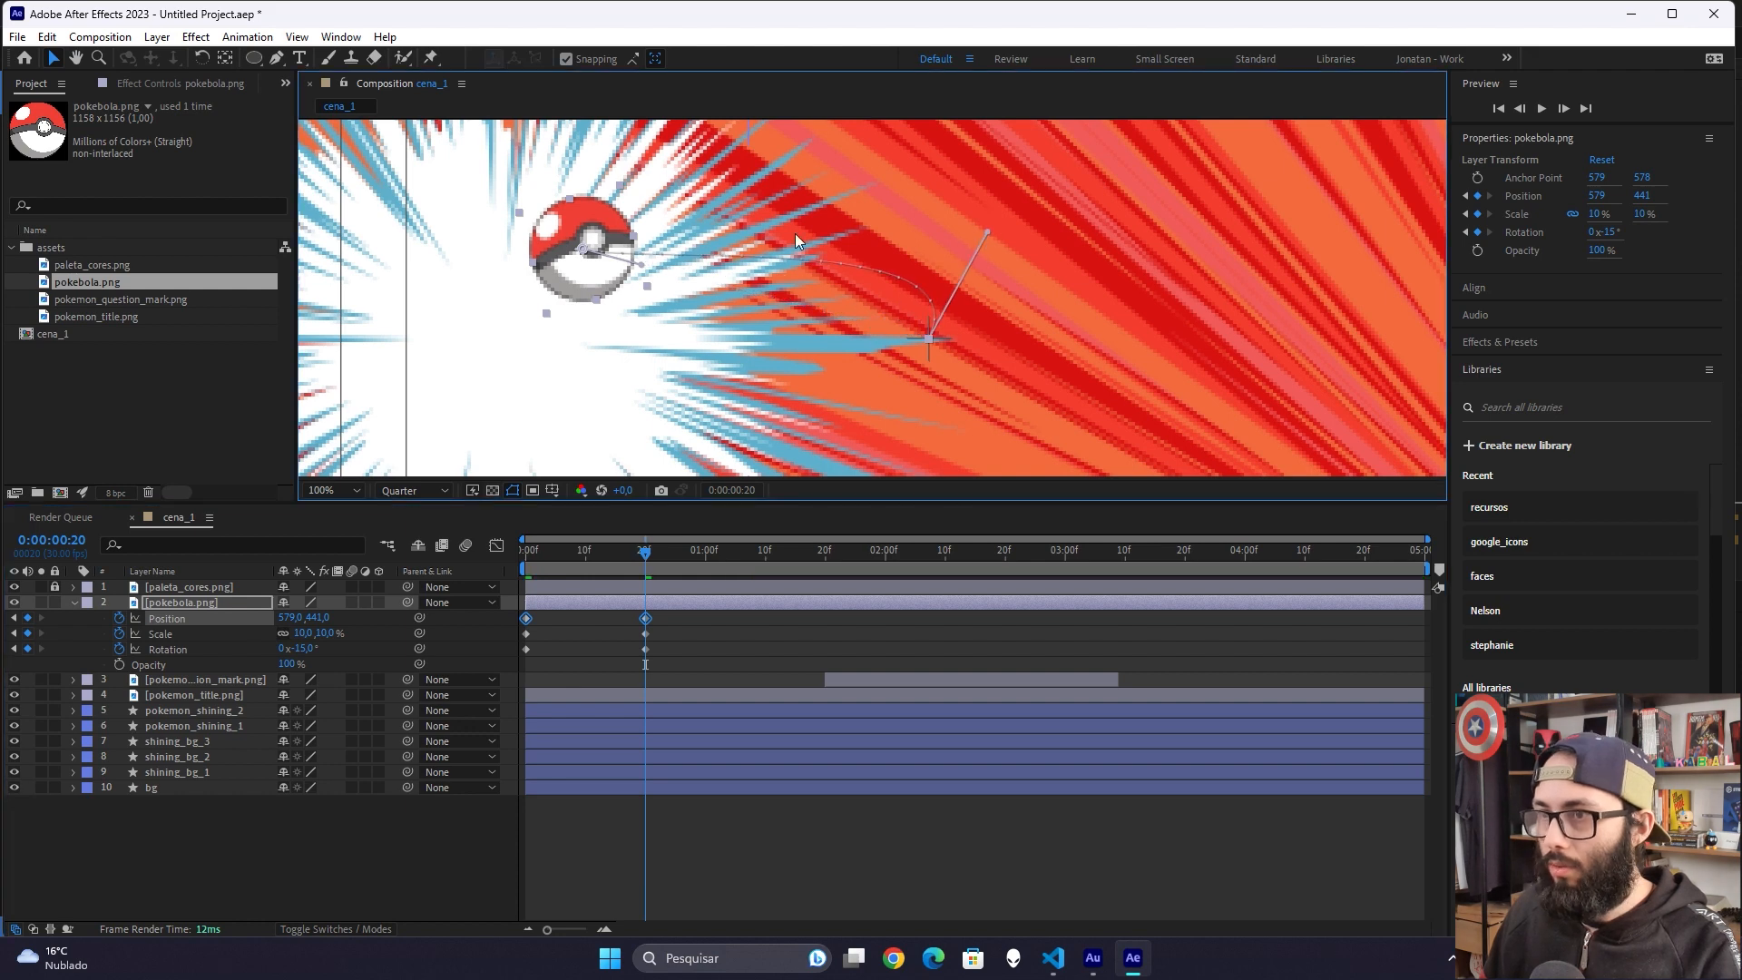
pyautogui.hotkey('shift', '/')
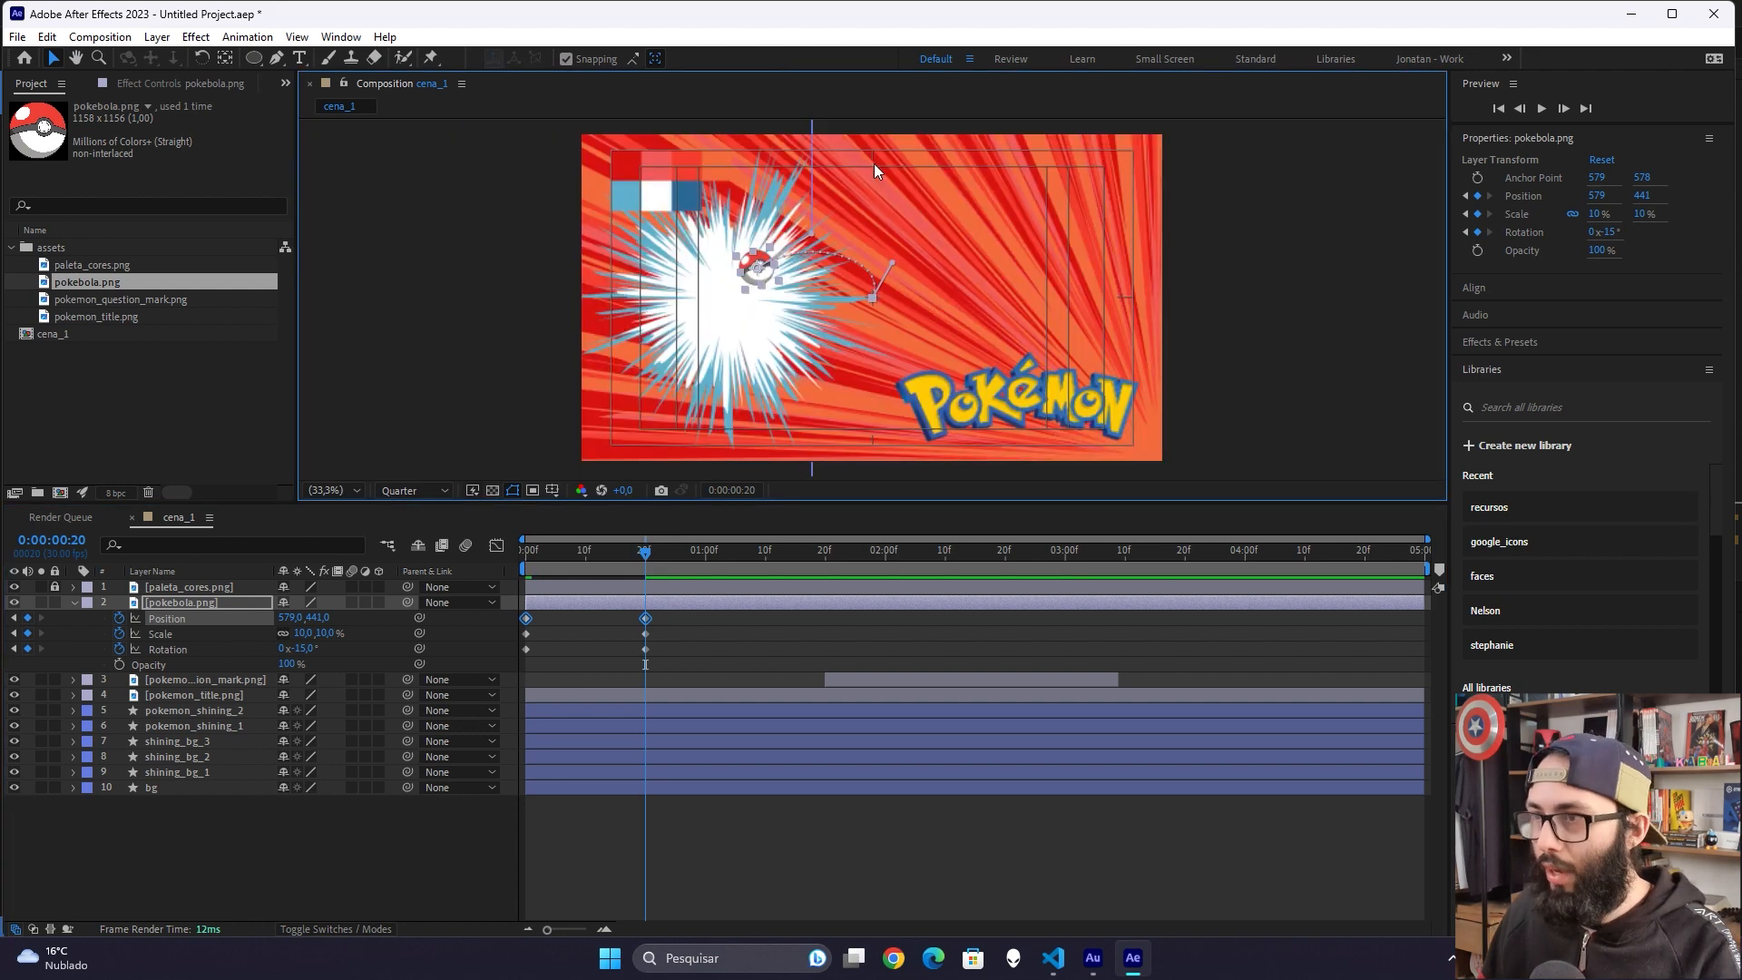
pyautogui.moveTo(895, 263); pyautogui.dragTo(912, 237)
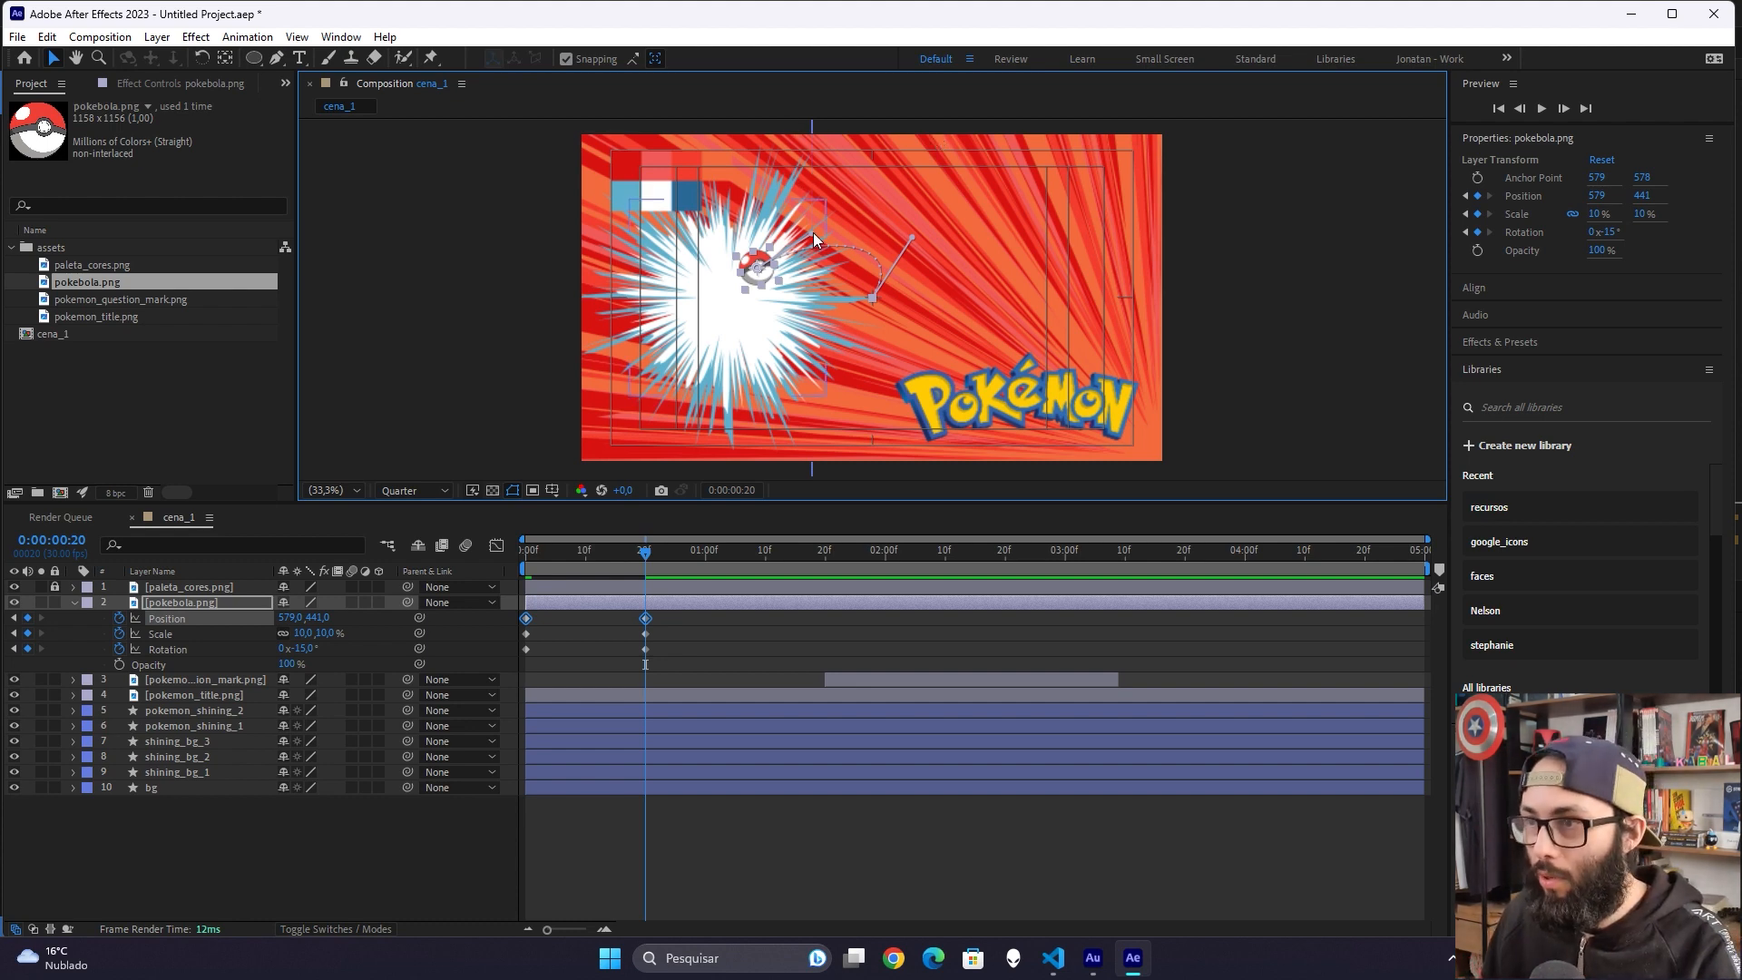
pyautogui.moveTo(819, 211); pyautogui.dragTo(837, 186)
pyautogui.moveTo(911, 237); pyautogui.dragTo(945, 205)
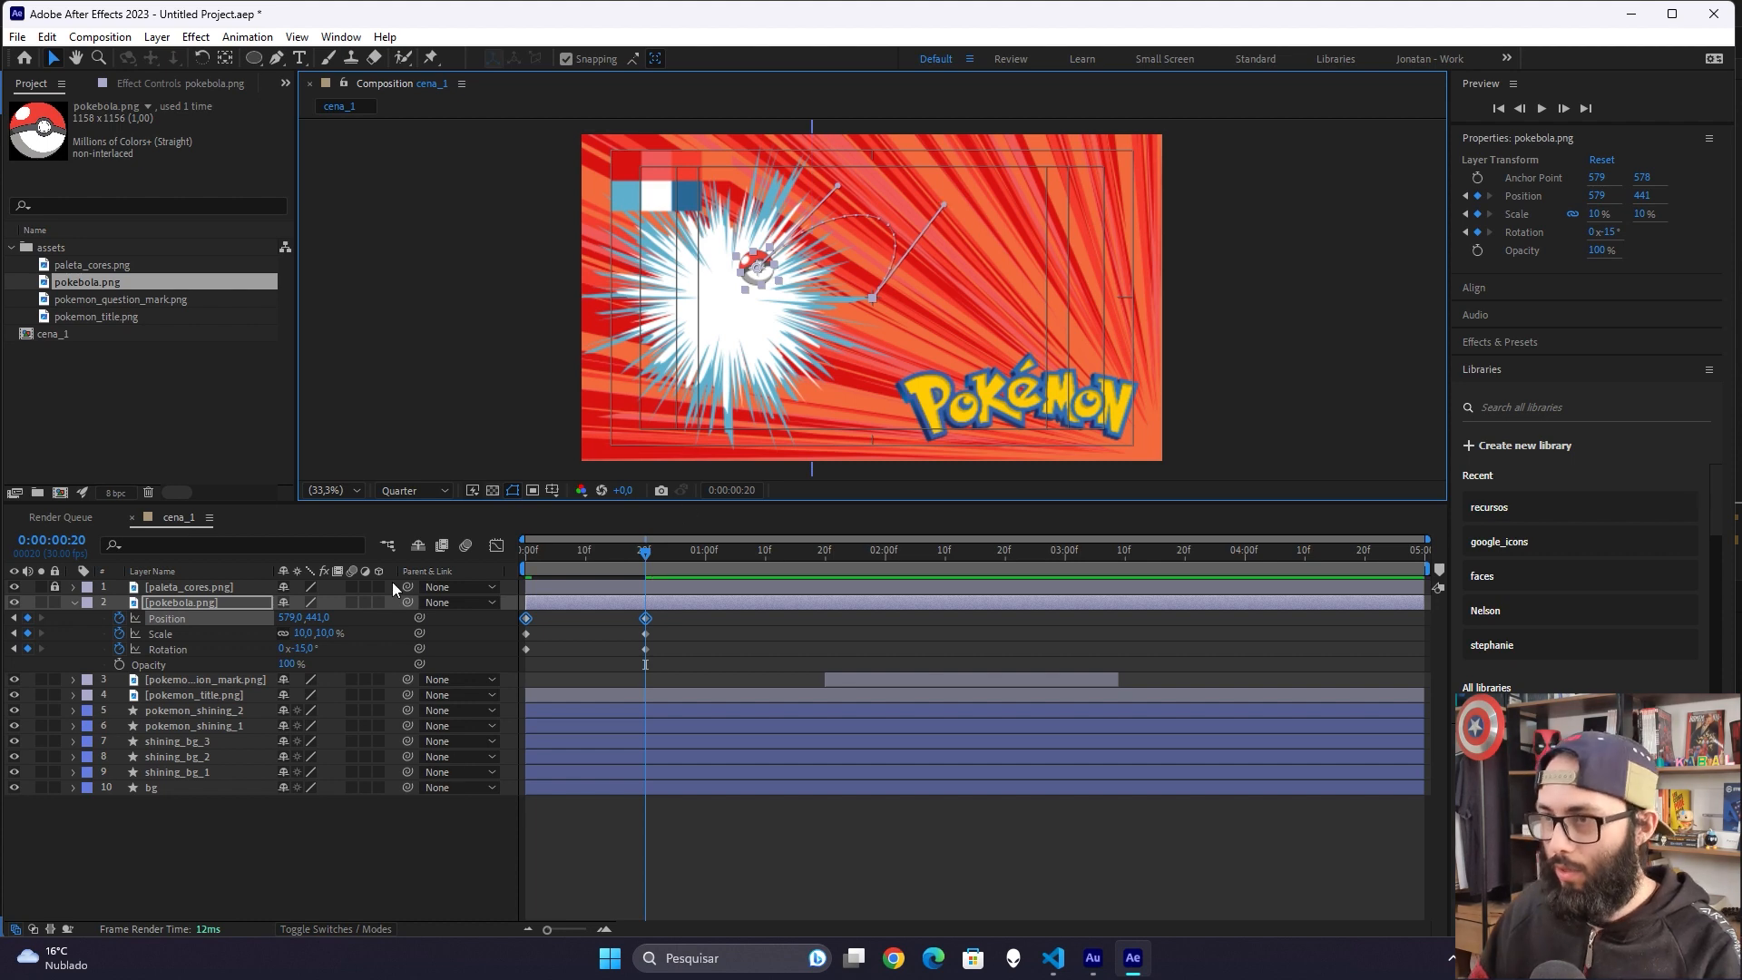
pyautogui.press('Home')
pyautogui.press('space')
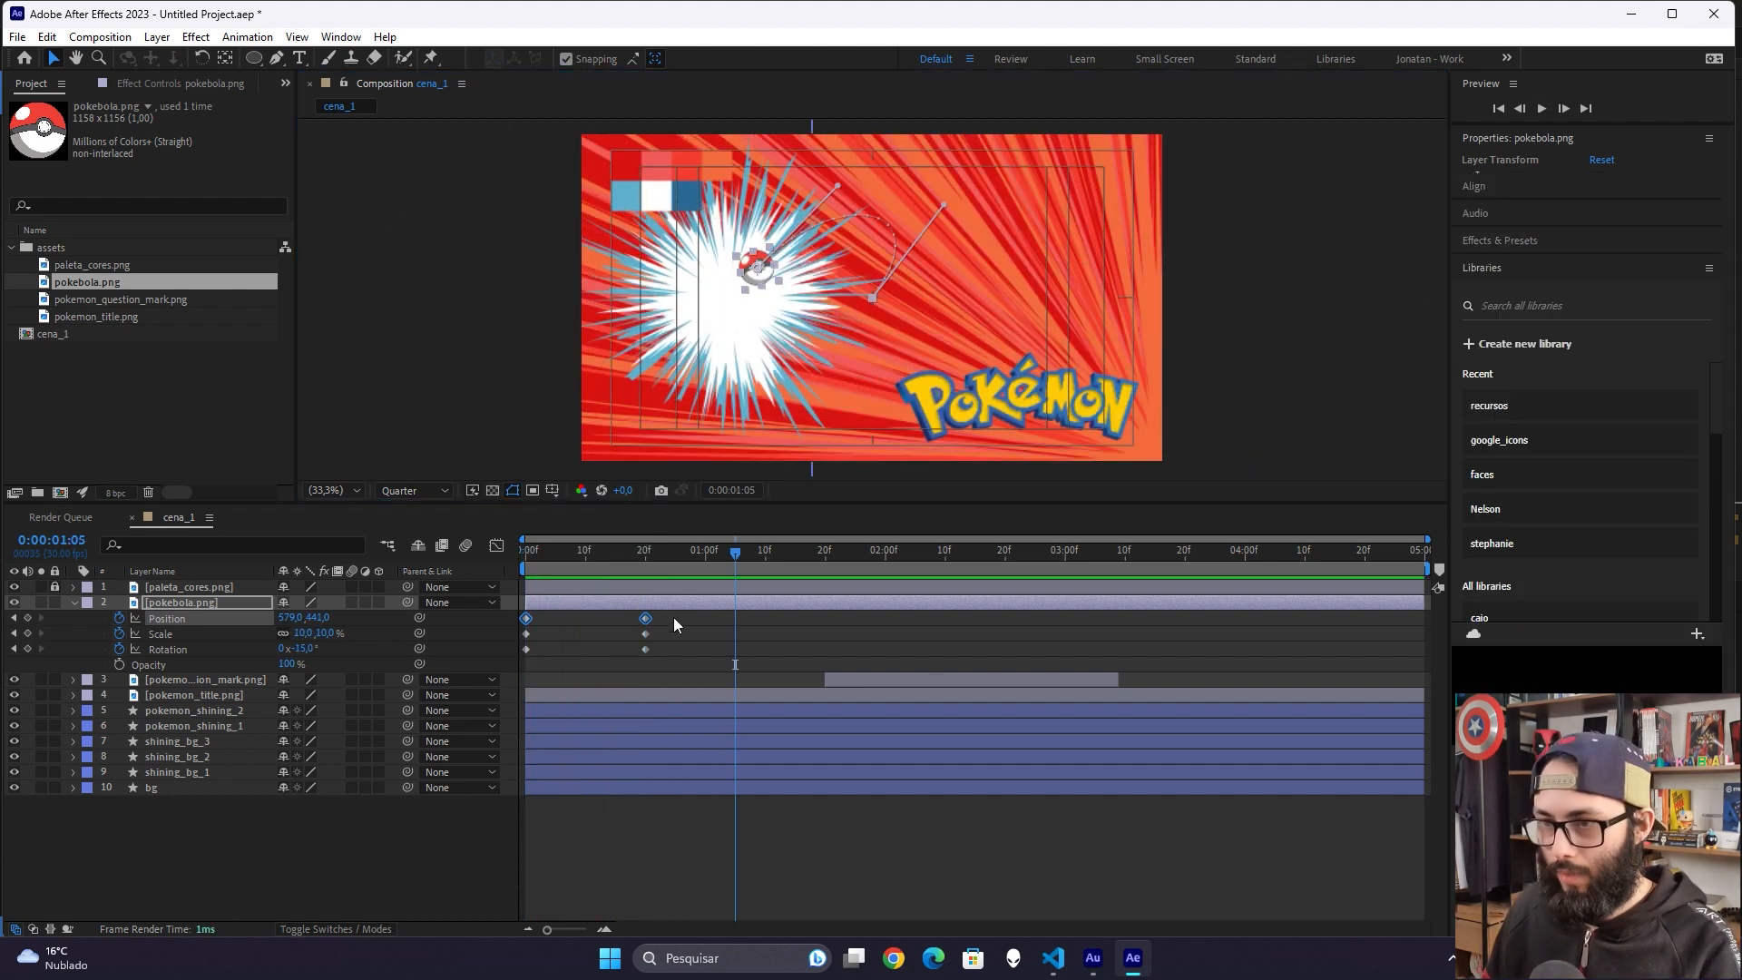
# Step: Apply Easy Ease to all of the pokebola's position, scale and rotation keyframes
pyautogui.moveTo(673, 614); pyautogui.dragTo(509, 655)
pyautogui.press('F9')
pyautogui.click(645, 670)
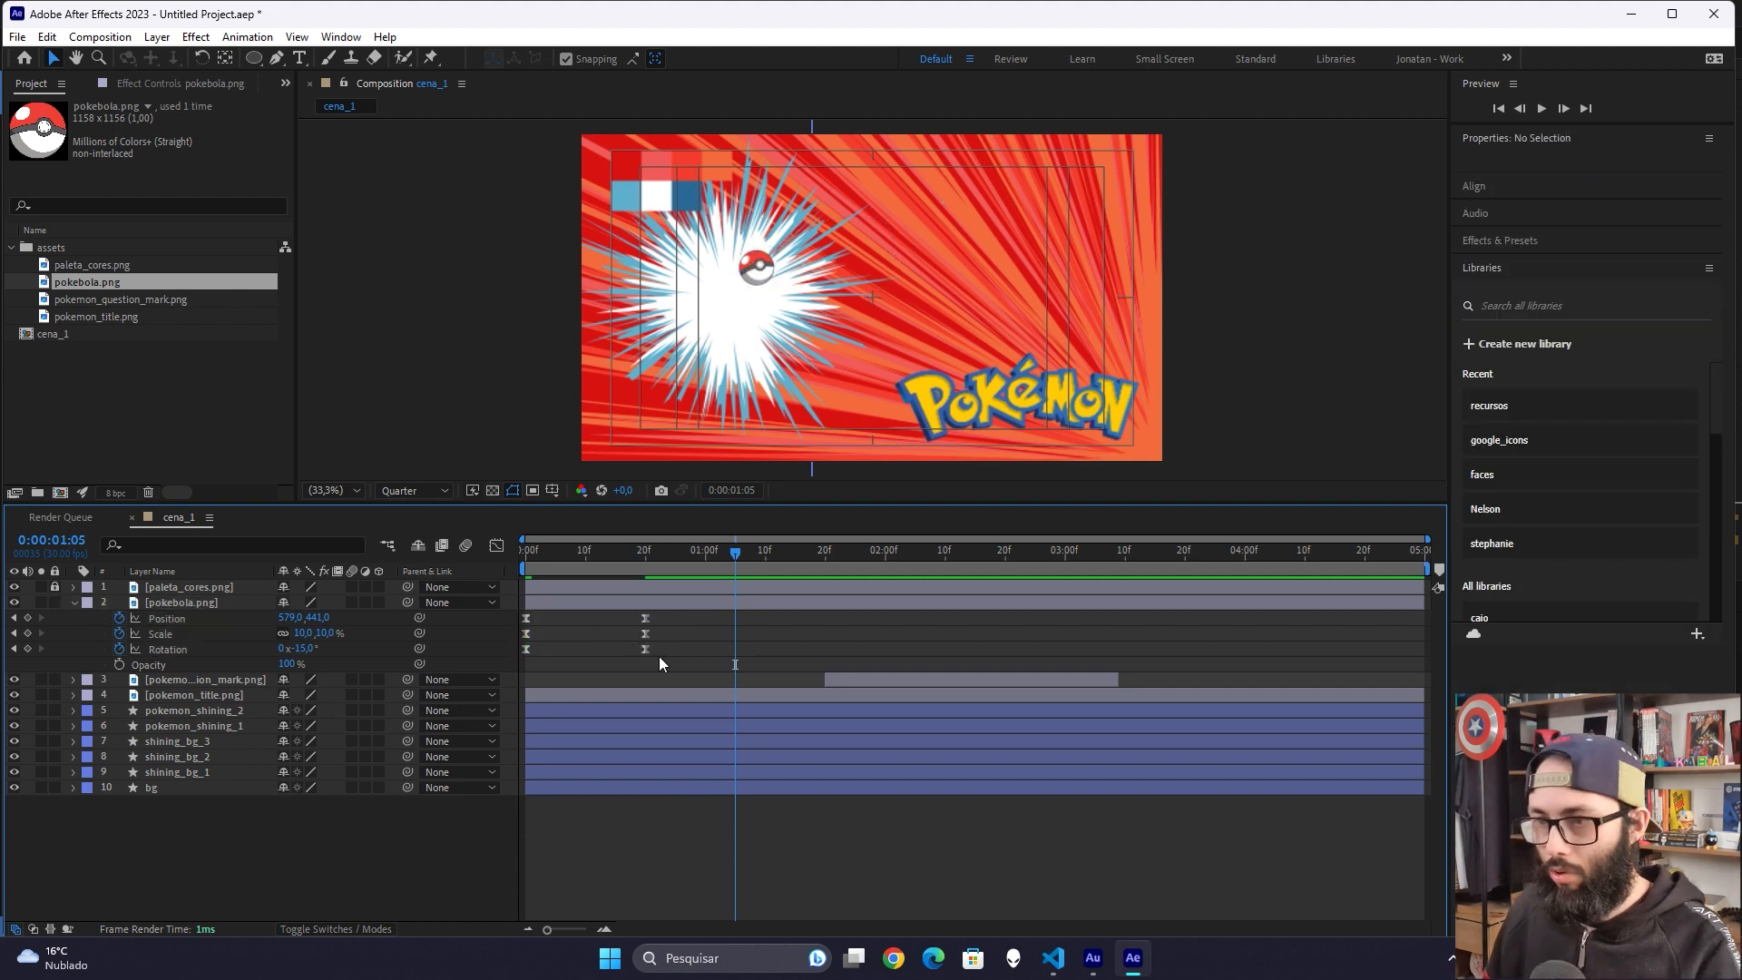
# Step: Set both rotation keyframes' velocity to 15% incoming and 85% outgoing influence, and check the curve in the speed graph
pyautogui.moveTo(666, 648); pyautogui.dragTo(478, 656)
pyautogui.hotkey('ctrl', 'shift', 'k')
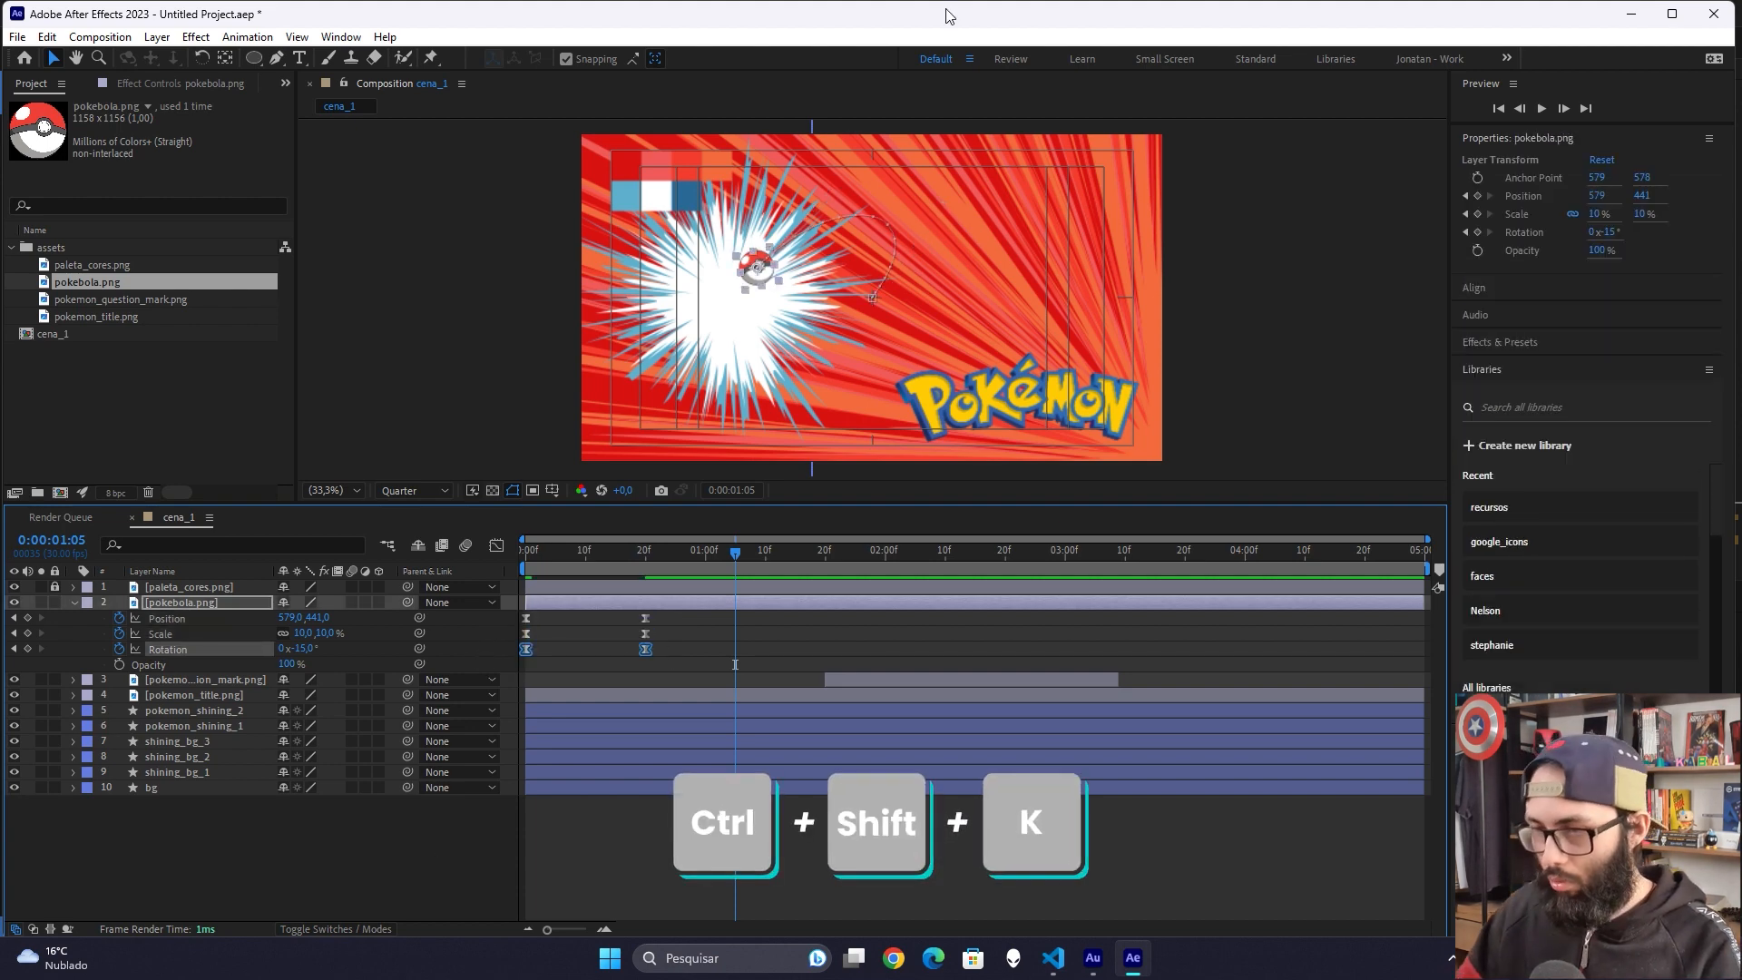
pyautogui.press('Tab')
pyautogui.press('Tab')
pyautogui.press('Tab')
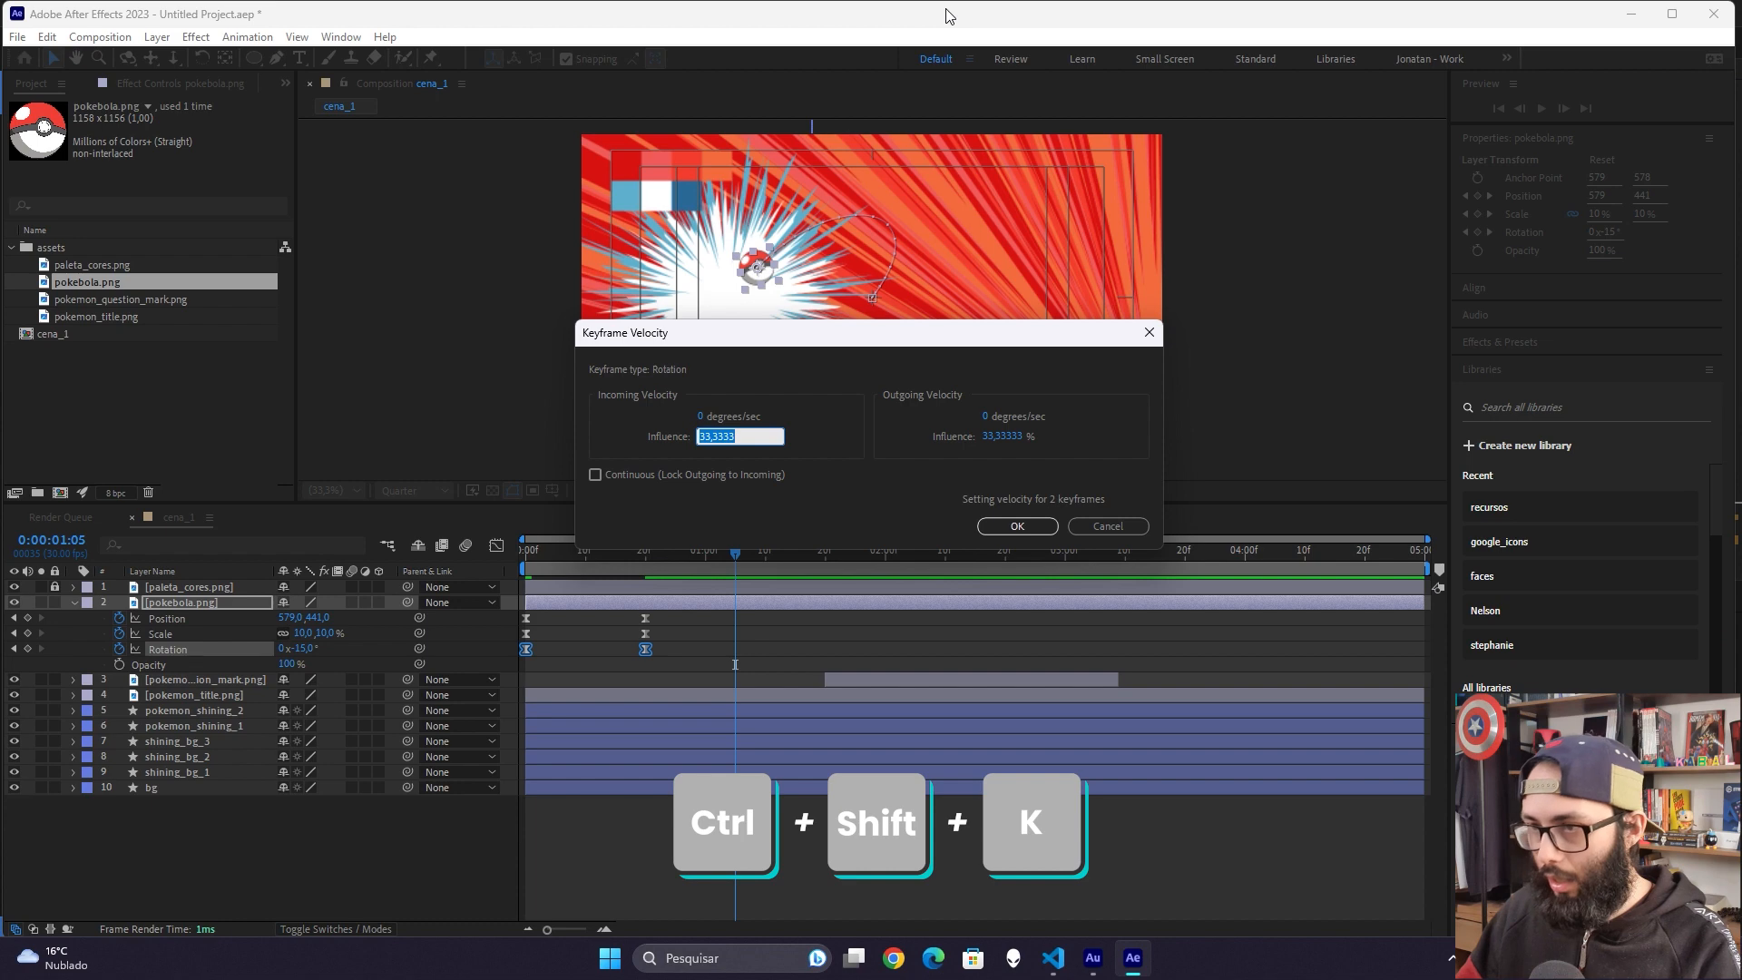
pyautogui.write('15')
pyautogui.press('Tab')
pyautogui.press('Tab')
pyautogui.write('7')
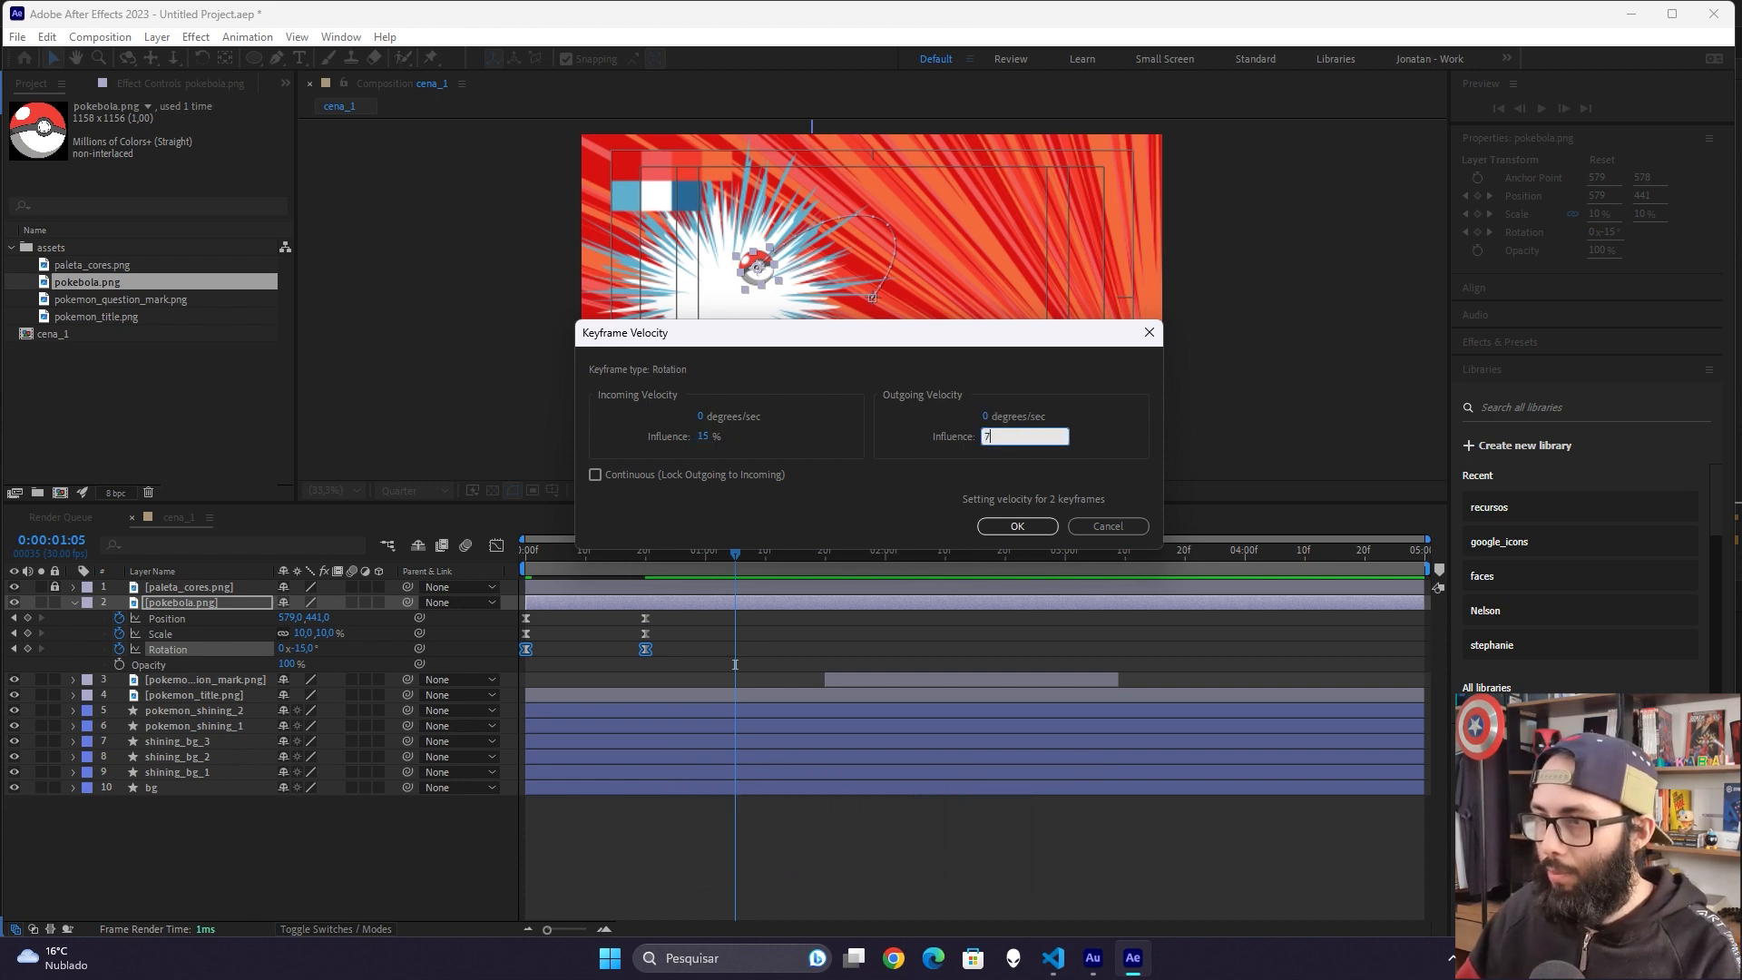
pyautogui.write('5')
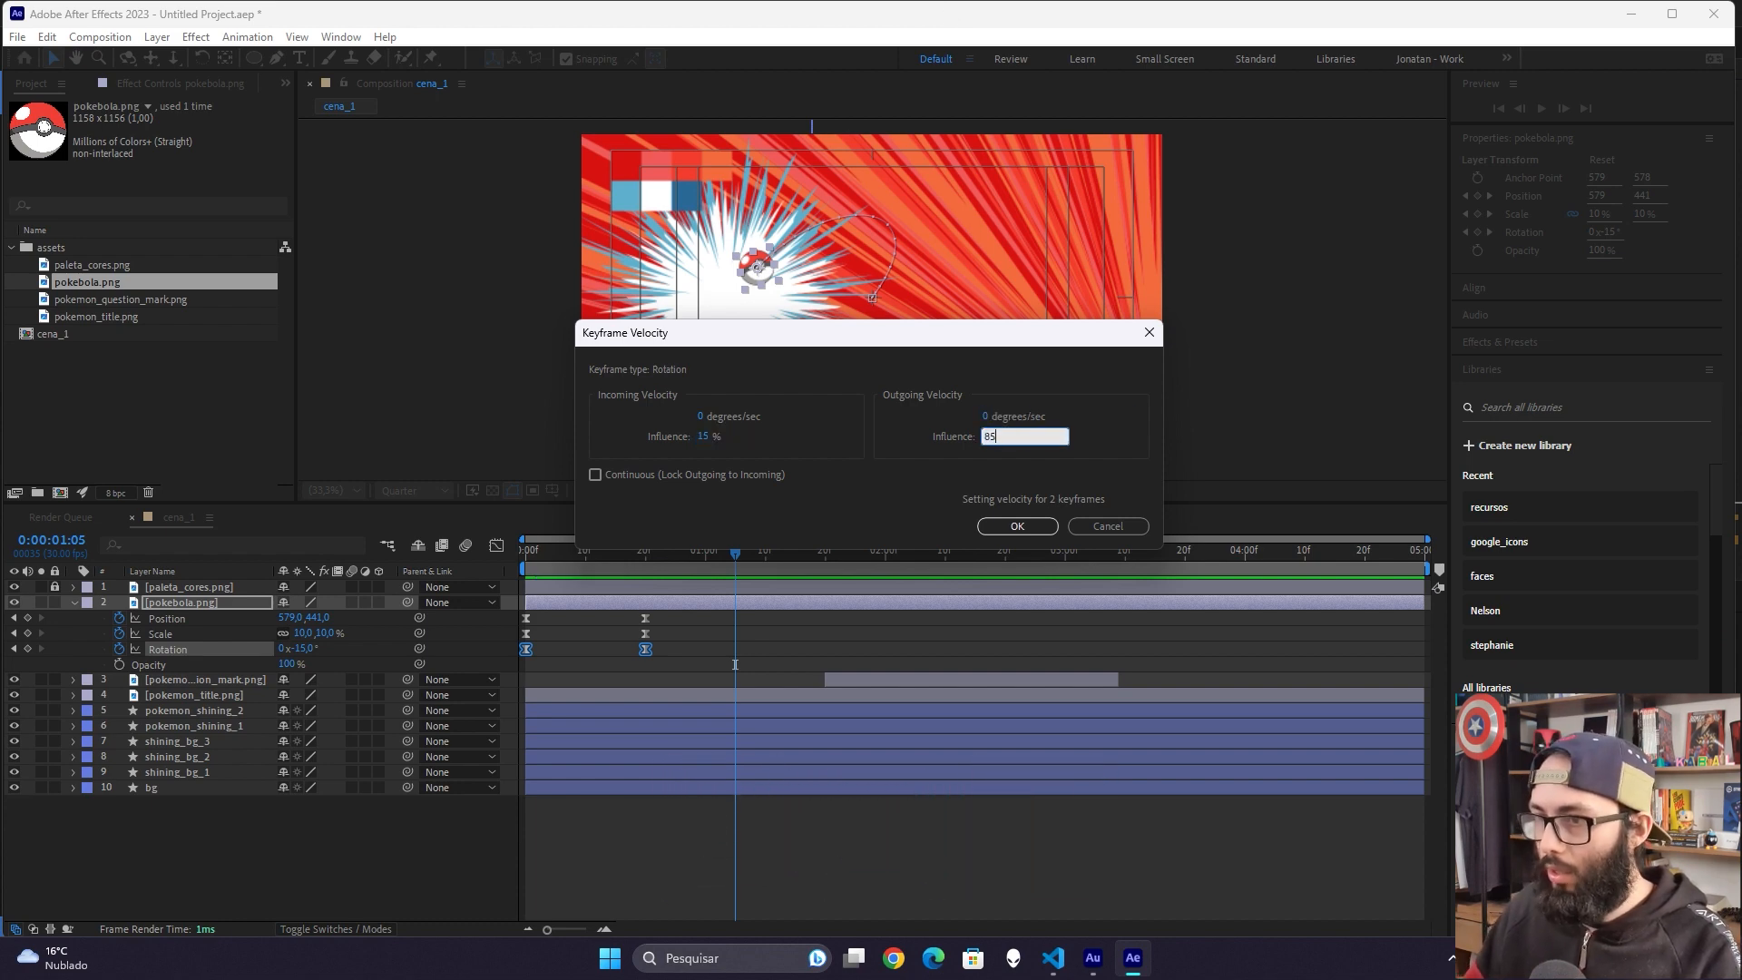
pyautogui.press('Return')
pyautogui.click(496, 545)
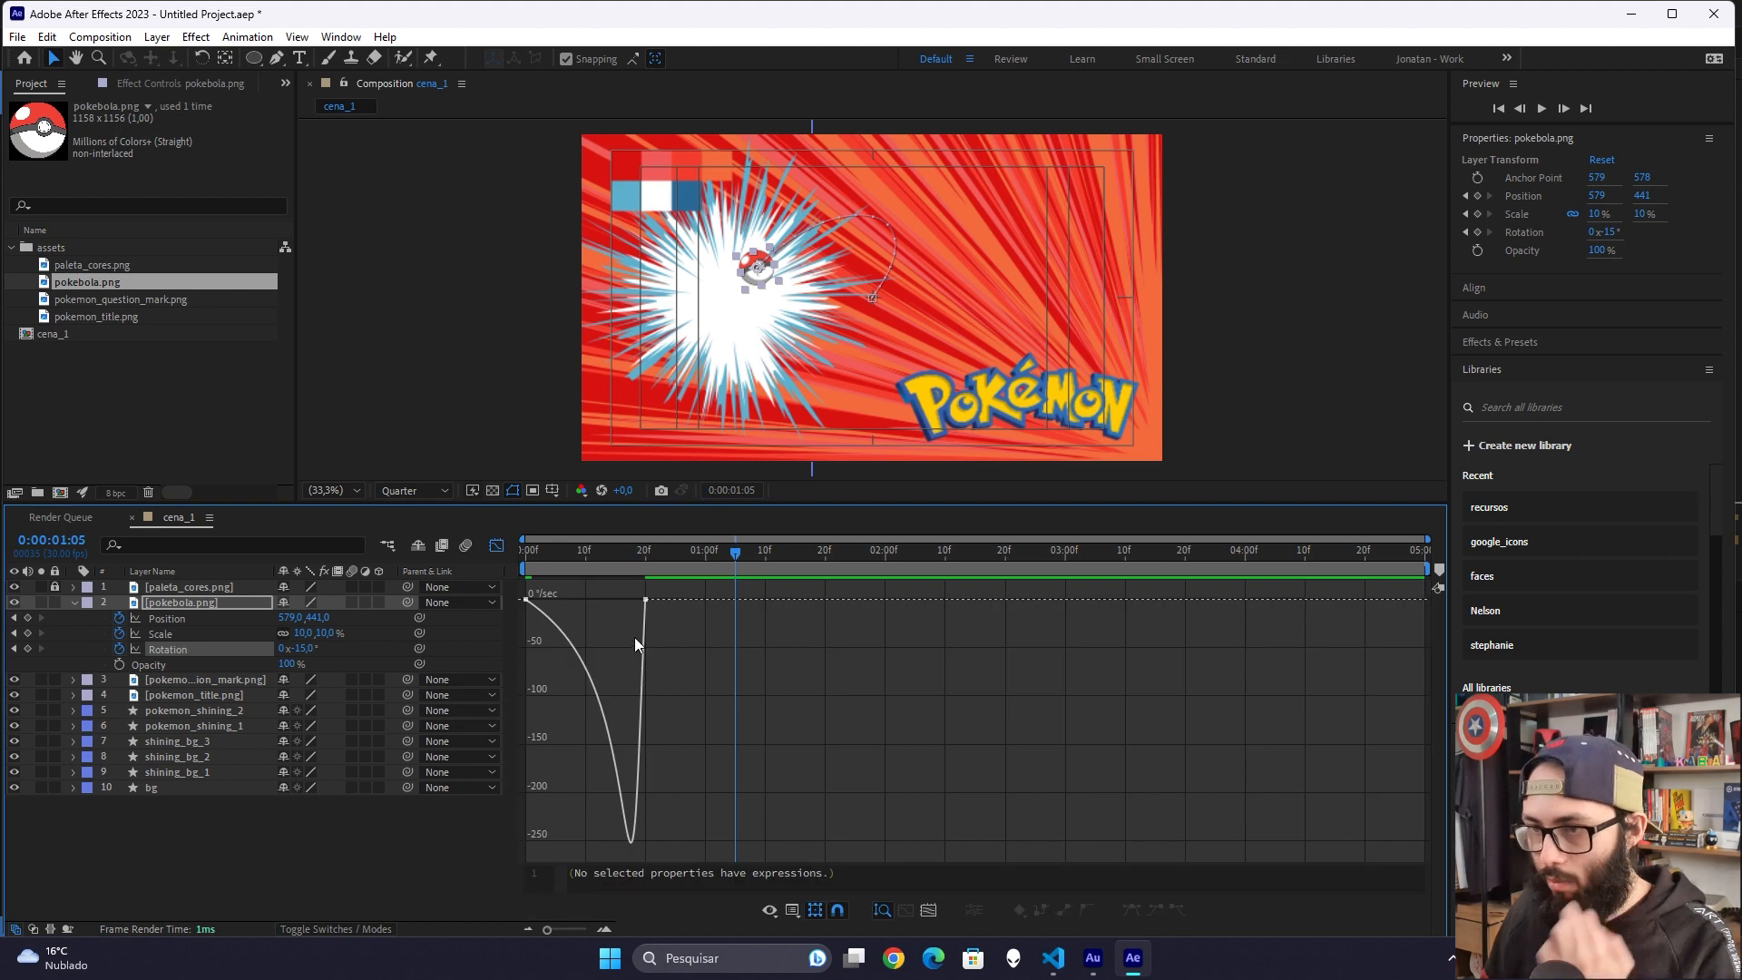
pyautogui.click(496, 545)
# Step: Give both scale keyframes the same velocity influence as the rotation keyframes, with 85% outgoing
pyautogui.moveTo(666, 634); pyautogui.dragTo(500, 634)
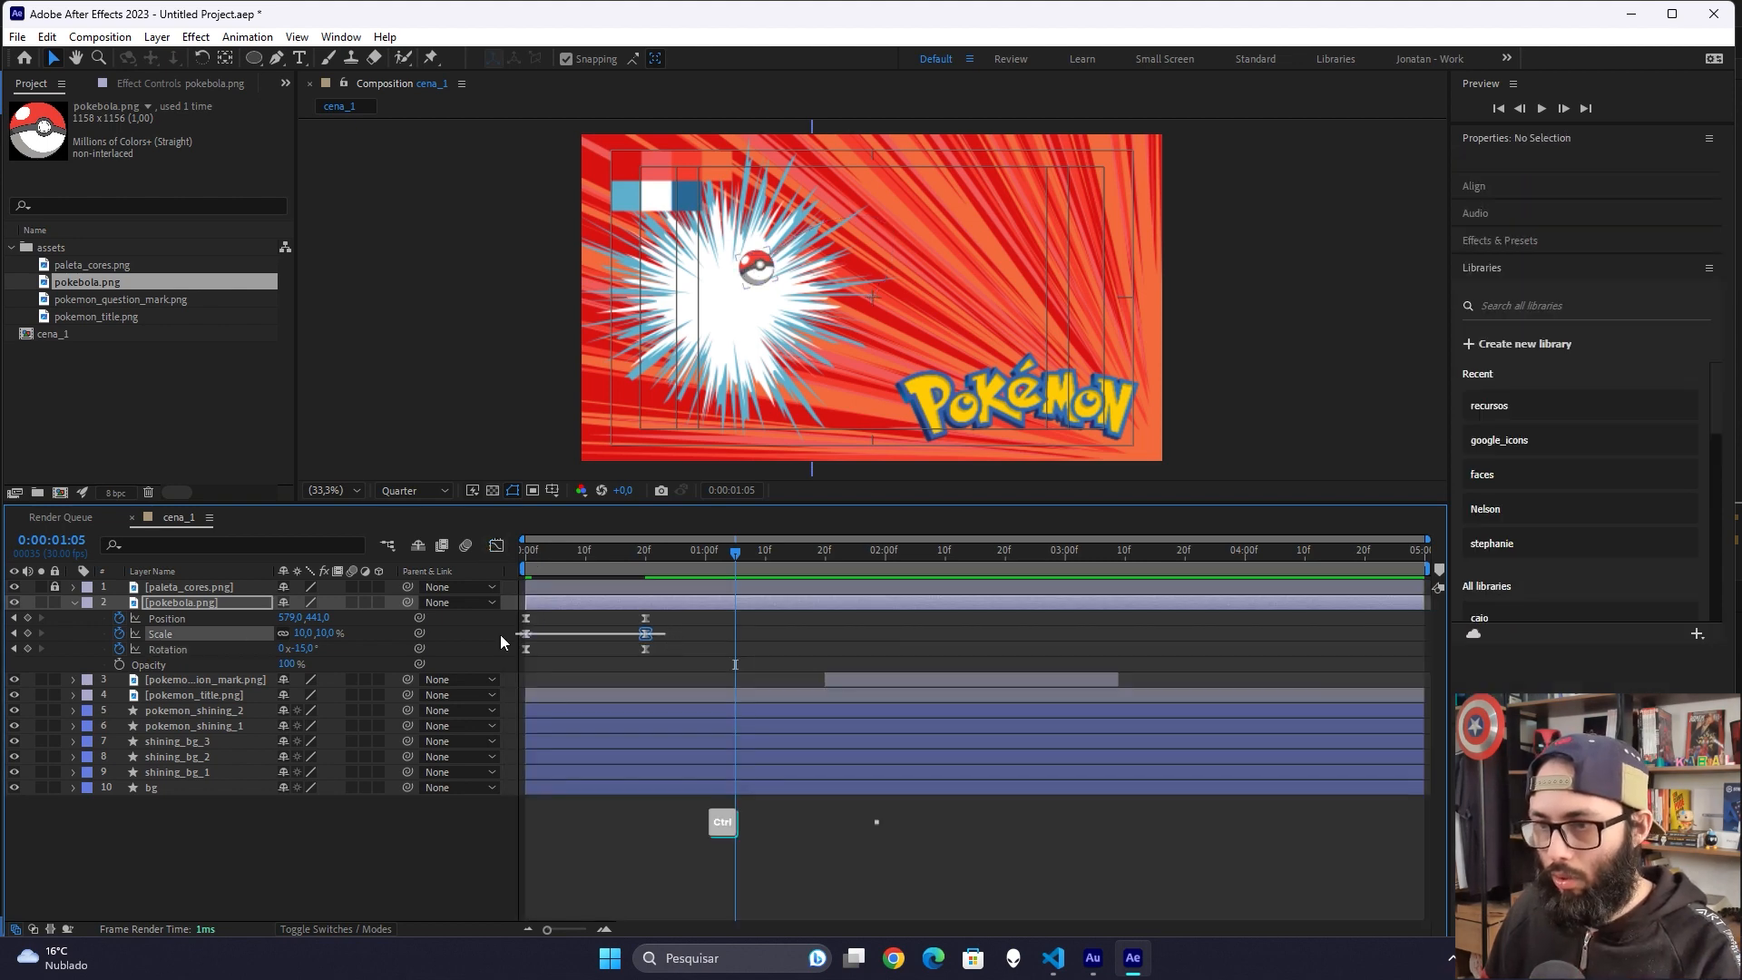
pyautogui.hotkey('ctrl', 'shift', 'k')
pyautogui.press('Tab')
pyautogui.press('Tab')
pyautogui.press('Tab')
pyautogui.press('Tab')
pyautogui.press('Tab')
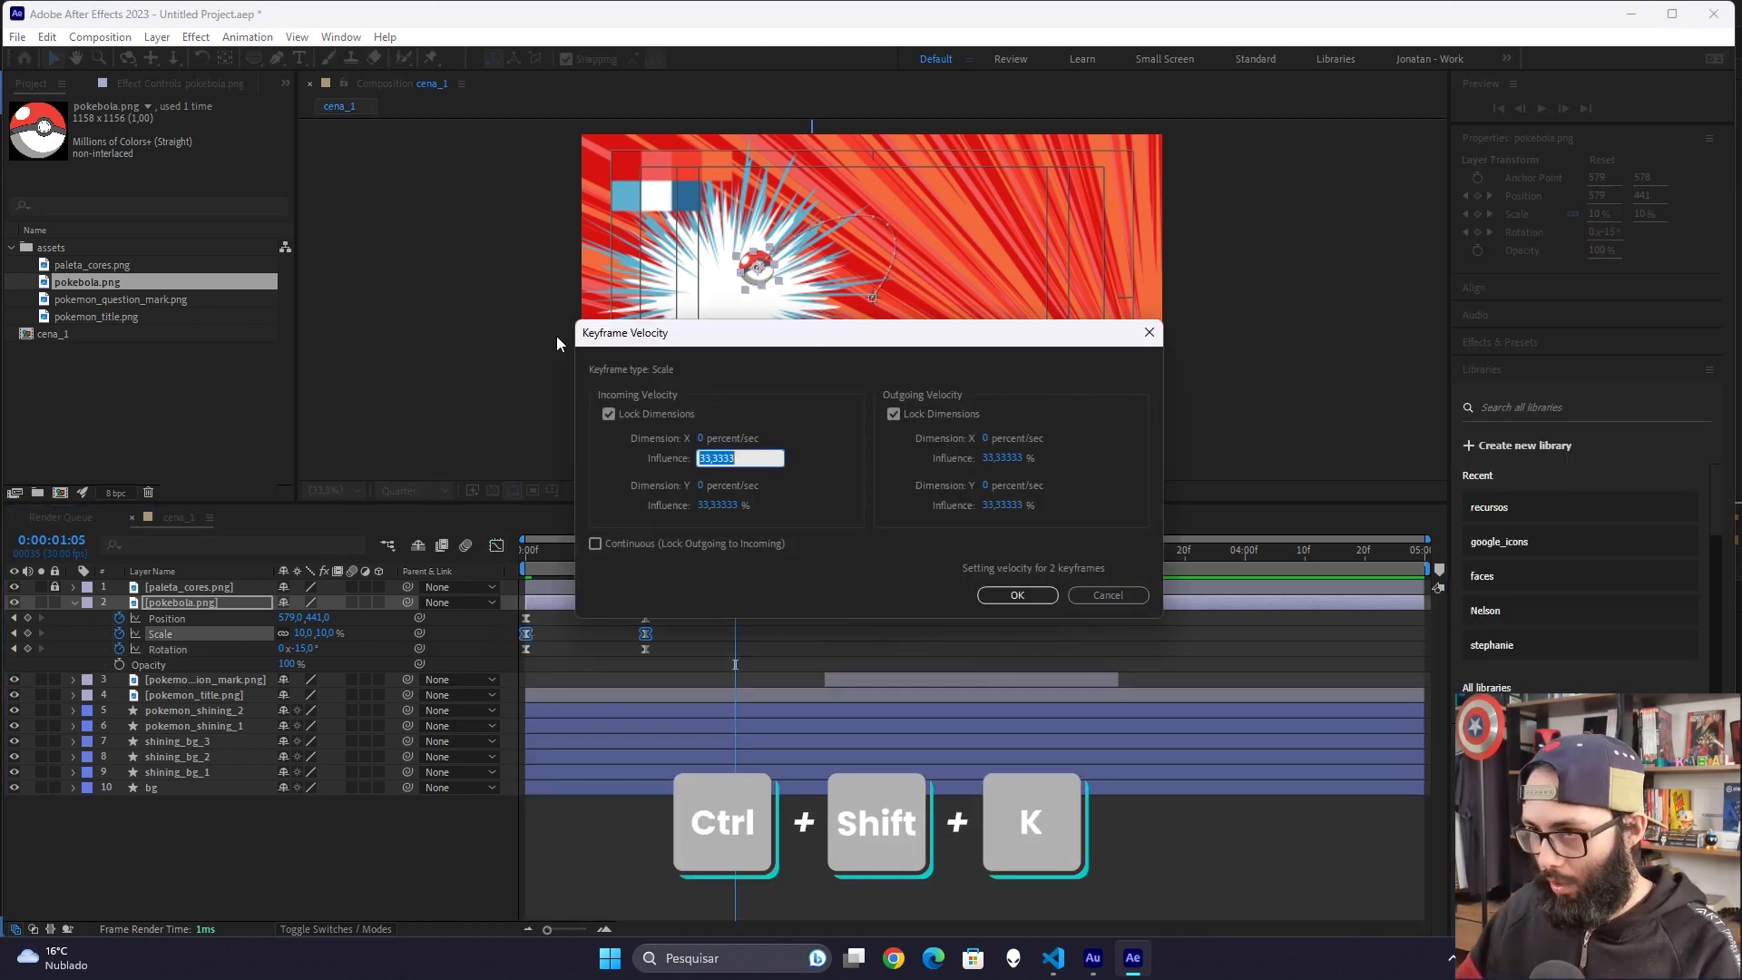
pyautogui.press('Tab')
pyautogui.write('85')
pyautogui.press('Return')
# Step: Adjust the velocity influence of both position keyframes to match the other properties, and preview the pokebola animation
pyautogui.moveTo(670, 619); pyautogui.dragTo(493, 623)
pyautogui.hotkey('ctrl', 'shift', 'k')
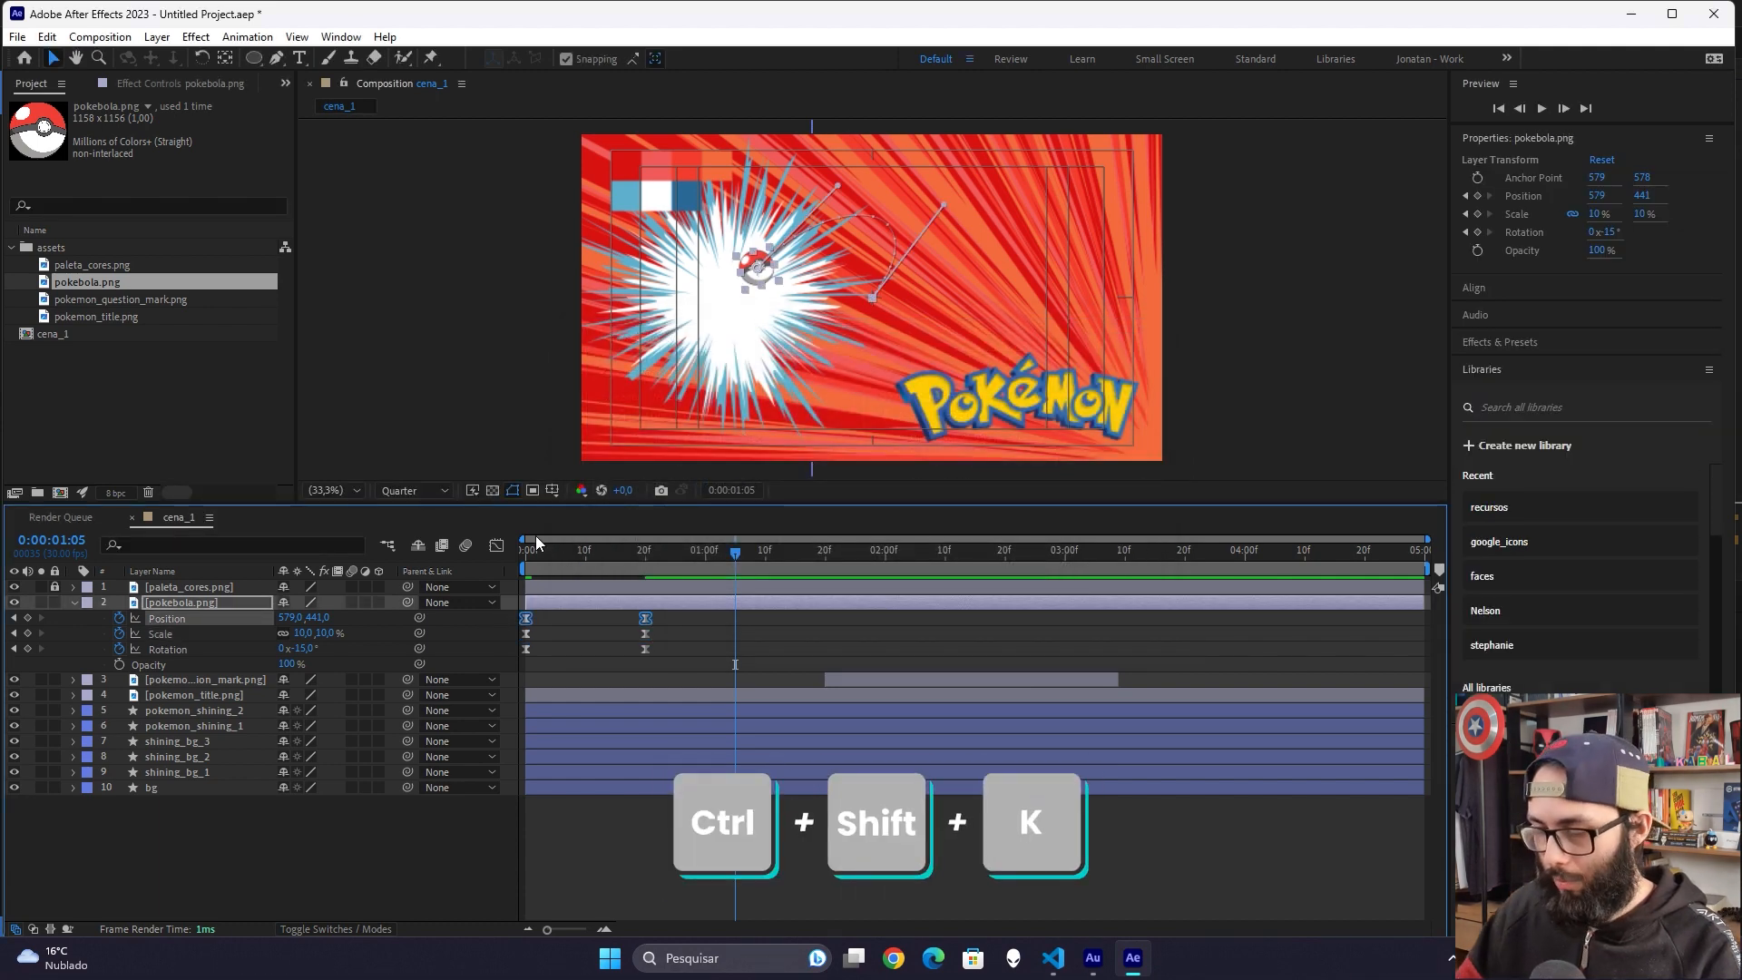
pyautogui.press('Tab')
pyautogui.write('1')
pyautogui.press('Return')
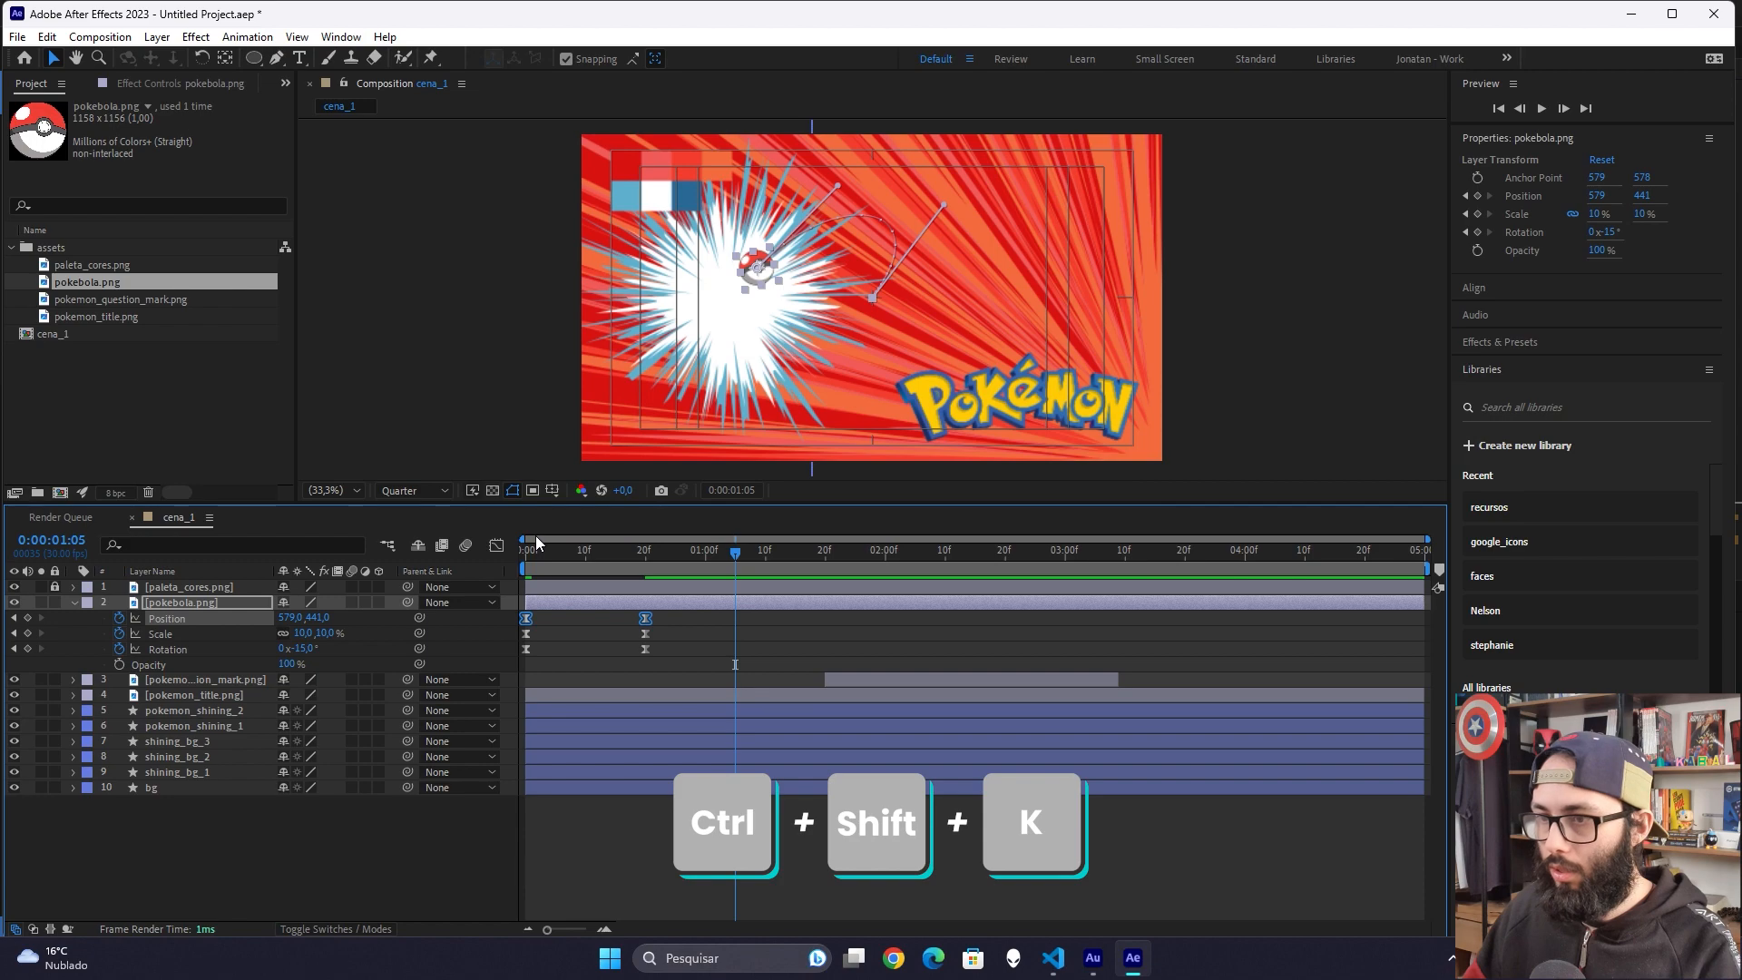
pyautogui.press('space')
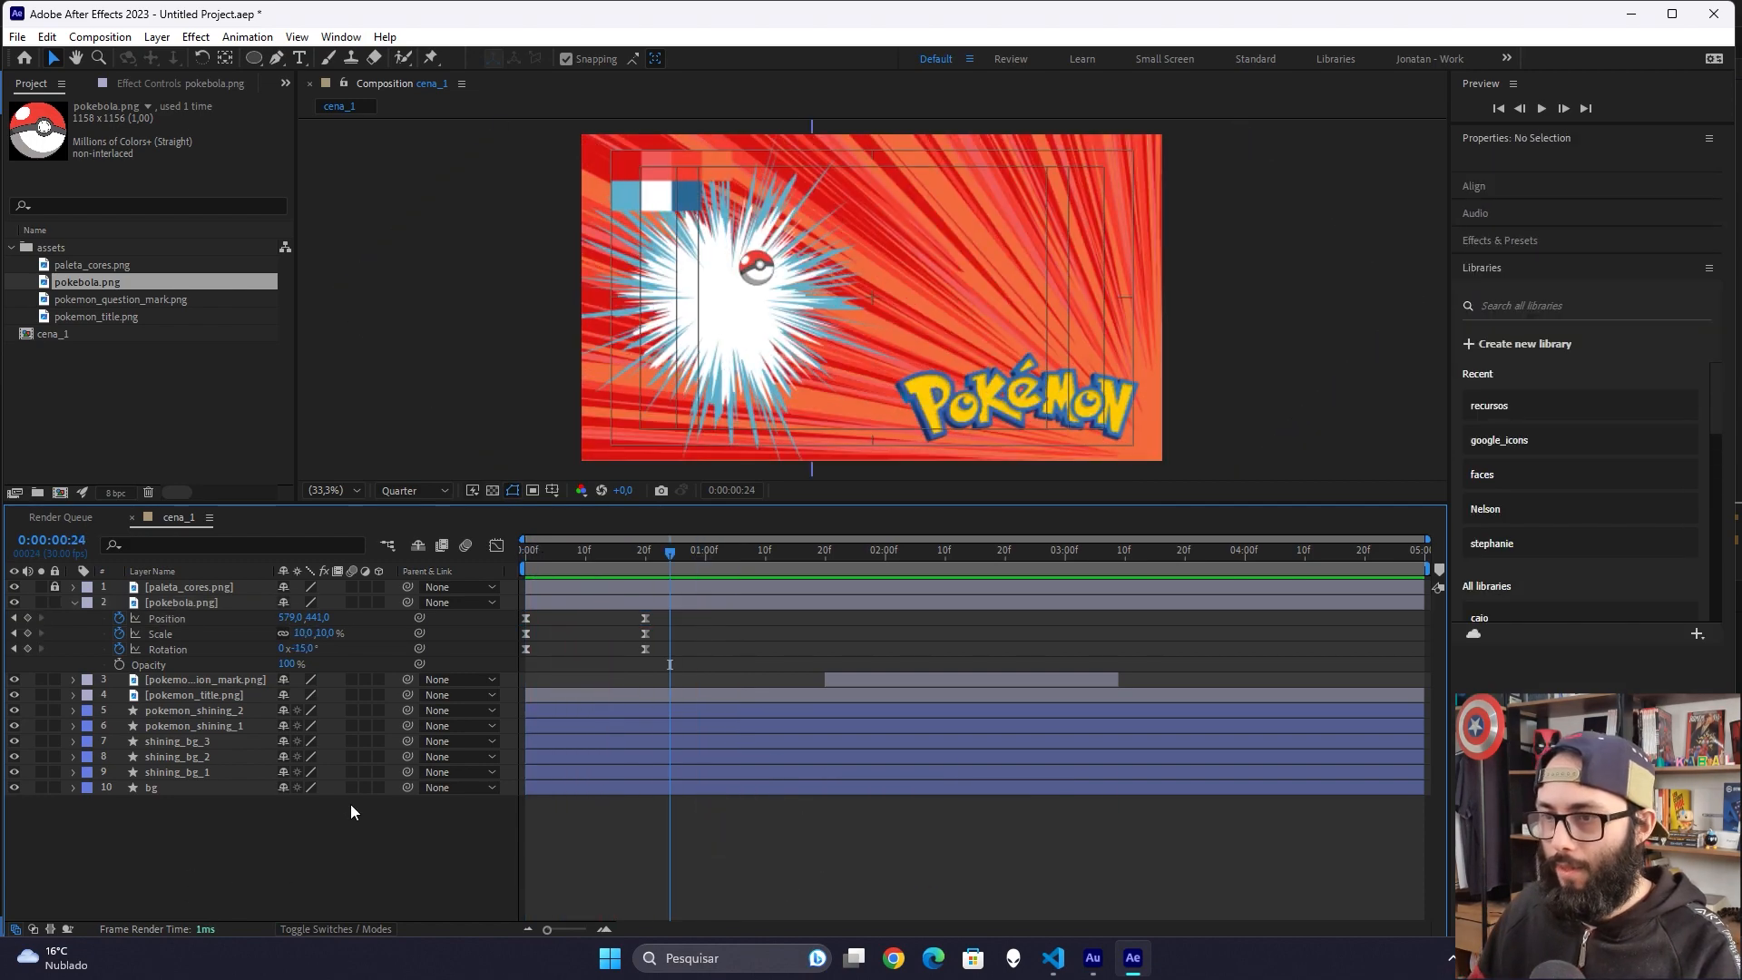
pyautogui.press('space')
# Step: Keyframe the pokebola's opacity from 100% at frame 18 to 0% at frame 21, and preview the fade-out
pyautogui.click(641, 555)
pyautogui.hotkey('ctrl', 'Left')
pyautogui.hotkey('ctrl', 'Left')
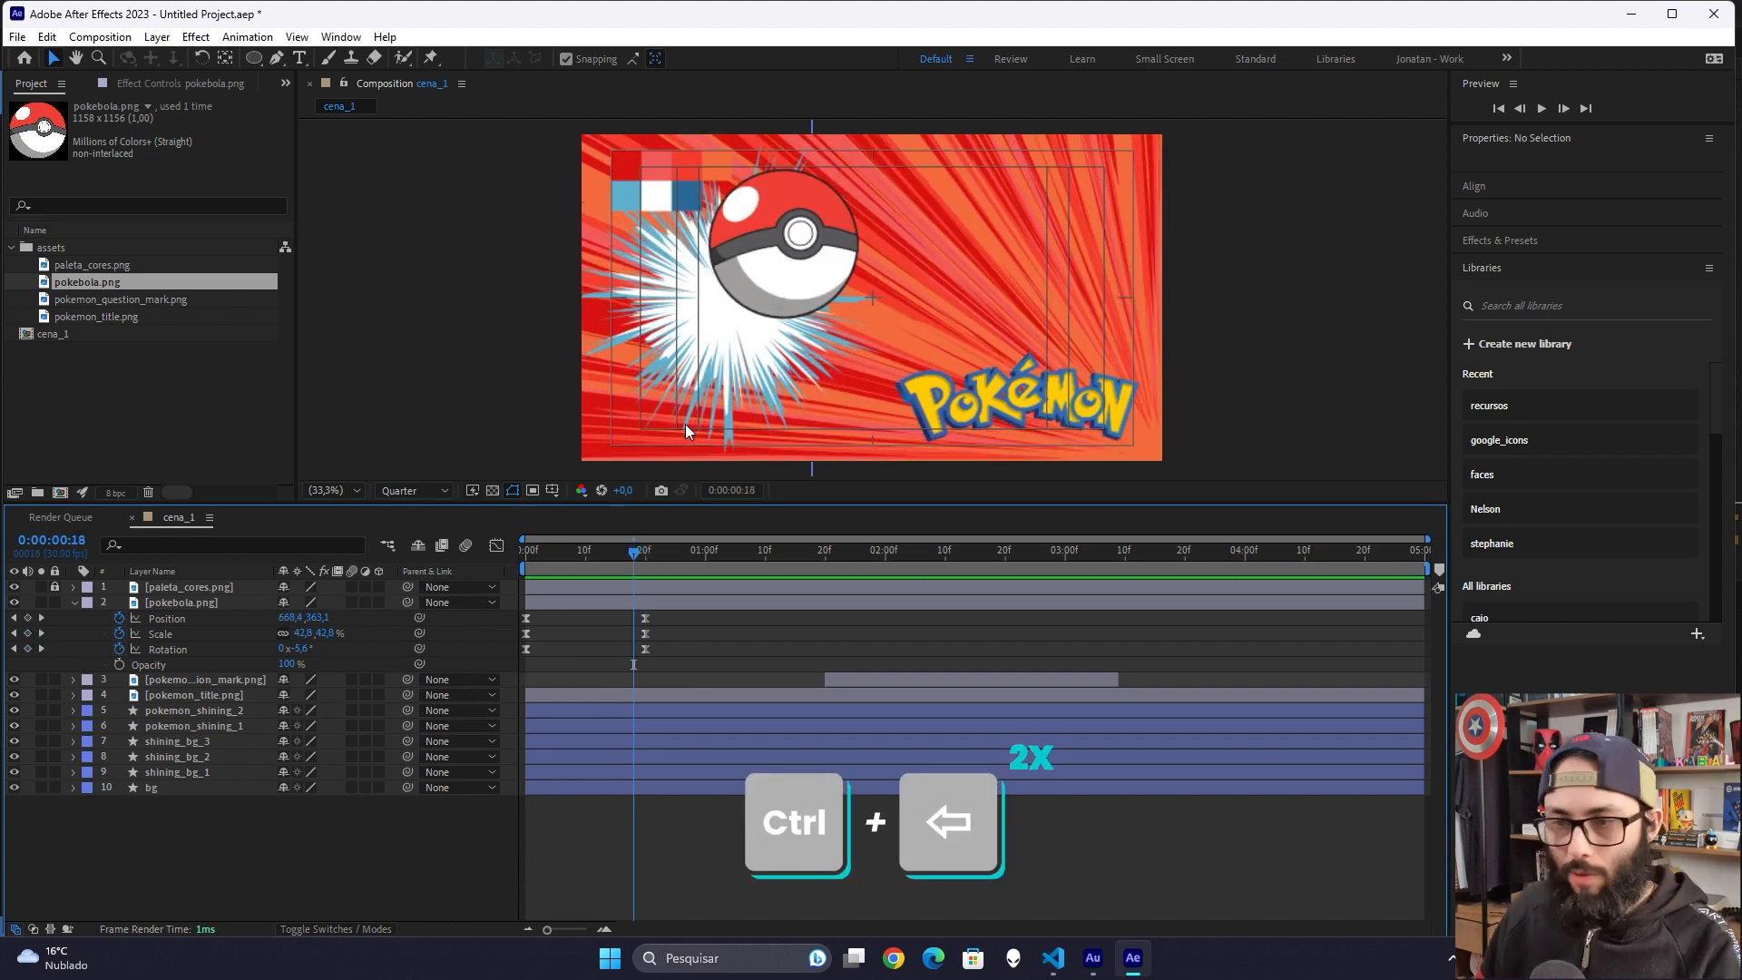
pyautogui.click(119, 664)
pyautogui.hotkey('ctrl', 'Right')
pyautogui.hotkey('ctrl', 'Right')
pyautogui.hotkey('ctrl', 'Right')
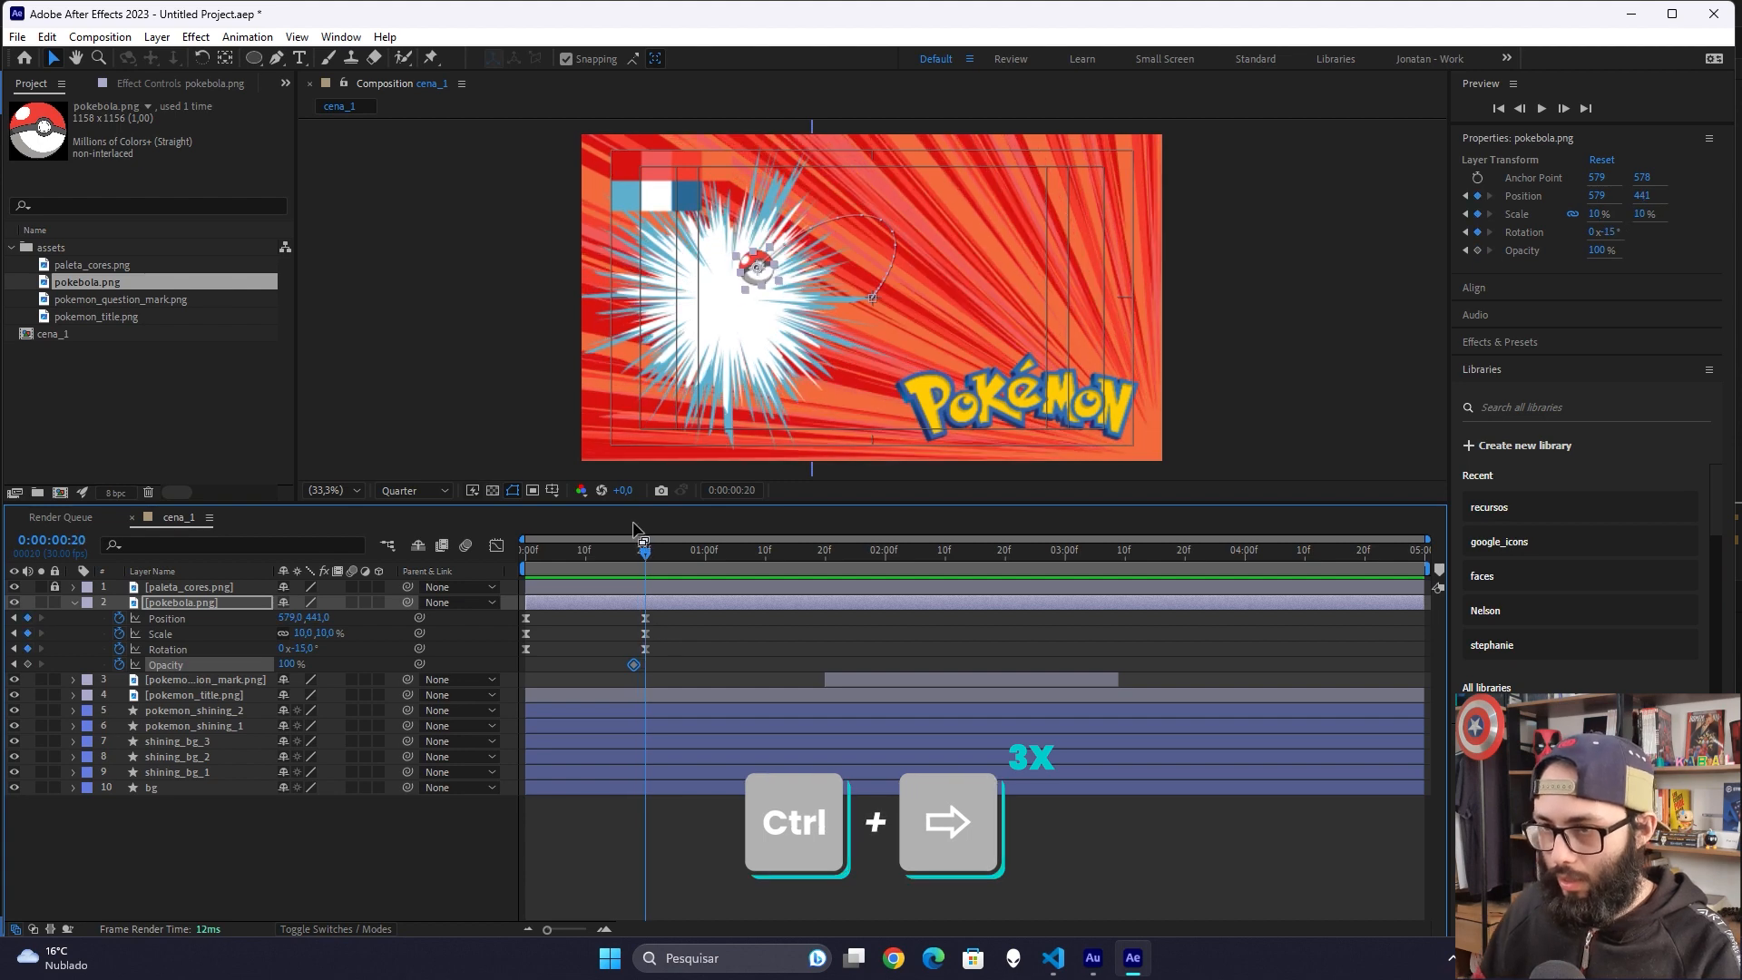
pyautogui.hotkey('ctrl', 'Right')
pyautogui.click(289, 664)
pyautogui.write('0')
pyautogui.press('Return')
pyautogui.click(356, 847)
pyautogui.press('space')
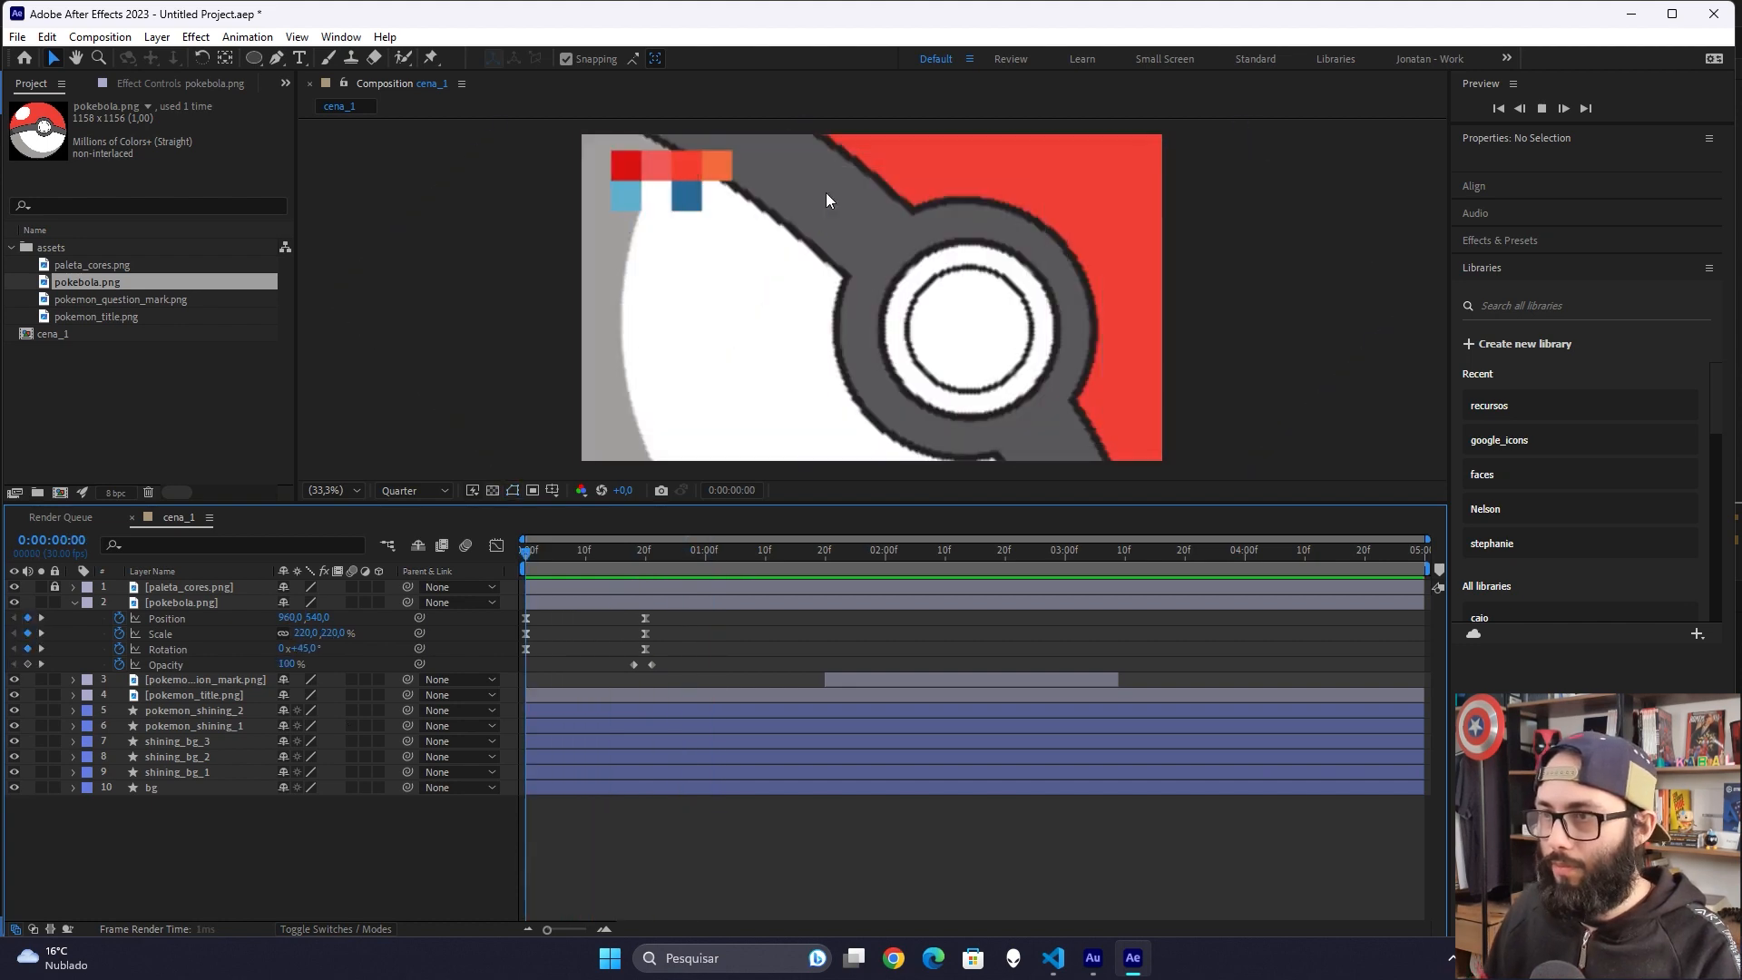
# Step: Trim the end of the pokebola layer to frame 21 and play the animation from the start
pyautogui.click(650, 563)
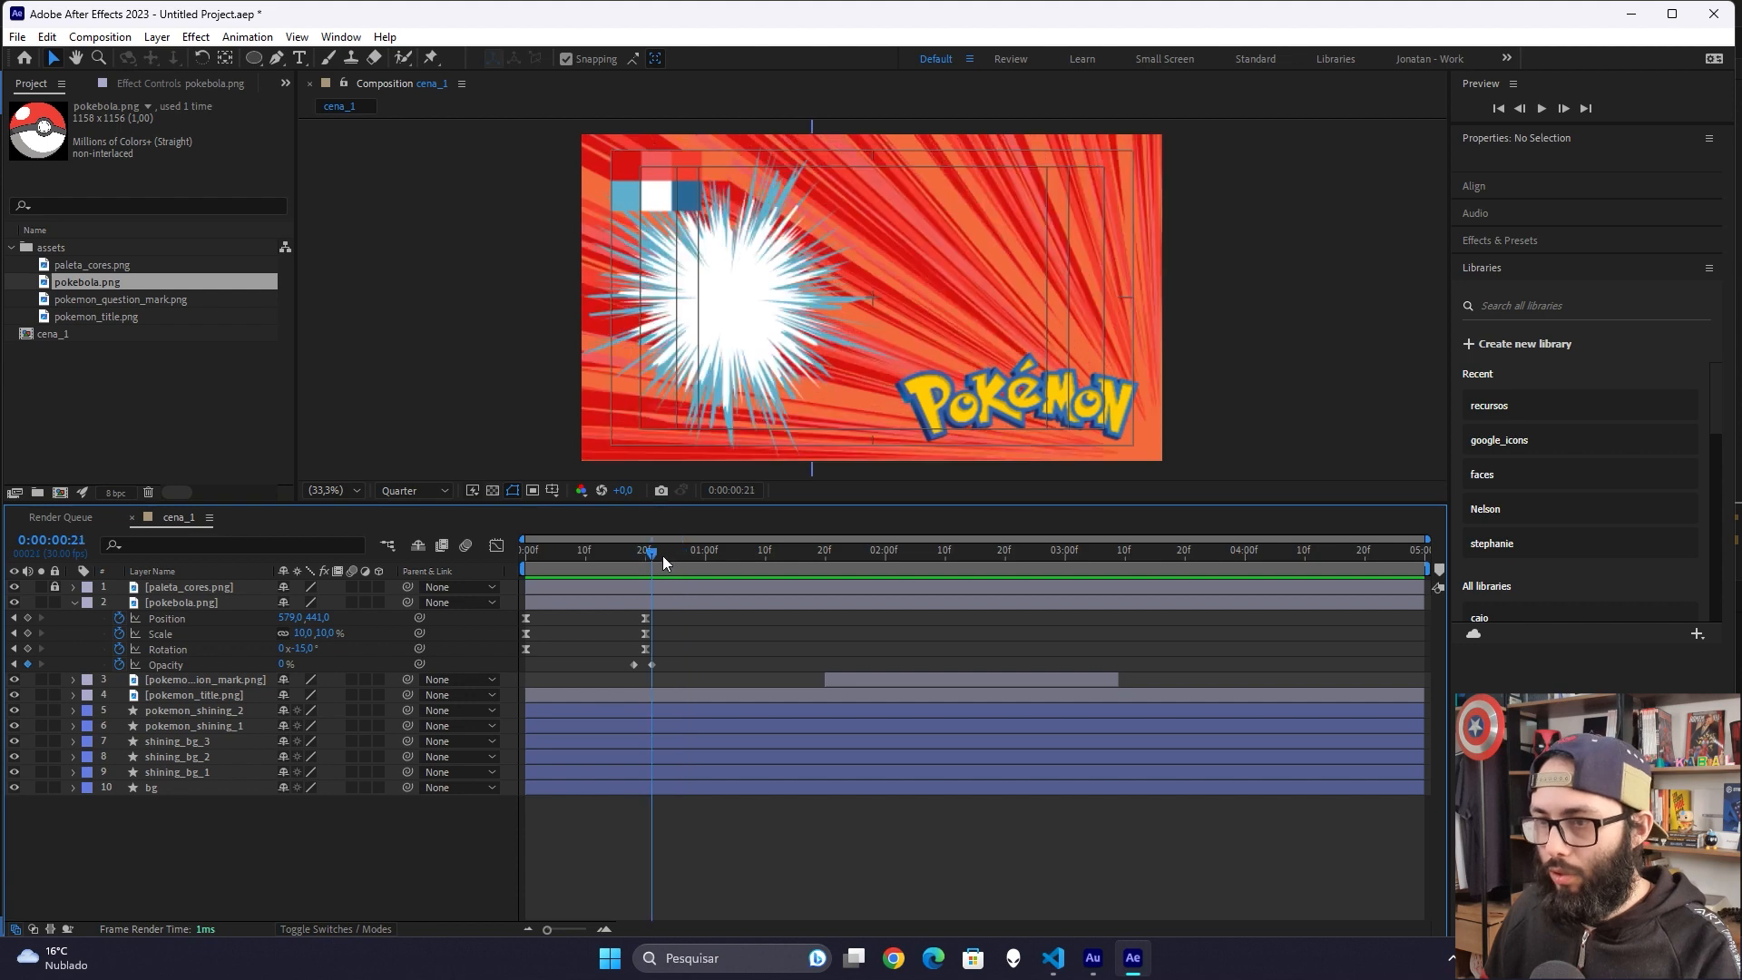
pyautogui.click(676, 601)
pyautogui.hotkey('alt', ']')
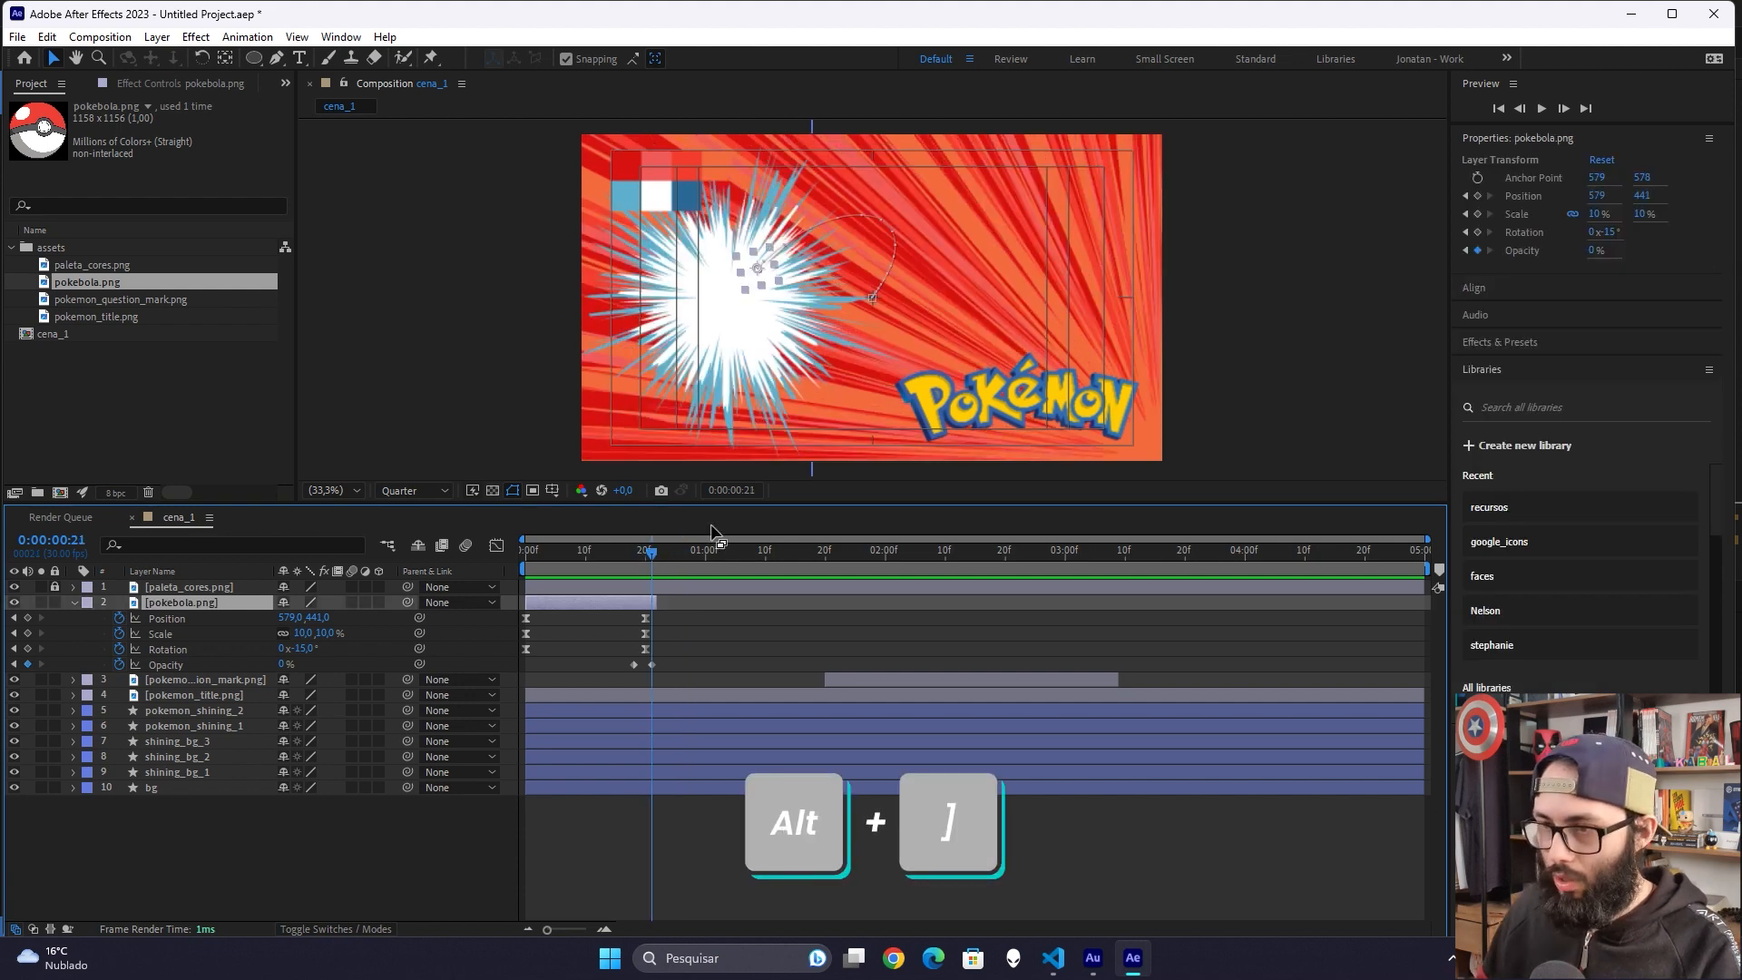
pyautogui.click(338, 873)
pyautogui.click(187, 601)
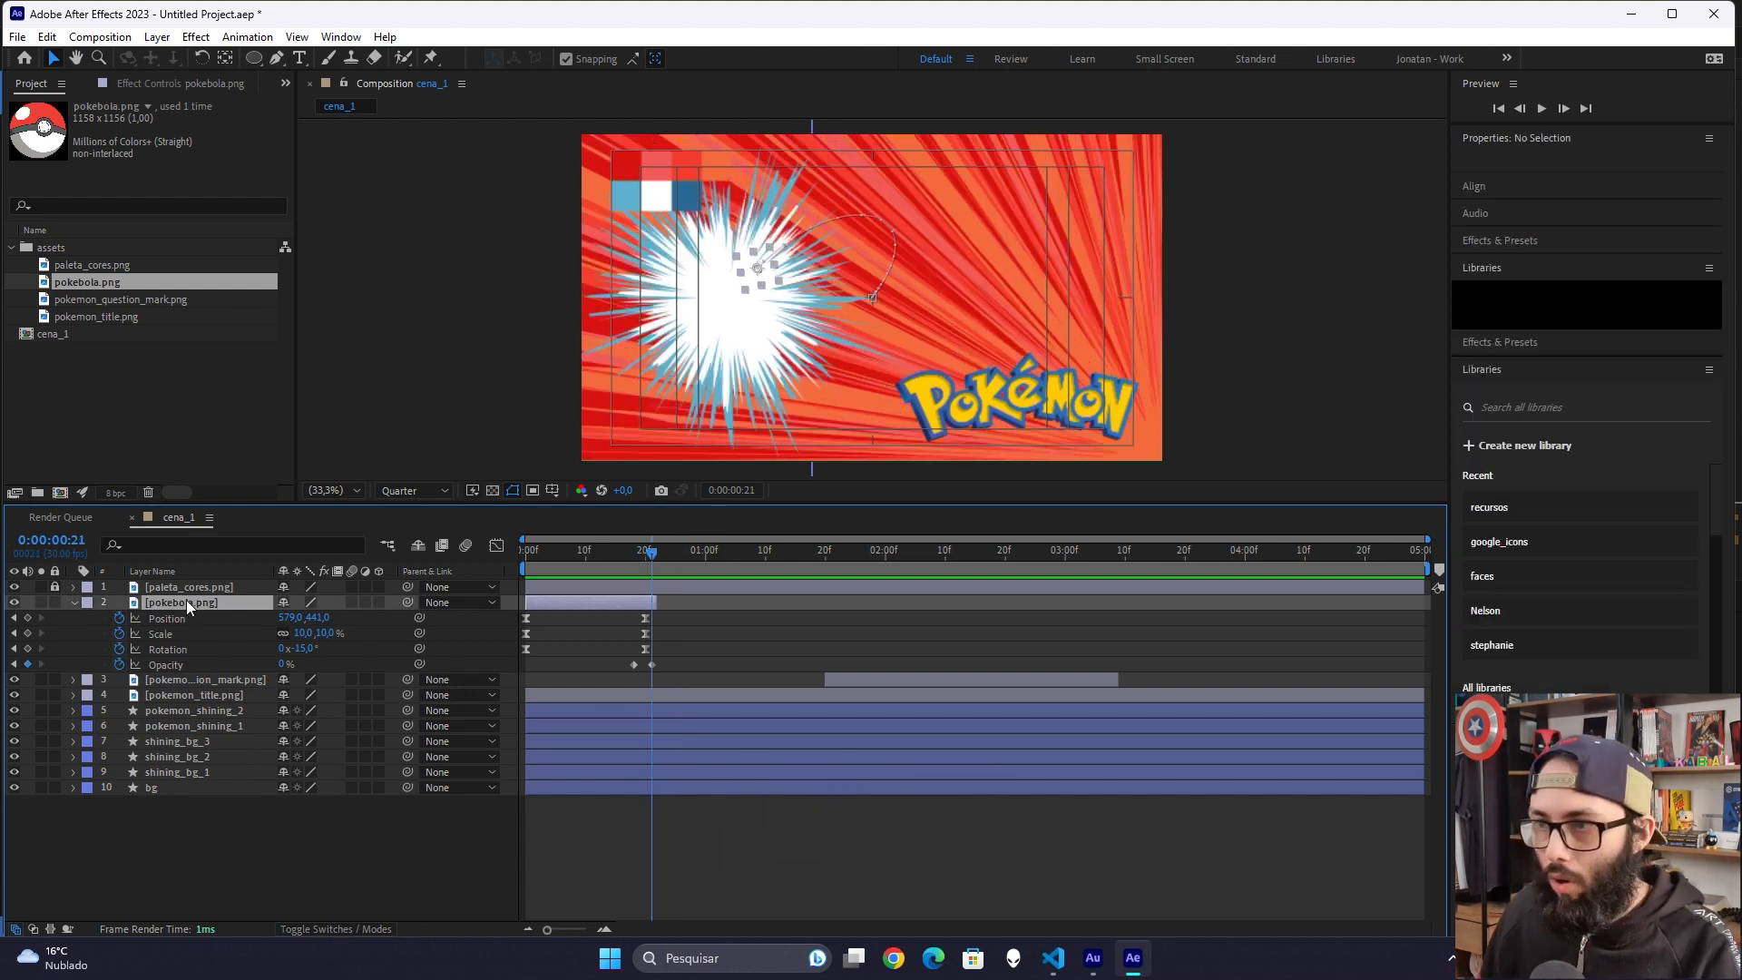
pyautogui.moveTo(599, 563); pyautogui.dragTo(602, 562)
pyautogui.press('Home')
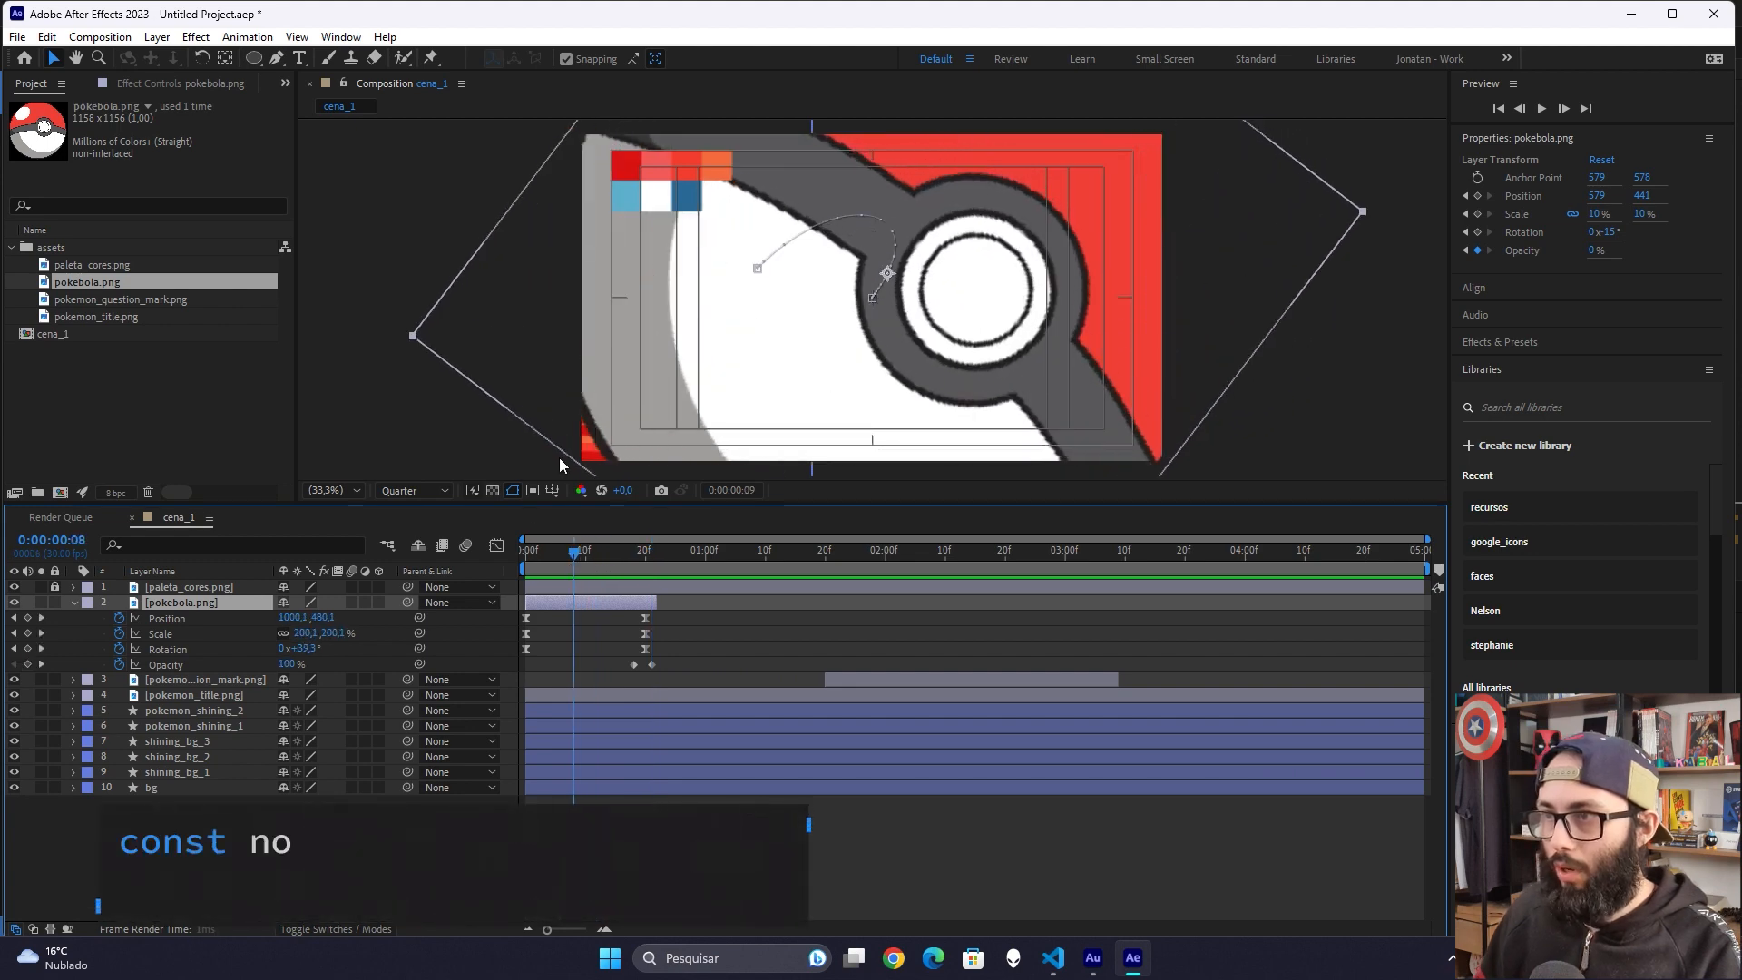
pyautogui.press('space')
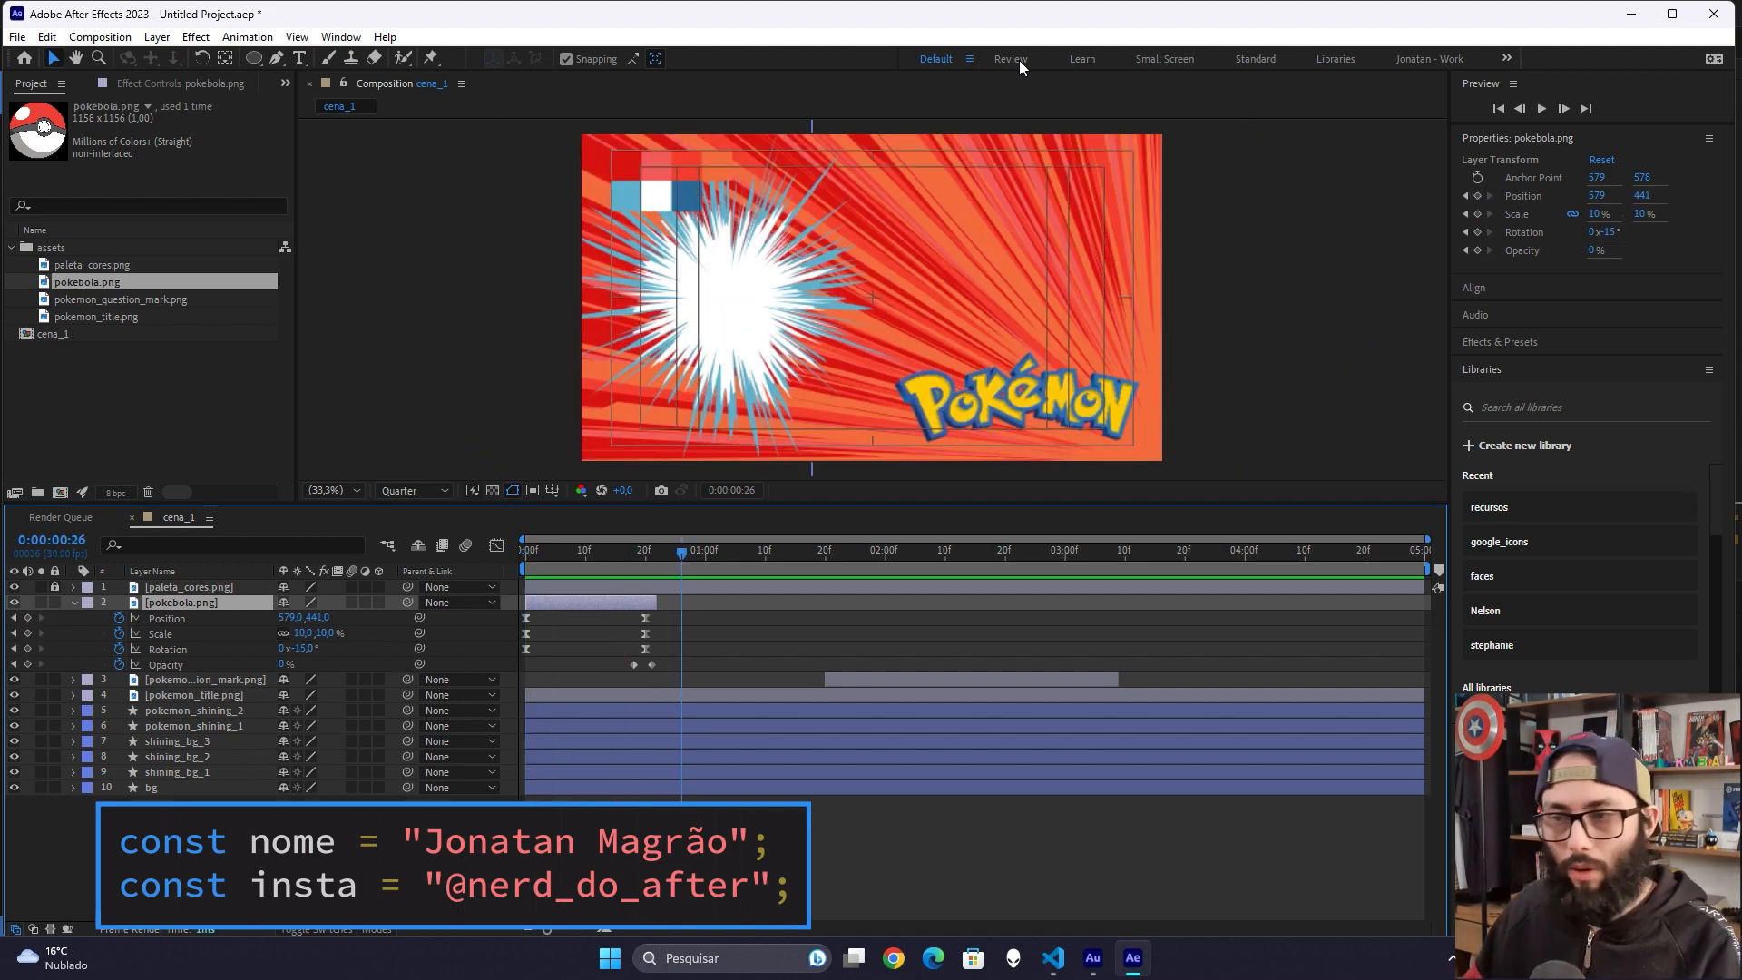
pyautogui.press('space')
# Step: Apply a white Fill effect to the pokebola layer and preview it from the first frame
pyautogui.click(585, 552)
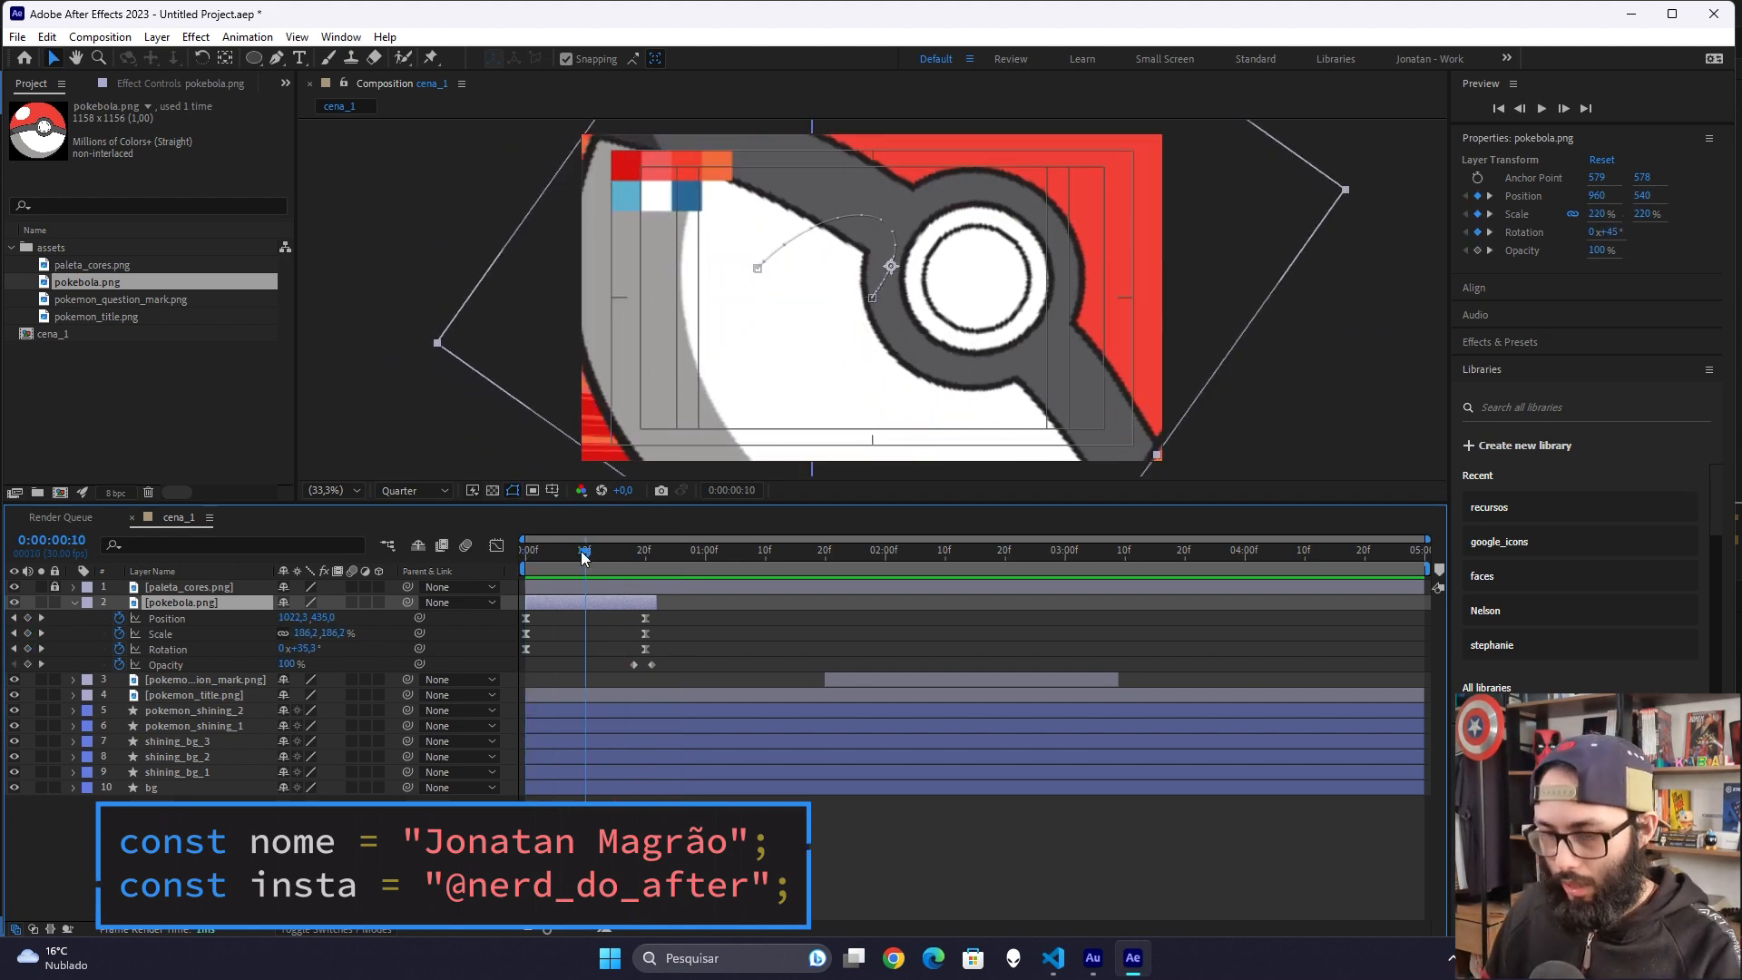
pyautogui.hotkey('ctrl', 'space')
pyautogui.write('fill')
pyautogui.press('Return')
pyautogui.click(172, 169)
pyautogui.moveTo(1005, 639); pyautogui.dragTo(813, 544)
pyautogui.click(1347, 597)
pyautogui.click(408, 851)
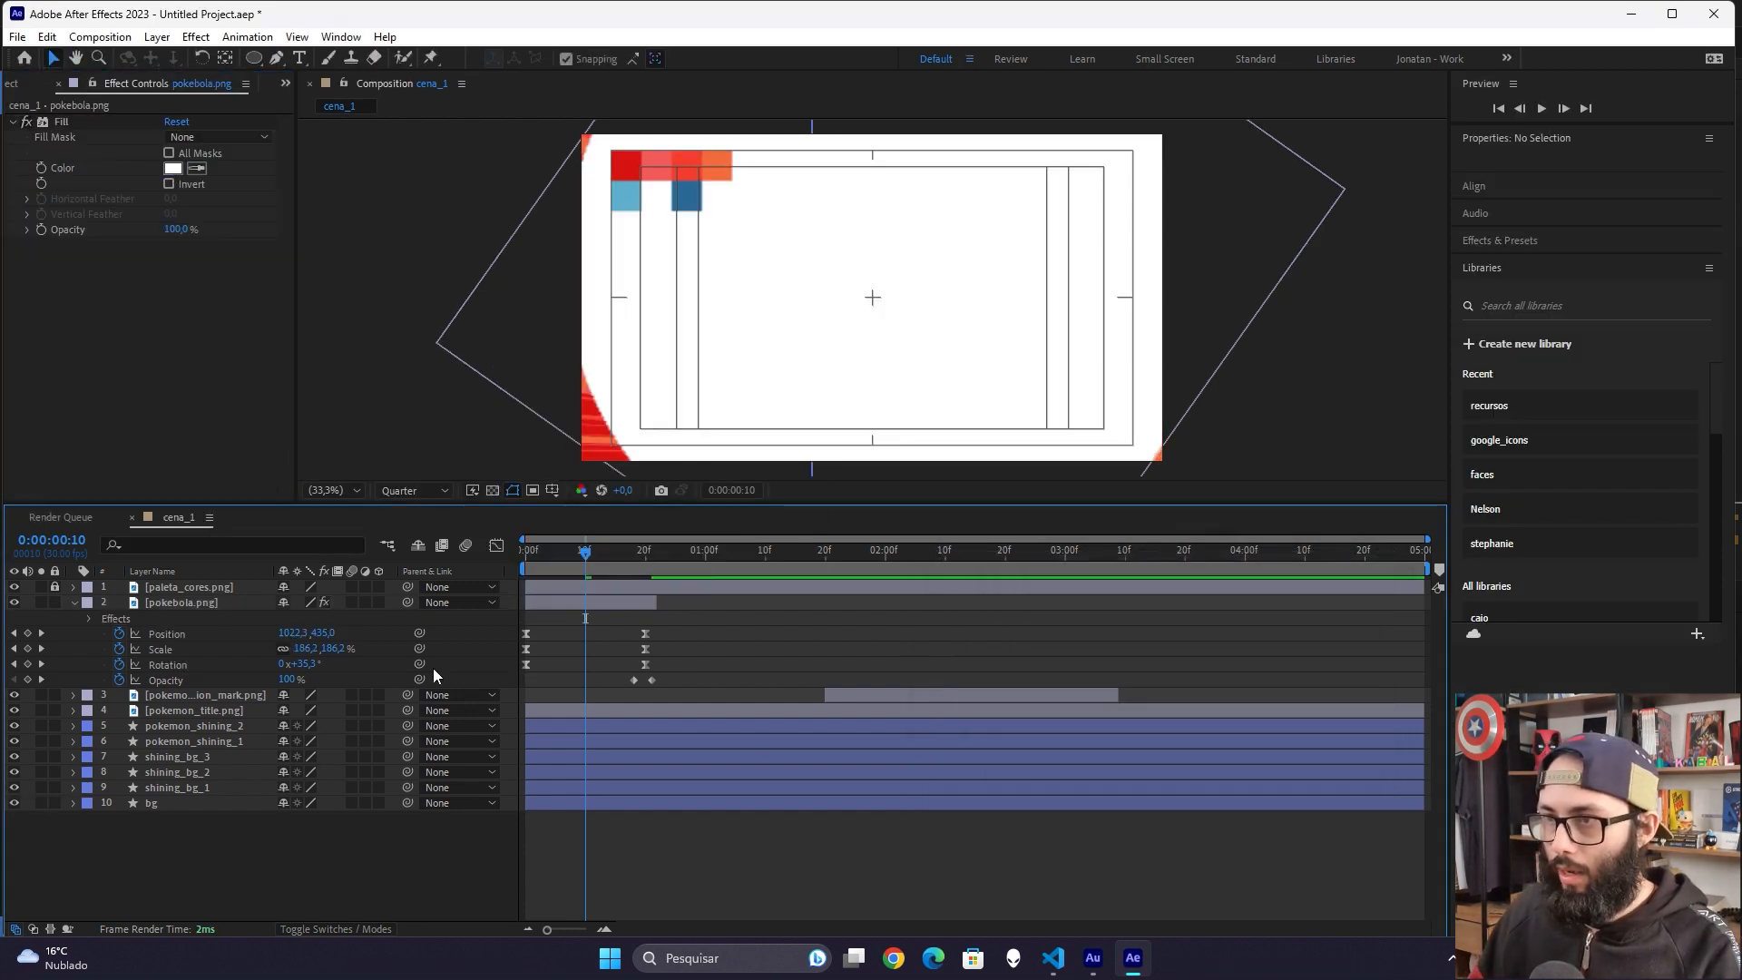
pyautogui.press('Home')
pyautogui.press('space')
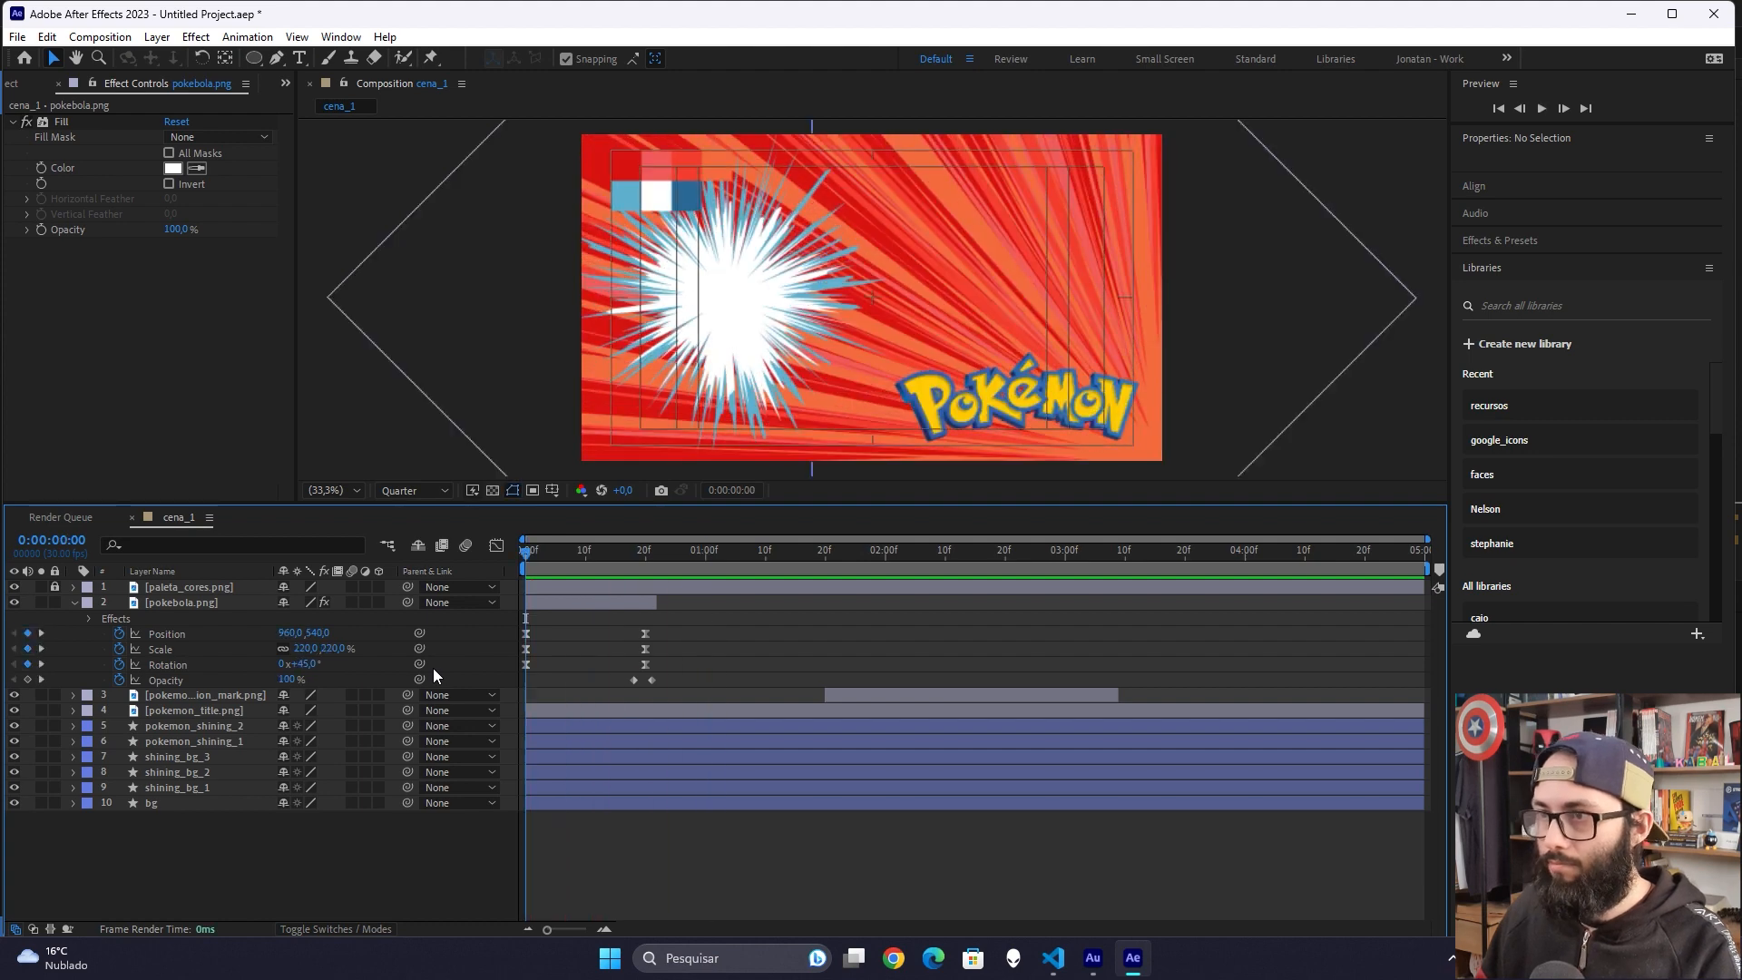
pyautogui.press('space')
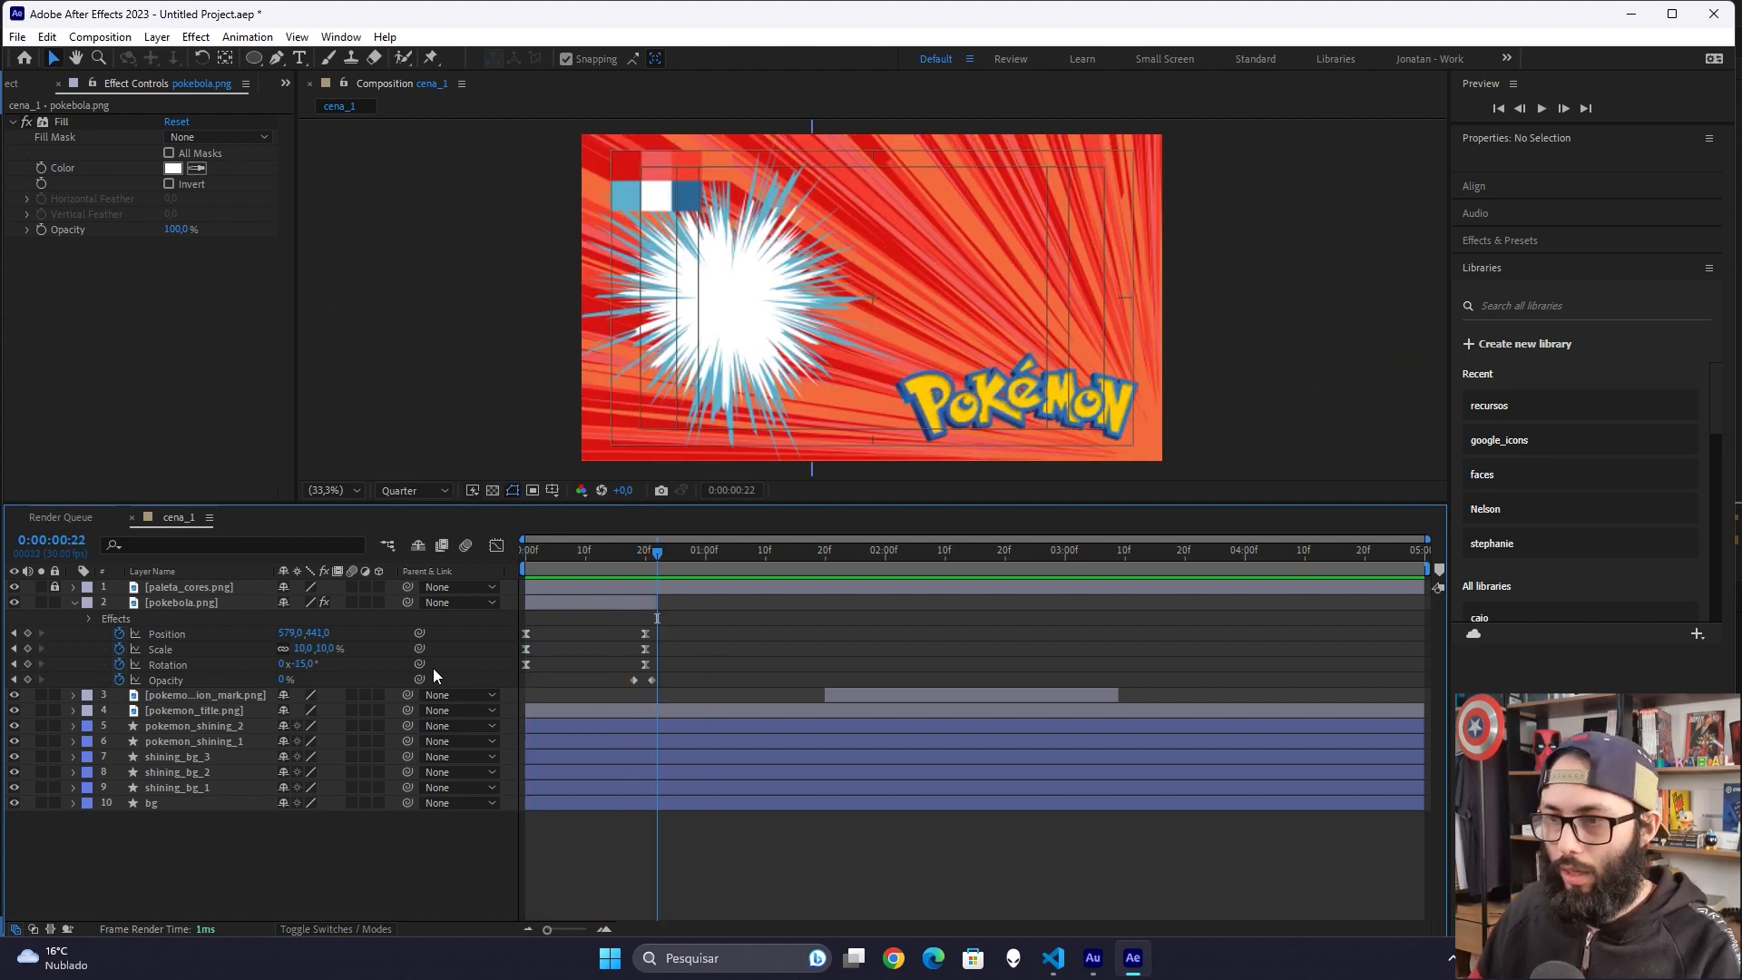
# Step: Add a keyframe for the pokebola Fill's Effect Opacity at the first frame, and show only the layer's keyframed properties
pyautogui.moveTo(644, 564); pyautogui.dragTo(630, 560)
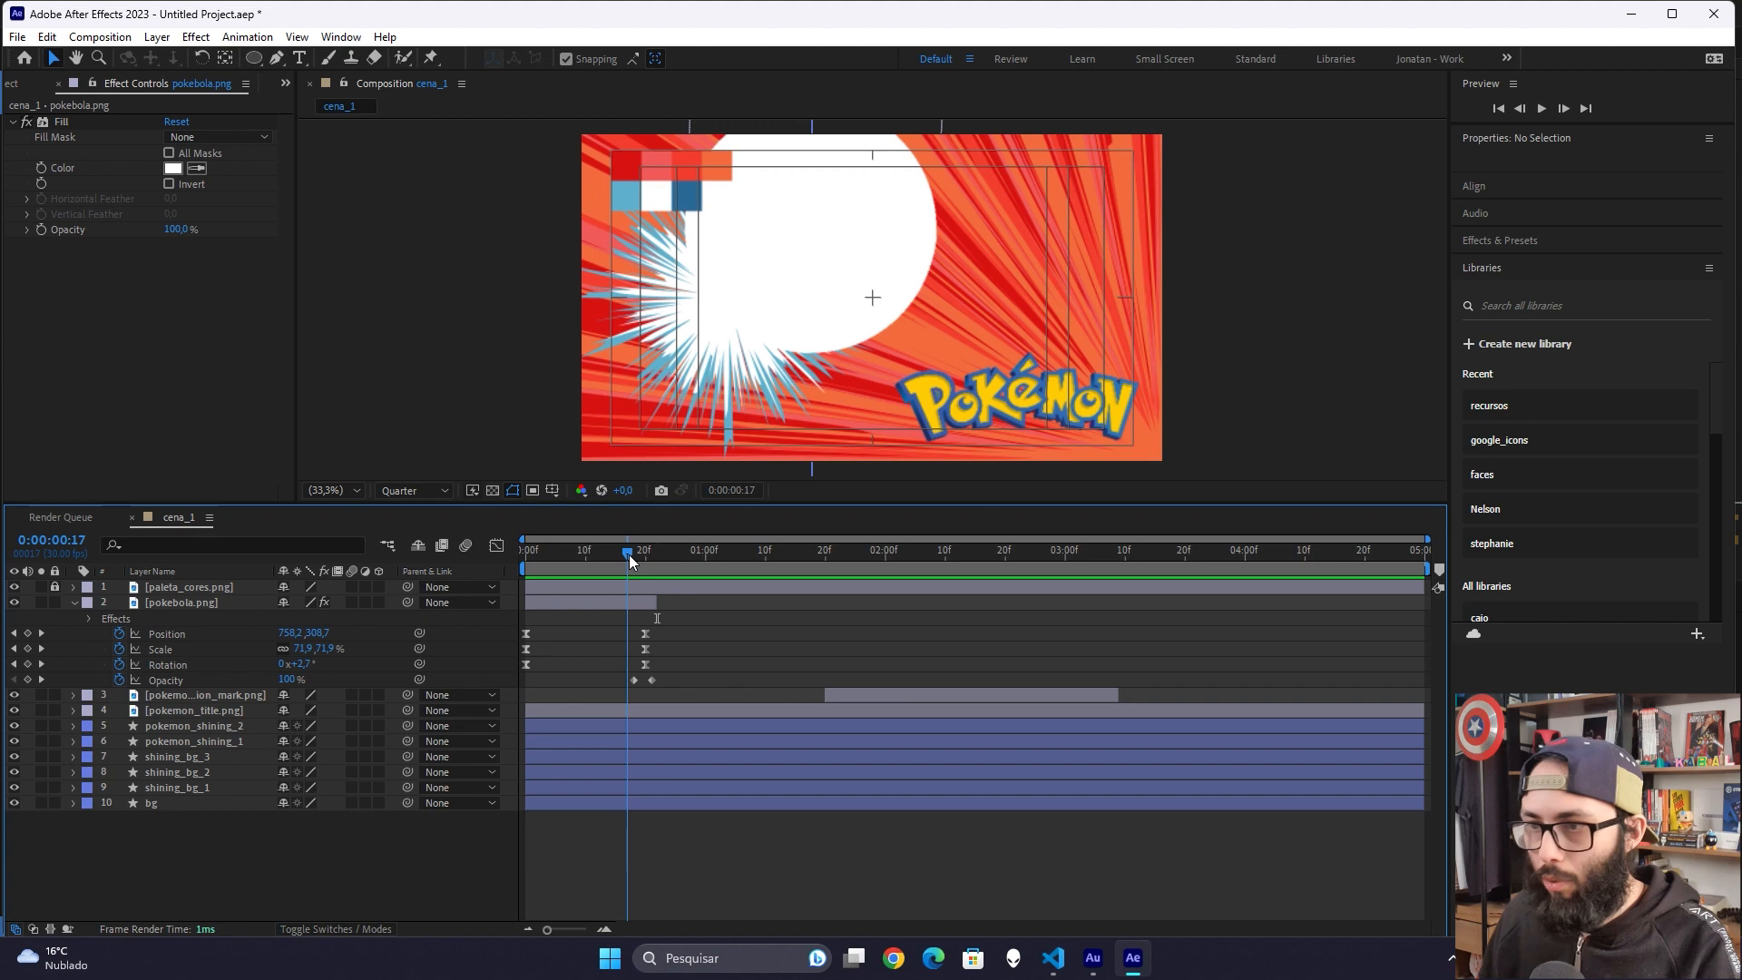
pyautogui.click(183, 602)
pyautogui.press('e')
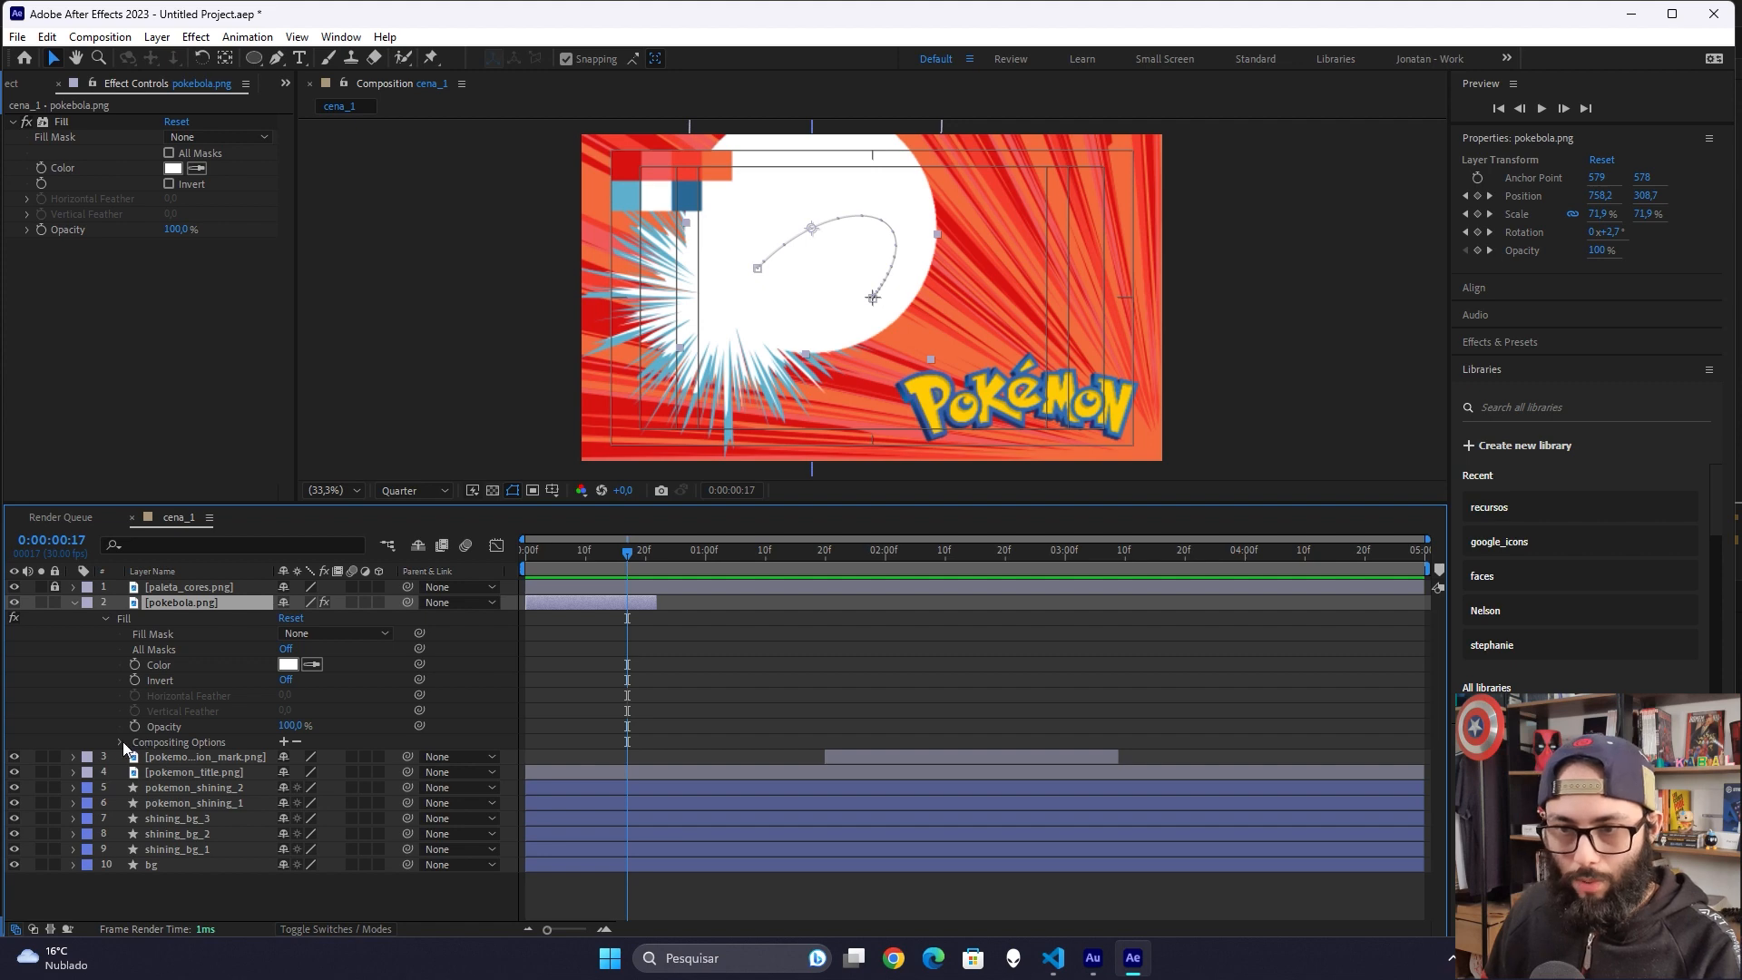
pyautogui.click(121, 742)
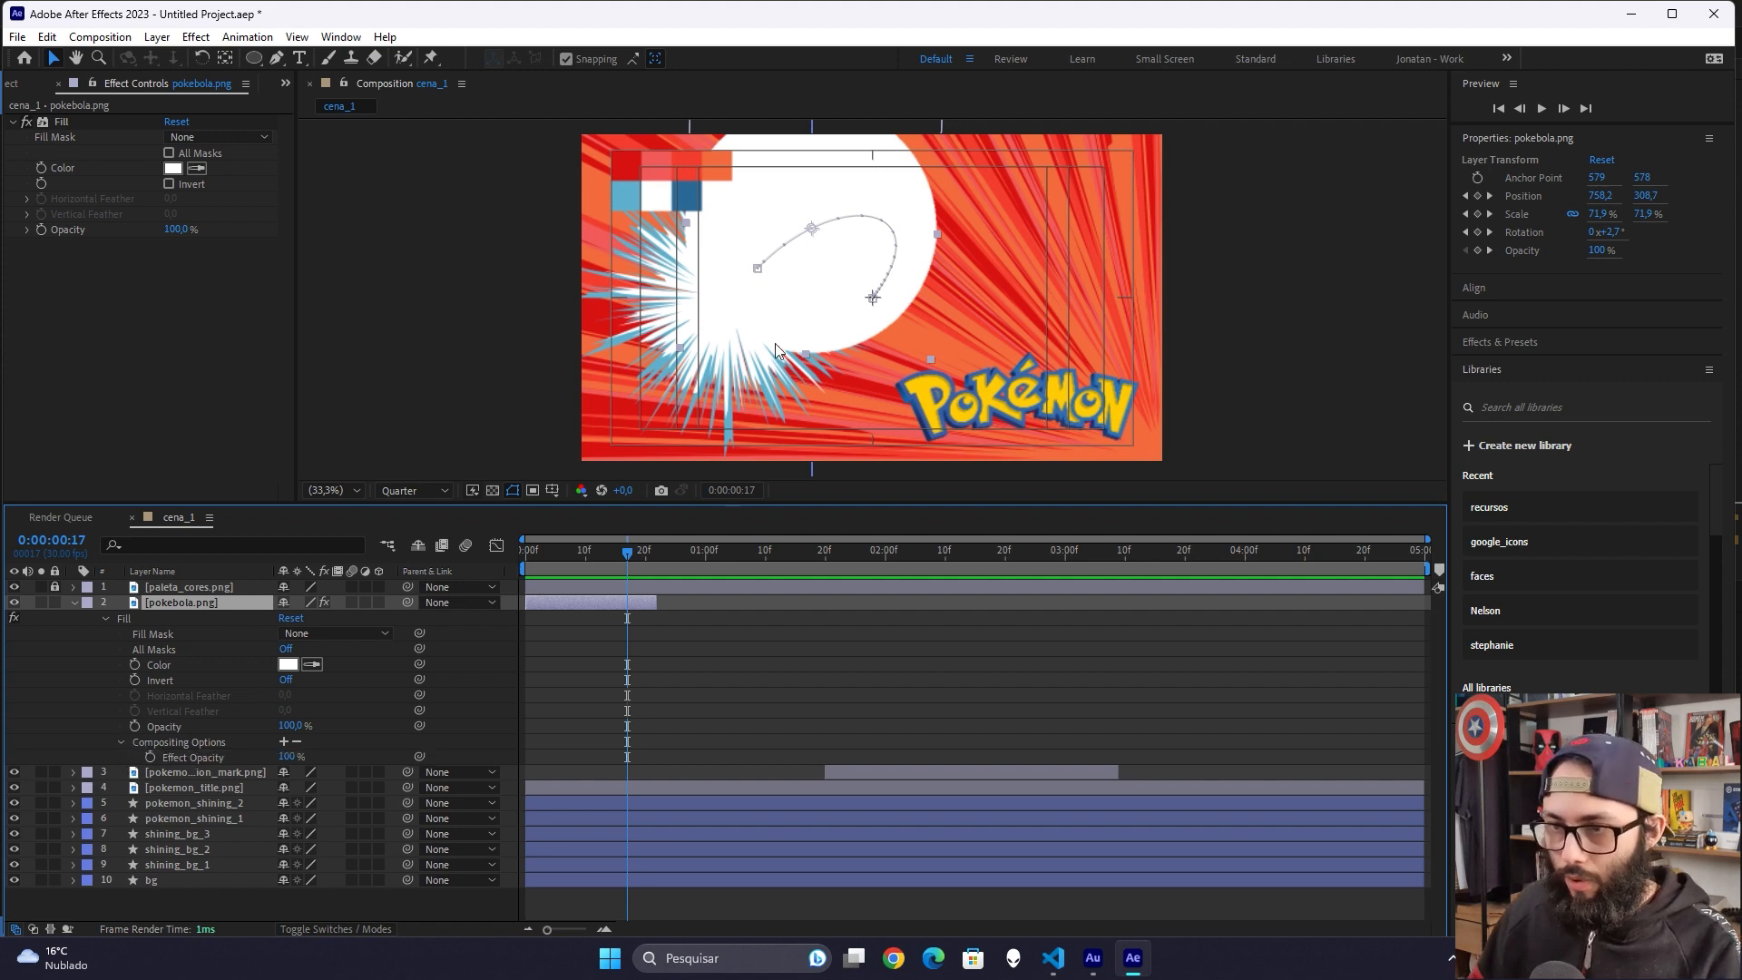
pyautogui.press('Home')
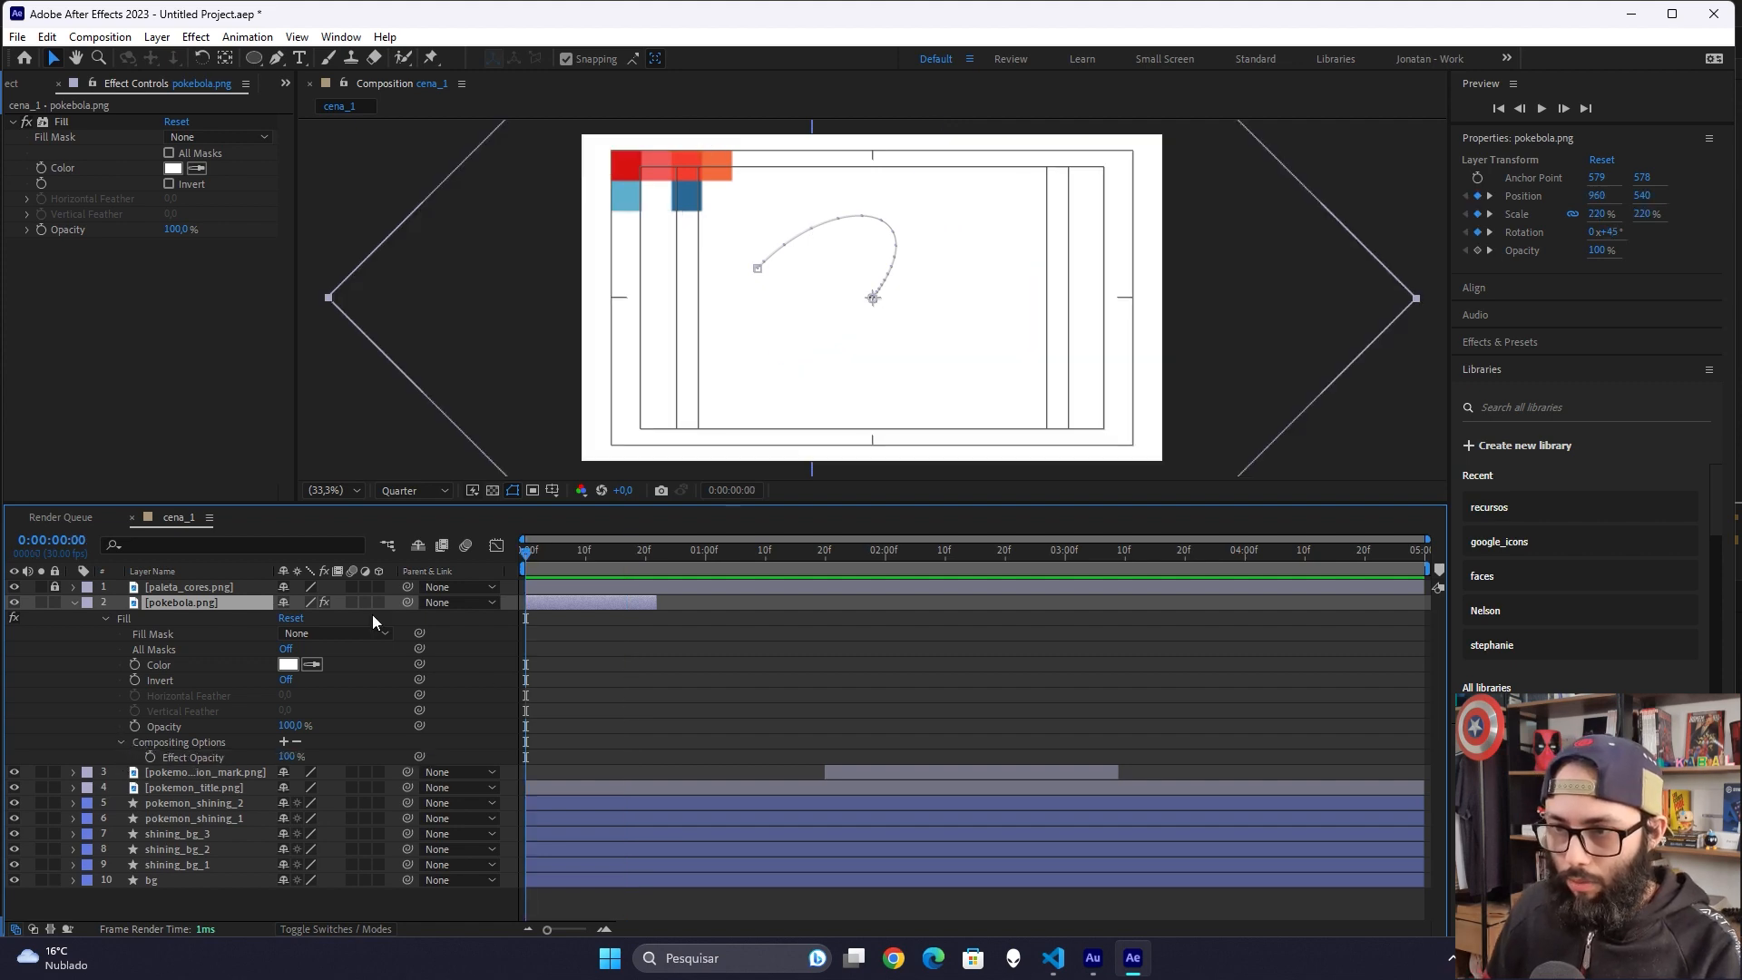
pyautogui.click(151, 758)
pyautogui.press('u')
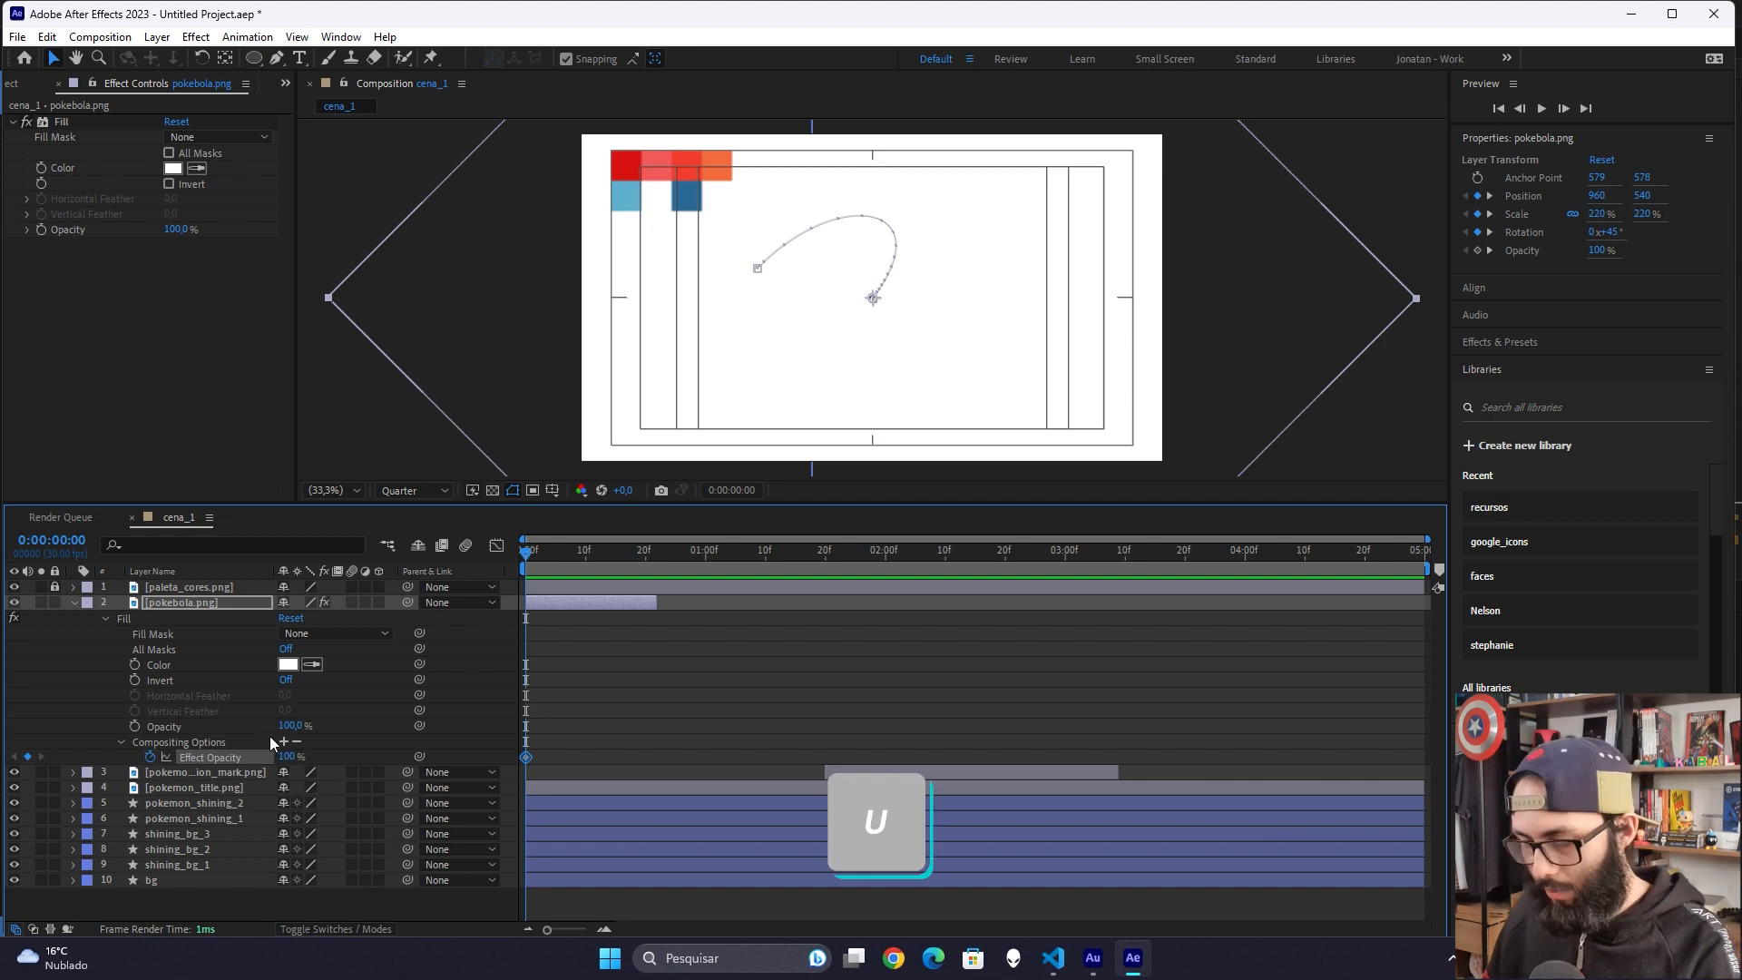
pyautogui.press('u')
# Step: Set the Fill's Effect Opacity to 0% at frame 15 and apply Easy Ease to both of its keyframes
pyautogui.click(641, 562)
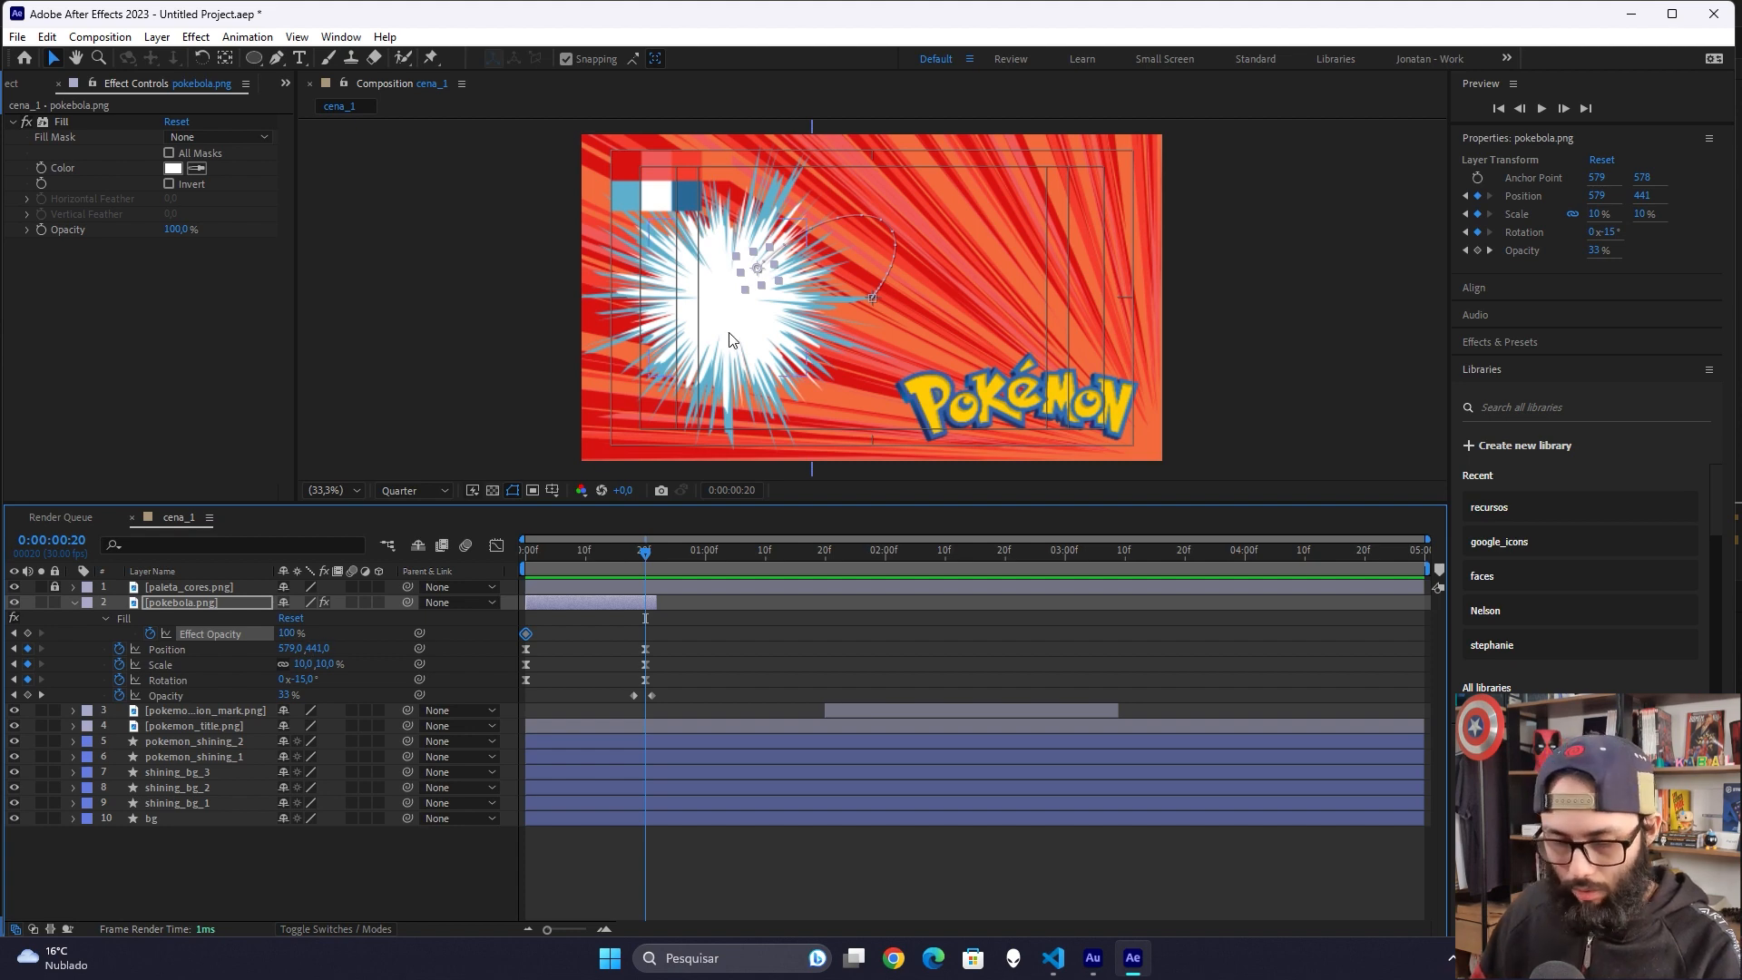
pyautogui.hotkey('ctrl', 'Left')
pyautogui.hotkey('ctrl', 'Left')
pyautogui.hotkey('ctrl', 'Left')
pyautogui.hotkey('ctrl', 'Left')
pyautogui.hotkey('ctrl', 'Left')
pyautogui.hotkey('ctrl', 'Left')
pyautogui.hotkey('ctrl', 'Left')
pyautogui.hotkey('ctrl', 'Left')
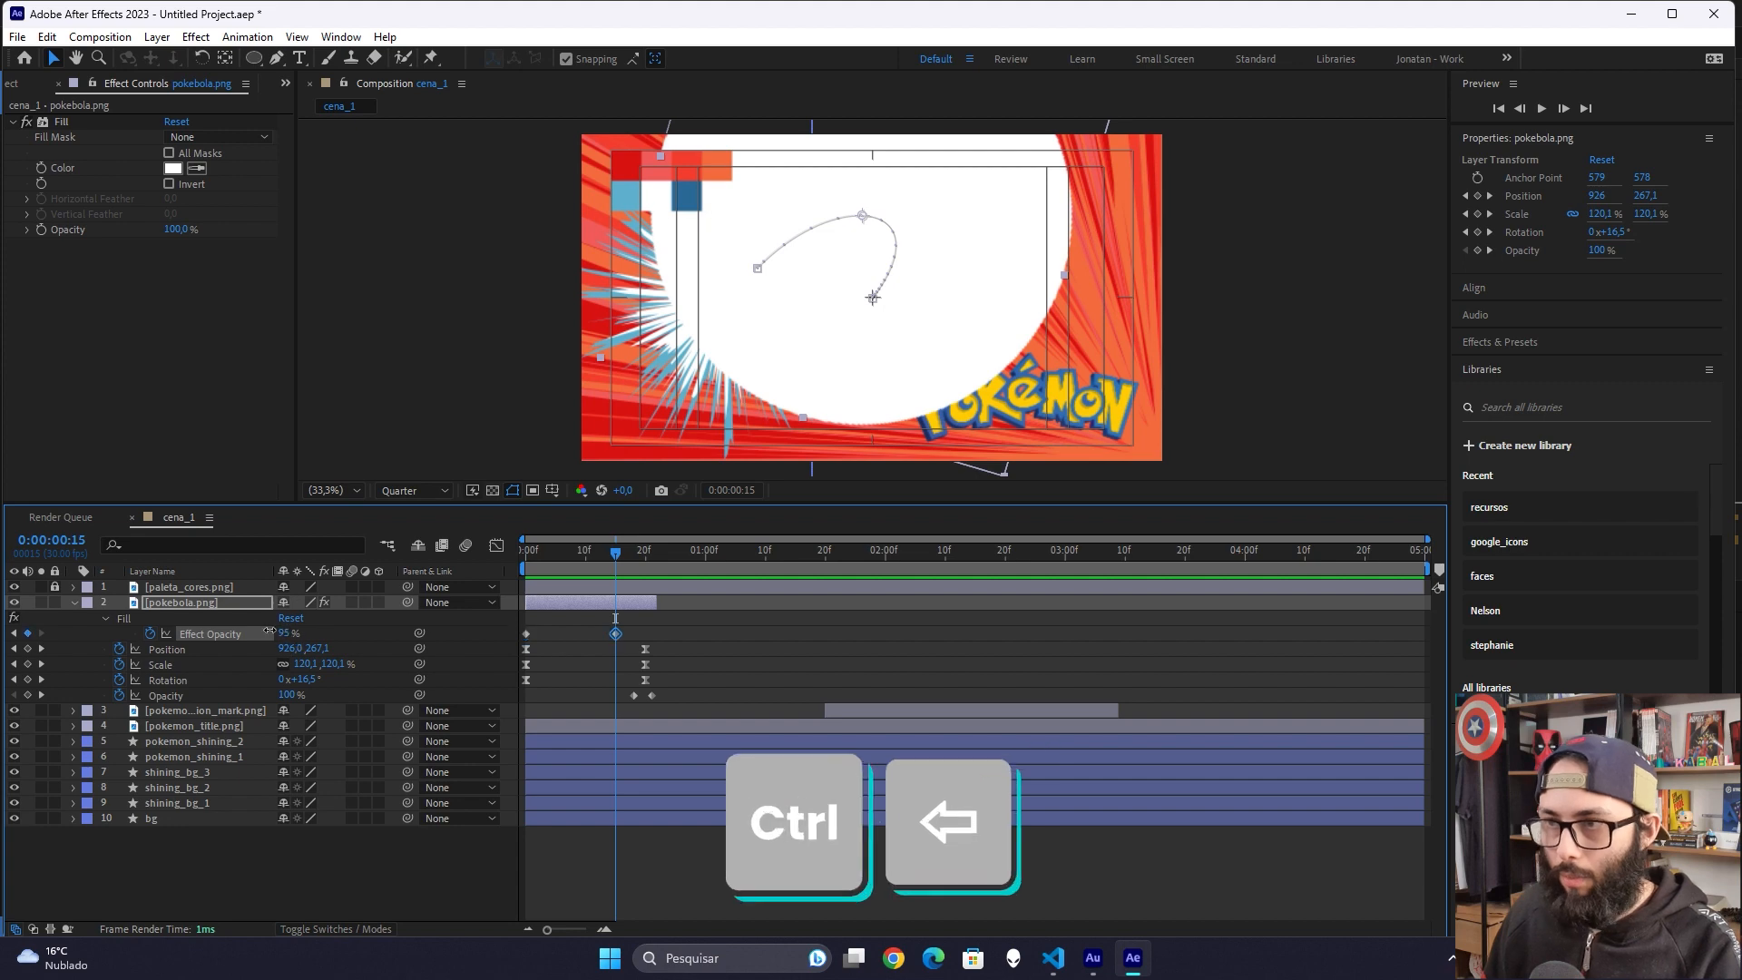
pyautogui.moveTo(285, 633); pyautogui.dragTo(194, 633)
pyautogui.moveTo(625, 625); pyautogui.dragTo(513, 639)
# Step: Set both Effect Opacity keyframes' velocity influence to 15% incoming and 85% outgoing, and preview the pokebola animation
pyautogui.click(496, 545)
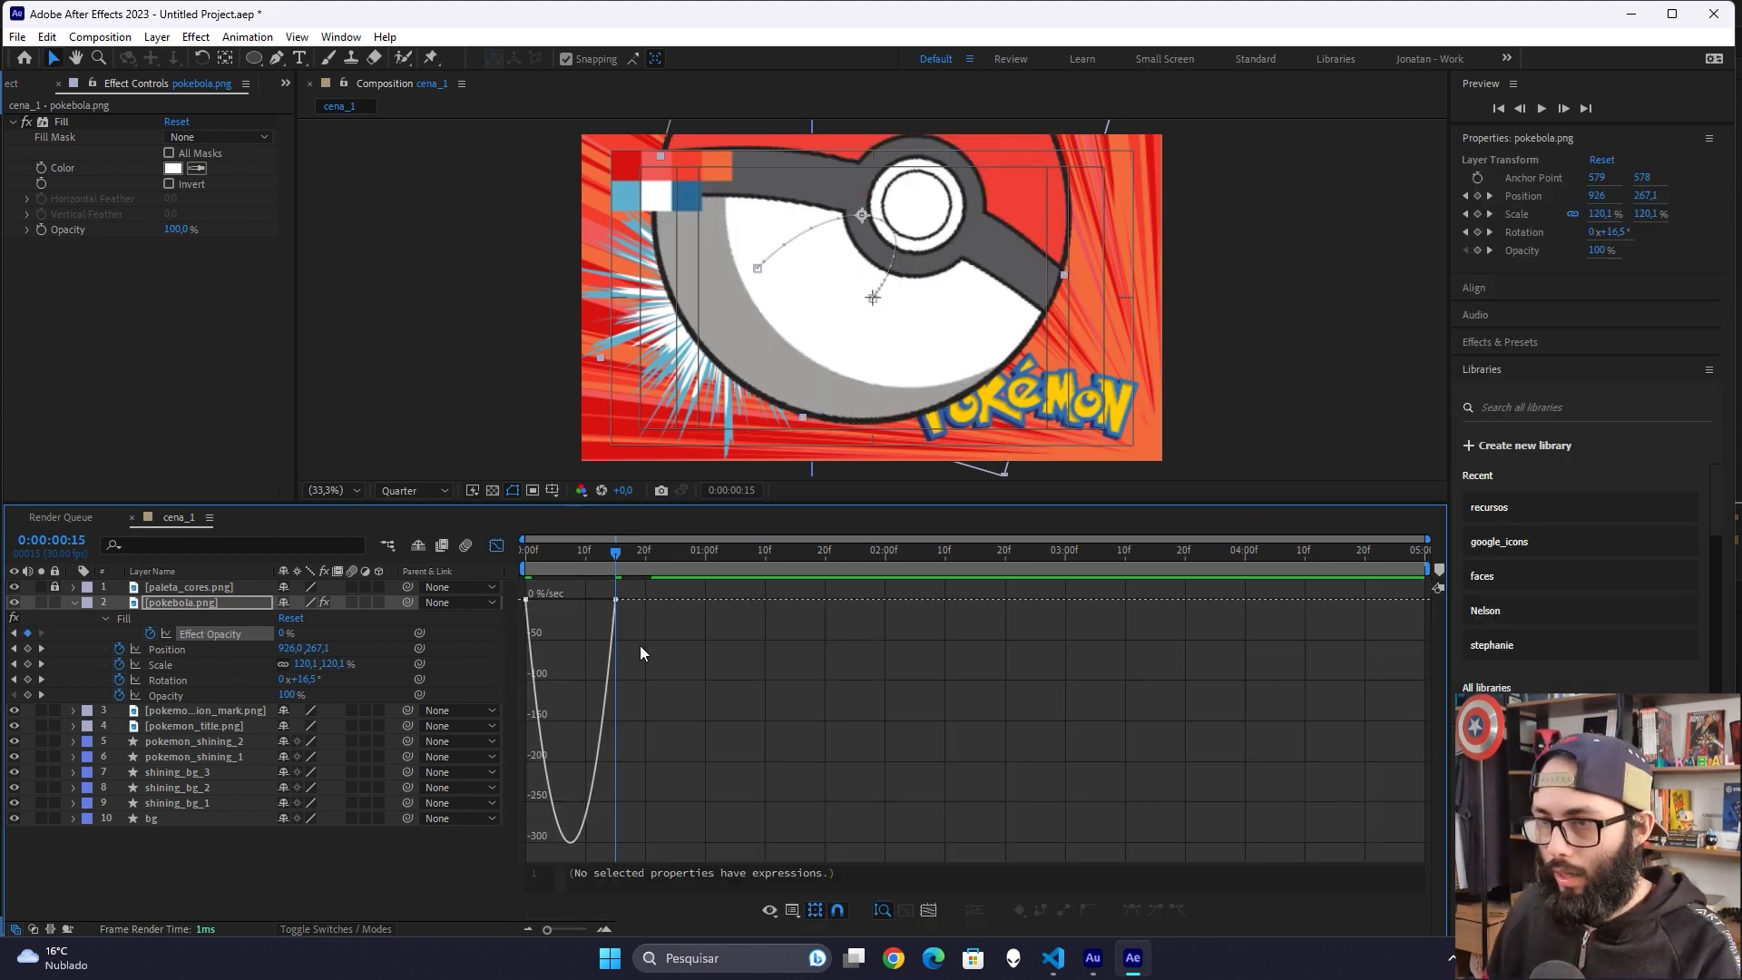
pyautogui.hotkey('ctrl', 'shift', 'k')
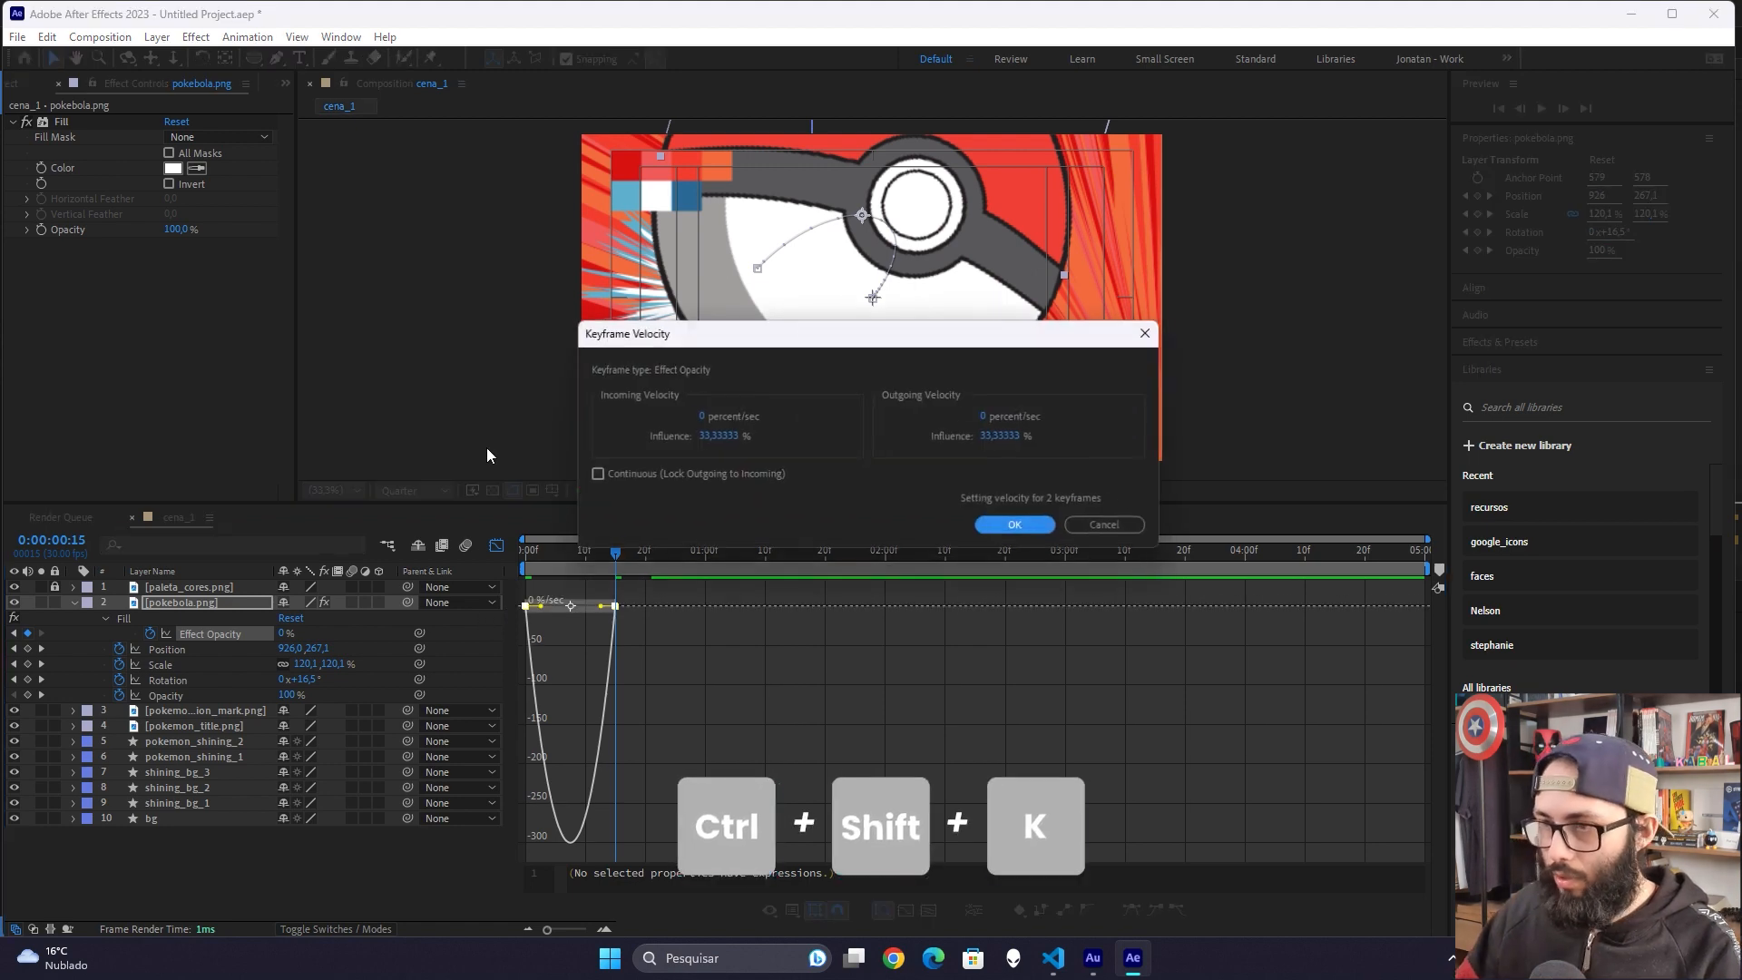
pyautogui.press('Tab')
pyautogui.write('15')
pyautogui.press('Tab')
pyautogui.press('Tab')
pyautogui.write('85')
pyautogui.press('Return')
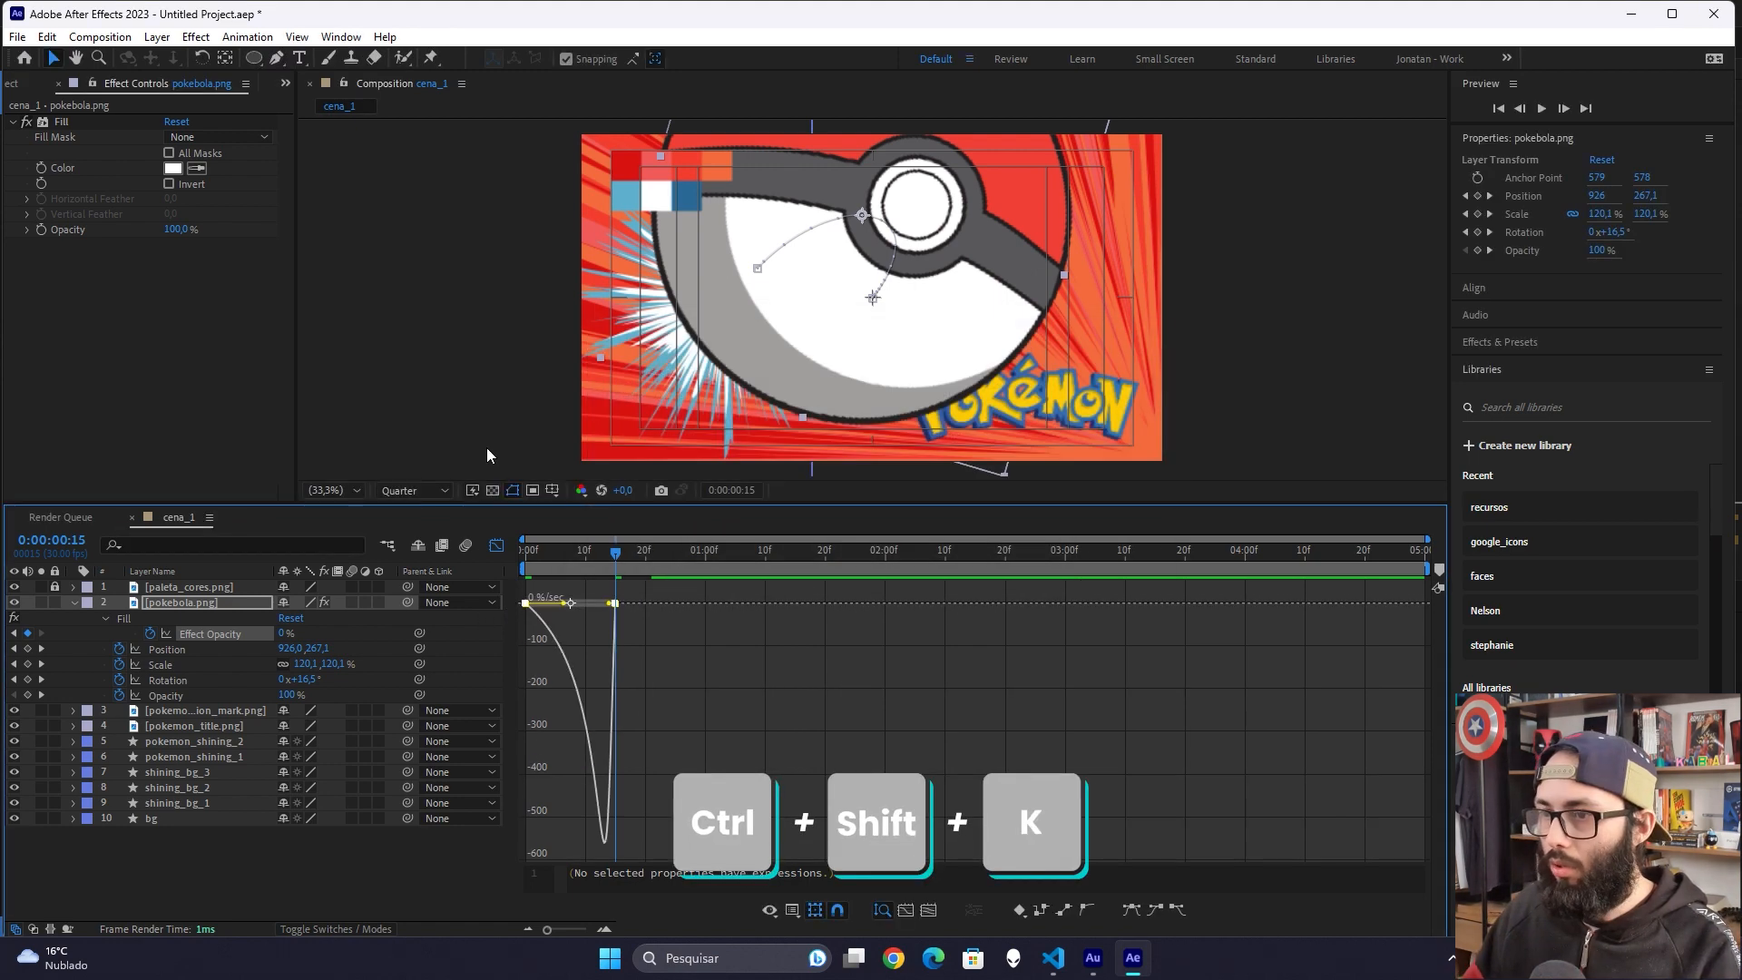
pyautogui.press('Home')
pyautogui.click(496, 545)
pyautogui.click(366, 840)
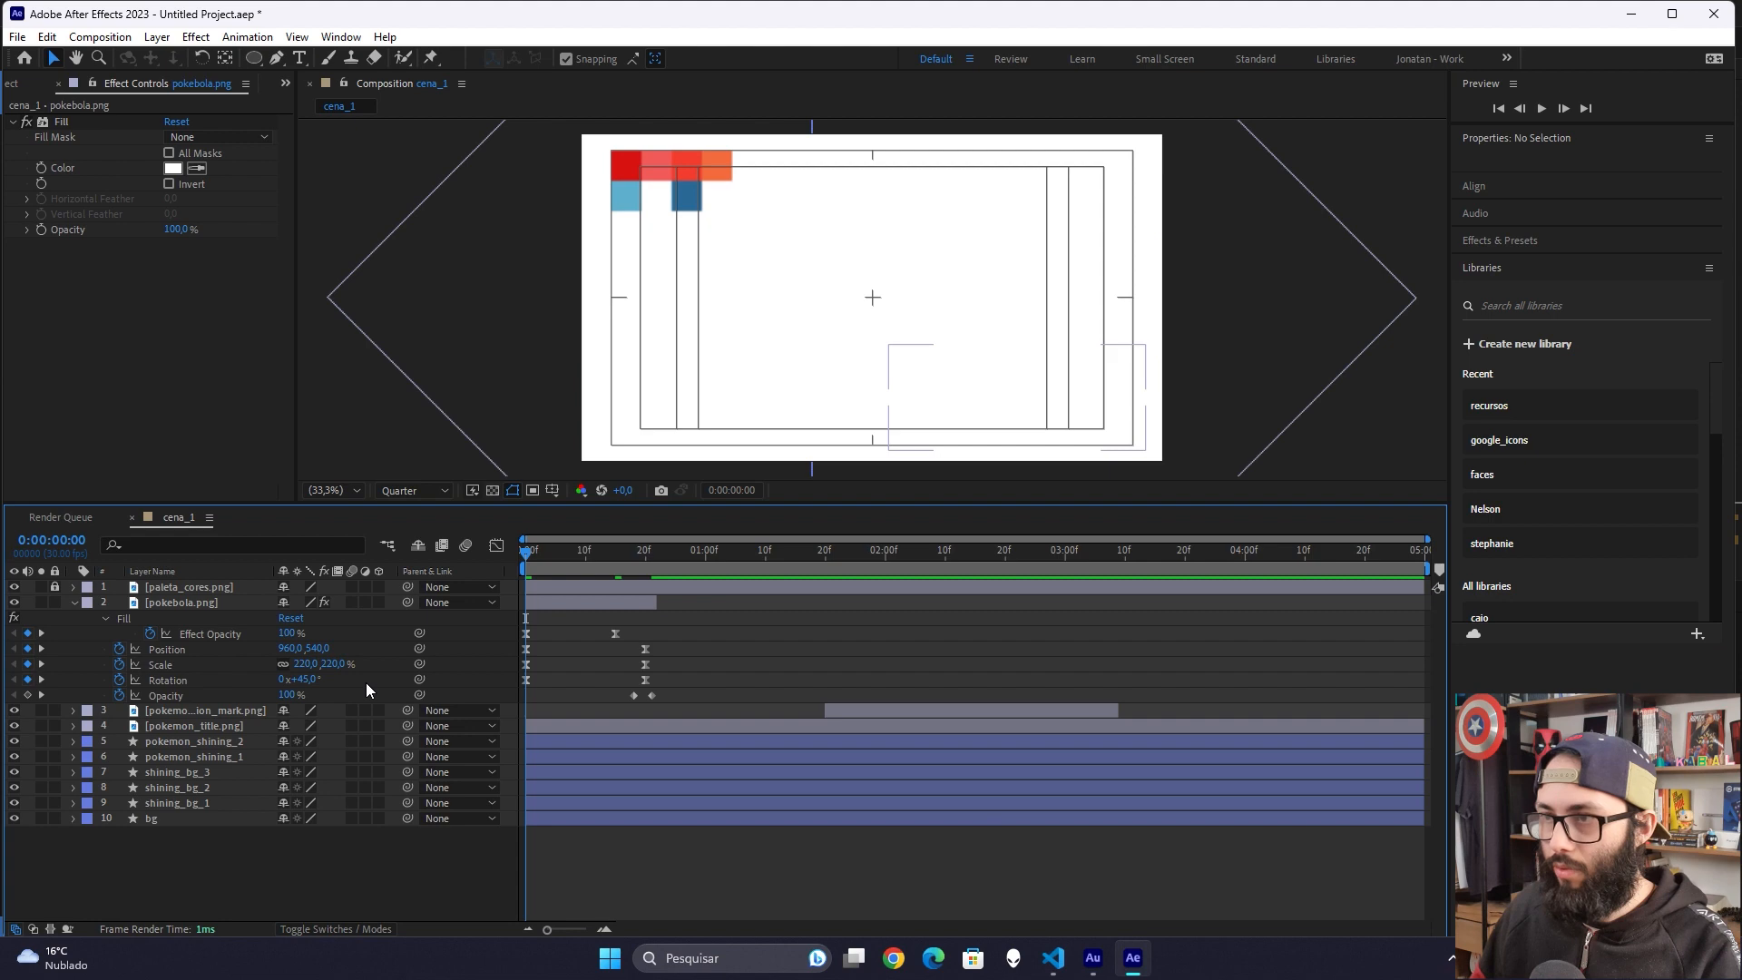
pyautogui.press('space')
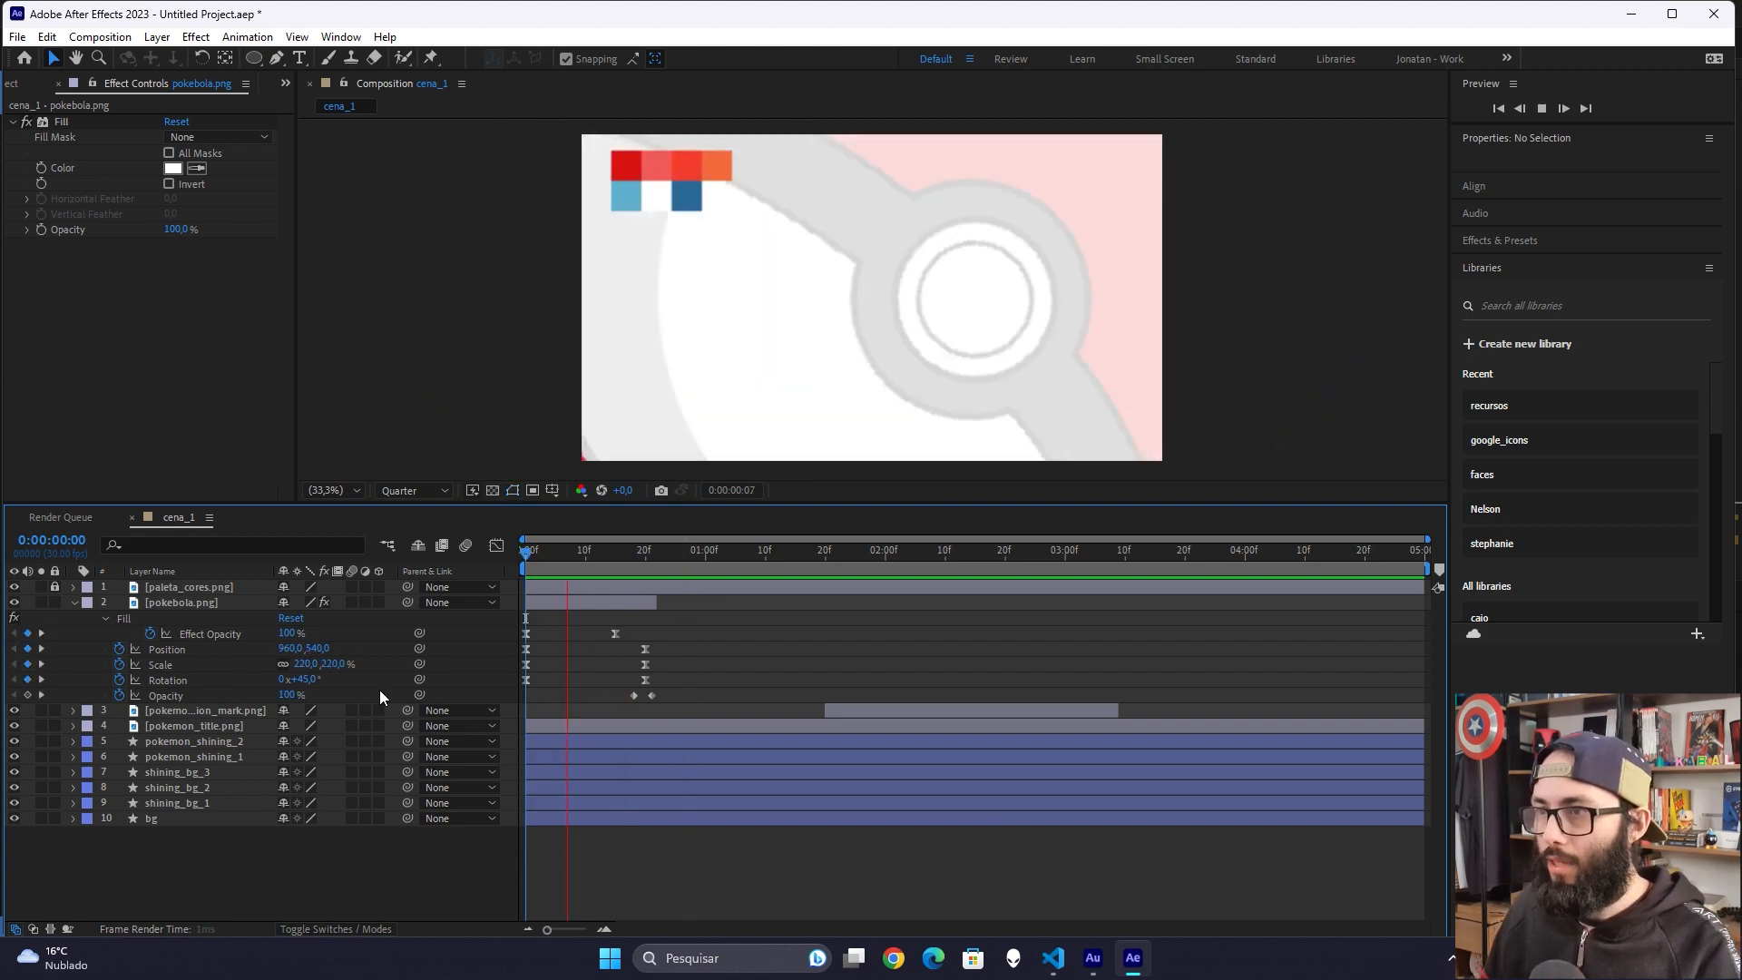
pyautogui.press('space')
pyautogui.press('space')
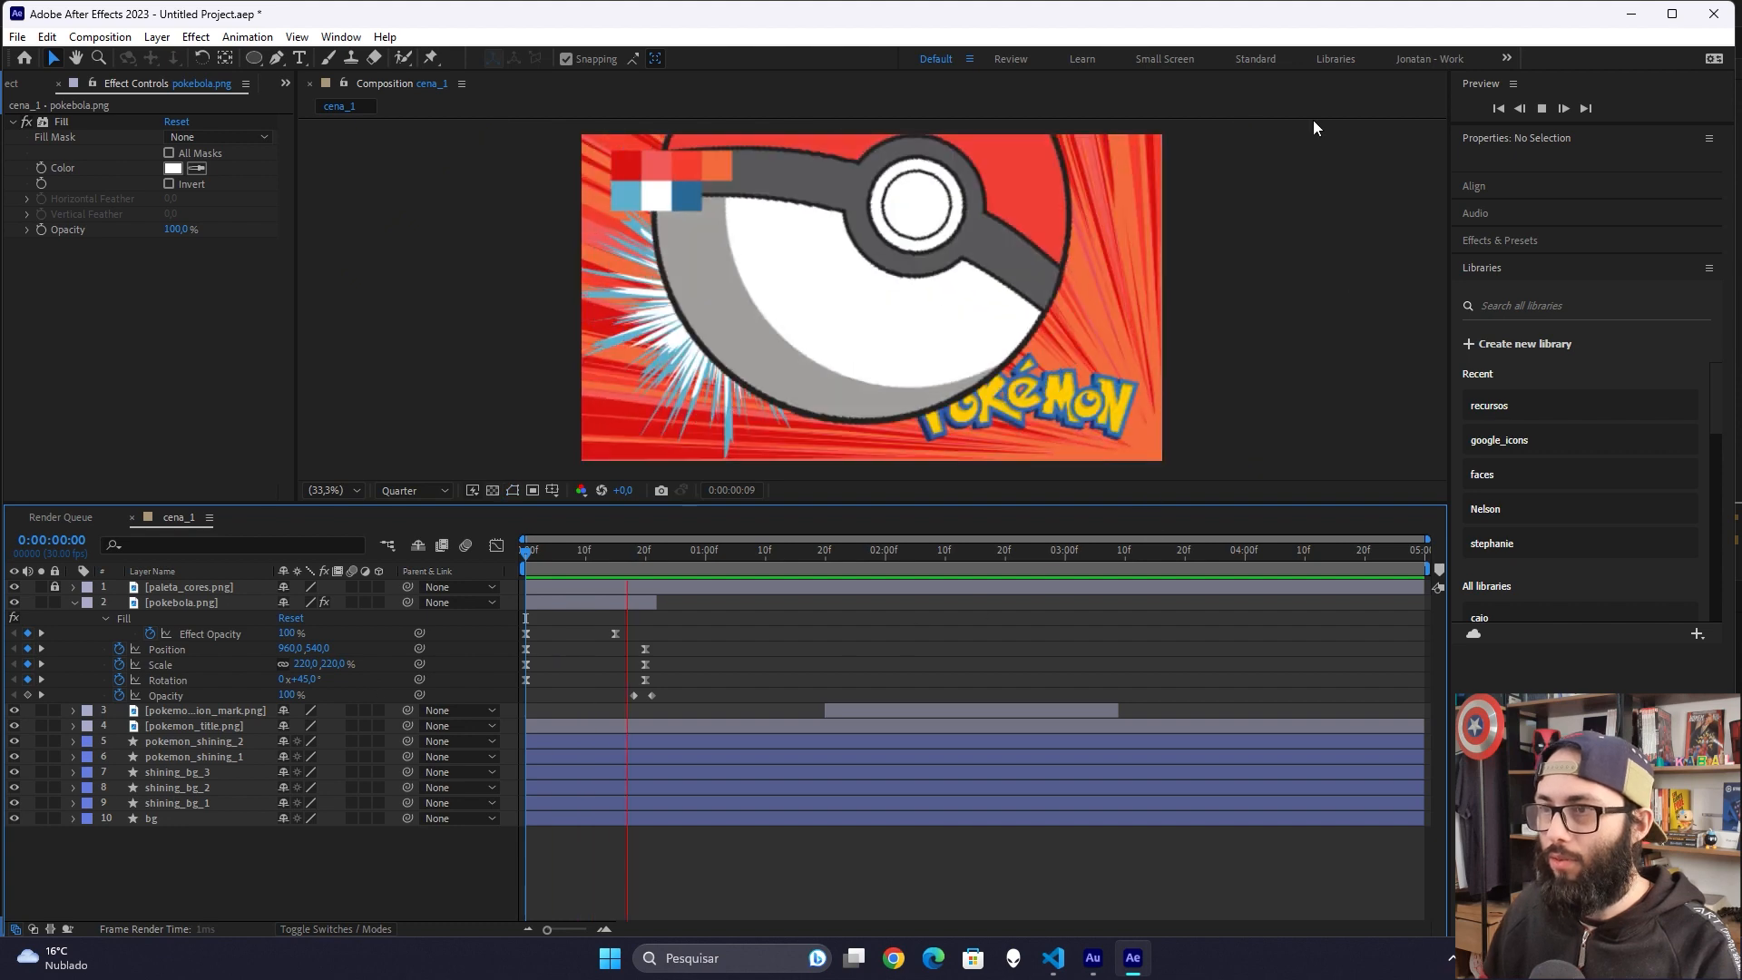
pyautogui.press('space')
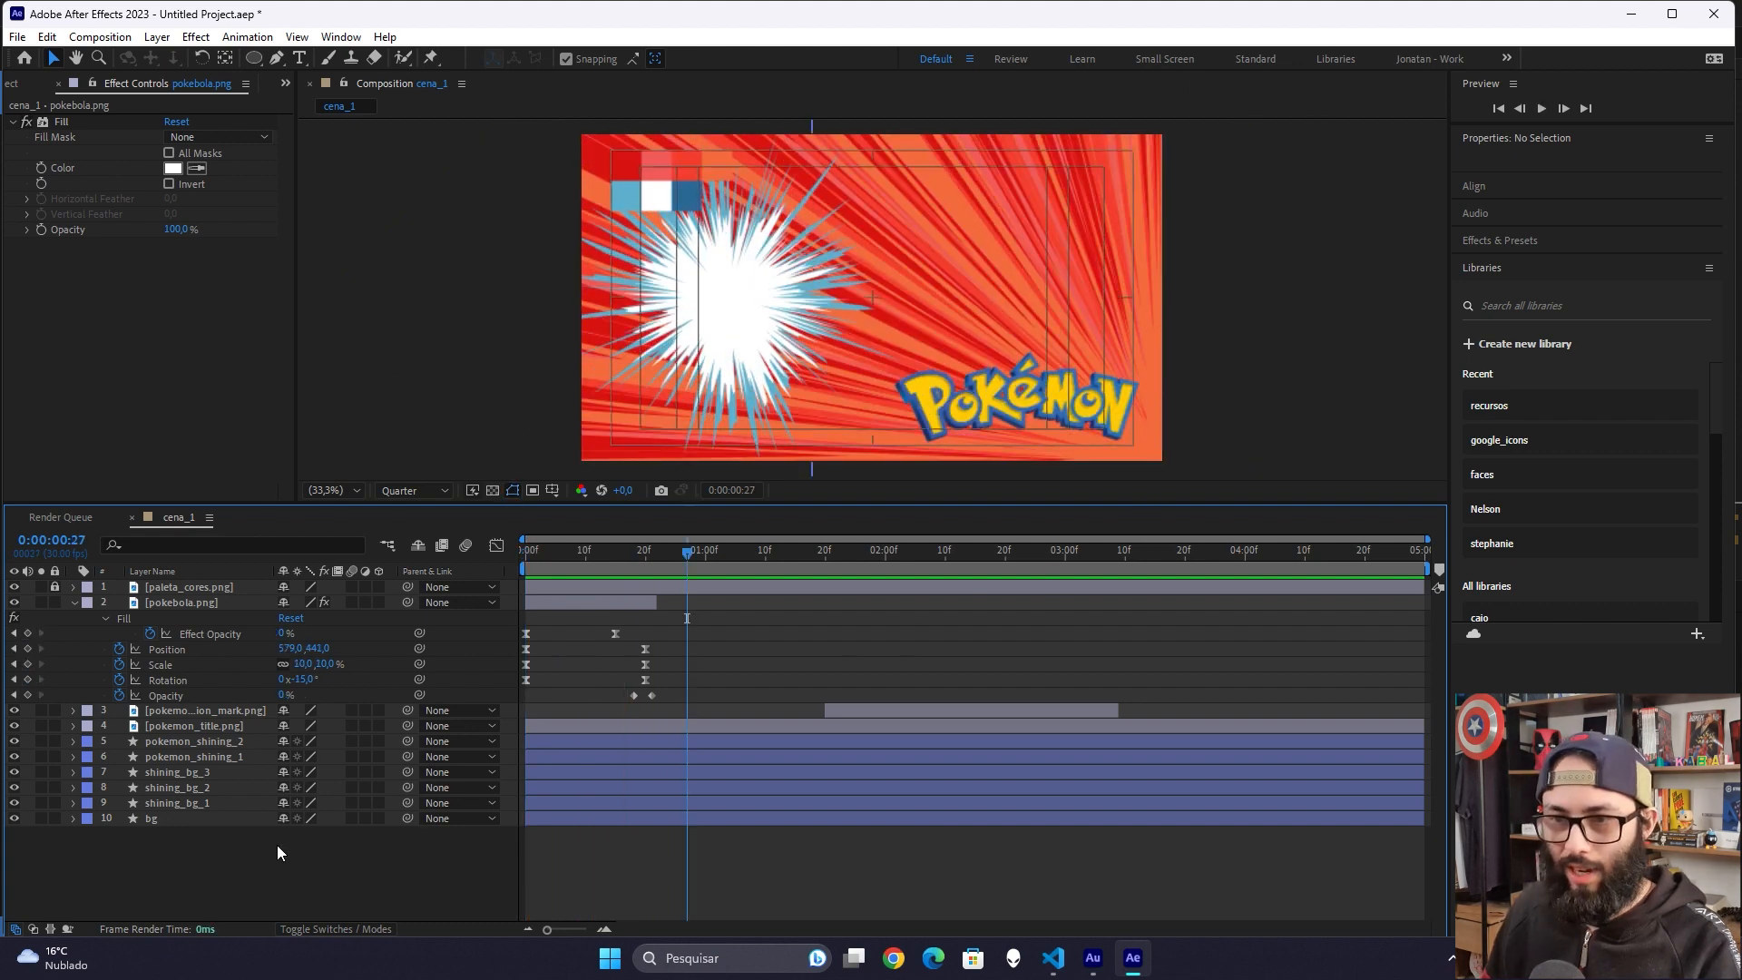
# Step: Collapse the pokebola layer's properties and add a Drop Shadow layer style to the pokemon_title layer
pyautogui.click(75, 602)
pyautogui.moveTo(881, 571); pyautogui.dragTo(911, 565)
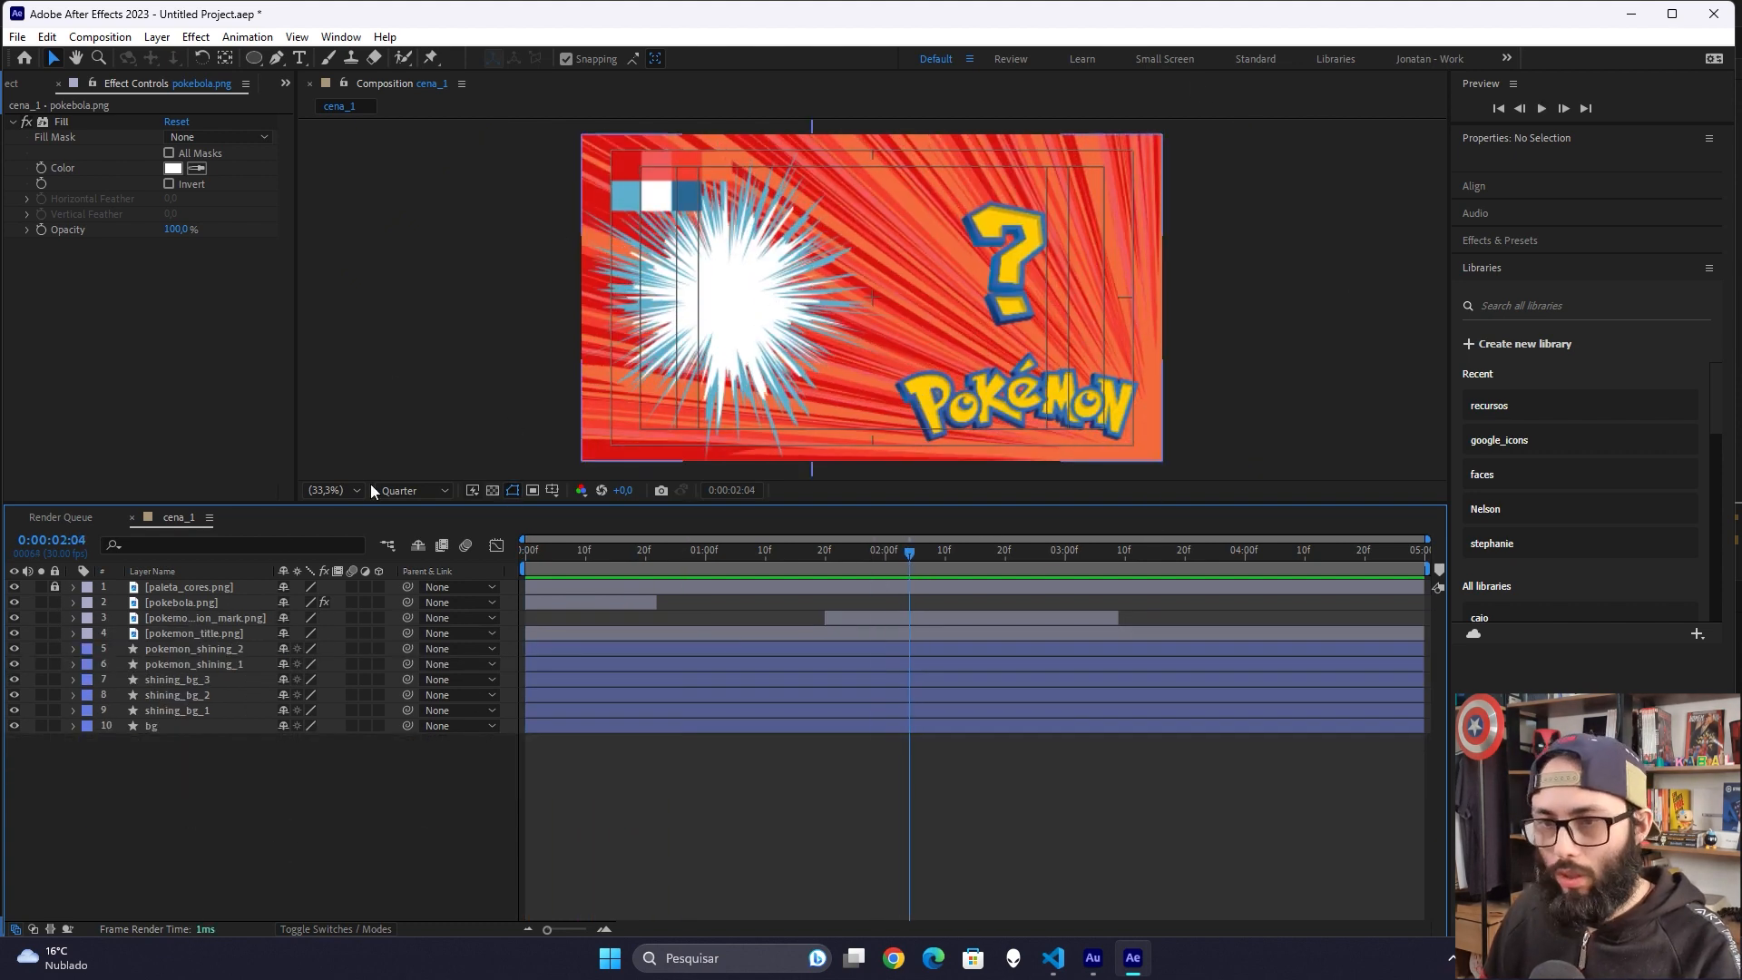
pyautogui.click(234, 633)
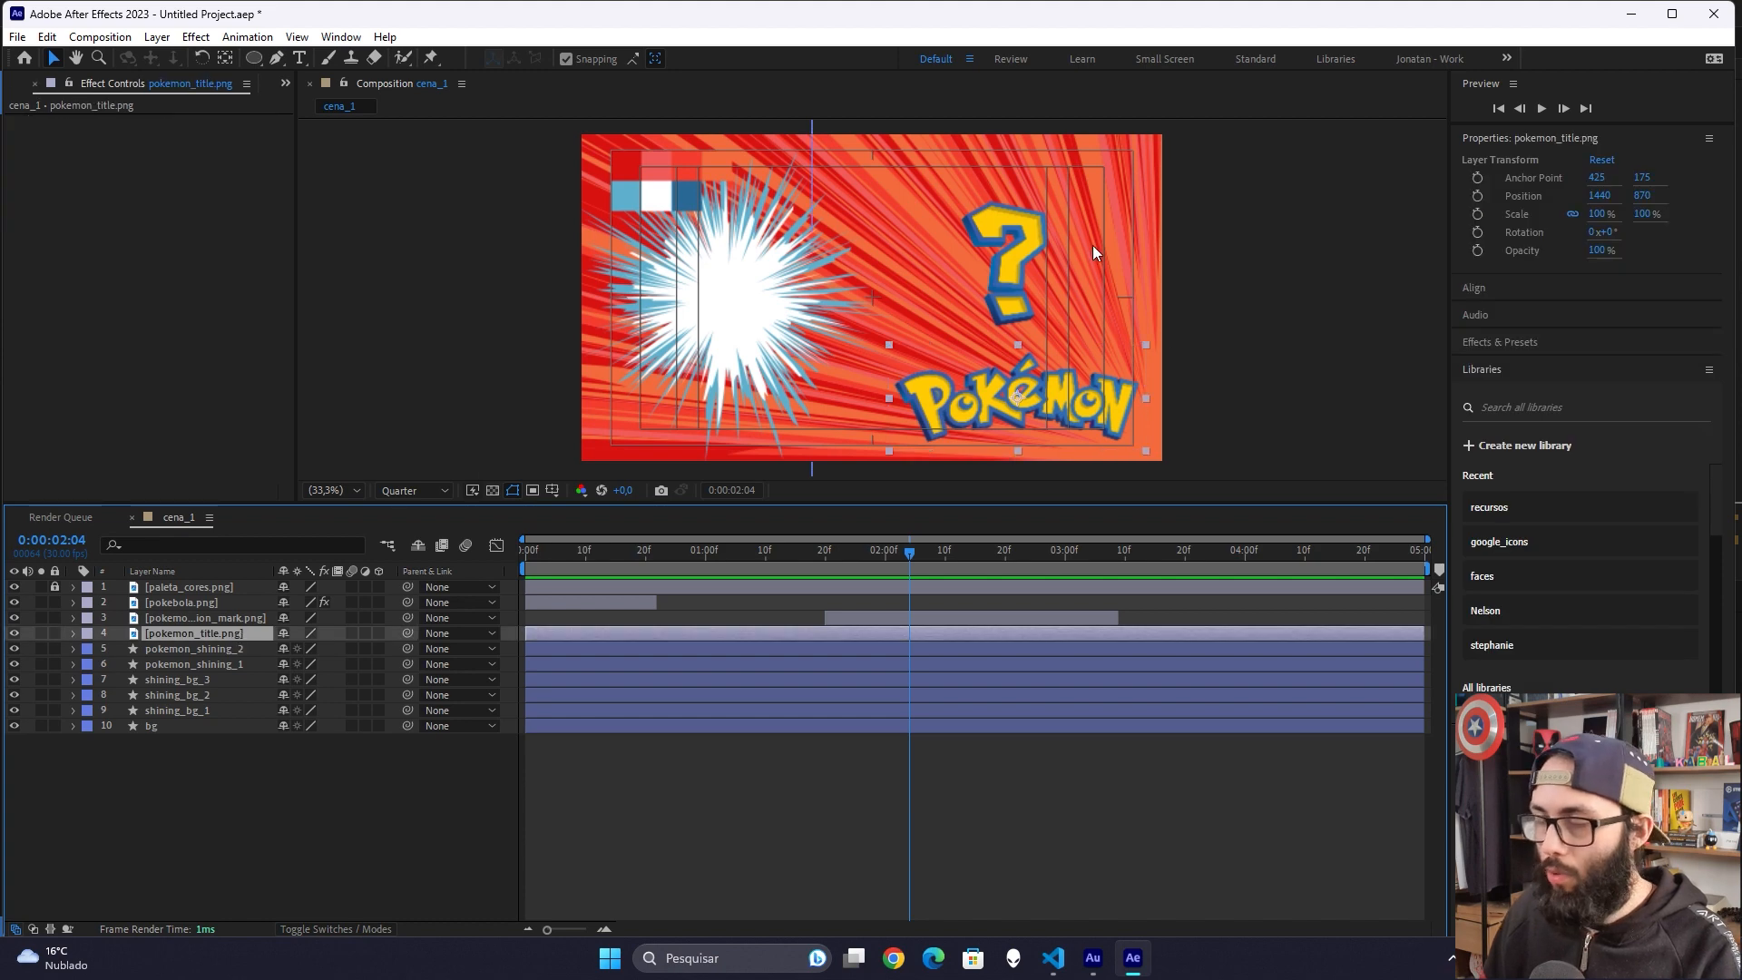
pyautogui.rightClick(189, 629)
pyautogui.moveTo(372, 334)
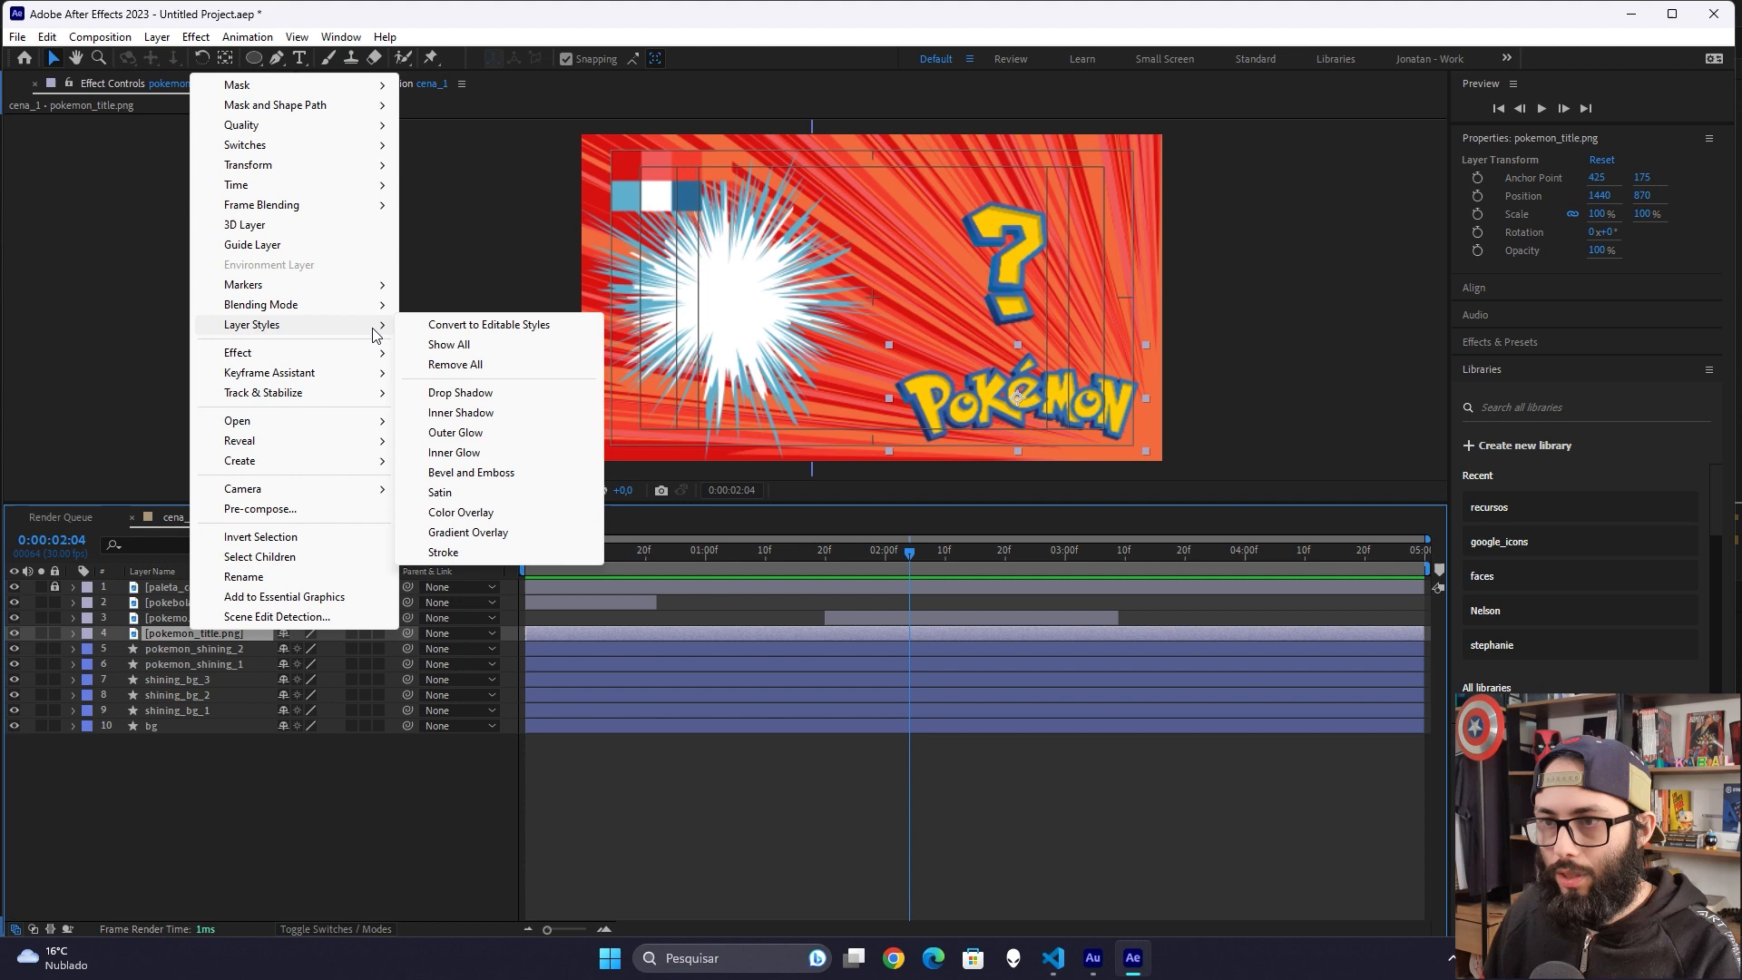
pyautogui.click(490, 390)
pyautogui.click(227, 798)
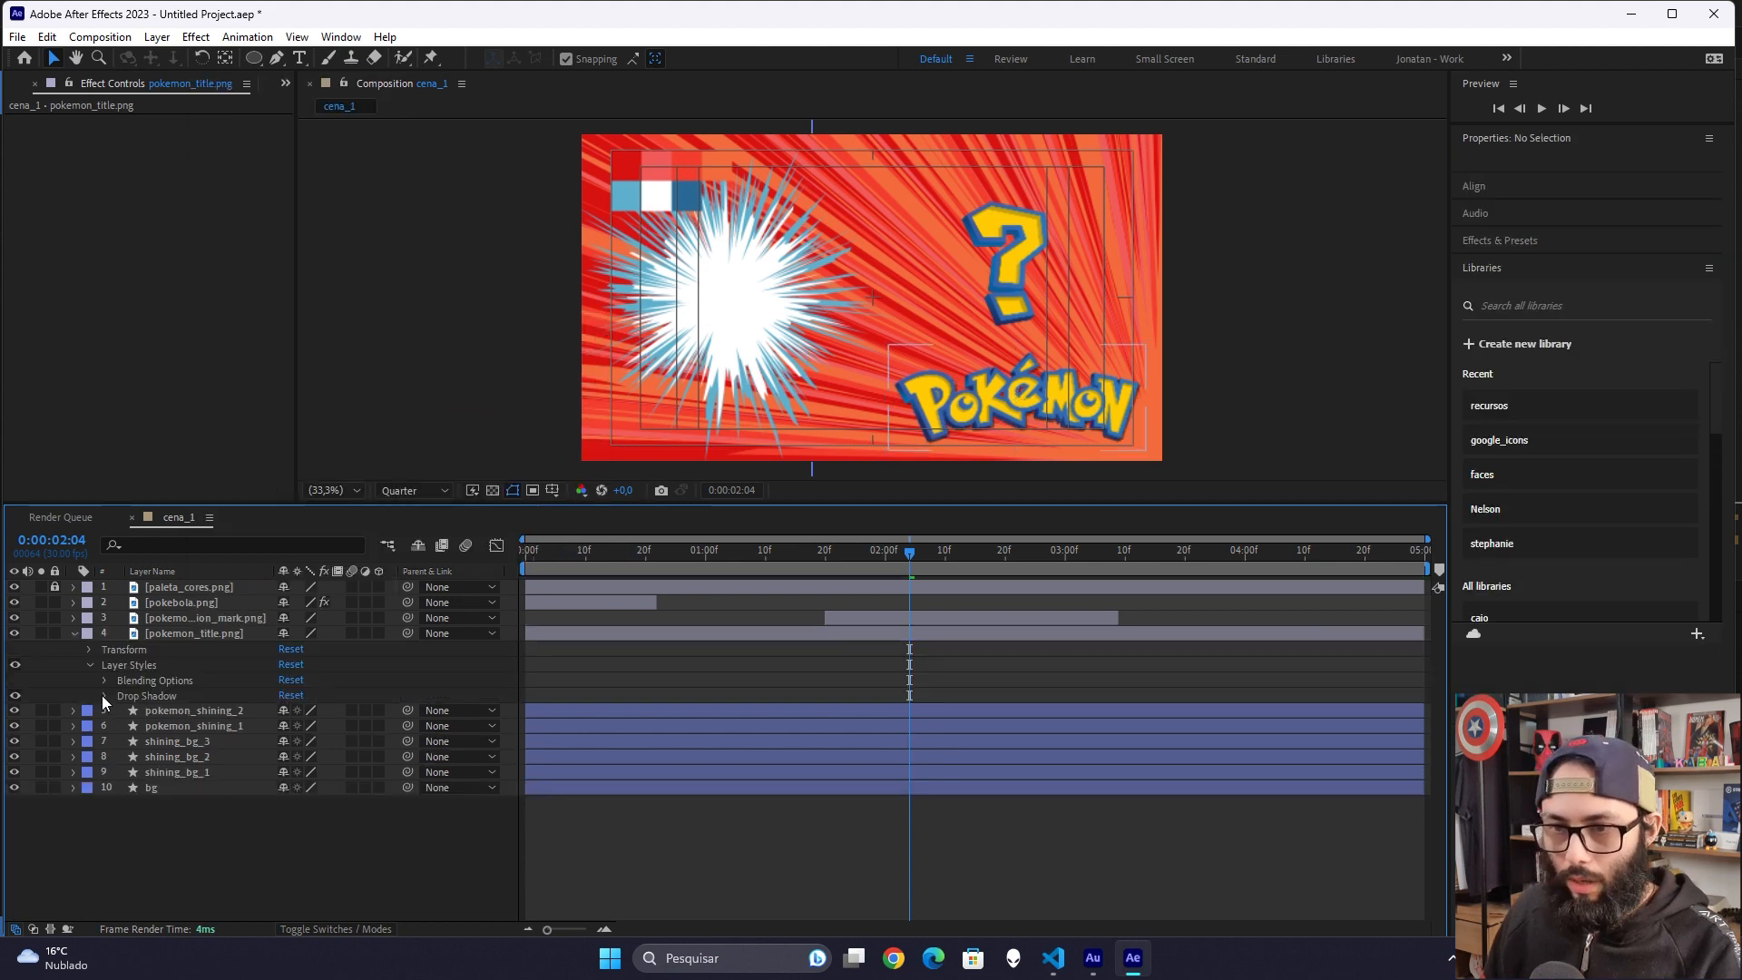
# Step: Set the title's Drop Shadow to 50% opacity, a 45° angle, a distance of 15 and a size of 0
pyautogui.click(104, 695)
pyautogui.click(287, 741)
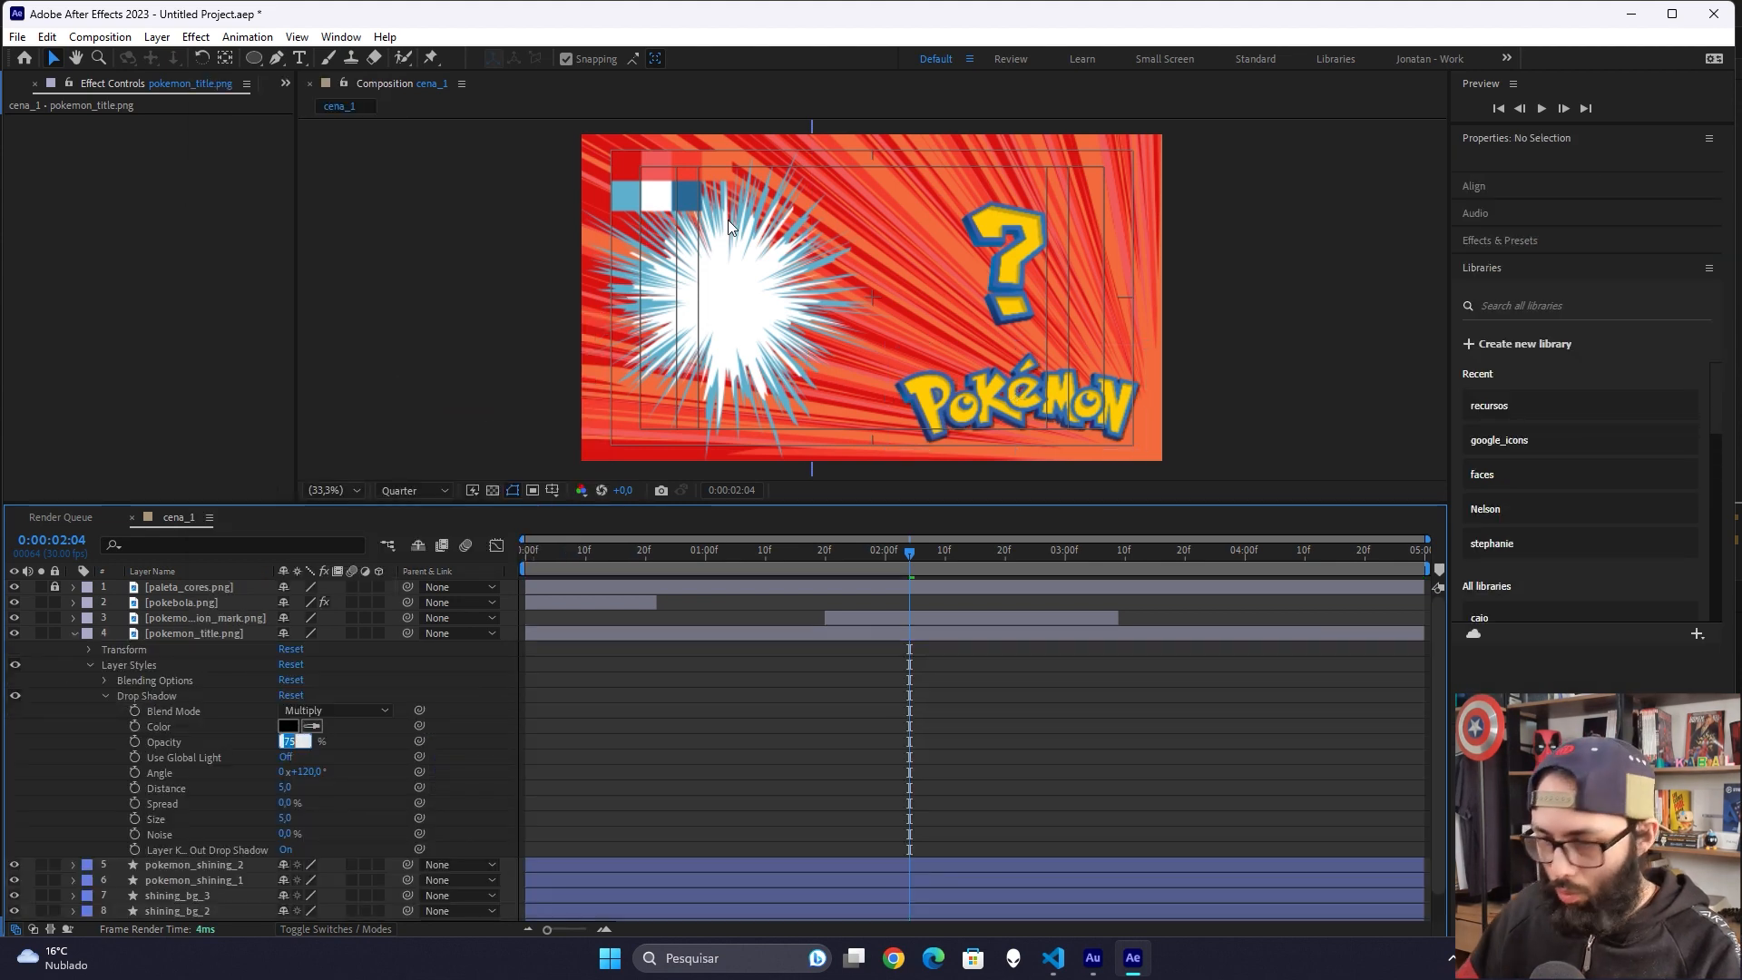
pyautogui.write('50')
pyautogui.press('Tab')
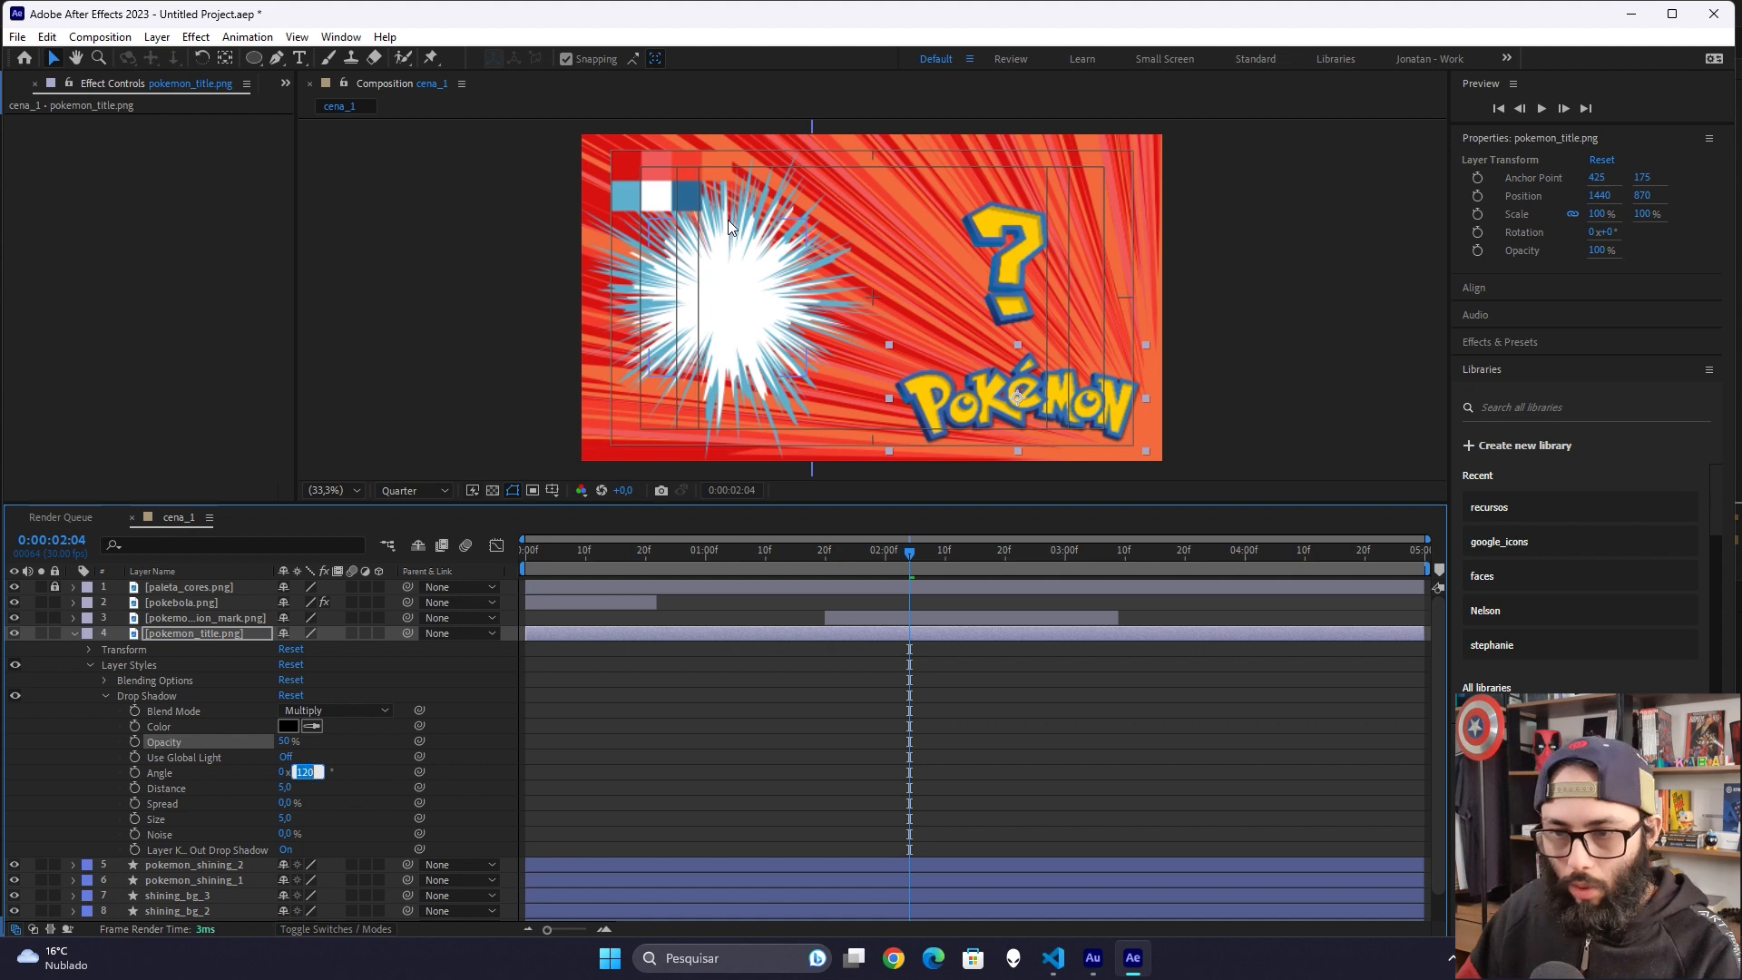
pyautogui.write('45')
pyautogui.press('Tab')
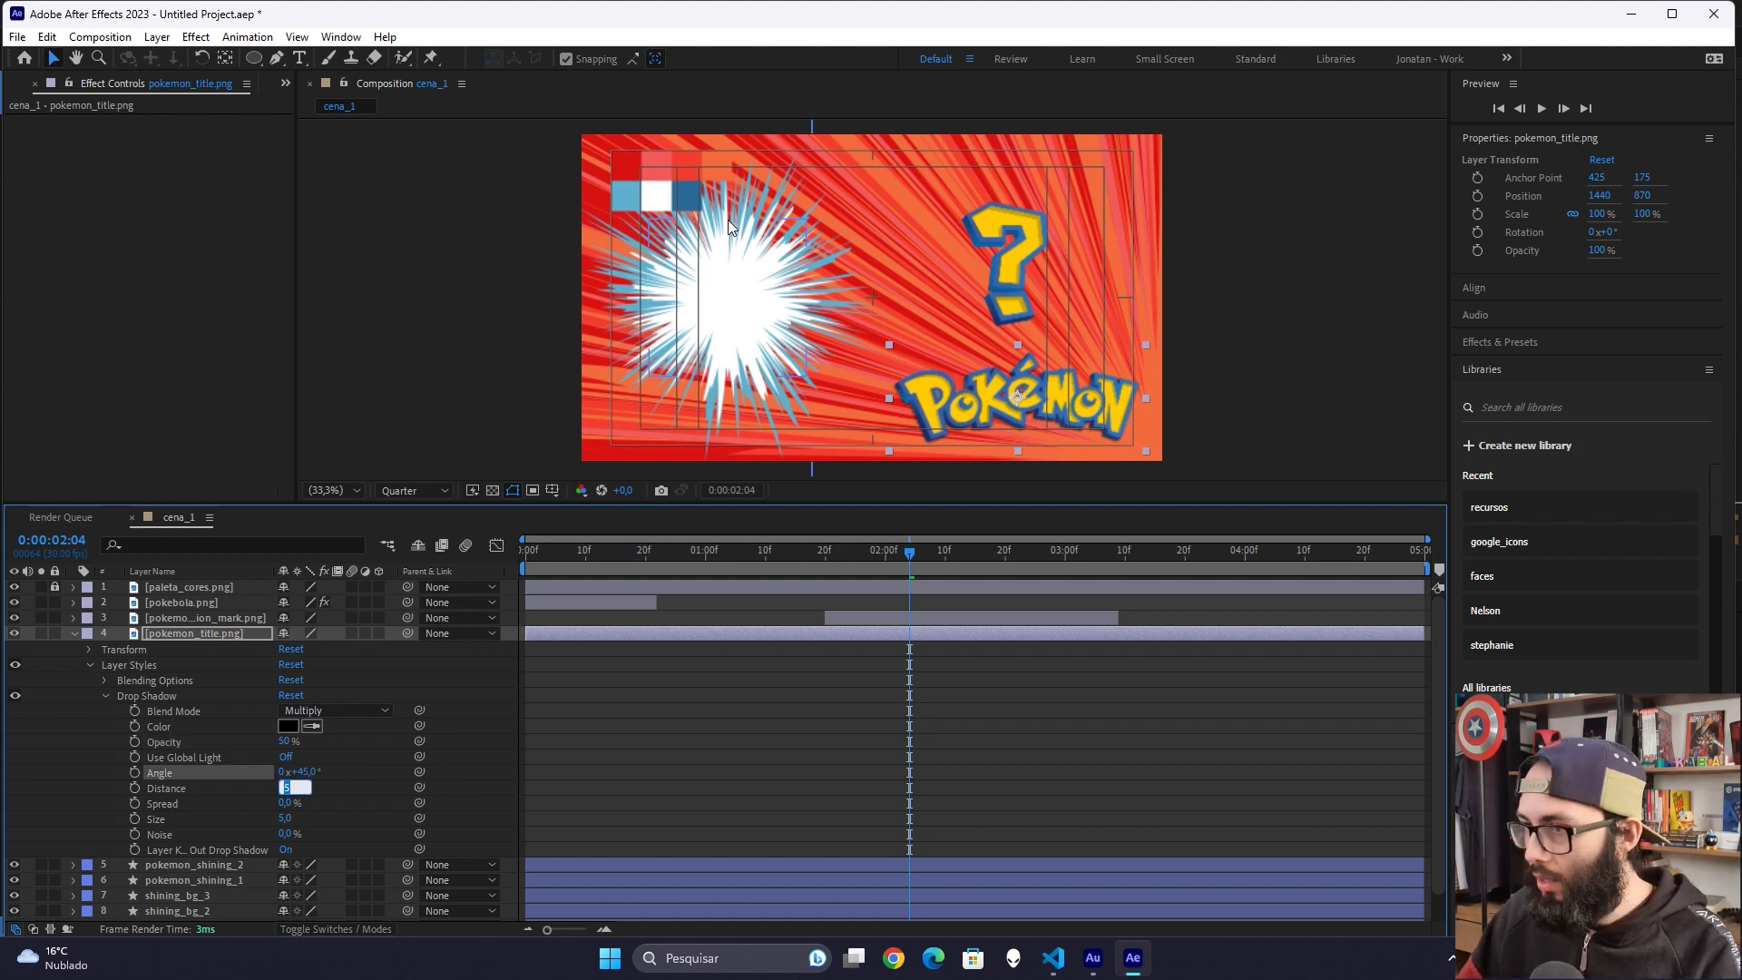
pyautogui.write('15')
pyautogui.press('Tab')
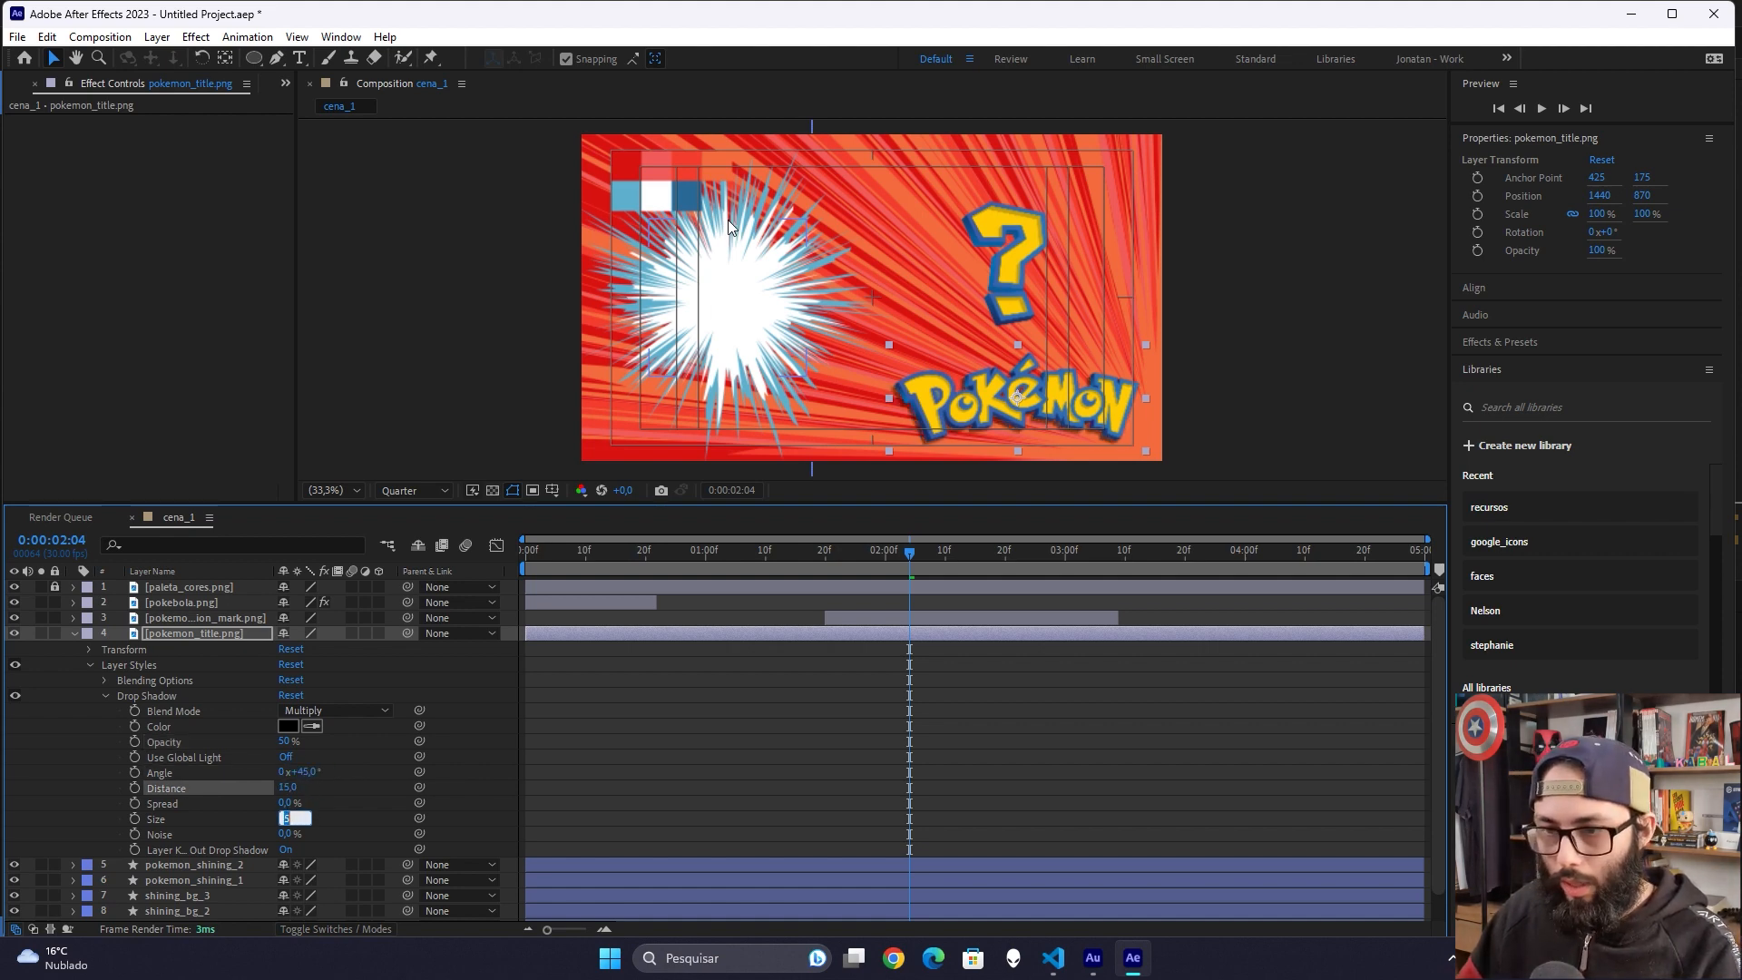
pyautogui.write('0')
pyautogui.press('Return')
# Step: Switch the composition to Full resolution and examine the Pokémon title's drop shadow at 100% magnification
pyautogui.click(432, 488)
pyautogui.click(428, 531)
pyautogui.press('/')
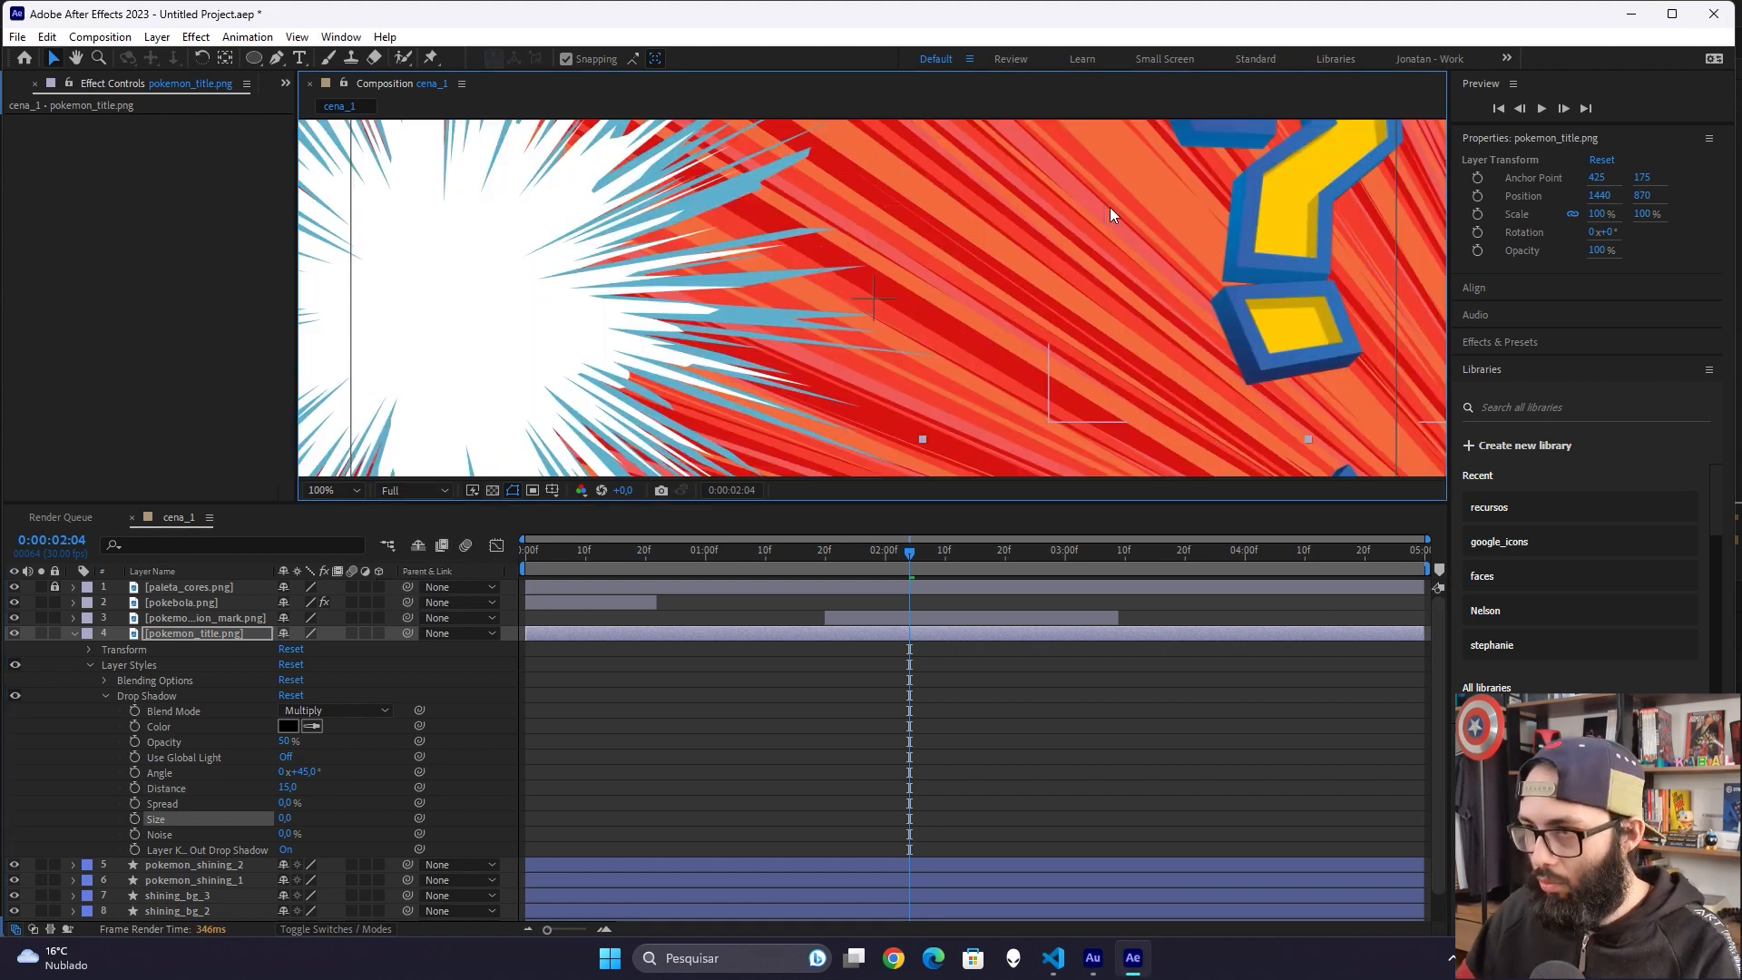
pyautogui.scroll(-4, 998, 372)
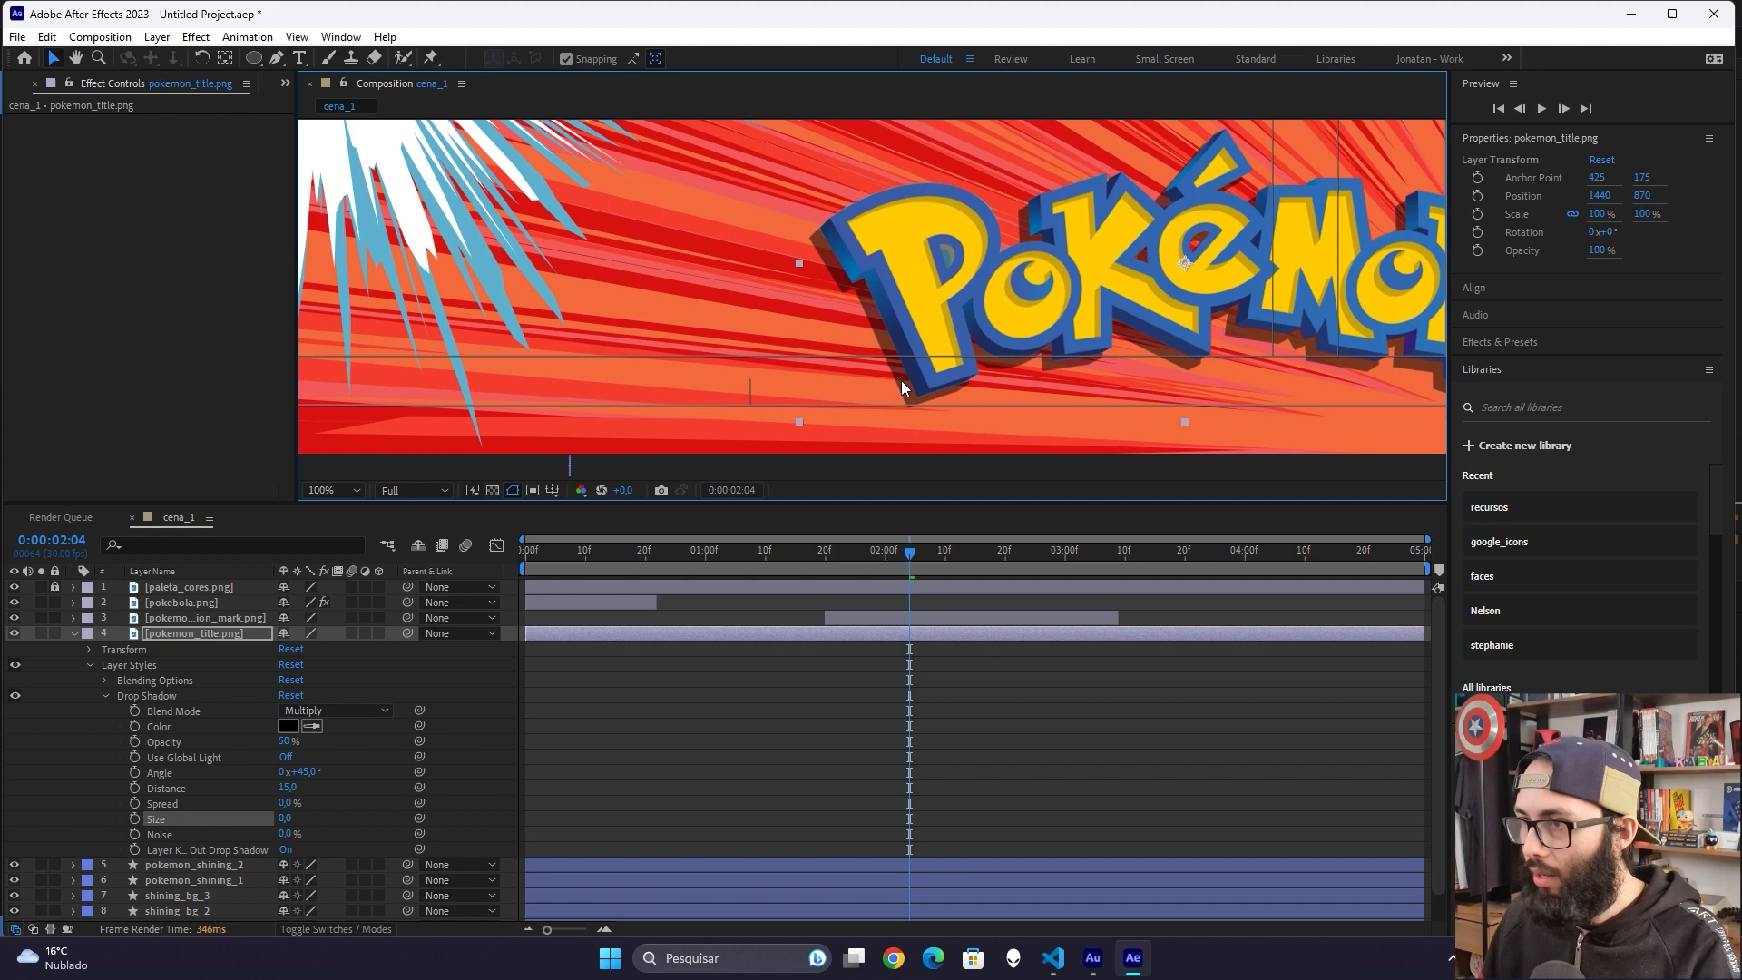
pyautogui.hotkey('shift', '/')
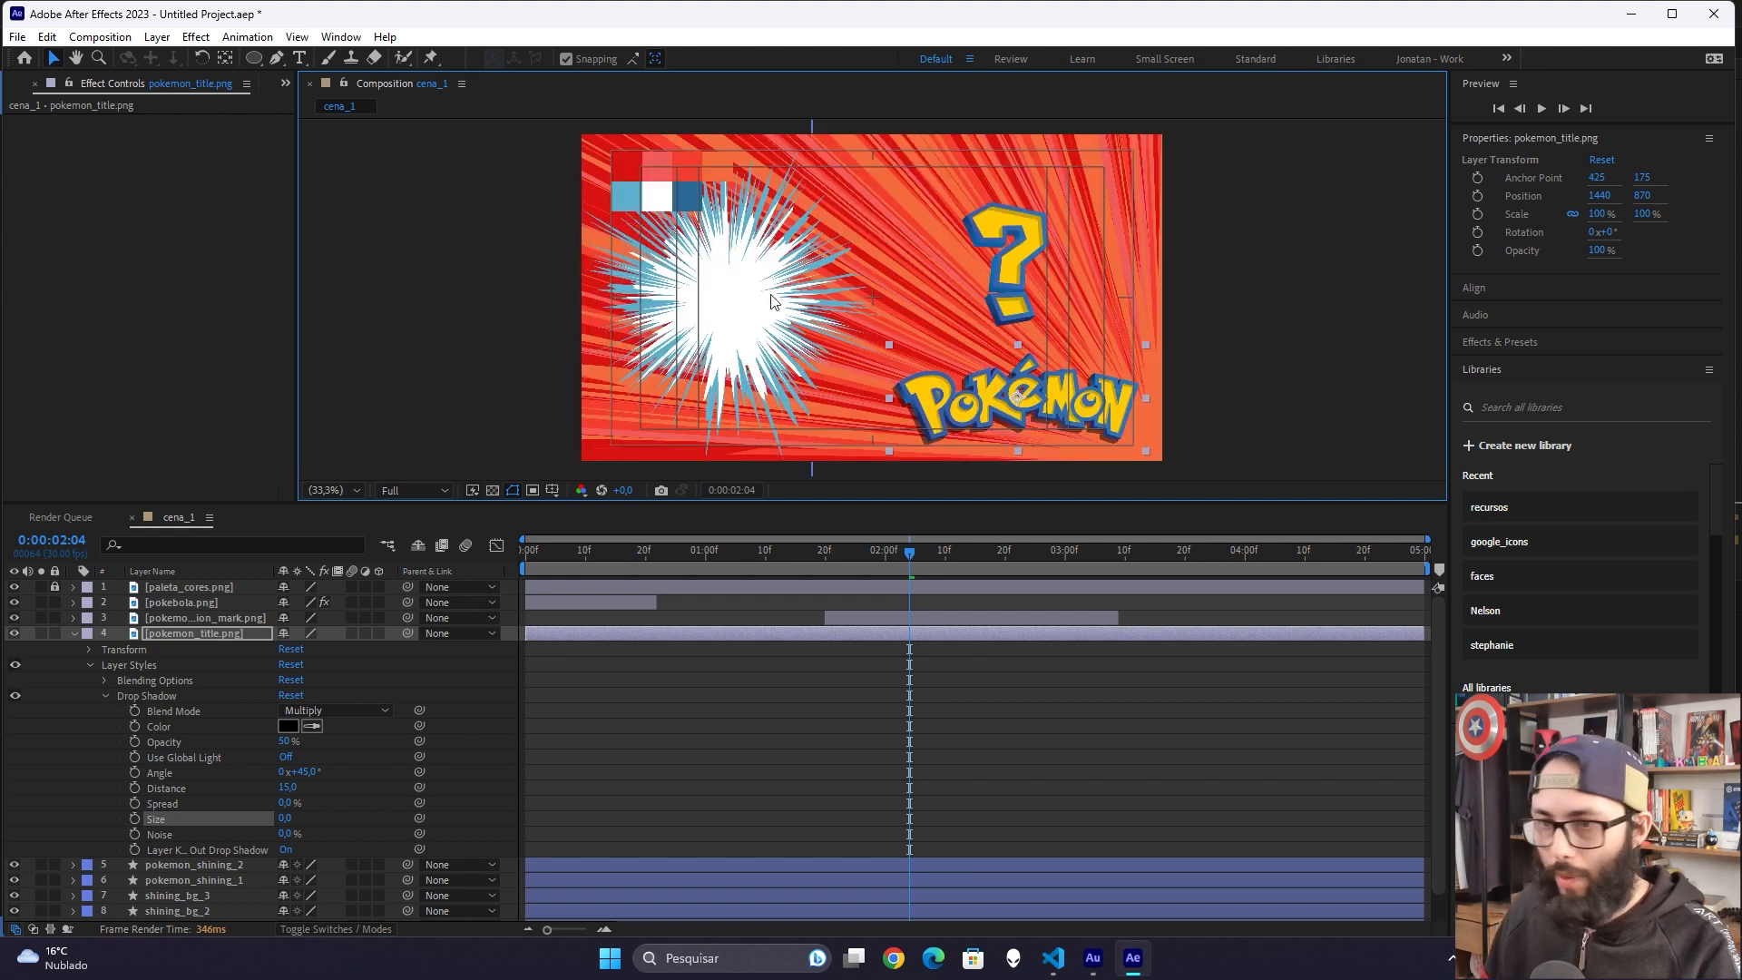
# Step: Copy the title's Layer Styles onto the pokemon_question_mark layer and collapse the title layer's properties
pyautogui.click(134, 663)
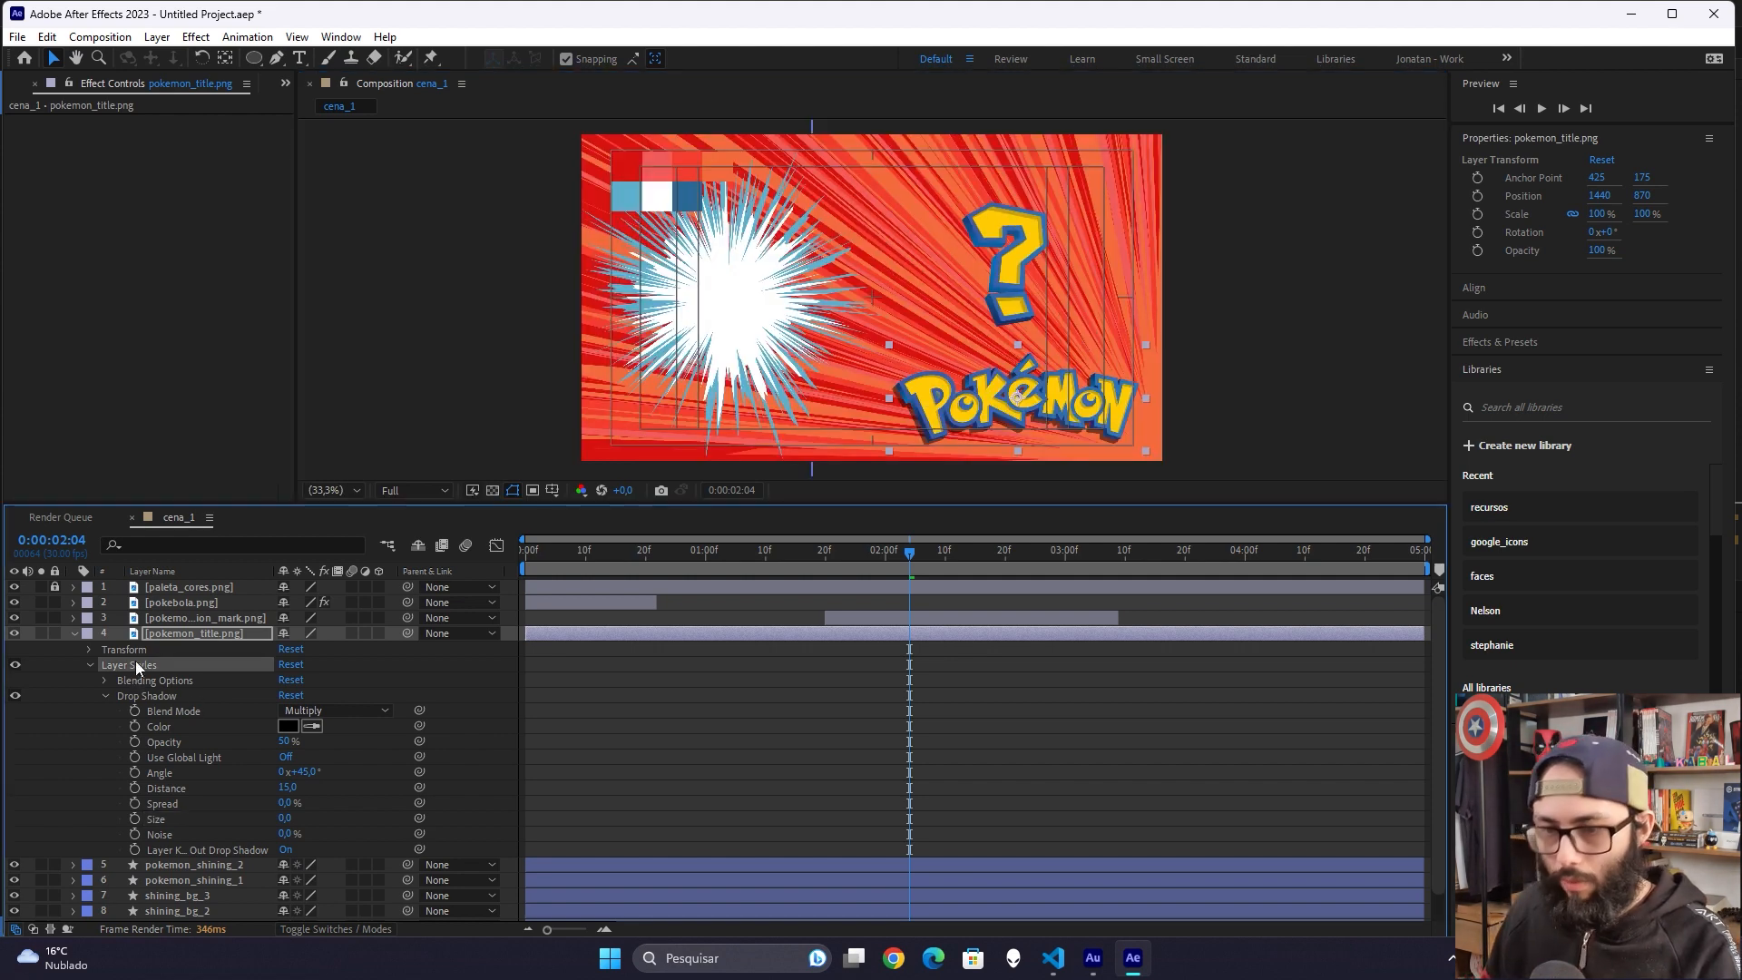
pyautogui.click(226, 619)
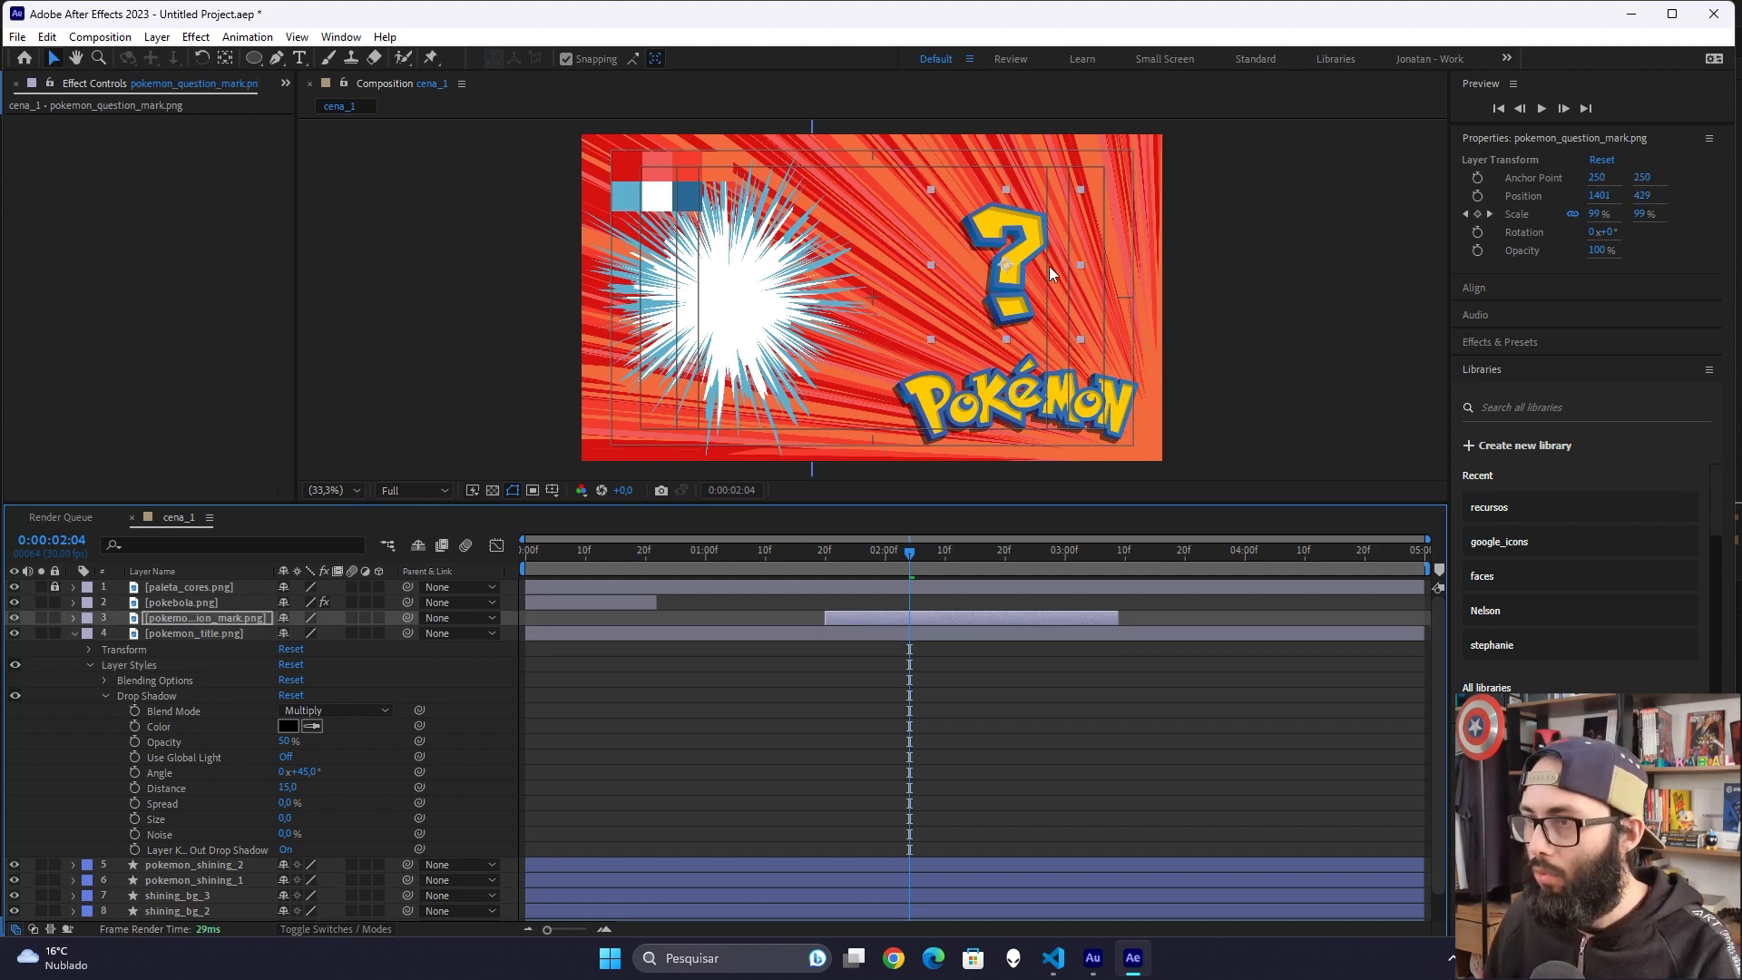
pyautogui.click(74, 634)
# Step: Set the composition's resolution to Quarter and preview the whole animation from the start
pyautogui.click(414, 491)
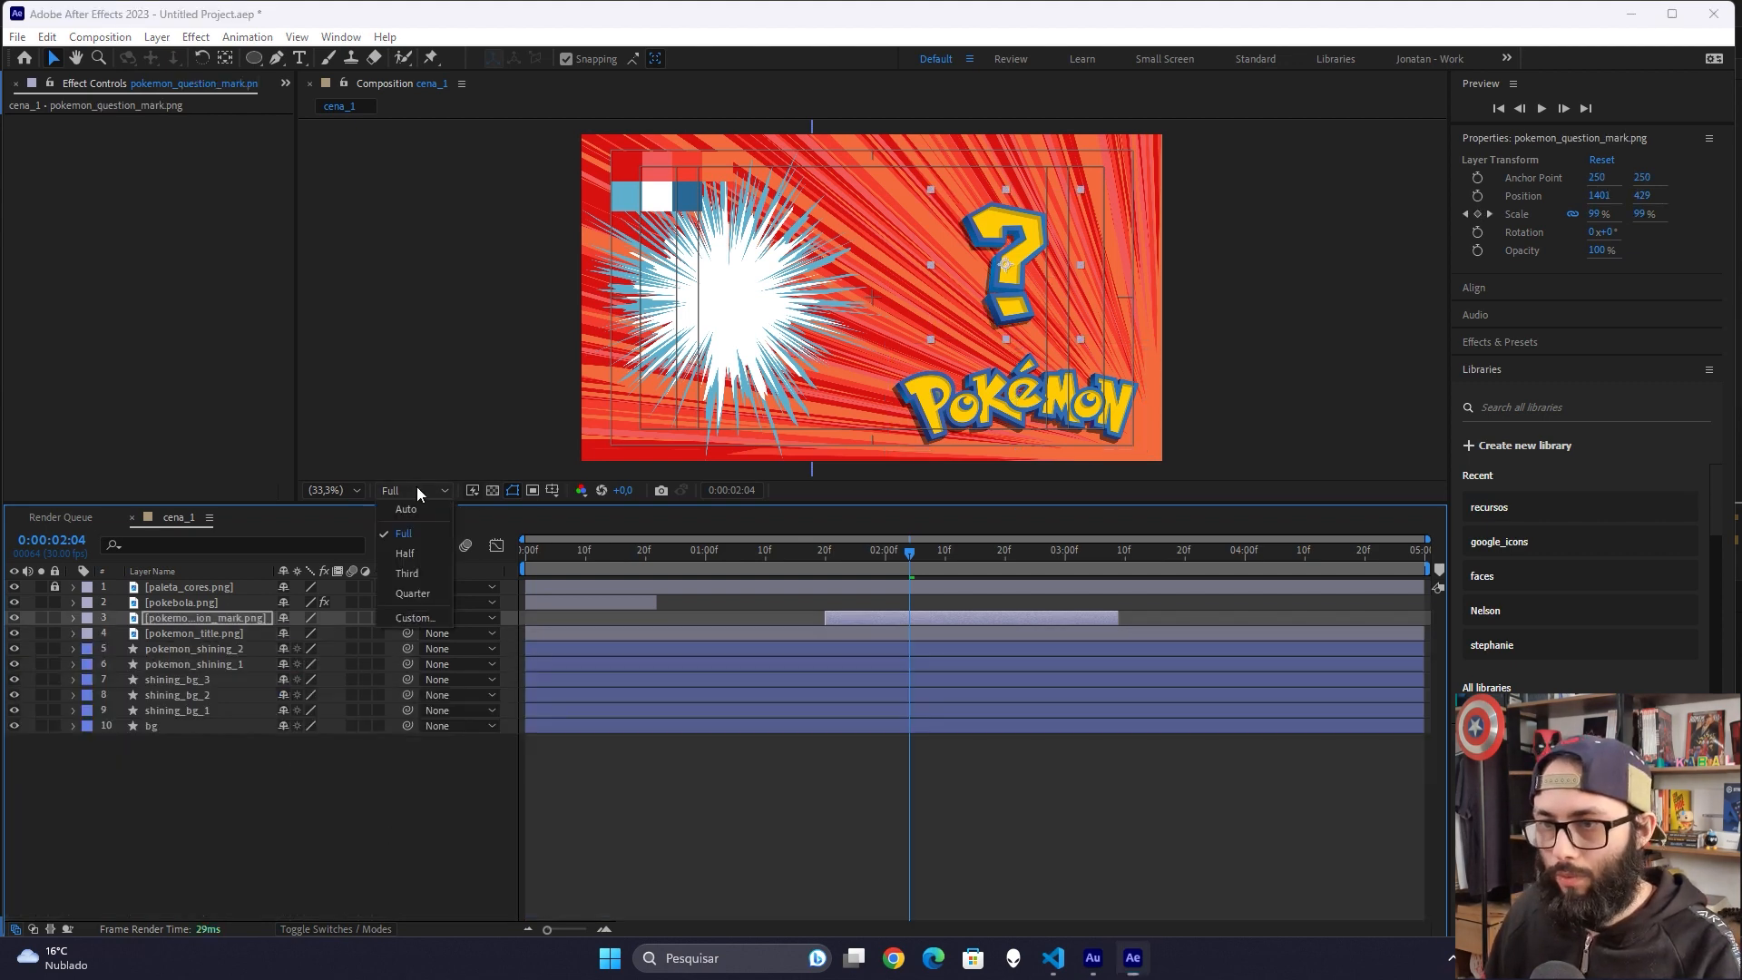
pyautogui.click(435, 585)
pyautogui.click(414, 491)
pyautogui.click(426, 597)
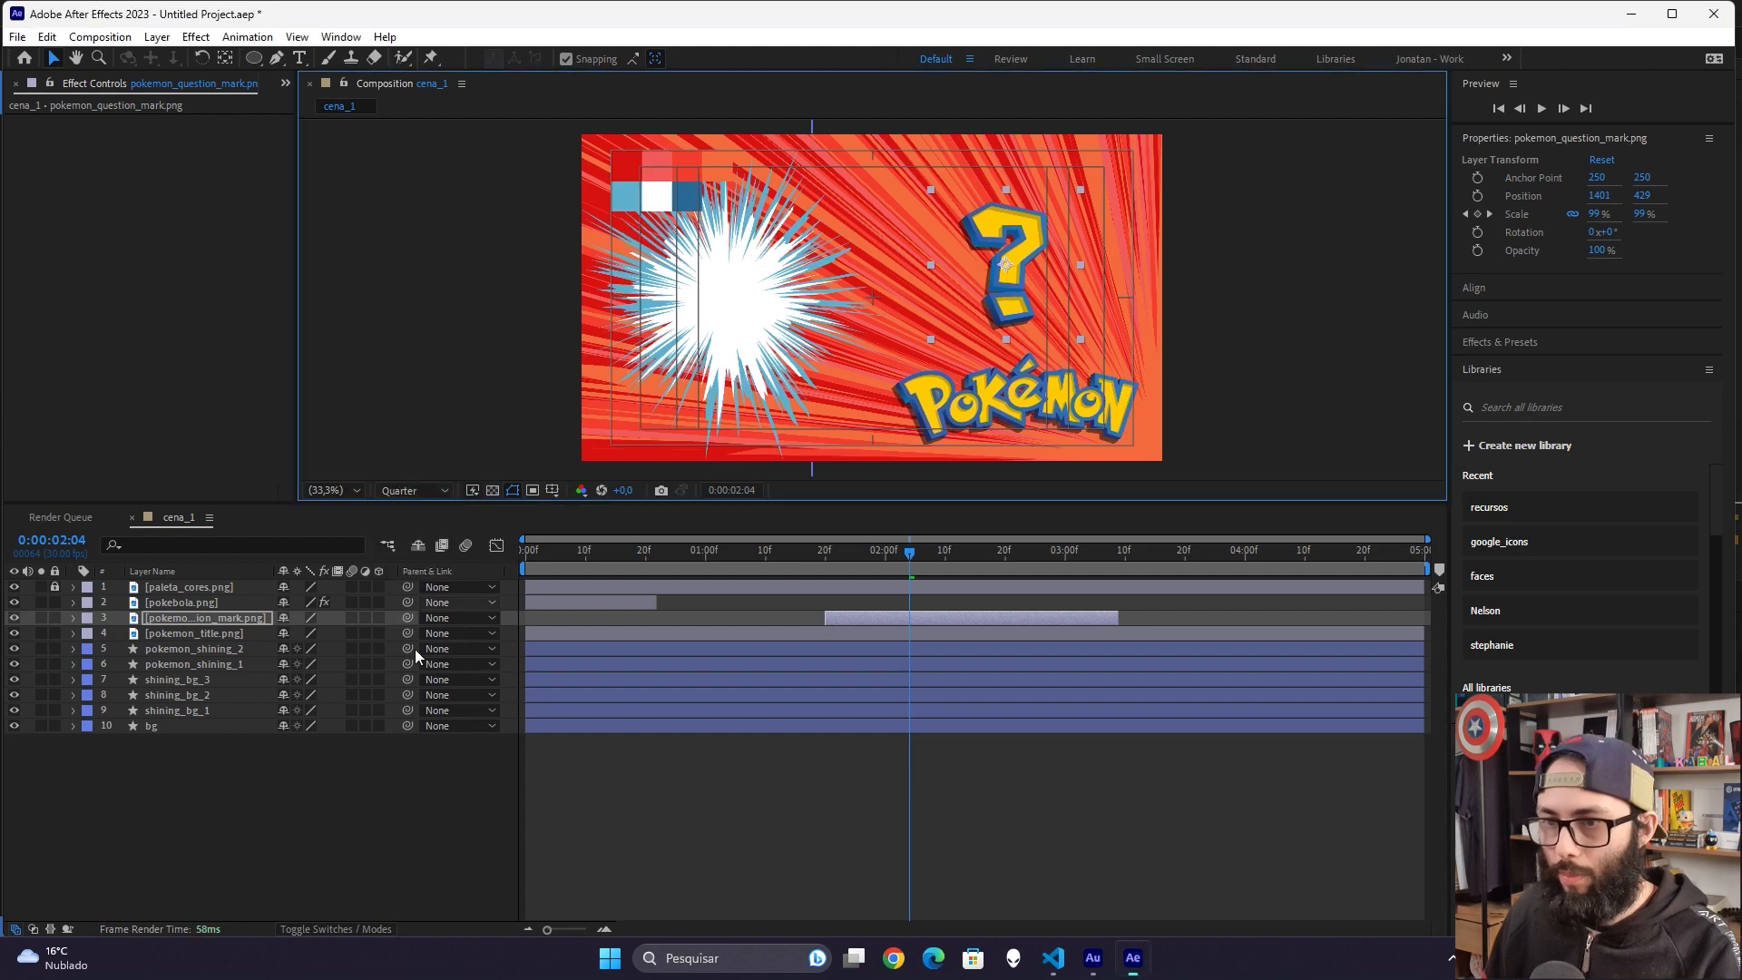
pyautogui.click(372, 763)
pyautogui.press('Home')
pyautogui.press('space')
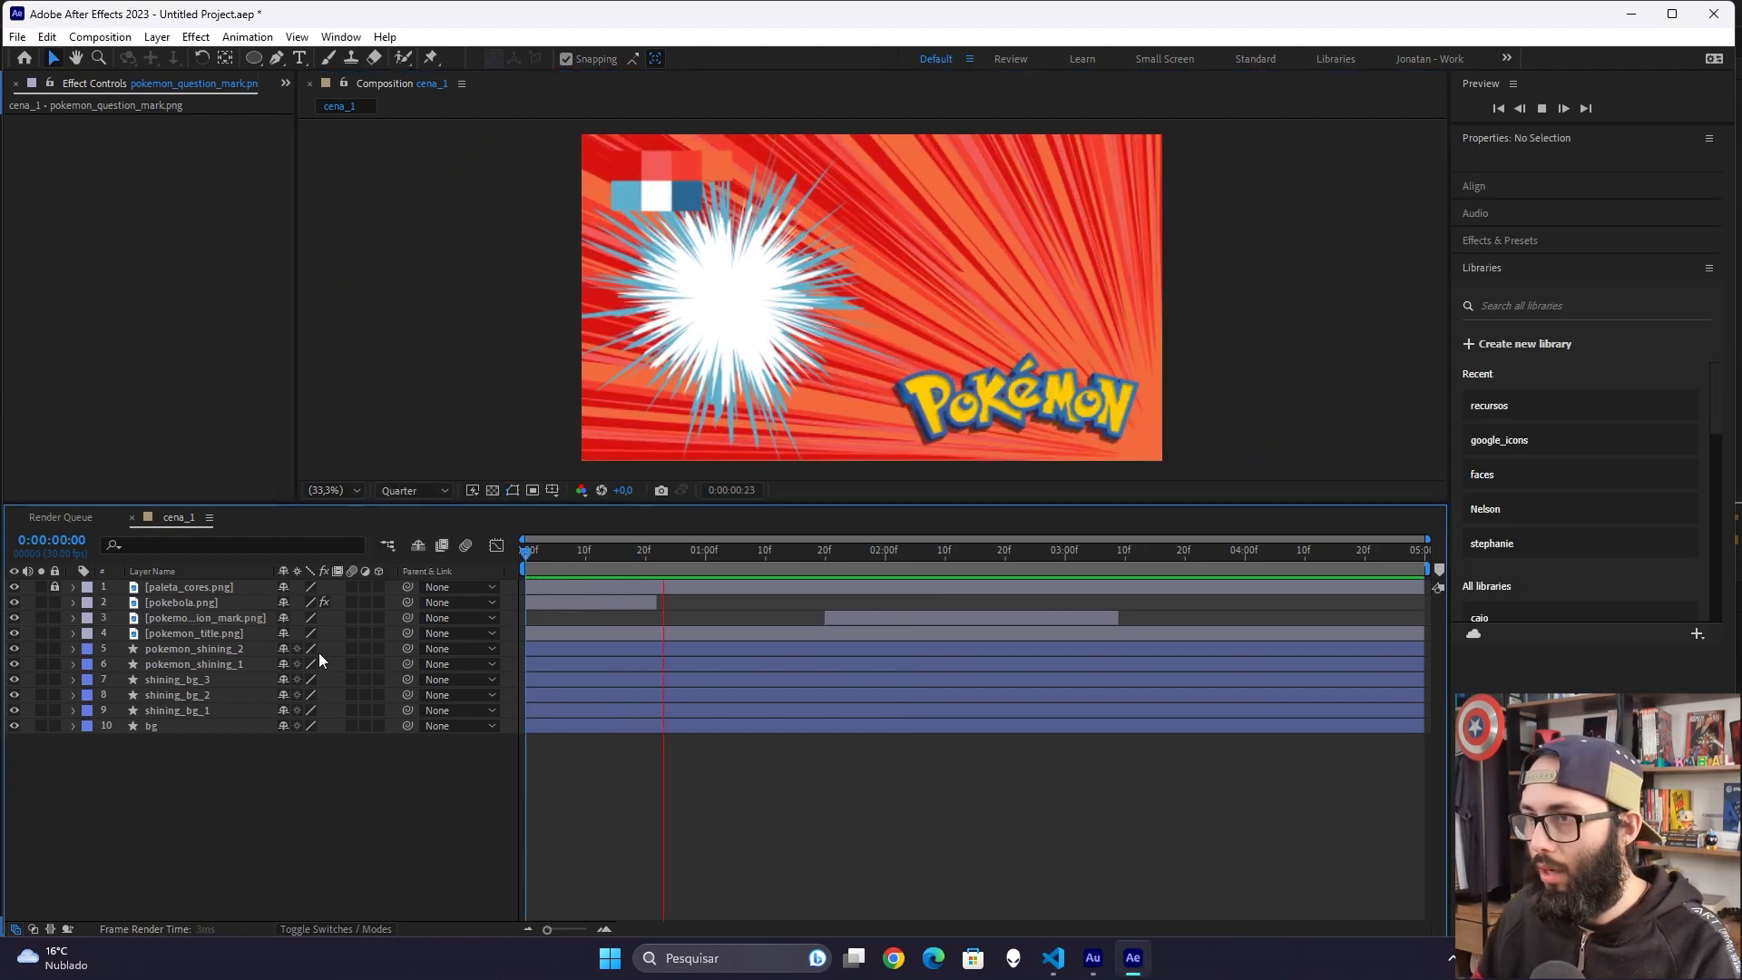
pyautogui.press('space')
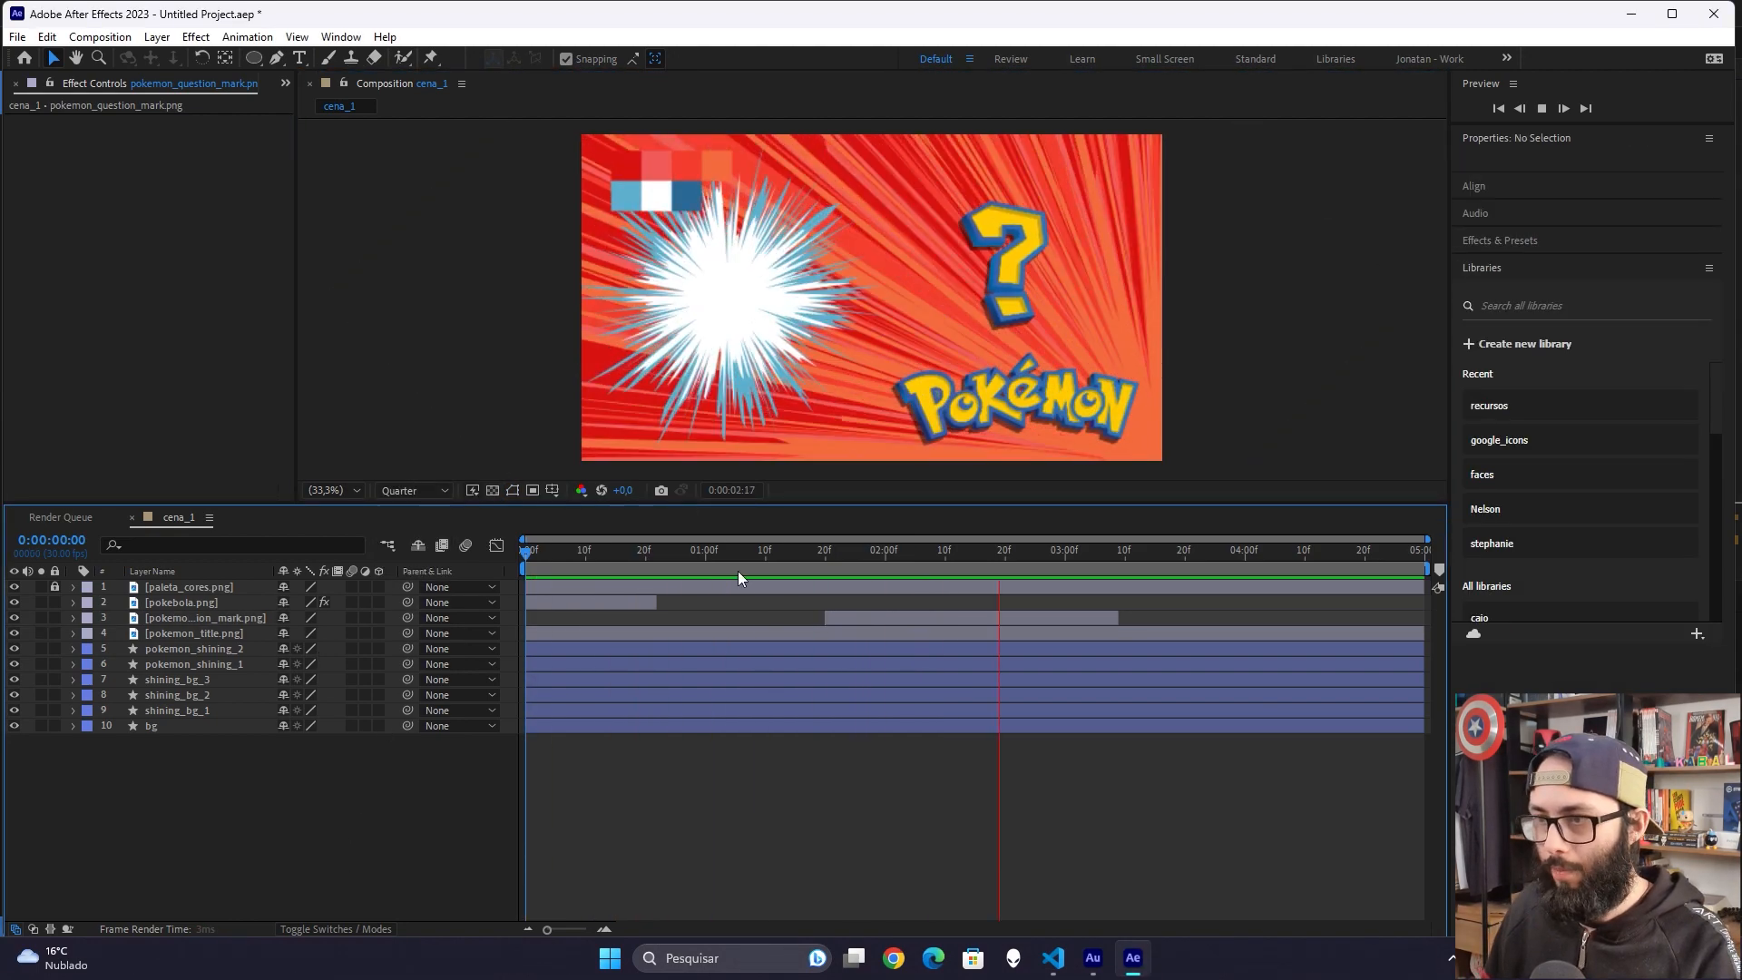
# Step: Move the question mark layer in time so that it starts where the pokebola layer ends
pyautogui.moveTo(851, 617); pyautogui.dragTo(693, 613)
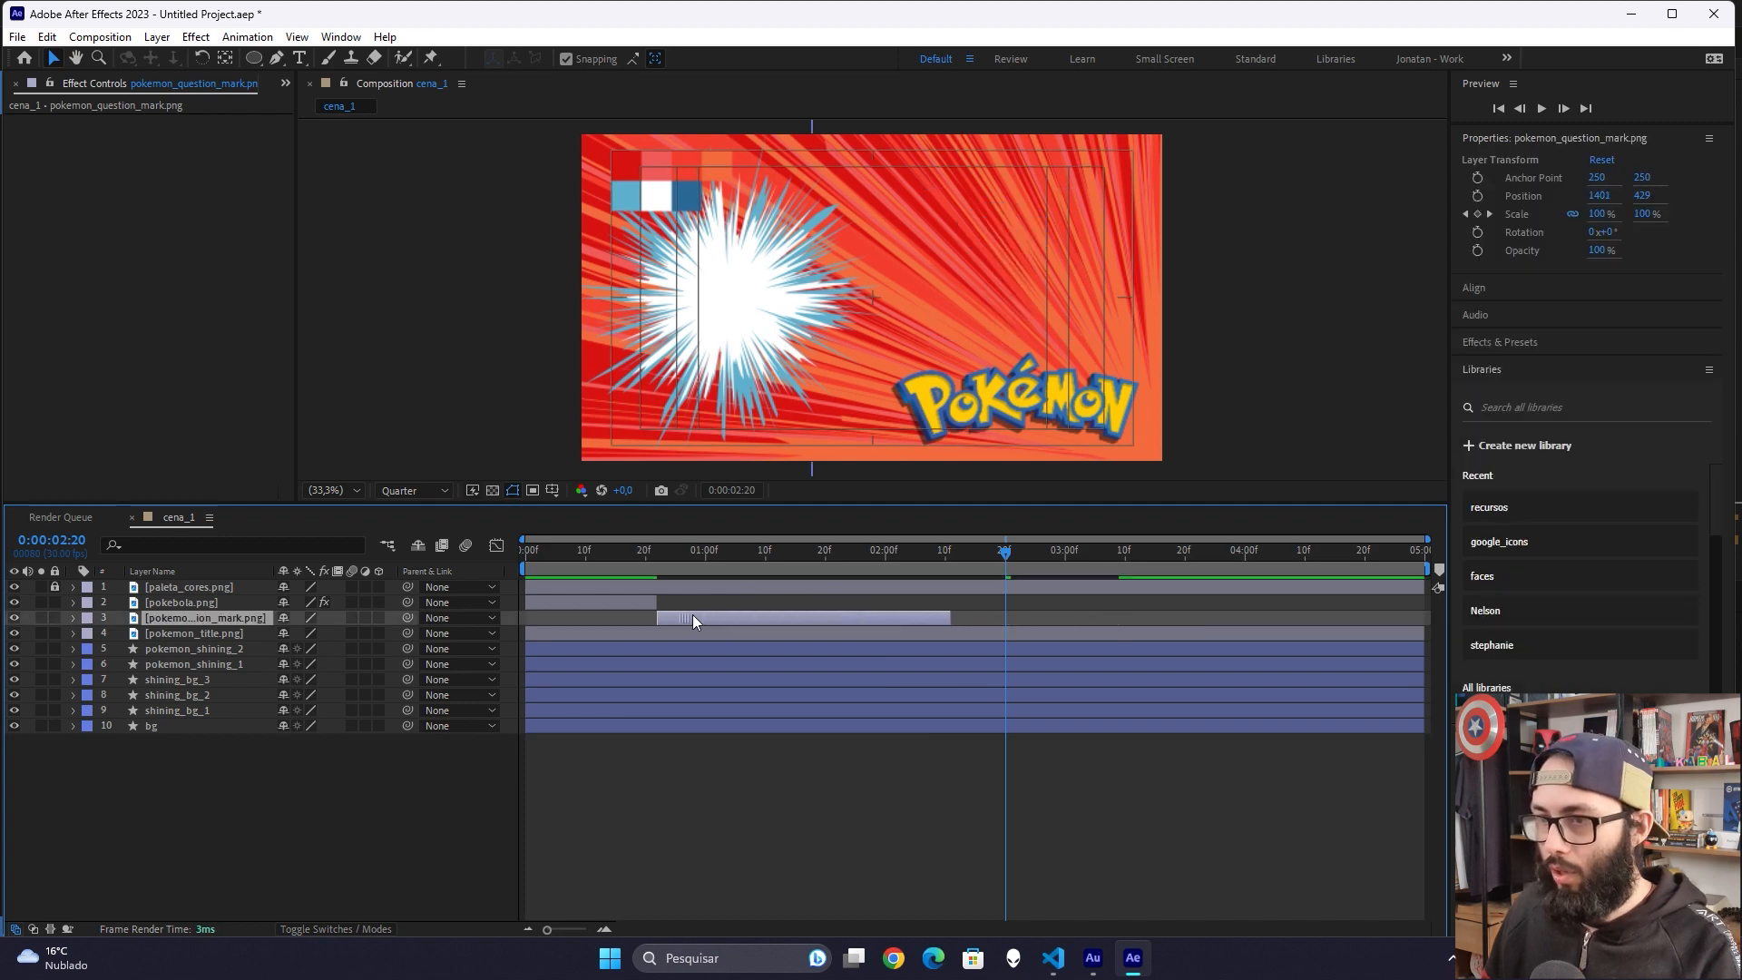
pyautogui.press('F2')
pyautogui.press('Home')
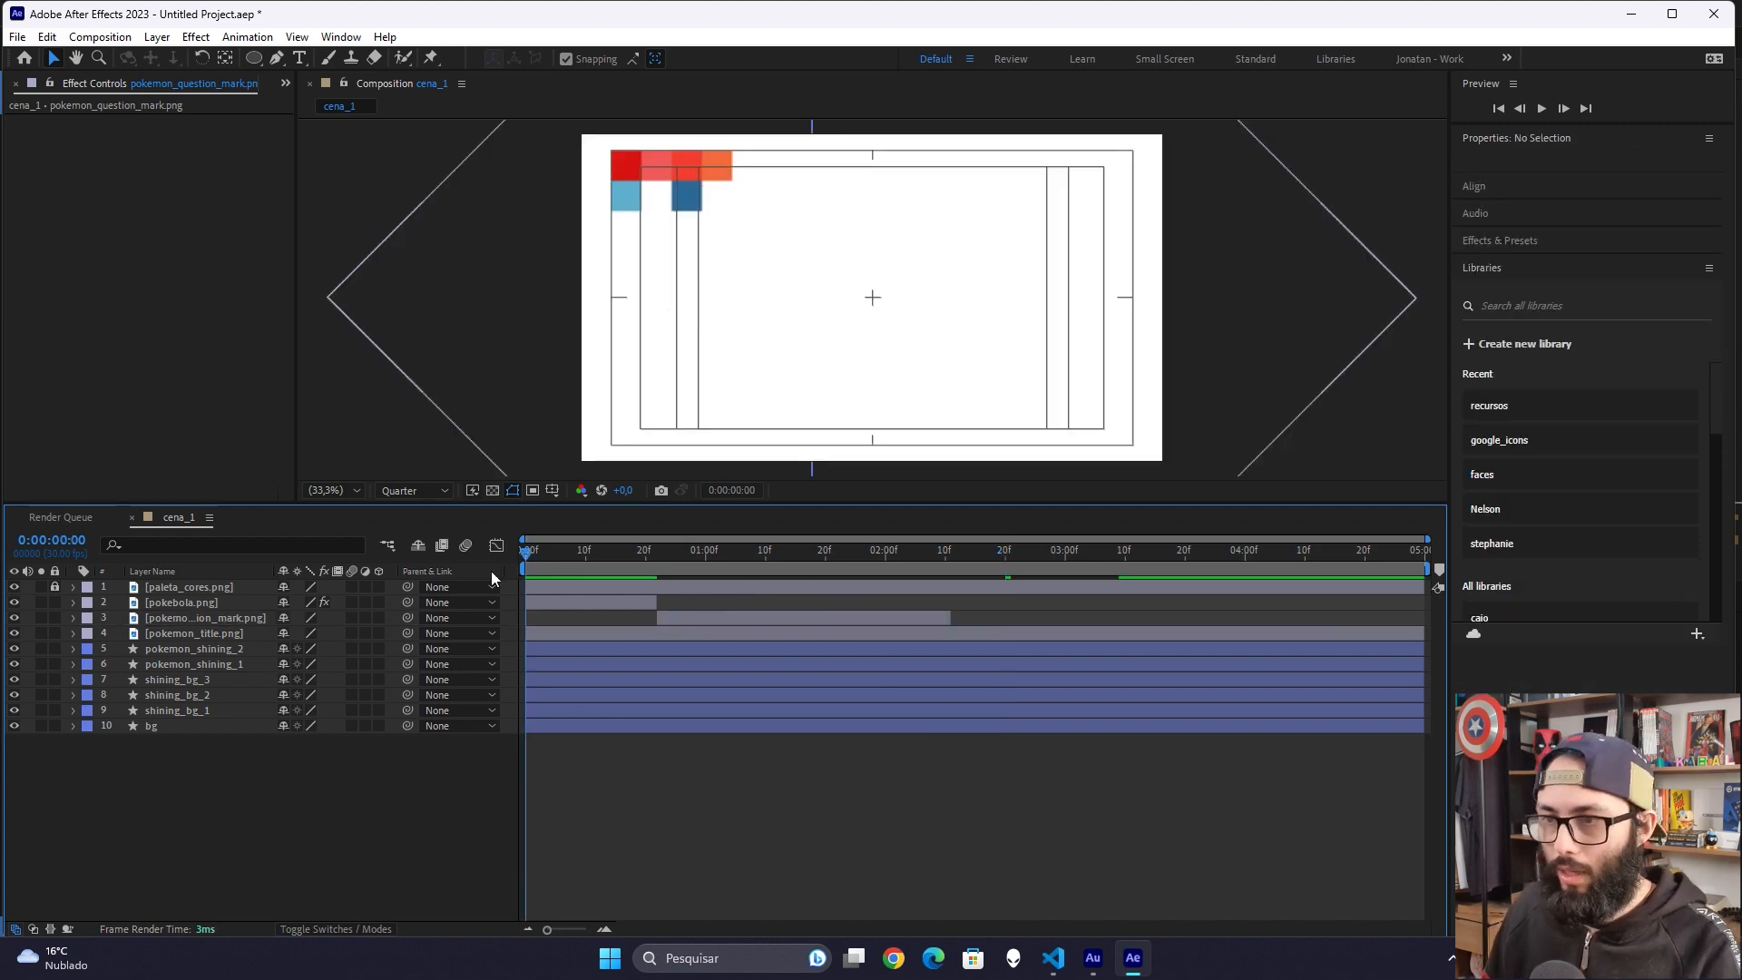
# Step: Using the pokebola's revealed keyframes as reference, start the question mark layer at frame 20, preview it, and collapse the pokebola layer
pyautogui.click(646, 563)
pyautogui.moveTo(644, 553); pyautogui.dragTo(635, 551)
pyautogui.press('u')
pyautogui.click(638, 602)
pyautogui.press('u')
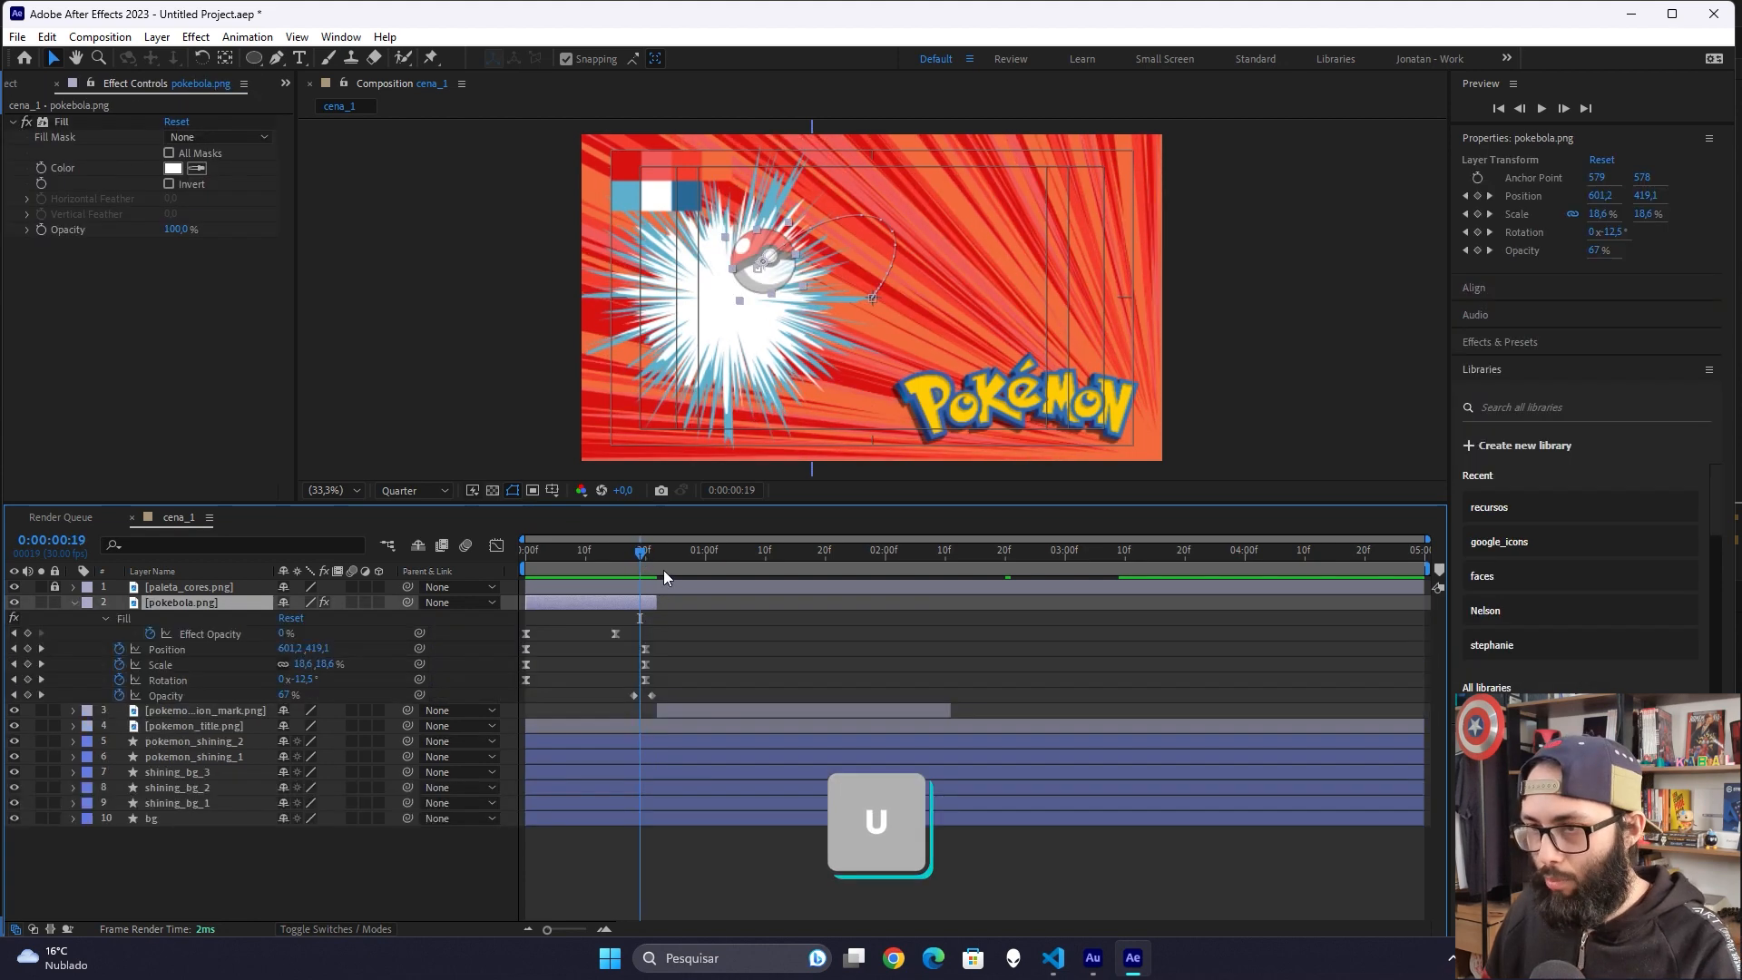
pyautogui.click(645, 555)
pyautogui.click(635, 562)
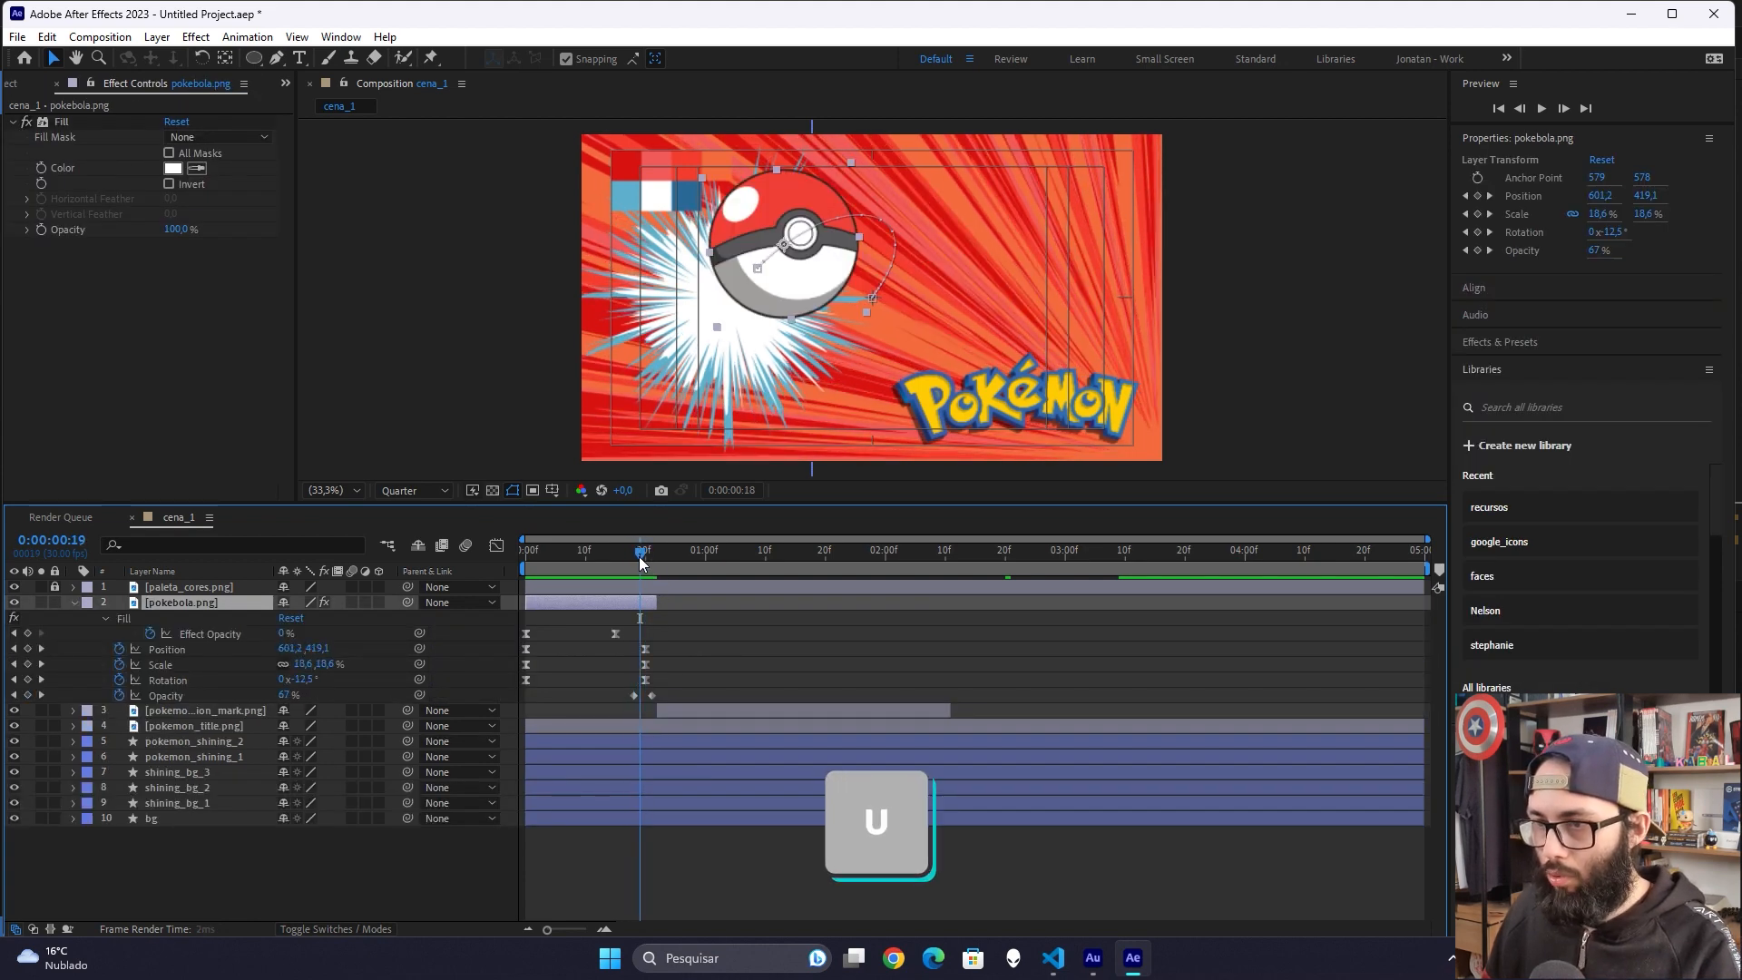
pyautogui.moveTo(638, 562); pyautogui.dragTo(645, 556)
pyautogui.click(704, 711)
pyautogui.press('[')
pyautogui.click(225, 894)
pyautogui.press('space')
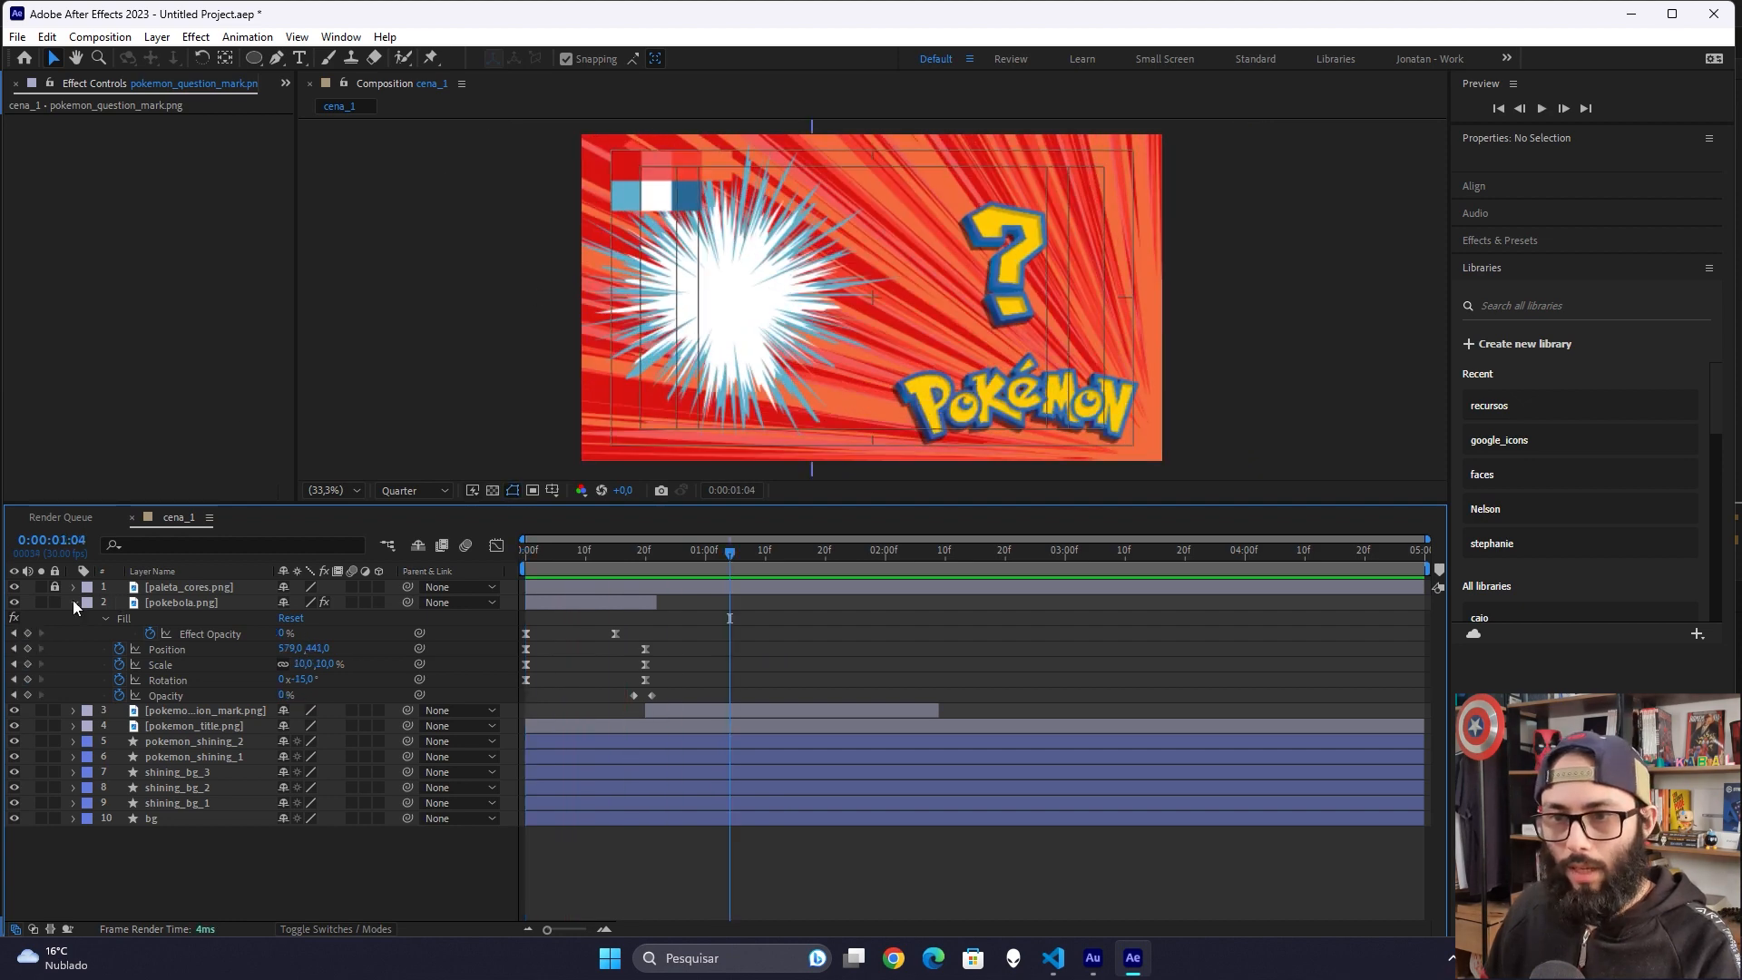
pyautogui.click(74, 603)
# Step: Create a folder named pokemon in the project
pyautogui.click(124, 215)
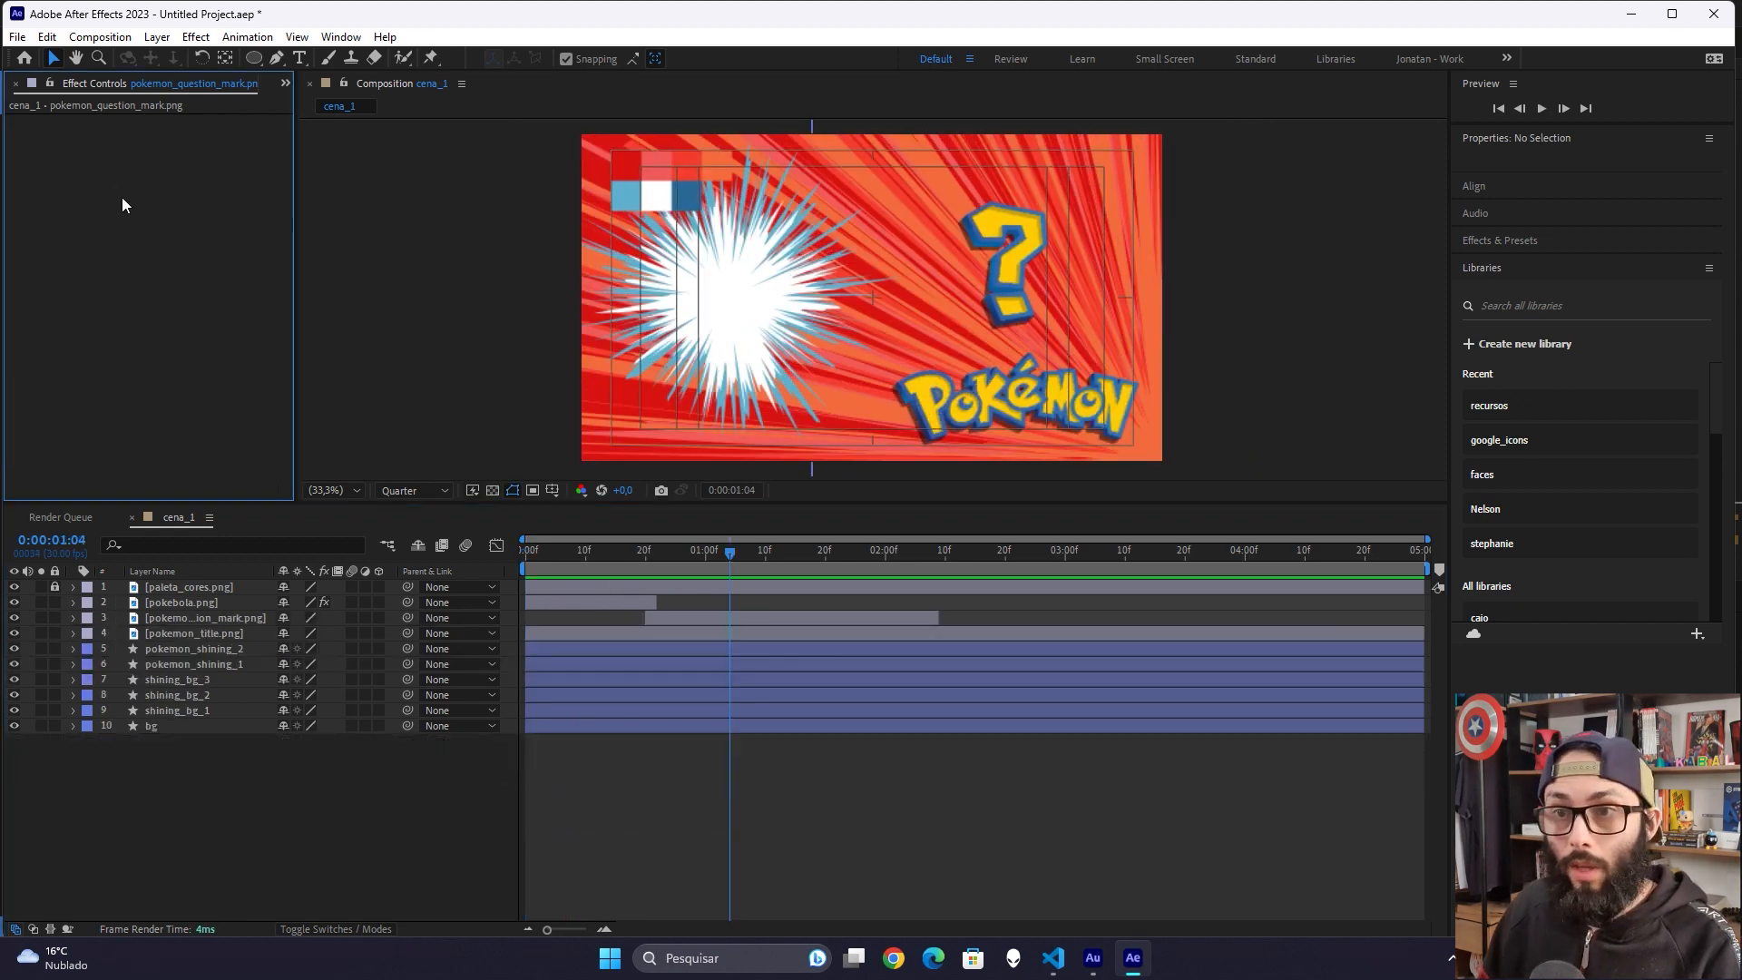
pyautogui.click(287, 82)
pyautogui.click(323, 104)
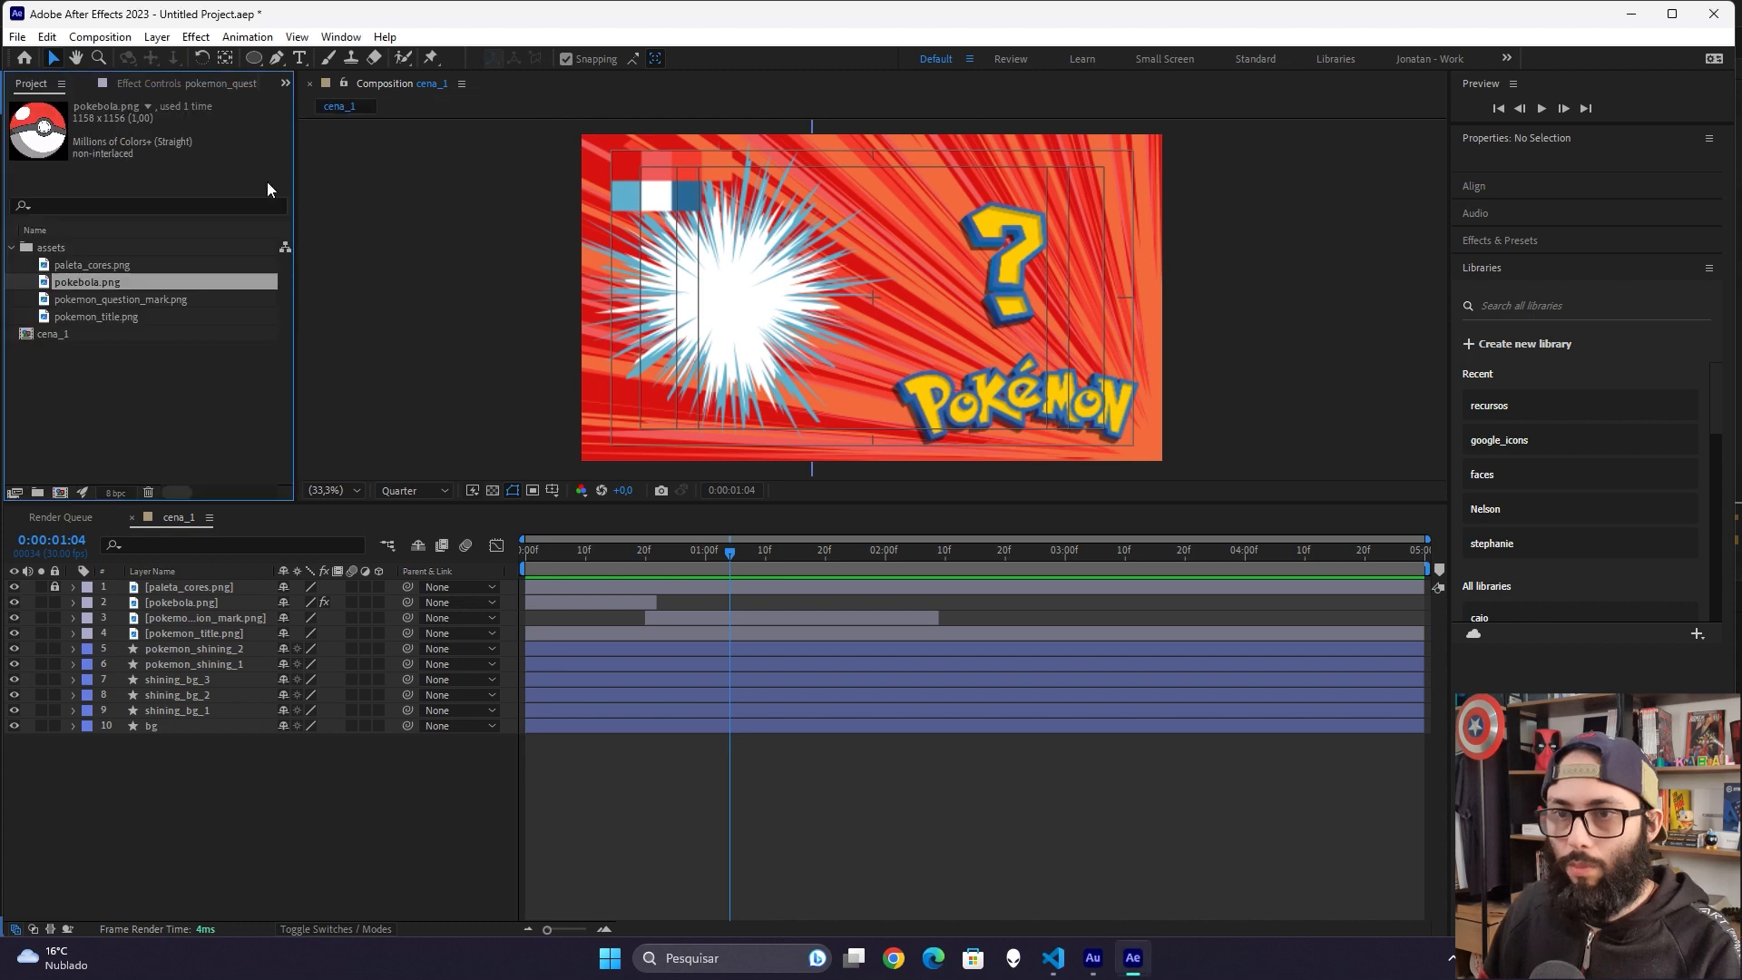
pyautogui.click(37, 492)
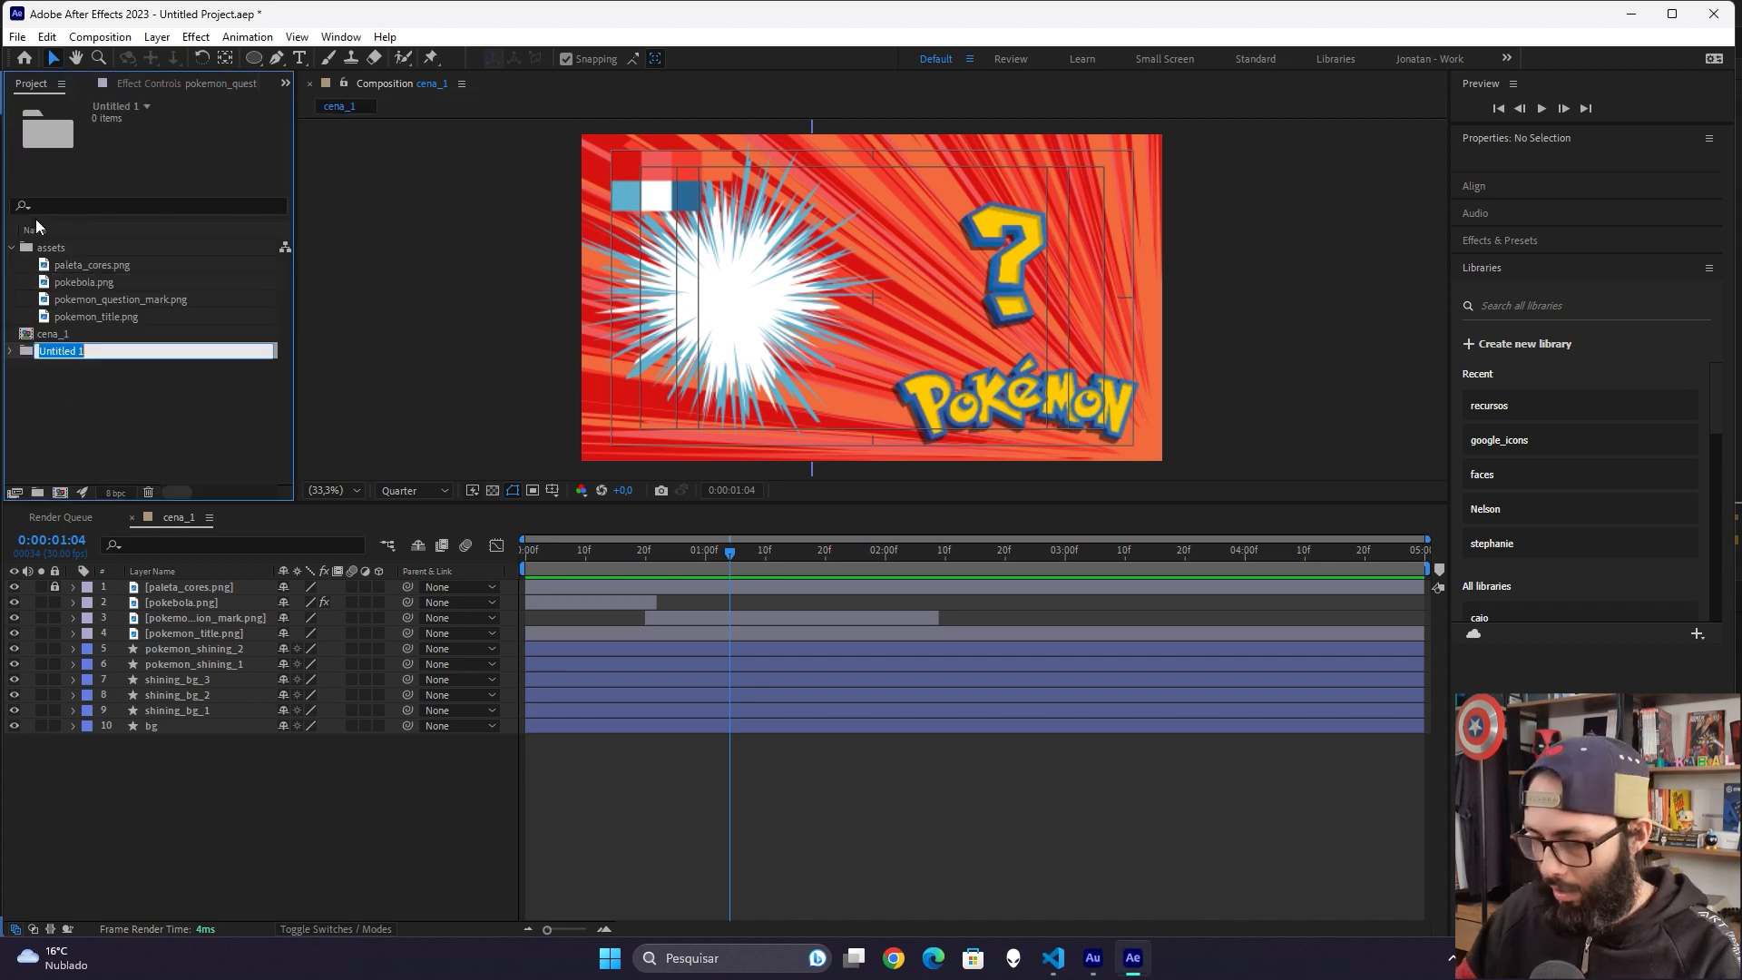
pyautogui.write('pokm')
pyautogui.press('BackSpace')
pyautogui.press('Return')
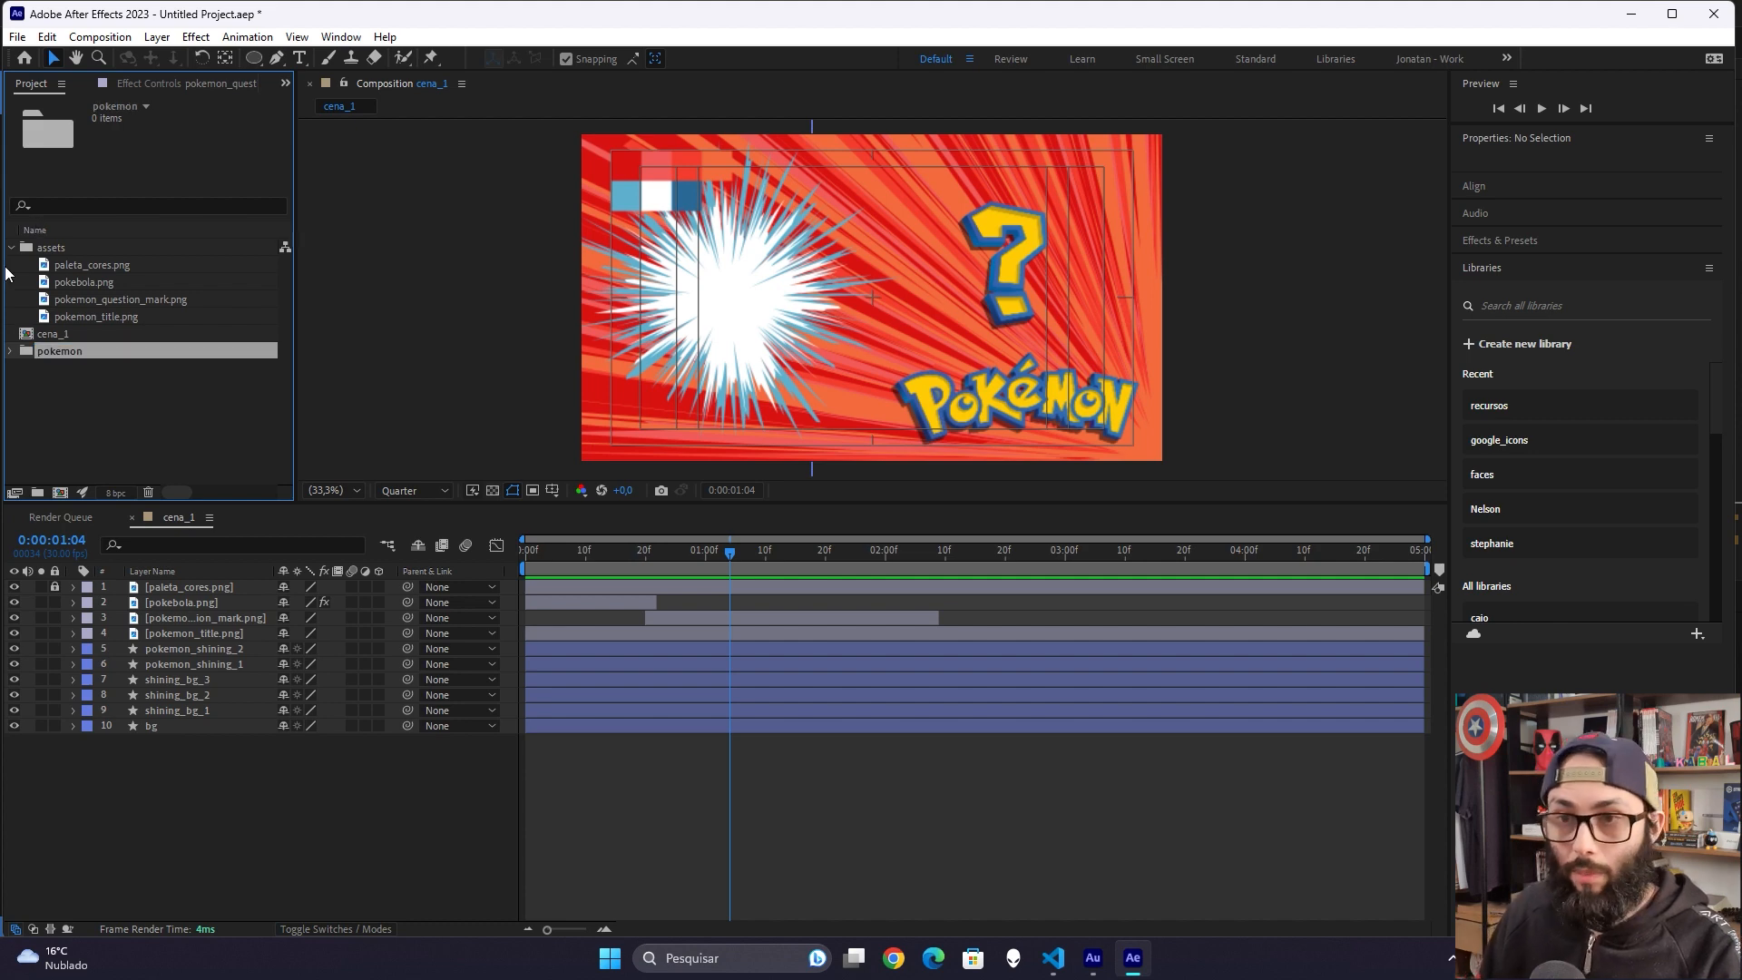
# Step: Import a placeholder named 00_pokemon-nome.png, keeping the default 475 x 475 px size and 30 fps
pyautogui.click(127, 387)
pyautogui.rightClick(105, 401)
pyautogui.moveTo(191, 495)
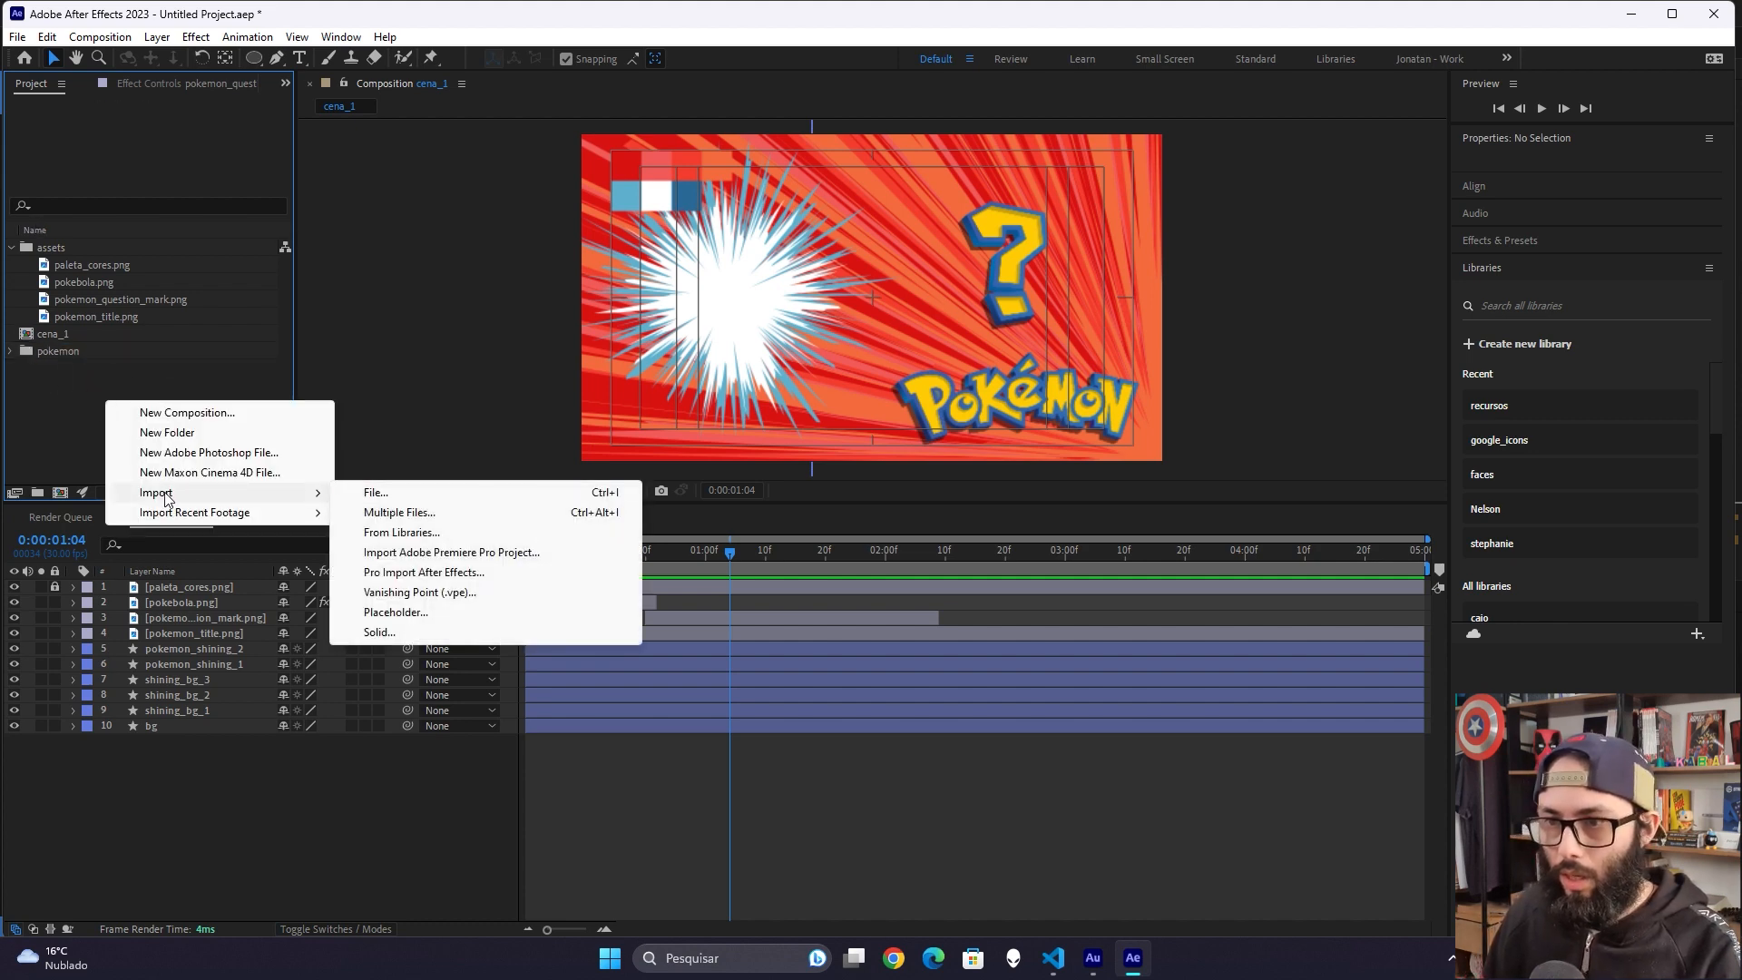
pyautogui.click(411, 613)
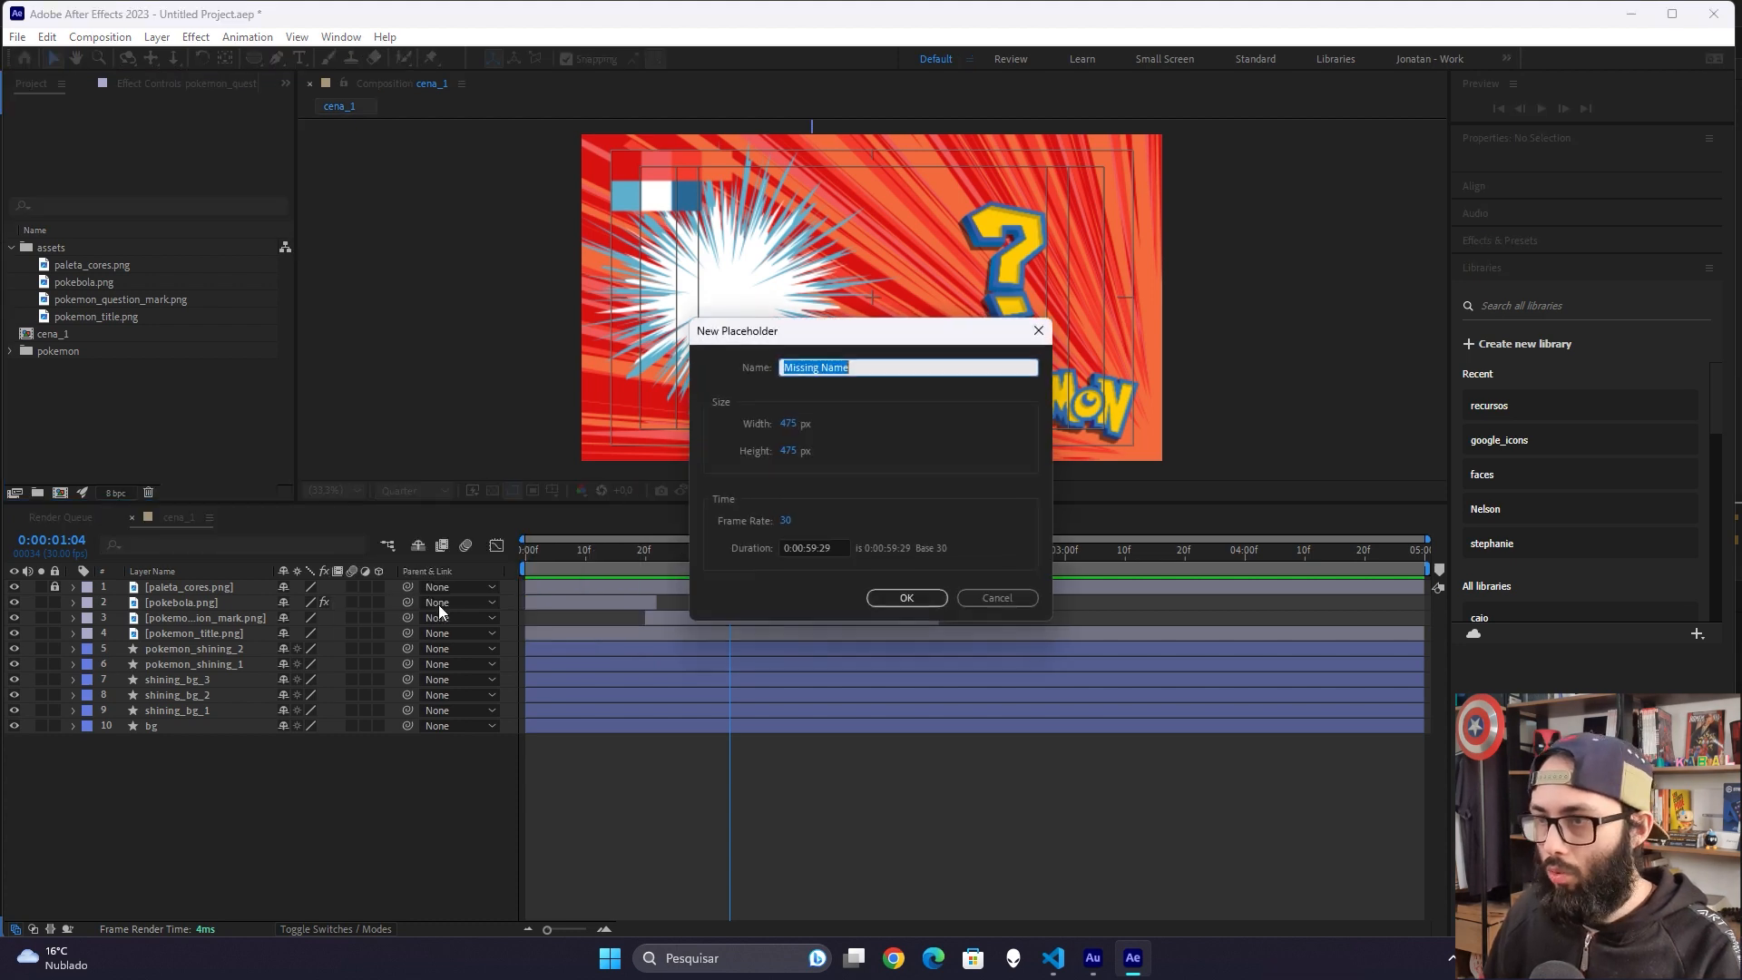
pyautogui.write('00_pokemon-nome')
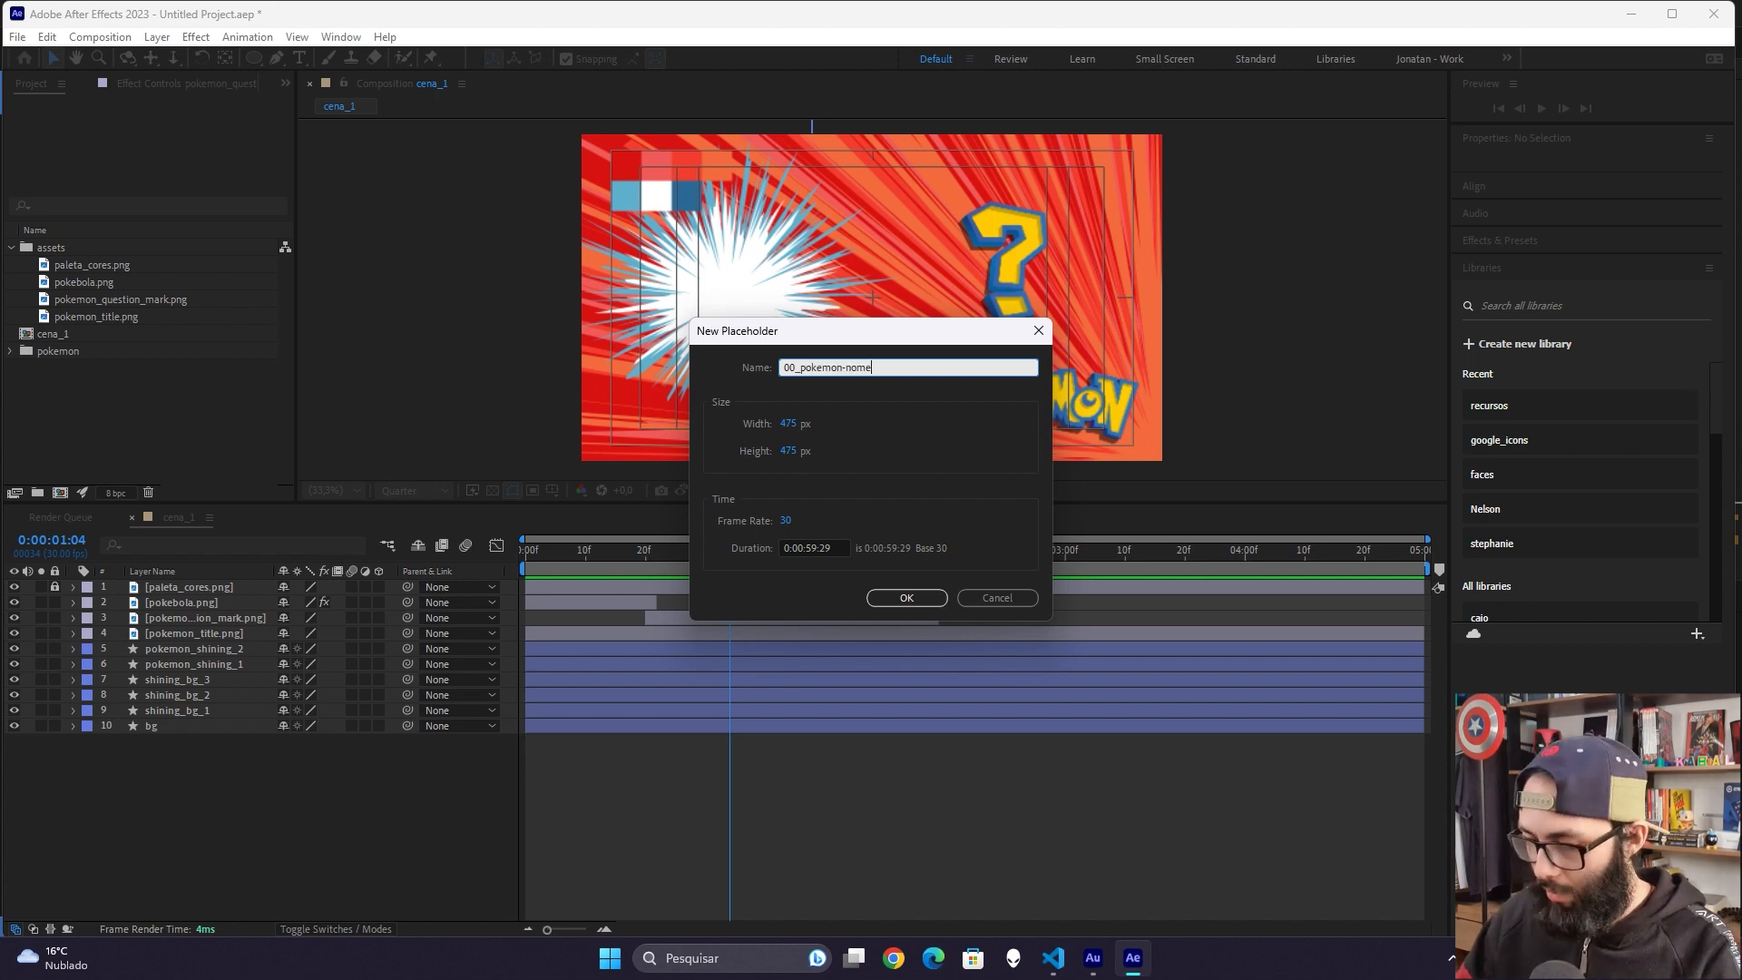
pyautogui.write('.png')
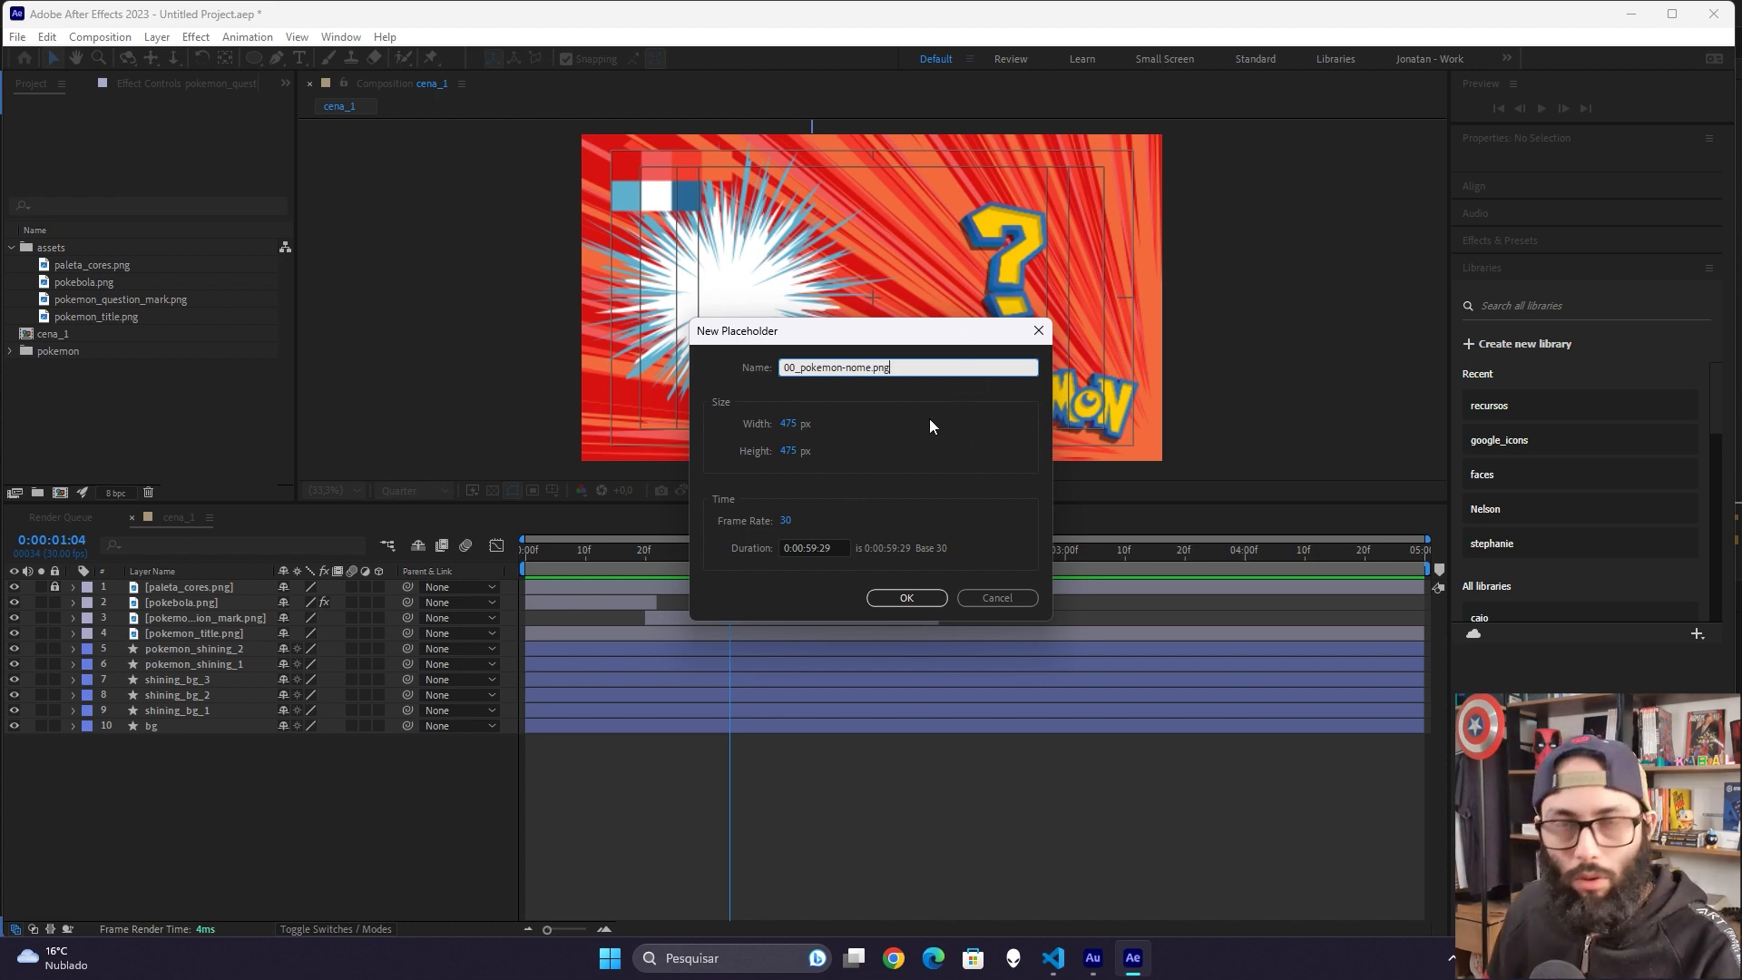
pyautogui.click(906, 597)
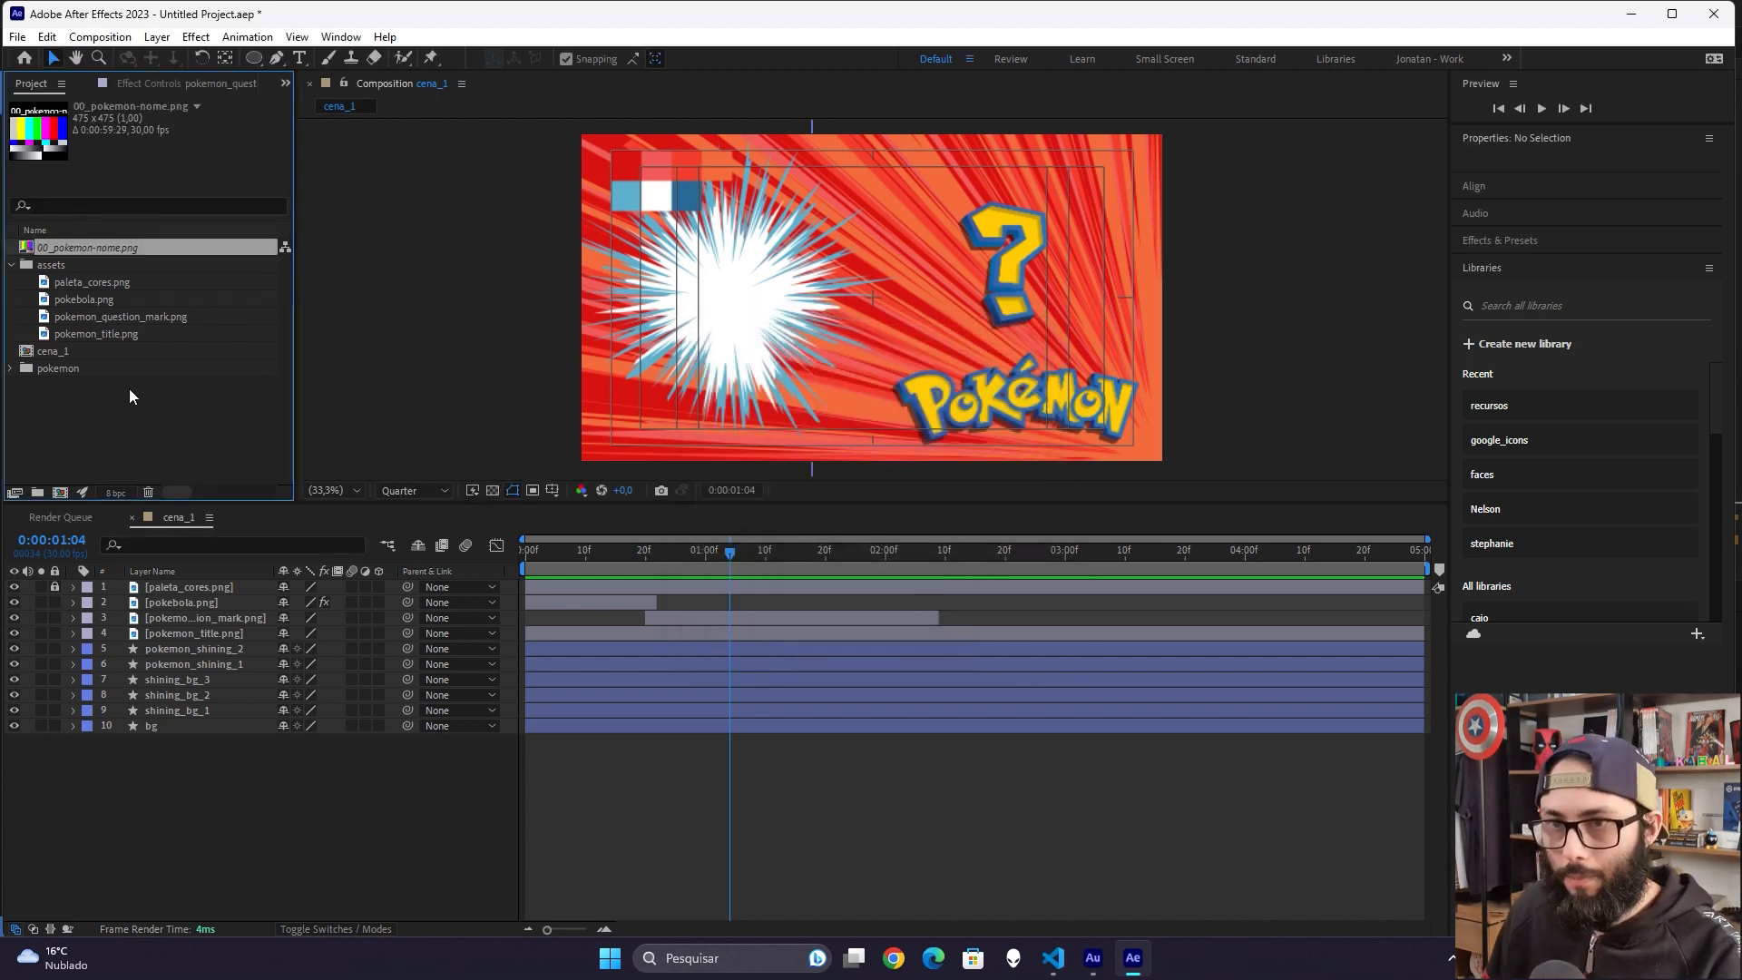
# Step: Move the placeholder into the pokemon folder and add it to cena_1 directly above the question mark layer
pyautogui.moveTo(63, 248); pyautogui.dragTo(73, 363)
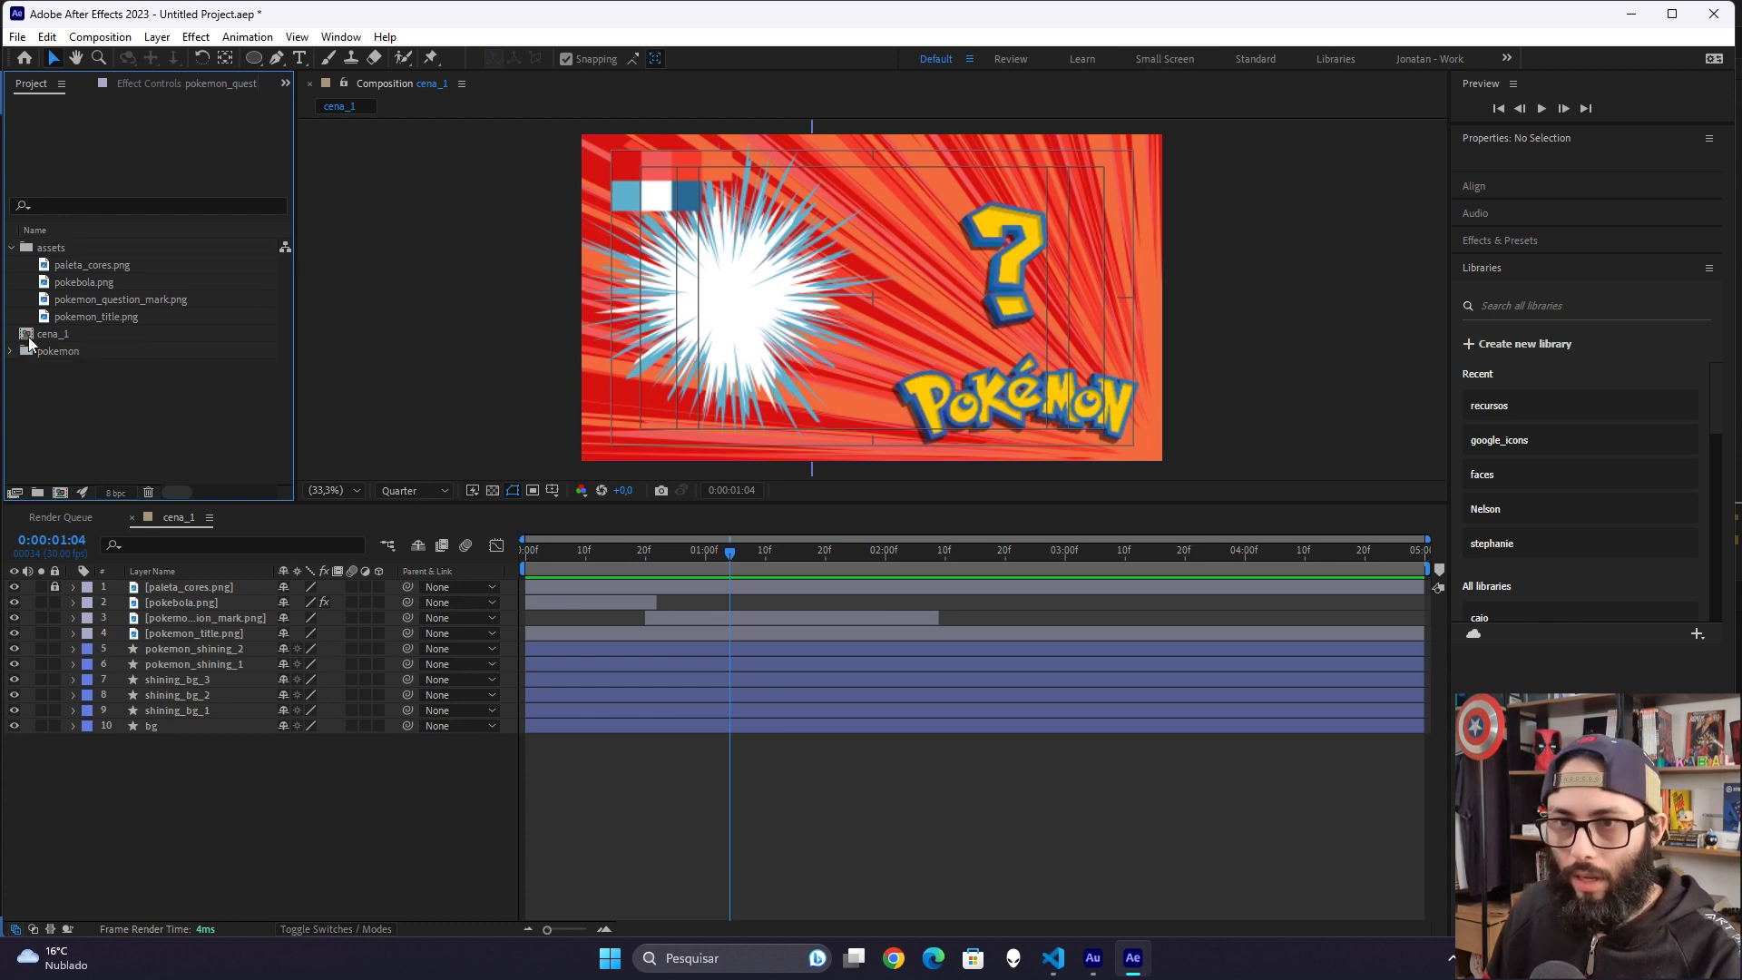
pyautogui.click(12, 353)
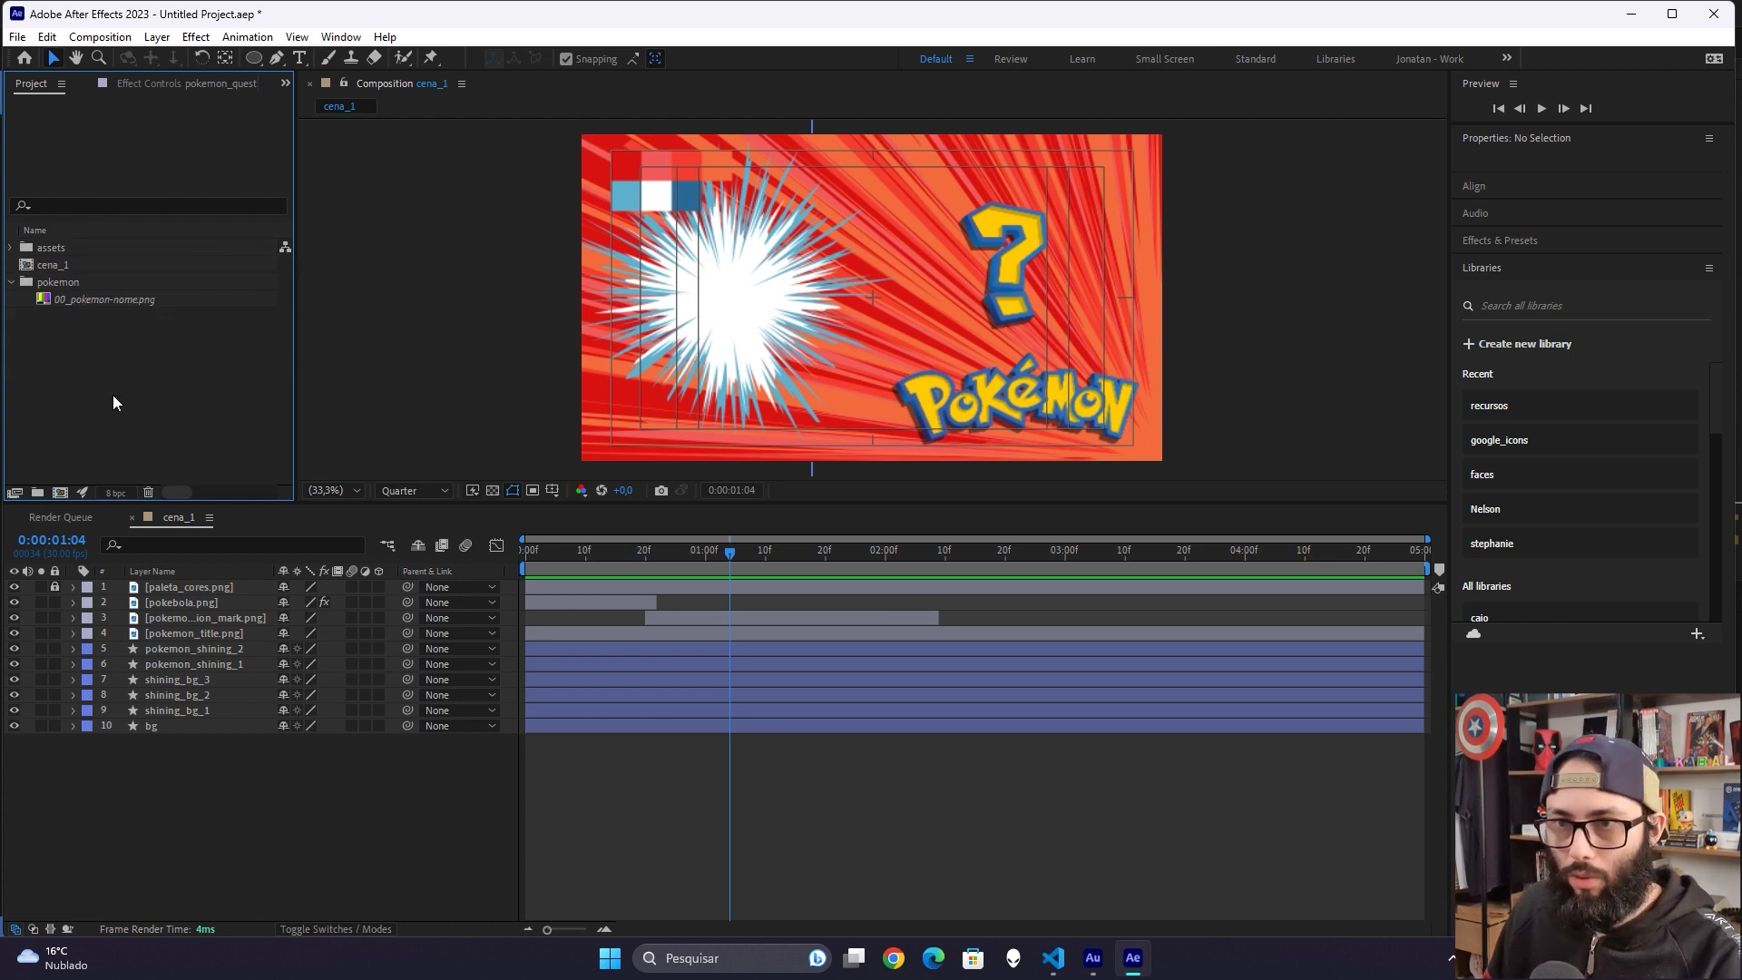
pyautogui.moveTo(92, 299); pyautogui.dragTo(243, 618)
# Step: Trim the placeholder layer to run from frame 20 to the end of the composition, and return to frame 20
pyautogui.click(646, 551)
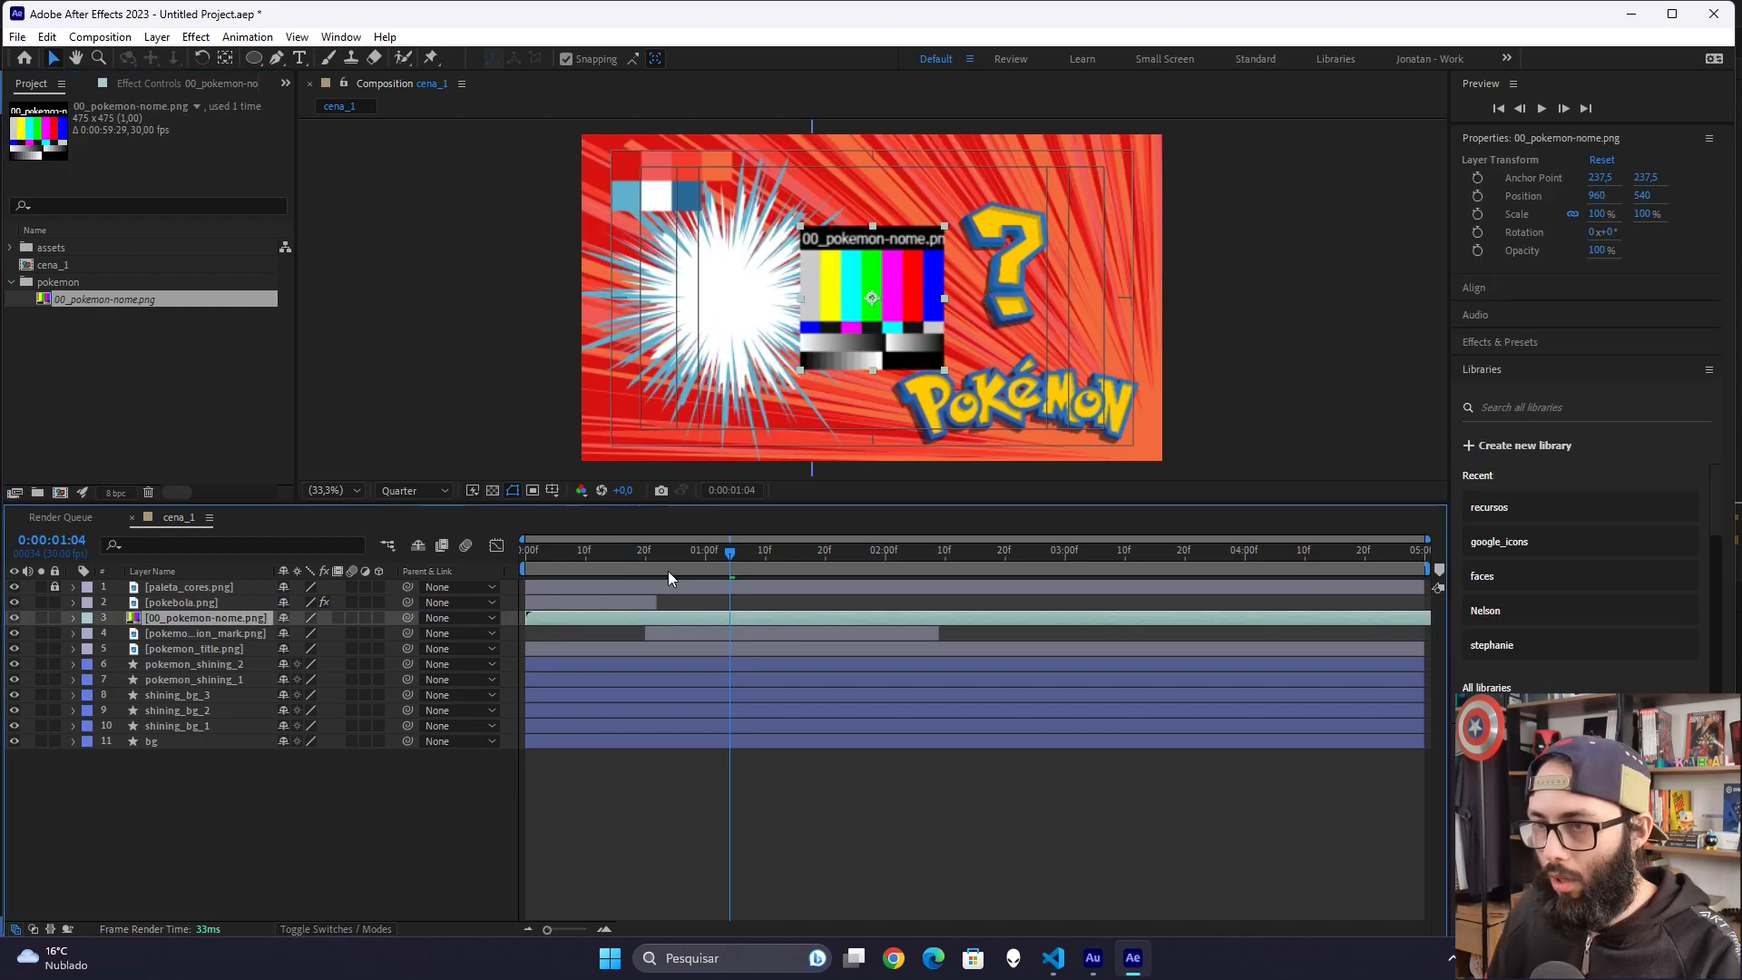
pyautogui.hotkey('alt', '[')
pyautogui.hotkey('alt', '[')
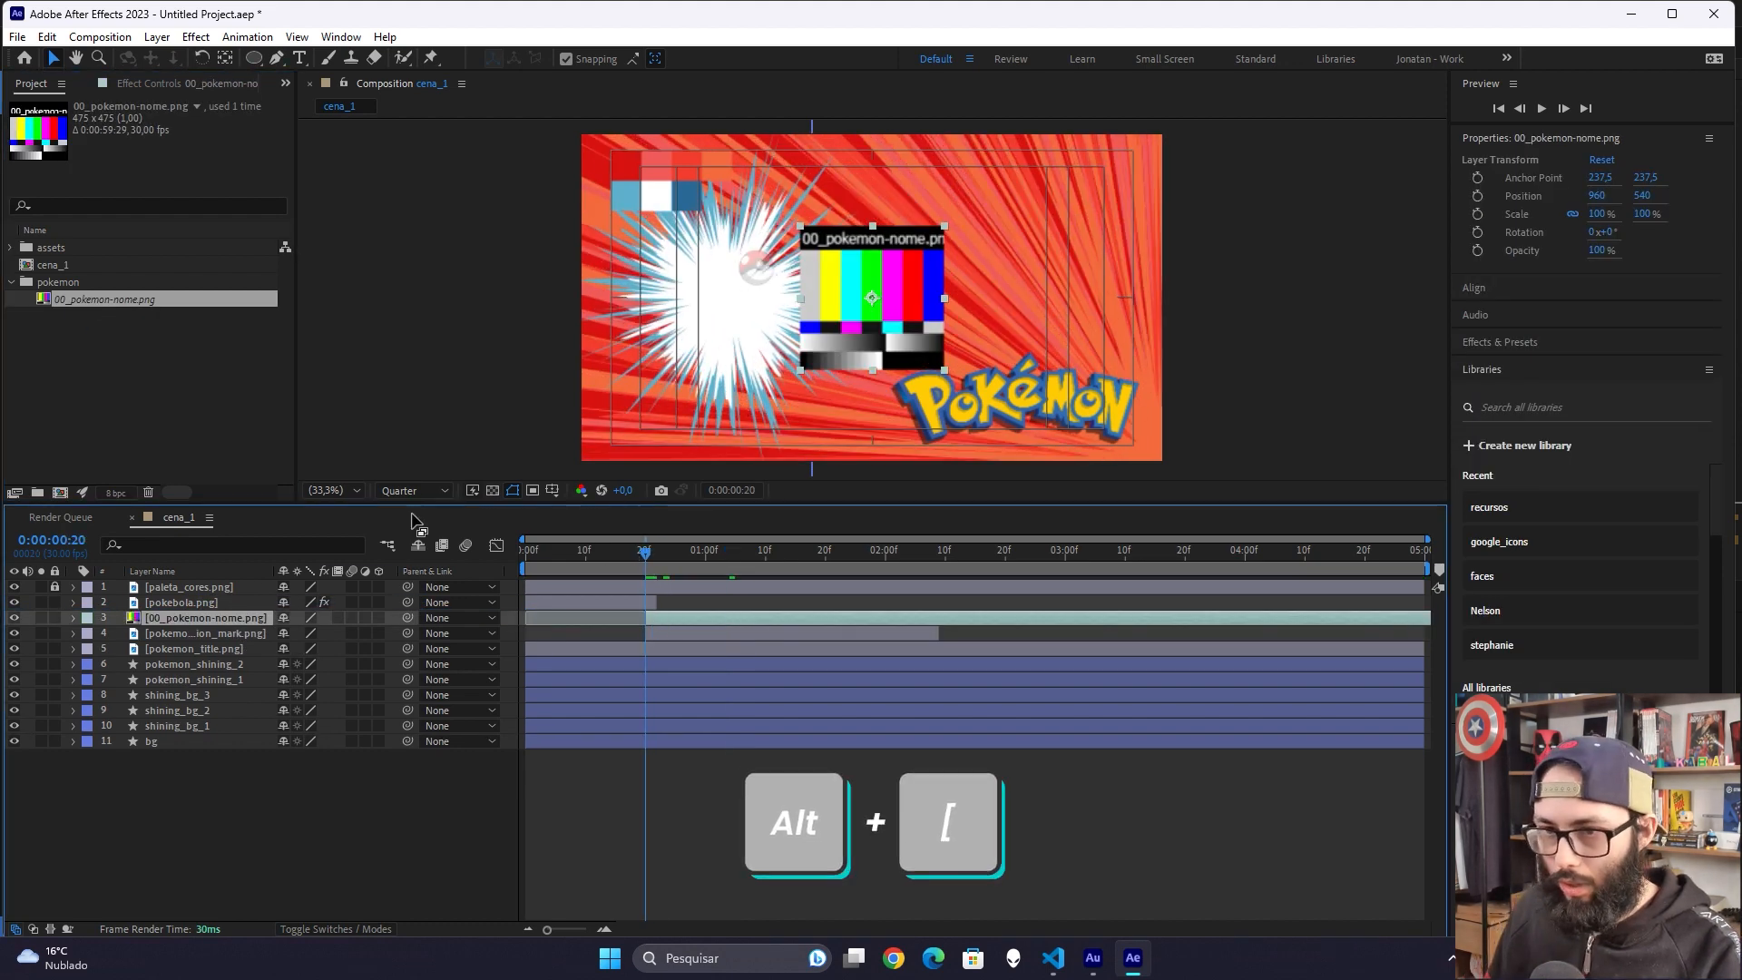
pyautogui.click(189, 635)
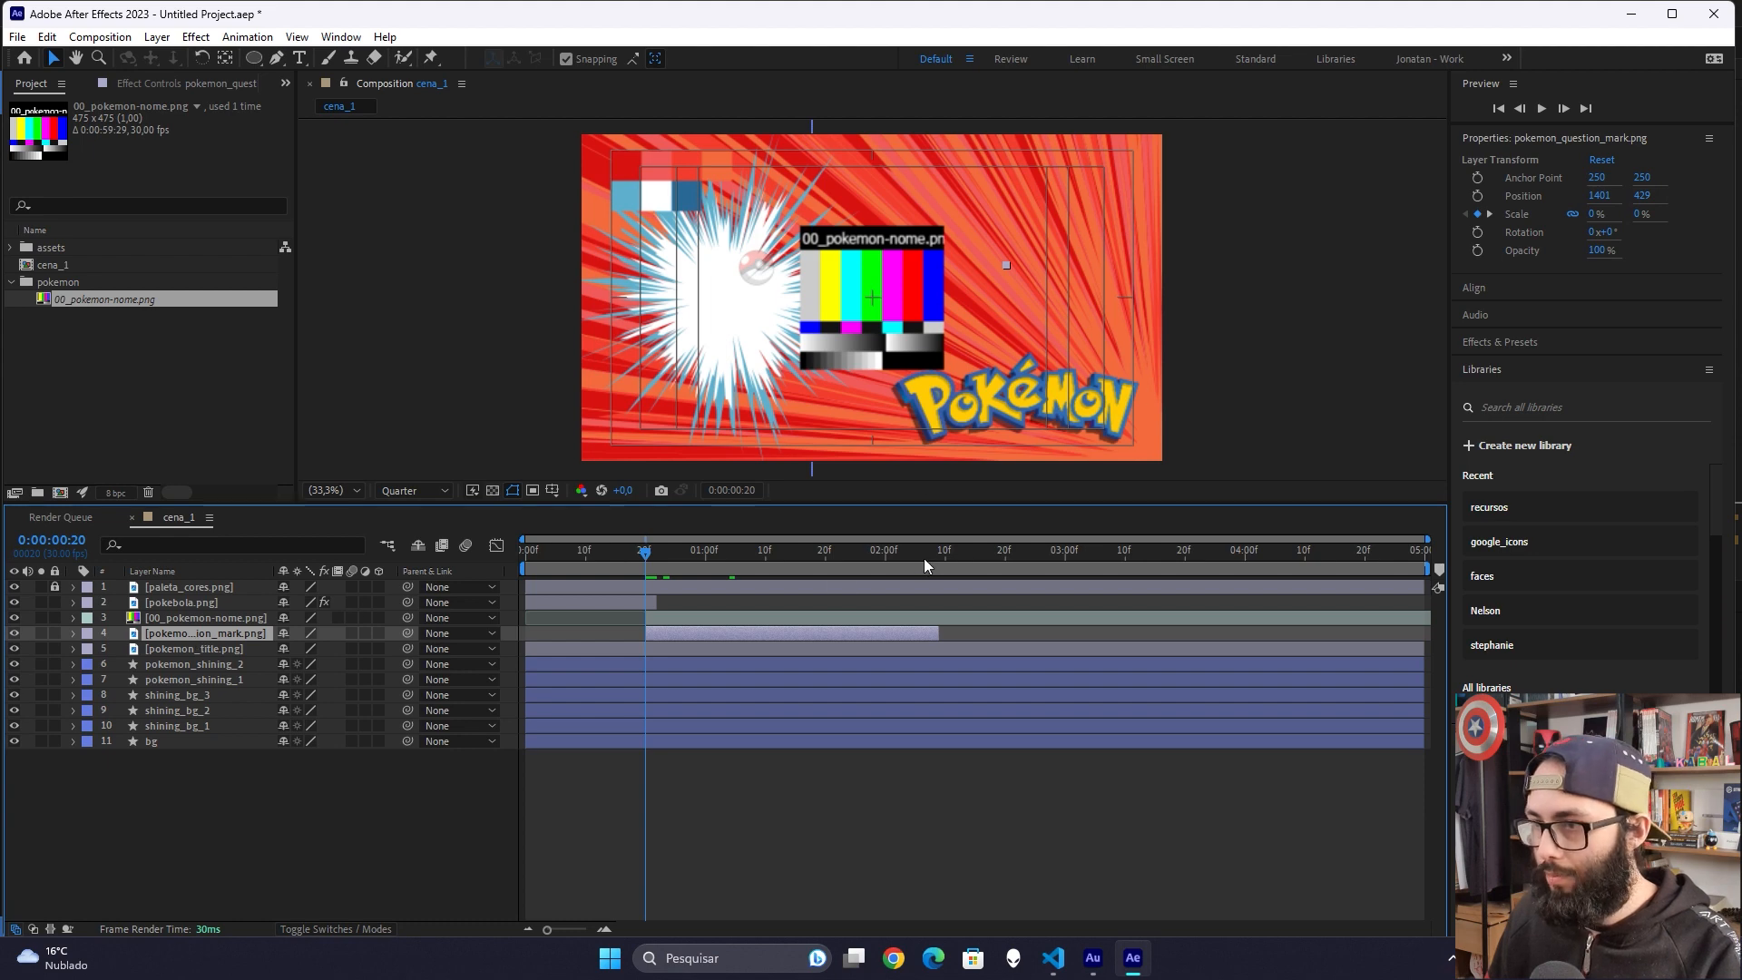
pyautogui.click(629, 616)
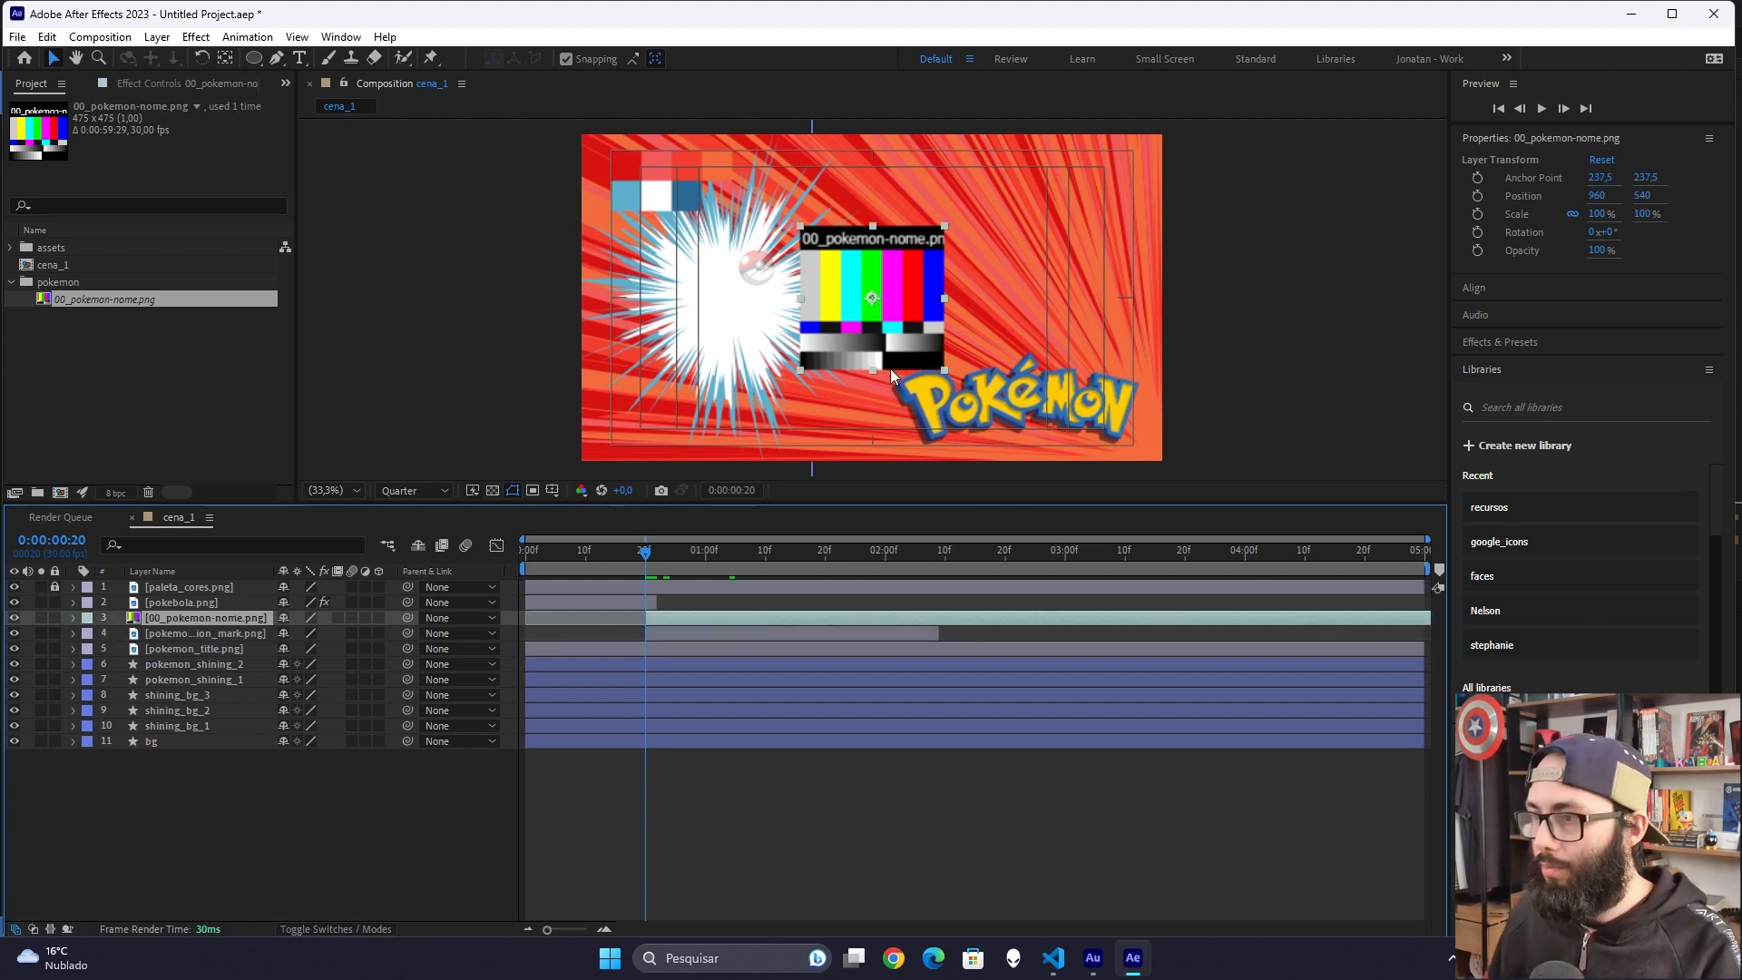
pyautogui.press('End')
pyautogui.hotkey('alt', ']')
pyautogui.moveTo(766, 552); pyautogui.dragTo(646, 555)
# Step: Center the placeholder over the white burst at about 483, 540 and set its Scale to 125%
pyautogui.moveTo(873, 300); pyautogui.dragTo(726, 303)
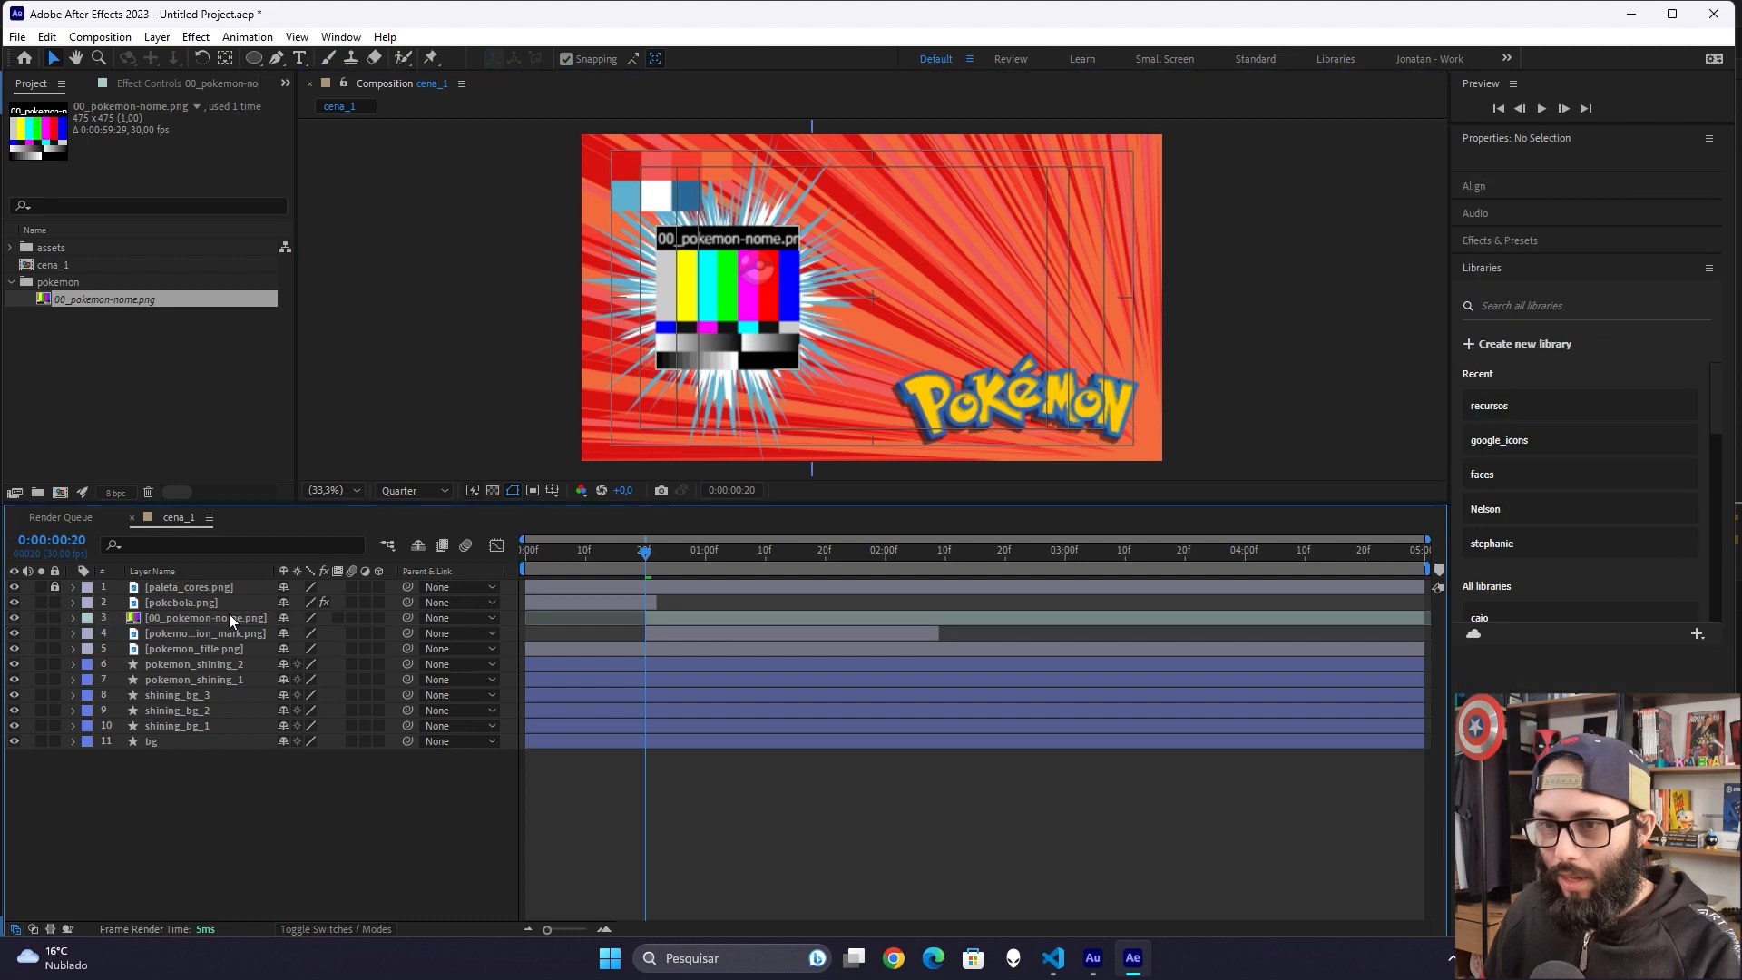
pyautogui.press('s')
pyautogui.click(306, 634)
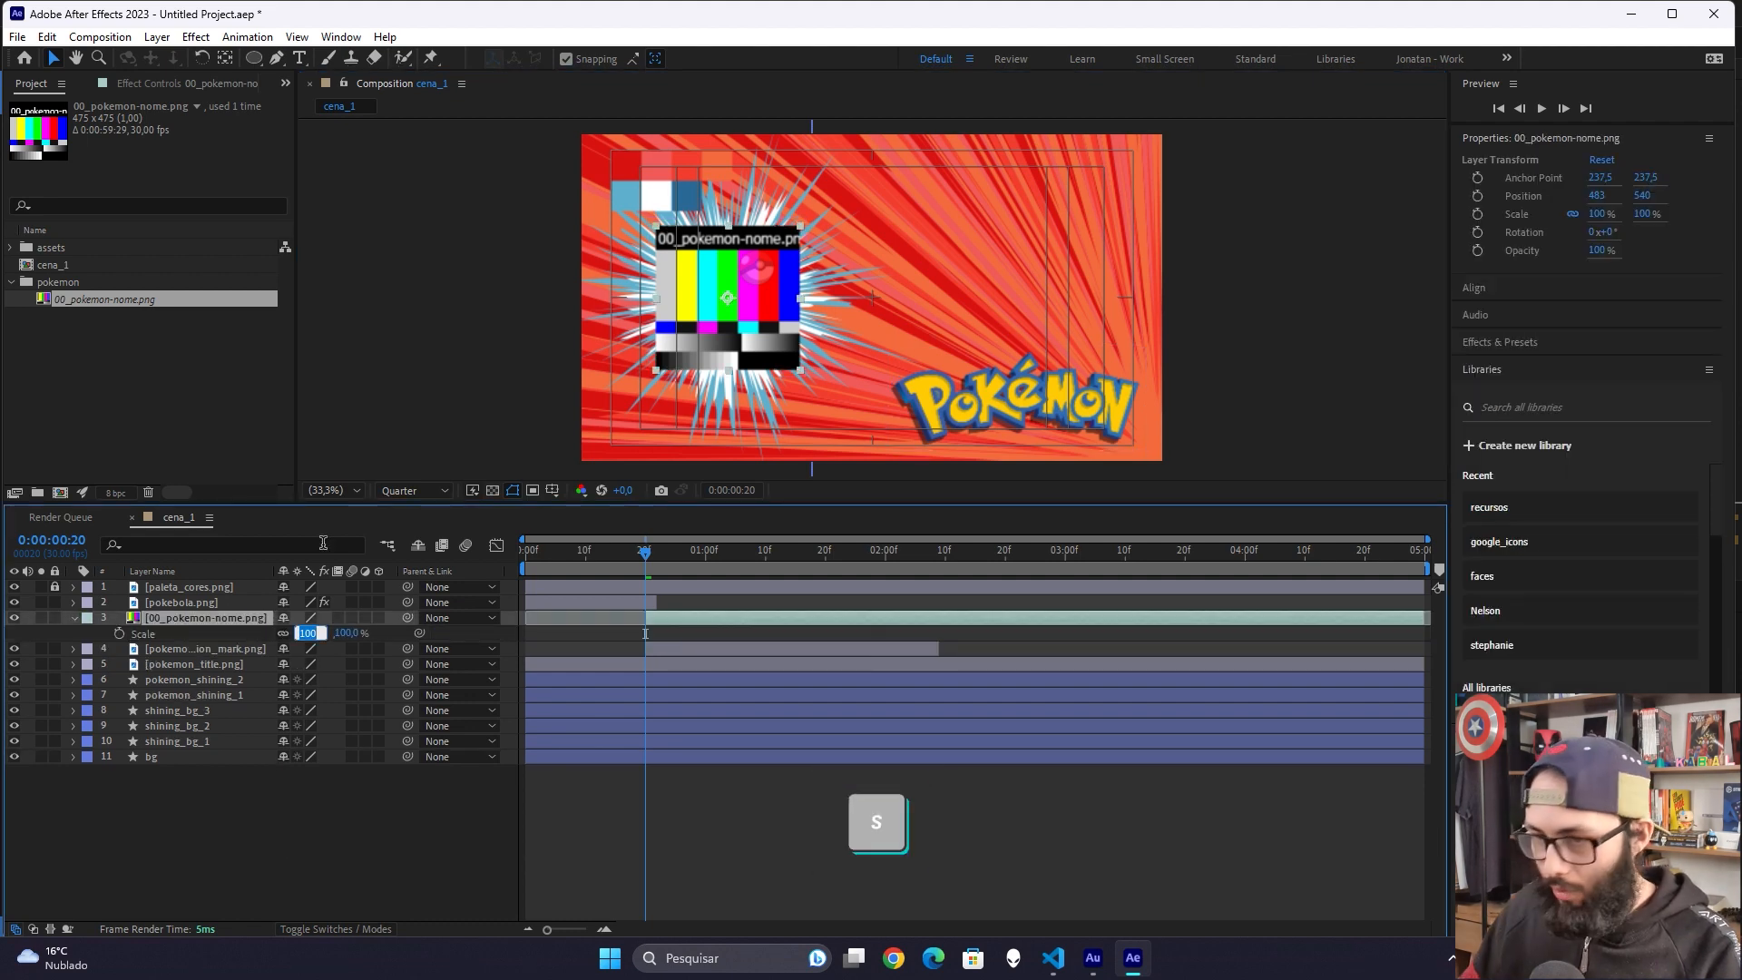
pyautogui.write('125')
pyautogui.press('Return')
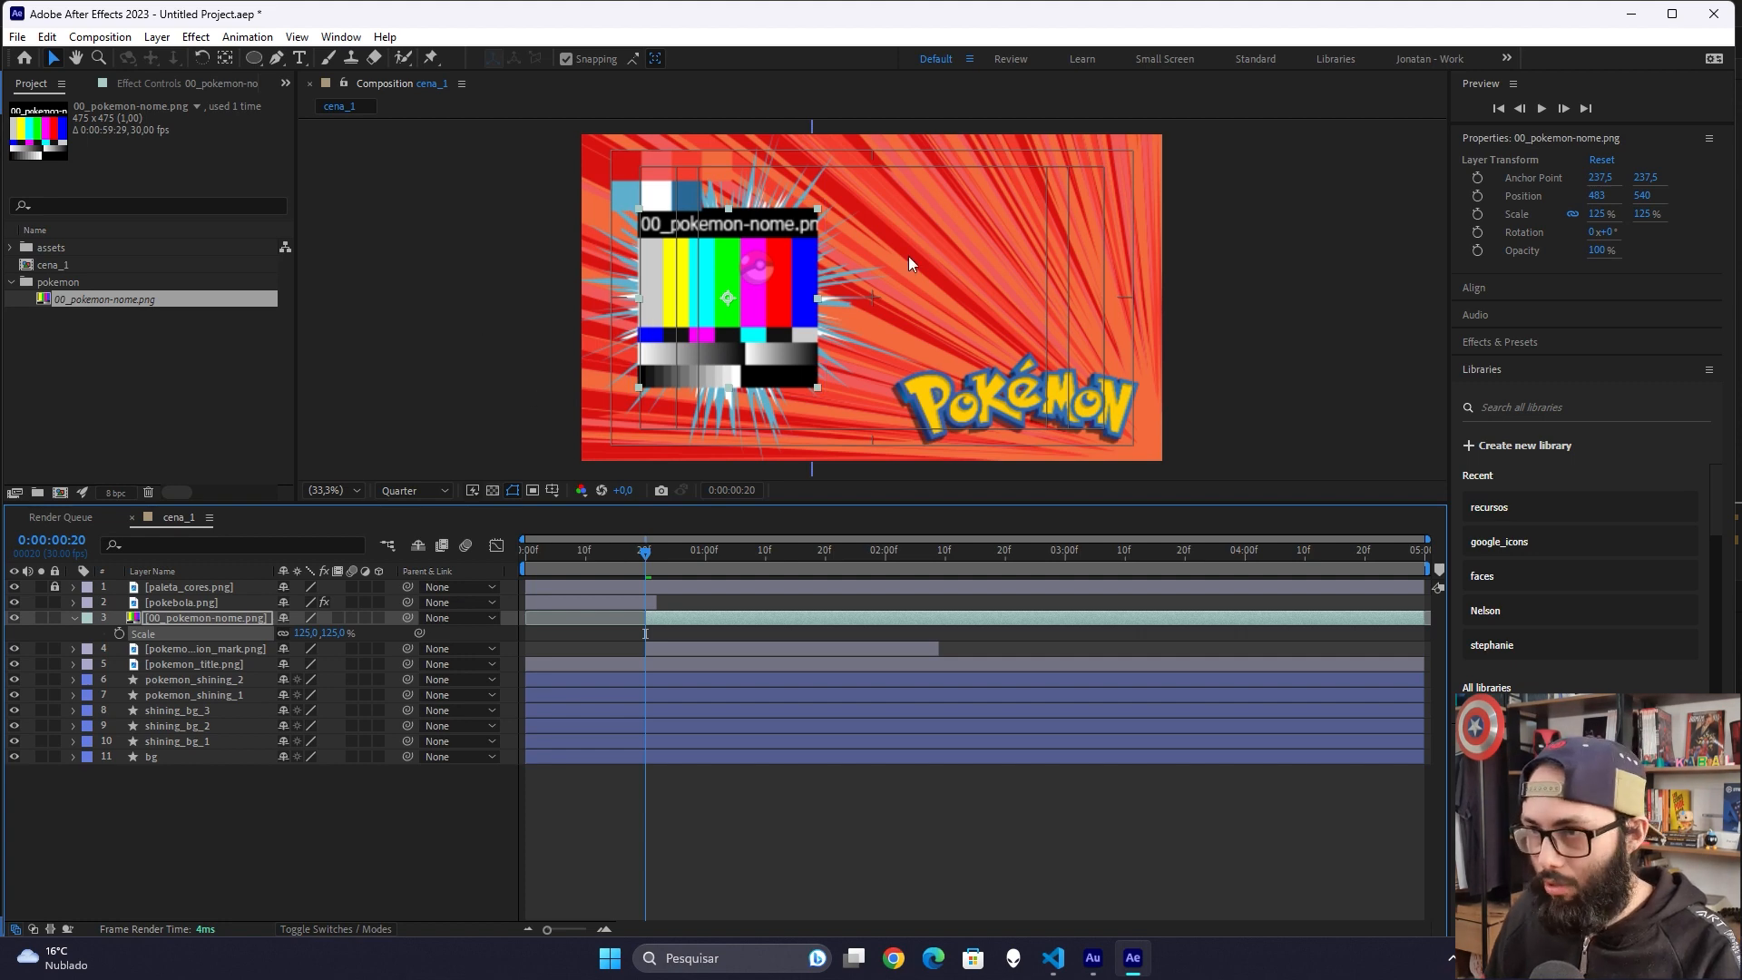
pyautogui.click(300, 798)
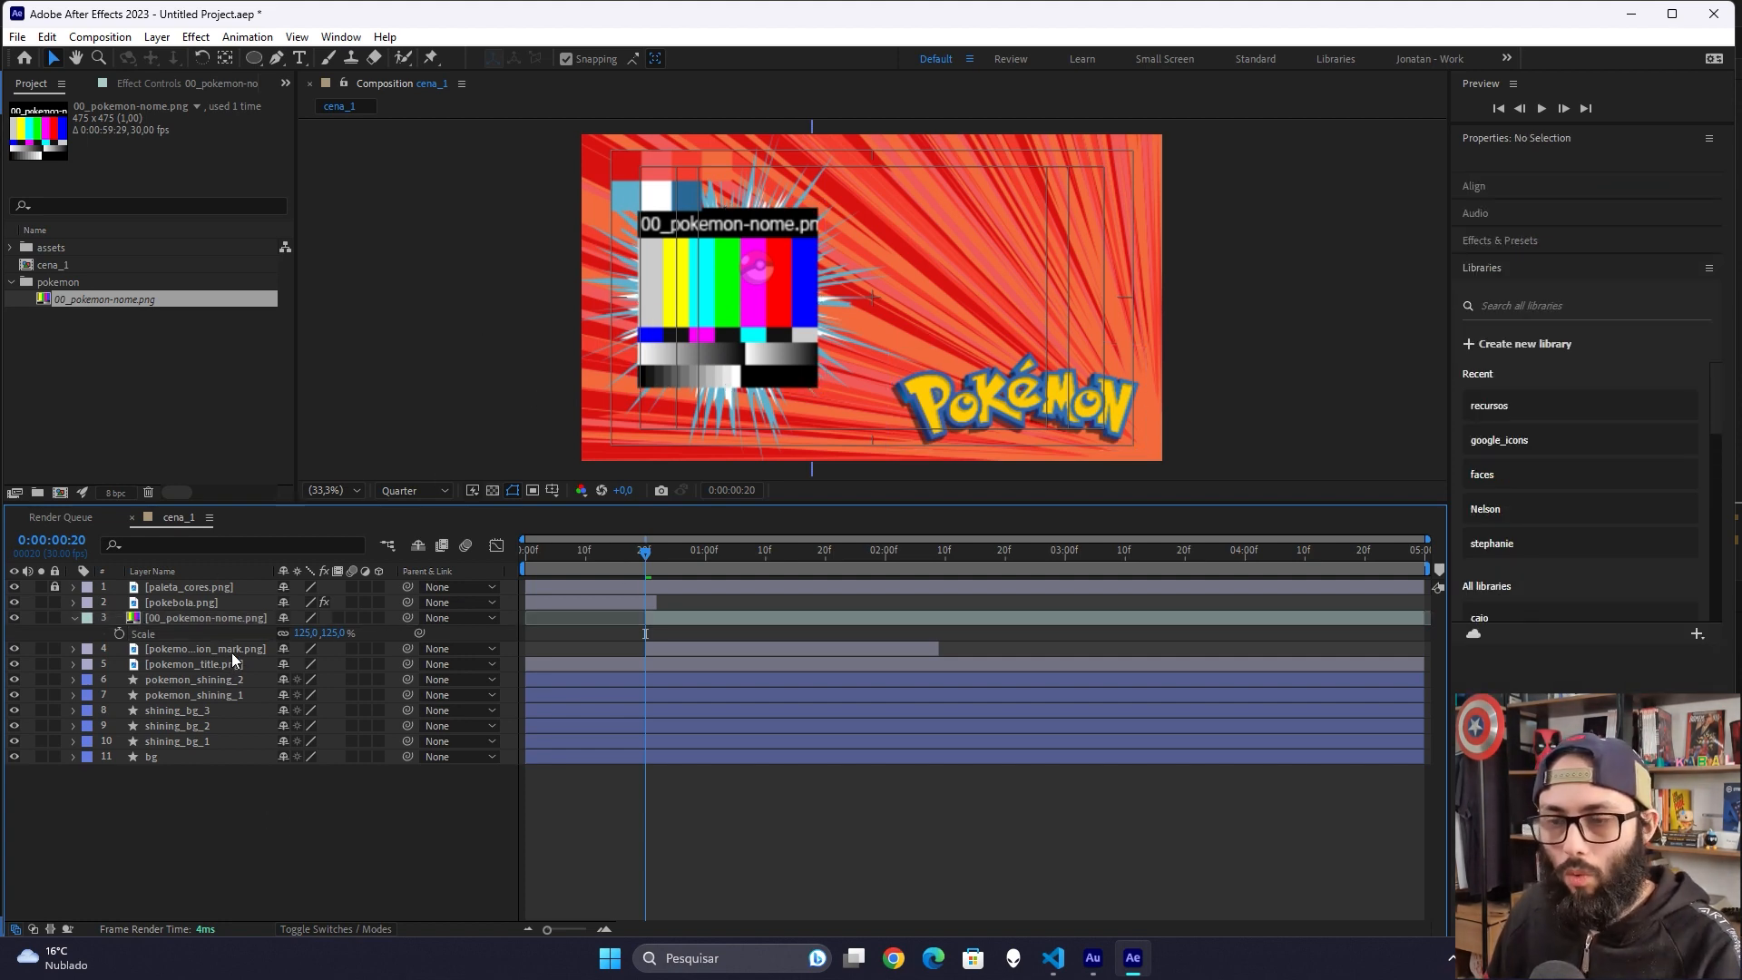
# Step: Enable Scale keyframing on the placeholder layer and set its keyframe at frame 20 to 0%
pyautogui.click(119, 635)
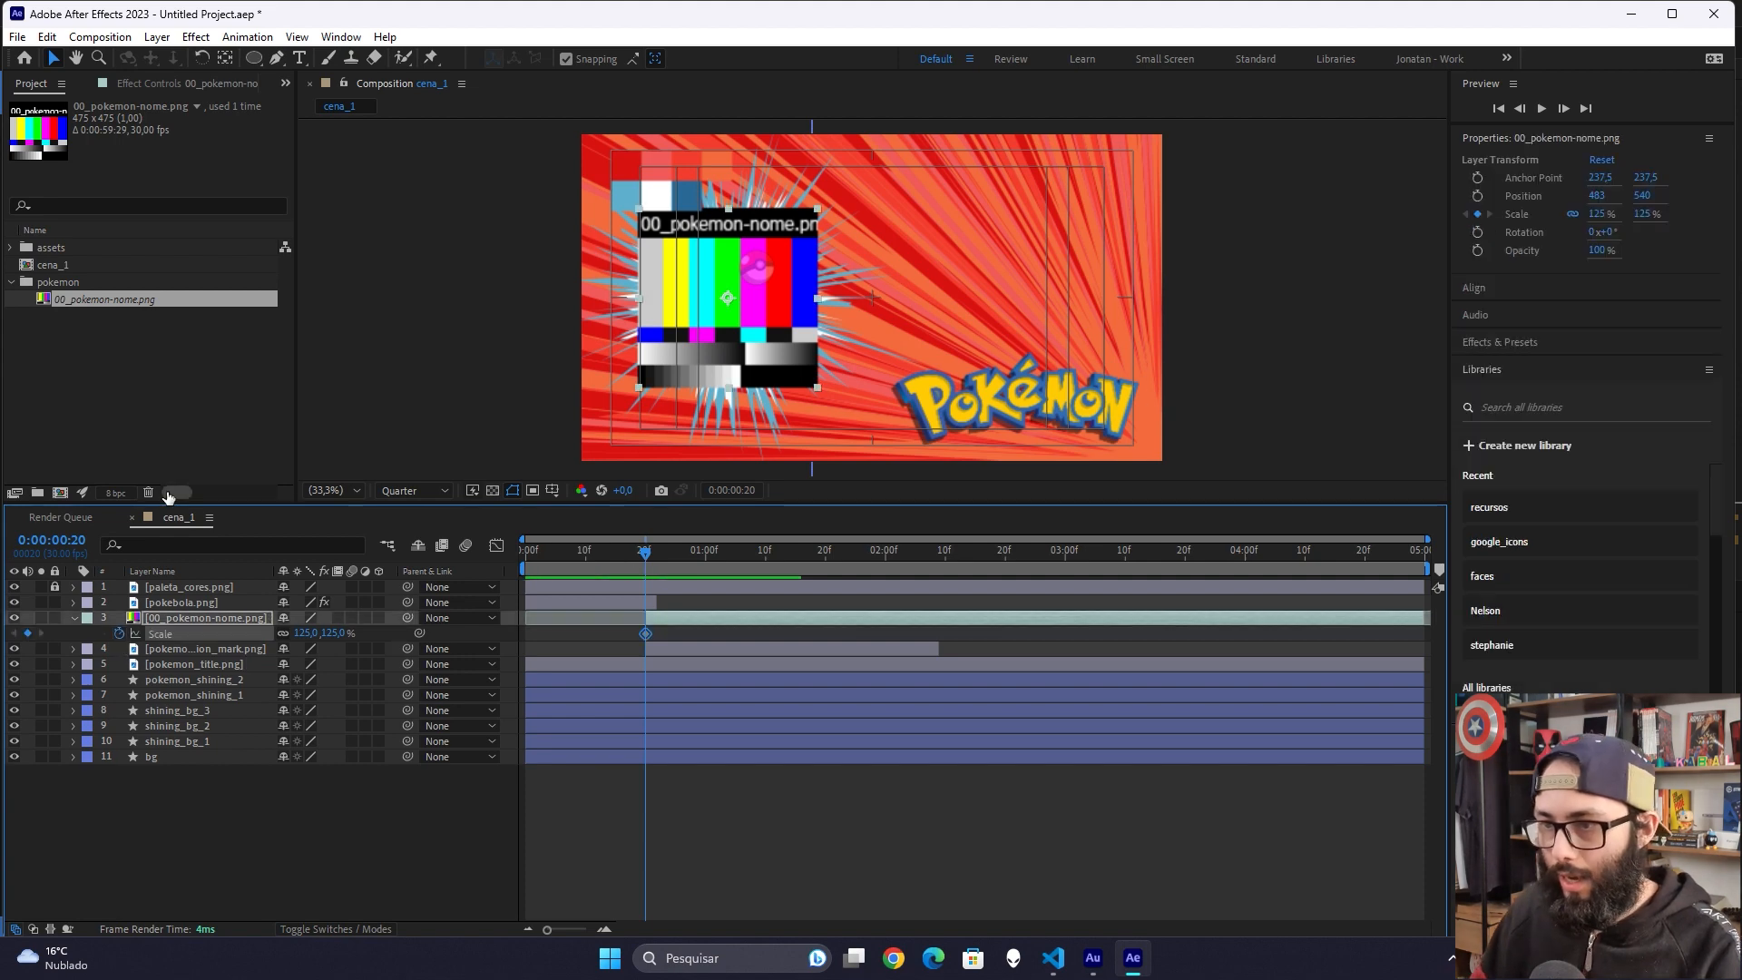
pyautogui.hotkey('ctrl', 'Right')
pyautogui.hotkey('ctrl', 'Right')
pyautogui.hotkey('ctrl', 'Right')
pyautogui.hotkey('ctrl', 'Right')
pyautogui.hotkey('ctrl', 'Right')
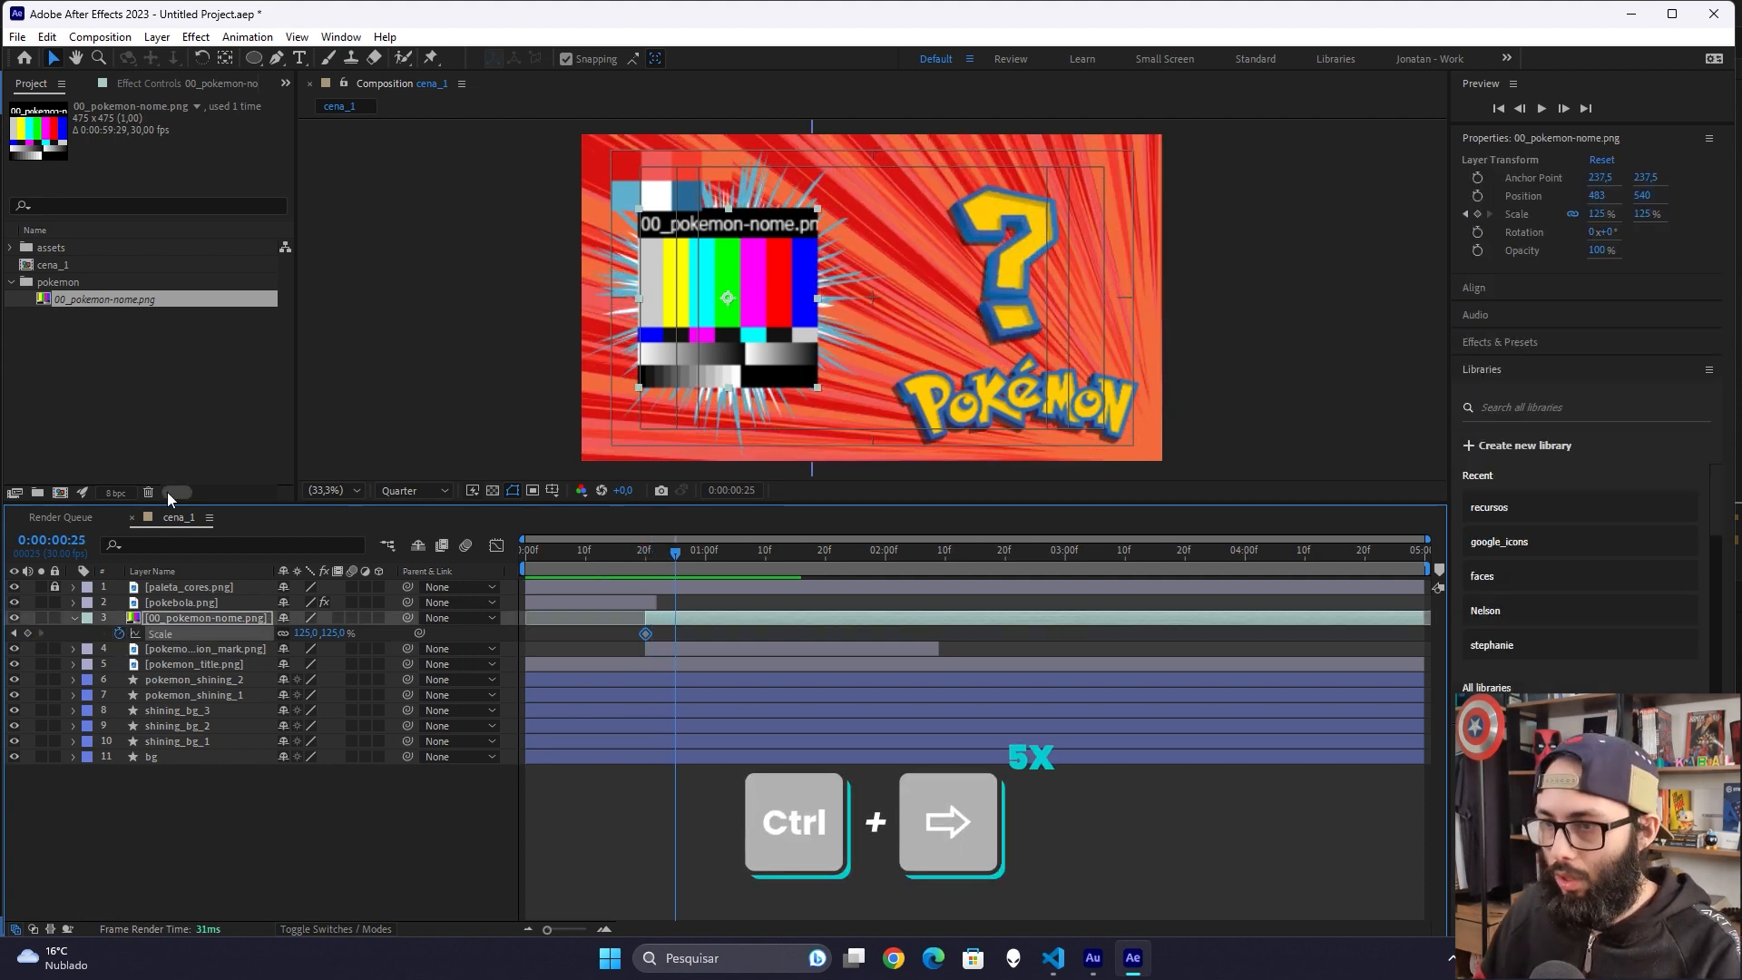
pyautogui.click(645, 561)
pyautogui.click(309, 634)
pyautogui.write('0')
pyautogui.press('Return')
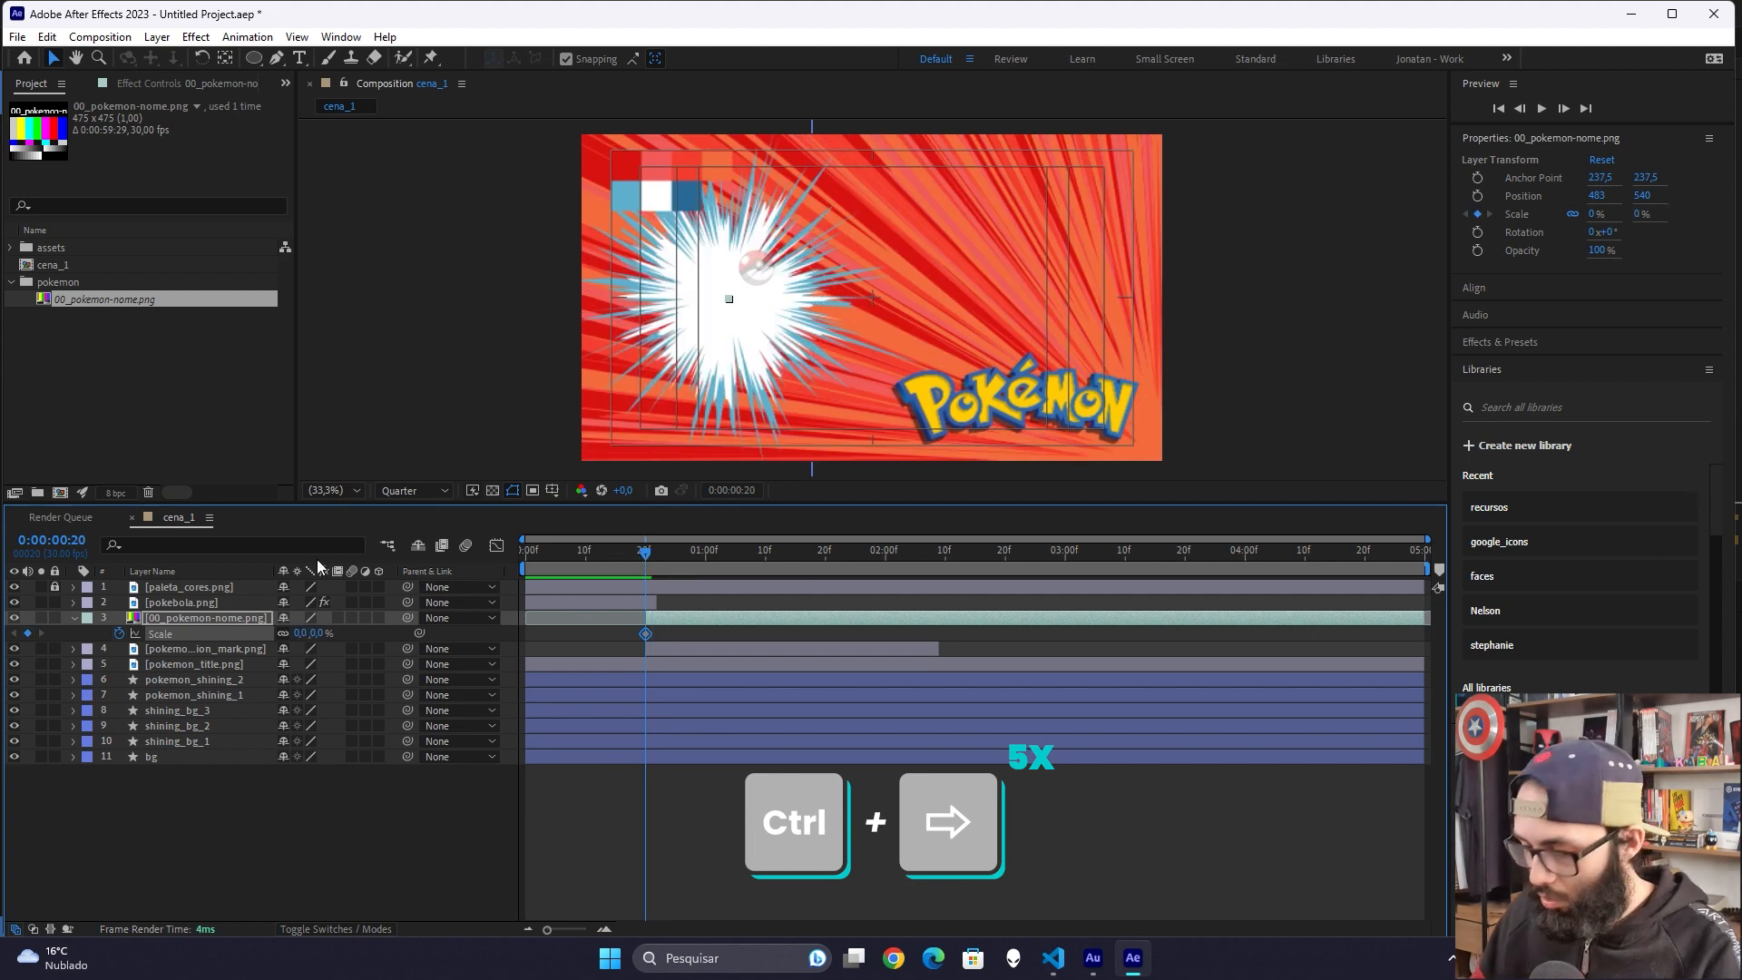
# Step: Add a 140% Scale keyframe to the placeholder five frames further, at 0:00:00:25
pyautogui.hotkey('ctrl', 'Right')
pyautogui.hotkey('ctrl', 'Right')
pyautogui.hotkey('ctrl', 'Right')
pyautogui.hotkey('ctrl', 'Right')
pyautogui.hotkey('ctrl', 'Right')
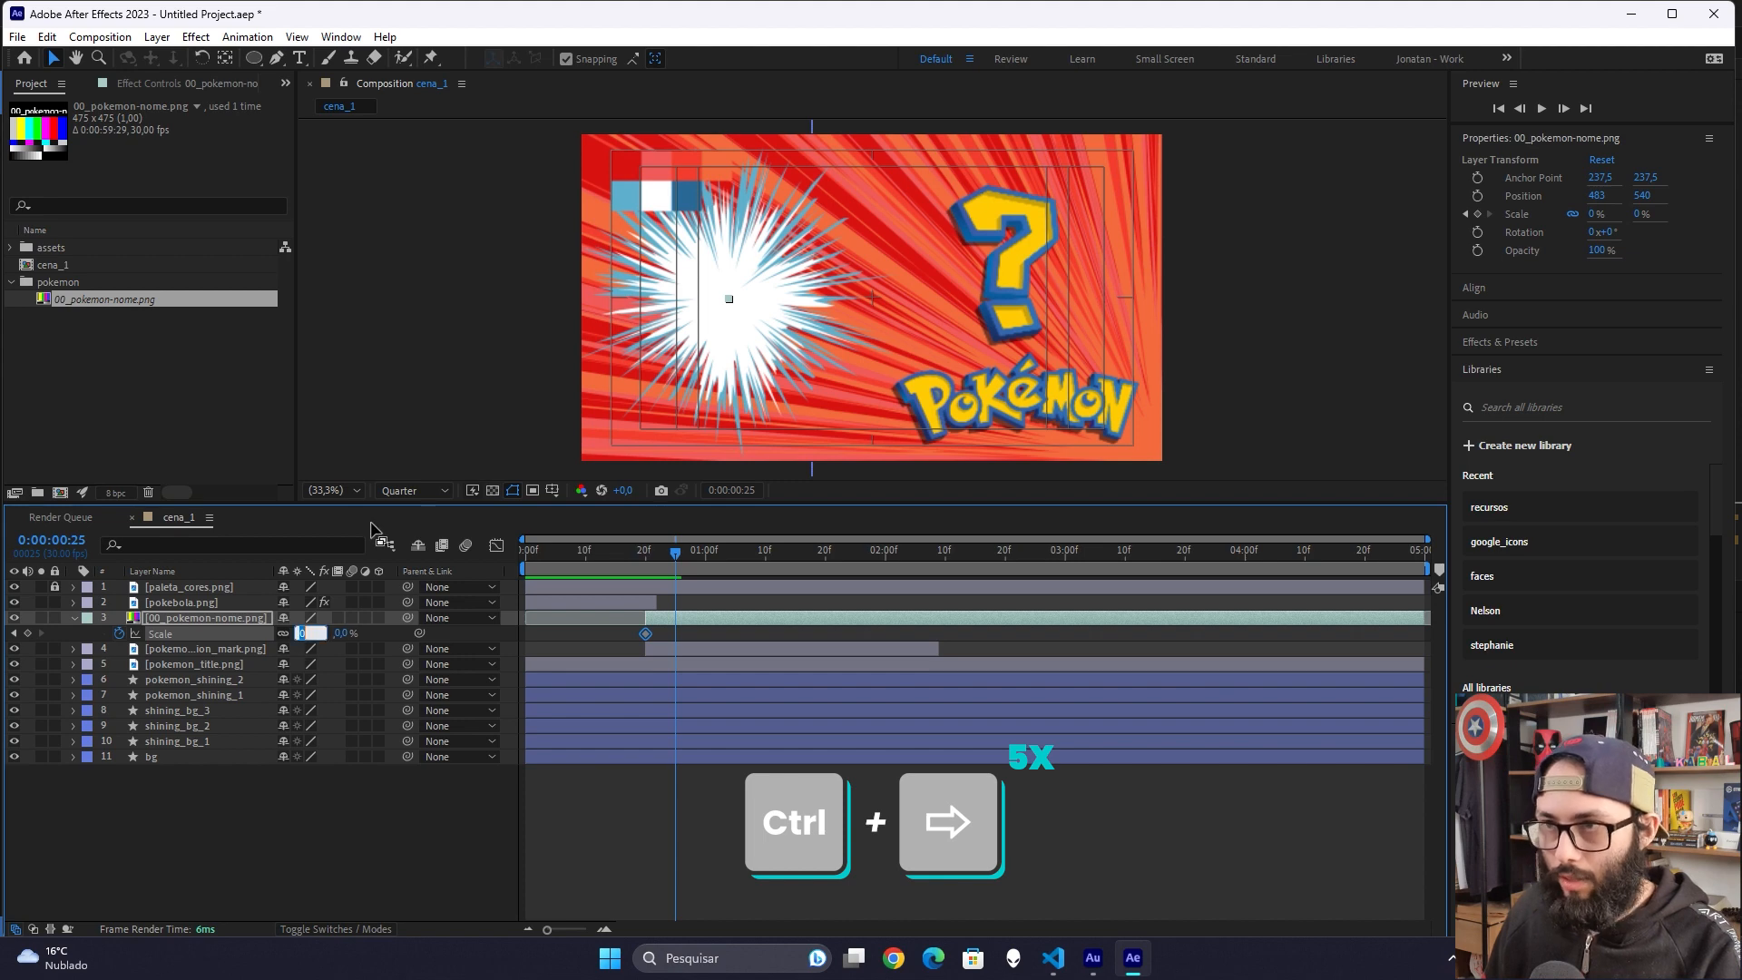
pyautogui.write('140')
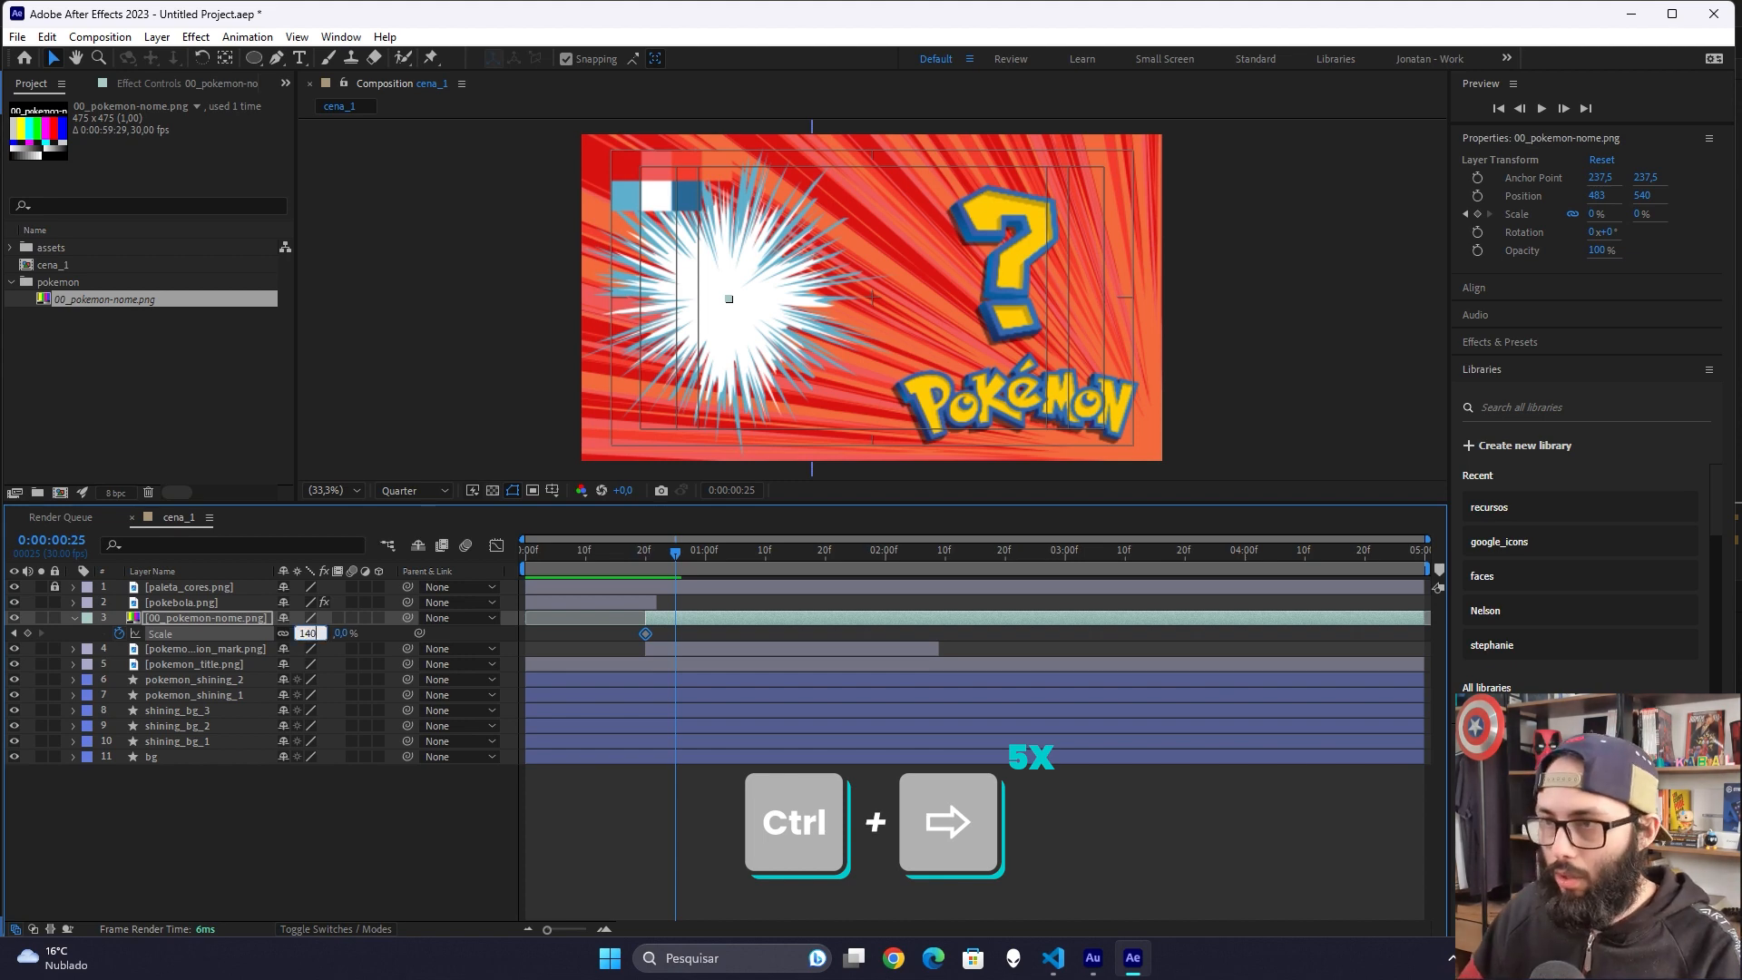
pyautogui.press('Return')
# Step: Add a 115% Scale keyframe to the placeholder at 0:00:01:00
pyautogui.hotkey('ctrl', 'Right')
pyautogui.hotkey('ctrl', 'Right')
pyautogui.hotkey('ctrl', 'Right')
pyautogui.hotkey('ctrl', 'Right')
pyautogui.hotkey('ctrl', 'Right')
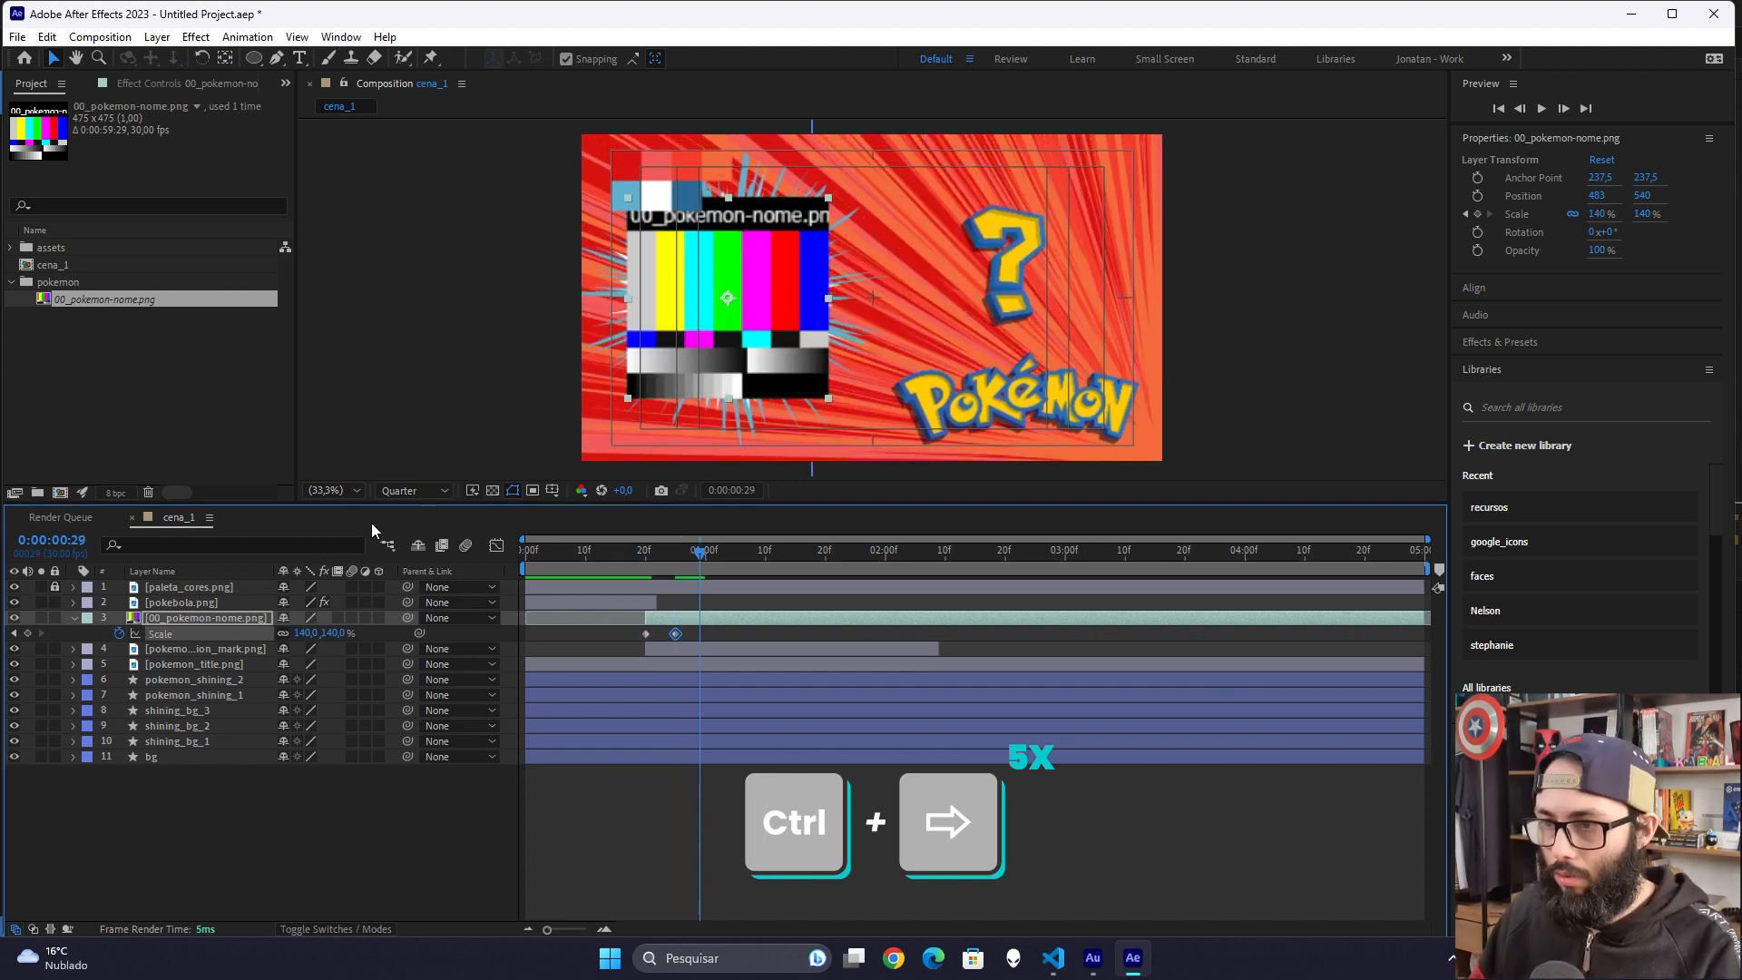
pyautogui.click(307, 633)
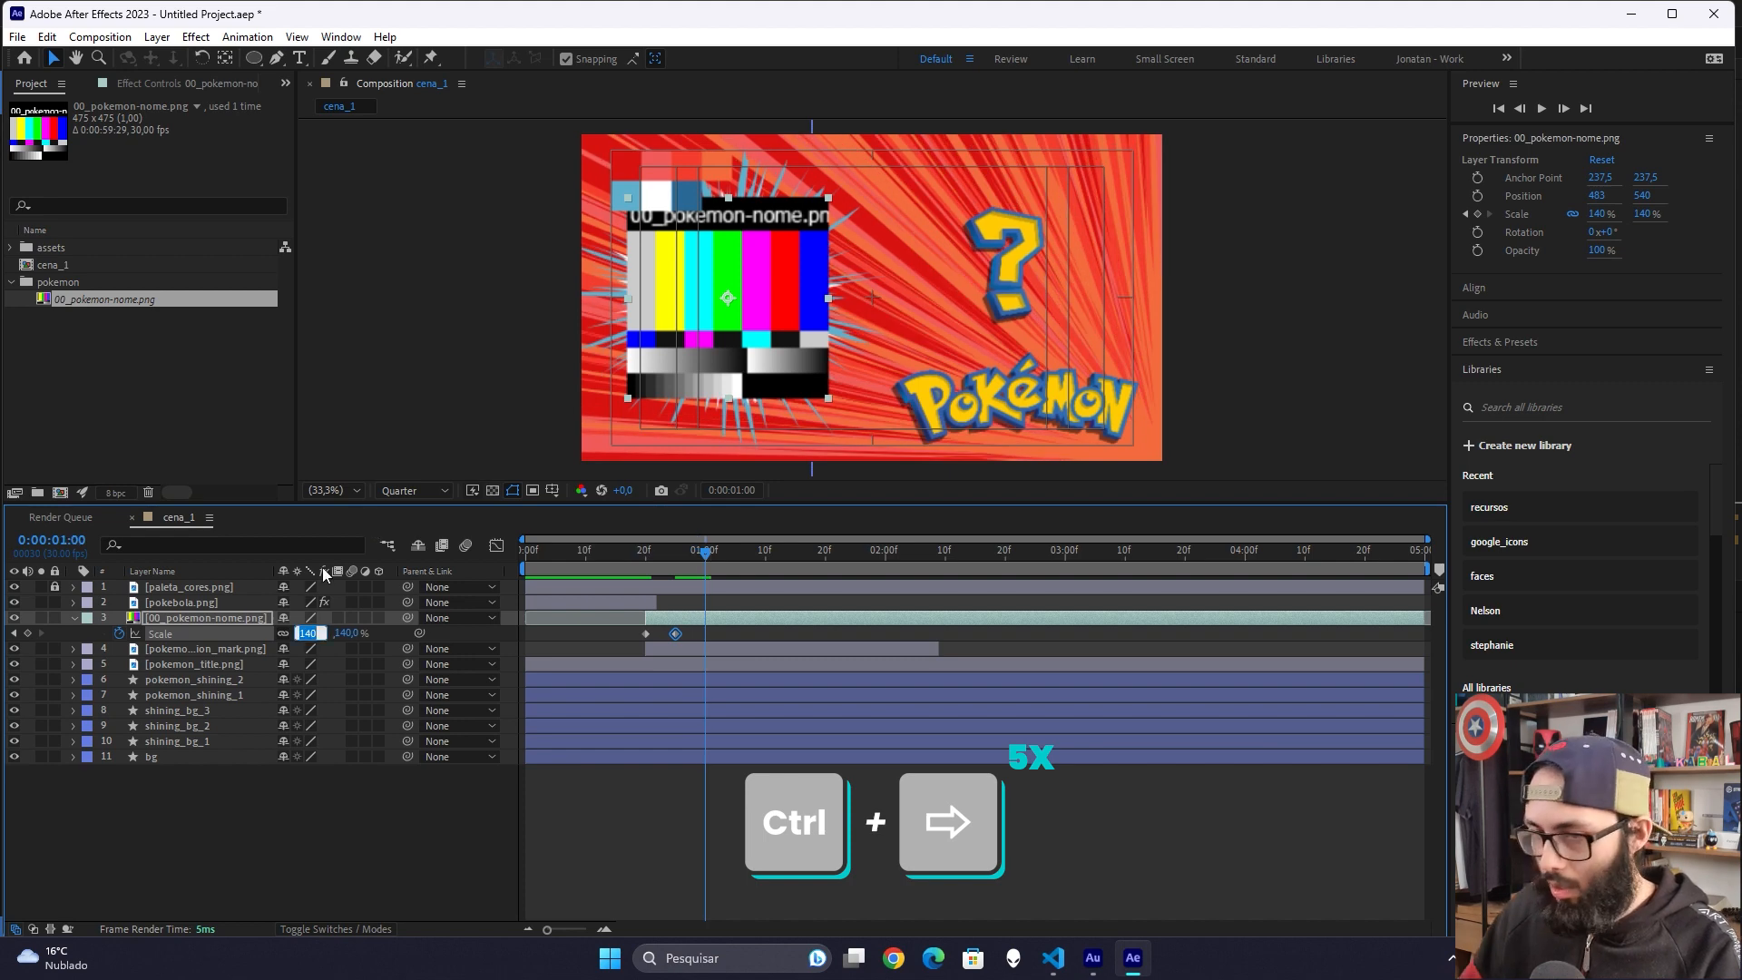
pyautogui.write('115')
pyautogui.press('Return')
# Step: Add a 125% Scale keyframe to the placeholder at 0:00:01:05
pyautogui.hotkey('ctrl', 'Right')
pyautogui.hotkey('ctrl', 'Right')
pyautogui.hotkey('ctrl', 'Right')
pyautogui.hotkey('ctrl', 'Right')
pyautogui.hotkey('ctrl', 'Right')
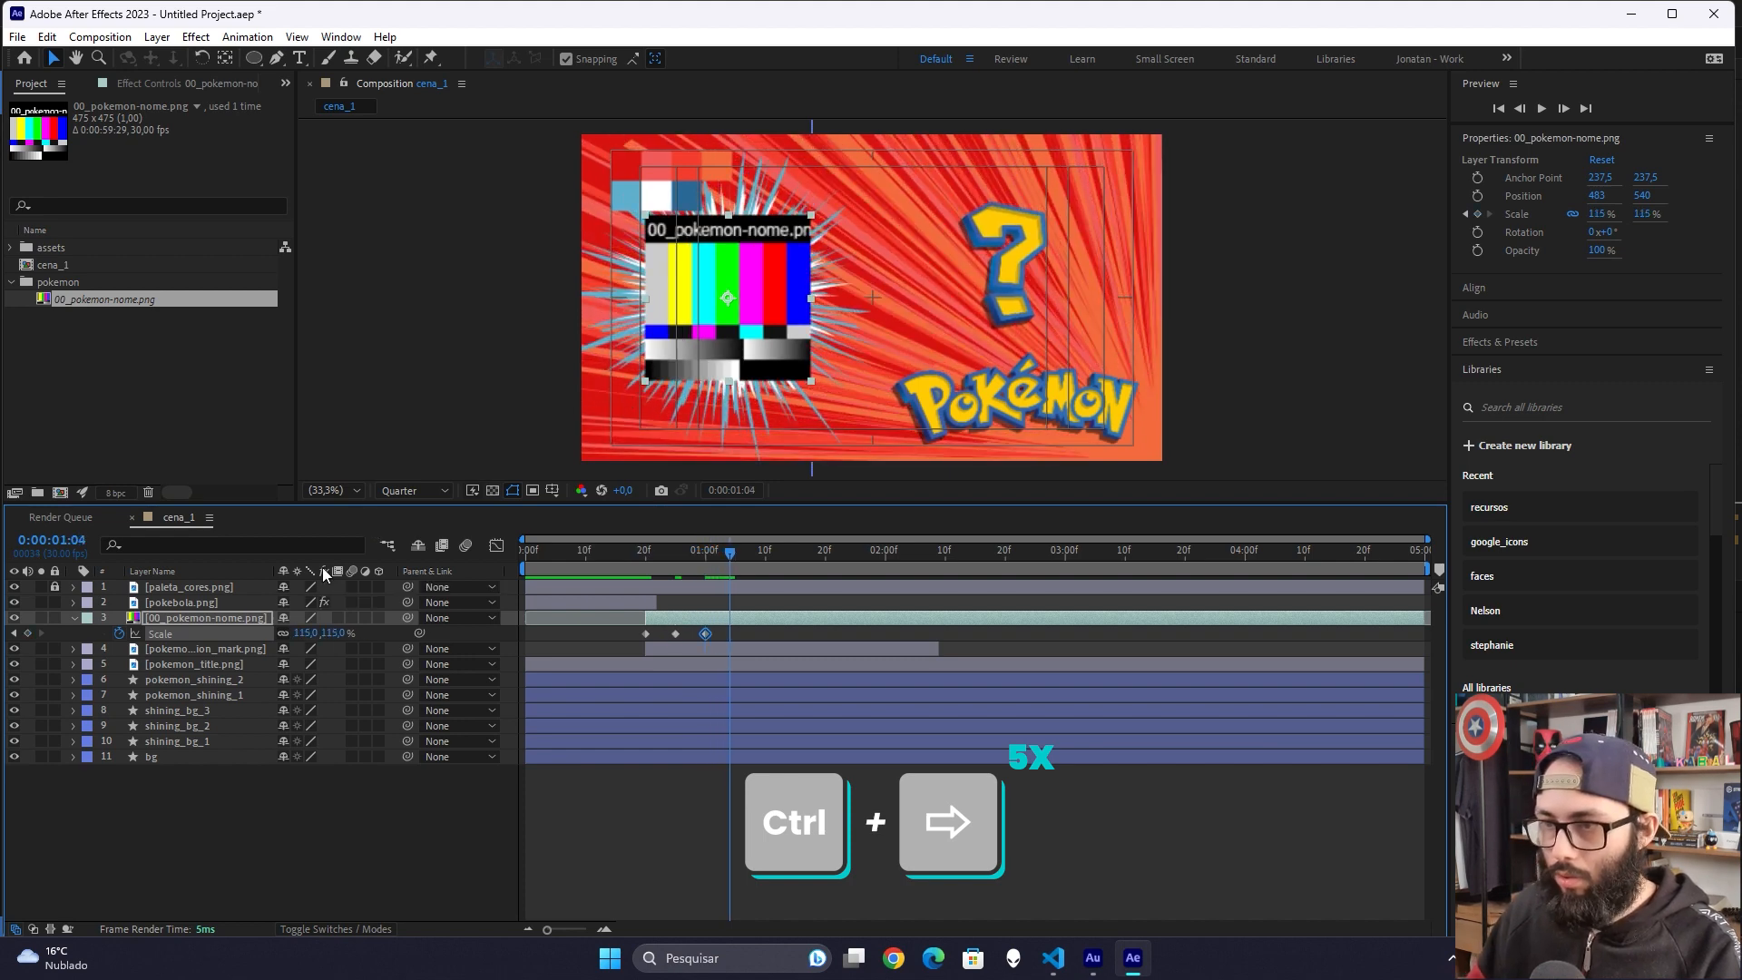
pyautogui.click(307, 633)
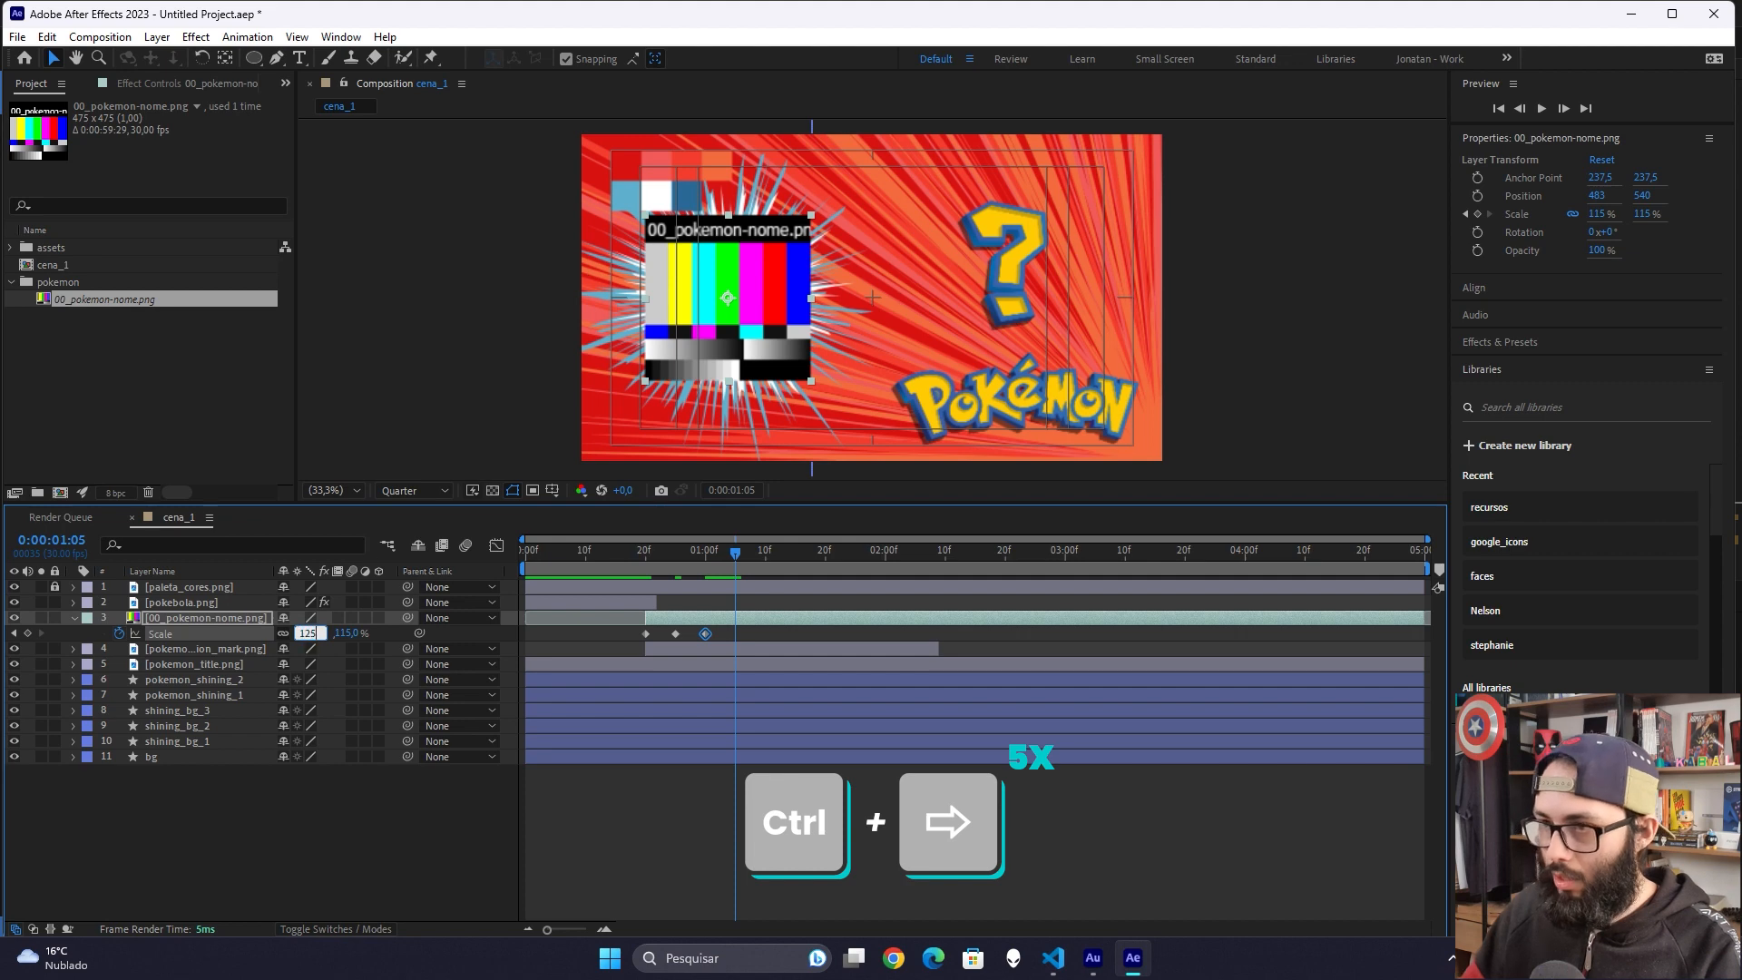
pyautogui.press('Return')
# Step: Preview the placeholder's scale-in animation from frame 20
pyautogui.moveTo(674, 553); pyautogui.dragTo(645, 552)
pyautogui.press('space')
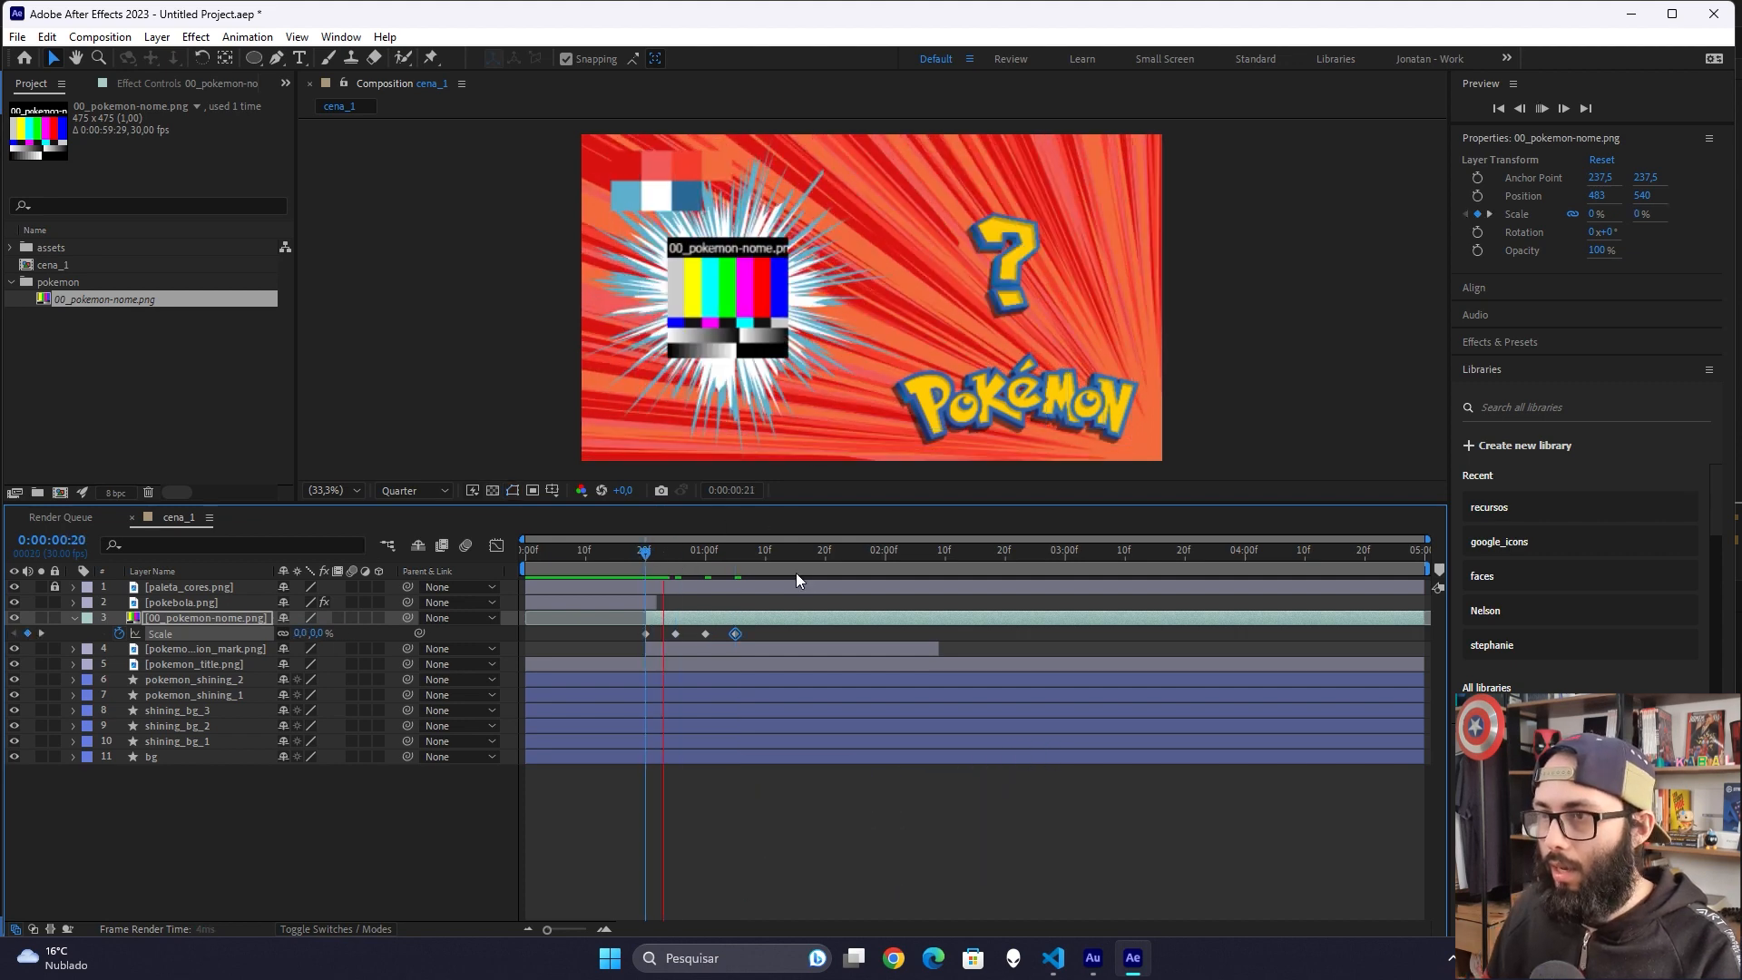
pyautogui.press('space')
# Step: Add a 0% Scale keyframe to the placeholder on the composition's last frame, 0:00:04:29
pyautogui.press('End')
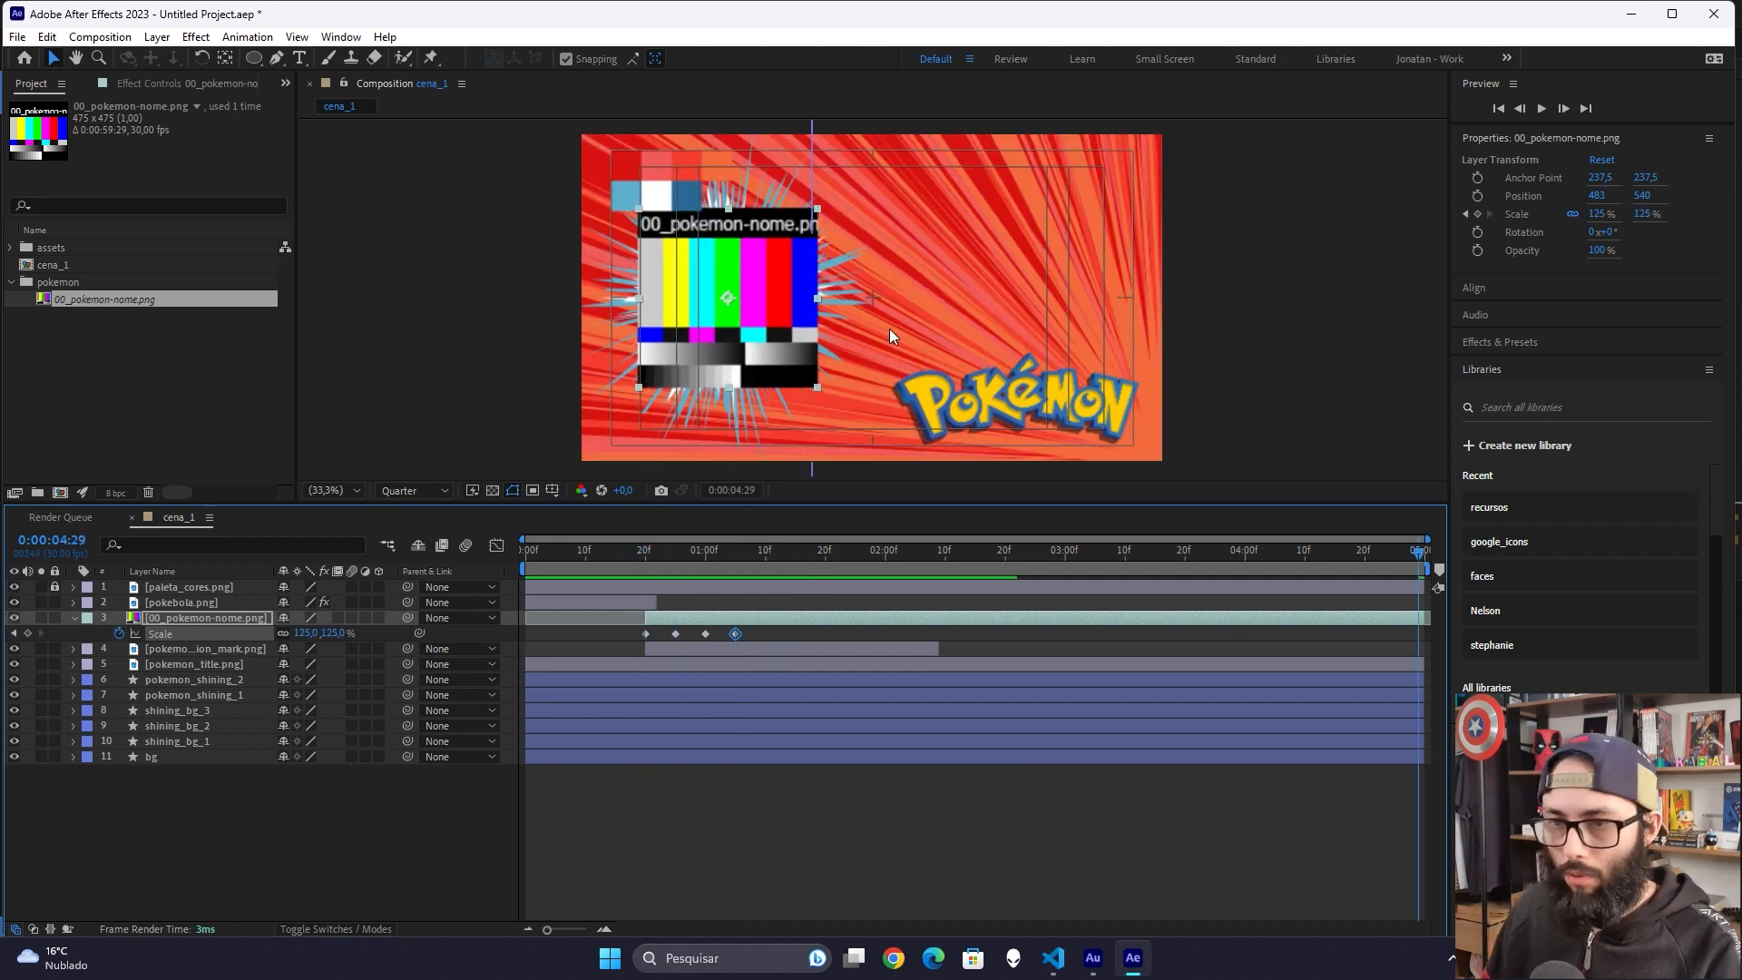
pyautogui.click(27, 633)
pyautogui.click(325, 636)
pyautogui.hotkey('ctrl', 'BackSpace')
pyautogui.hotkey('ctrl', 'BackSpace')
pyautogui.hotkey('ctrl', 'BackSpace')
pyautogui.write('0')
pyautogui.press('Return')
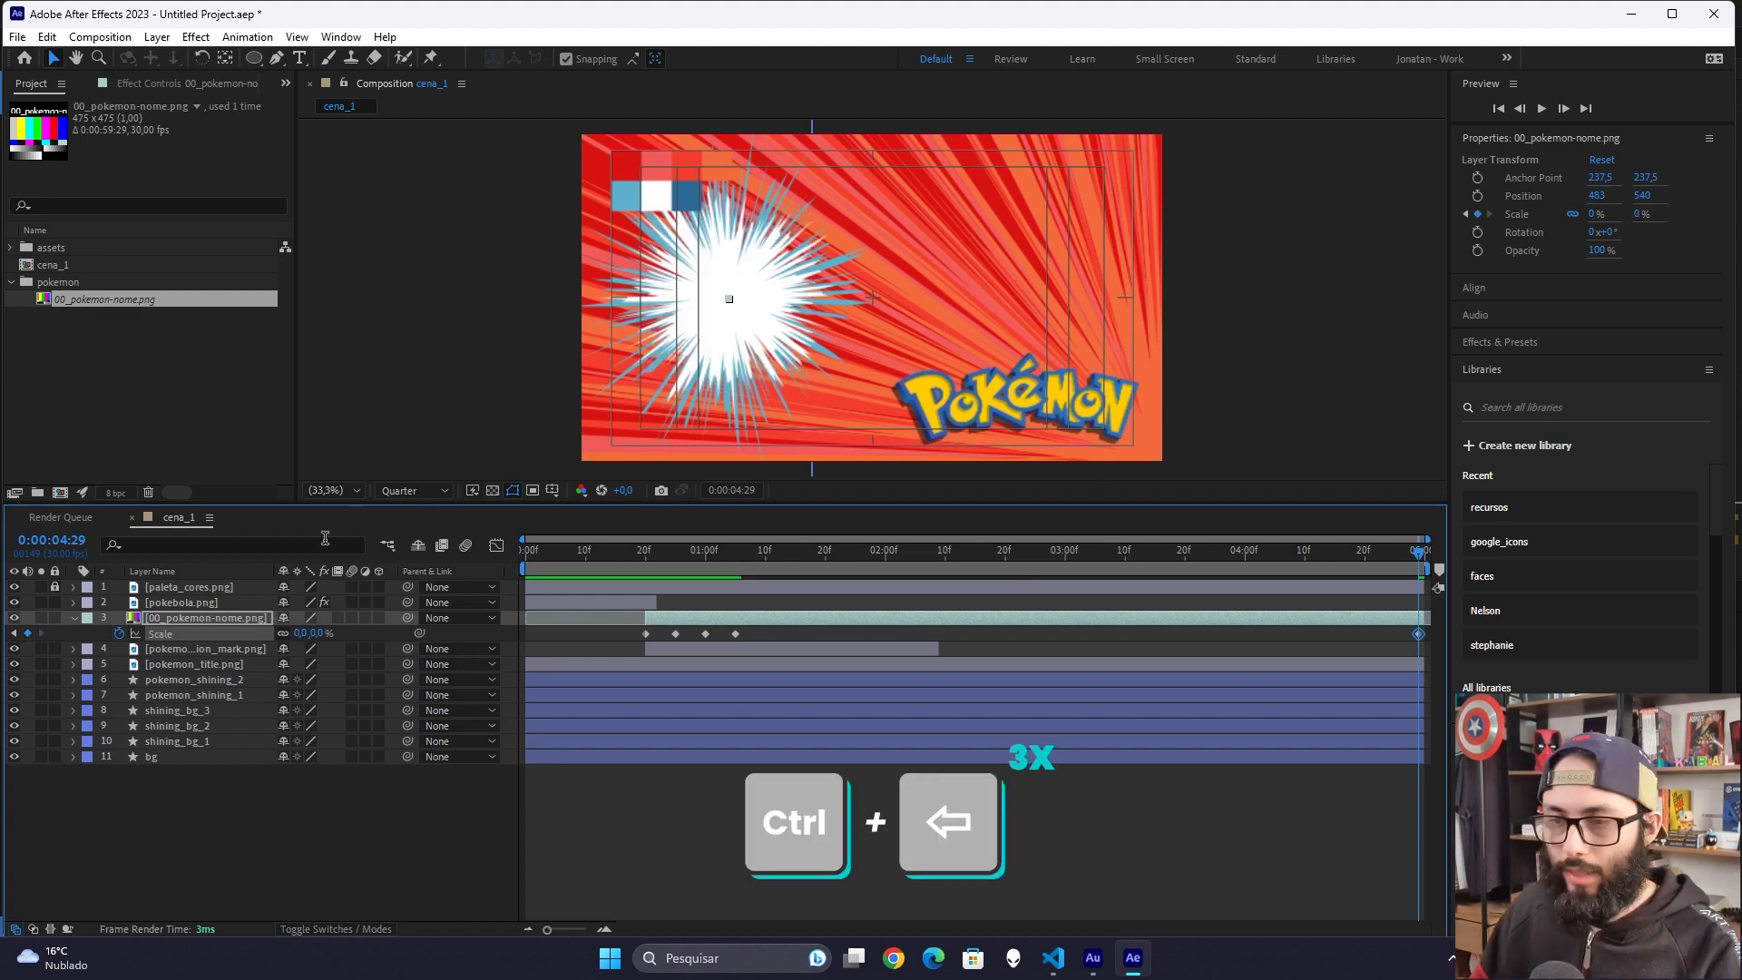
# Step: Add a 140% Scale keyframe to the placeholder three frames before the end, at 0:00:04:26, matching the overshoot at frame 25
pyautogui.hotkey('ctrl', 'Left')
pyautogui.hotkey('ctrl', 'Left')
pyautogui.hotkey('ctrl', 'Left')
pyautogui.click(301, 634)
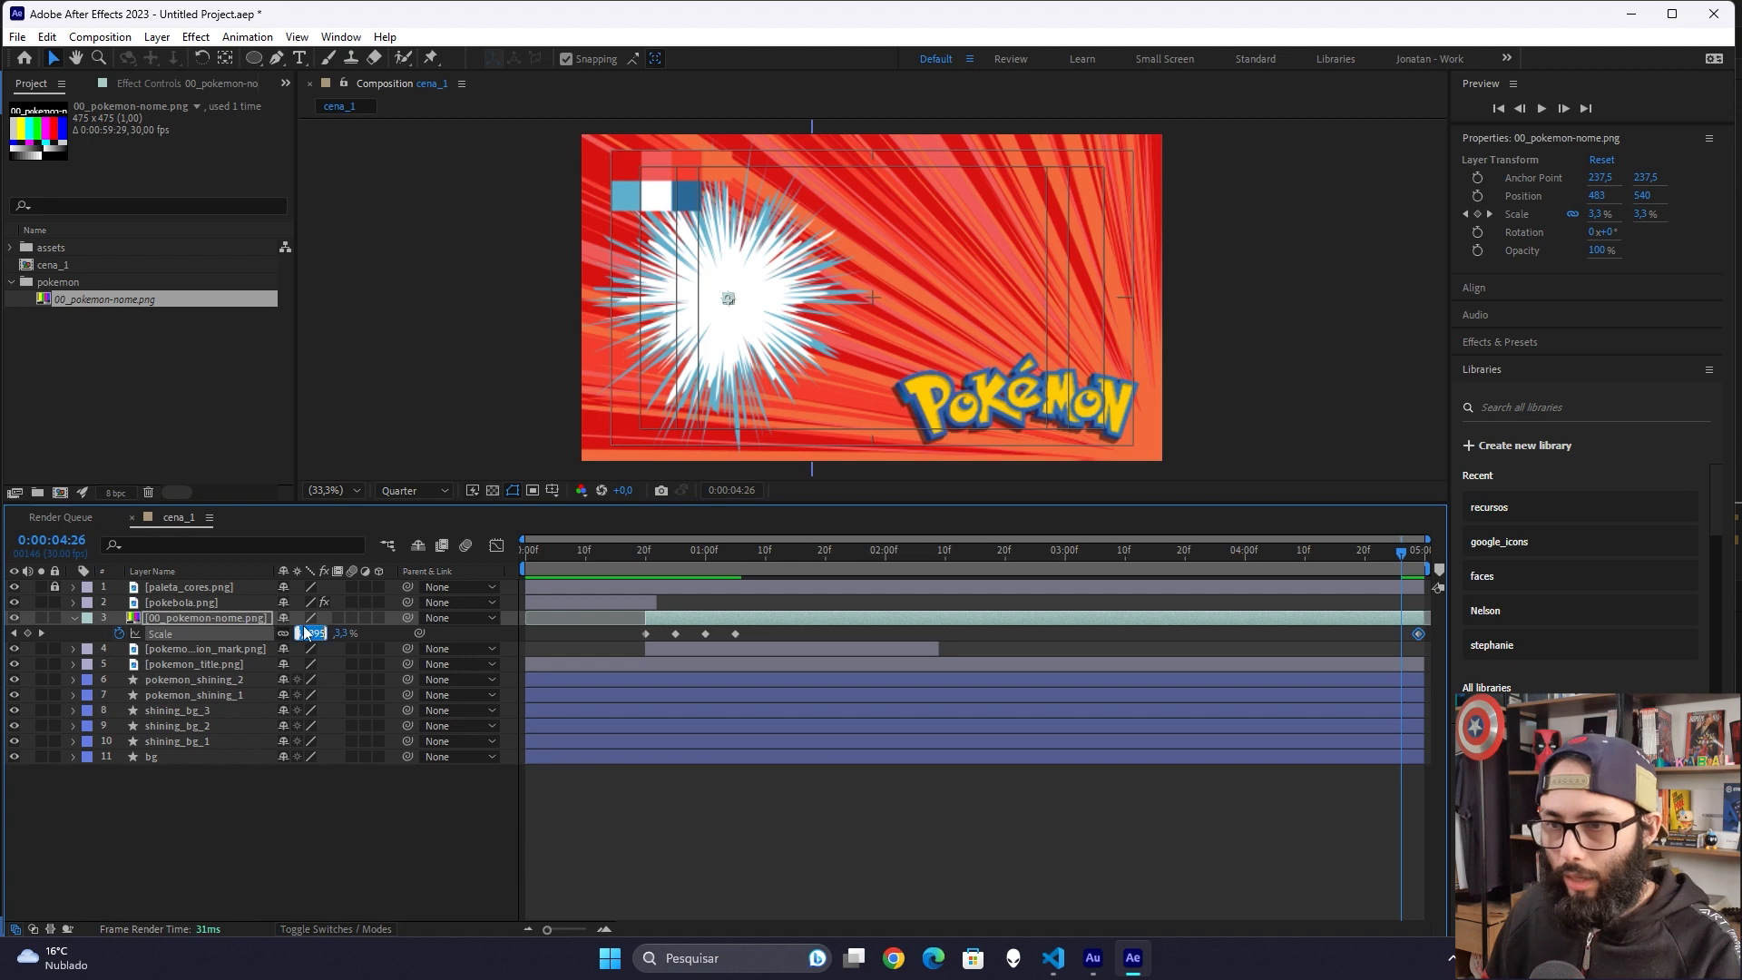
pyautogui.click(675, 551)
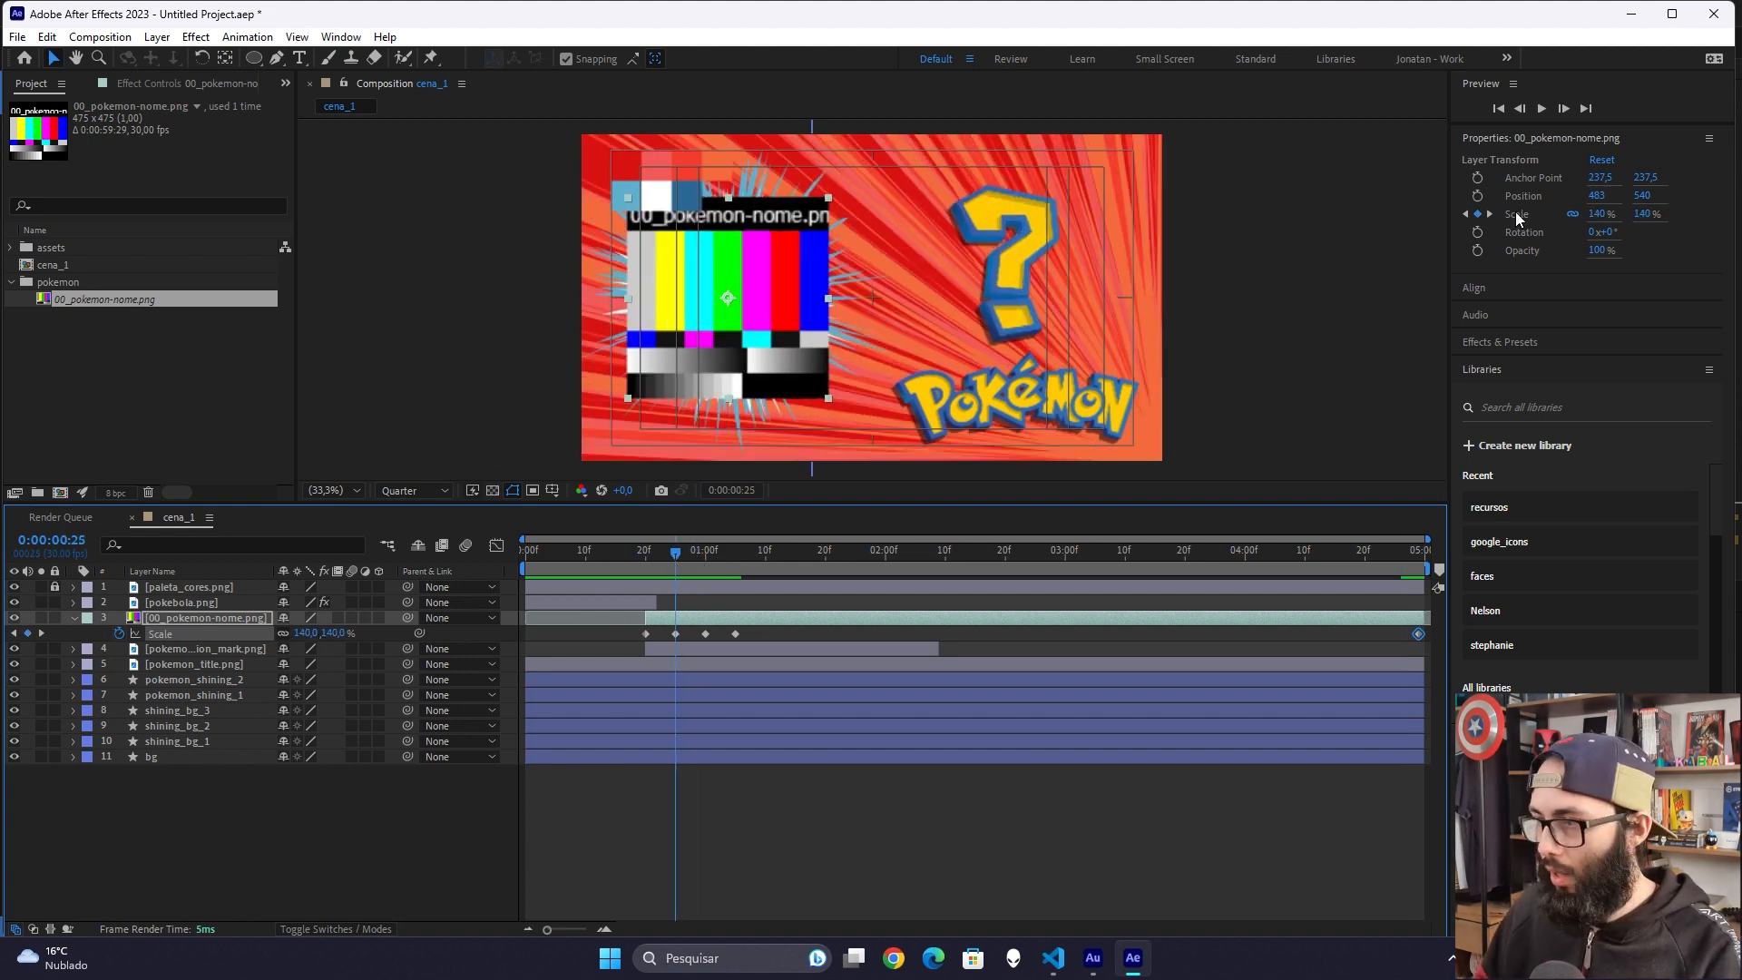
pyautogui.press('End')
pyautogui.press('pageup')
pyautogui.press('pageup')
pyautogui.press('pageup')
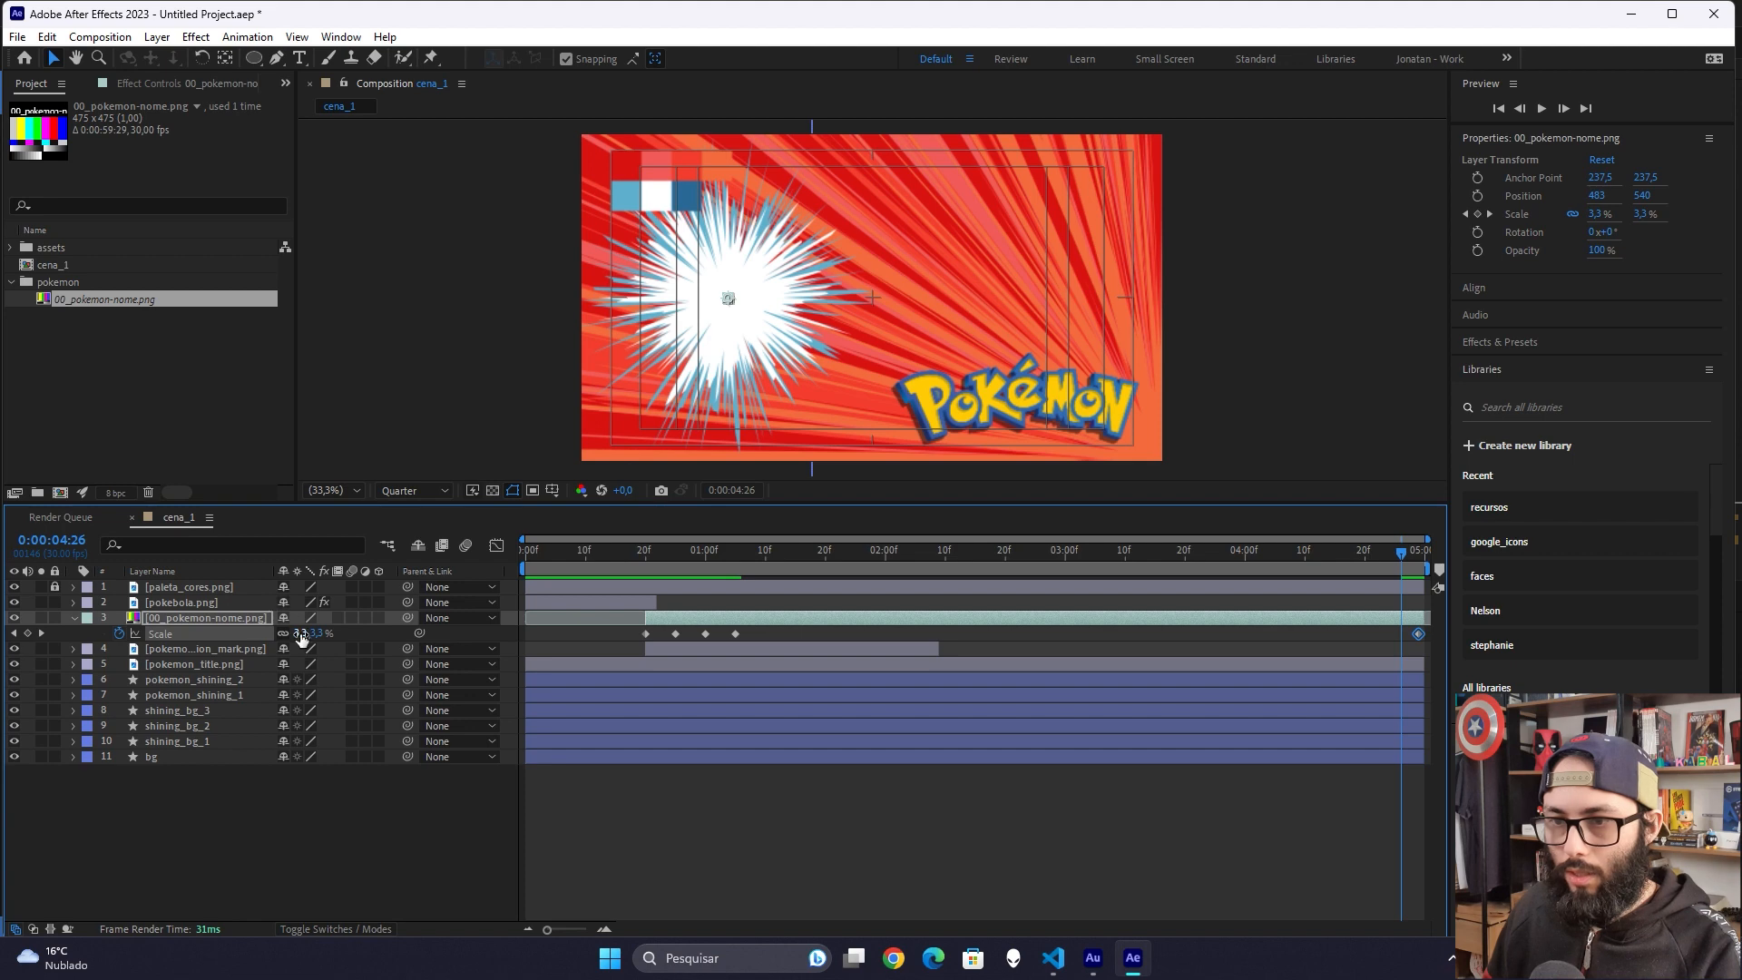
pyautogui.click(300, 633)
pyautogui.write('140')
pyautogui.press('Return')
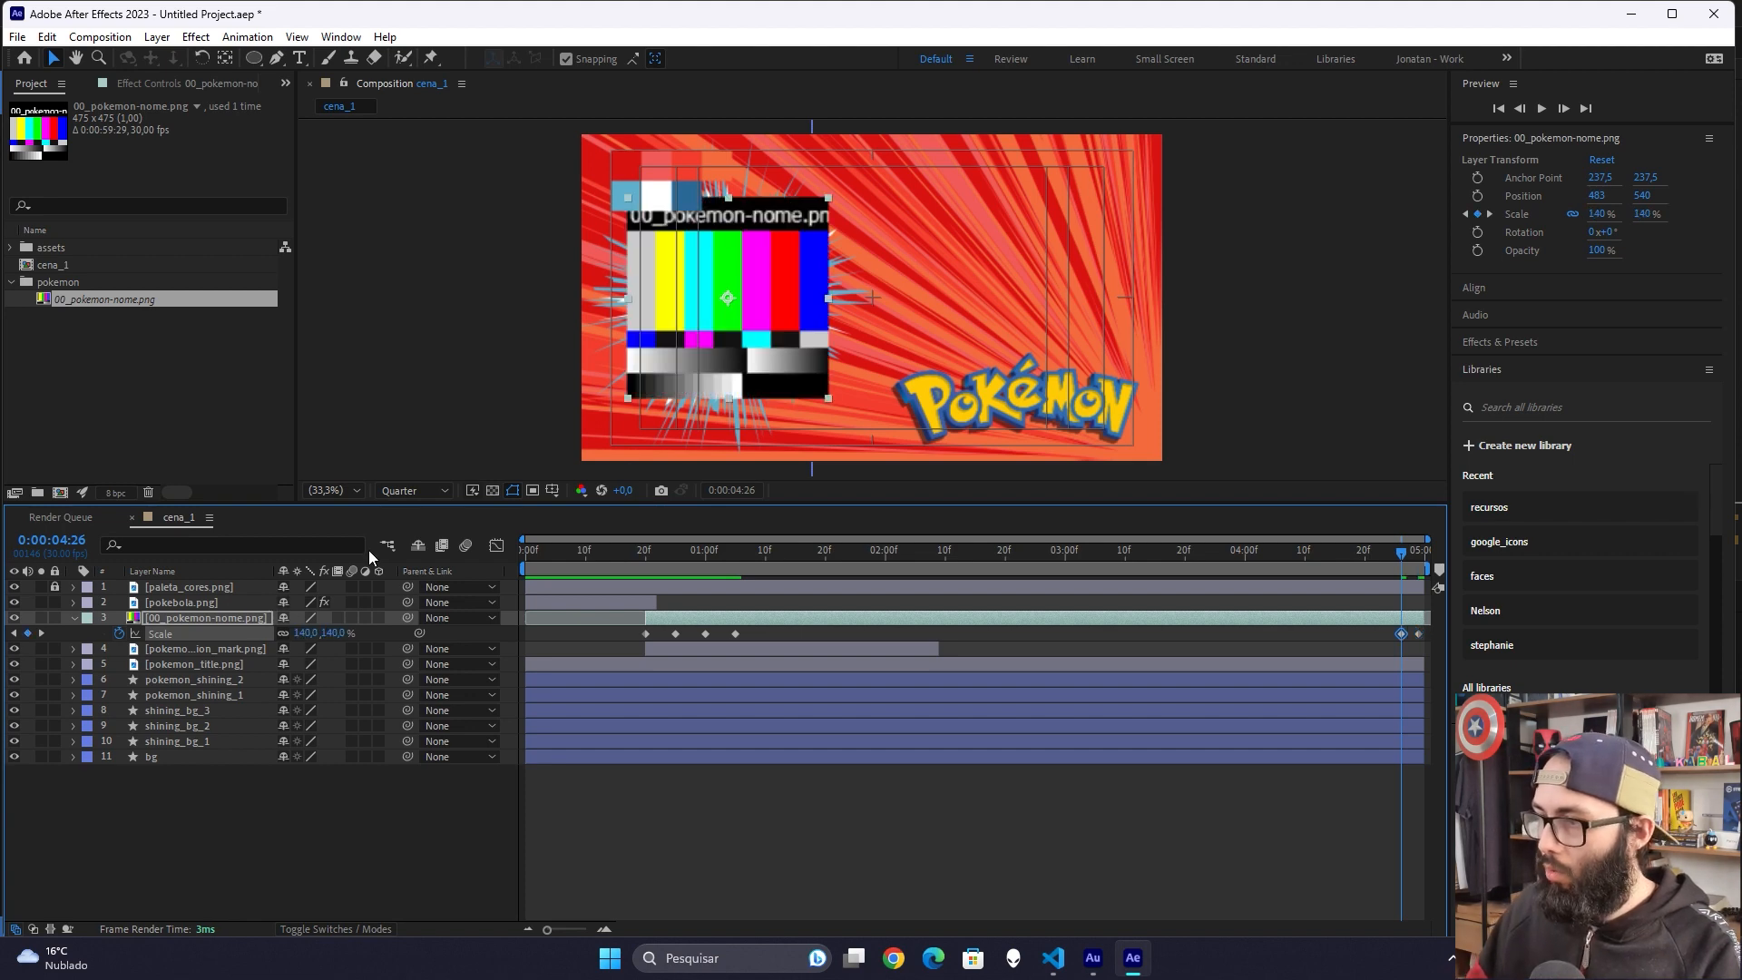
# Step: Copy the placeholder's 125% Scale keyframe from 0:00:01:05 and paste it at 0:00:04:21
pyautogui.hotkey('ctrl', 'Left')
pyautogui.hotkey('ctrl', 'Left')
pyautogui.hotkey('ctrl', 'Left')
pyautogui.hotkey('ctrl', 'Left')
pyautogui.hotkey('ctrl', 'Left')
pyautogui.click(735, 633)
pyautogui.hotkey('ctrl', 'c')
pyautogui.hotkey('ctrl', 'v')
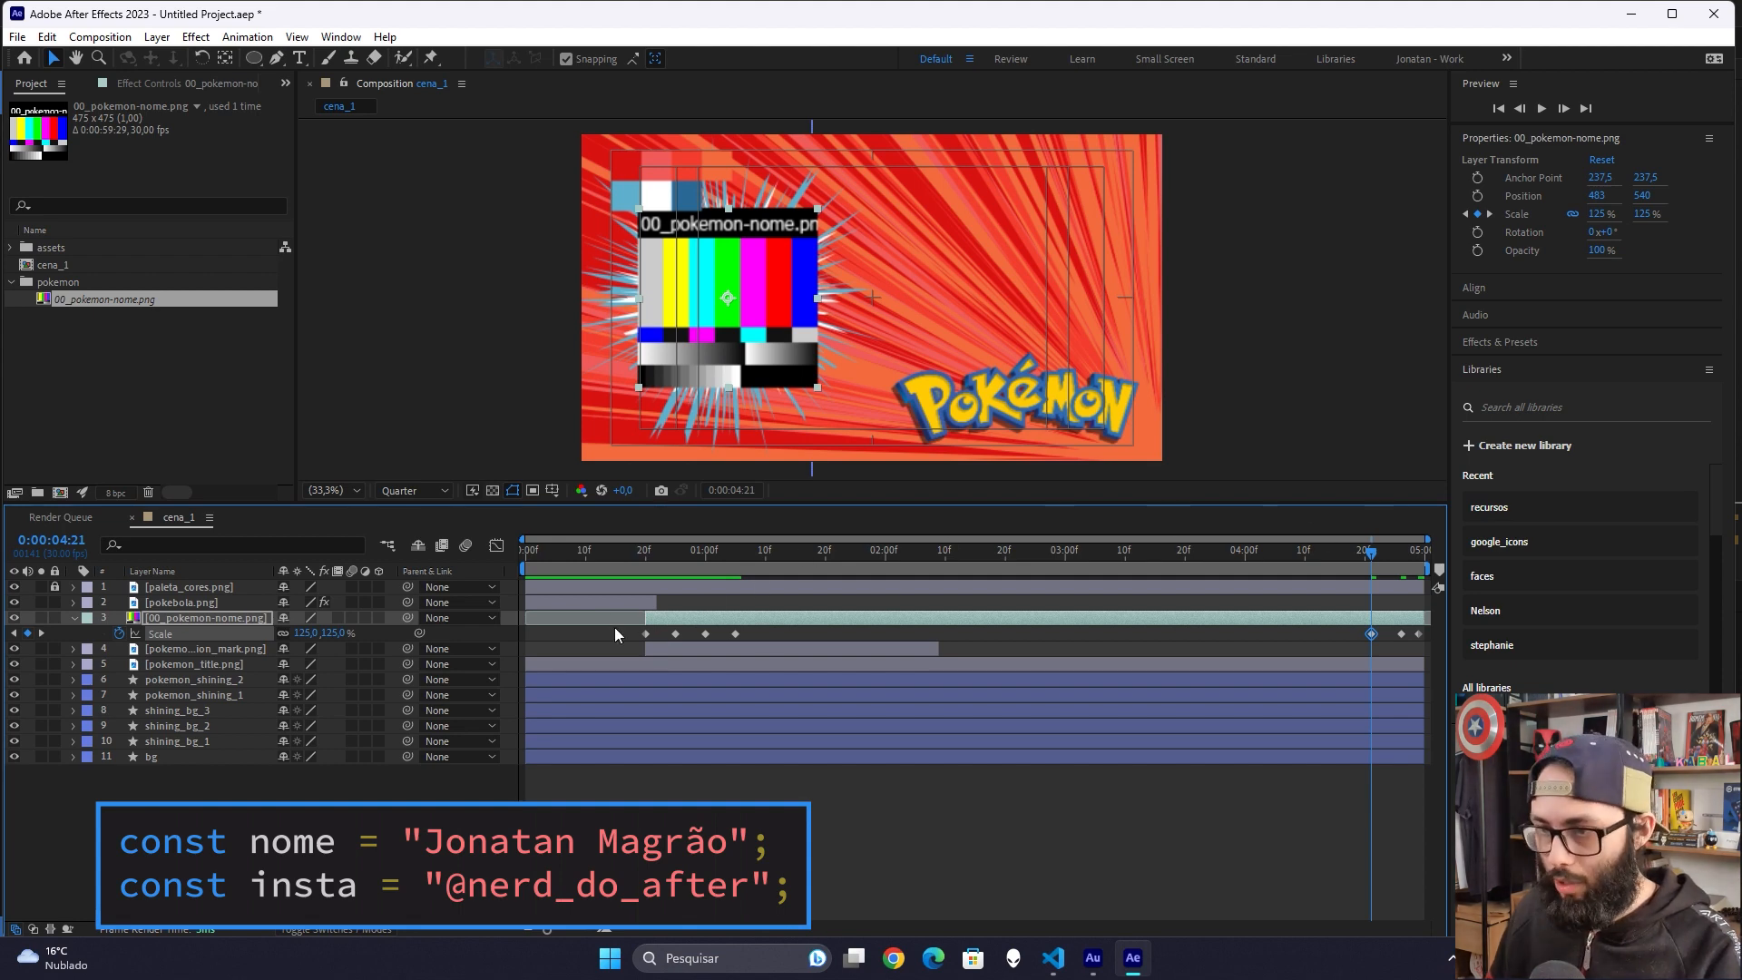
# Step: Apply Easy Ease to all of the placeholder's Scale keyframes and deselect them
pyautogui.hotkey('ctrl', 'alt', 'a')
pyautogui.press('F9')
pyautogui.click(569, 786)
# Step: Preview the placeholder's eased scale animation from frame 20
pyautogui.click(643, 555)
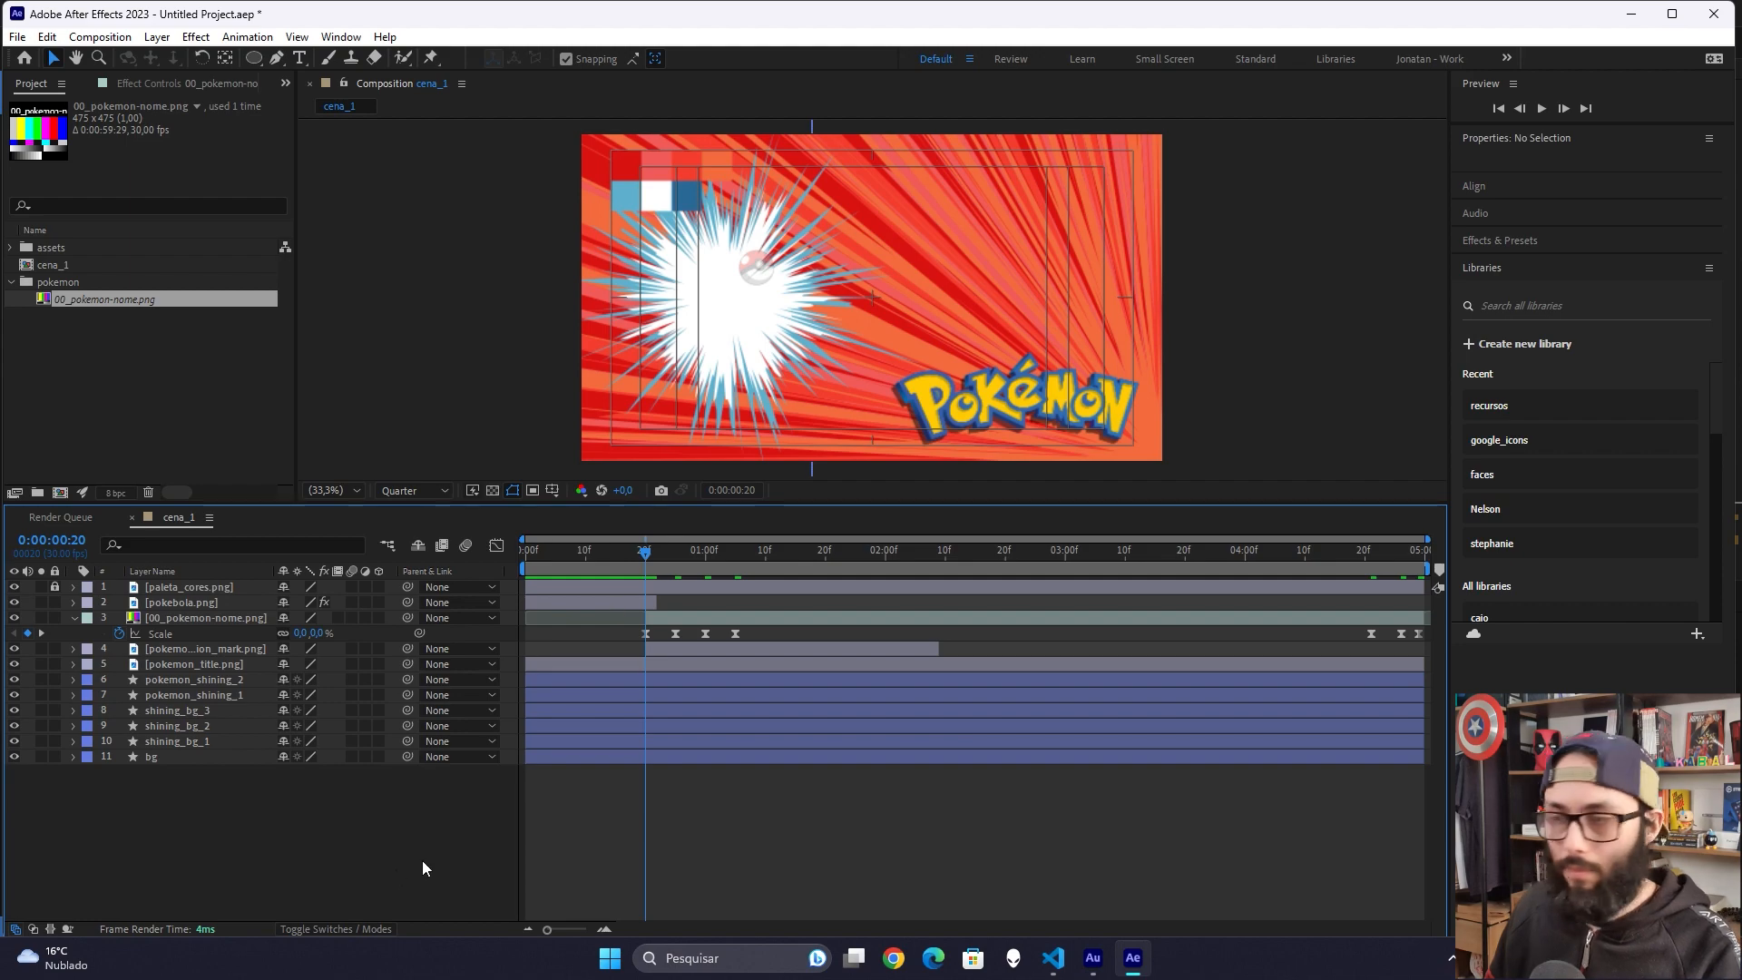
pyautogui.press('space')
pyautogui.press('space')
pyautogui.press('space')
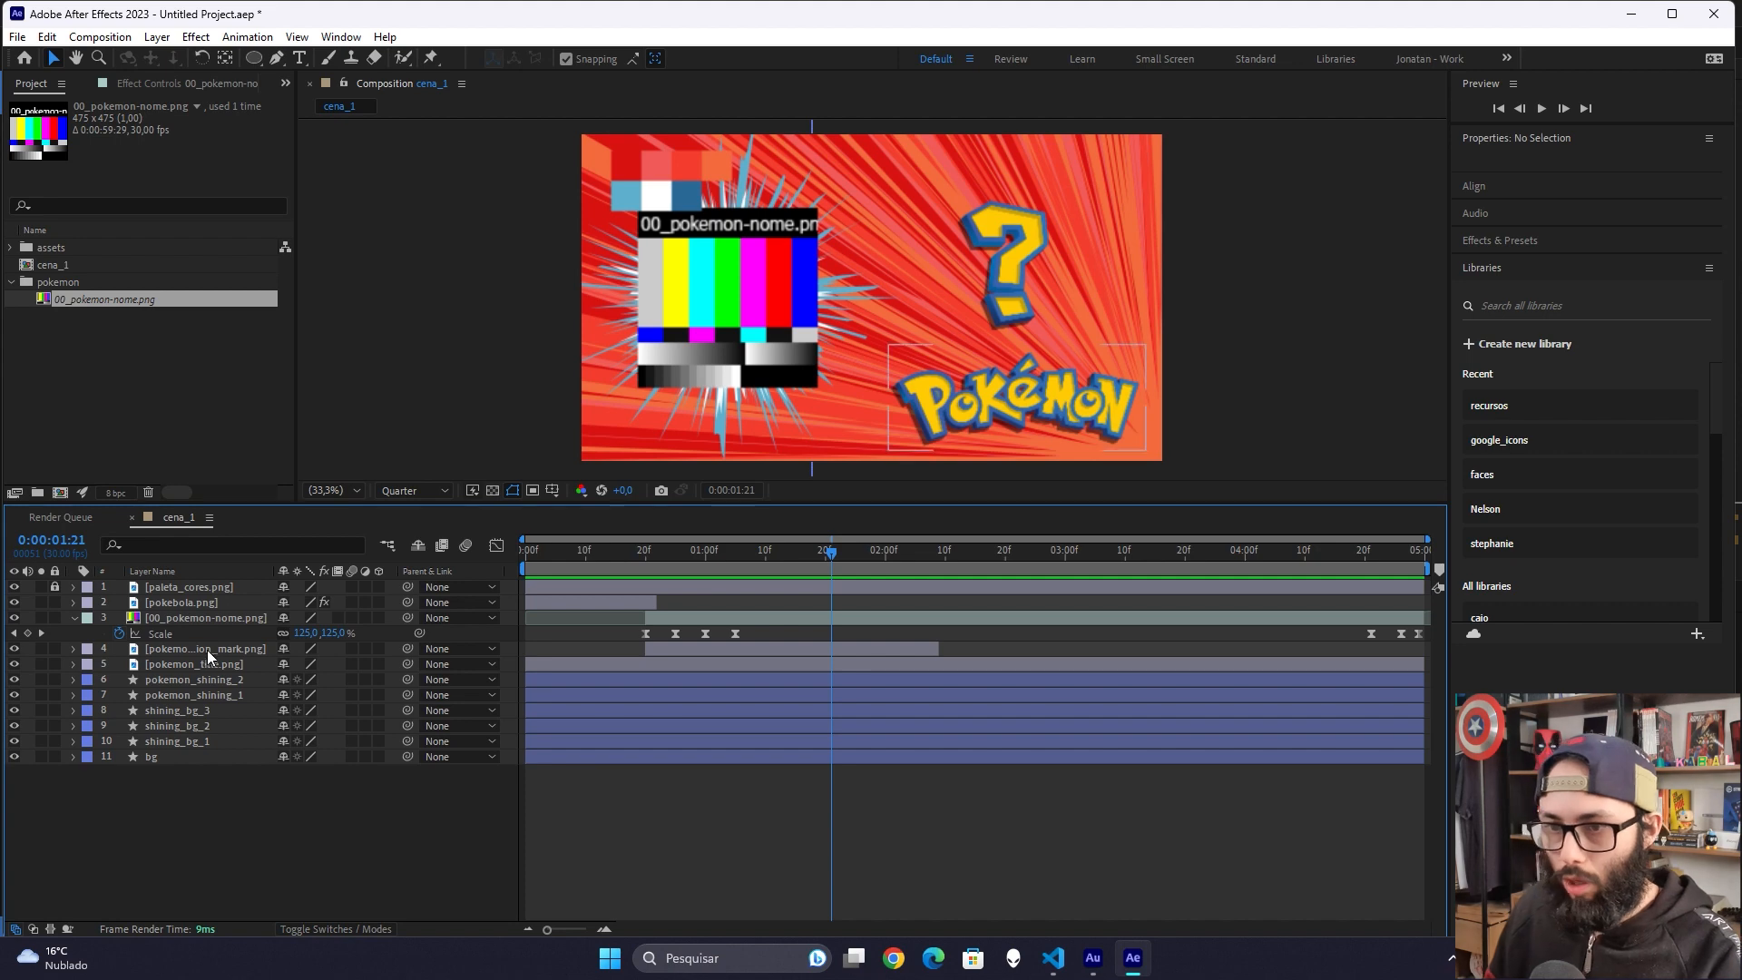
# Step: Apply a Fill effect to the placeholder layer and sample its color from the palette's dark blue swatch
pyautogui.click(225, 618)
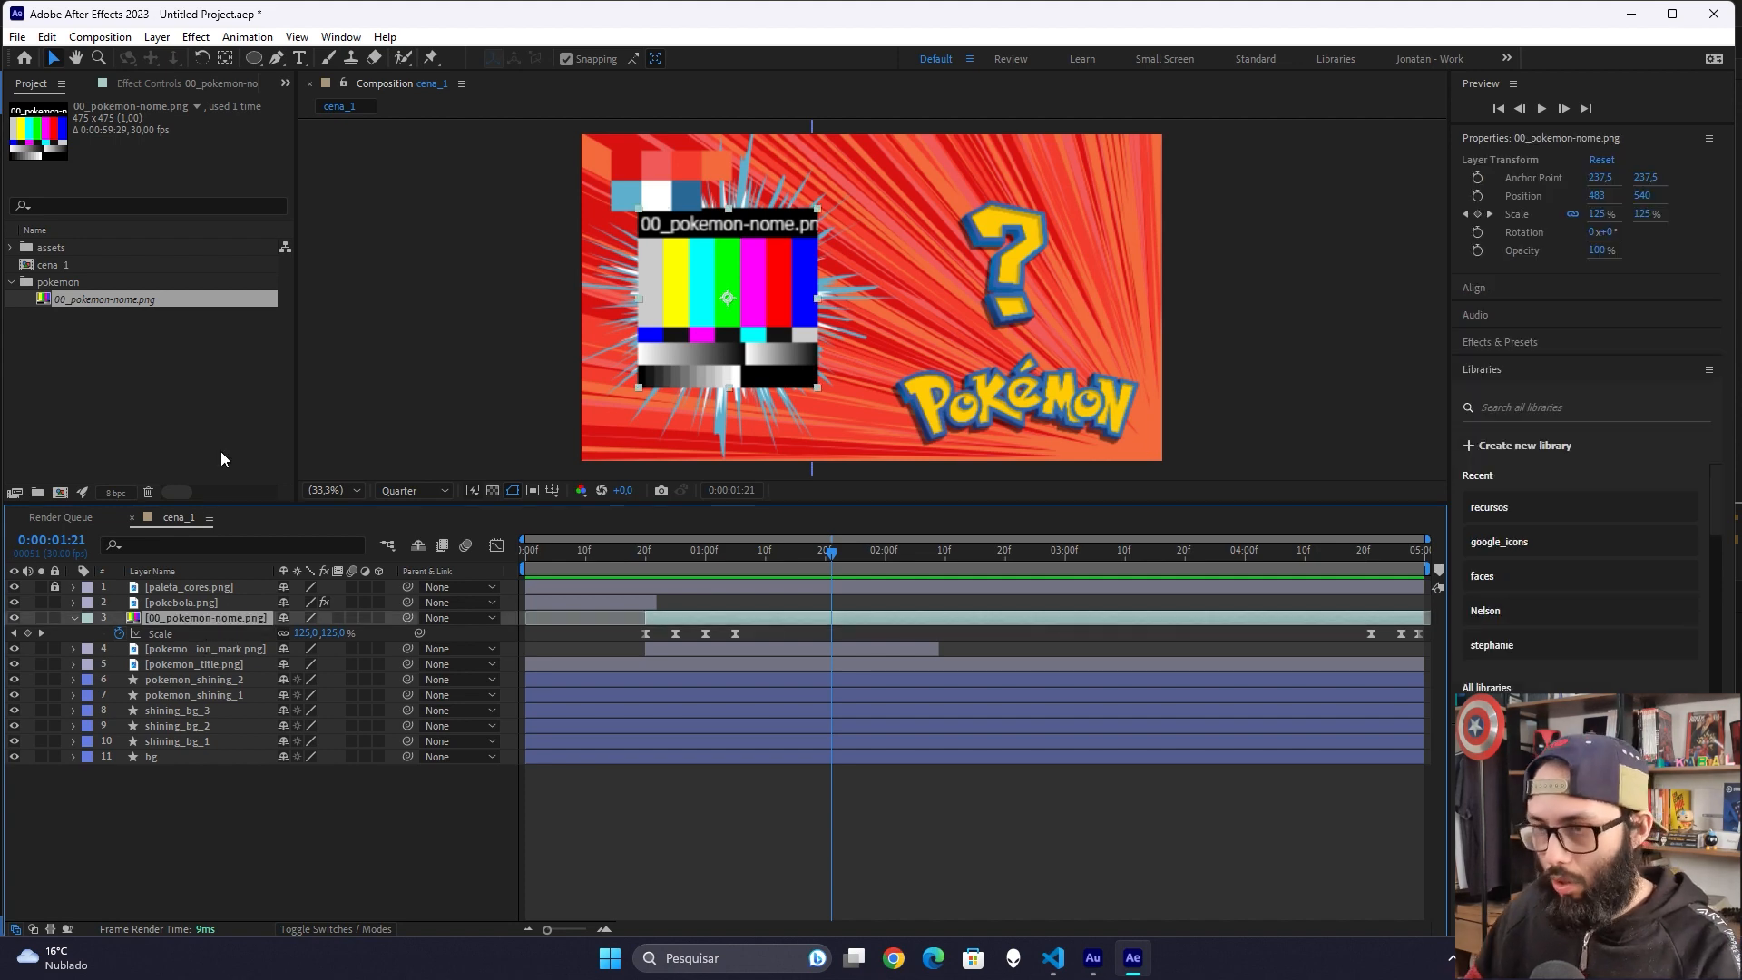
pyautogui.hotkey('ctrl', 'space')
pyautogui.write('fill')
pyautogui.press('Return')
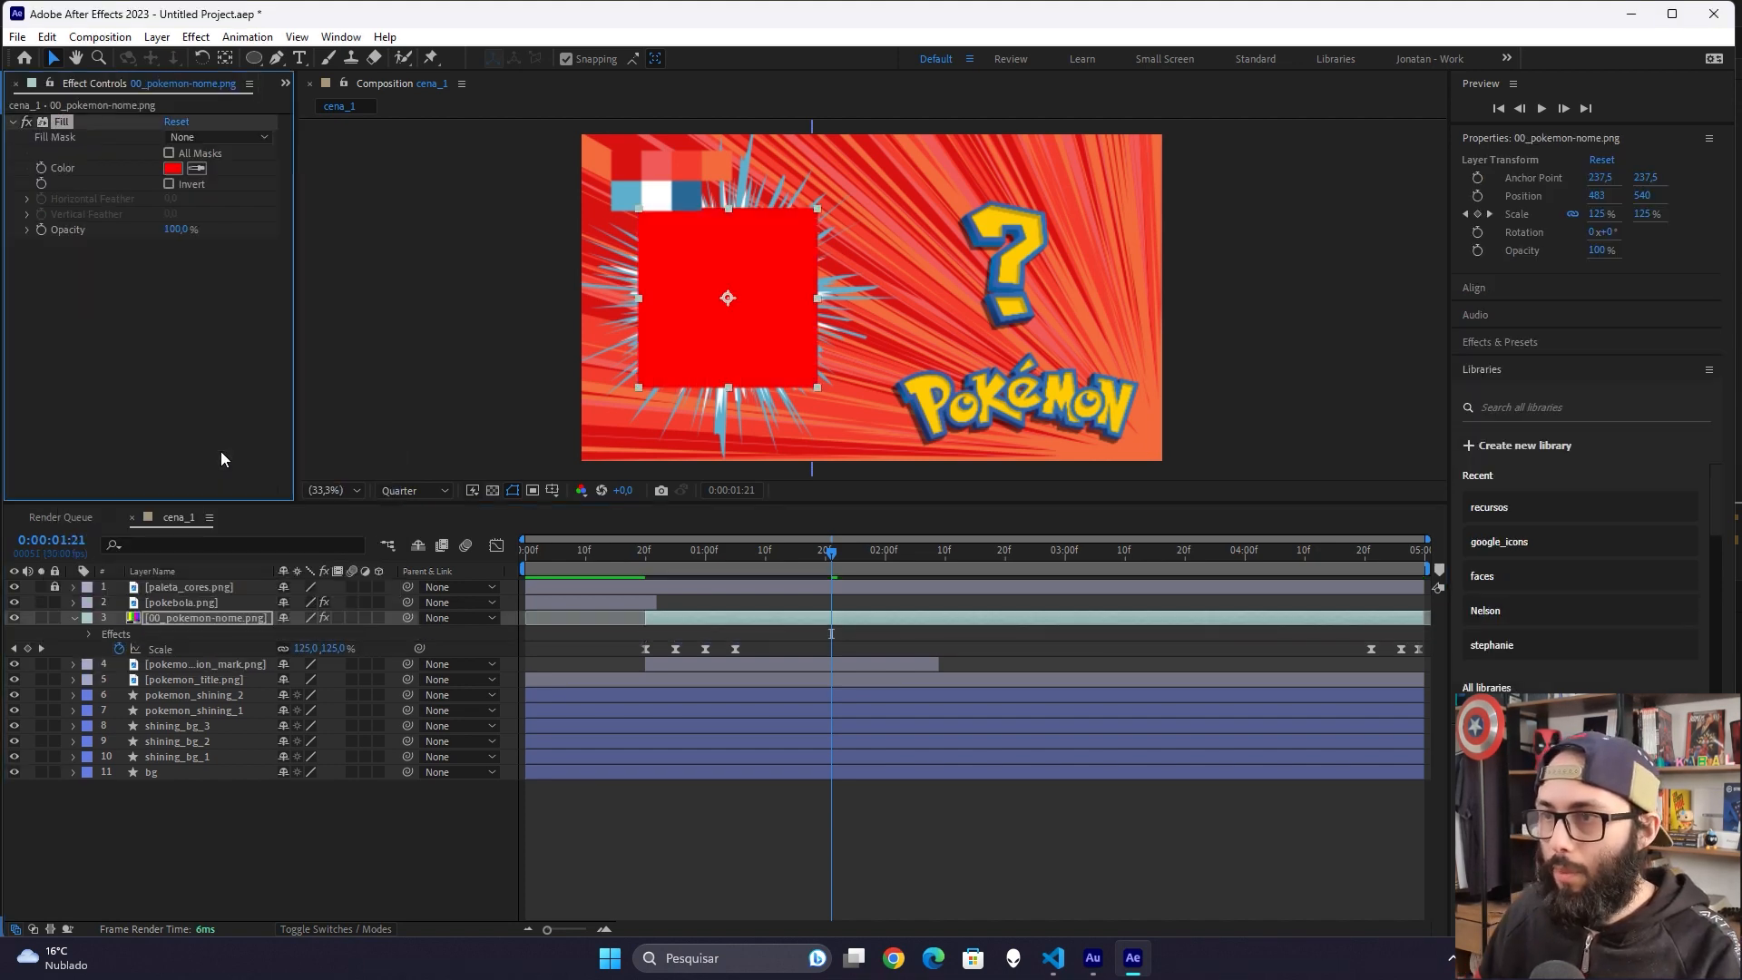
pyautogui.click(196, 168)
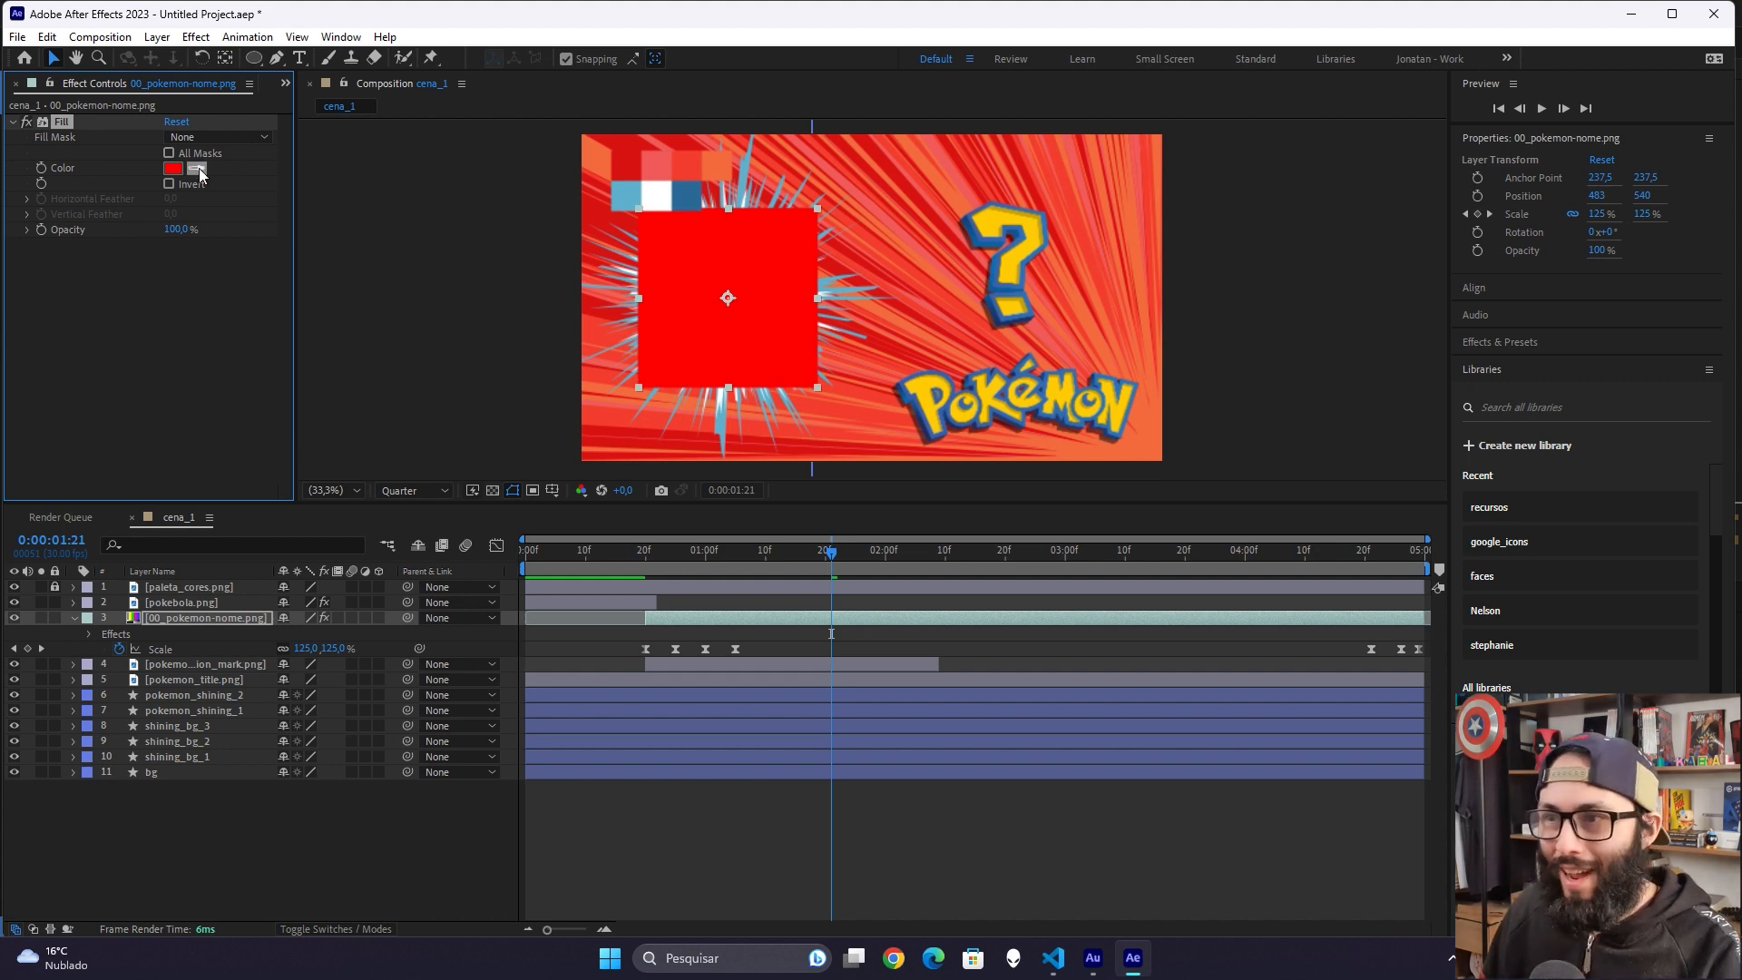
pyautogui.click(688, 201)
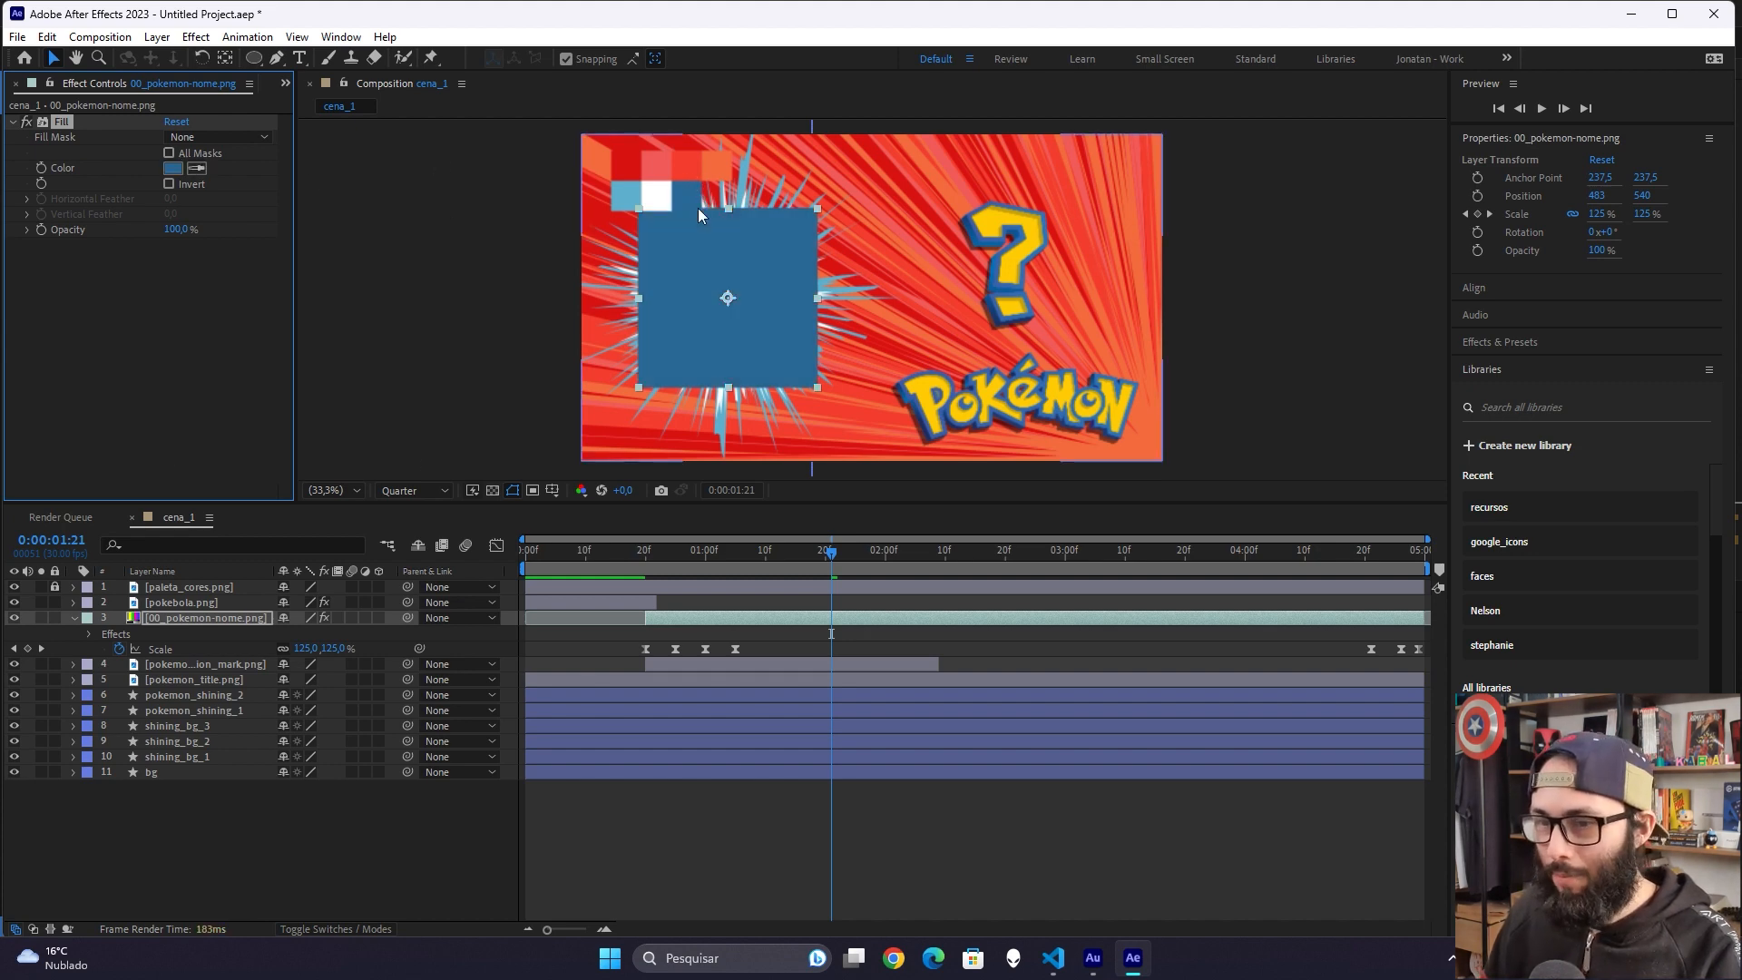
# Step: Add a Drop Shadow layer style to the placeholder and set its Opacity to 50%
pyautogui.rightClick(201, 619)
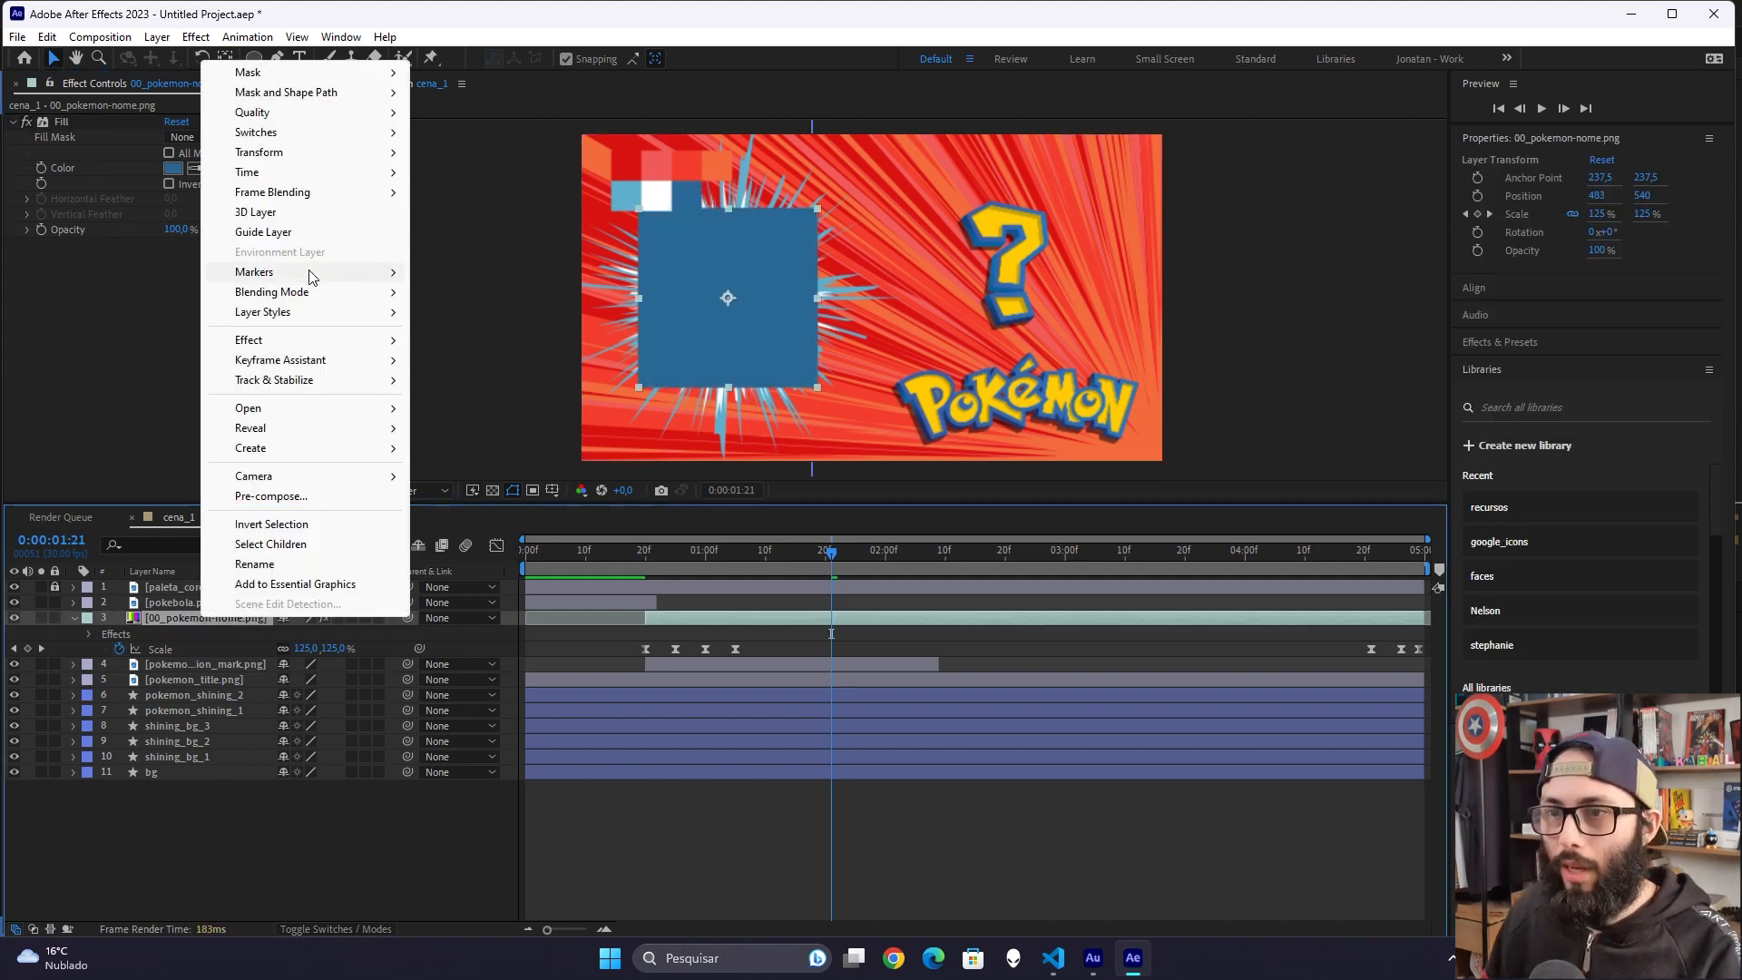
pyautogui.moveTo(317, 313)
pyautogui.click(491, 381)
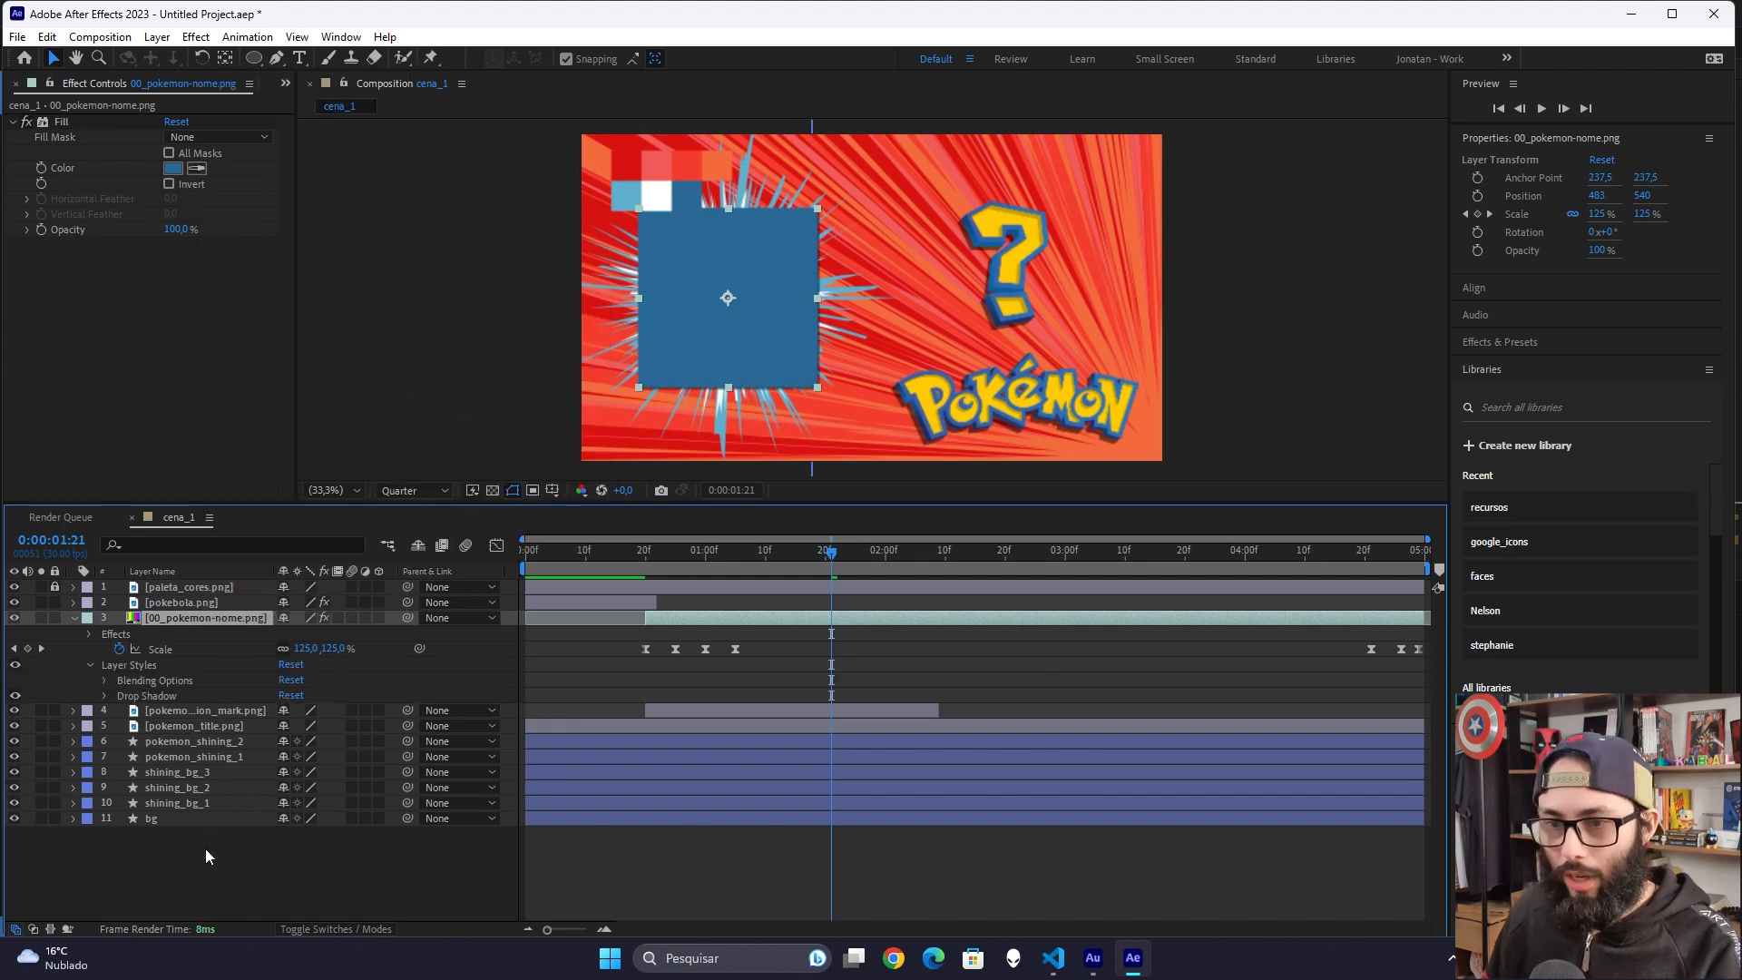
pyautogui.click(106, 696)
pyautogui.click(284, 743)
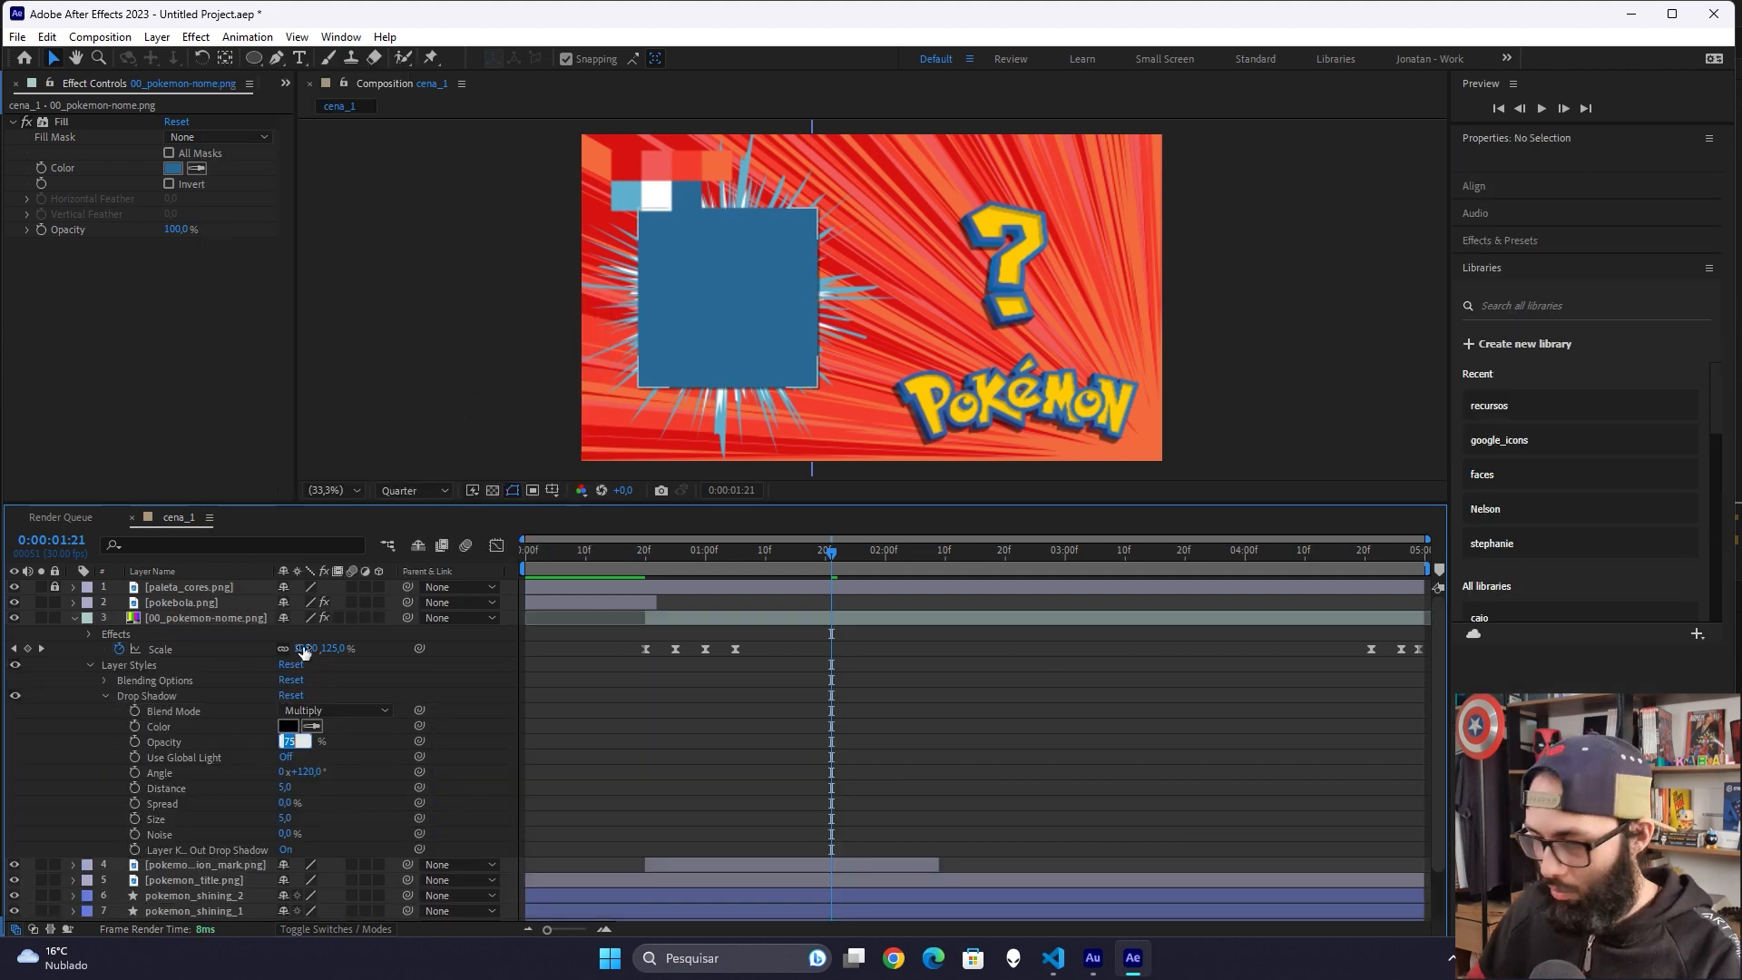
pyautogui.write('50')
pyautogui.press('Tab')
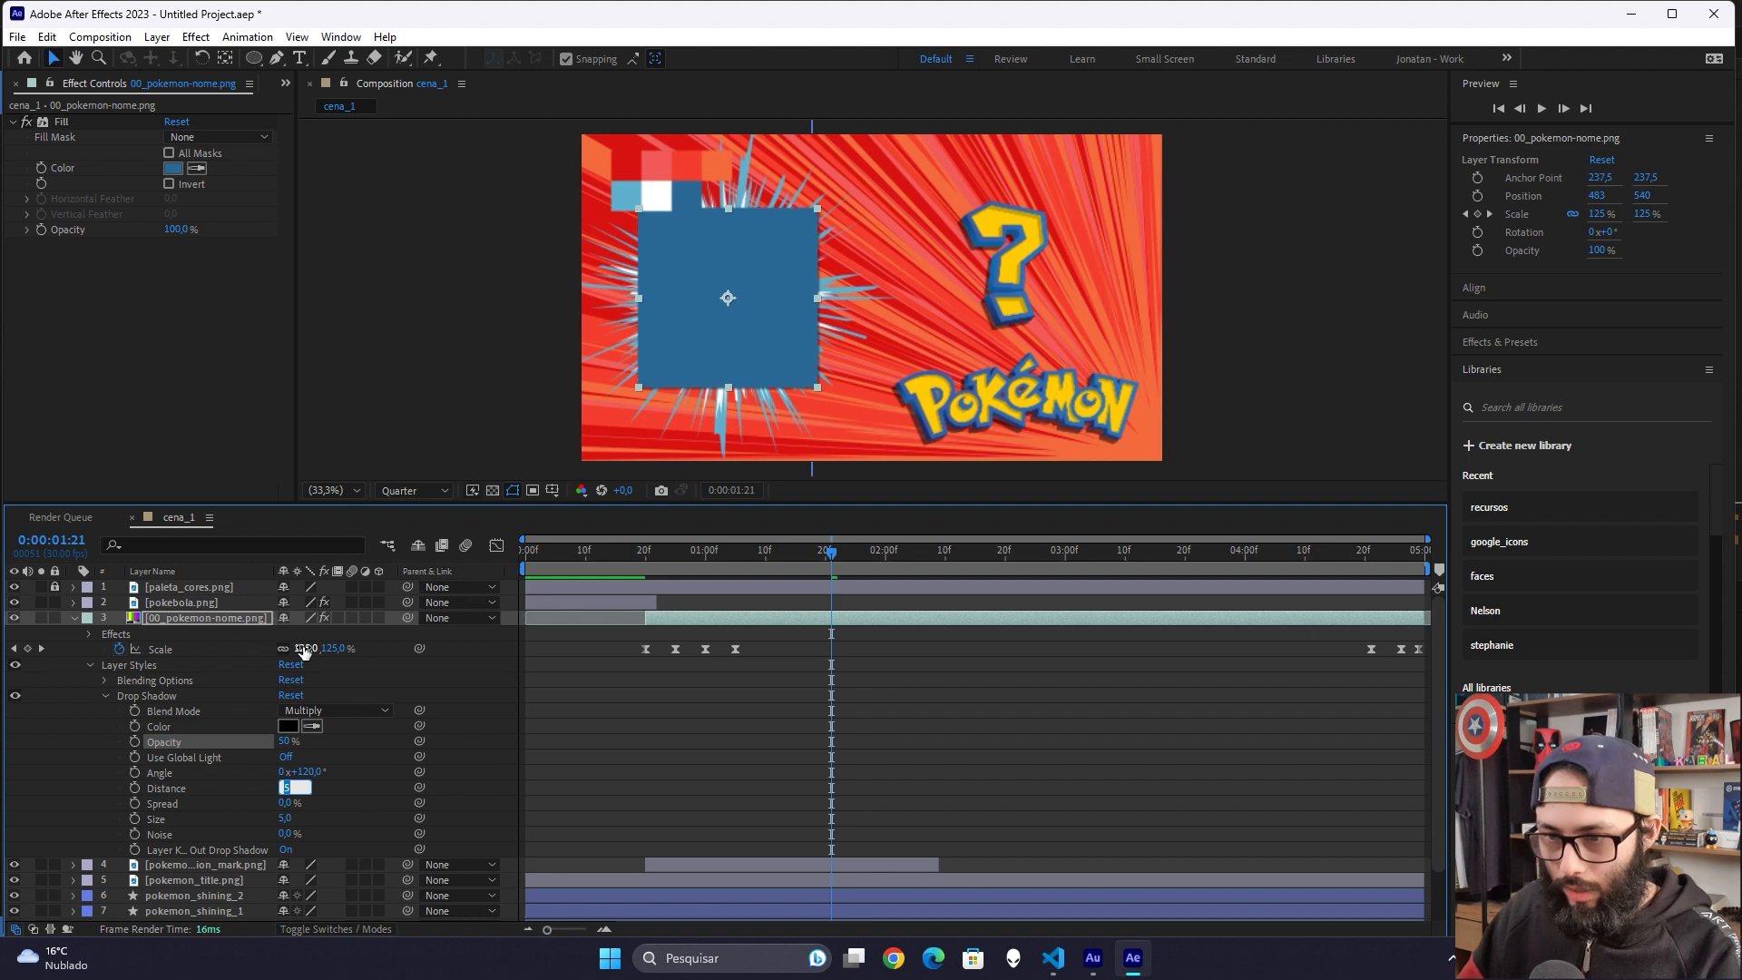
# Step: Set the placeholder's drop shadow Distance to 20, Angle to 45° and Size to 0
pyautogui.write('20')
pyautogui.hotkey('shift', 'Tab')
pyautogui.write('45')
pyautogui.press('Tab')
pyautogui.press('Tab')
pyautogui.press('Tab')
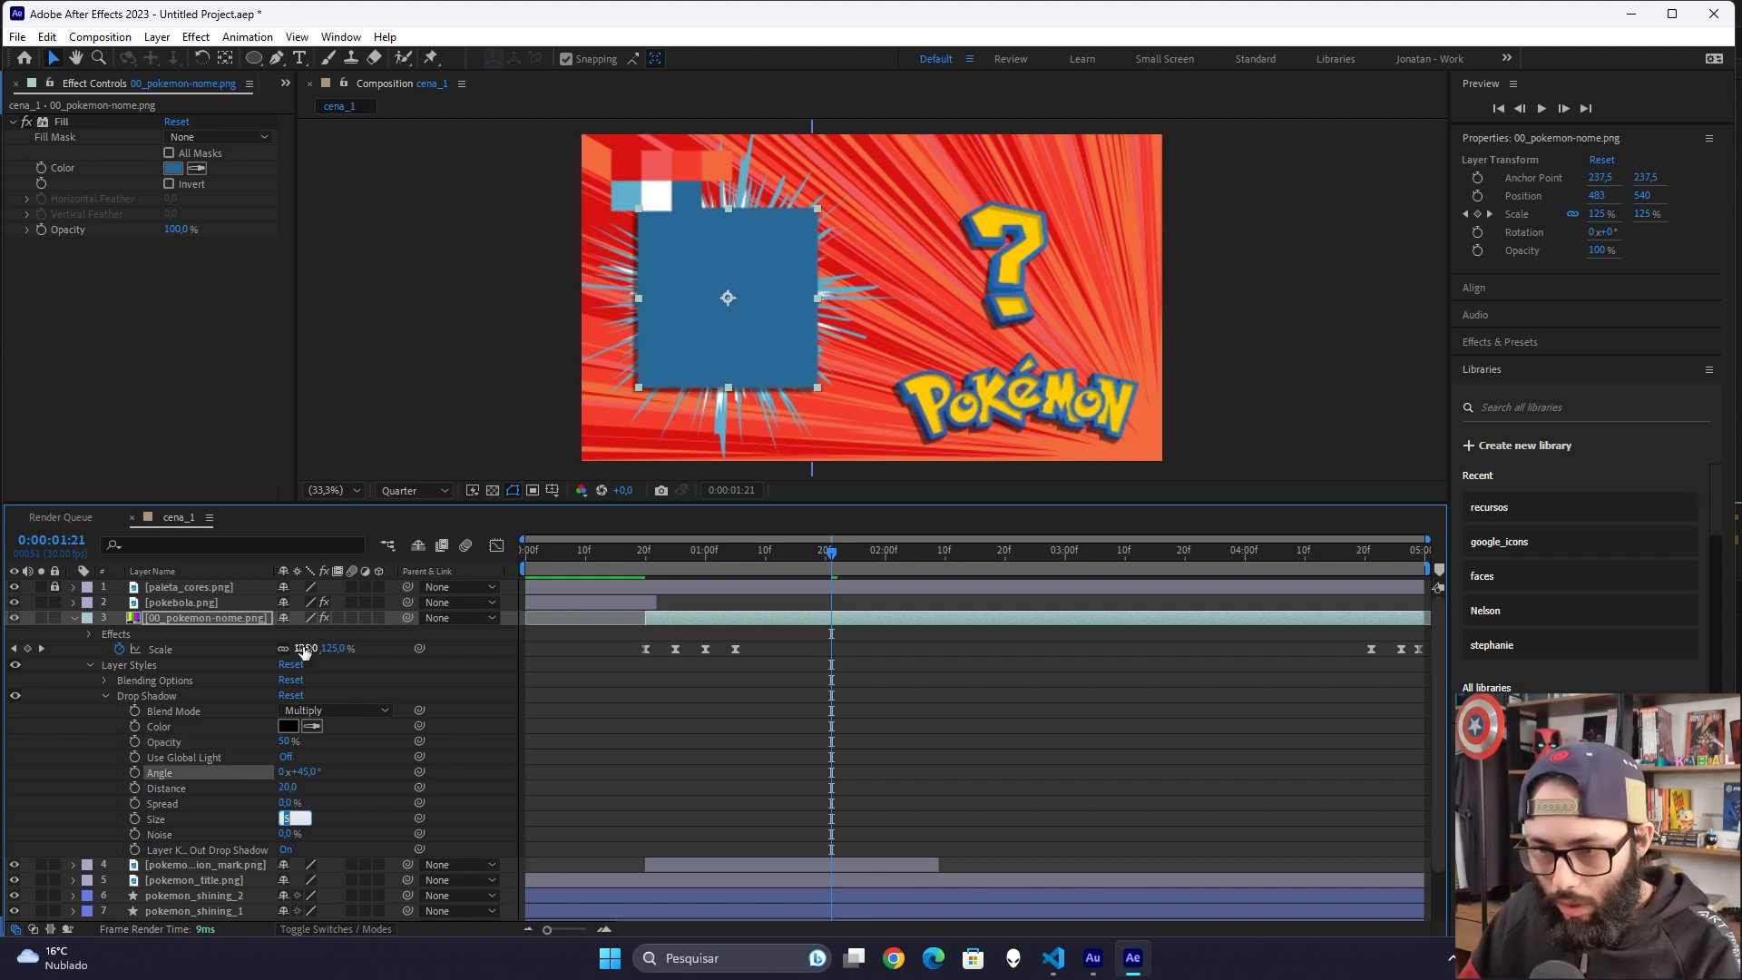
pyautogui.write('0')
pyautogui.press('Return')
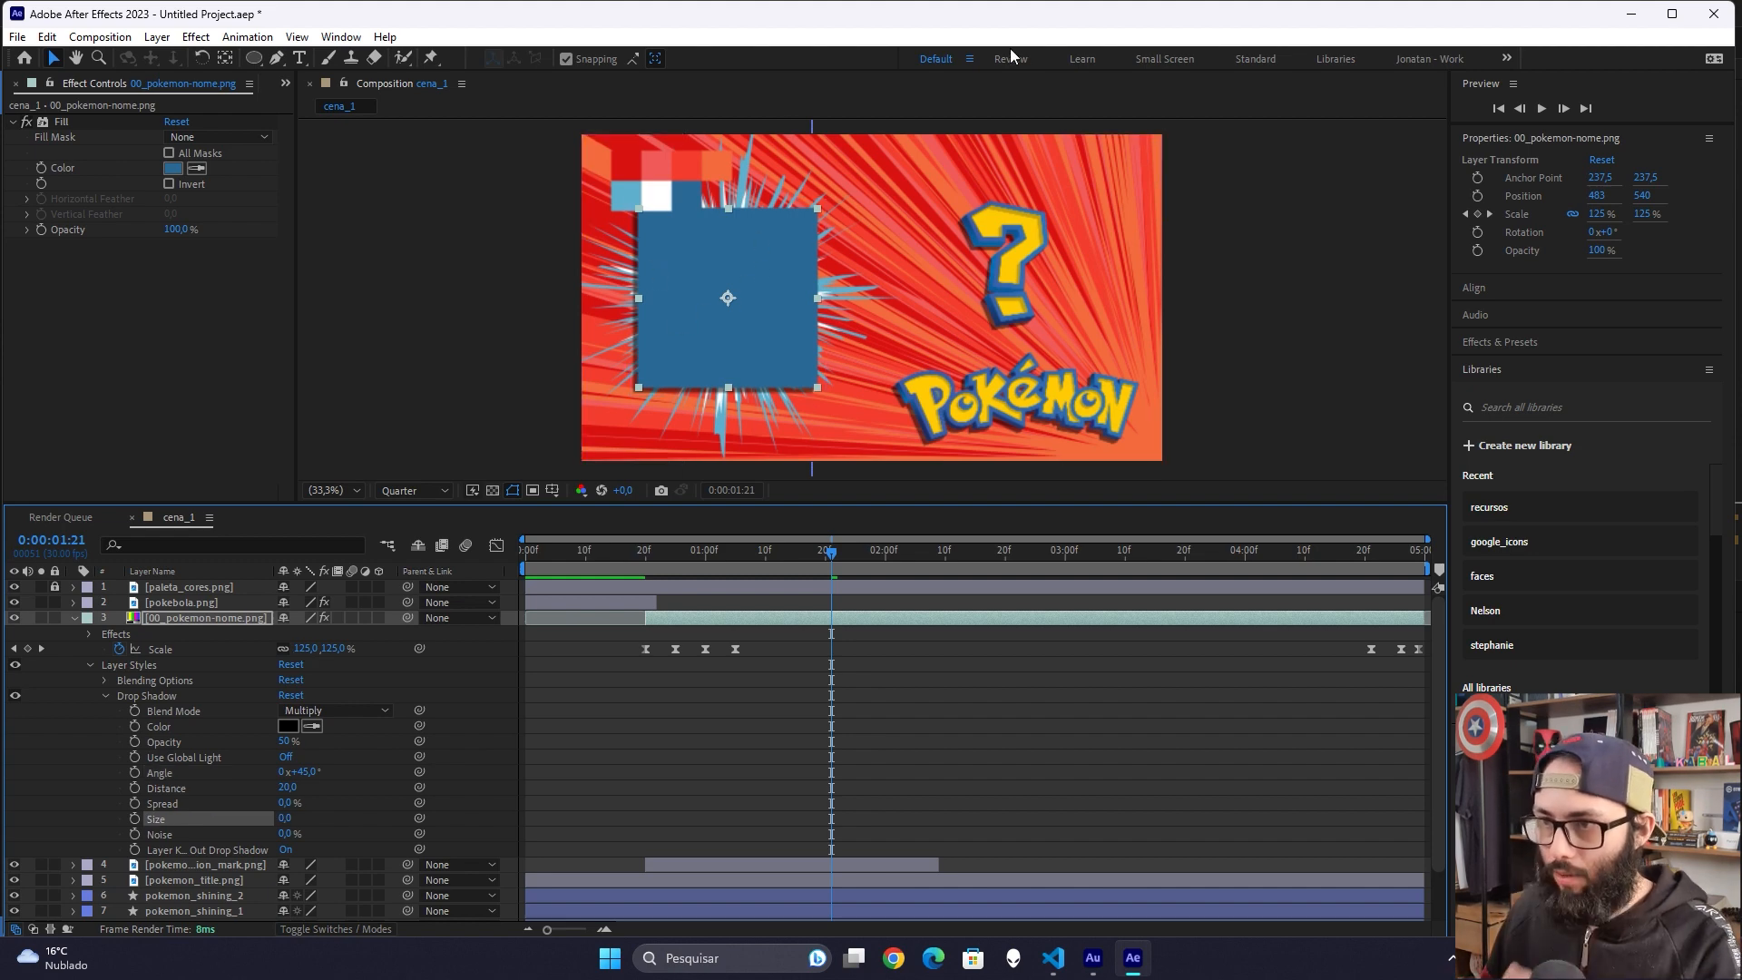
# Step: Collapse the placeholder's properties and preview the scene from frame 20
pyautogui.click(378, 651)
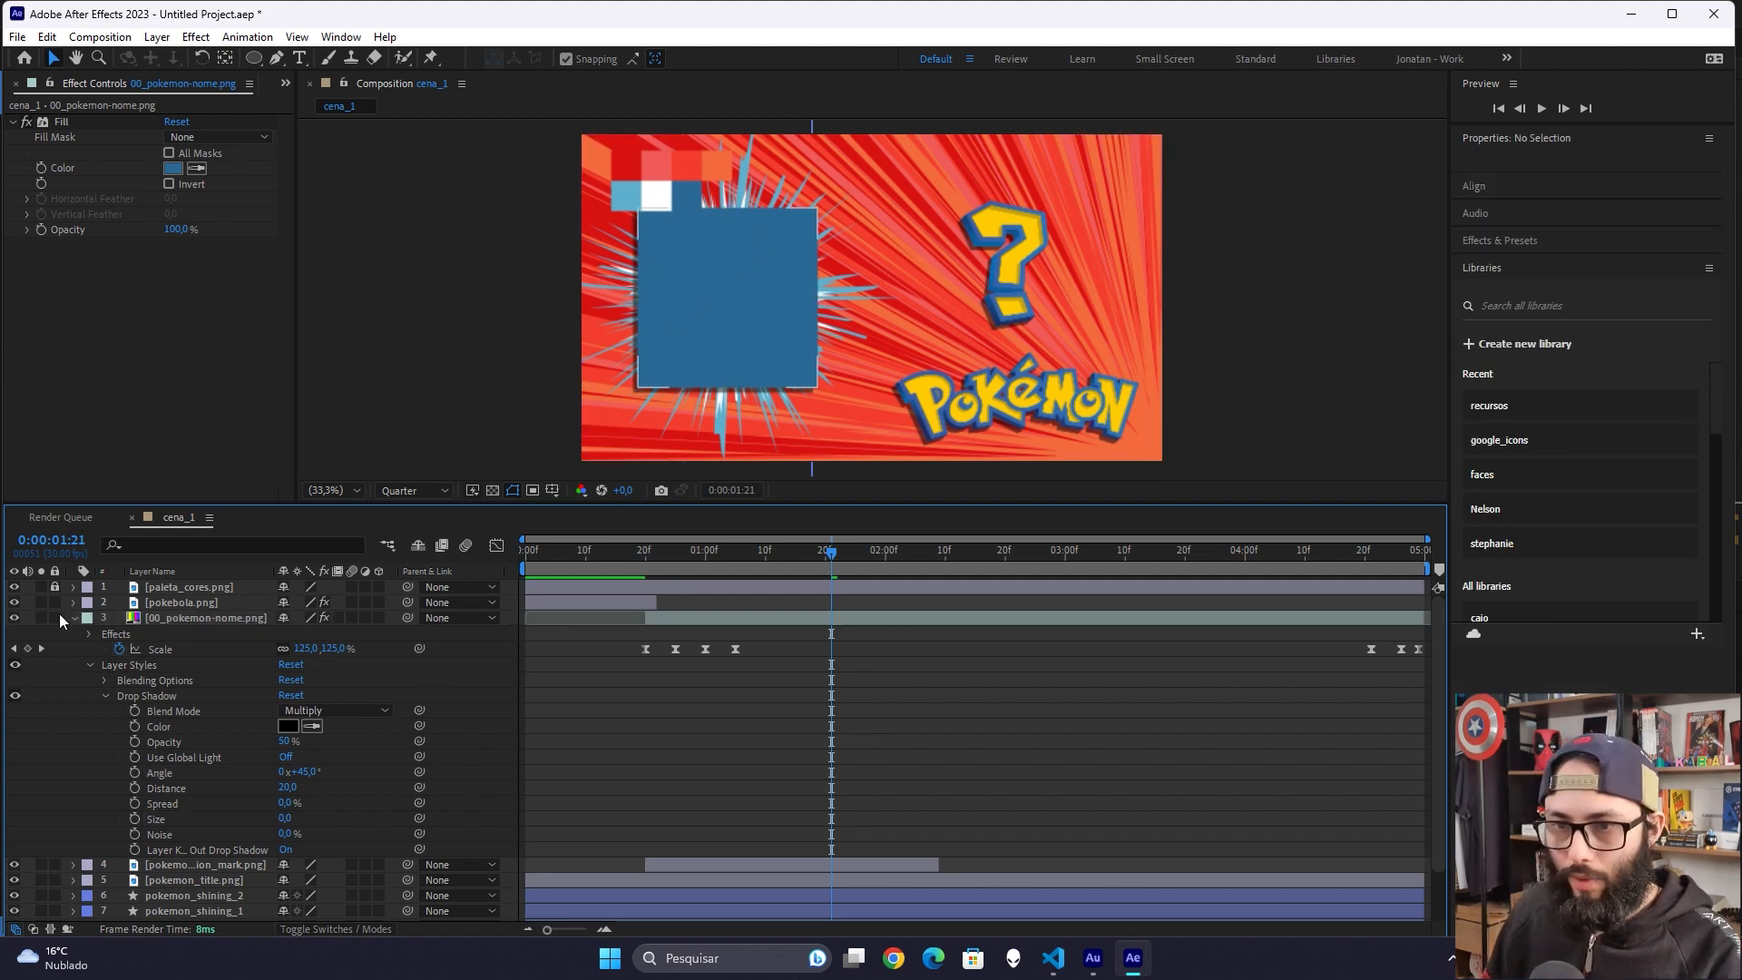
pyautogui.press('u')
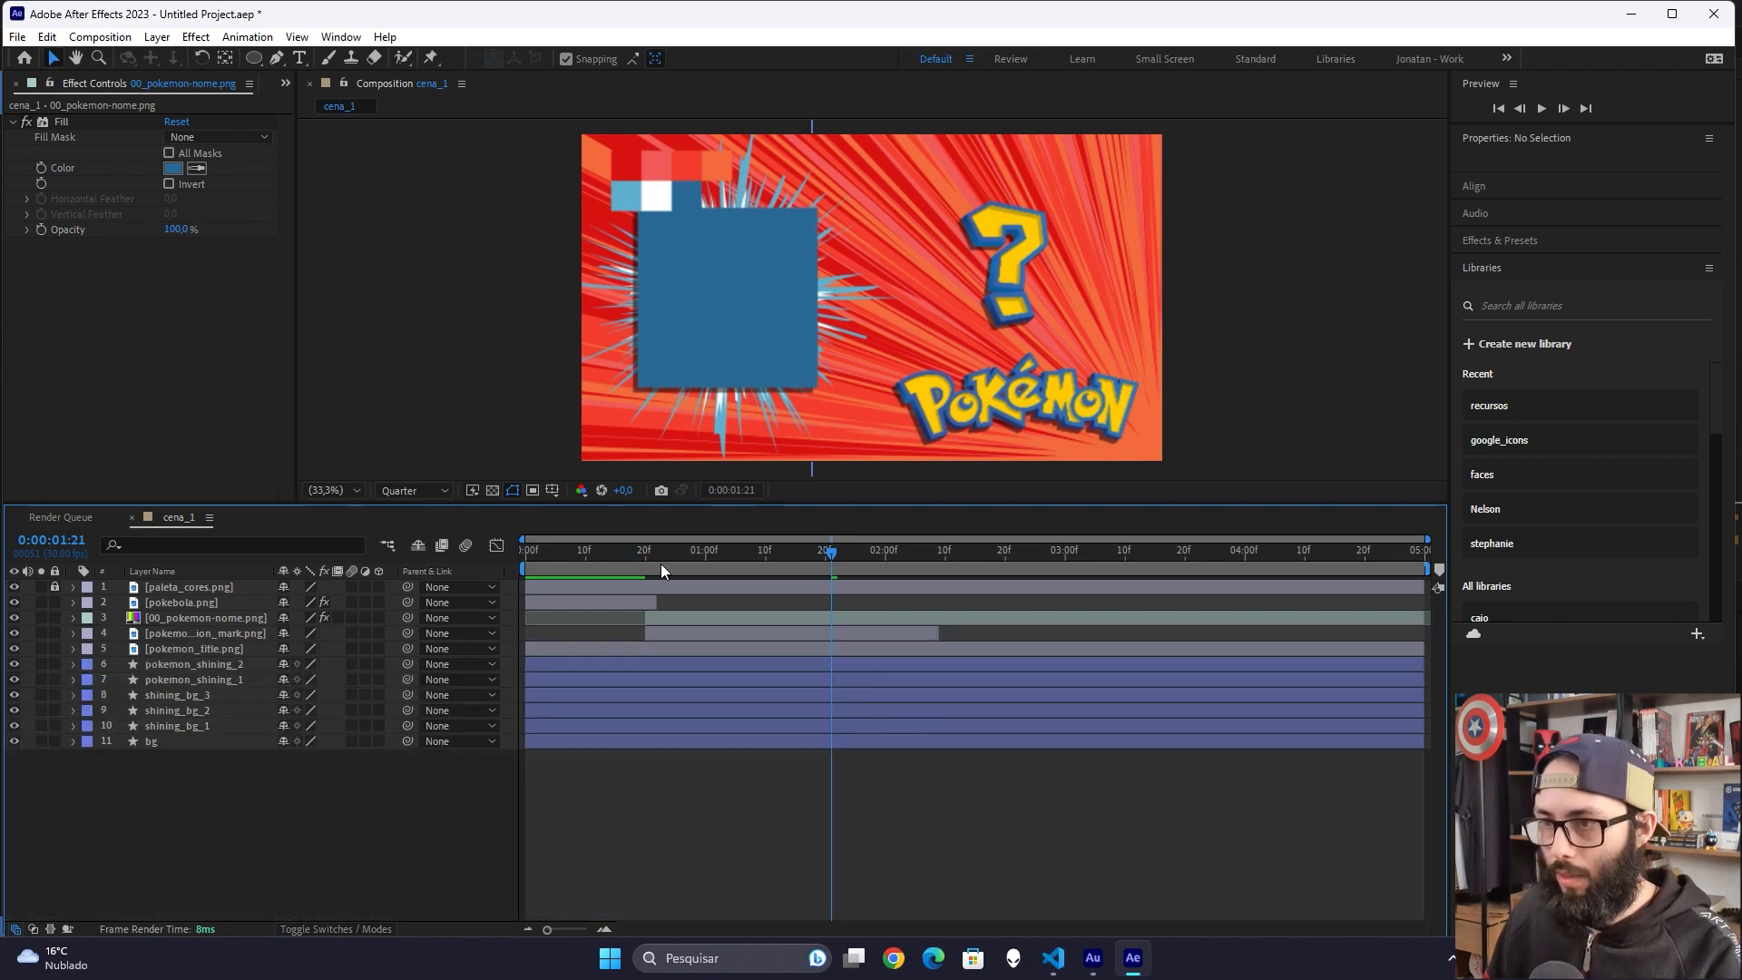
pyautogui.press('space')
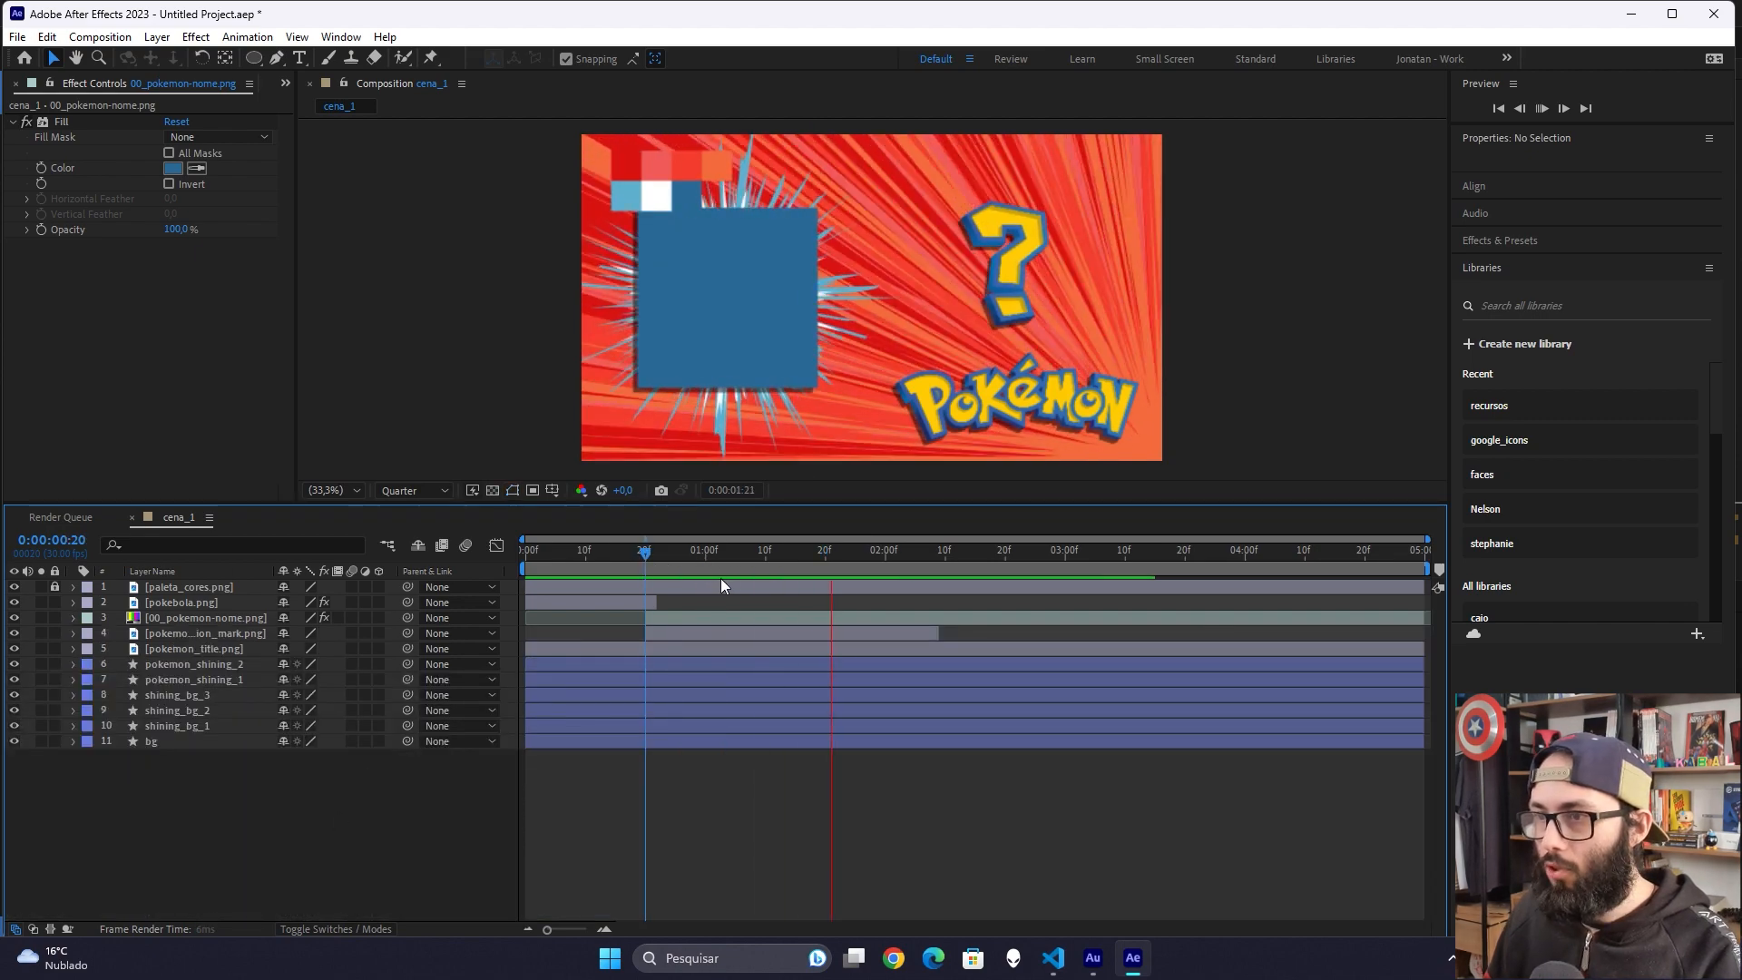
pyautogui.press('space')
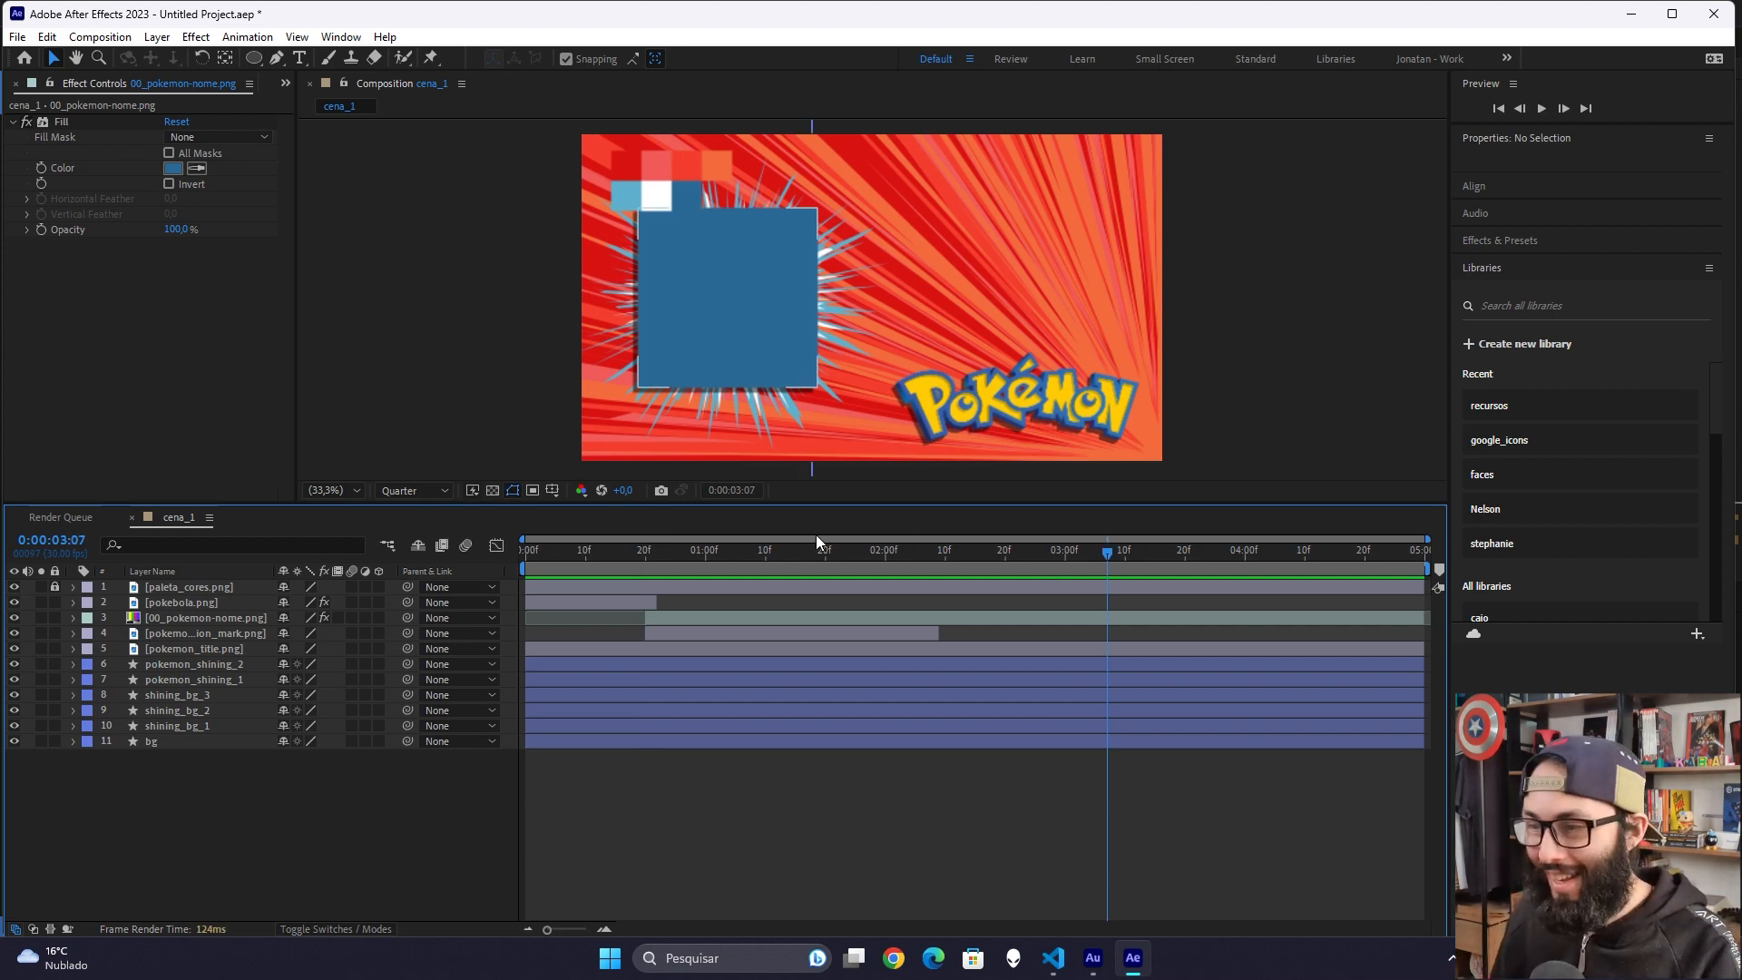
# Step: At 0:00:02:05, aligned with the question mark's enlarged scale keyframe, add an Effect Opacity keyframe to the placeholder's Fill
pyautogui.moveTo(909, 573)
pyautogui.mouseDown()
pyautogui.moveTo(880, 574)
pyautogui.moveTo(902, 577)
pyautogui.mouseUp()
pyautogui.click(895, 632)
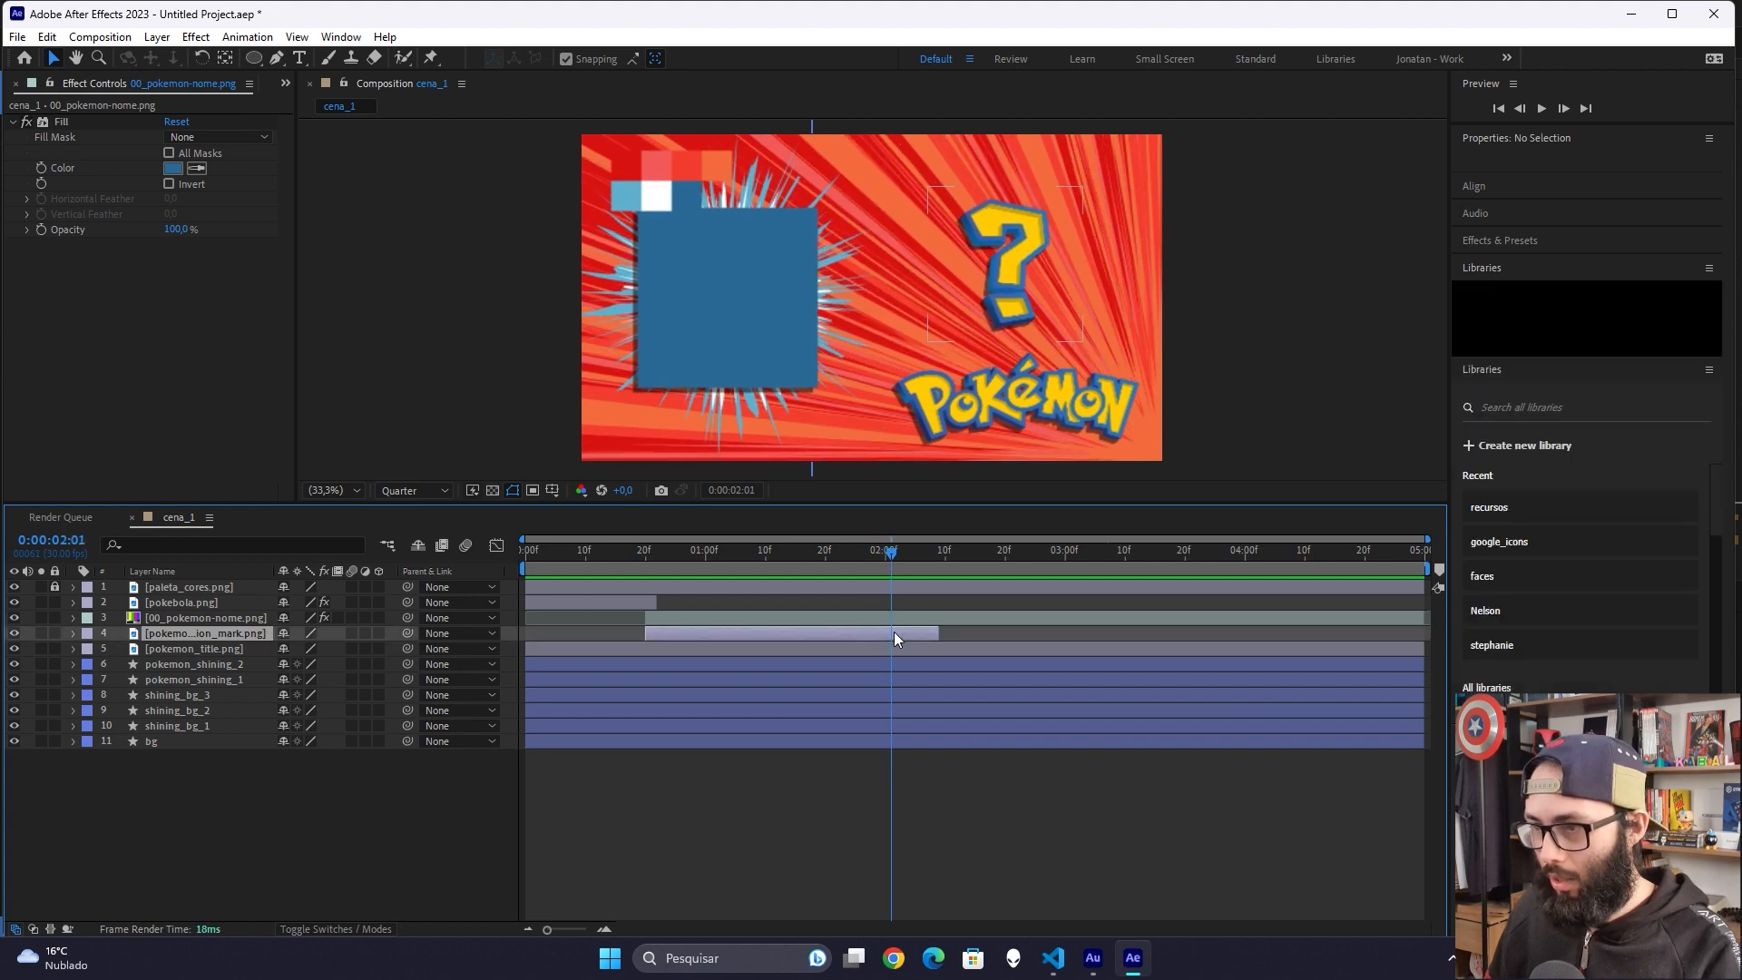
pyautogui.press('u')
pyautogui.moveTo(889, 572); pyautogui.dragTo(915, 567)
pyautogui.click(909, 620)
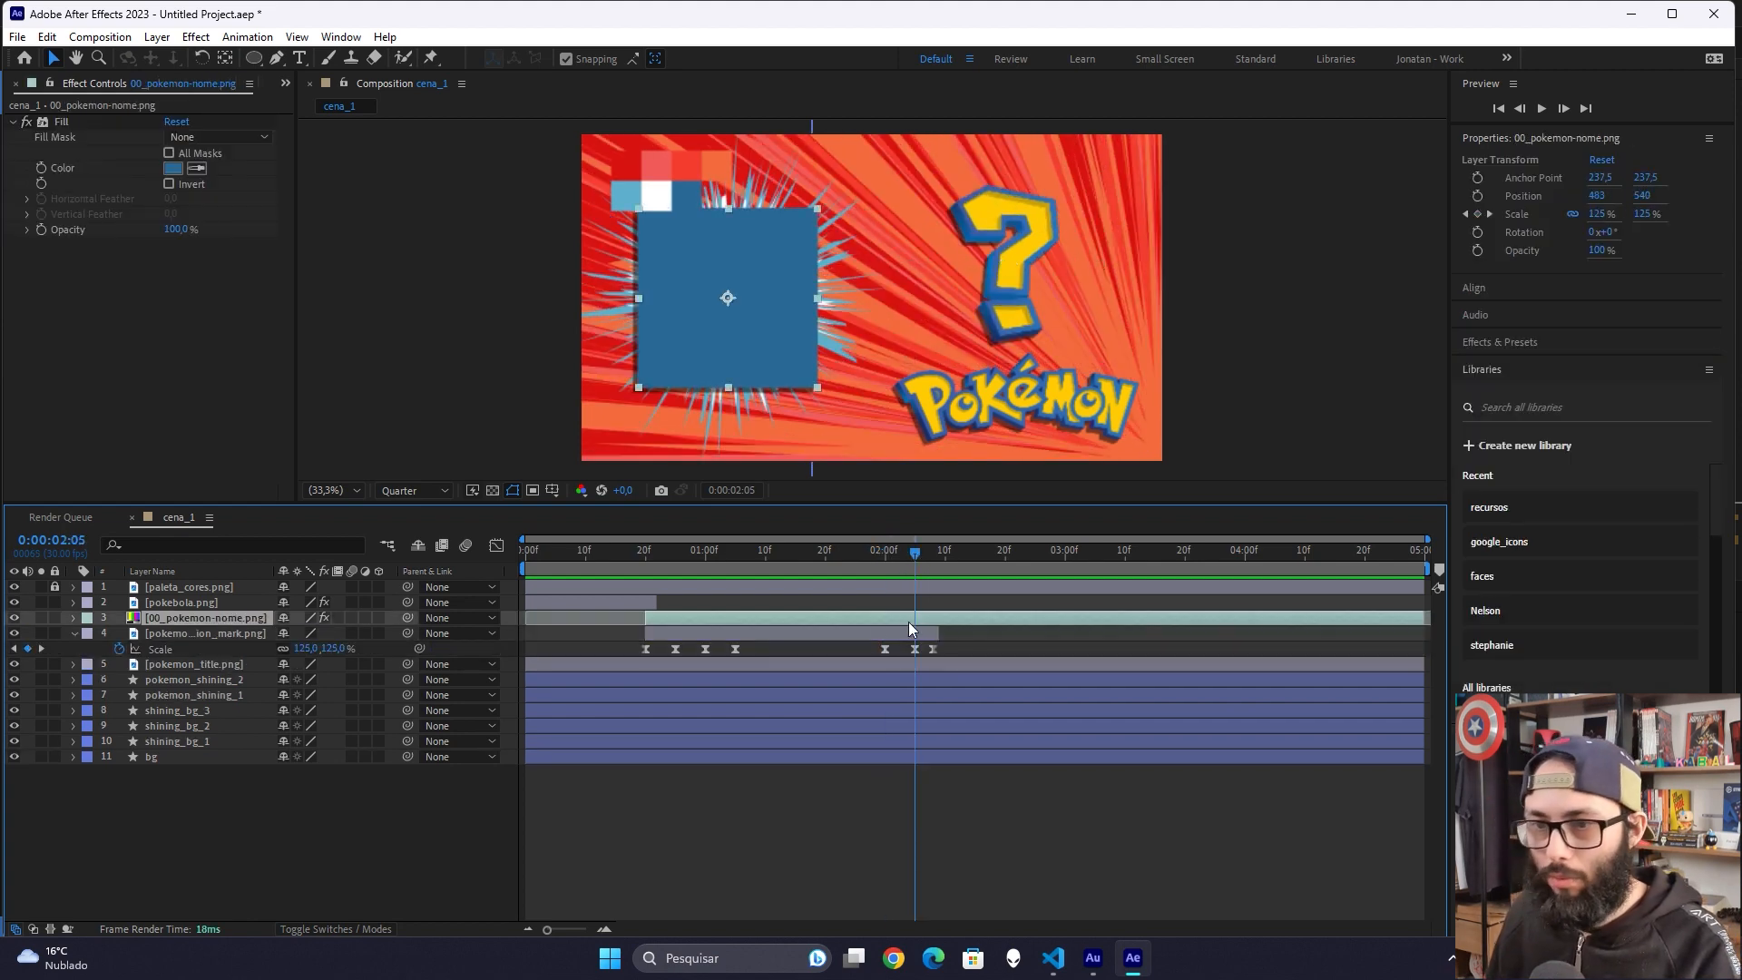
pyautogui.click(73, 618)
pyautogui.scroll(-1, 112, 657)
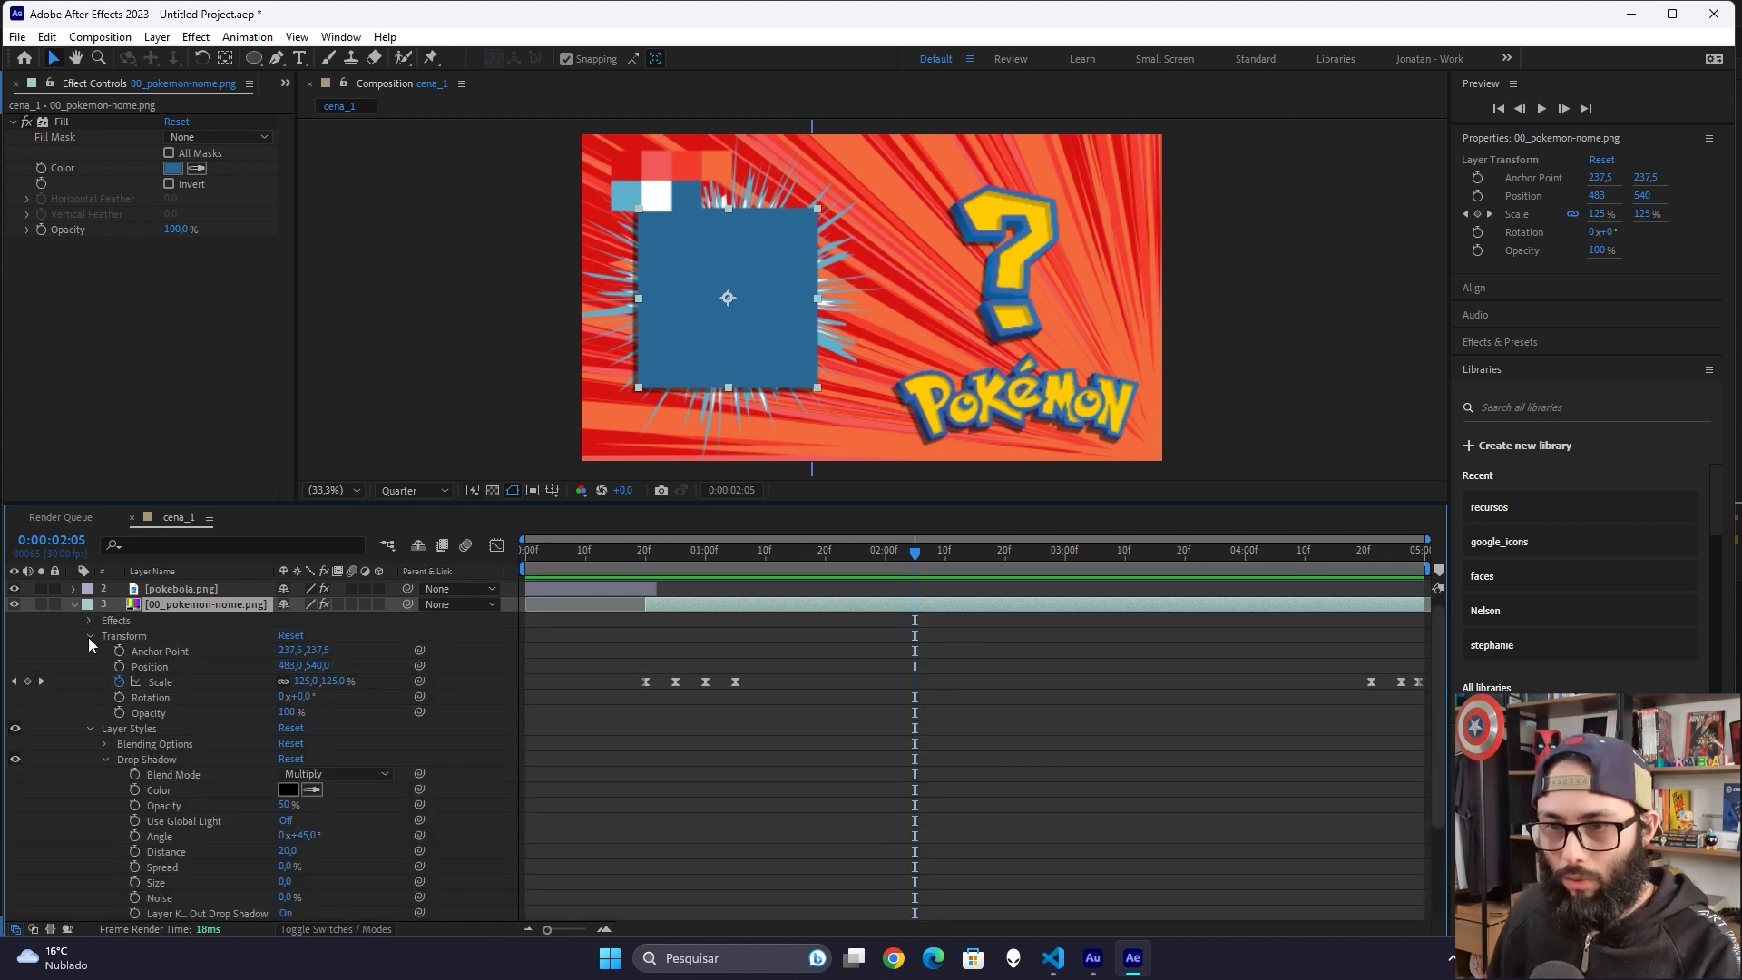
pyautogui.click(89, 637)
pyautogui.press('e')
pyautogui.click(107, 634)
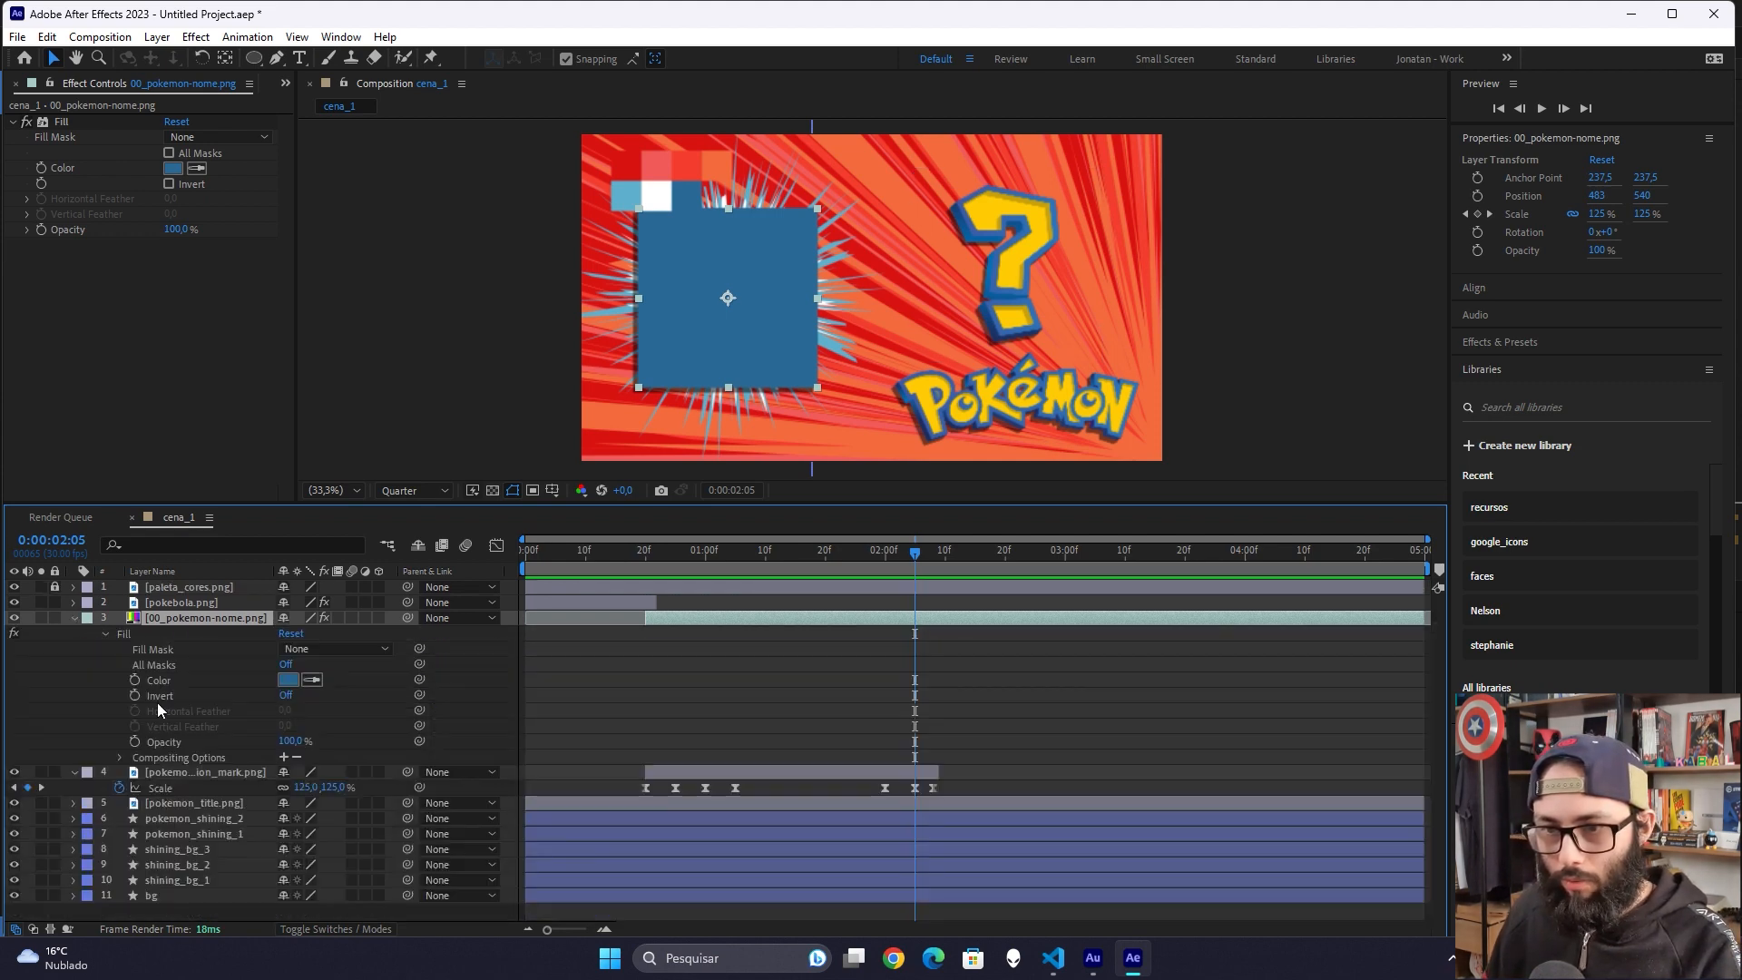
pyautogui.click(122, 757)
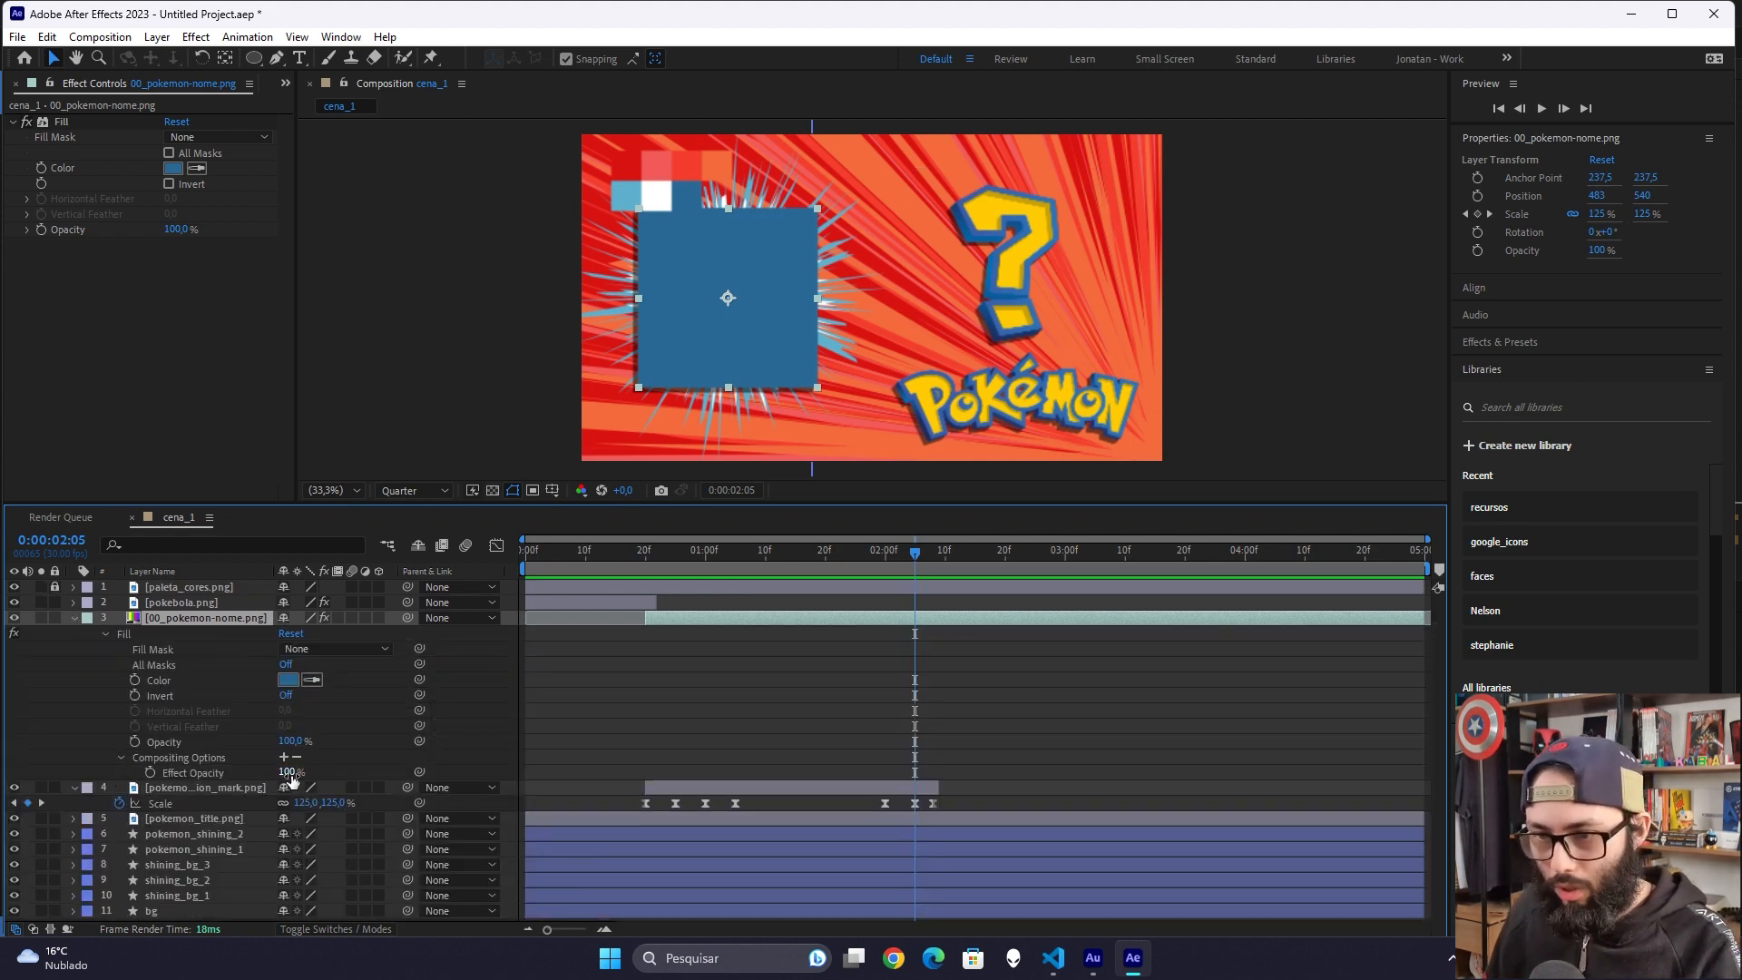
pyautogui.click(150, 773)
# Step: Move 20 frames forward to 0:00:02:25 and set the placeholder Fill's Effect Opacity to 0%
pyautogui.hotkey('ctrl', 'shift', 'Right')
pyautogui.hotkey('ctrl', 'shift', 'Right')
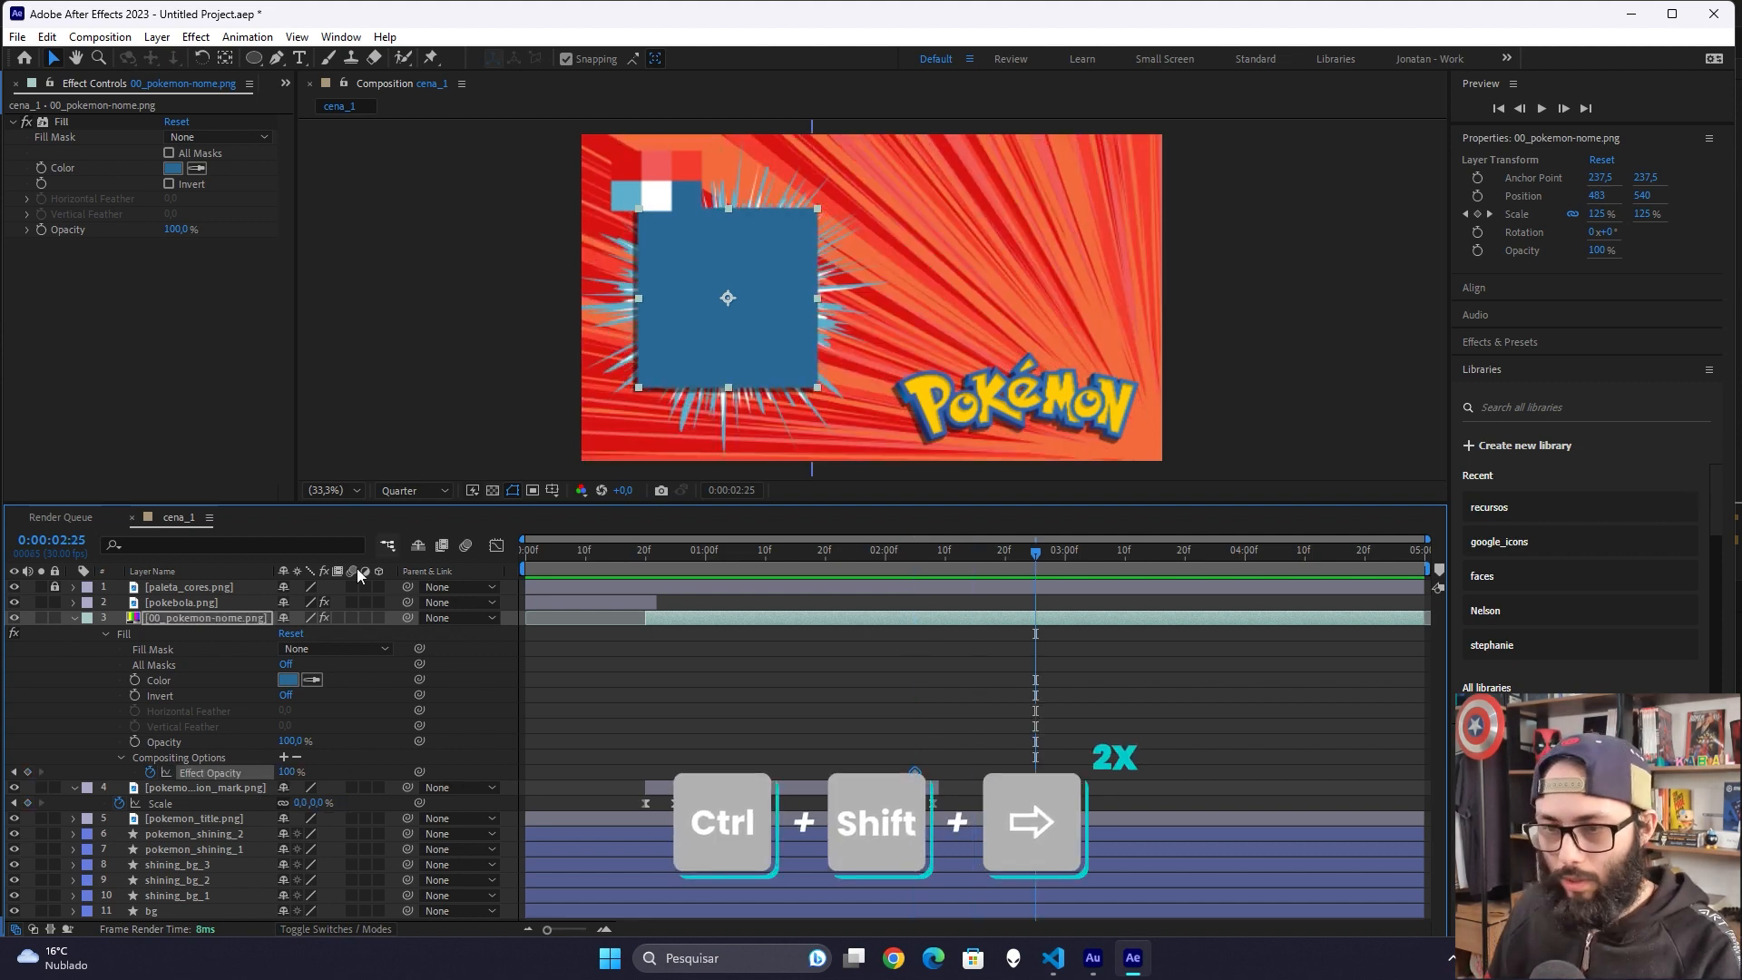
pyautogui.click(283, 771)
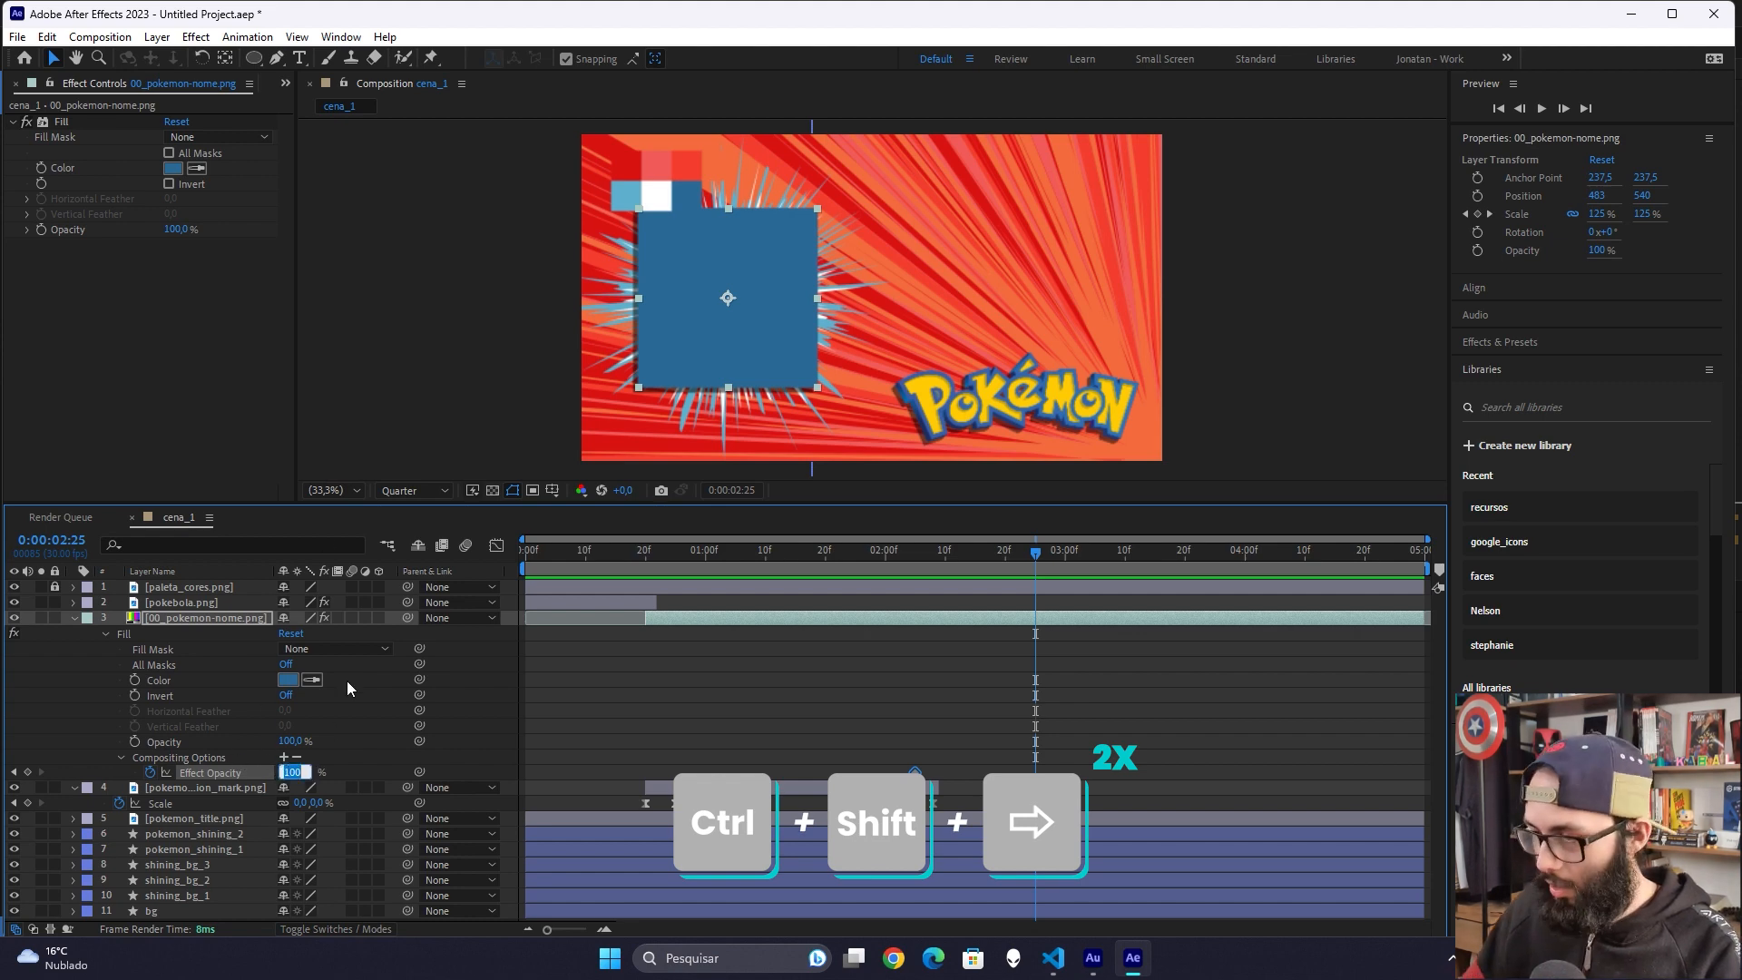
pyautogui.write('0')
pyautogui.press('Return')
# Step: Ease both Effect Opacity keyframes with 65% incoming and outgoing influence and preview the reveal
pyautogui.moveTo(1070, 755); pyautogui.dragTo(895, 781)
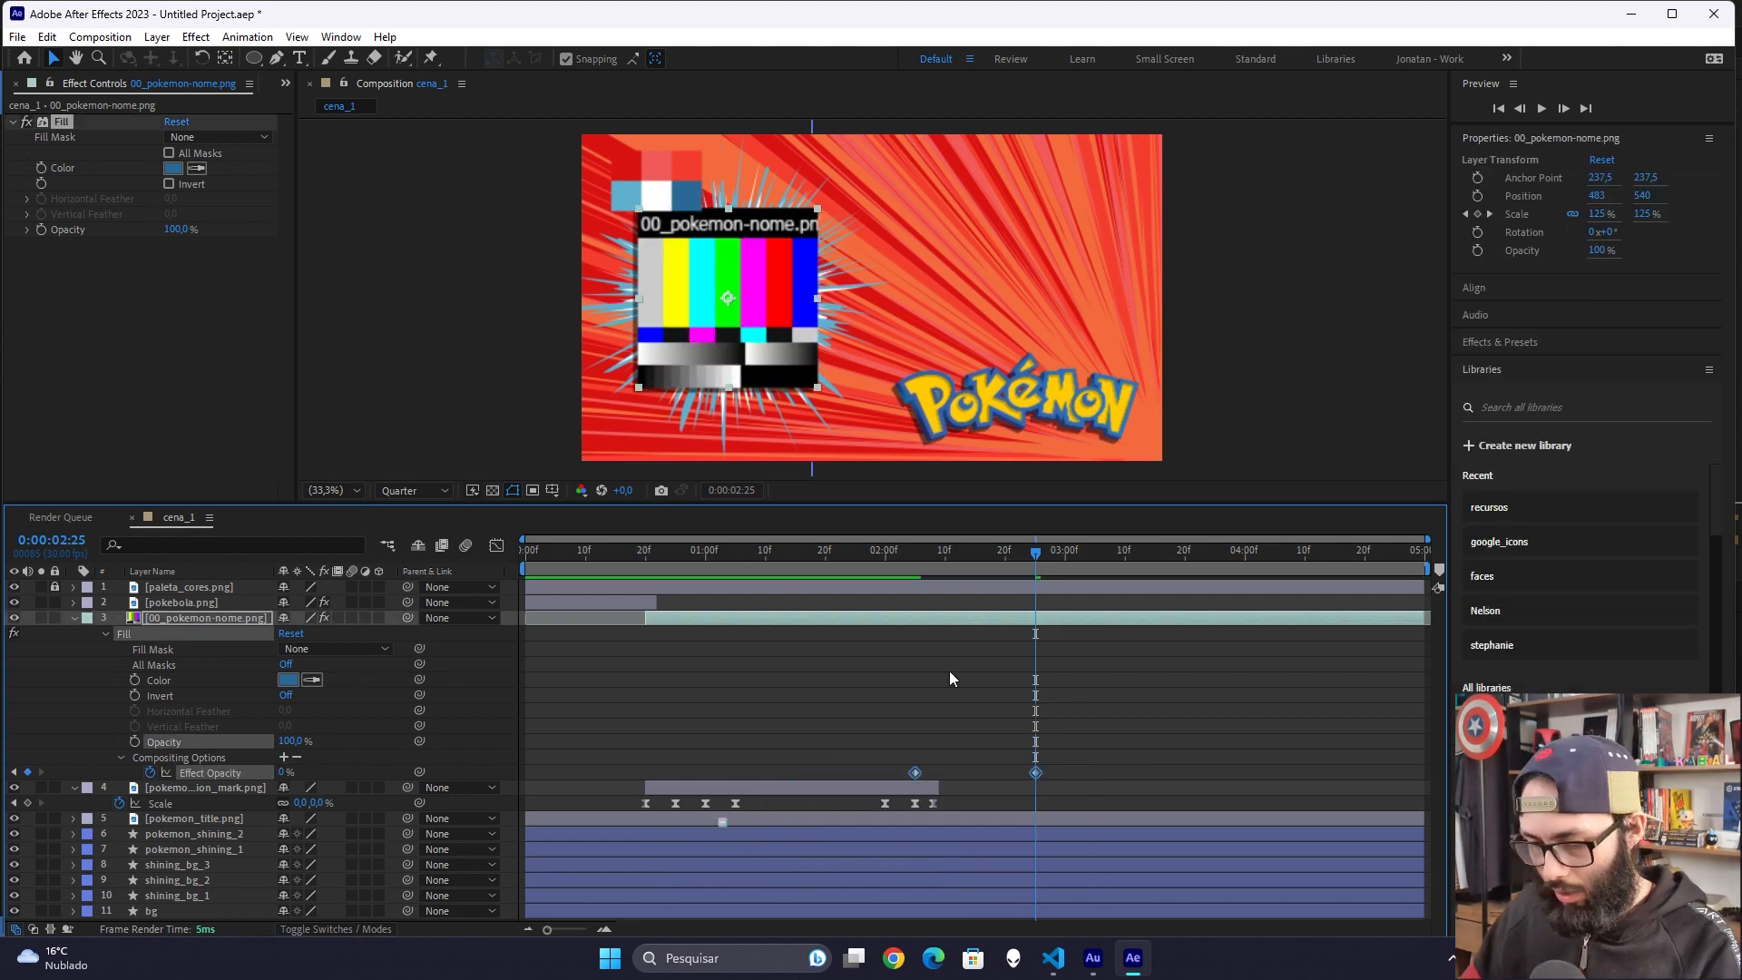
pyautogui.hotkey('ctrl', 'shift', 'k')
pyautogui.press('Tab')
pyautogui.press('Tab')
pyautogui.write('65')
pyautogui.press('Tab')
pyautogui.write('65')
pyautogui.press('Return')
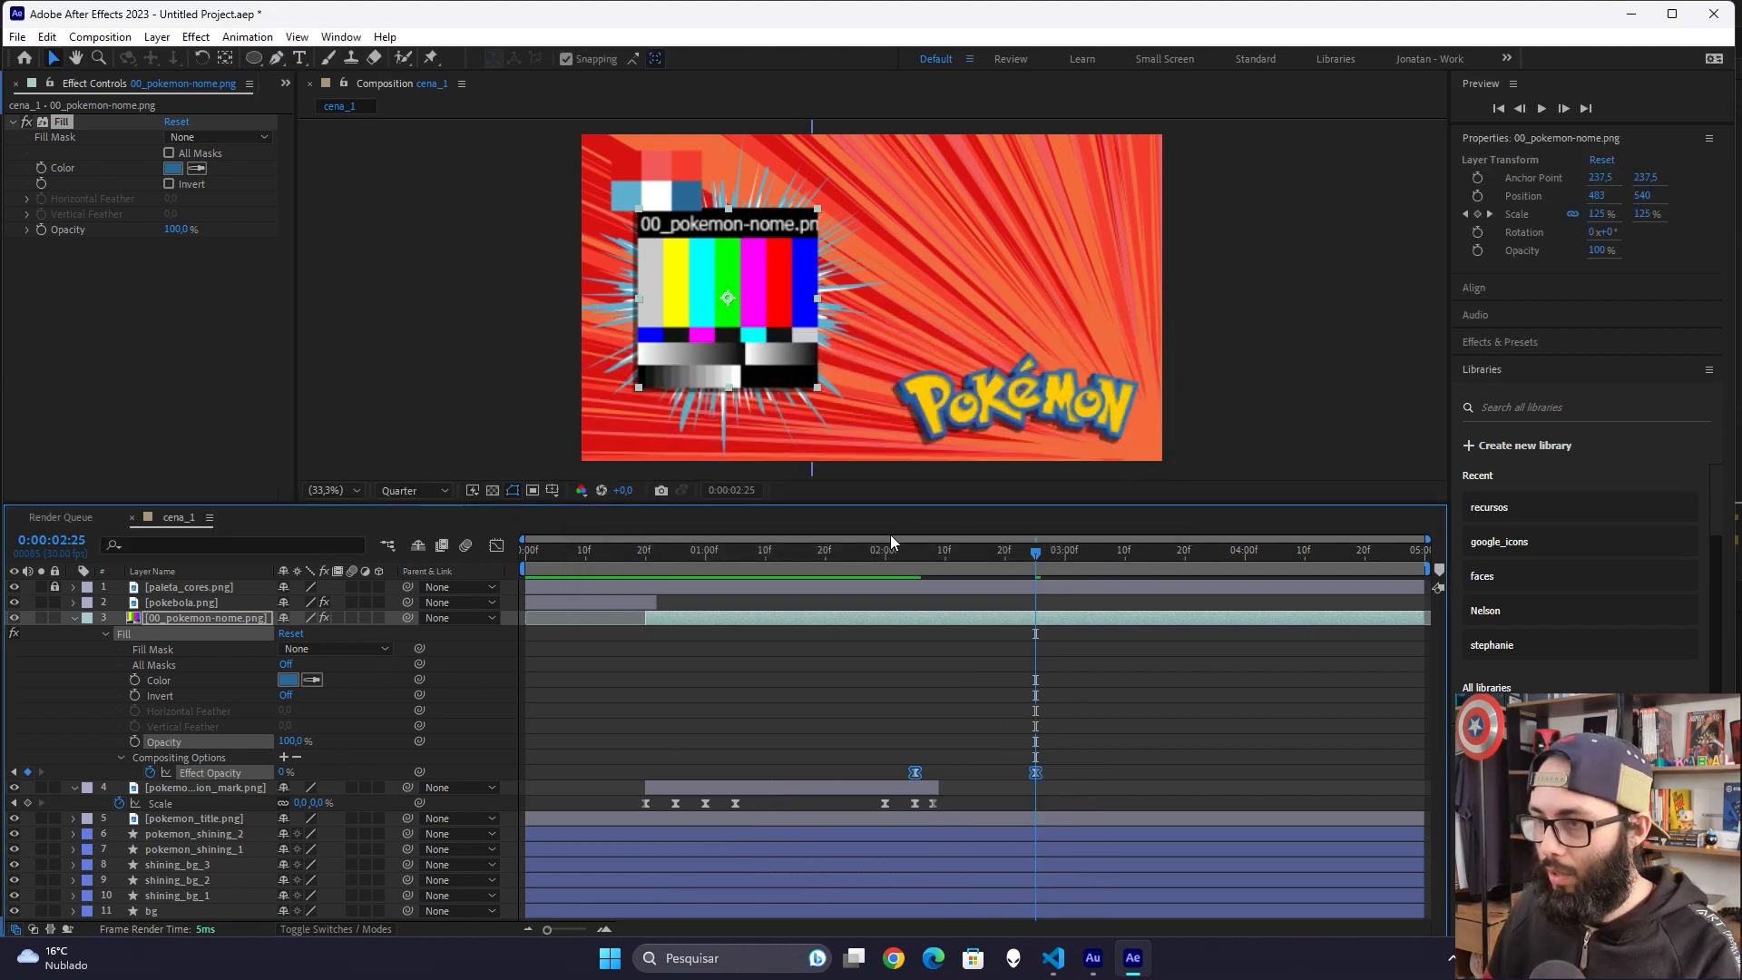
pyautogui.press('space')
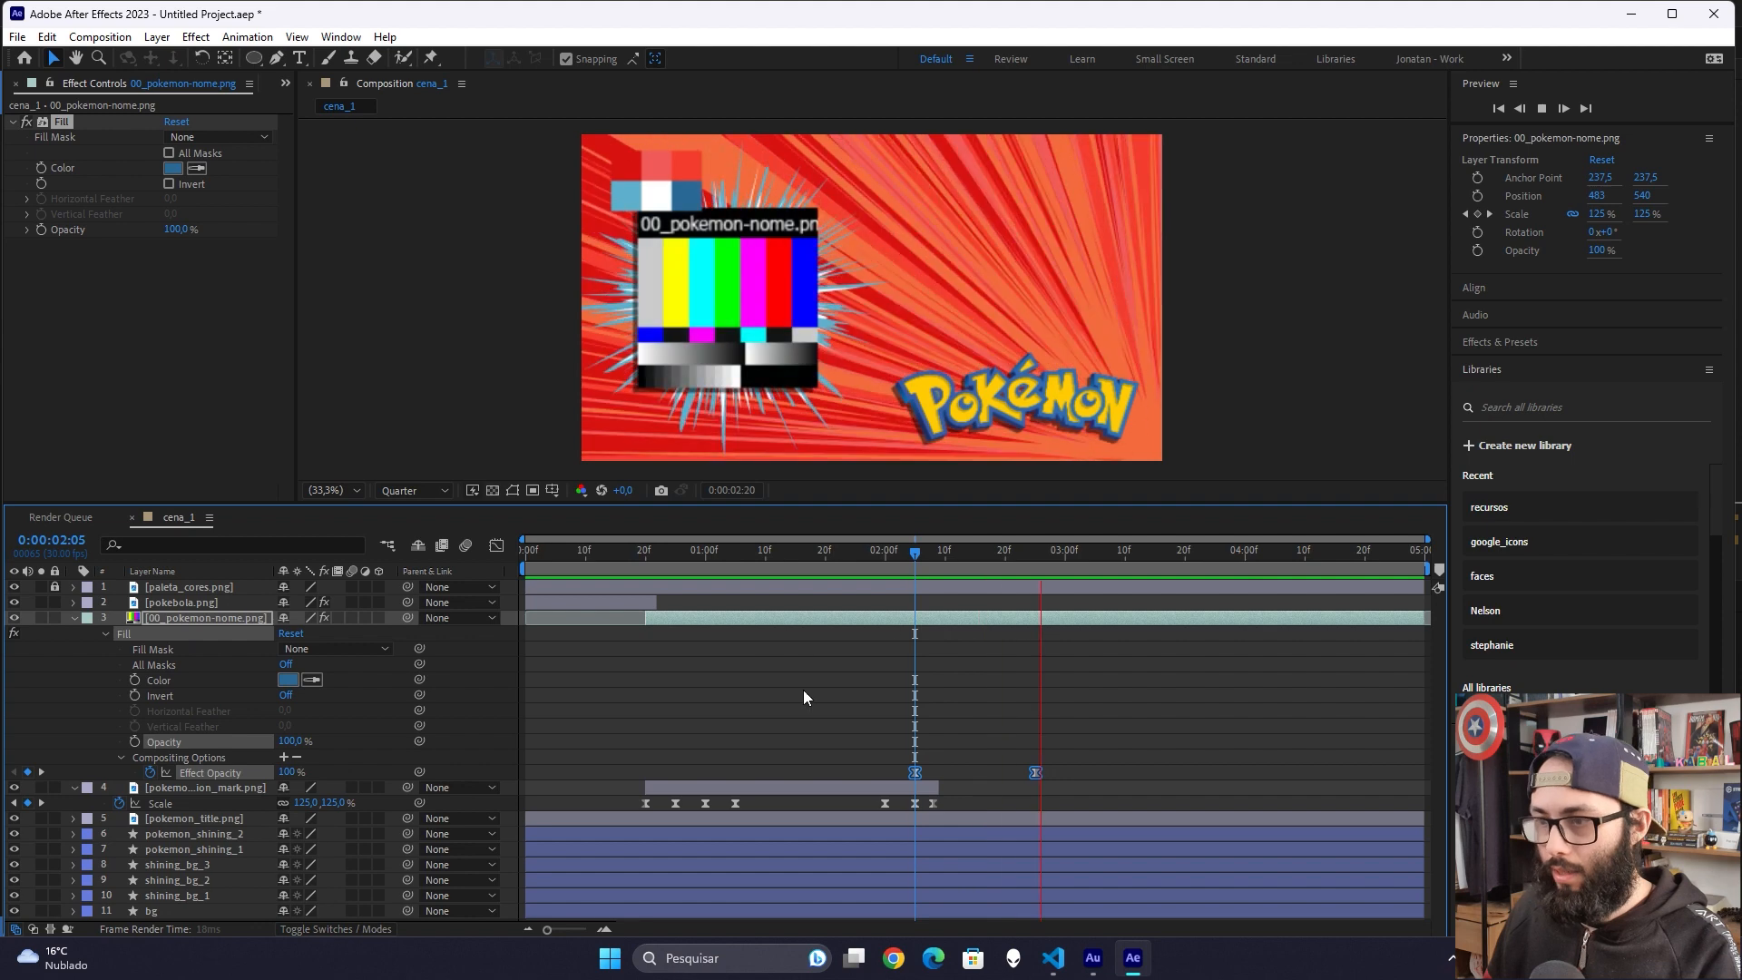
# Step: Collapse the properties of all layers and preview the scene from its start
pyautogui.click(796, 690)
pyautogui.hotkey('ctrl', 'a')
pyautogui.press('u')
pyautogui.press('u')
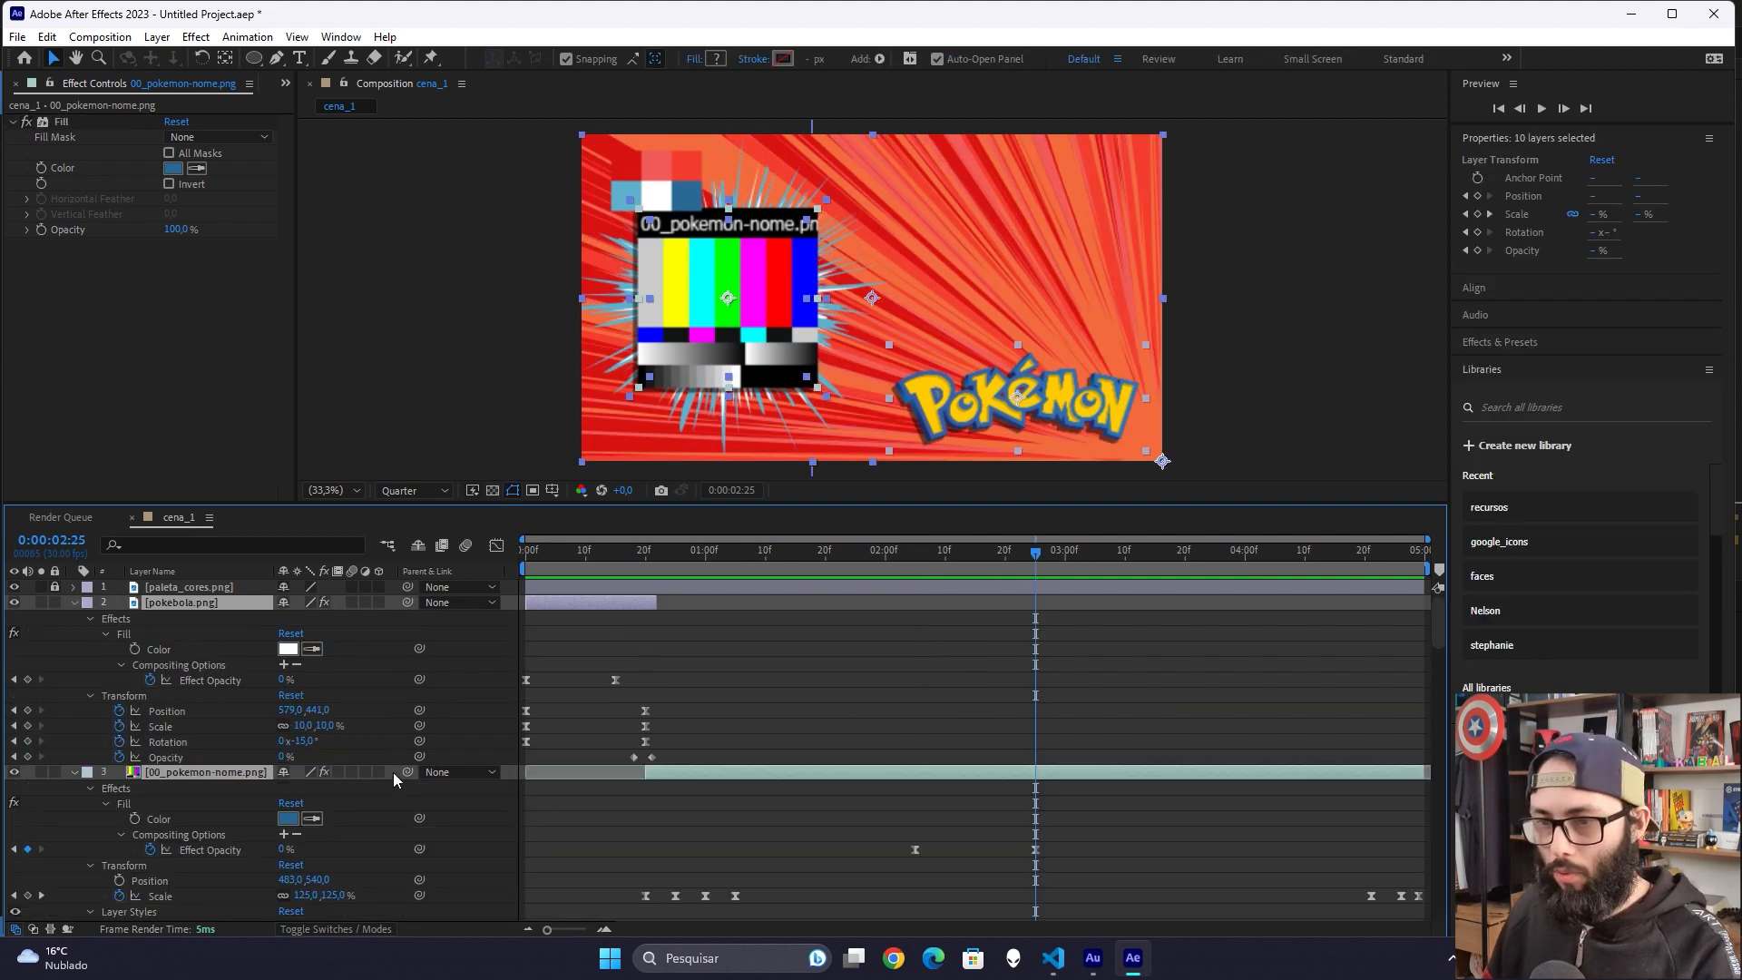
pyautogui.press('u')
pyautogui.click(441, 844)
pyautogui.press('Home')
pyautogui.press('space')
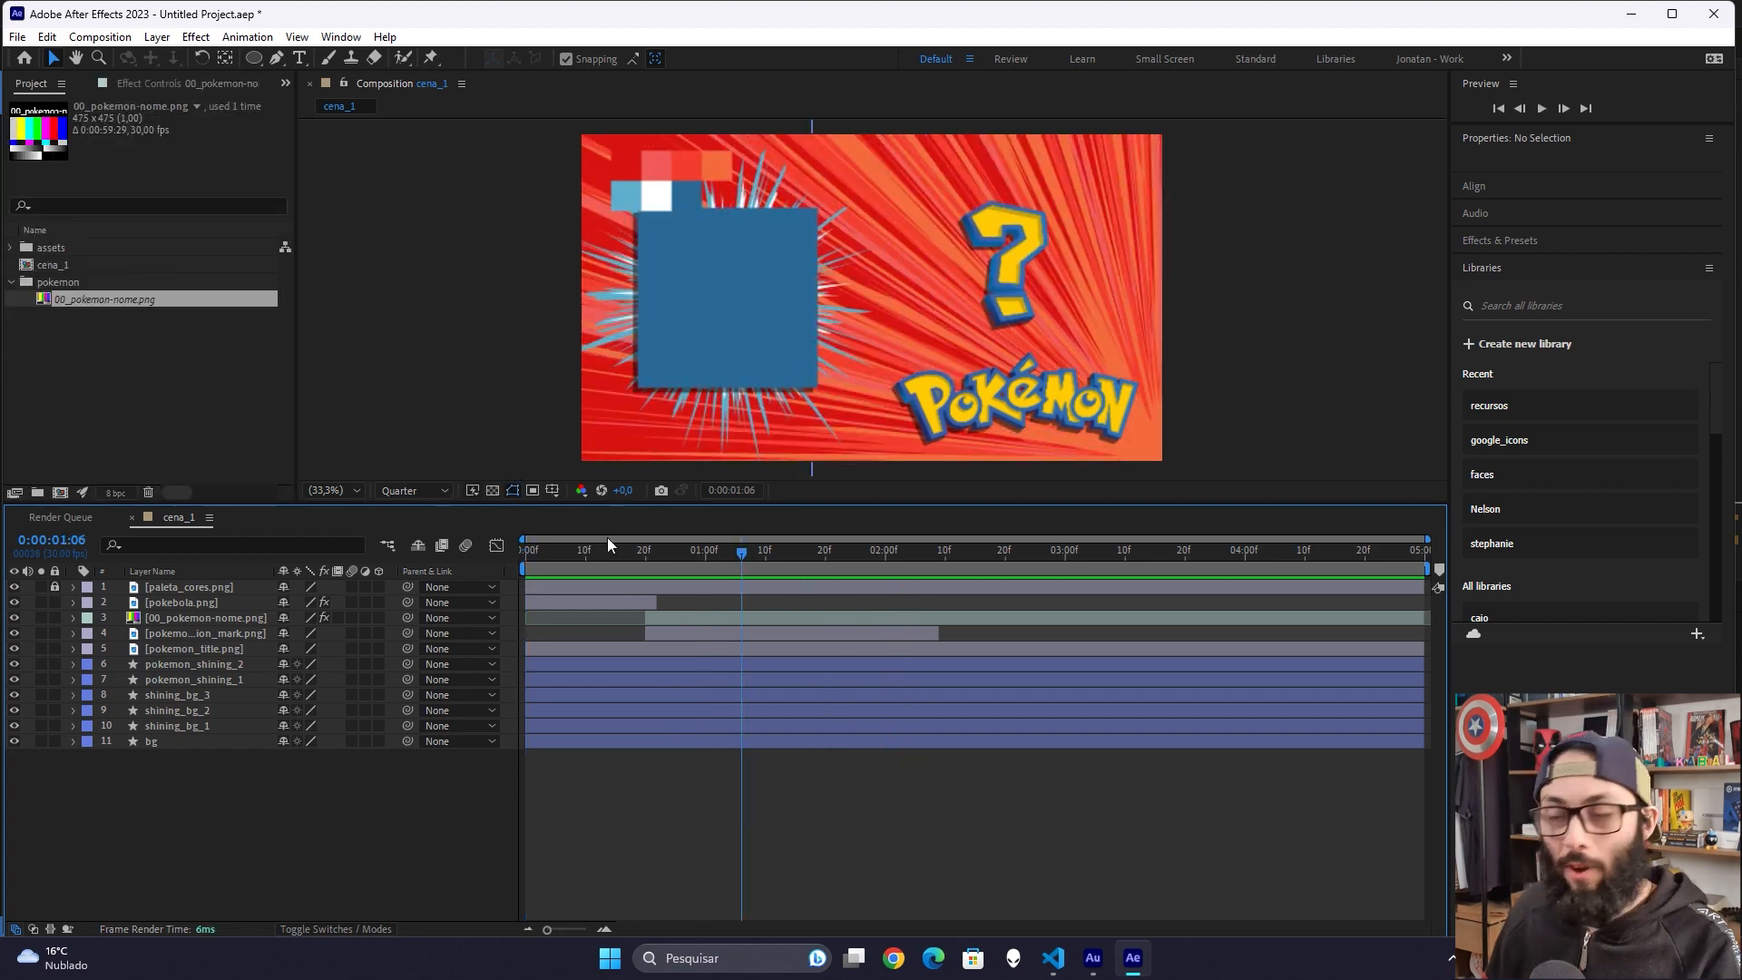
# Step: At 0:00:01:07, hide the paleta_cores.png layer and add a text layer reading "Pokemon nome"
pyautogui.click(746, 552)
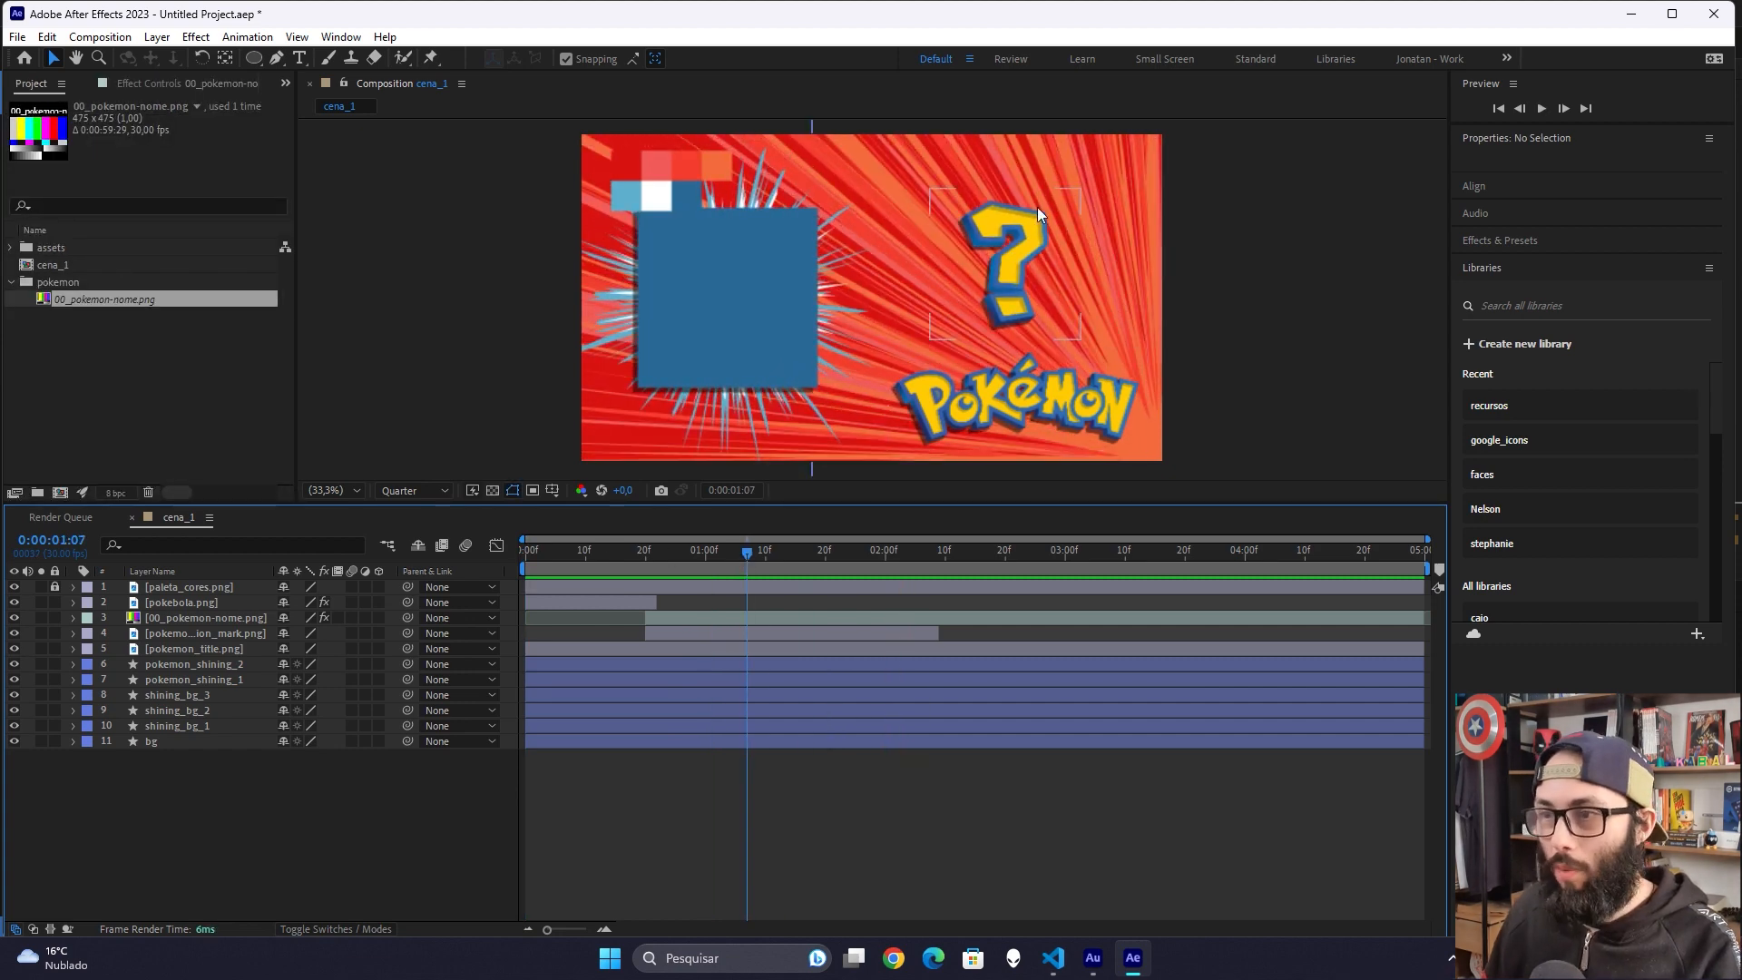
pyautogui.click(15, 587)
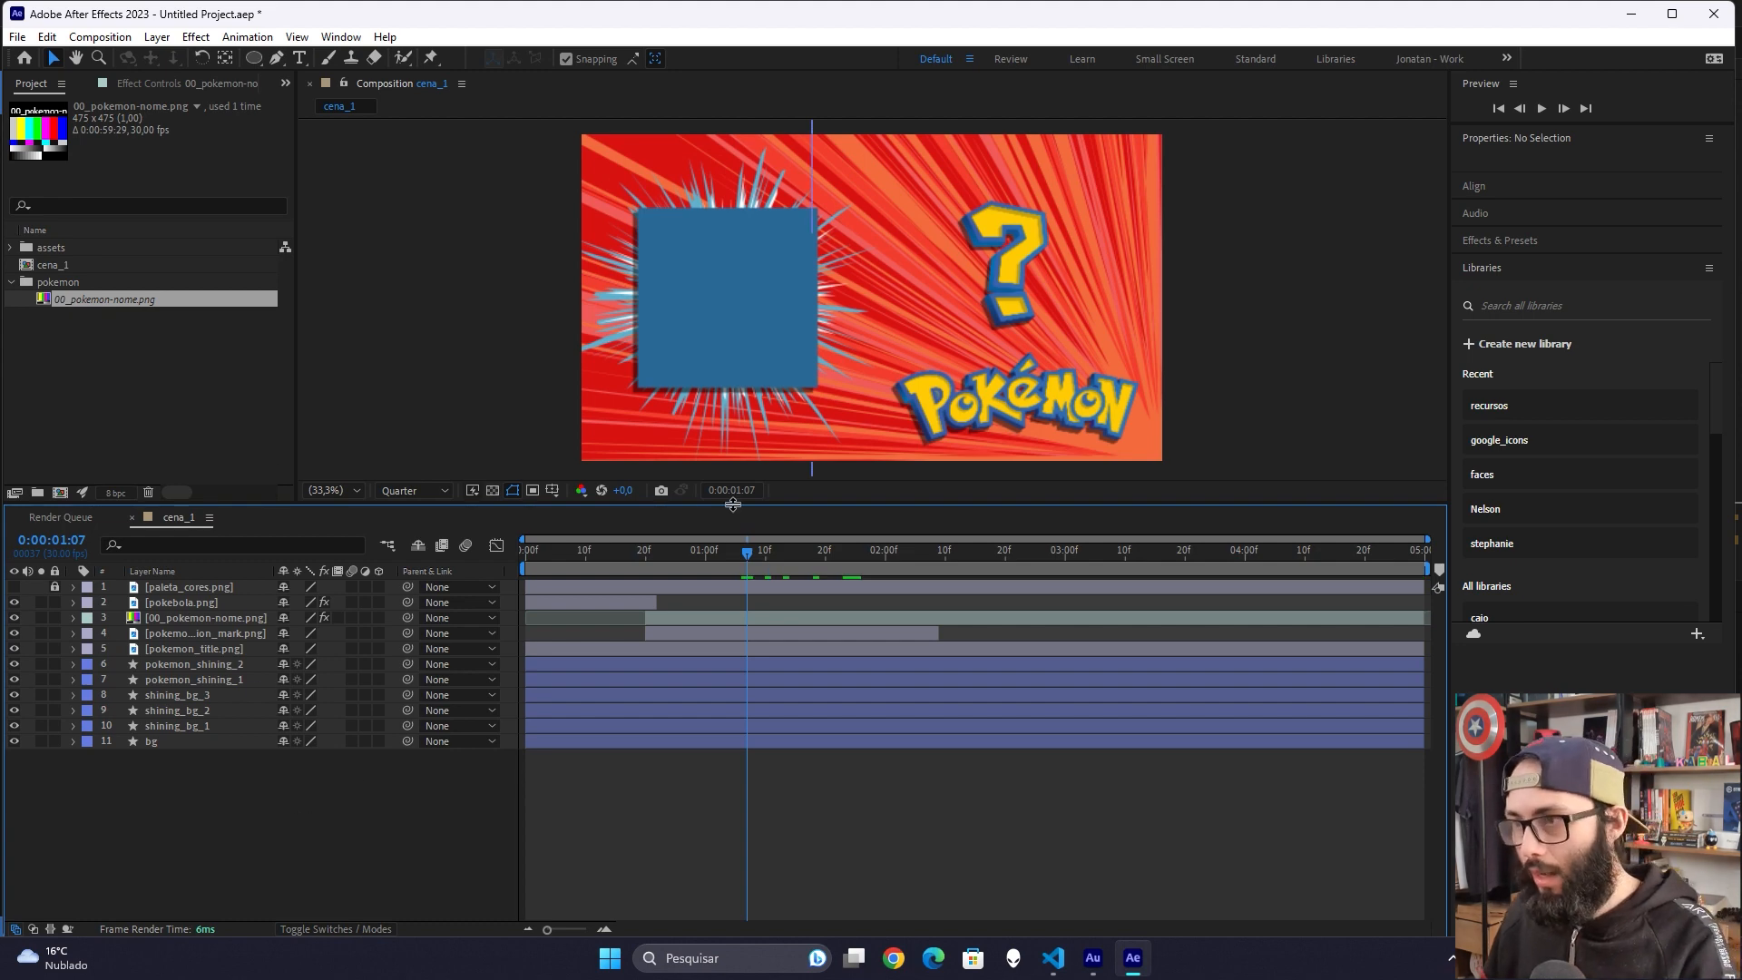
pyautogui.hotkey('ctrl', 't')
pyautogui.click(893, 285)
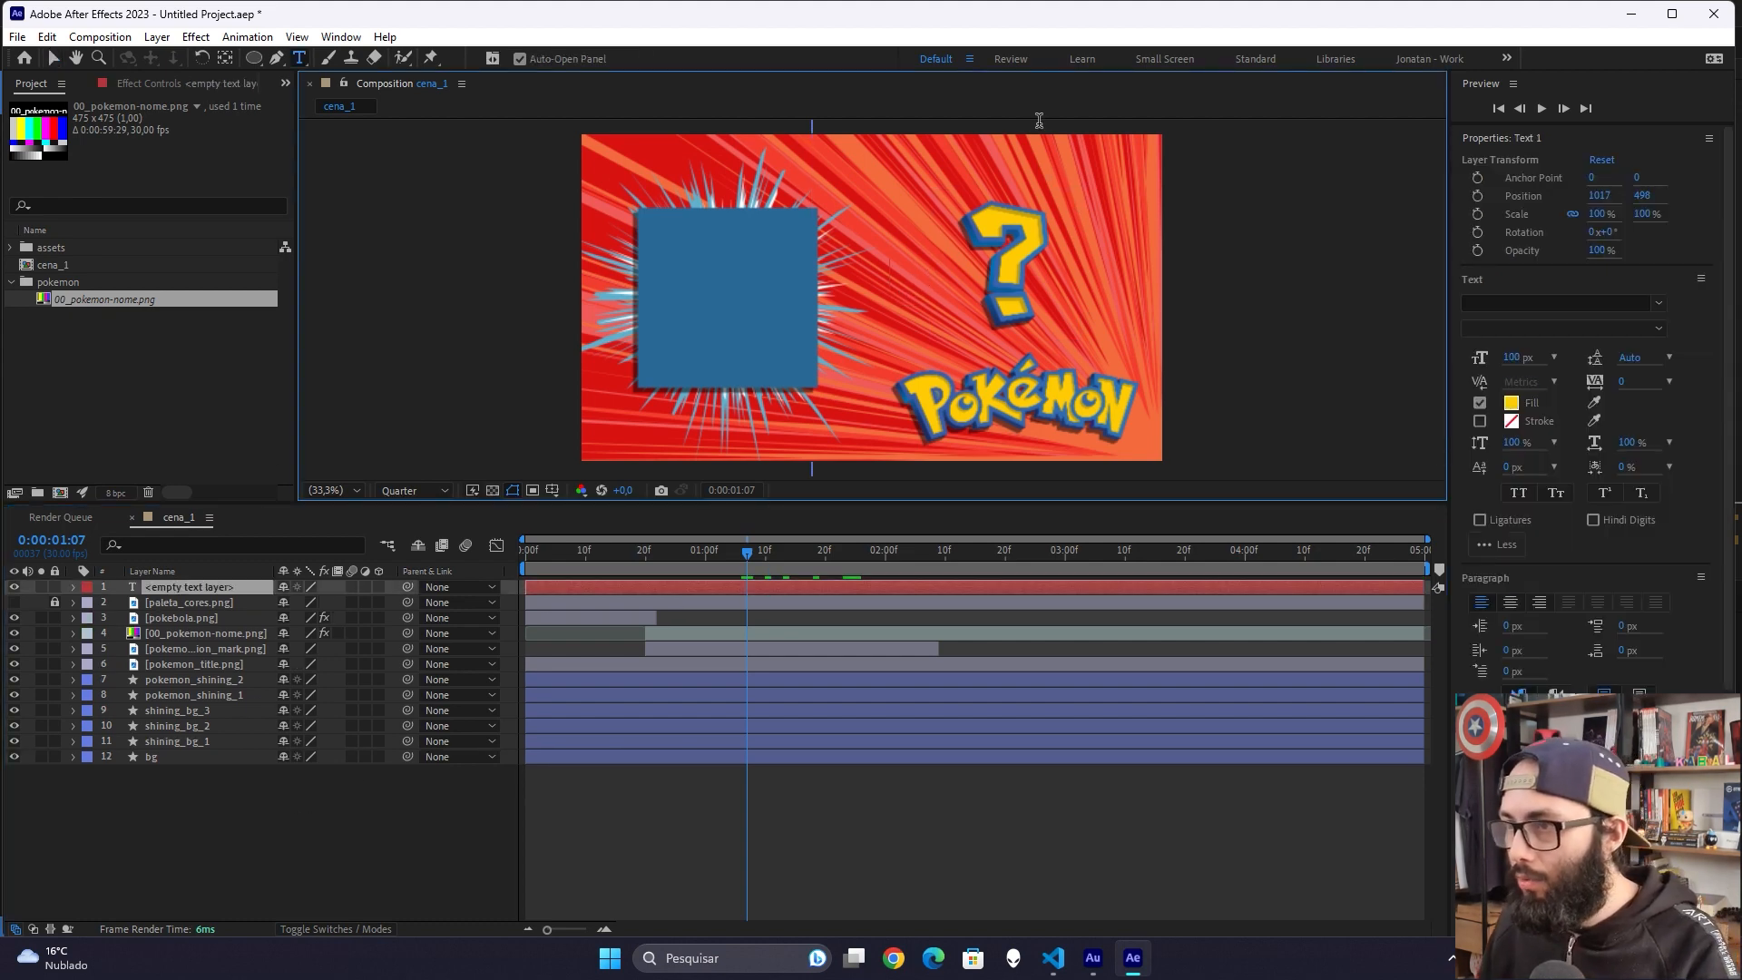
pyautogui.write('Pokemon nome')
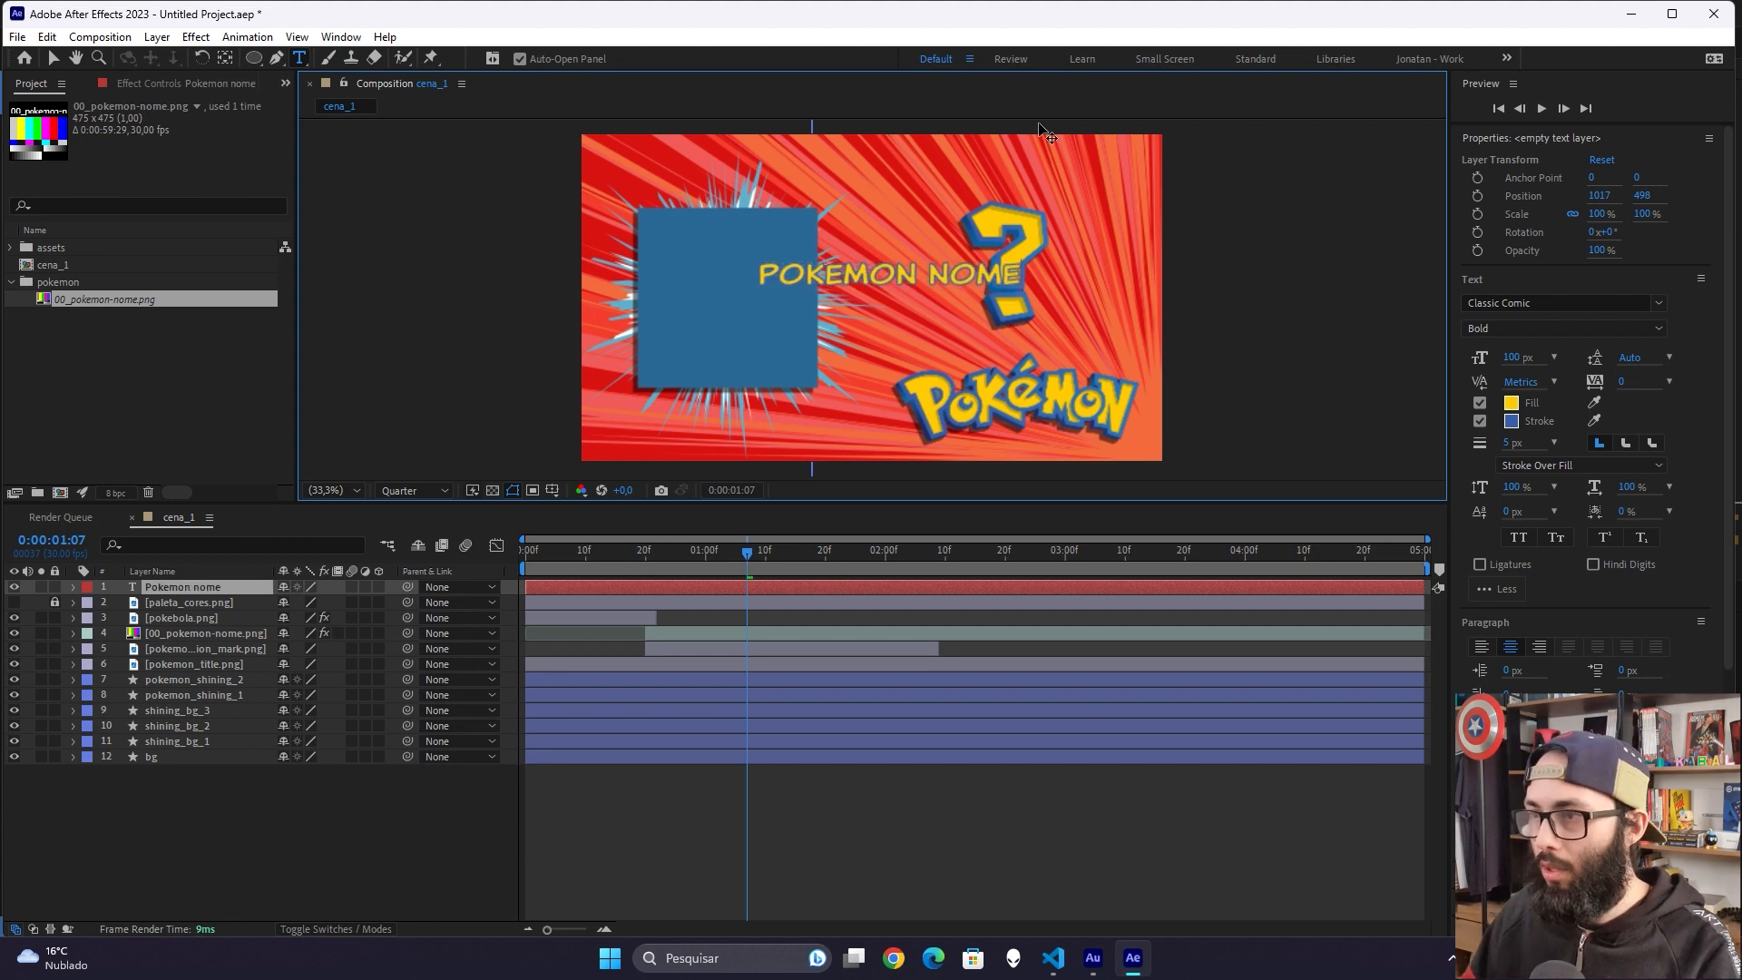
pyautogui.click(229, 790)
# Step: Center the text layer's anchor point and move the text over the question mark, at about position 1401, 459
pyautogui.click(189, 585)
pyautogui.hotkey('ctrl', 'alt', 'Home')
pyautogui.hotkey('ctrl', 'Home')
pyautogui.press('v')
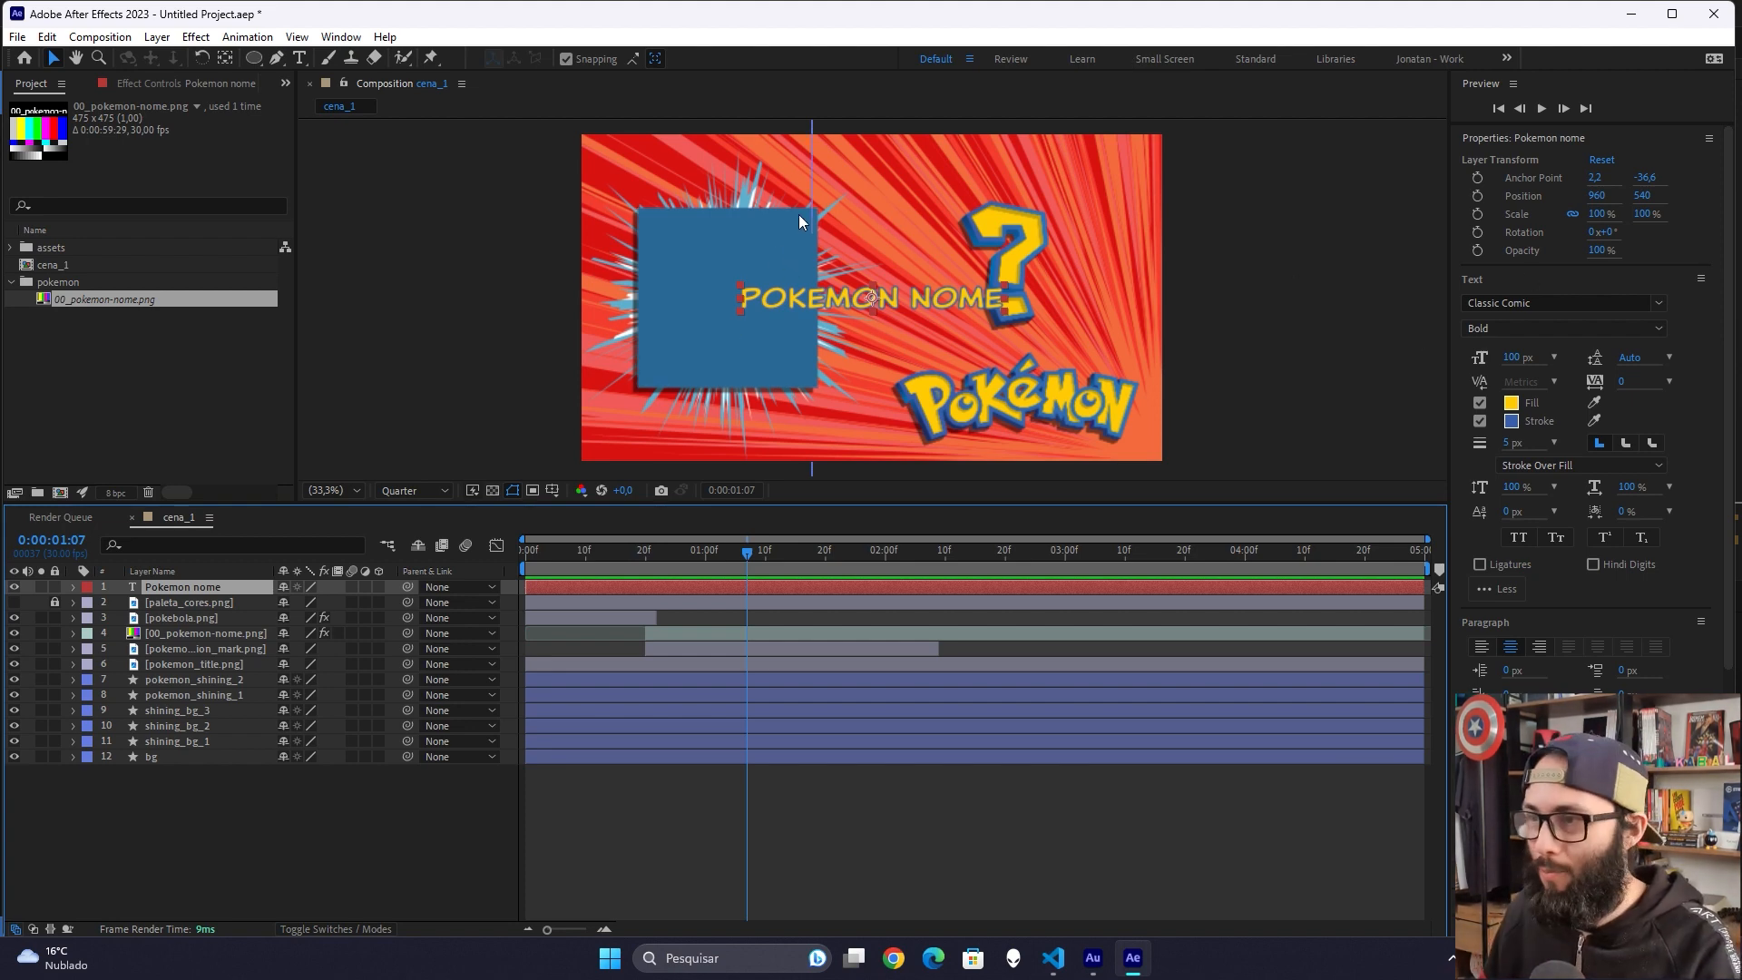
pyautogui.moveTo(875, 306); pyautogui.dragTo(1005, 272)
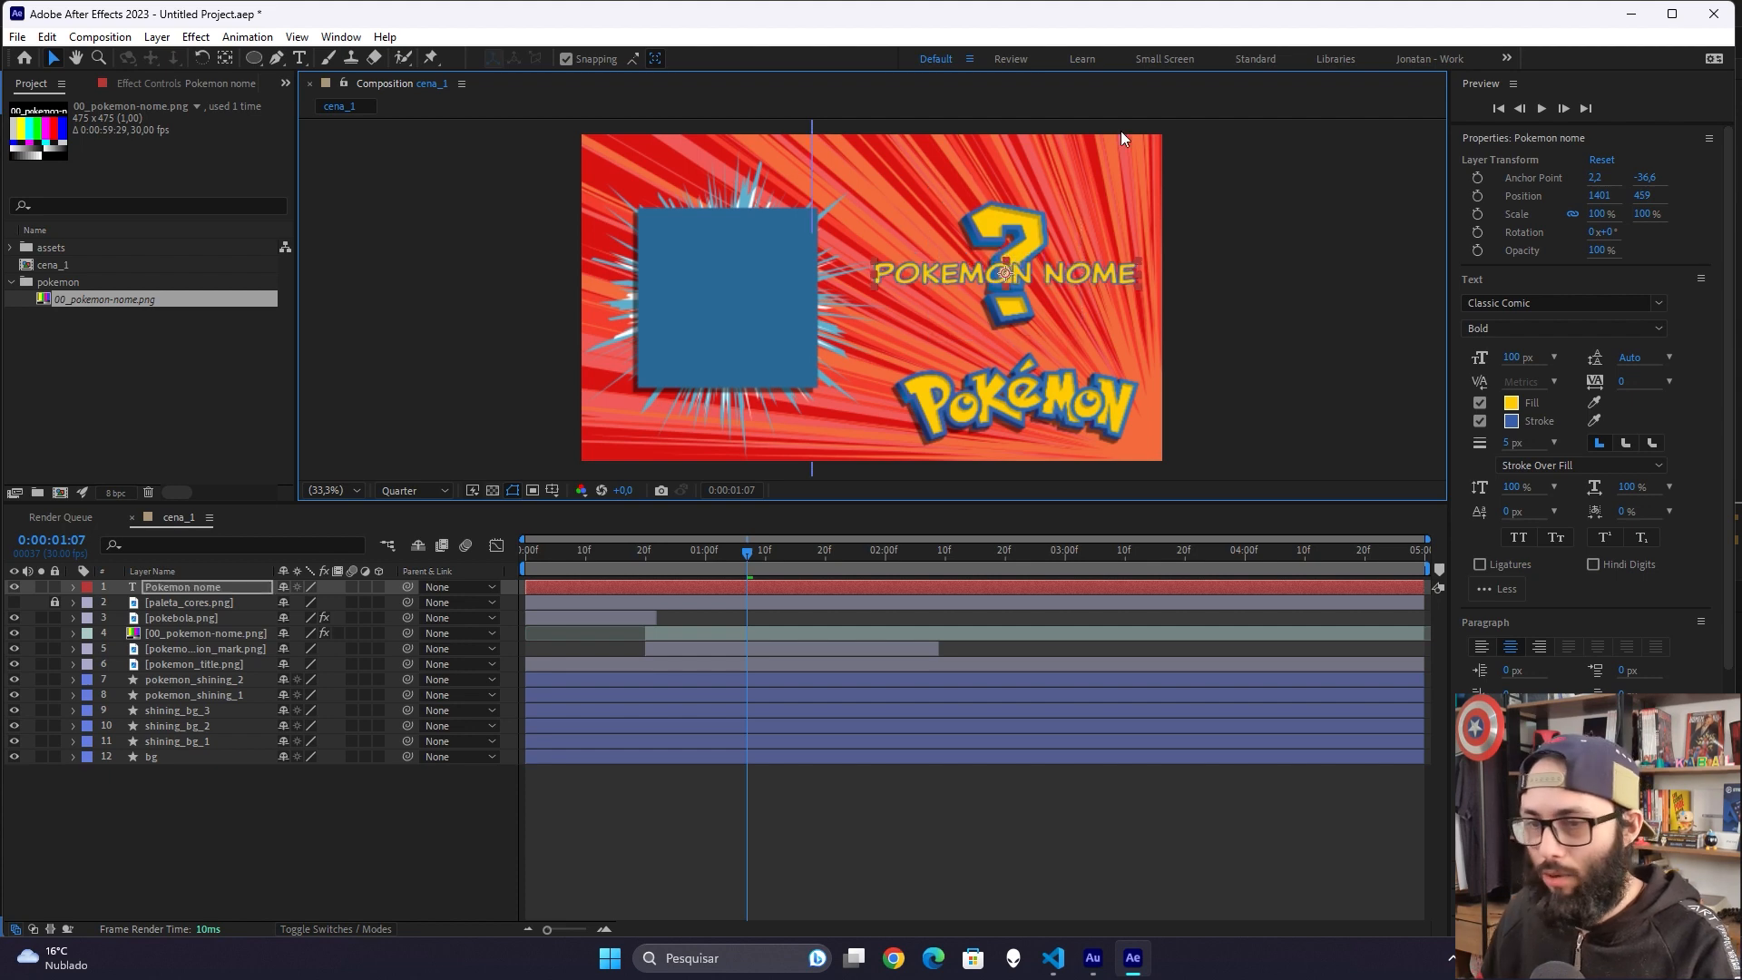
# Step: Scale the "Pokemon nome" text to 80% and place its layer directly below pokebola.png
pyautogui.press('s')
pyautogui.click(187, 831)
pyautogui.click(237, 588)
pyautogui.press('s')
pyautogui.click(305, 602)
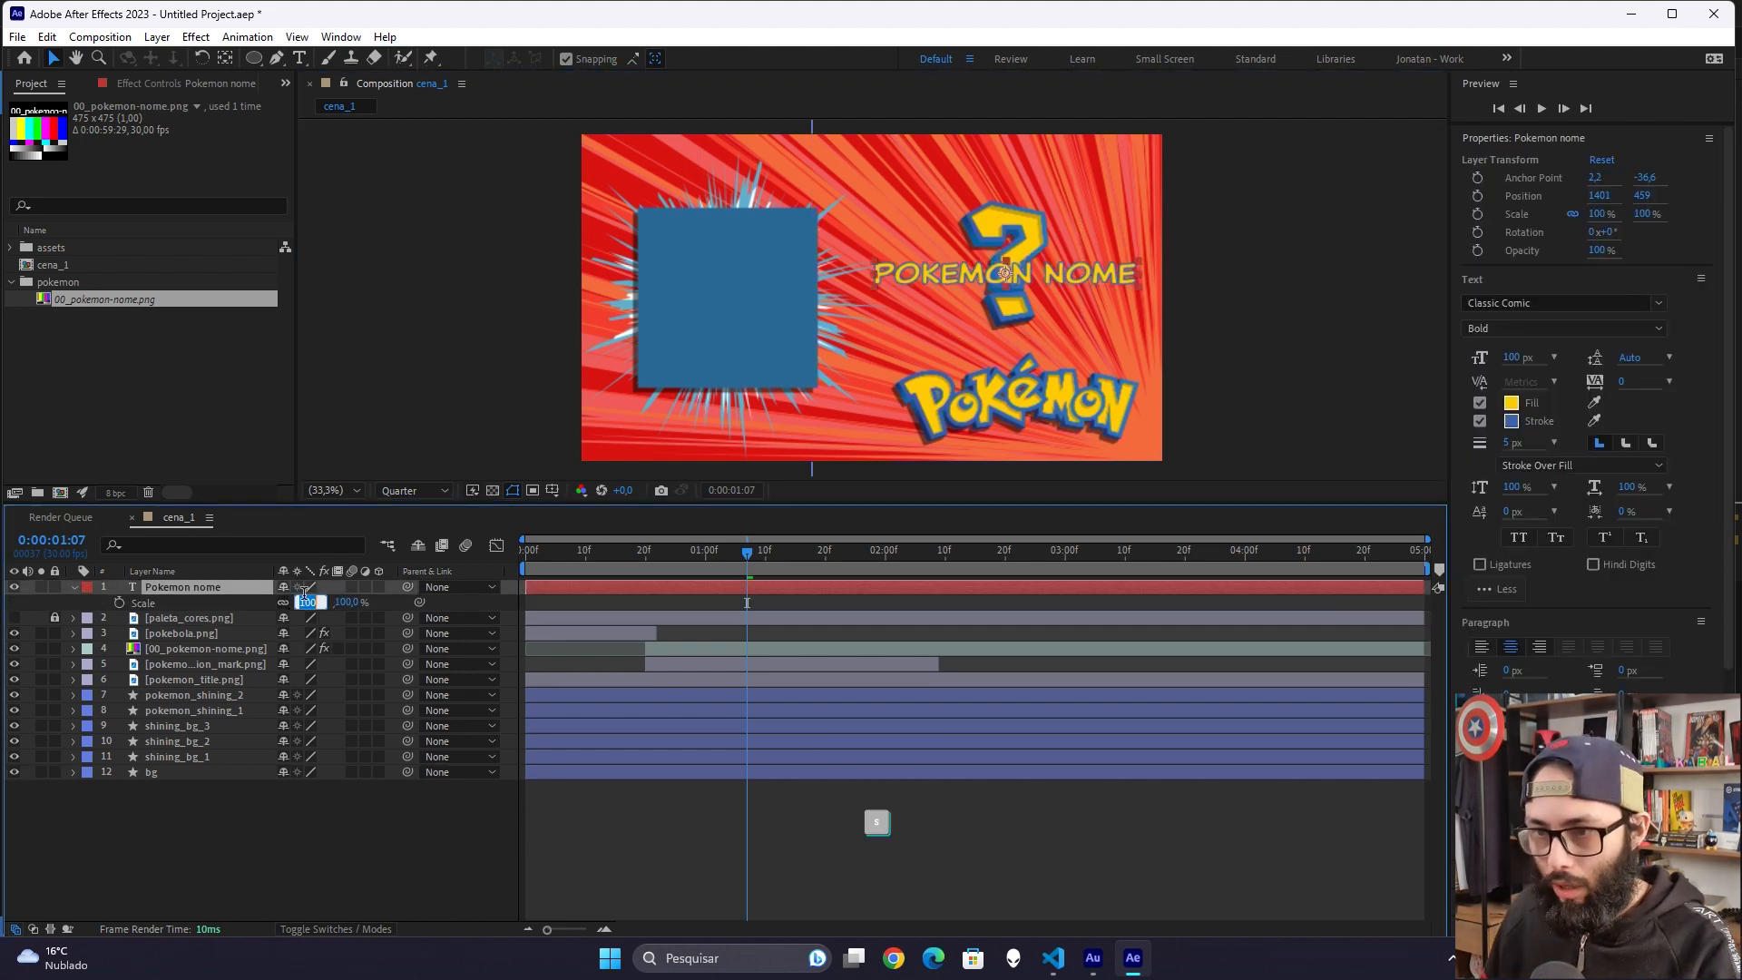
pyautogui.write('80')
pyautogui.press('Return')
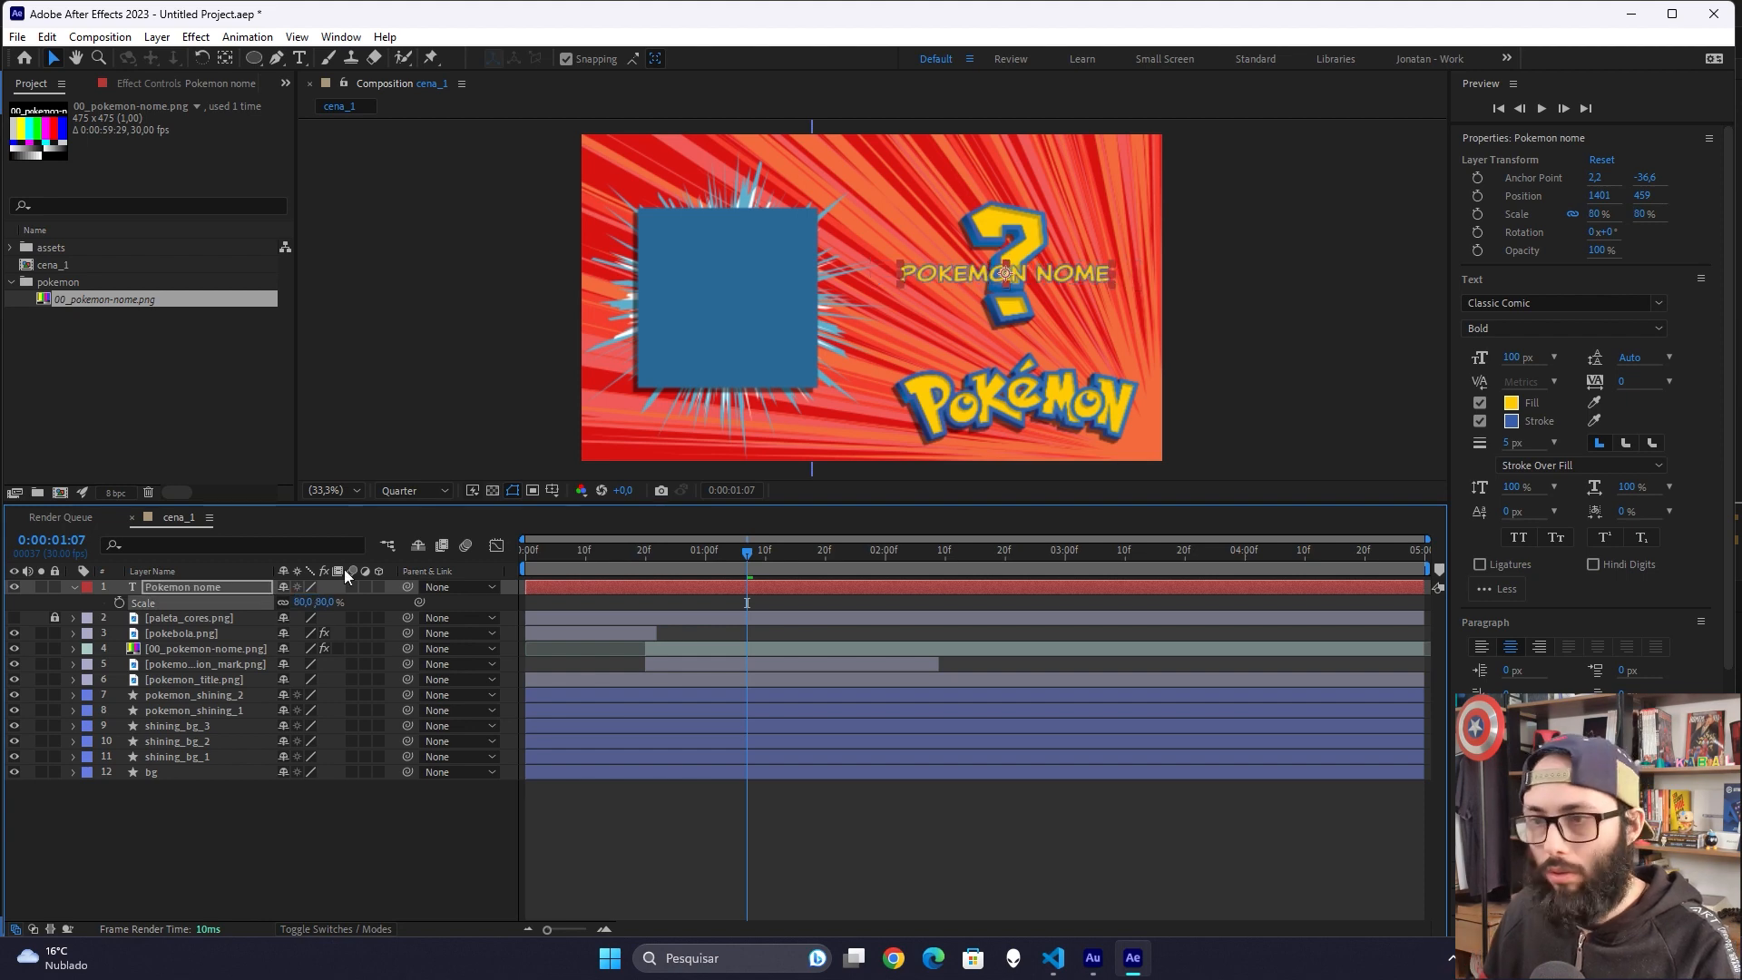
pyautogui.click(265, 830)
pyautogui.moveTo(246, 590); pyautogui.dragTo(248, 641)
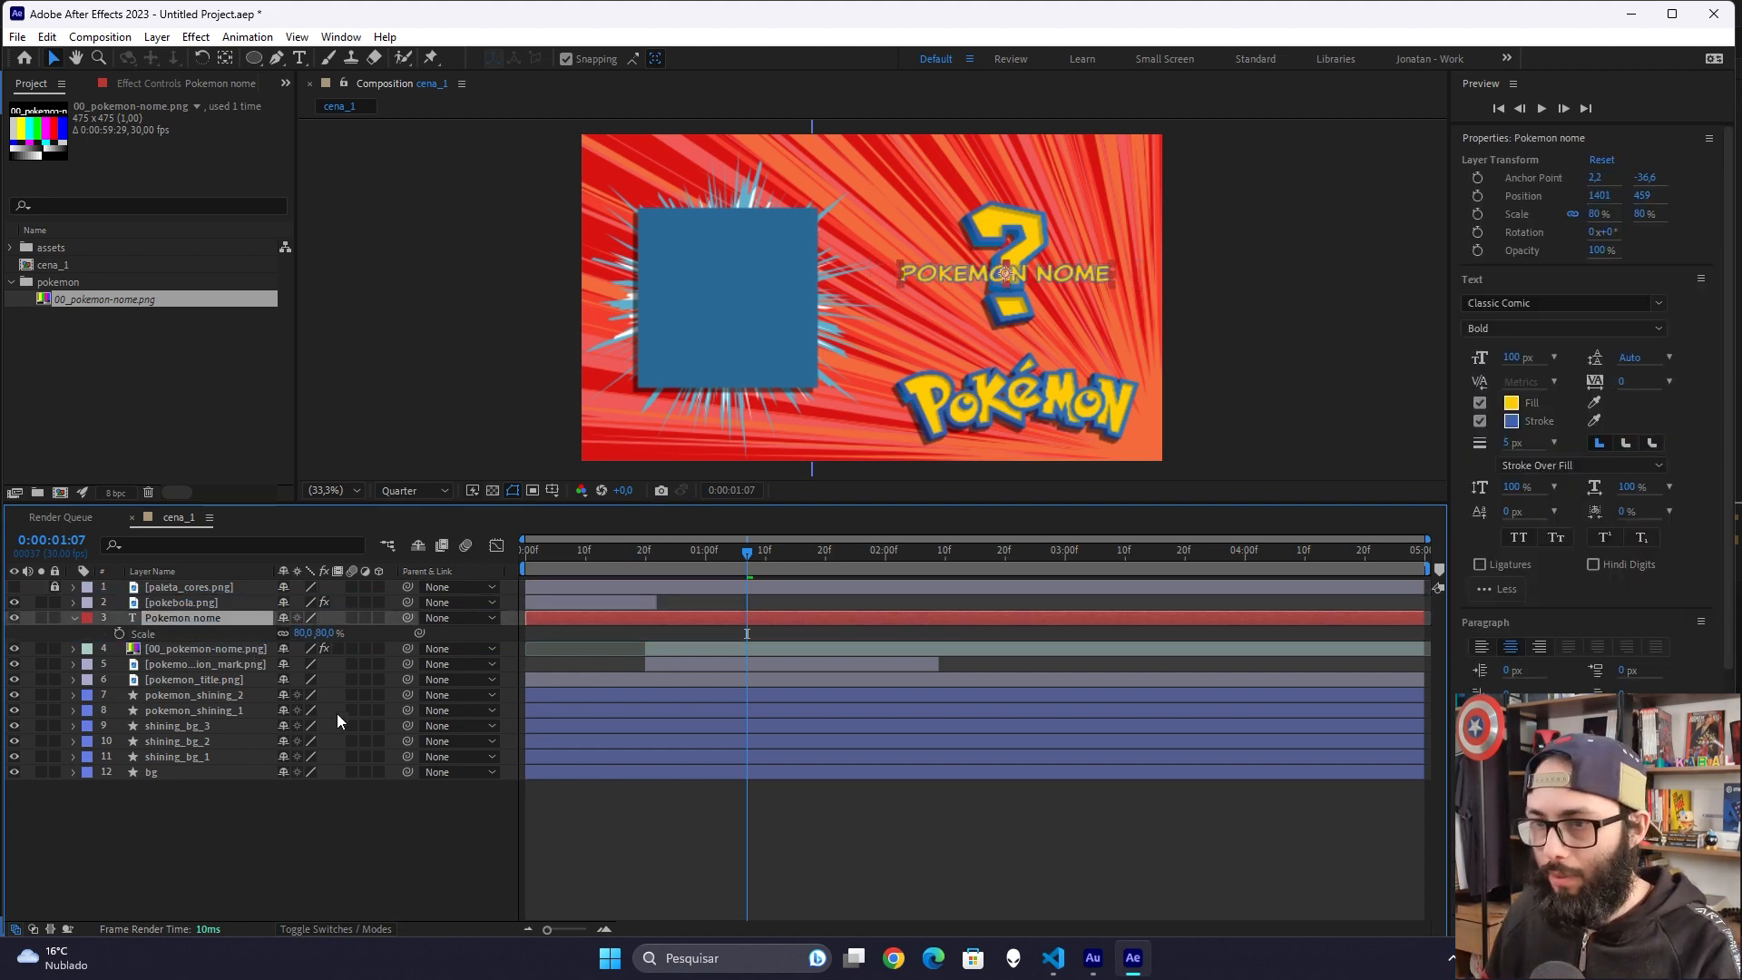
# Step: Trim the start of the "Pokemon nome" layer to 0:00:02:05, matching the question mark's enlarged scale keyframe
pyautogui.moveTo(698, 558); pyautogui.dragTo(864, 558)
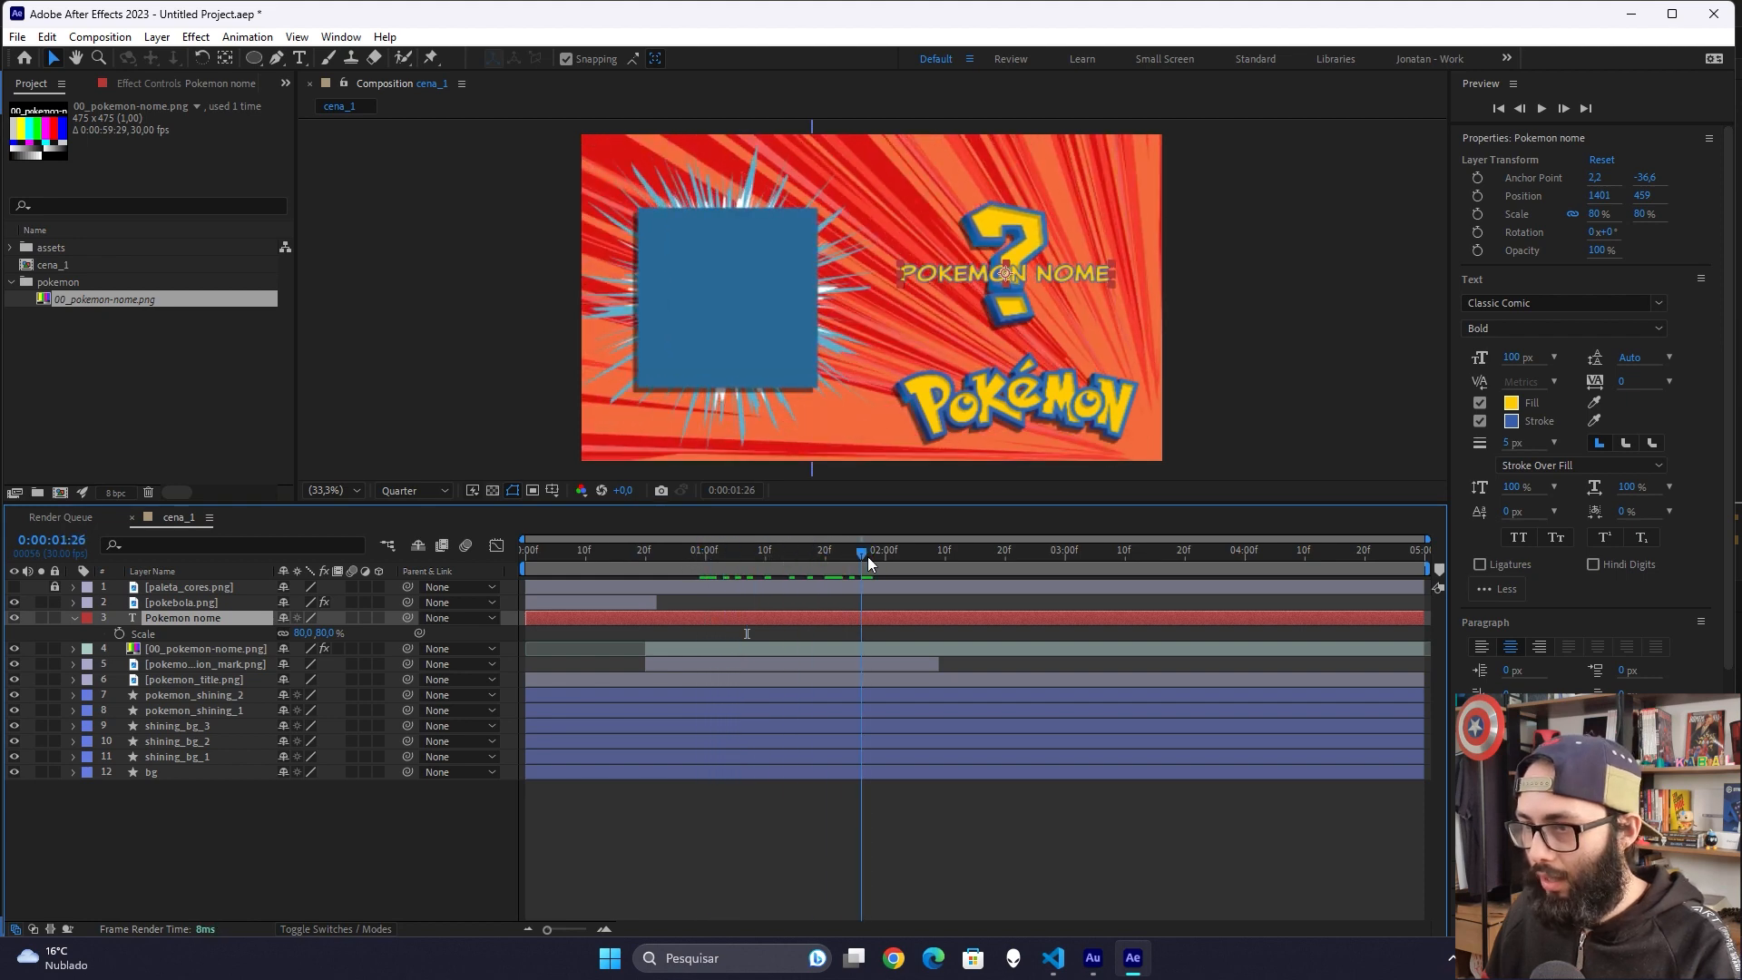
pyautogui.hotkey('alt', '[')
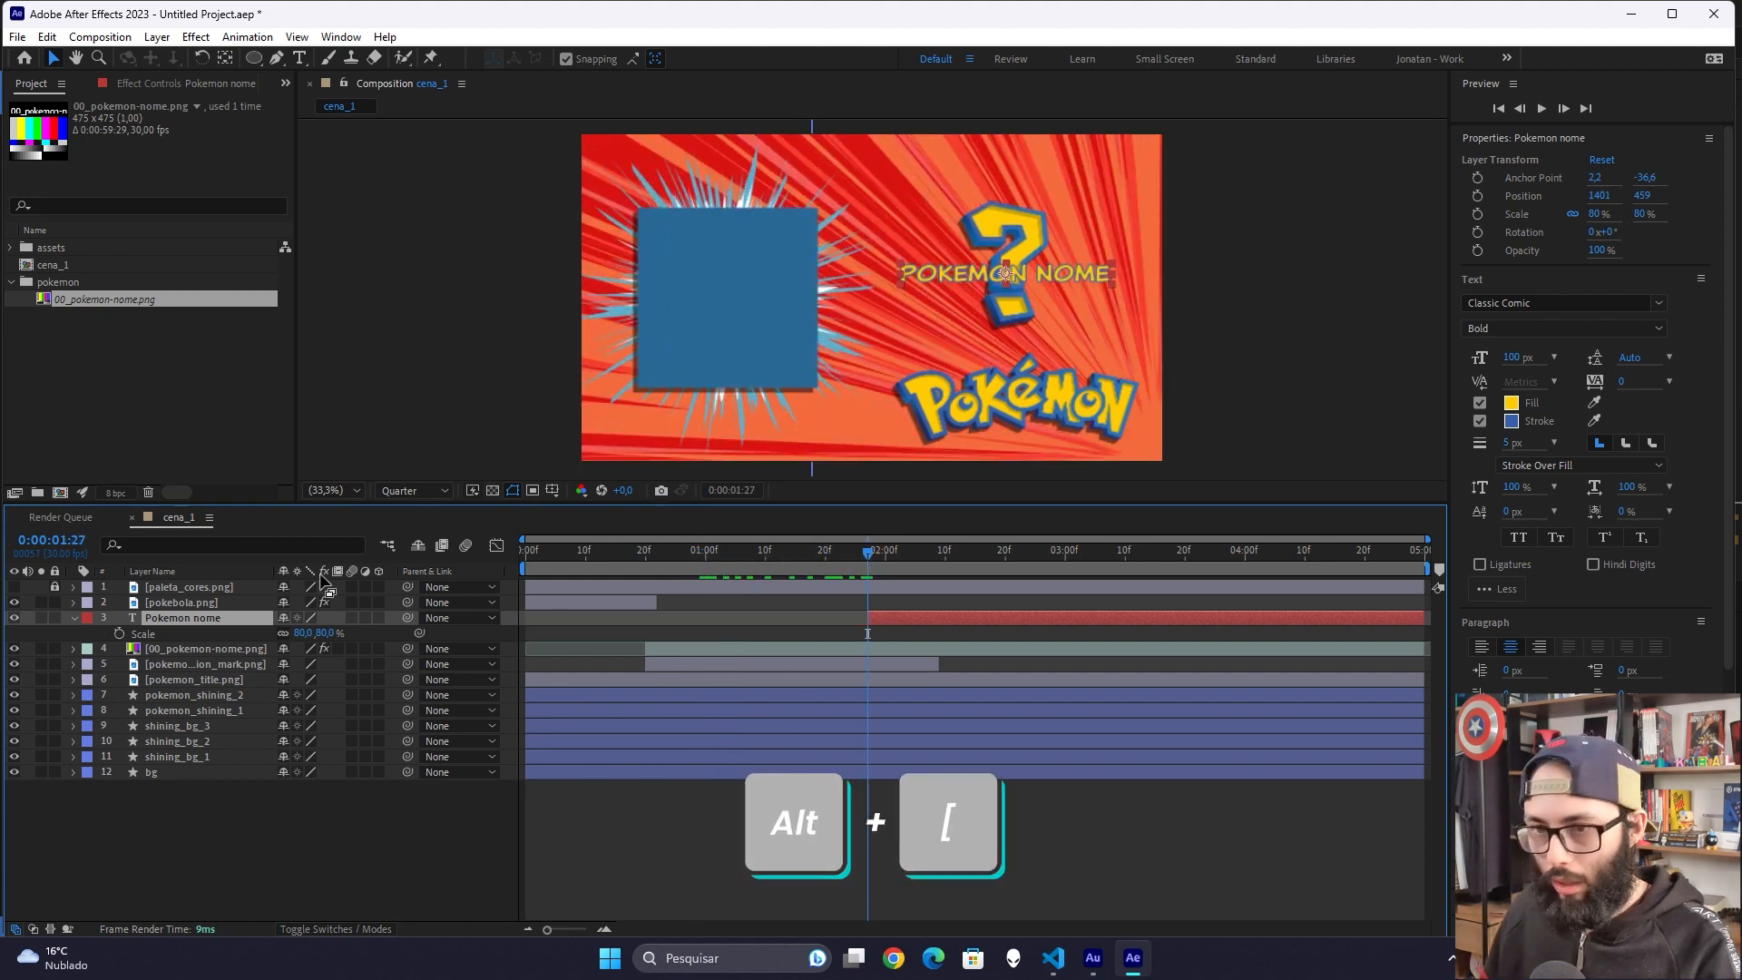
pyautogui.click(227, 665)
pyautogui.press('u')
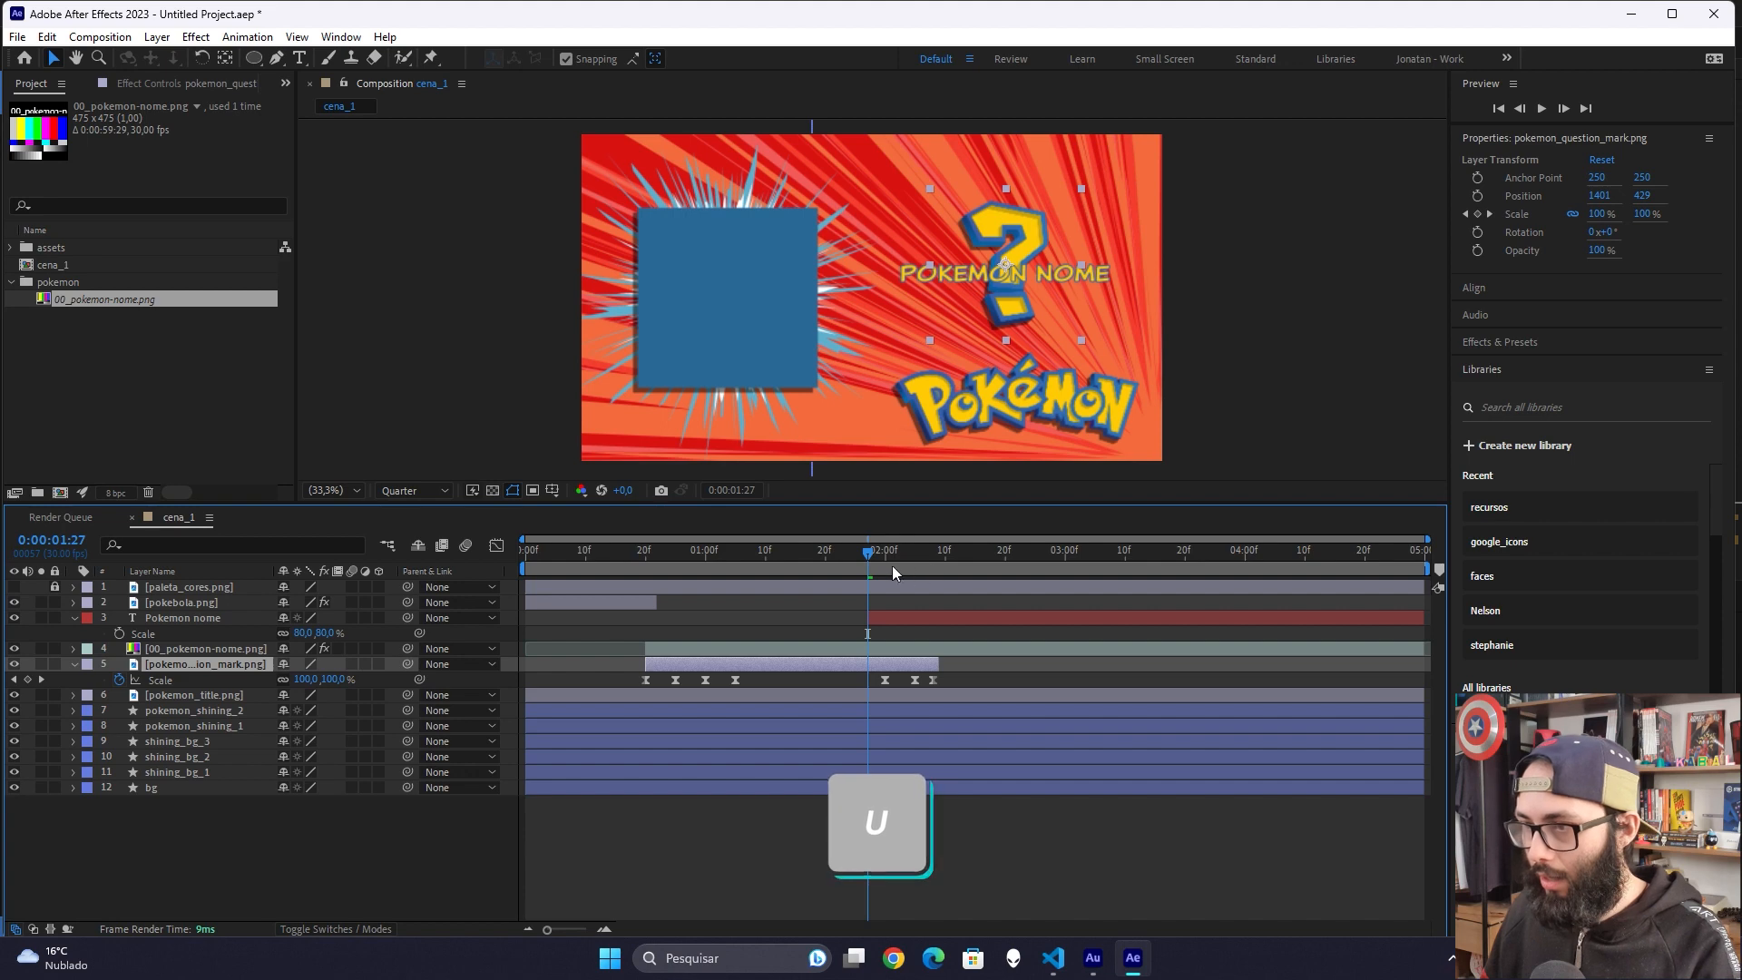
pyautogui.press('k')
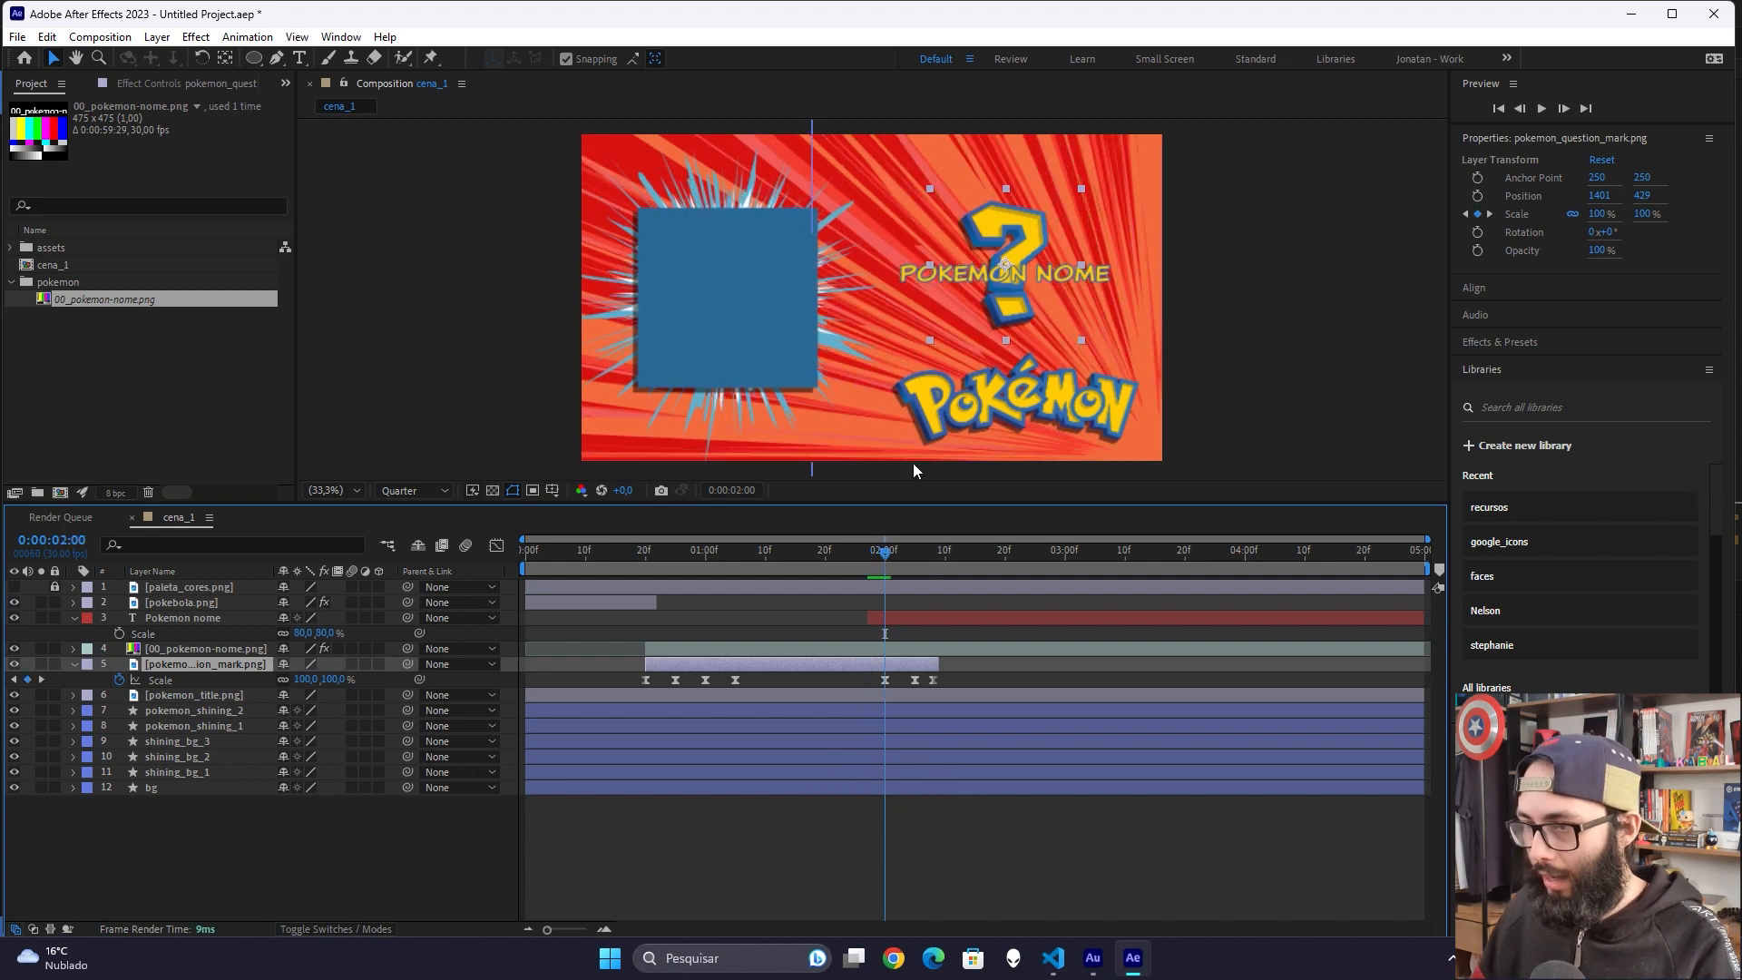
pyautogui.click(912, 559)
pyautogui.click(918, 631)
pyautogui.hotkey('alt', '[')
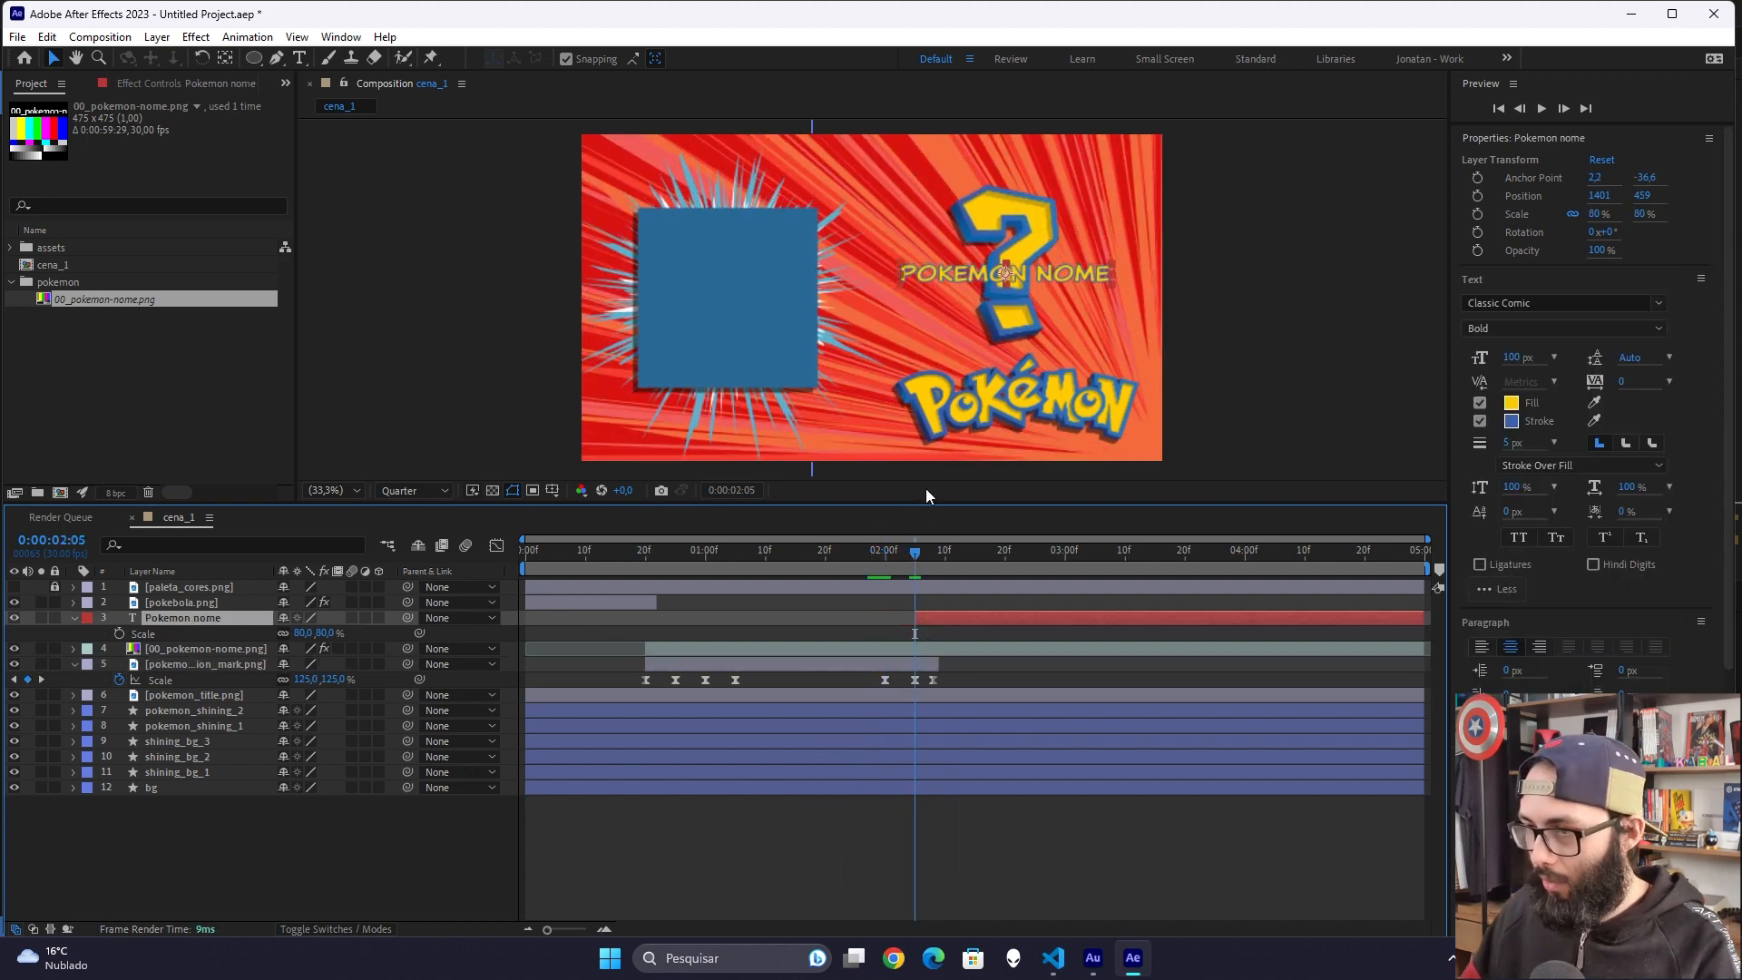
# Step: Add a Scale text animator to the "Pokemon nome" layer and set its Scale to 0%
pyautogui.click(281, 826)
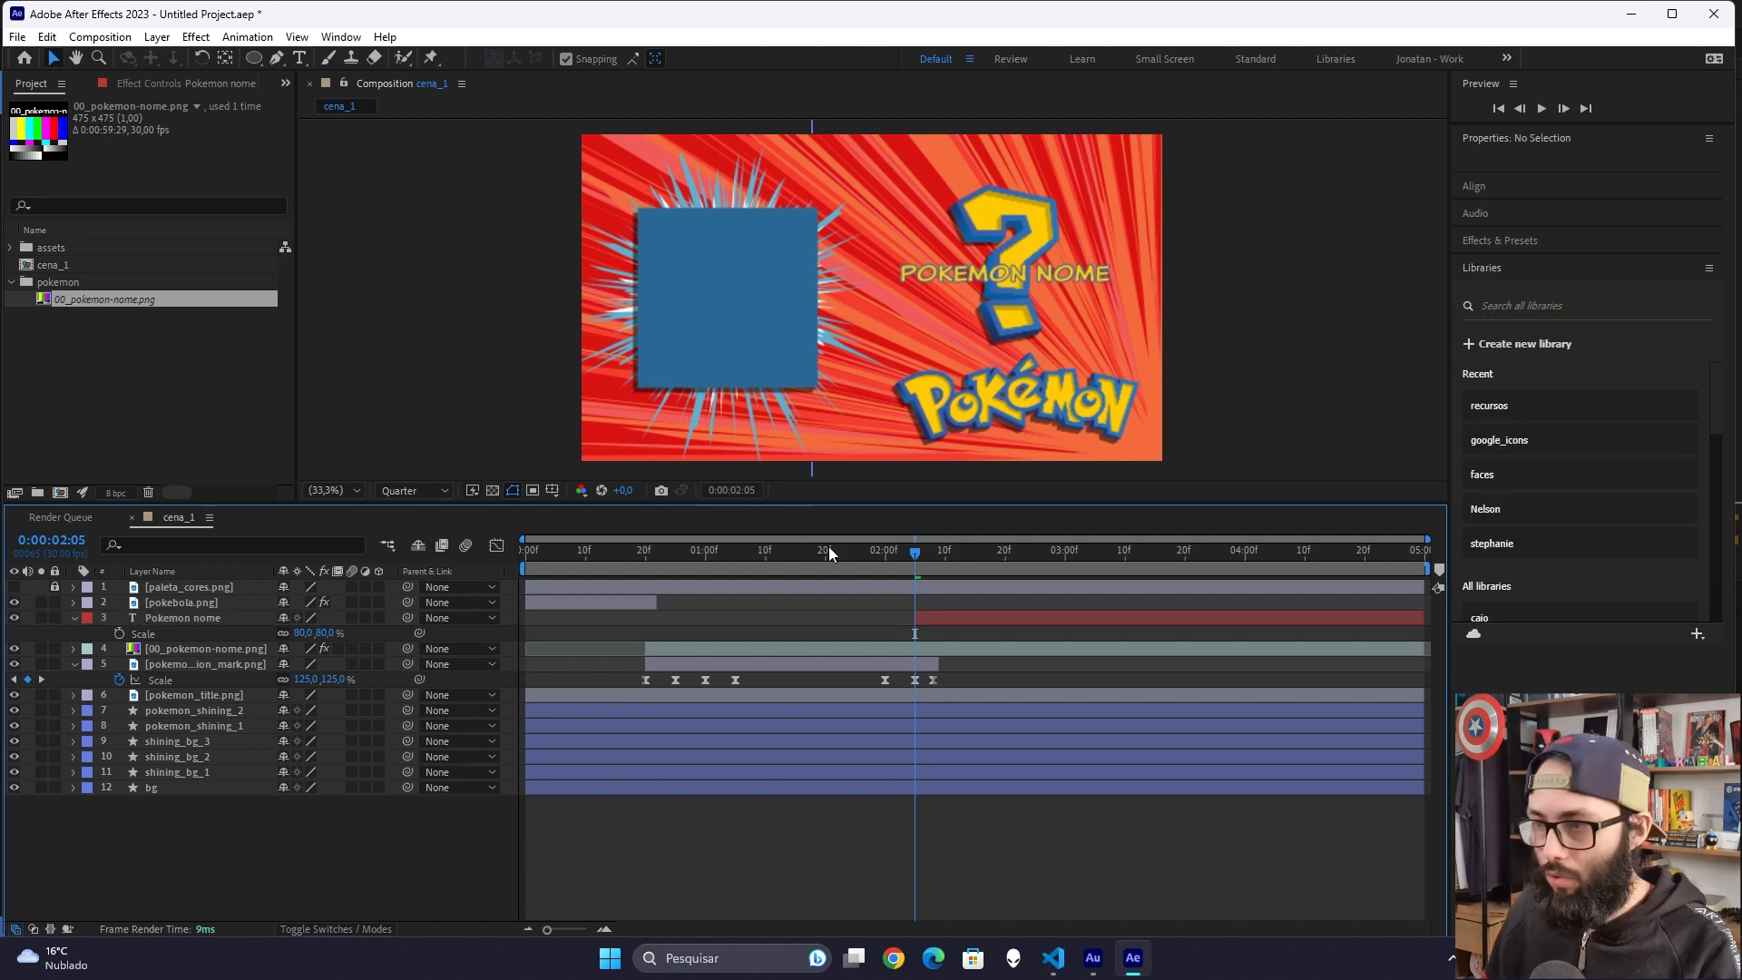
pyautogui.click(219, 618)
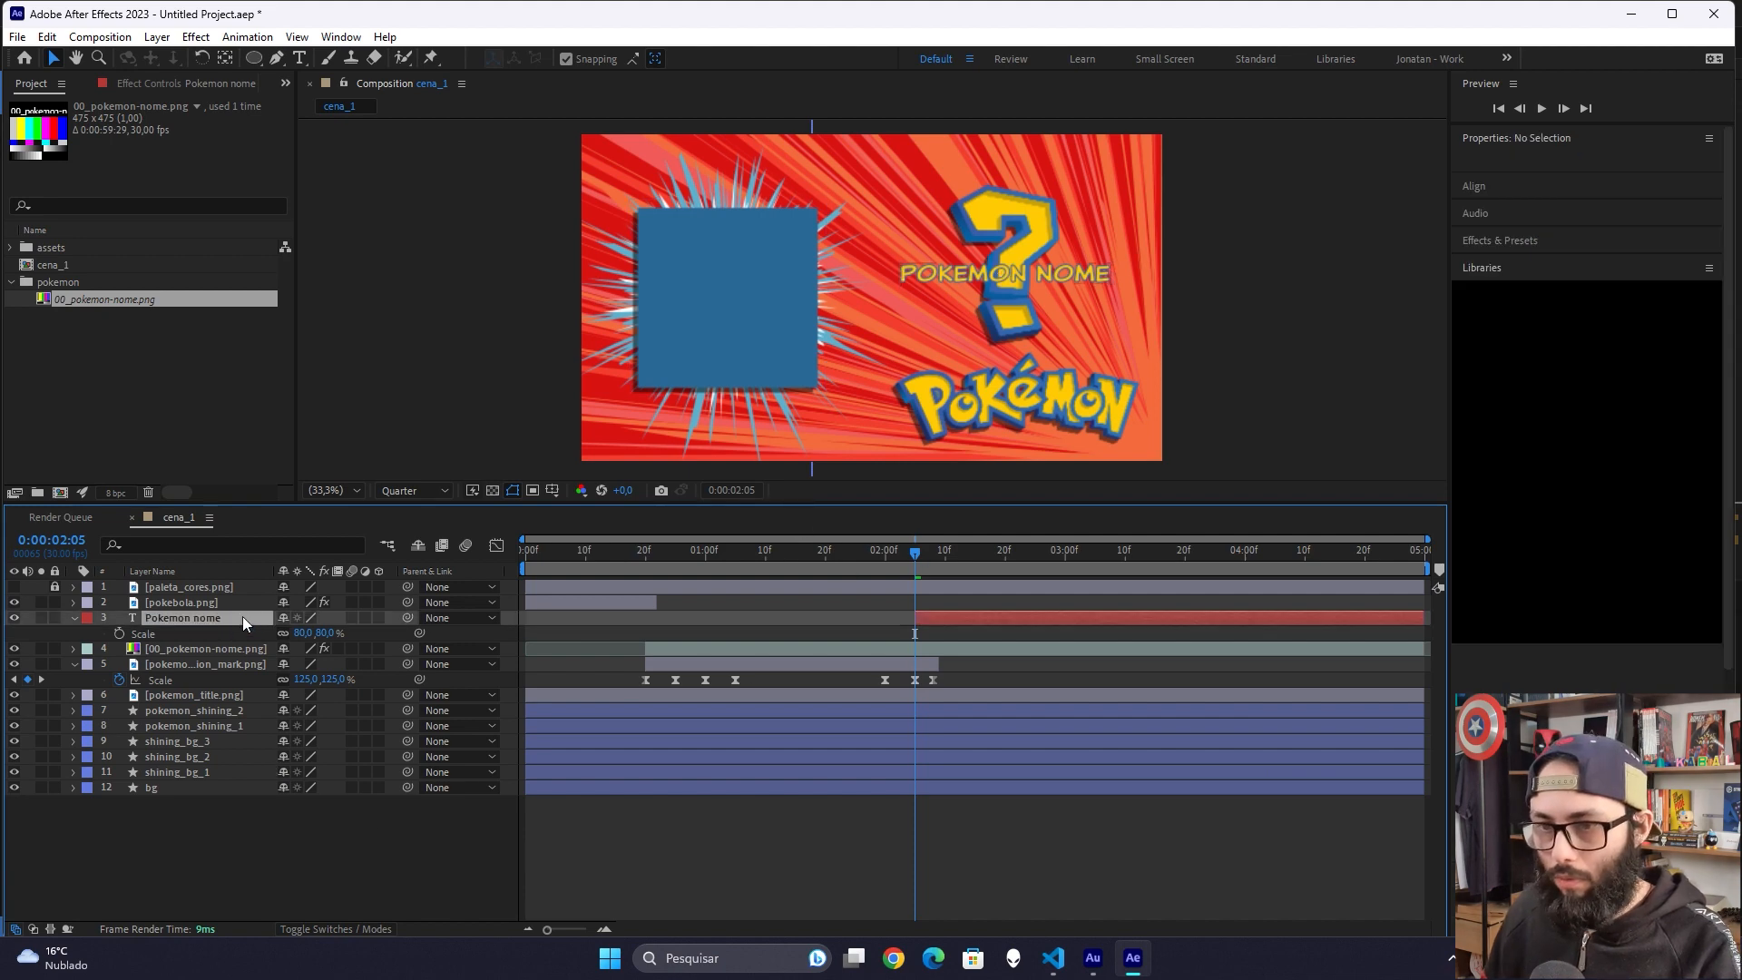
pyautogui.click(78, 619)
pyautogui.click(79, 619)
pyautogui.click(389, 634)
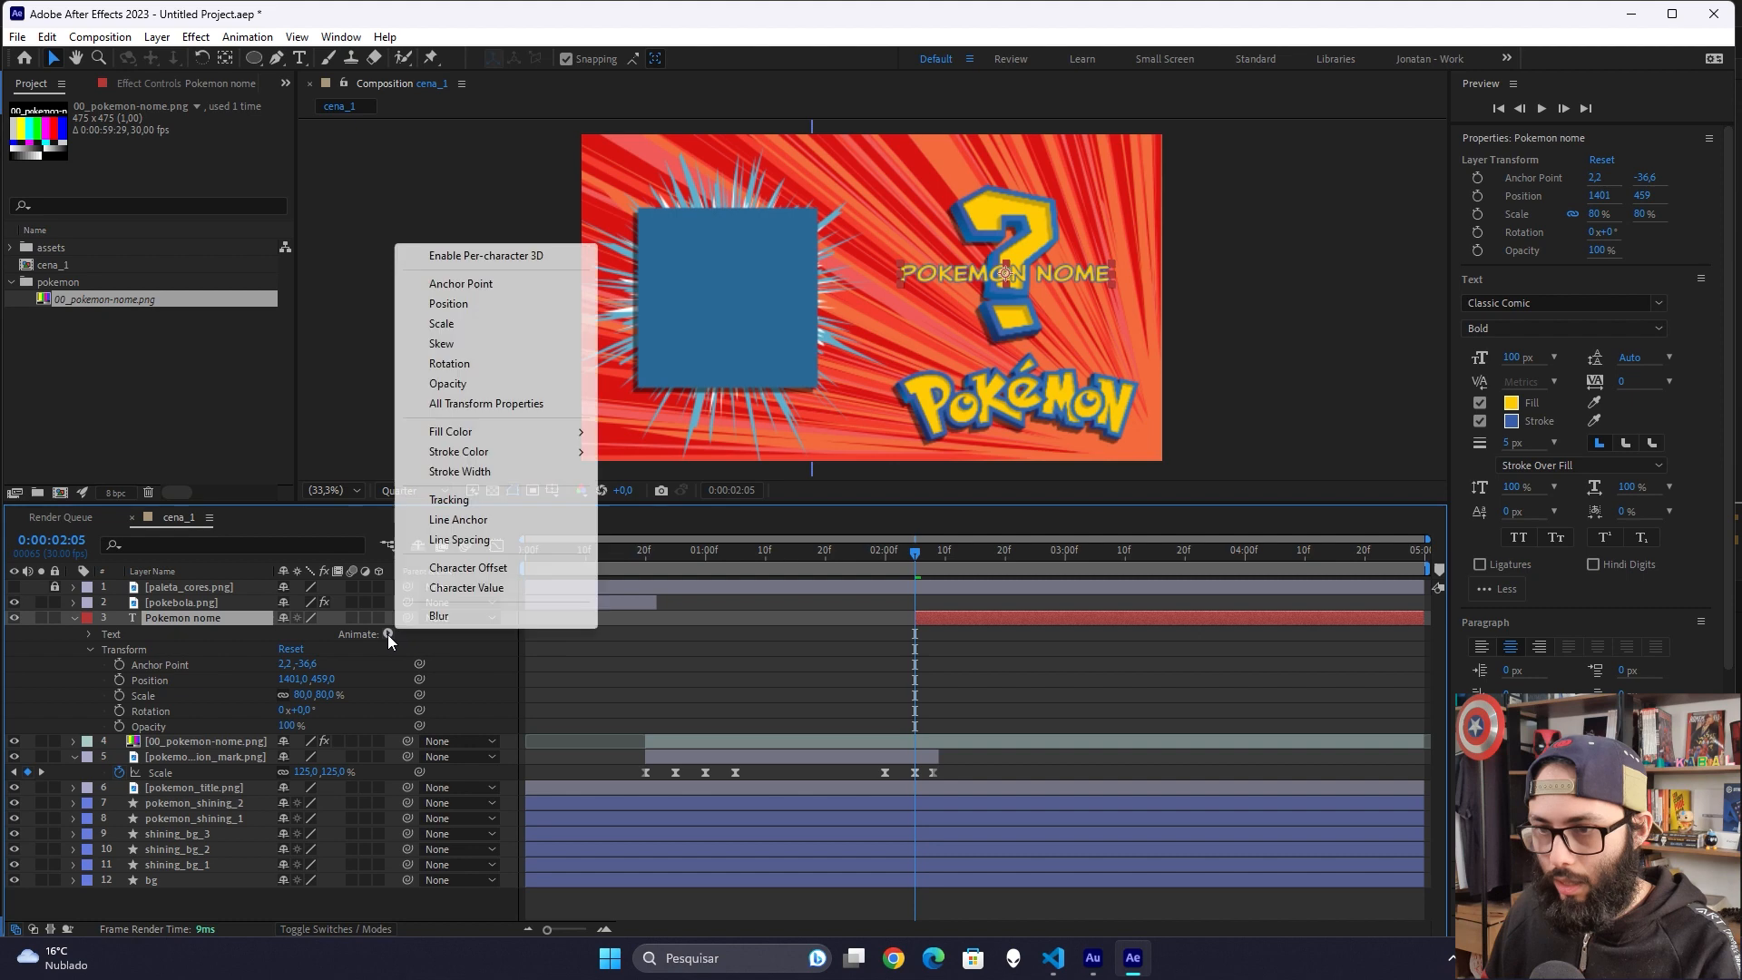
pyautogui.click(472, 324)
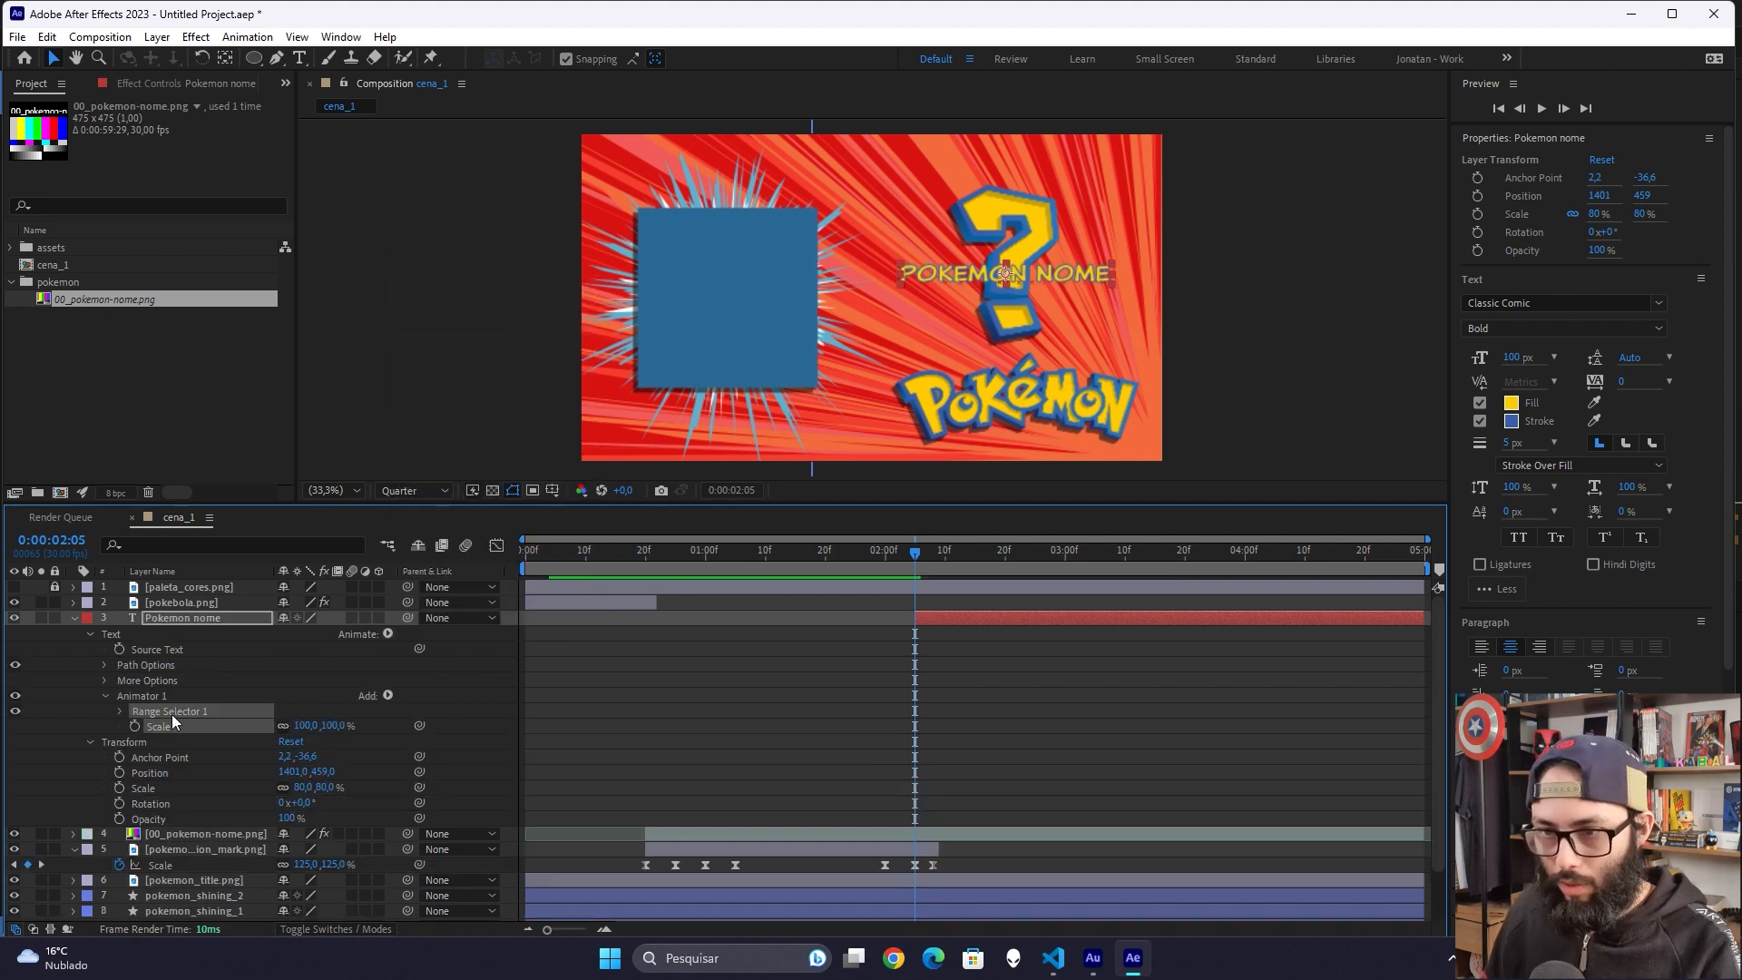
pyautogui.write('00')
pyautogui.press('Return')
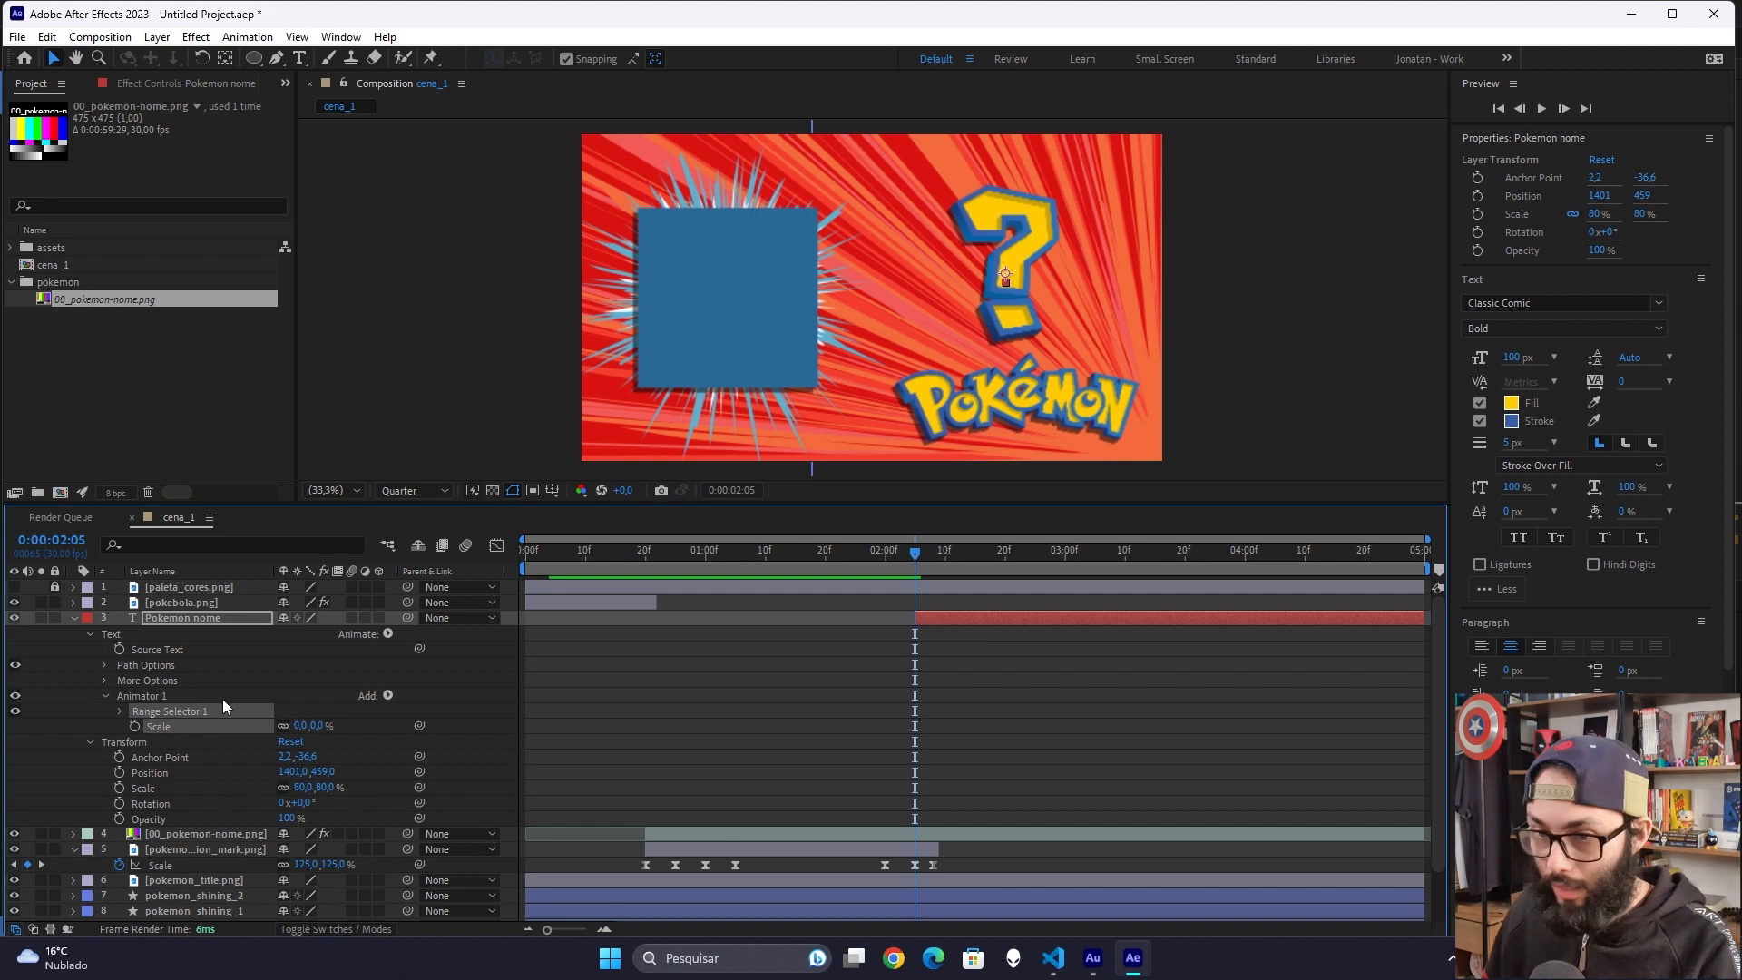
# Step: Set the Range Selector's Shape to Ramp Up and its Ease Low to about 36%
pyautogui.click(120, 710)
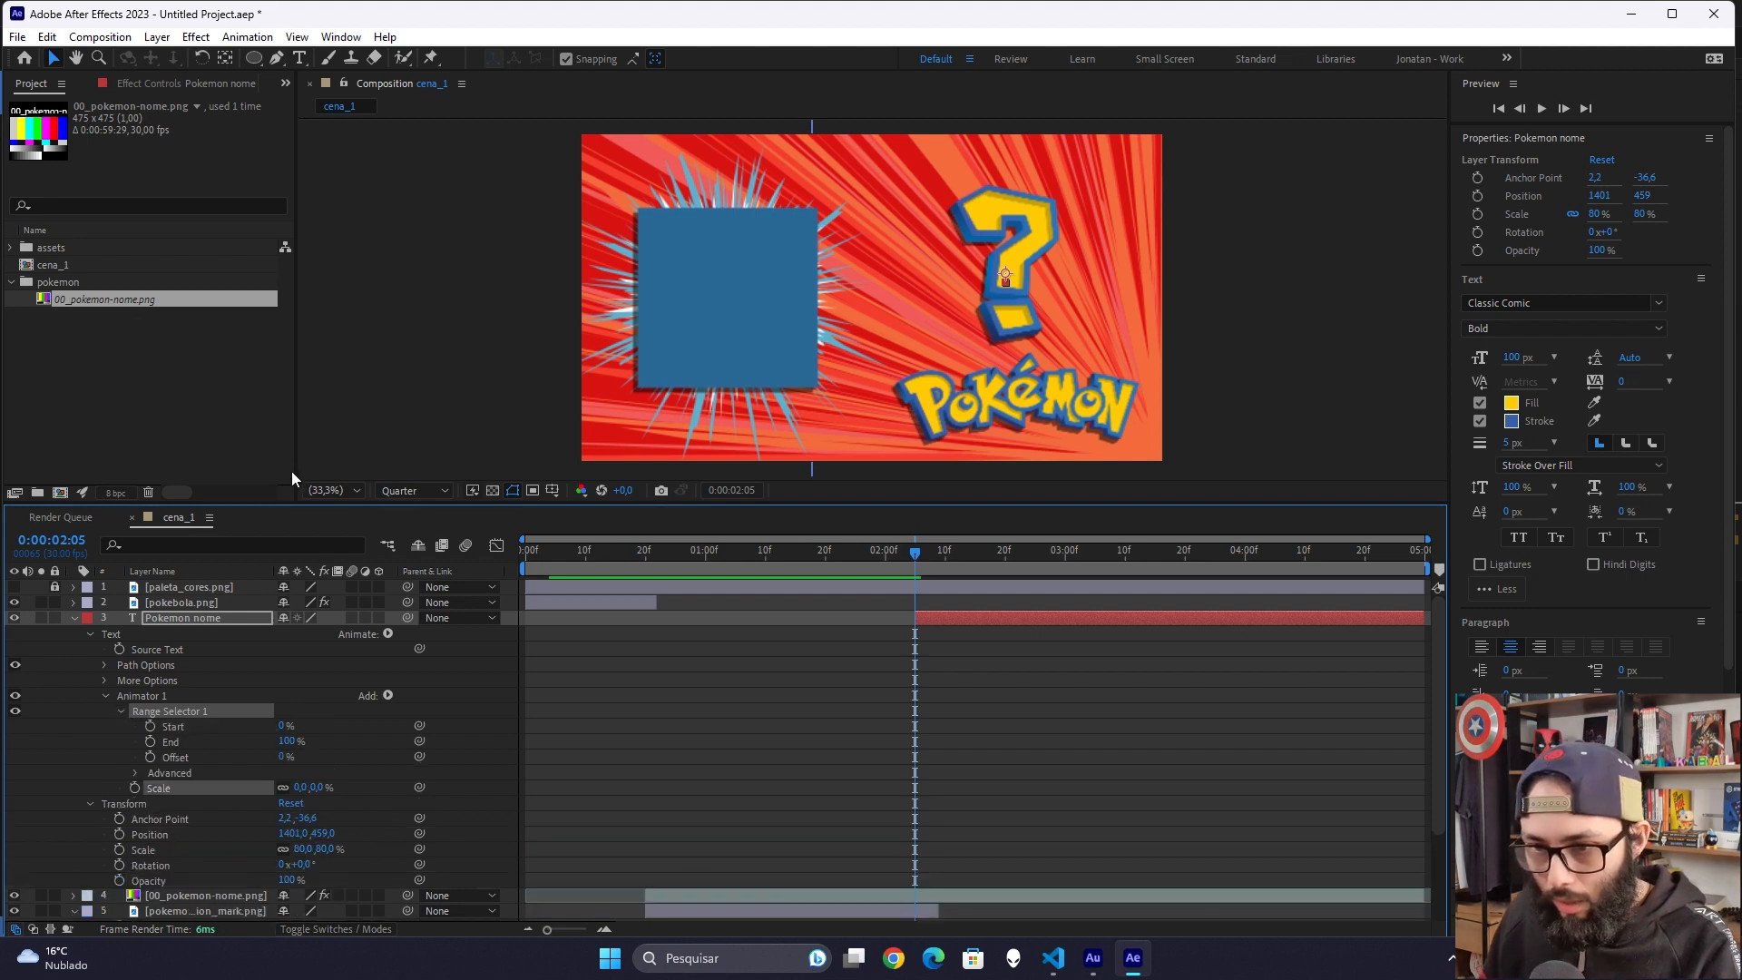
pyautogui.click(134, 771)
pyautogui.click(330, 849)
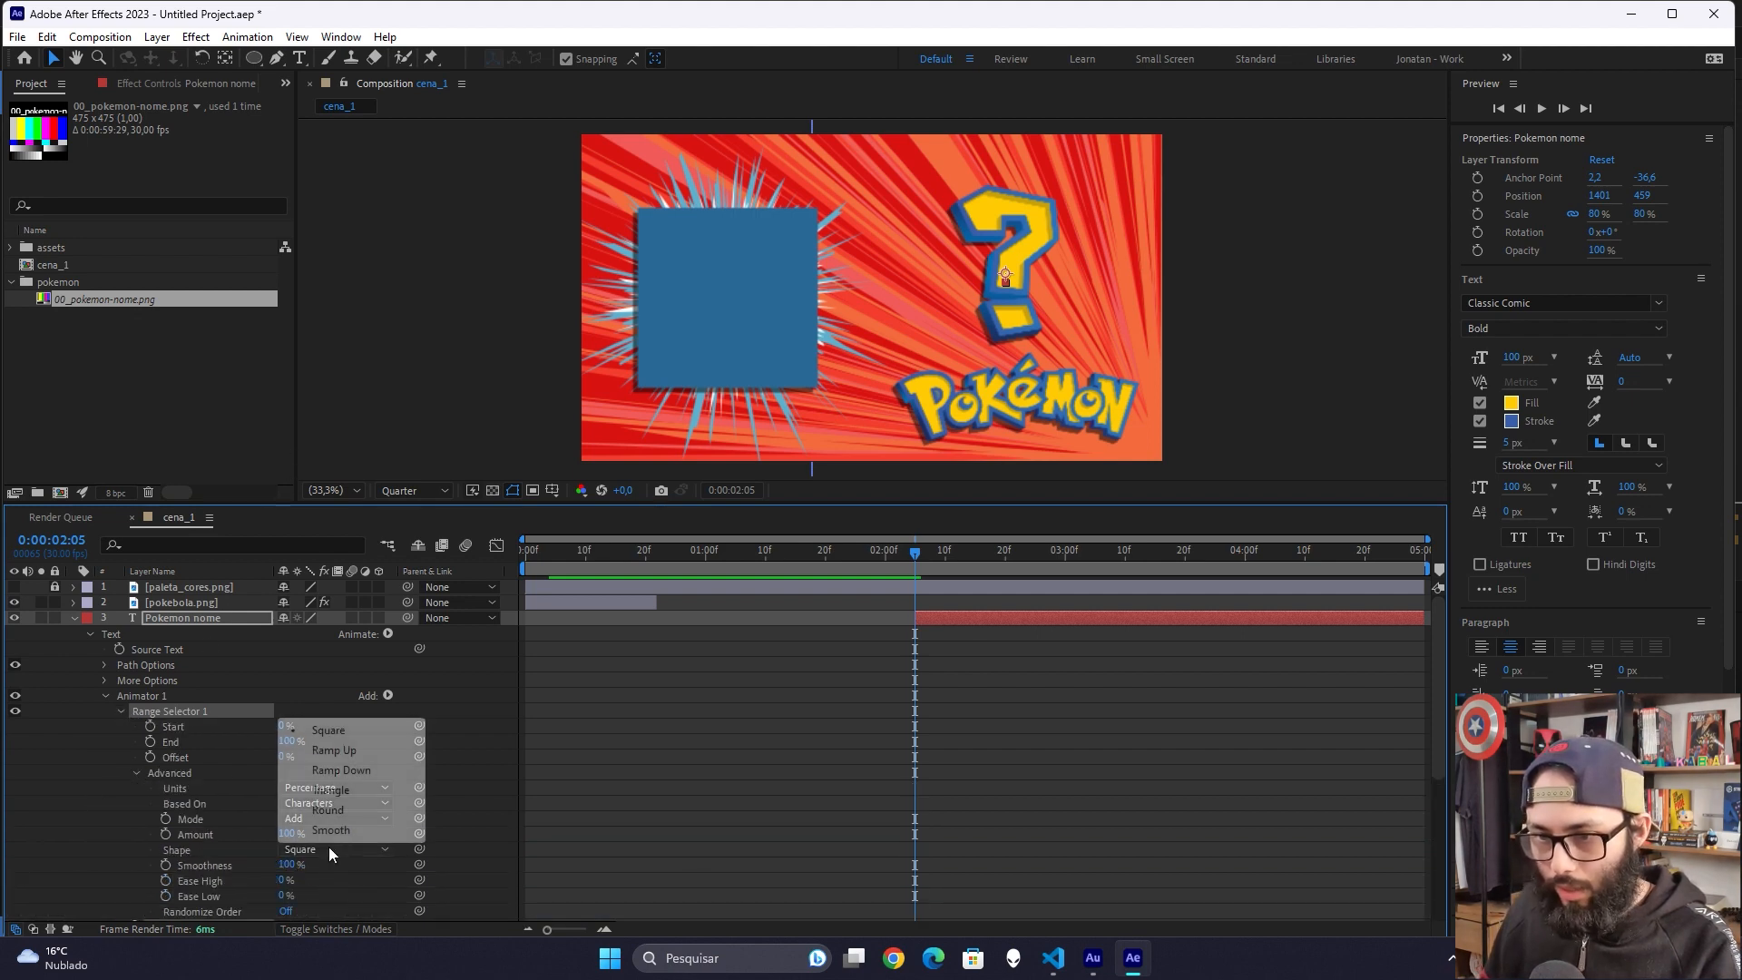
pyautogui.click(331, 747)
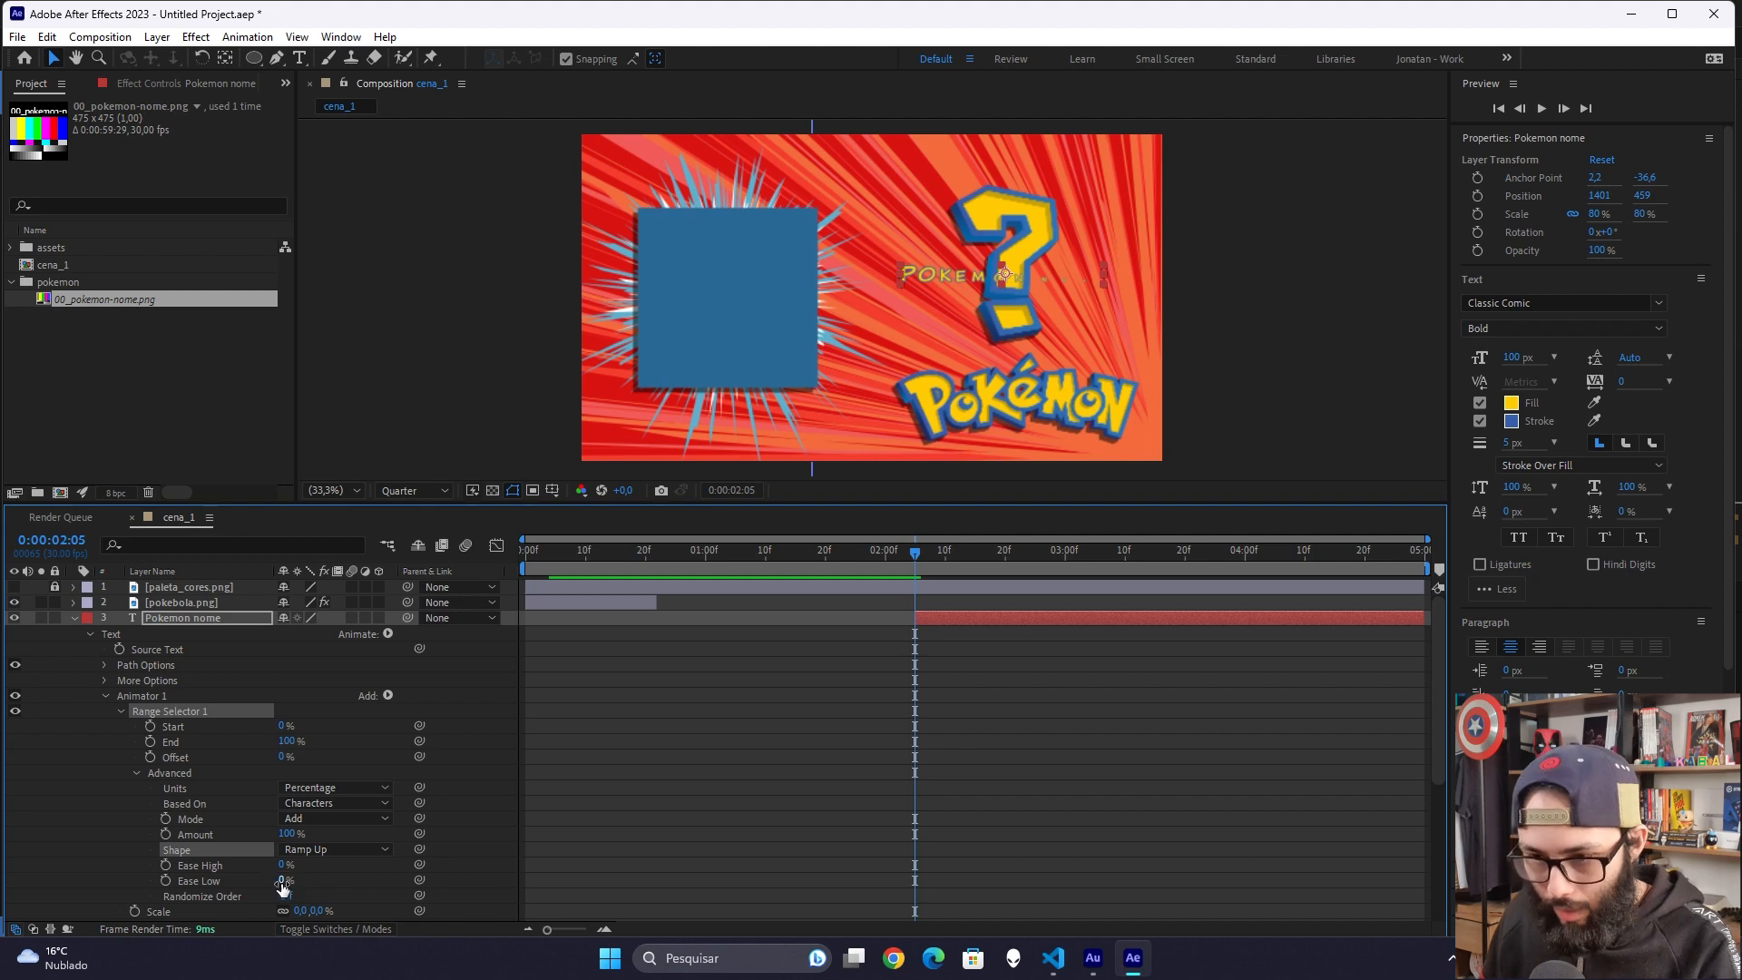
pyautogui.moveTo(284, 880); pyautogui.dragTo(291, 765)
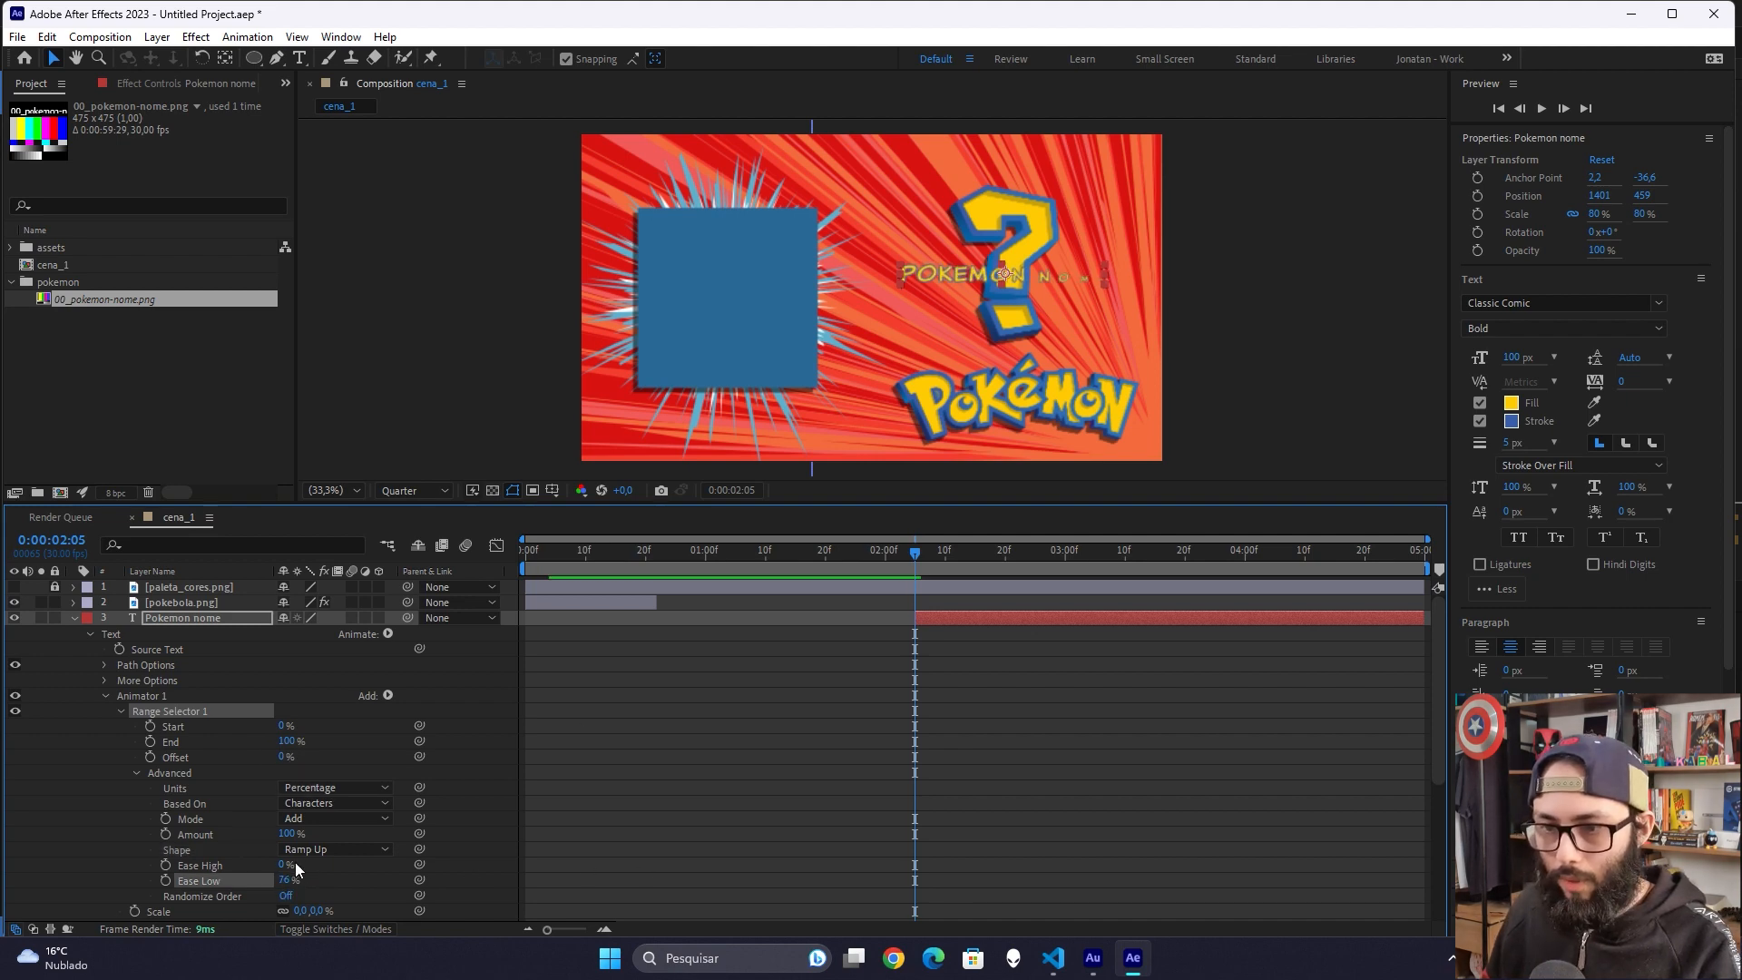
# Step: Set the Range Selector's Ease Low to 100% and keyframe its Offset at -100% at 0:00:02:05
pyautogui.moveTo(284, 879); pyautogui.dragTo(622, 840)
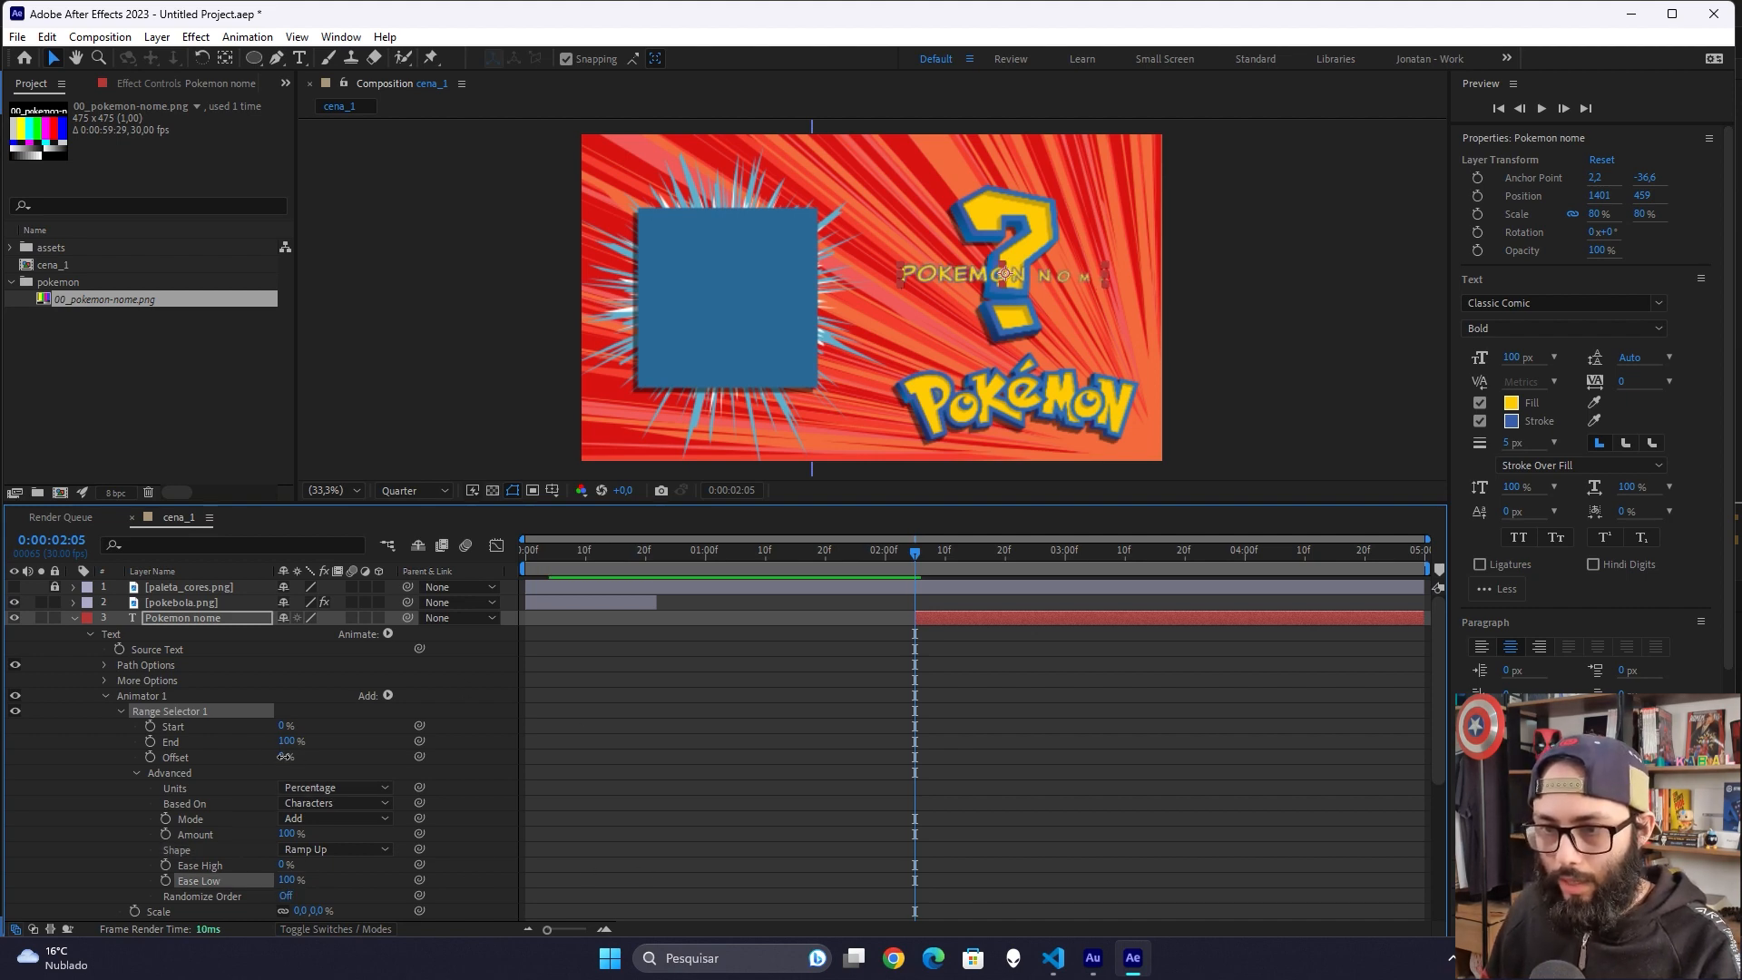
pyautogui.moveTo(275, 756); pyautogui.dragTo(209, 756)
pyautogui.click(149, 757)
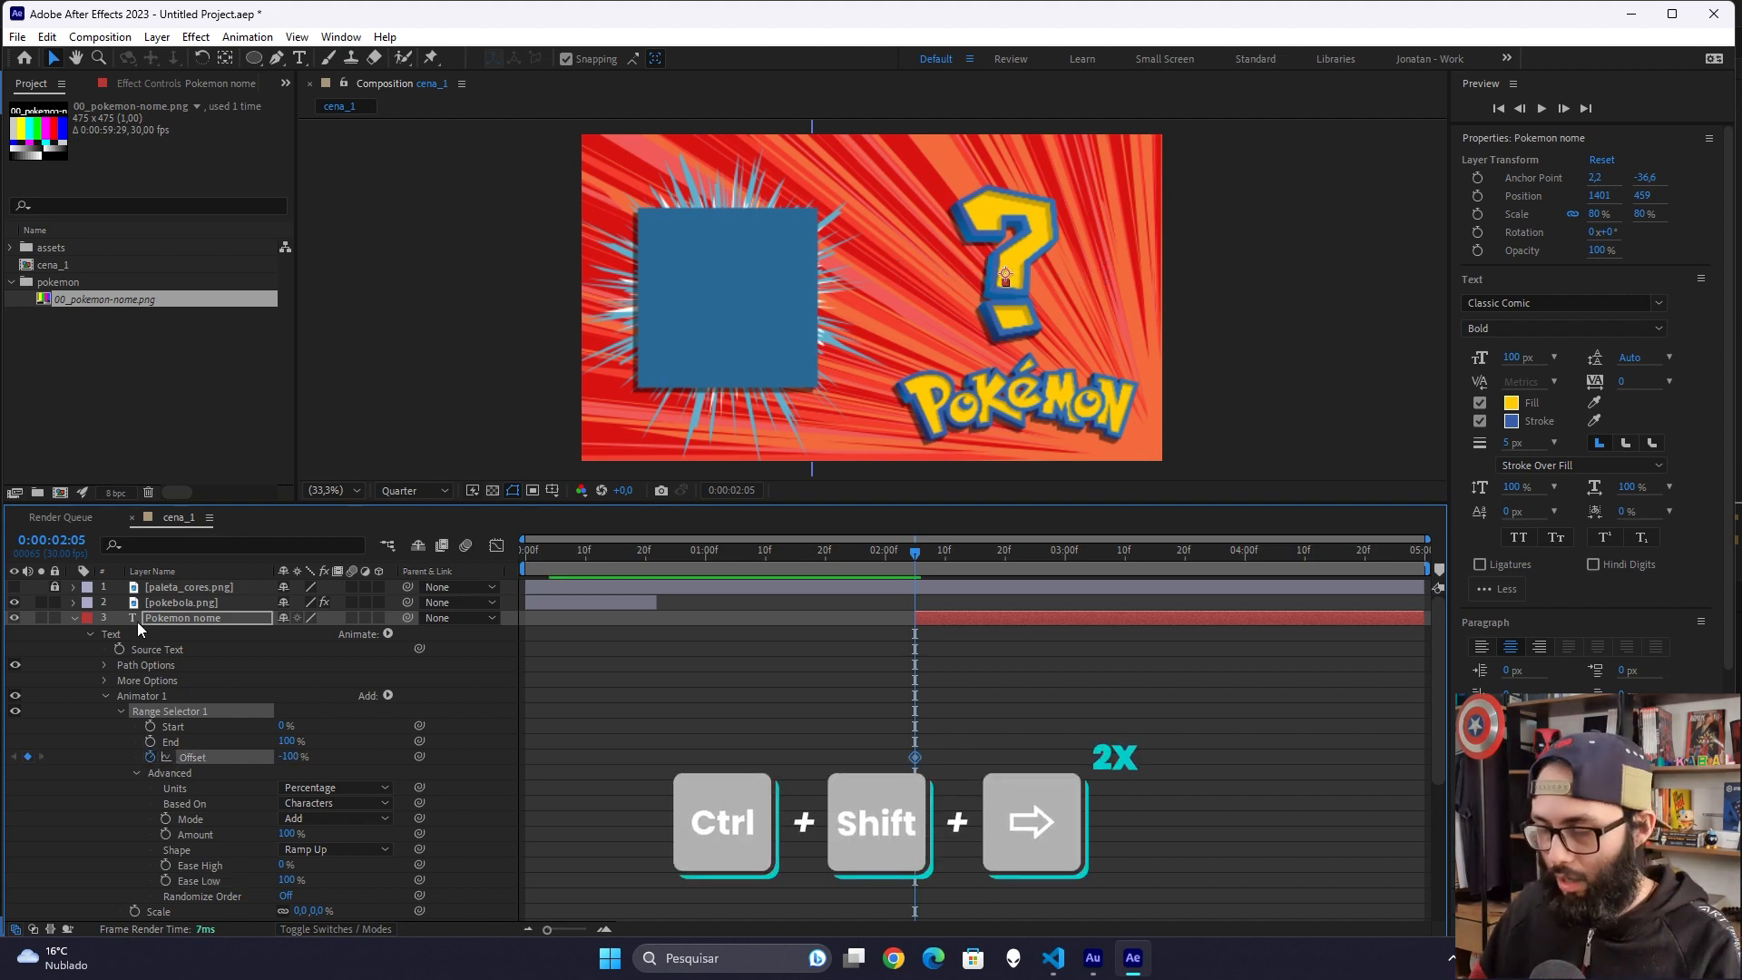
# Step: Keyframe the Range Selector's Offset at 100% at 0:00:02:25, 20 frames after the first Offset keyframe
pyautogui.hotkey('ctrl', 'shift', 'Right')
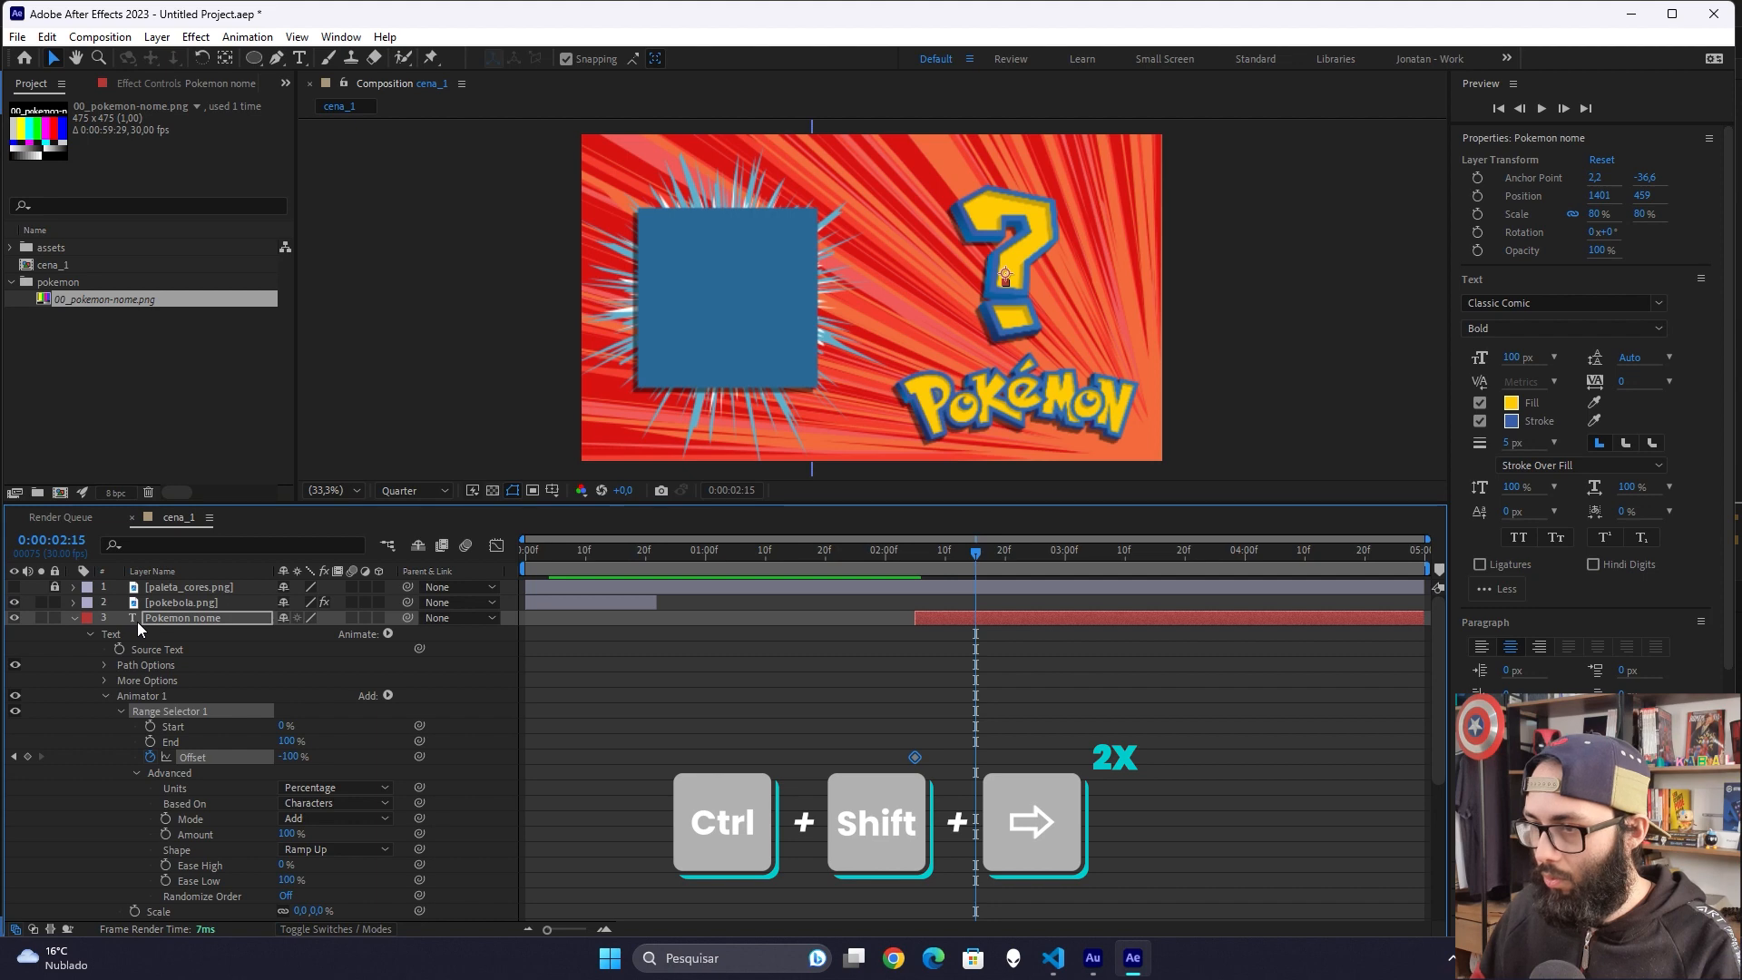
pyautogui.hotkey('ctrl', 'shift', 'Right')
pyautogui.write('100')
pyautogui.press('Return')
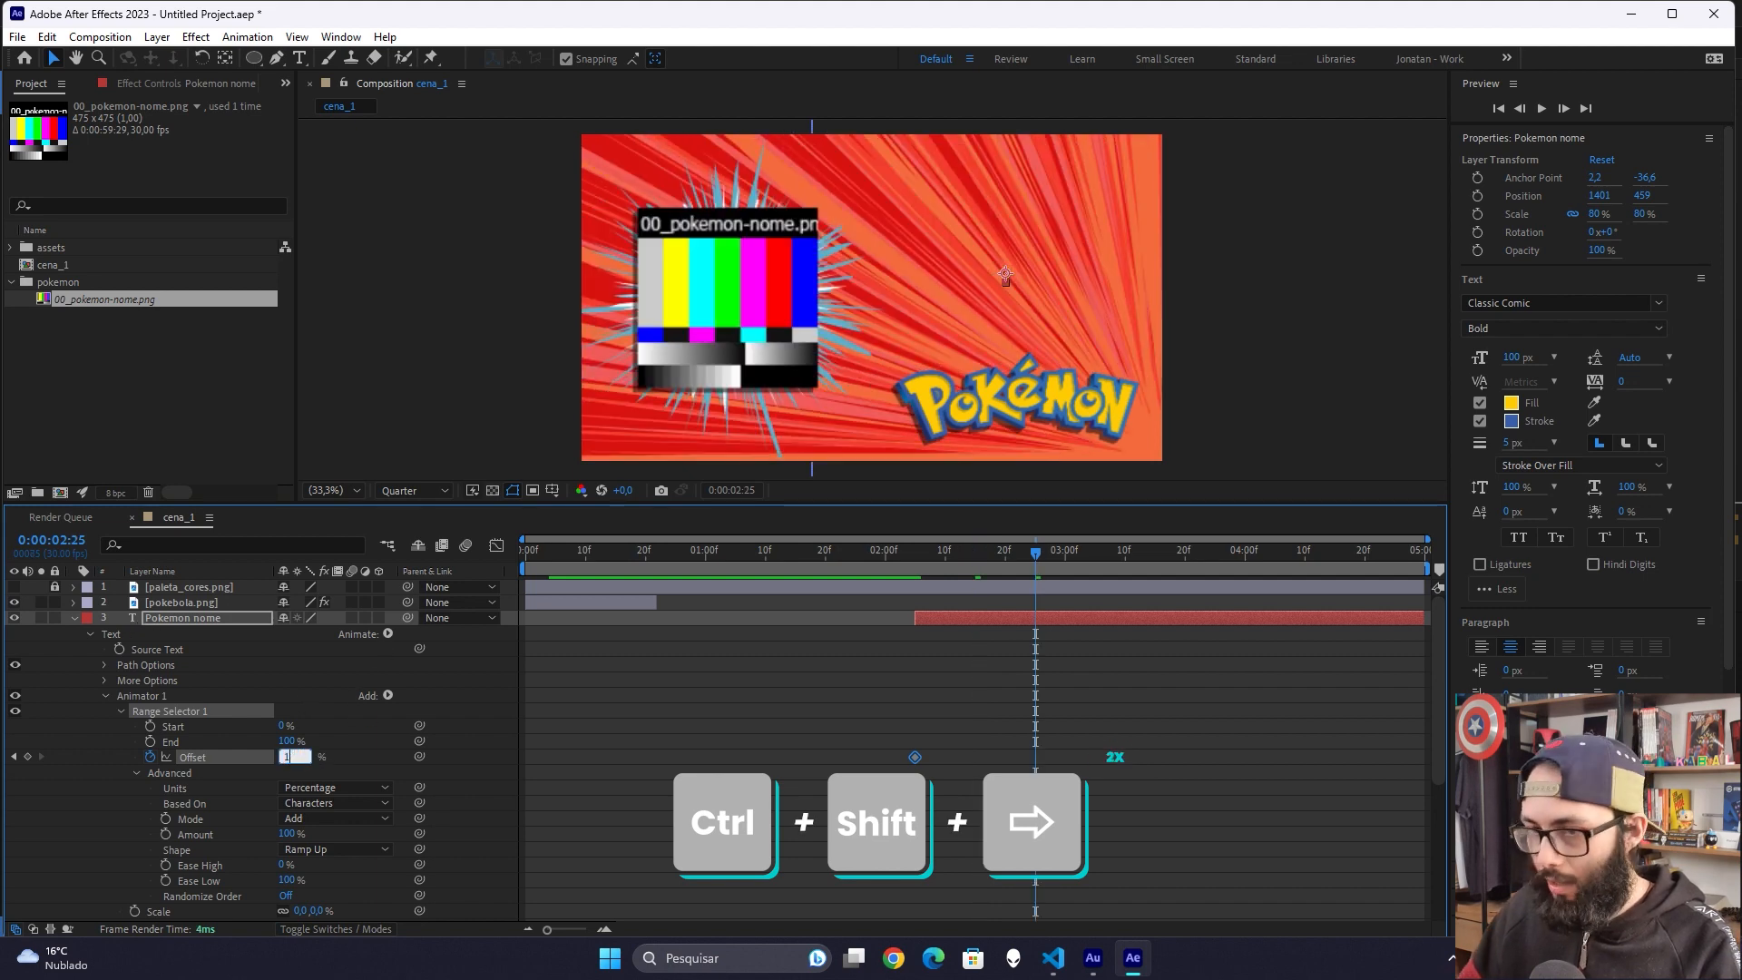
pyautogui.click(425, 696)
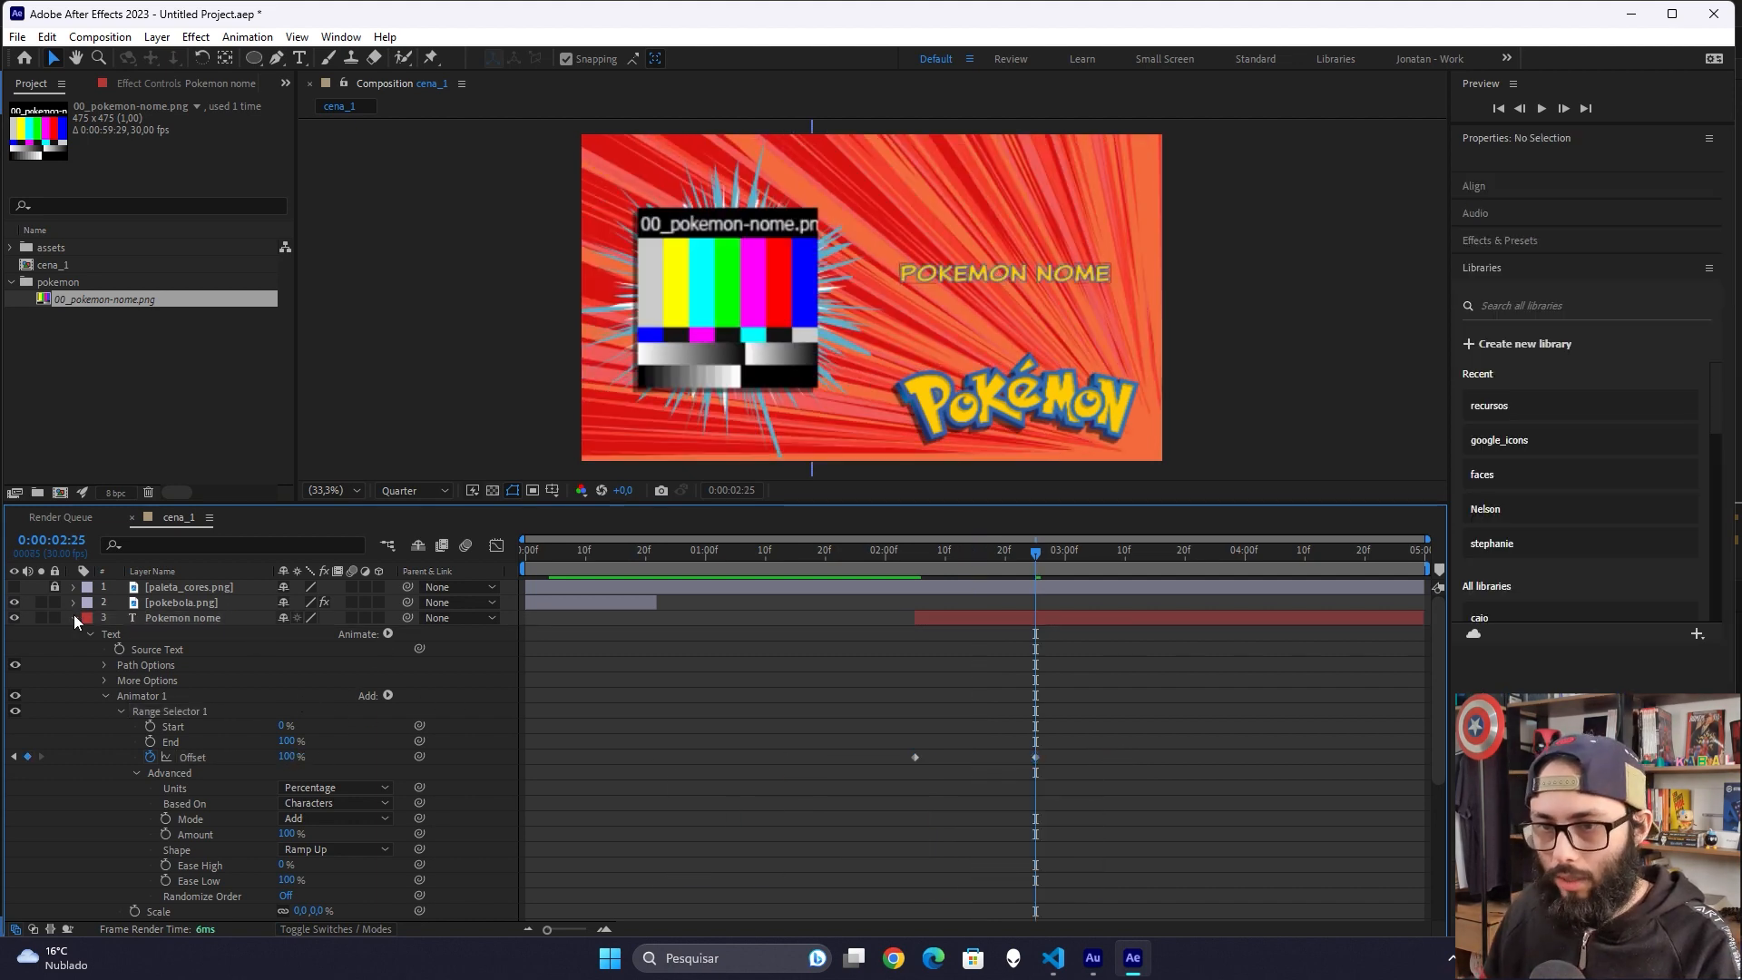
# Step: Add a Drop Shadow layer style to the "Pokemon nome" layer and expand only its shadow settings
pyautogui.click(73, 618)
pyautogui.rightClick(243, 614)
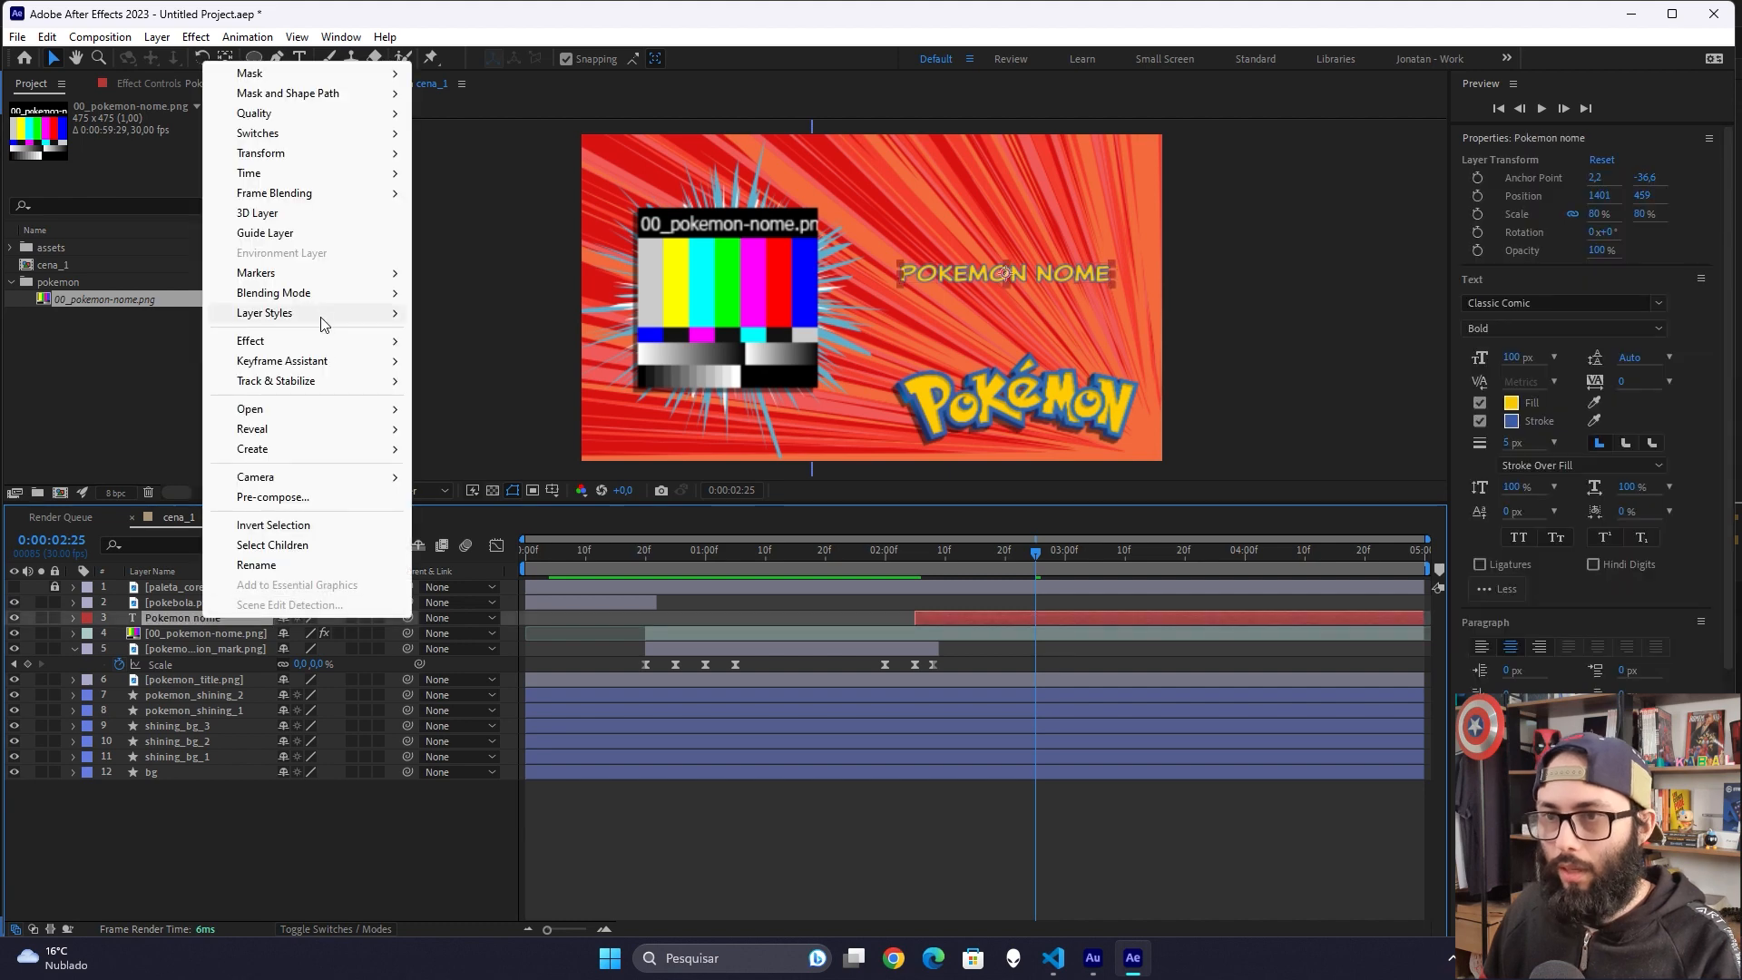
pyautogui.moveTo(272, 313)
pyautogui.click(531, 381)
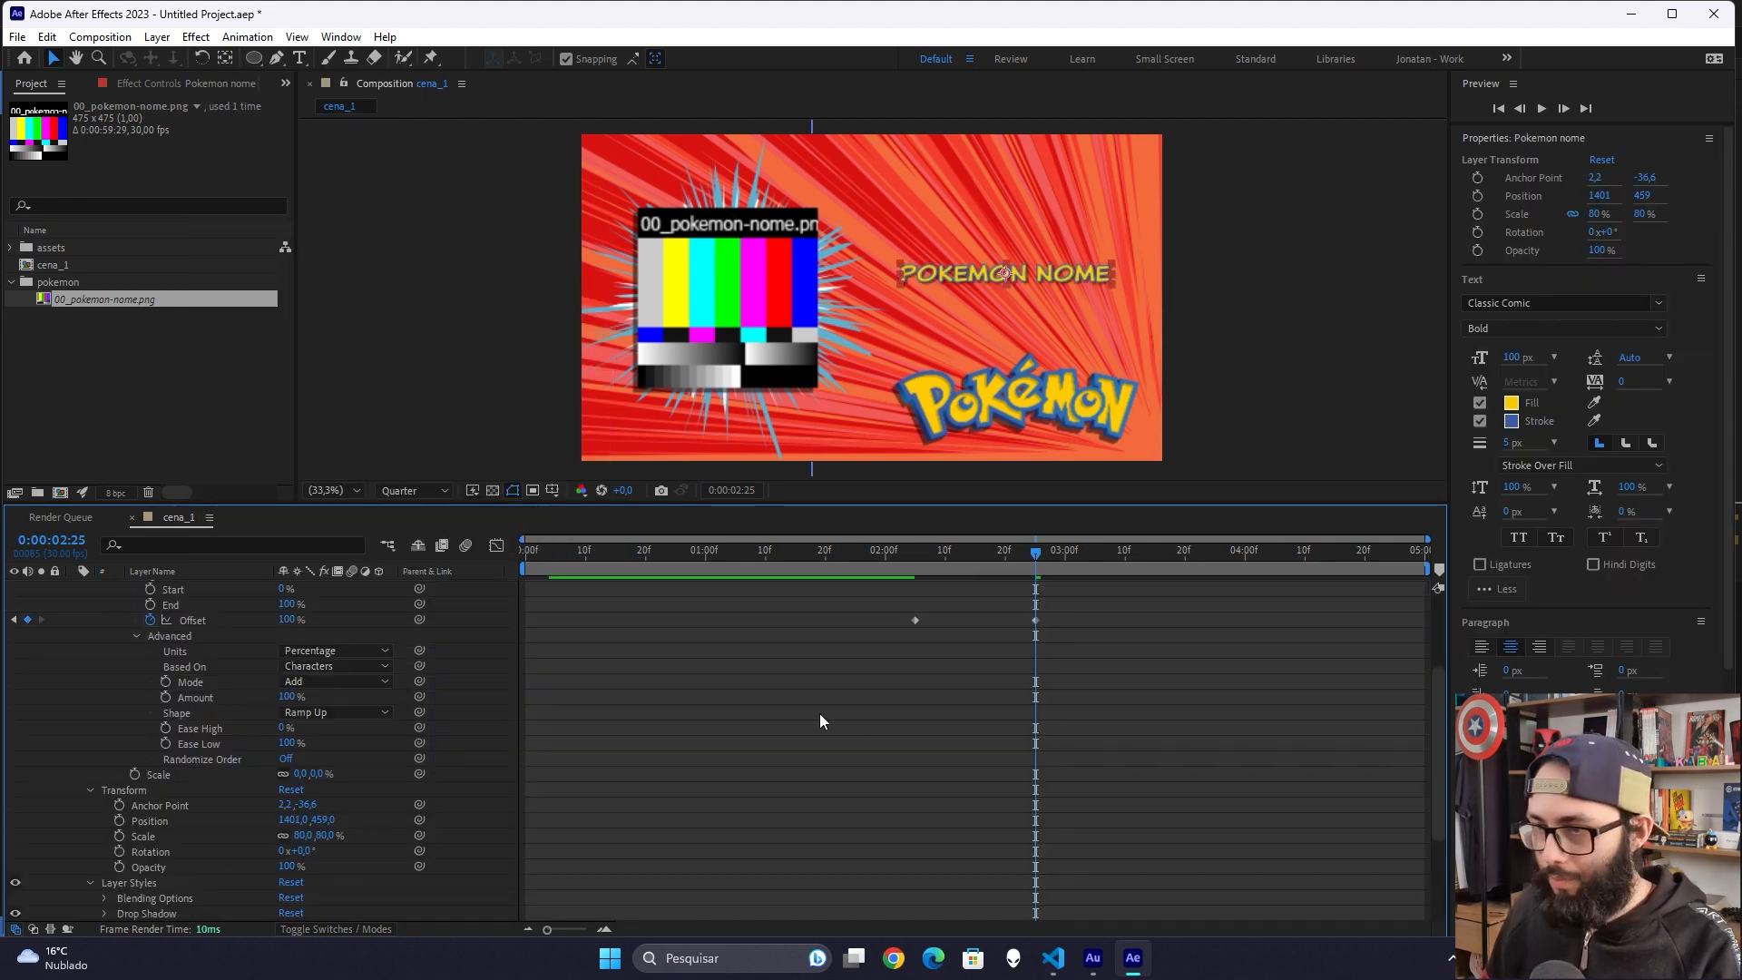
pyautogui.click(137, 636)
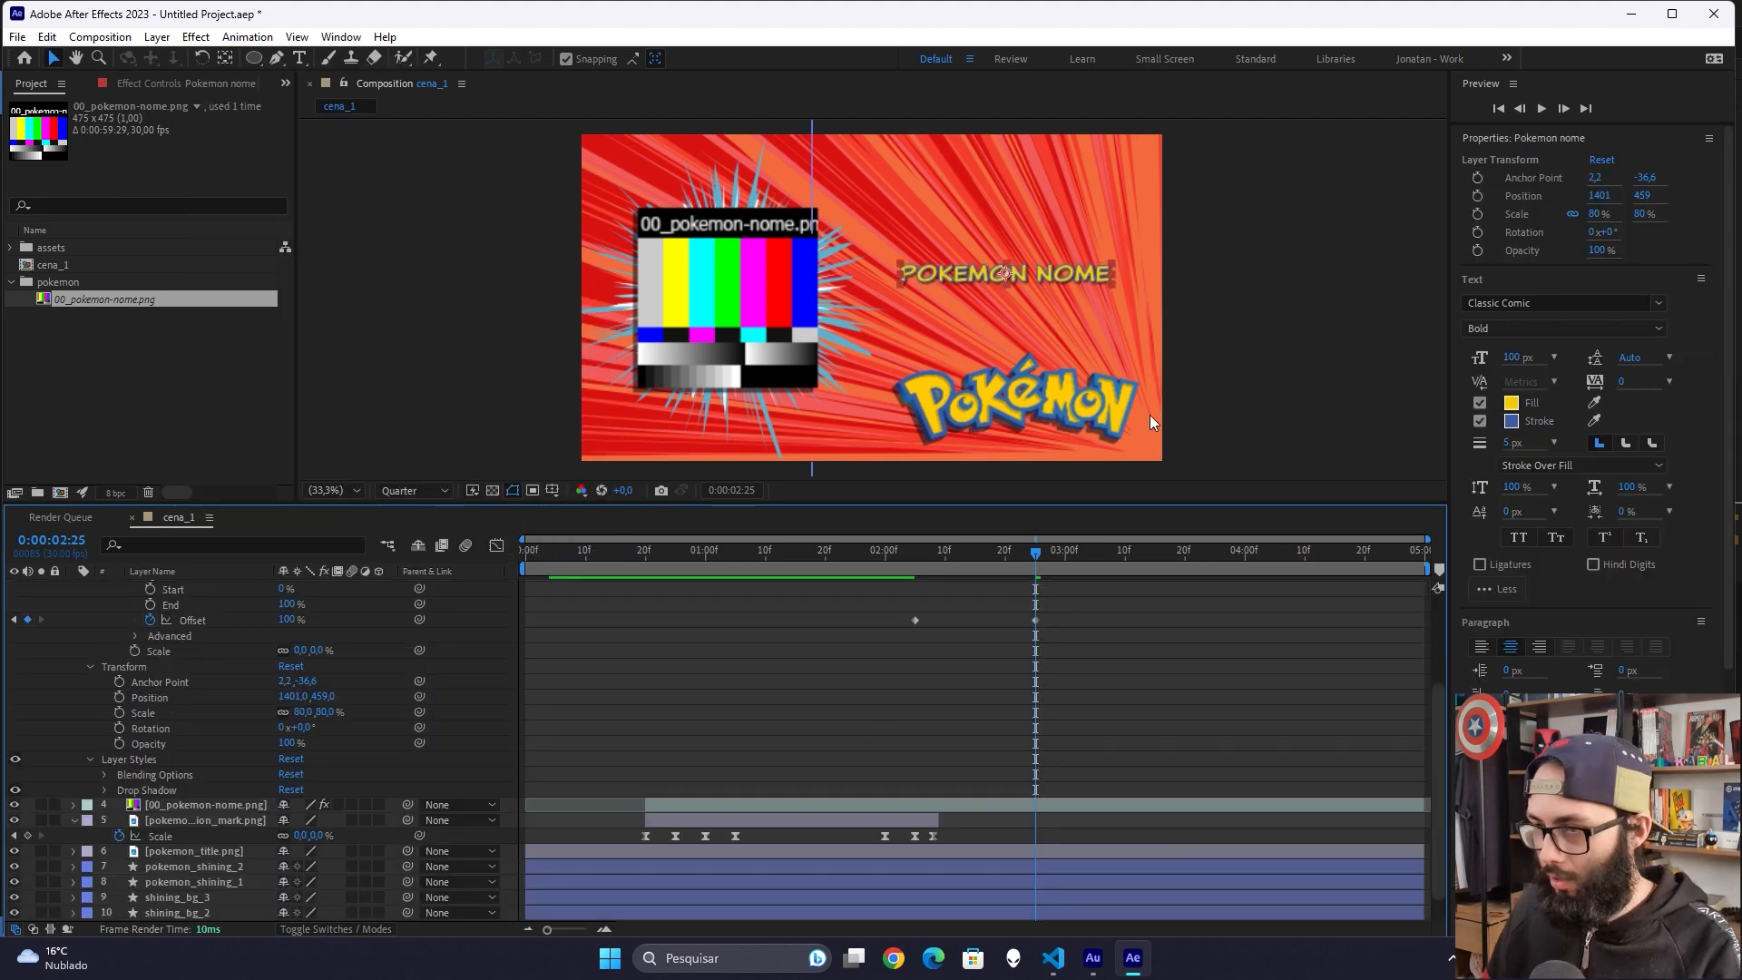
pyautogui.scroll(3, 123, 657)
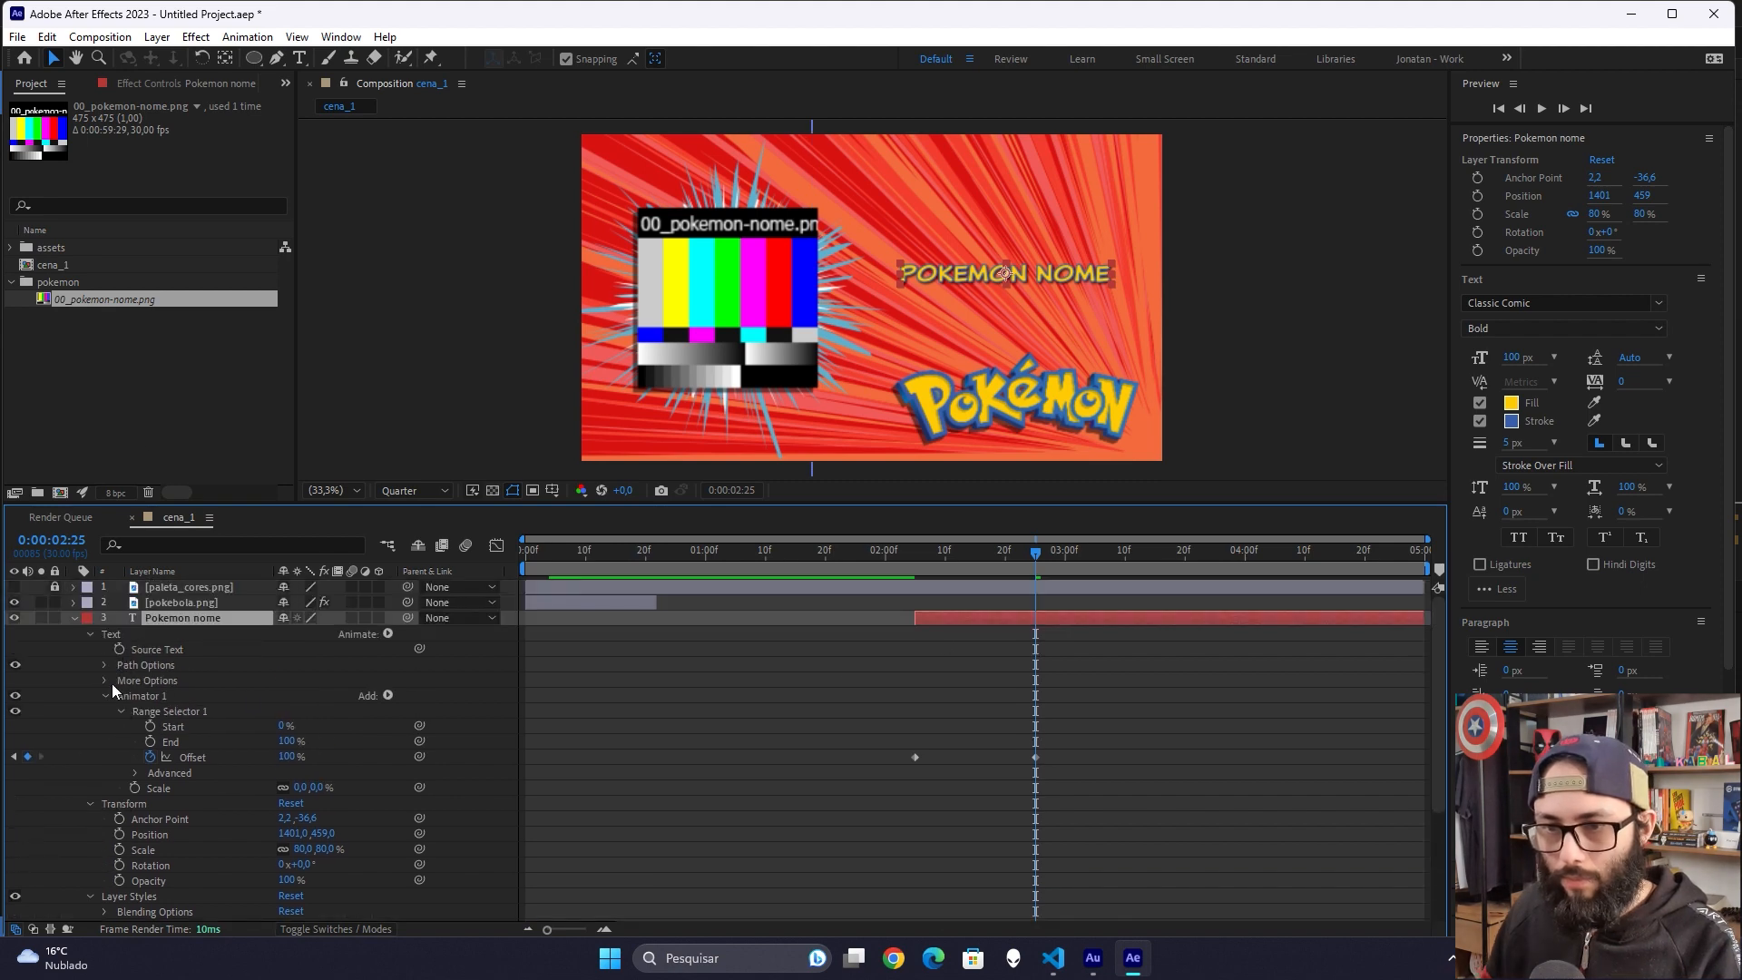
pyautogui.click(122, 711)
pyautogui.click(91, 634)
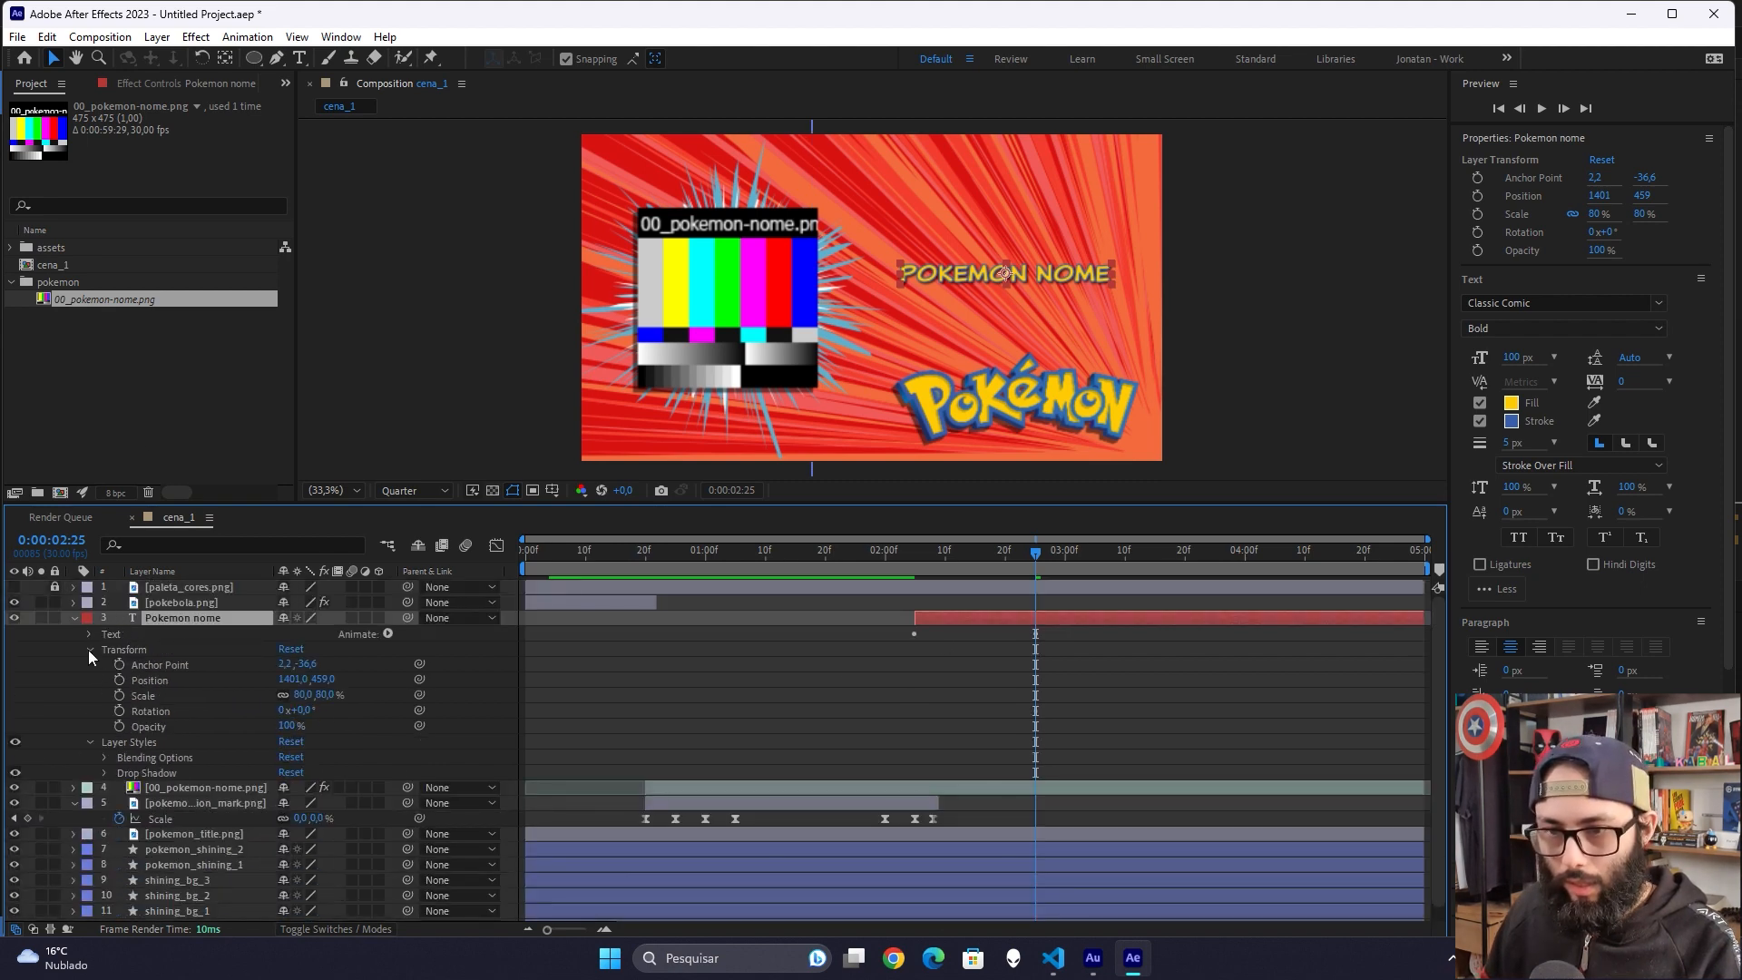
pyautogui.click(90, 649)
pyautogui.click(104, 696)
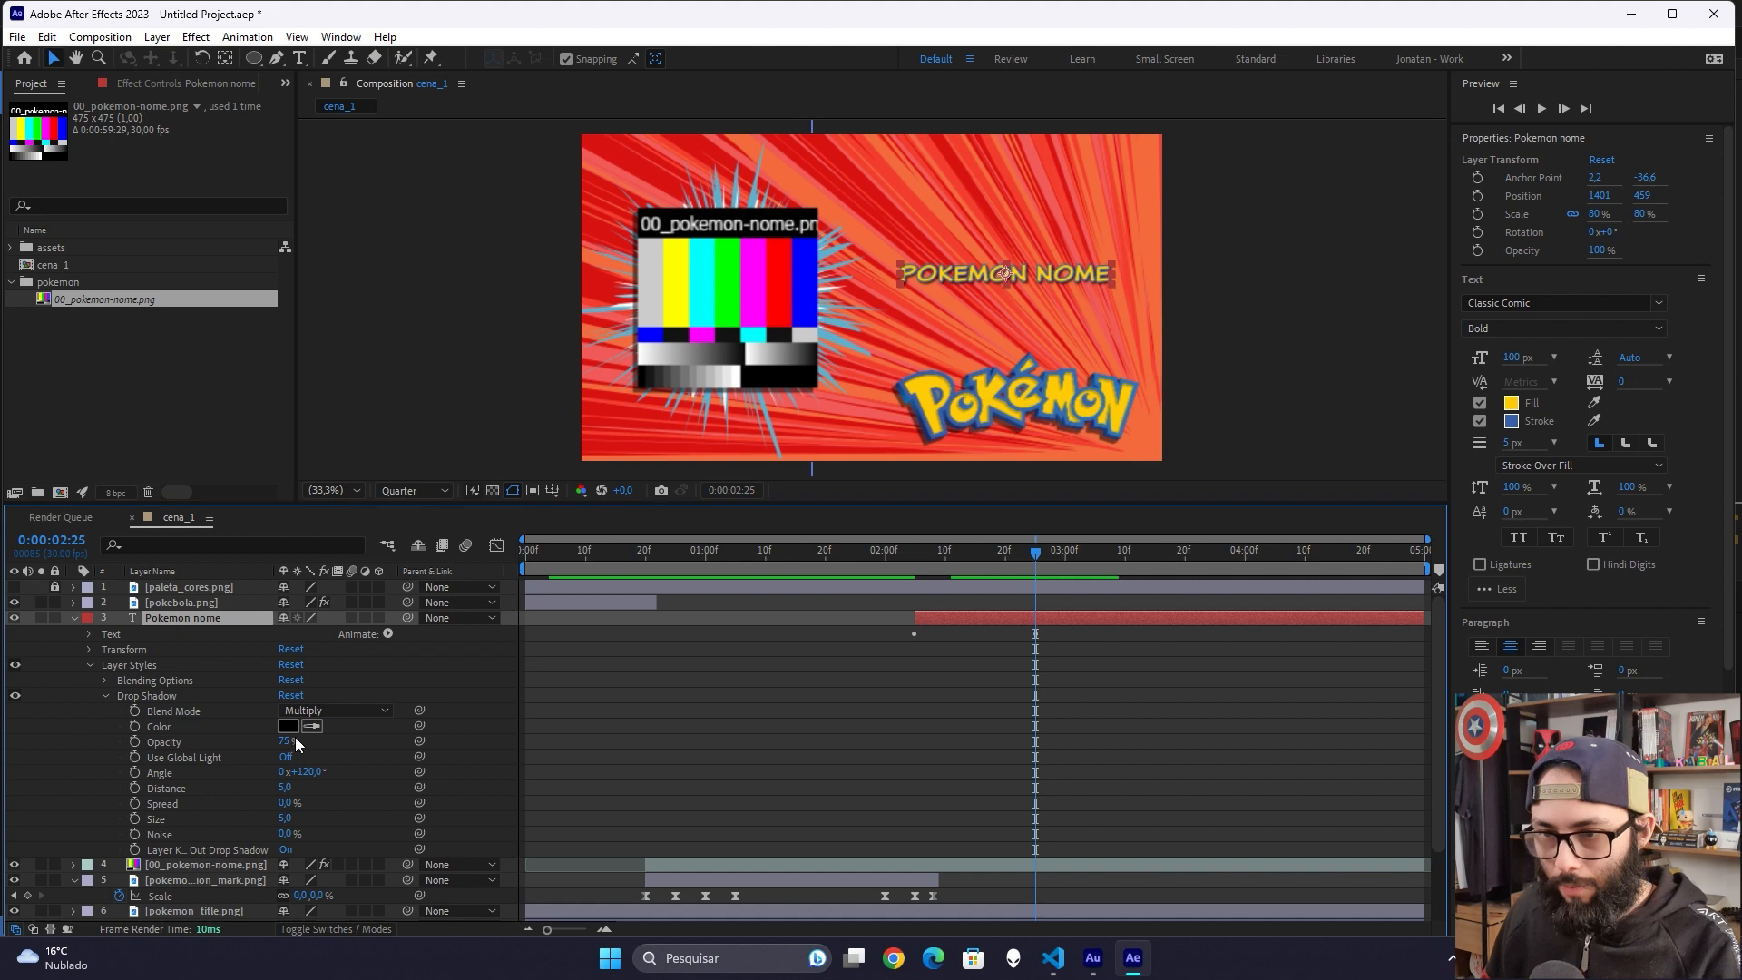
# Step: Set the text's Drop Shadow to 50% Opacity, 45° Angle, Distance 10 and Size 0, and collapse the expanded layers
pyautogui.click(286, 741)
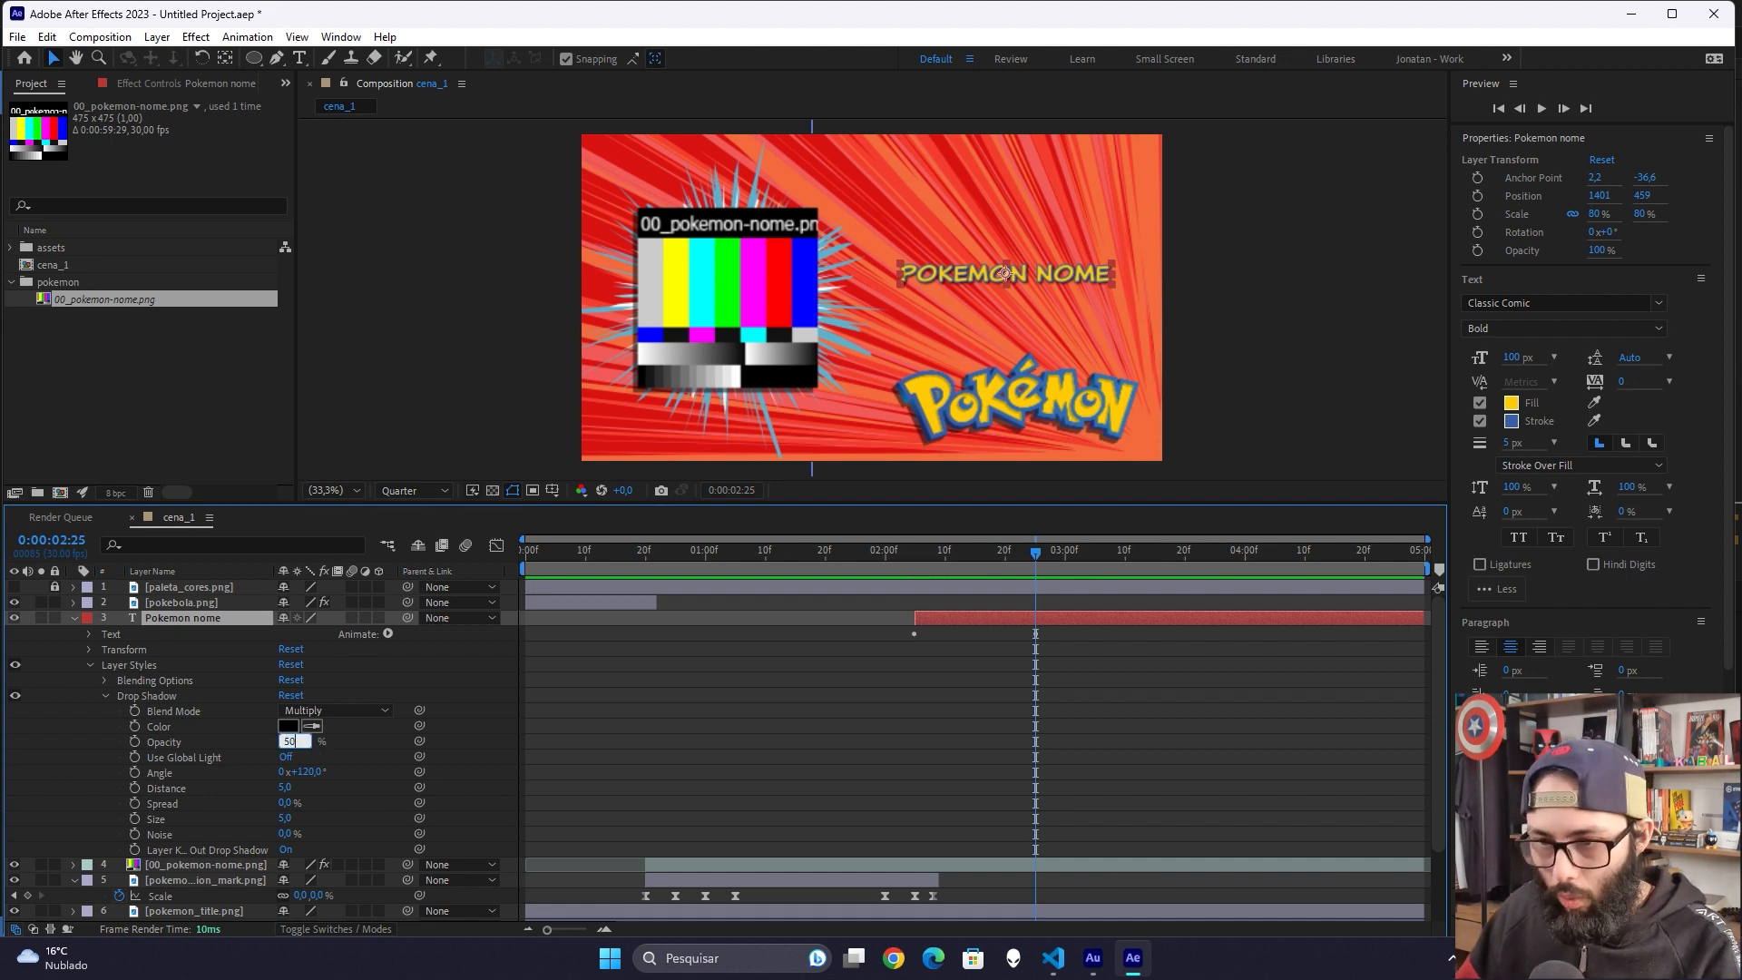
pyautogui.press('Tab')
pyautogui.press('Tab')
pyautogui.write('45')
pyautogui.press('Tab')
pyautogui.write('10')
pyautogui.press('Tab')
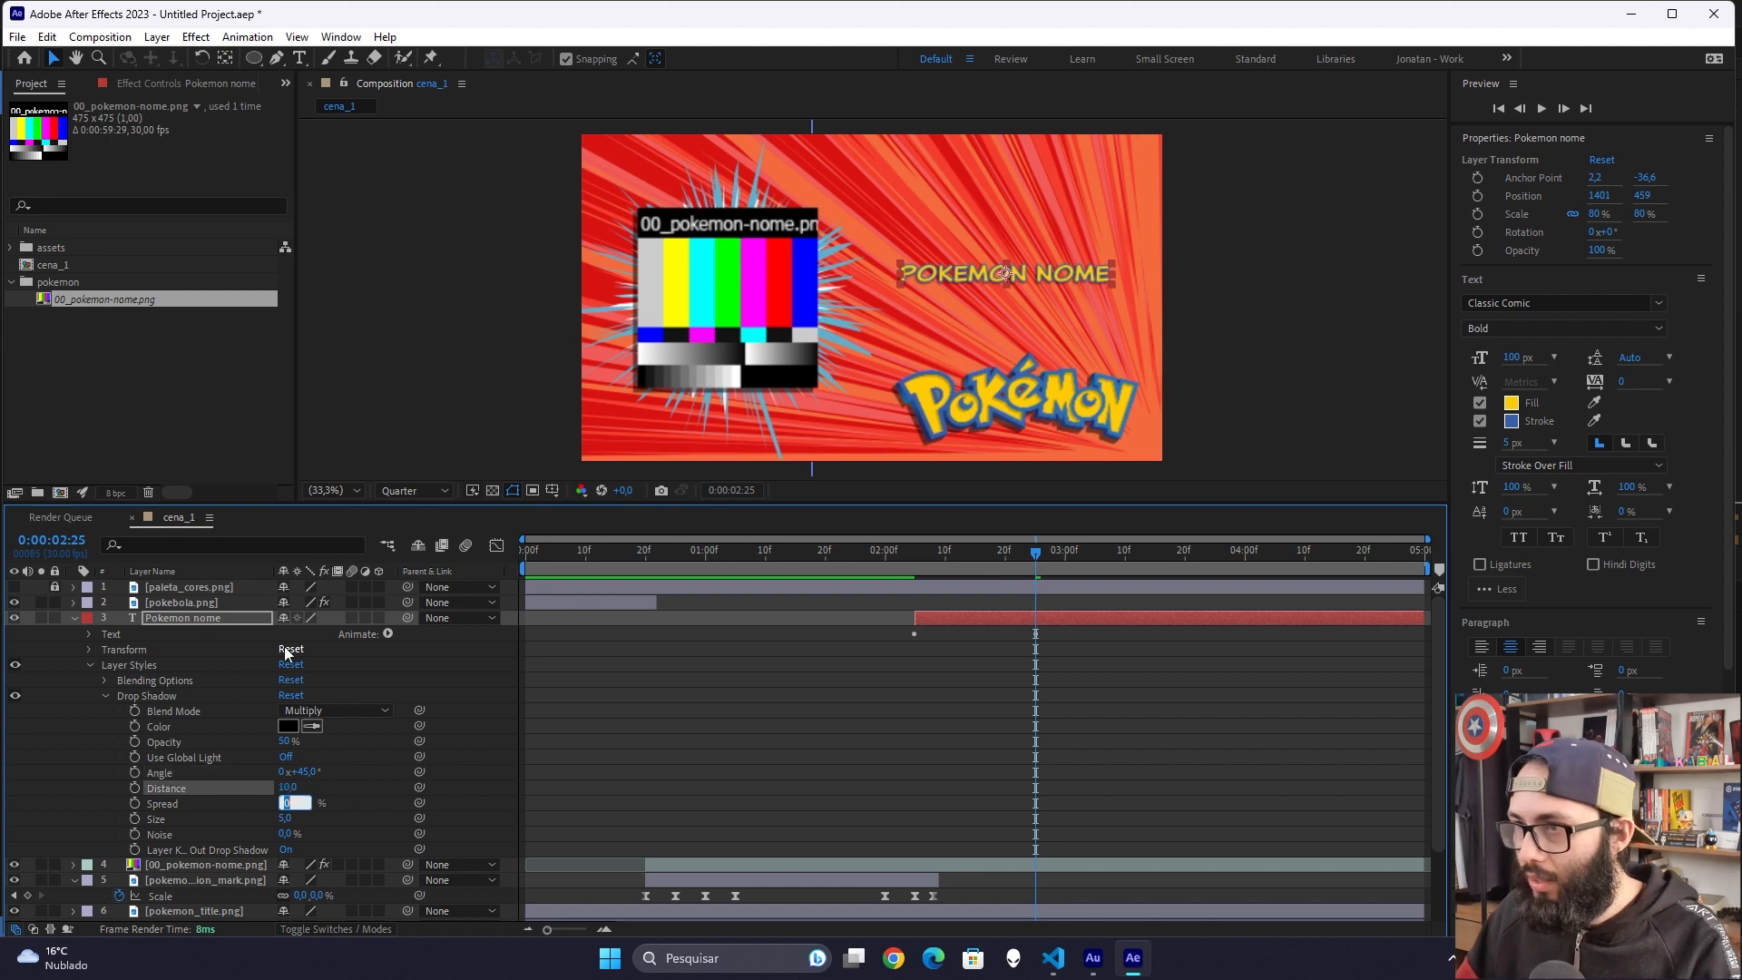
pyautogui.press('Tab')
pyautogui.write('0')
pyautogui.press('Return')
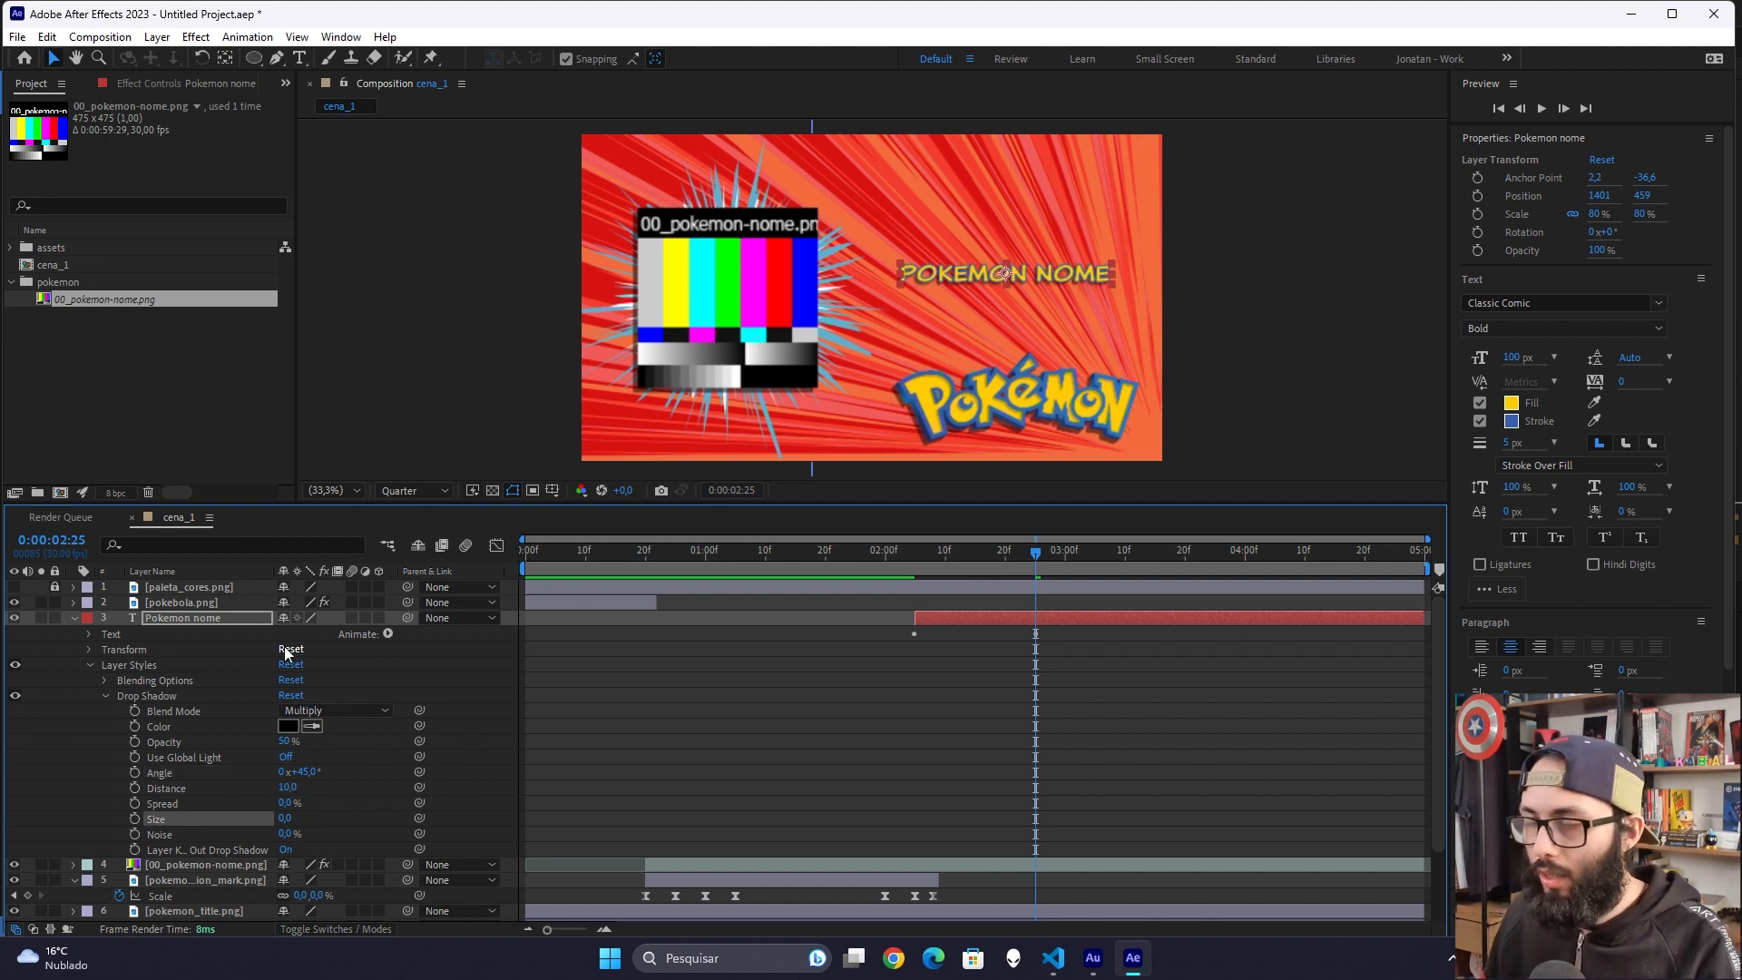
pyautogui.click(472, 711)
pyautogui.click(72, 618)
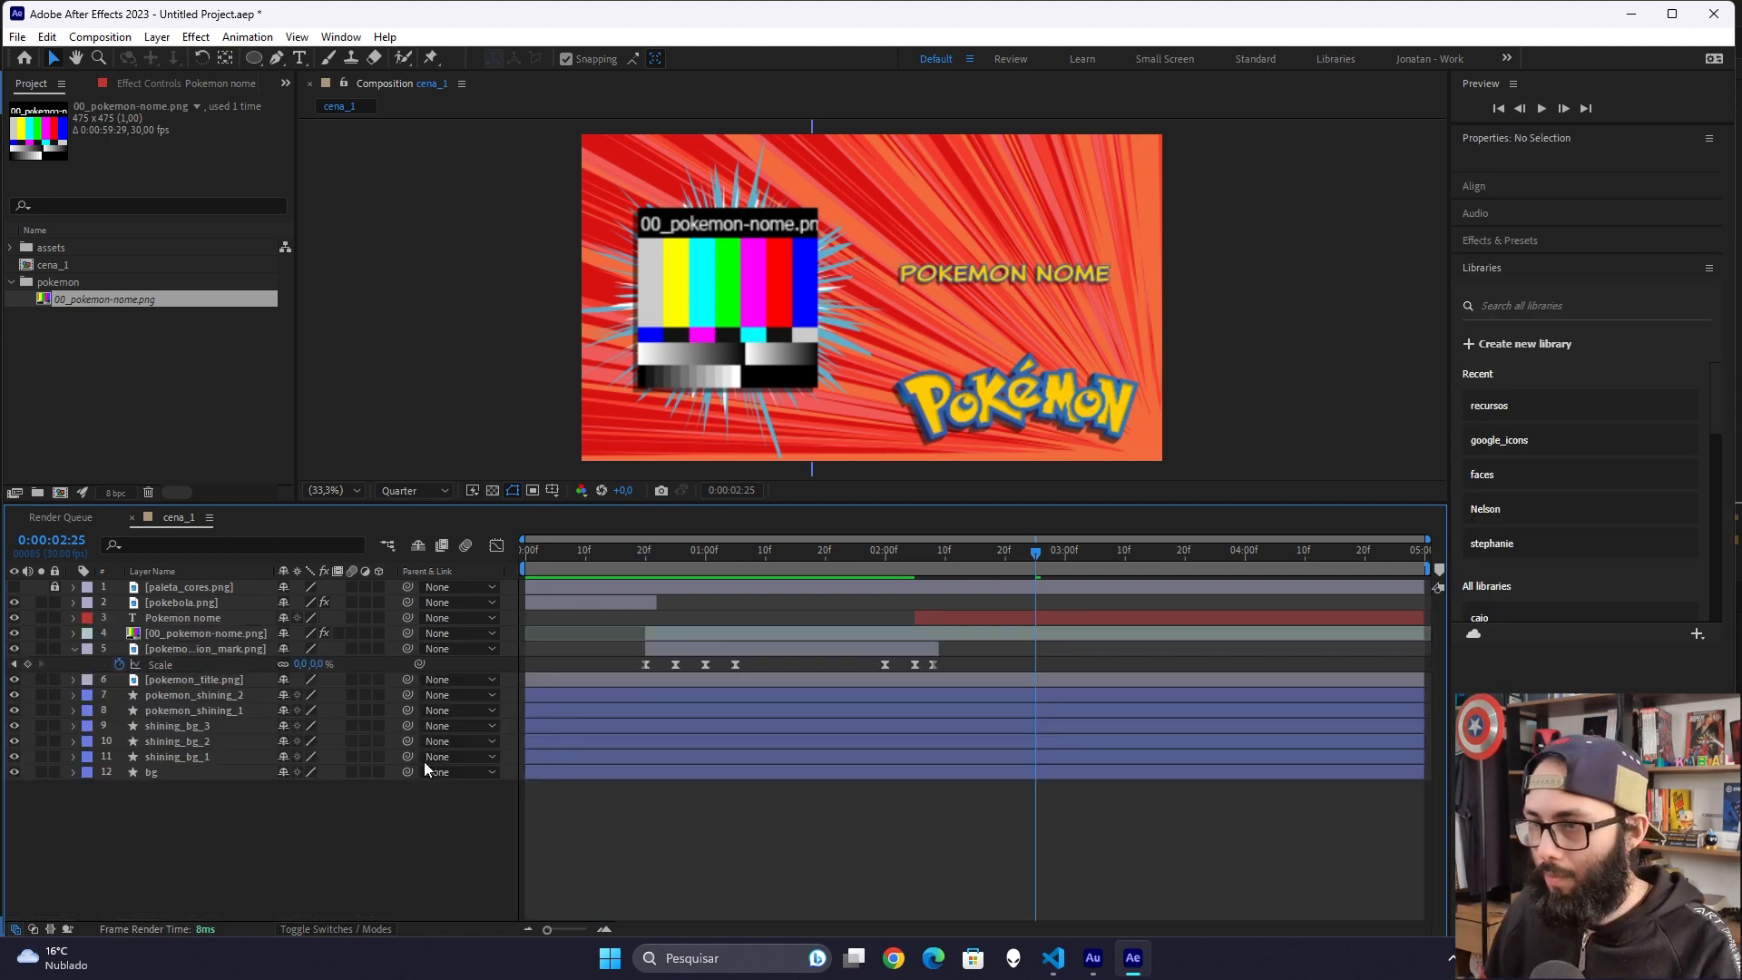
pyautogui.click(74, 648)
# Step: Play back the cena_1 animation from 0:00:00:20 and from the start to review the Pokémon and name reveal
pyautogui.click(644, 563)
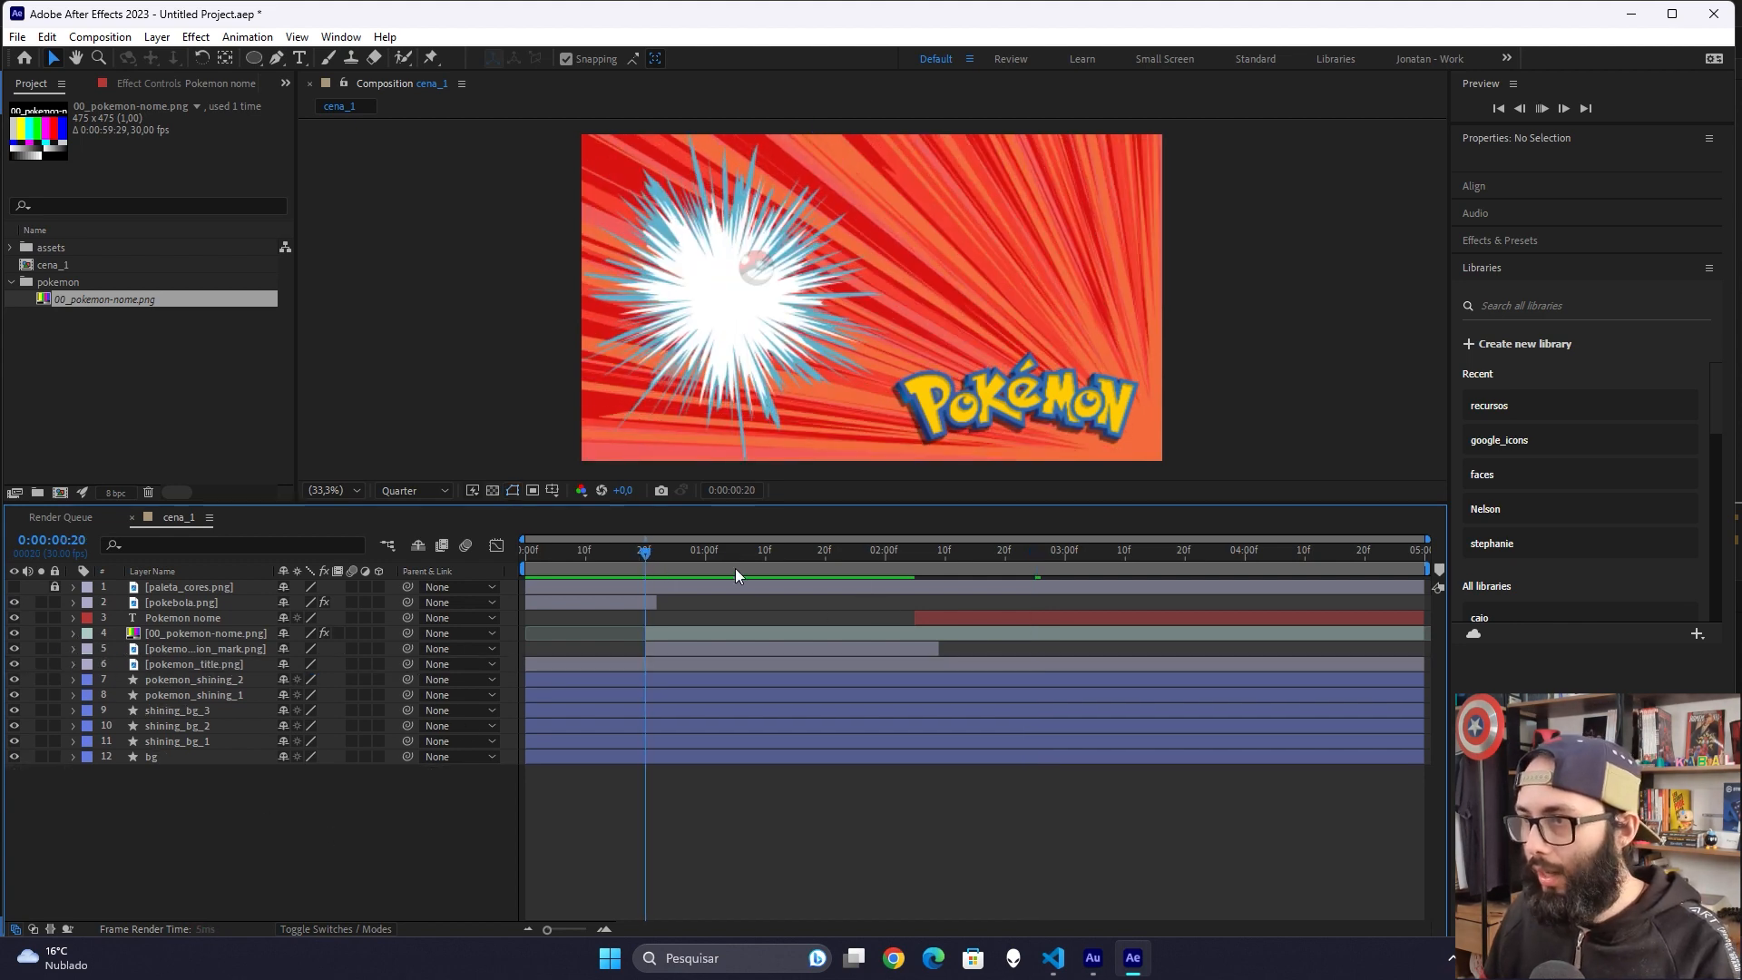
pyautogui.press('space')
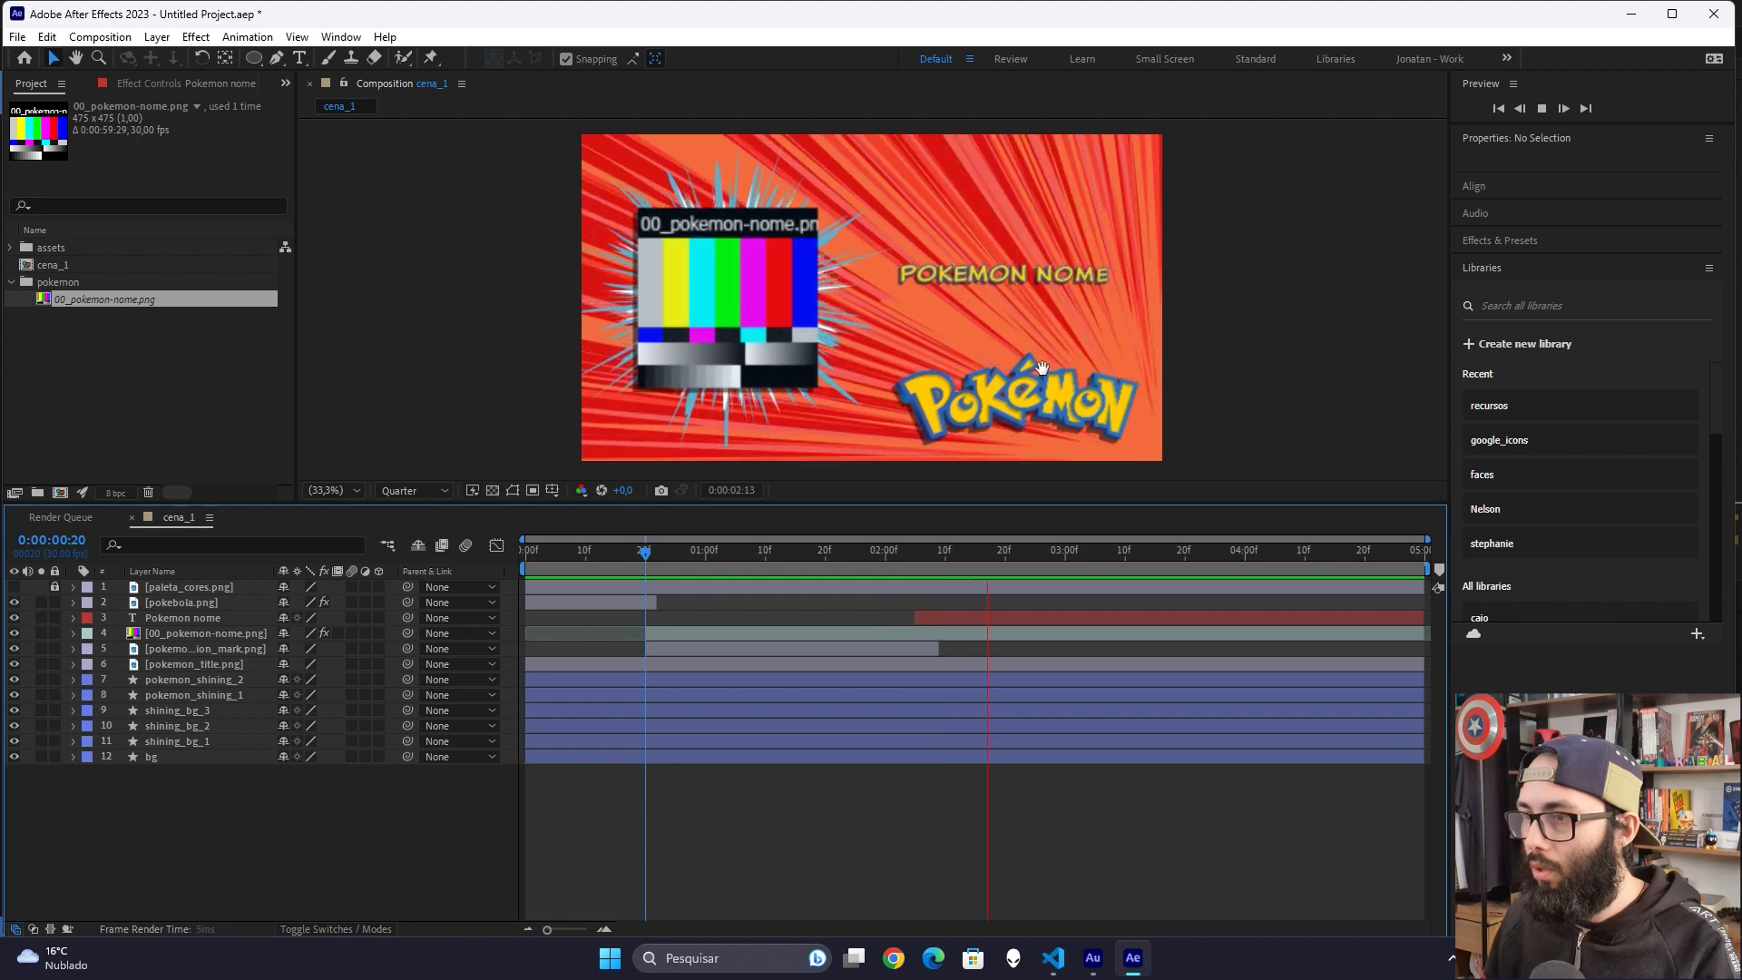
pyautogui.click(920, 570)
pyautogui.moveTo(926, 570); pyautogui.dragTo(970, 570)
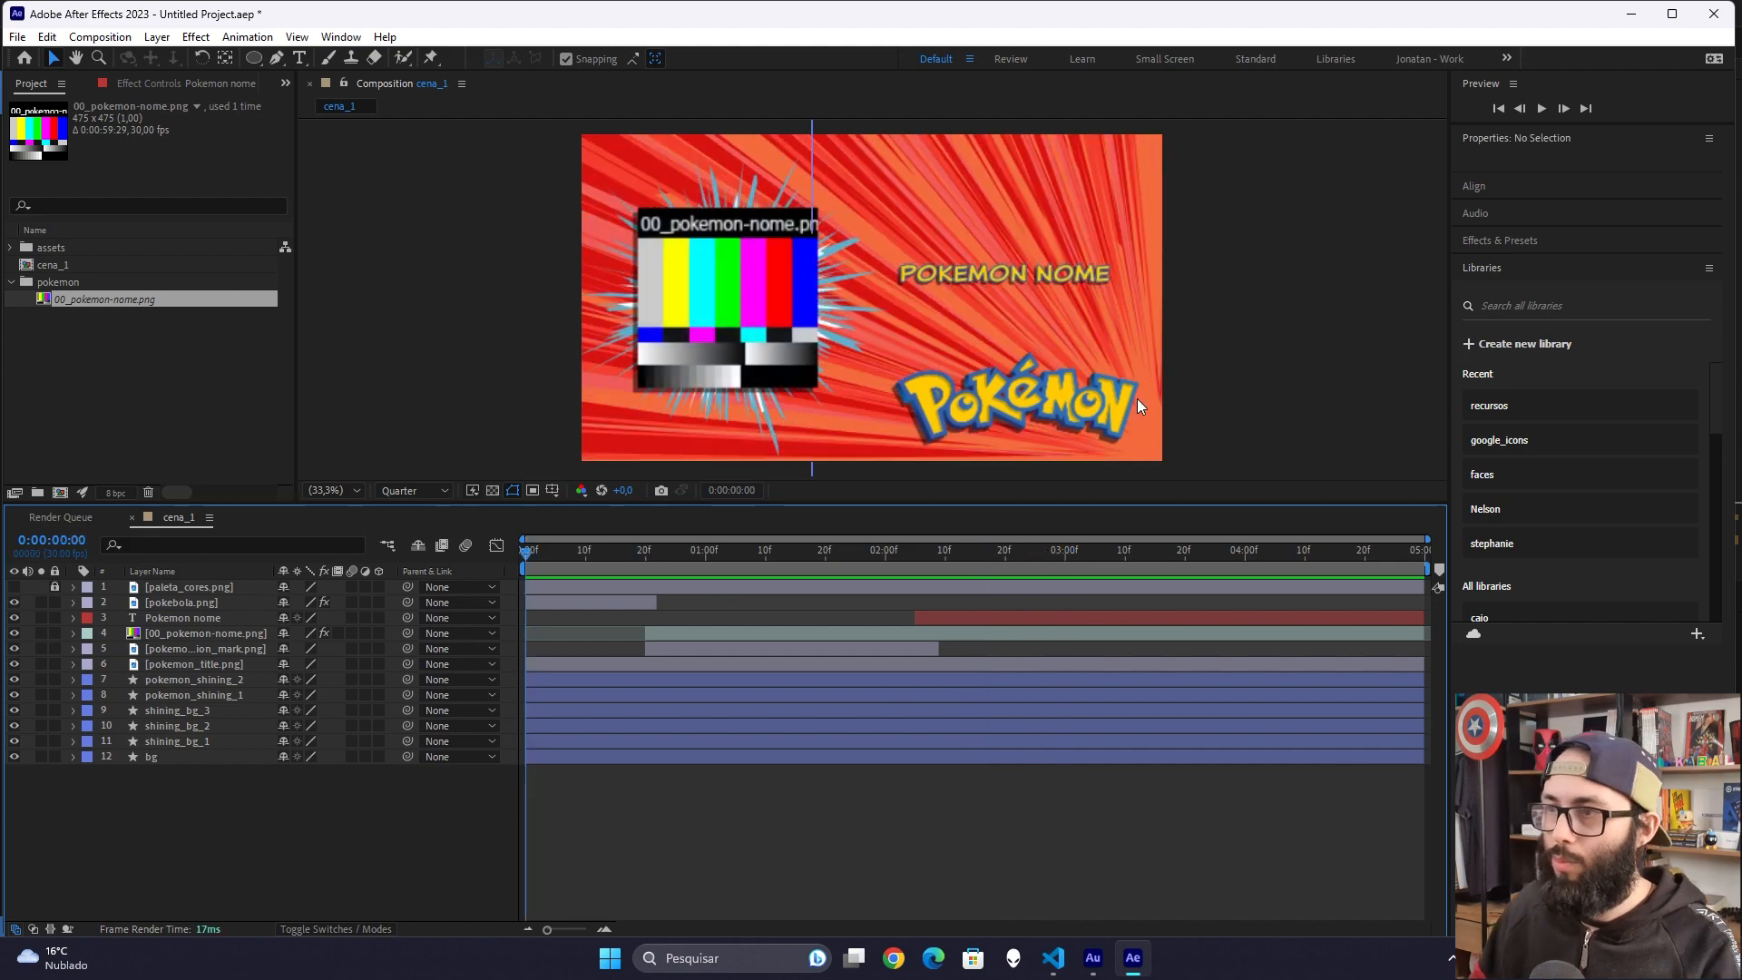
pyautogui.press('space')
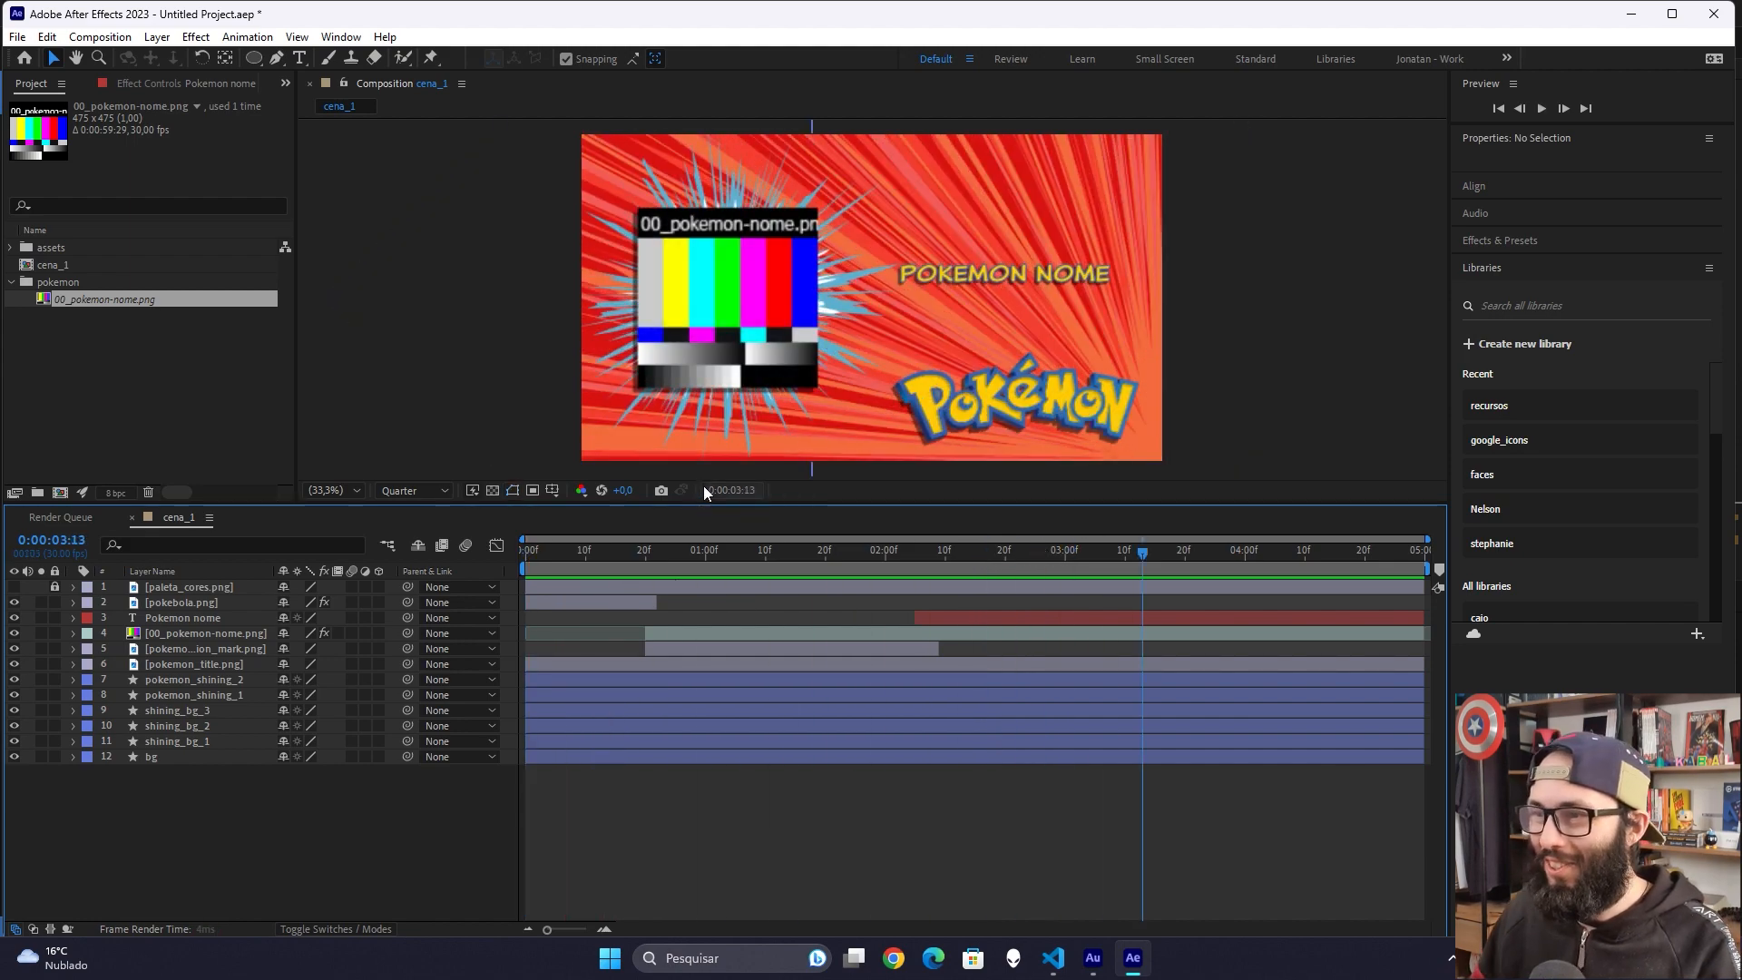
pyautogui.press('space')
pyautogui.press('space')
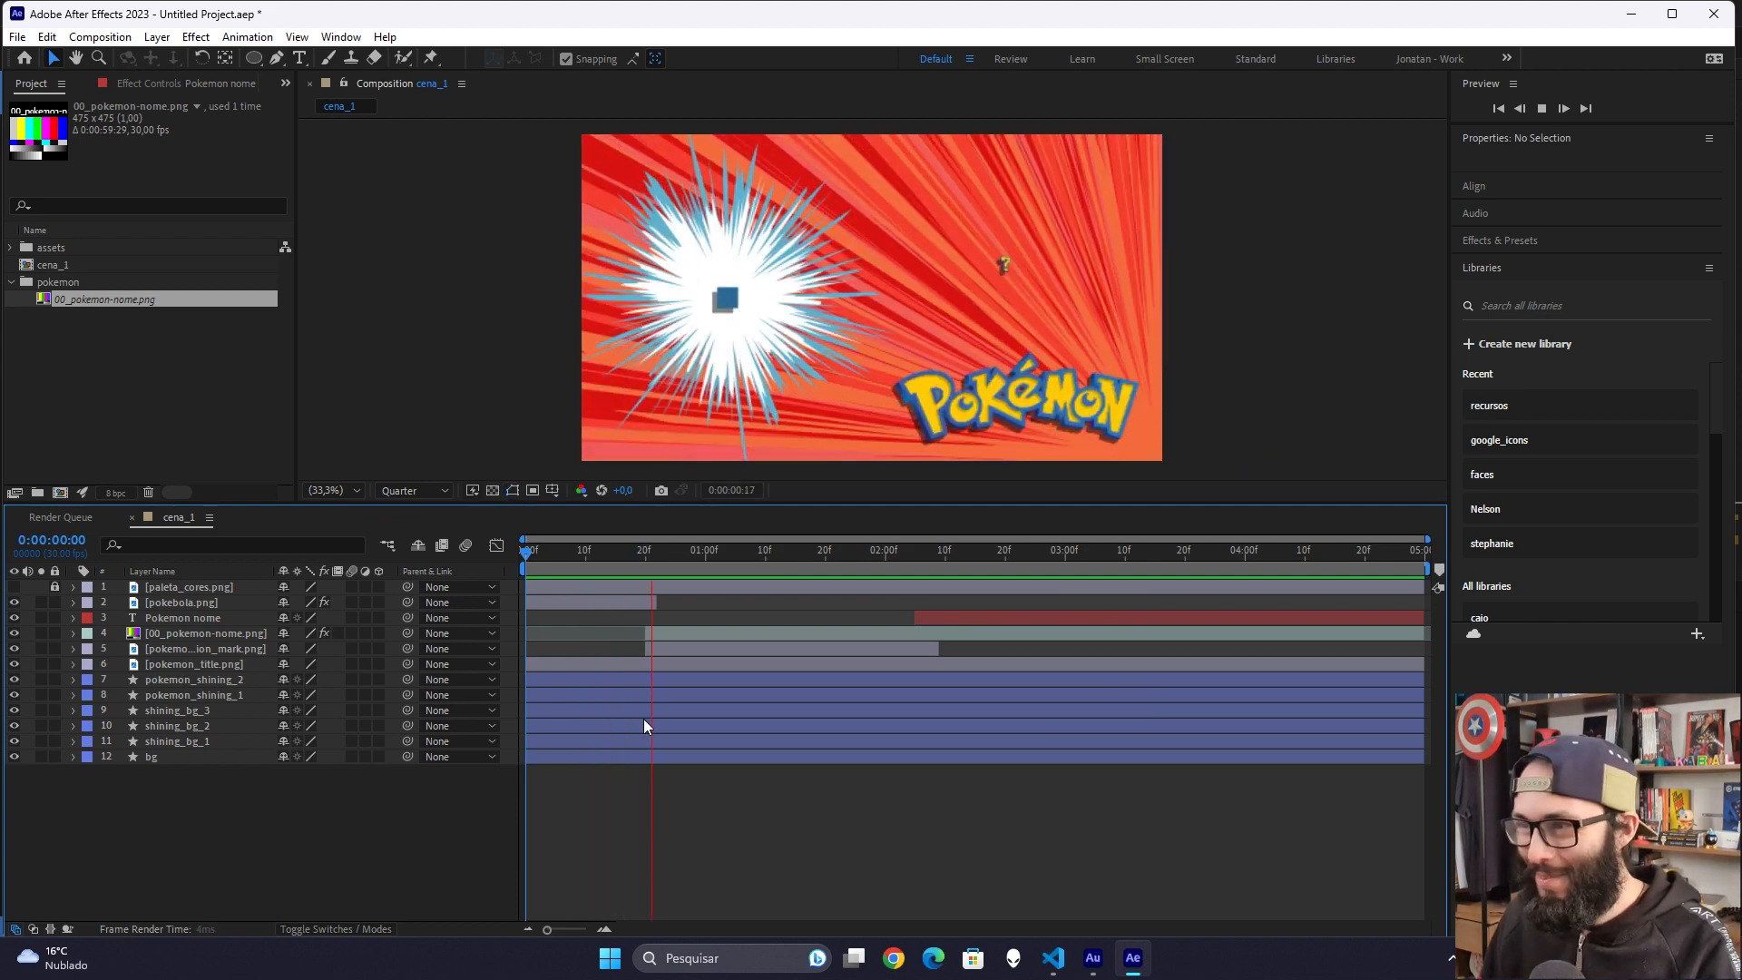